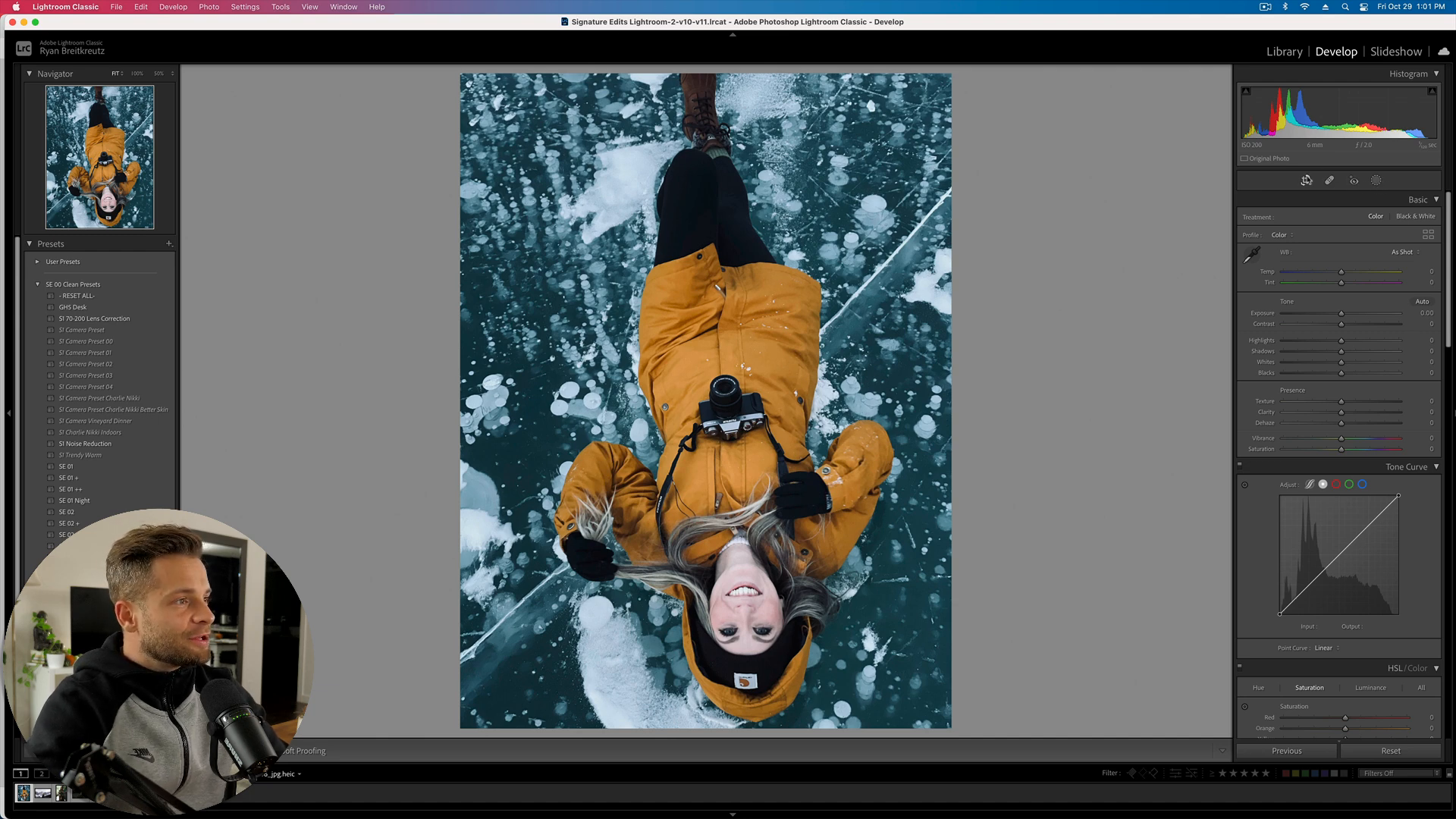
# - Try and undo a heal spot on the jacket, check Red Eye Correction, then show new-mask options
pyautogui.click(1330, 181)
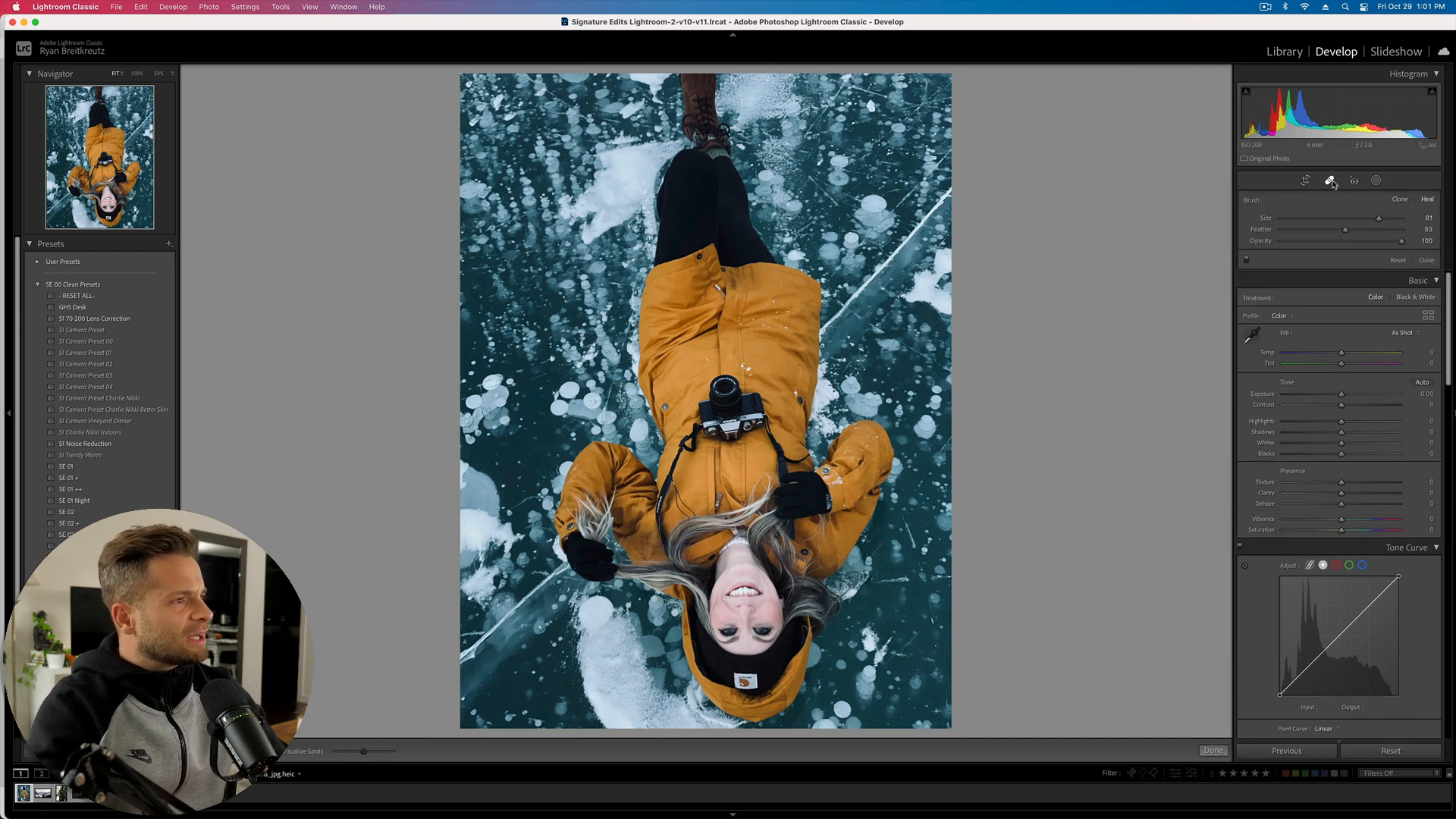
pyautogui.click(1332, 182)
pyautogui.click(1332, 182)
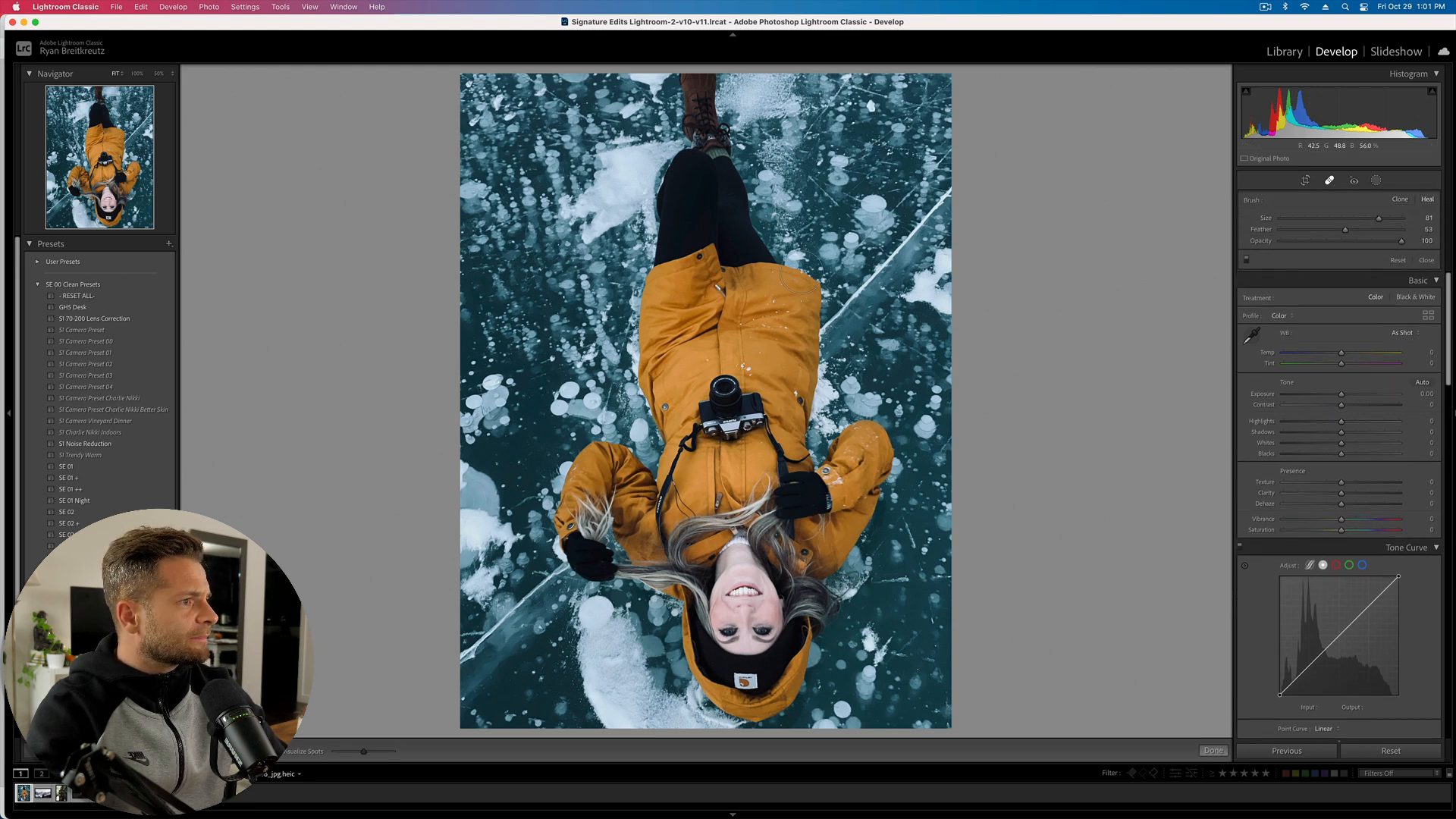
pyautogui.click(714, 276)
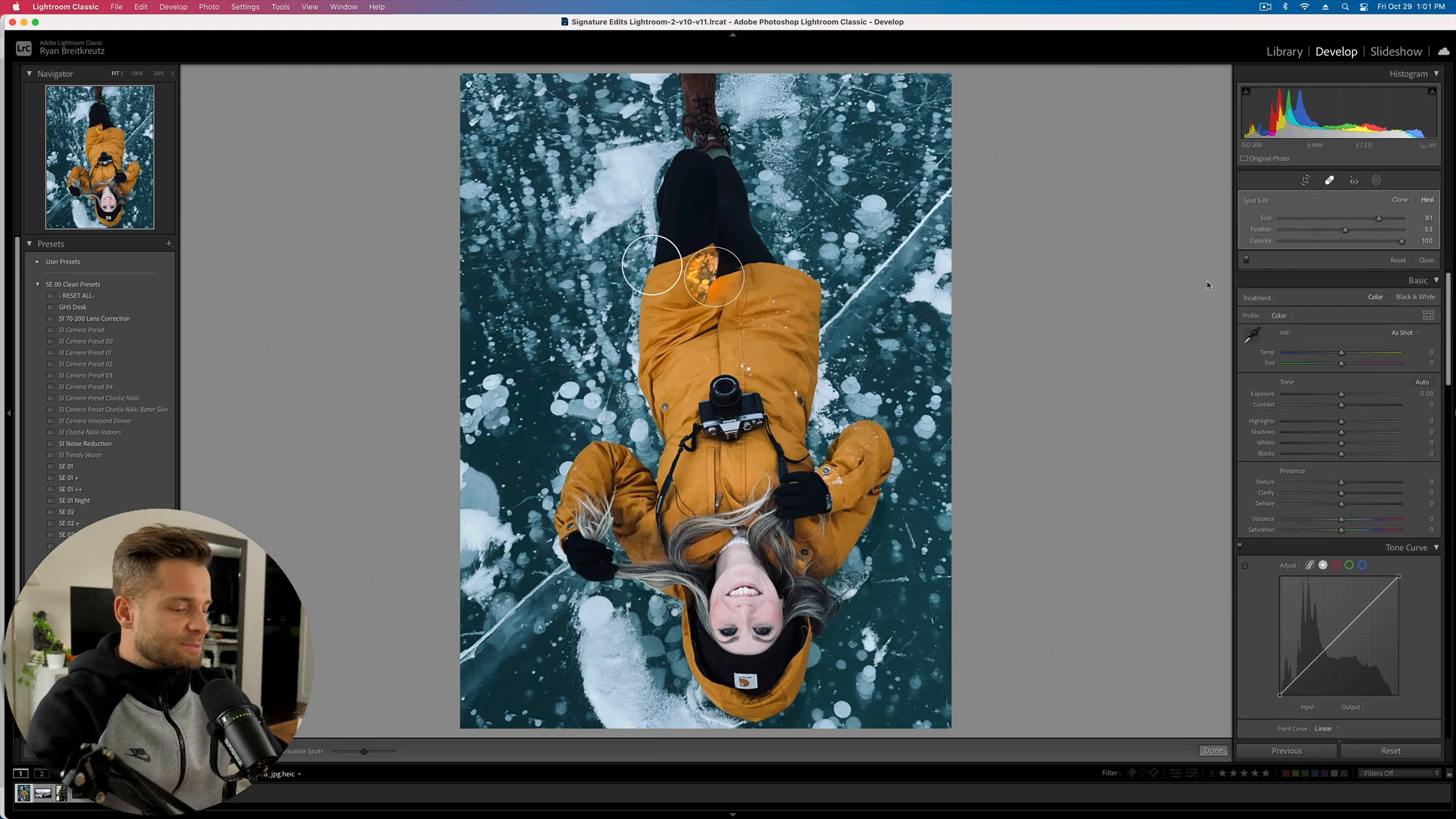
pyautogui.press('super+z')
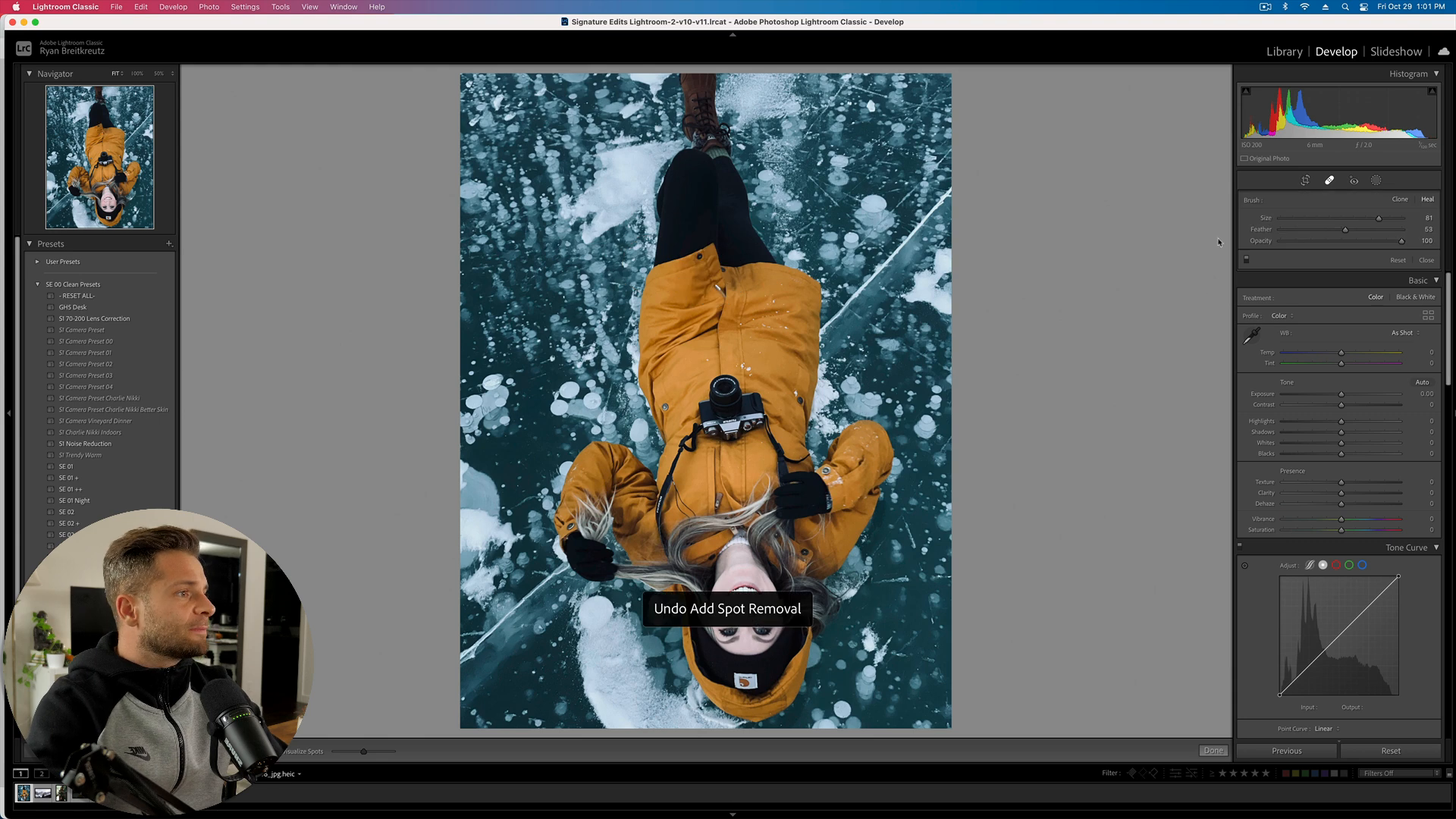
pyautogui.click(1353, 181)
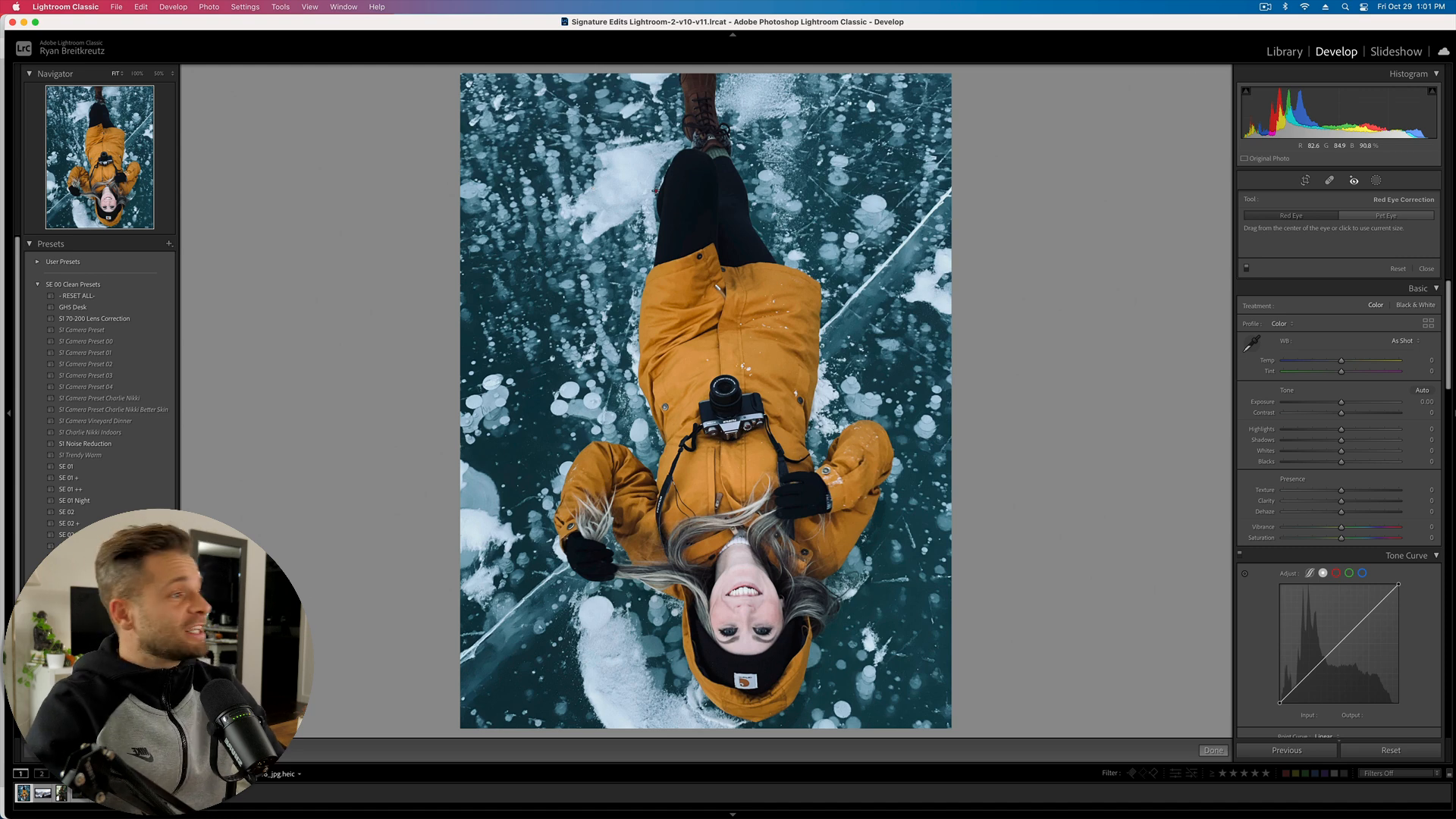
pyautogui.click(1376, 180)
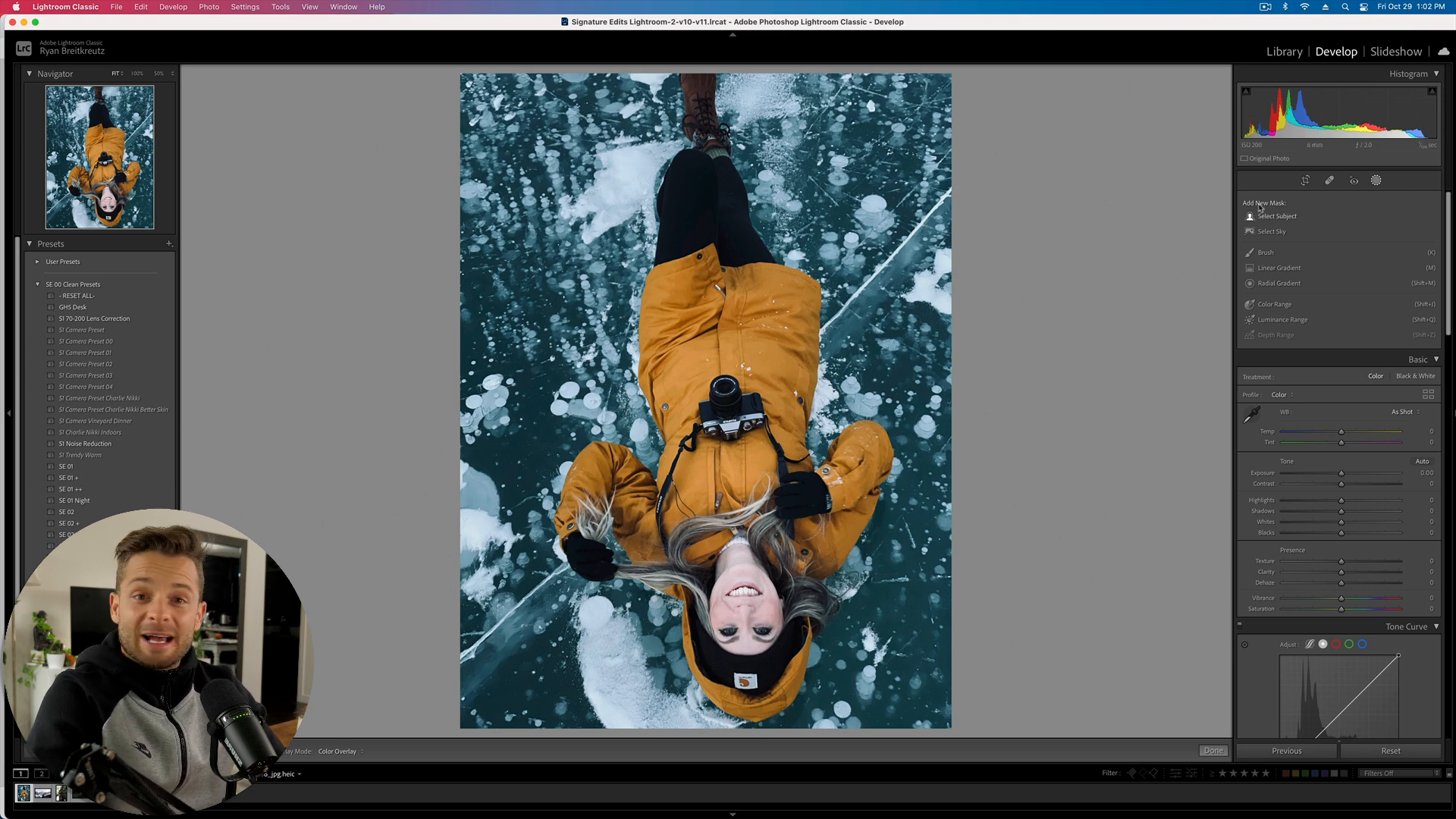
# - Mask the woman with Select Subject and inspect the mask at 200%, toggling the overlay
pyautogui.click(1281, 218)
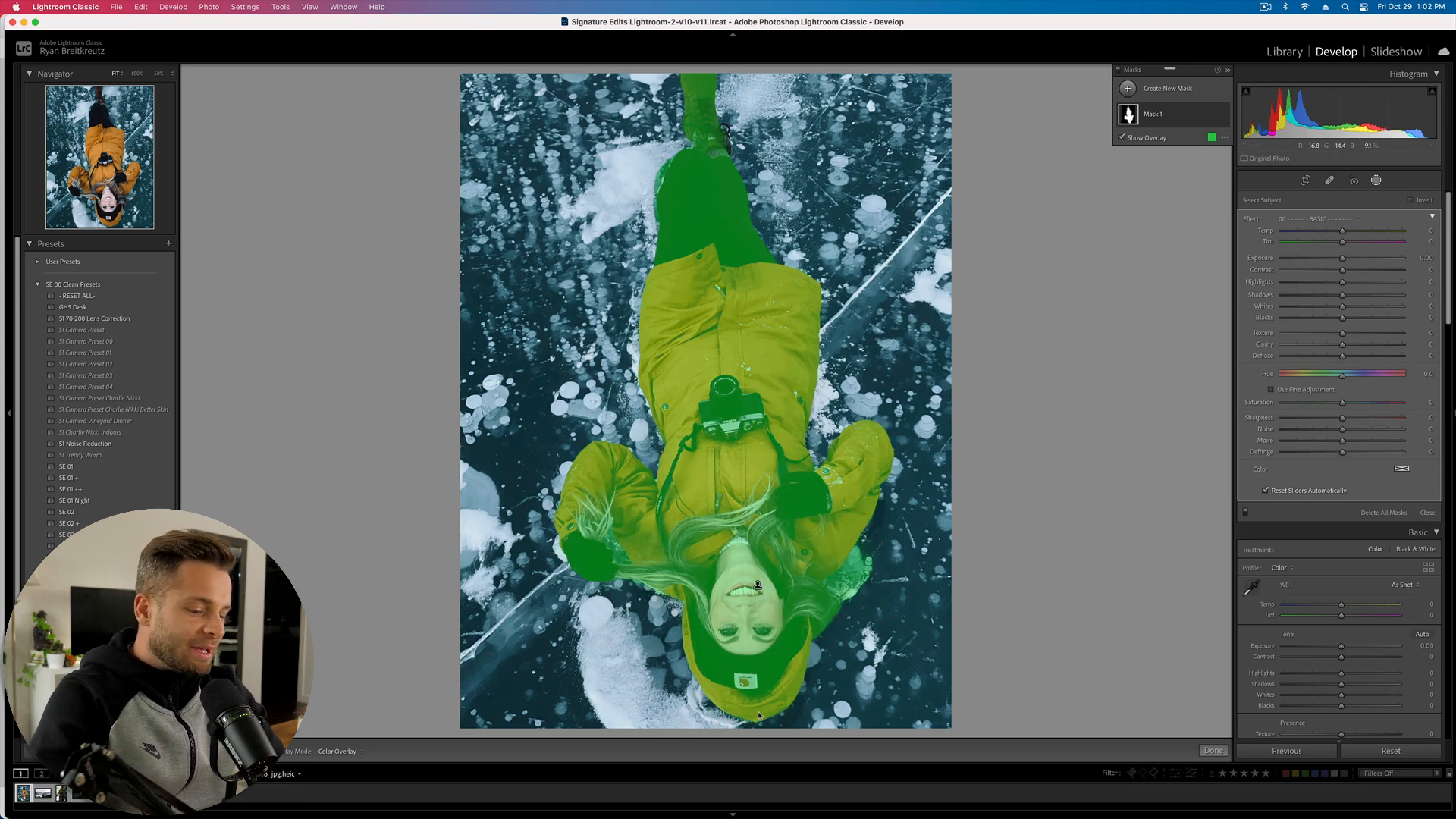
pyautogui.press('o')
pyautogui.press('z')
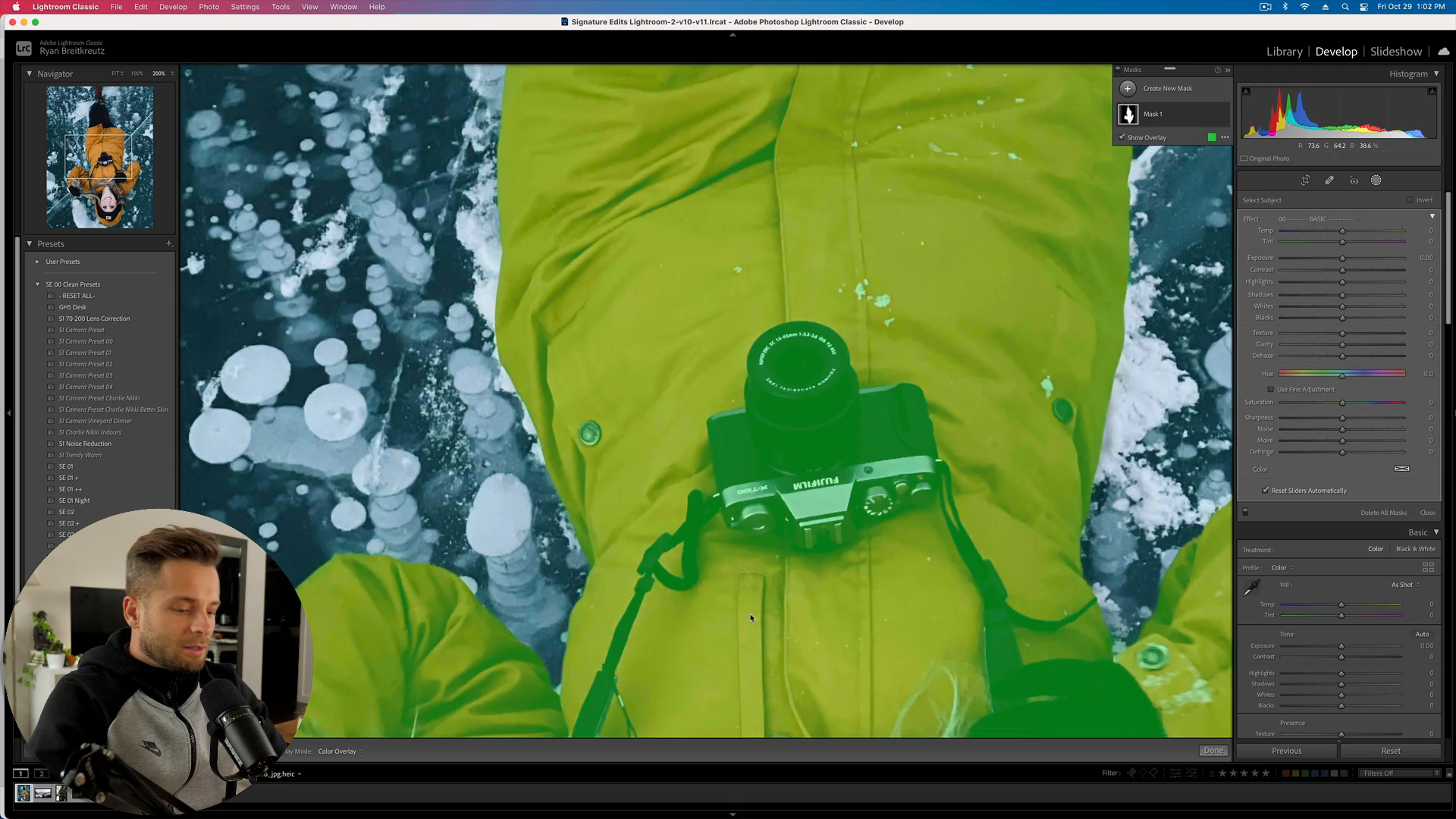
pyautogui.press('o')
pyautogui.scroll(-8, 711, 612)
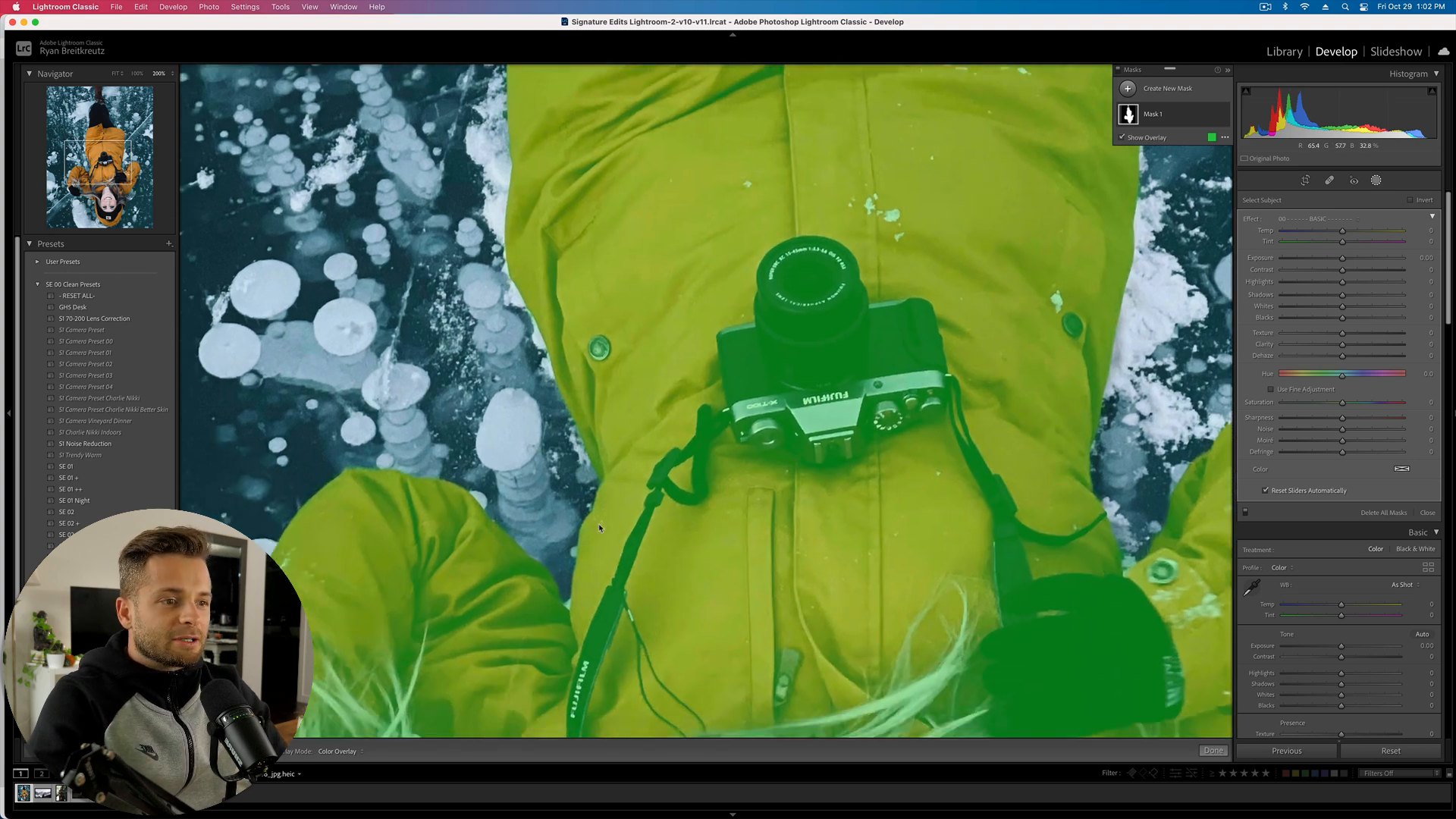
pyautogui.scroll(-10, 598, 523)
pyautogui.hscroll(6, 598, 523)
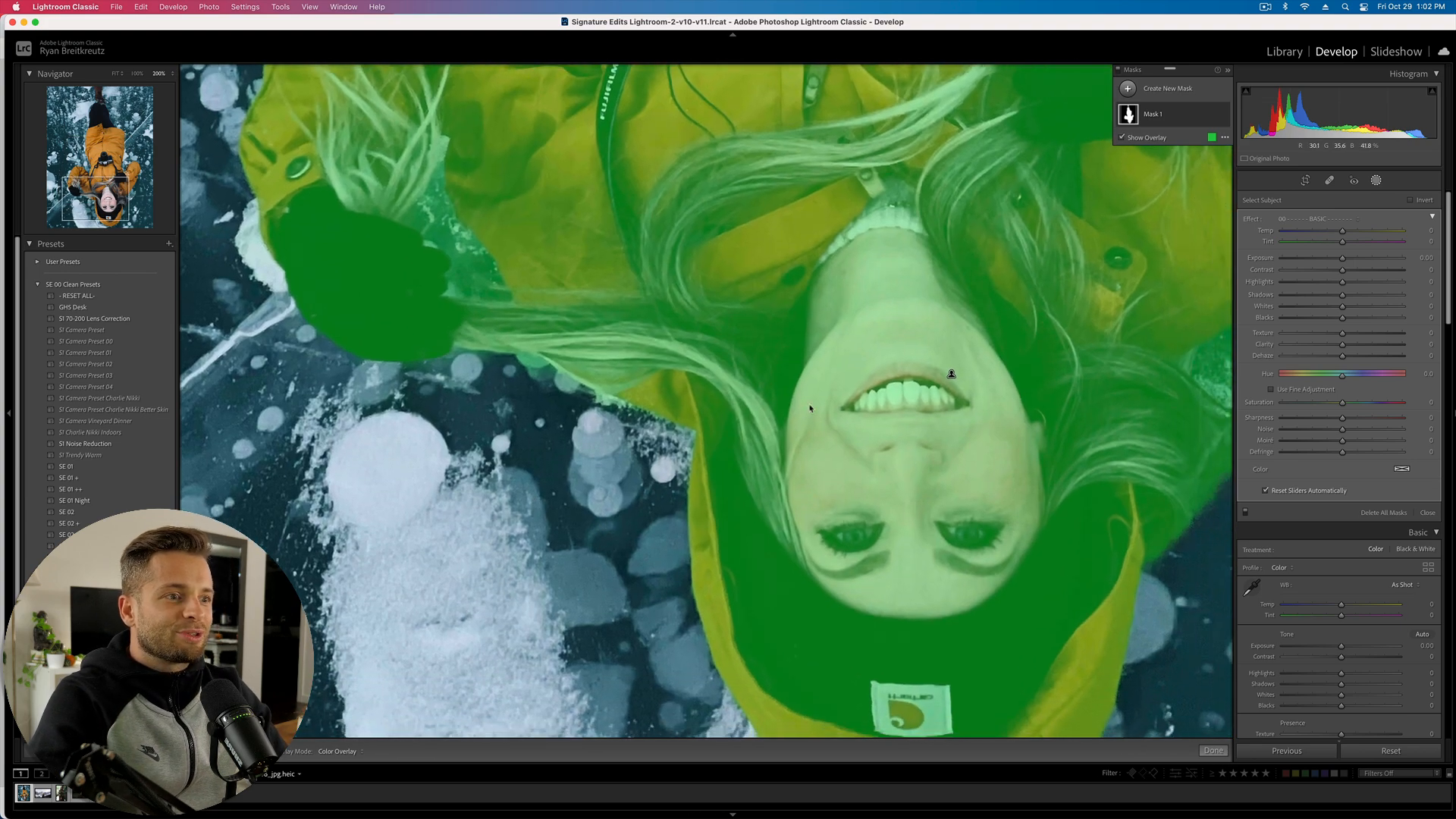
pyautogui.scroll(10, 948, 446)
pyautogui.hscroll(4, 948, 446)
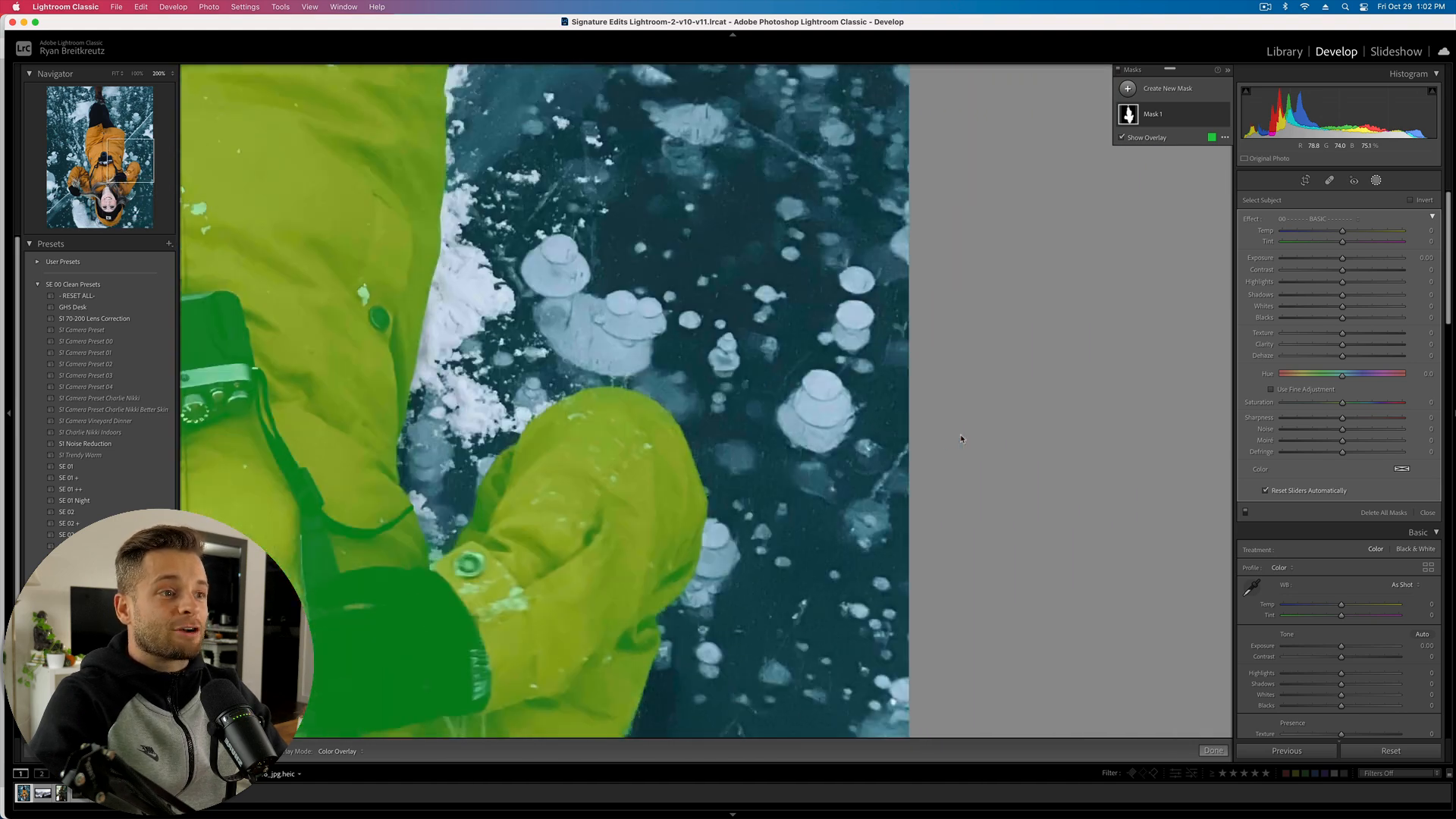
pyautogui.scroll(15, 932, 454)
pyautogui.hscroll(-4, 933, 453)
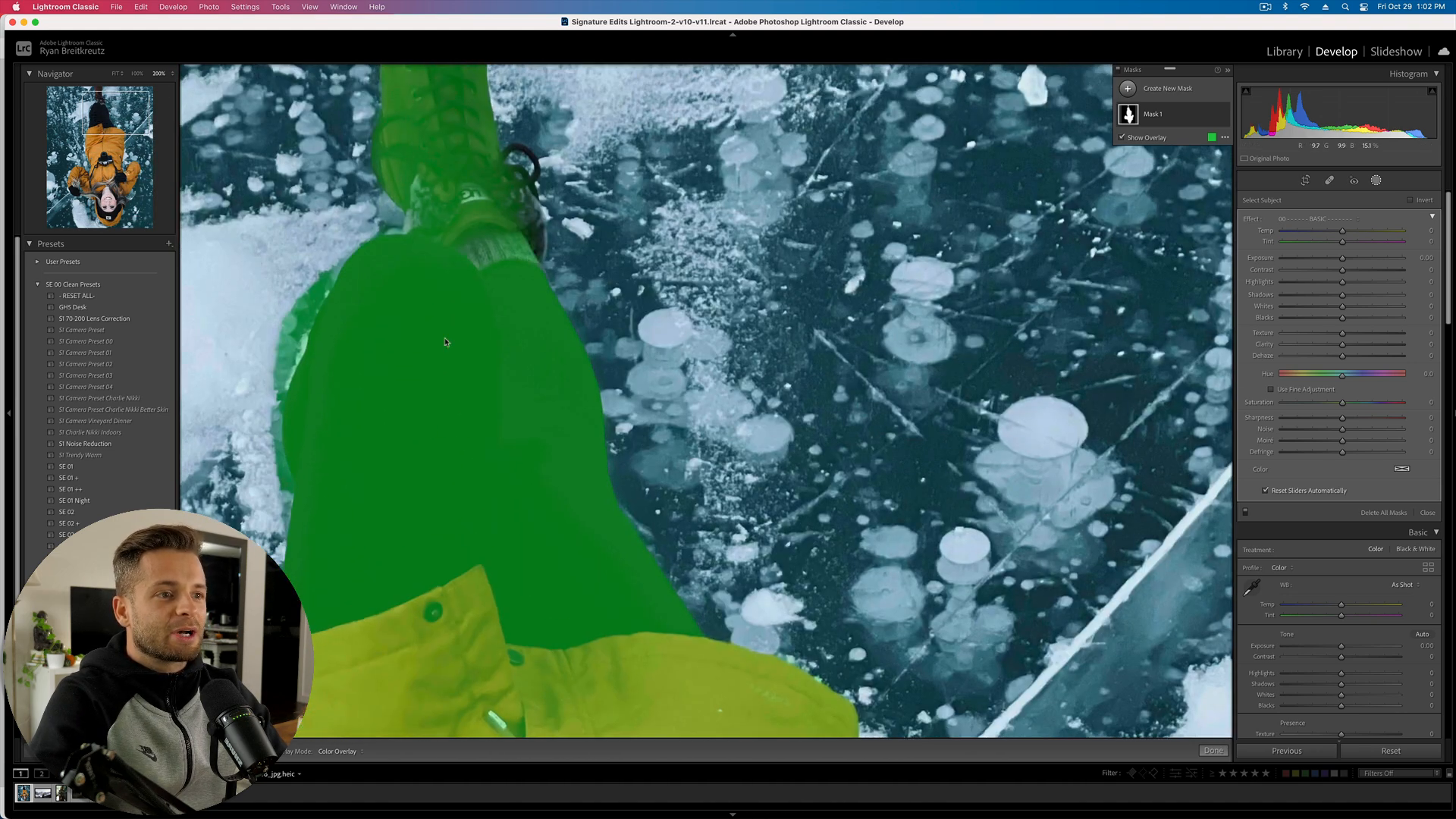
pyautogui.scroll(5, 510, 252)
pyautogui.hscroll(-3, 510, 252)
pyautogui.scroll(2, 510, 252)
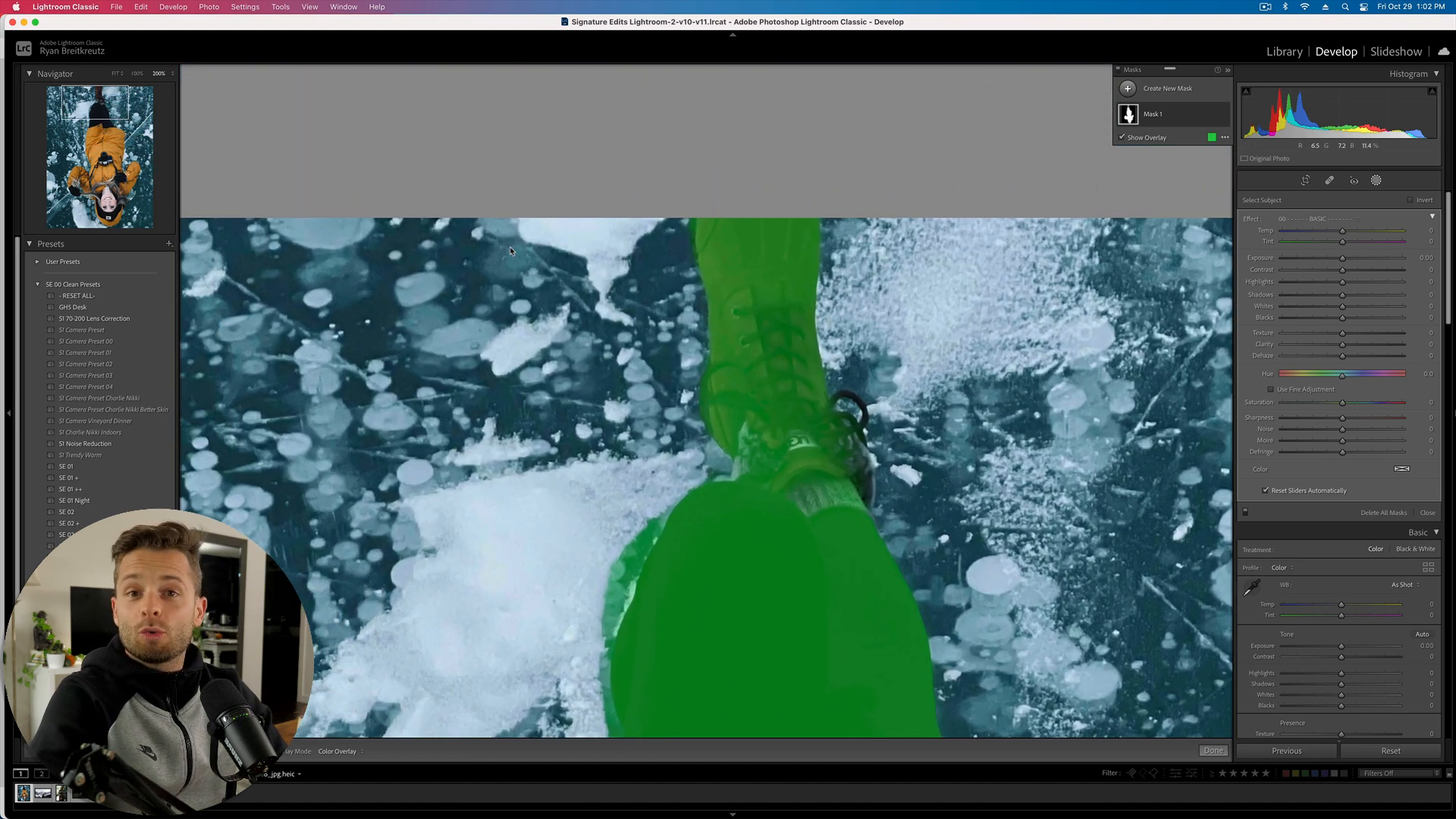
# - Zoom to 400% on the boots and check the mask edge with the overlay hidden
pyautogui.press('super+equal')
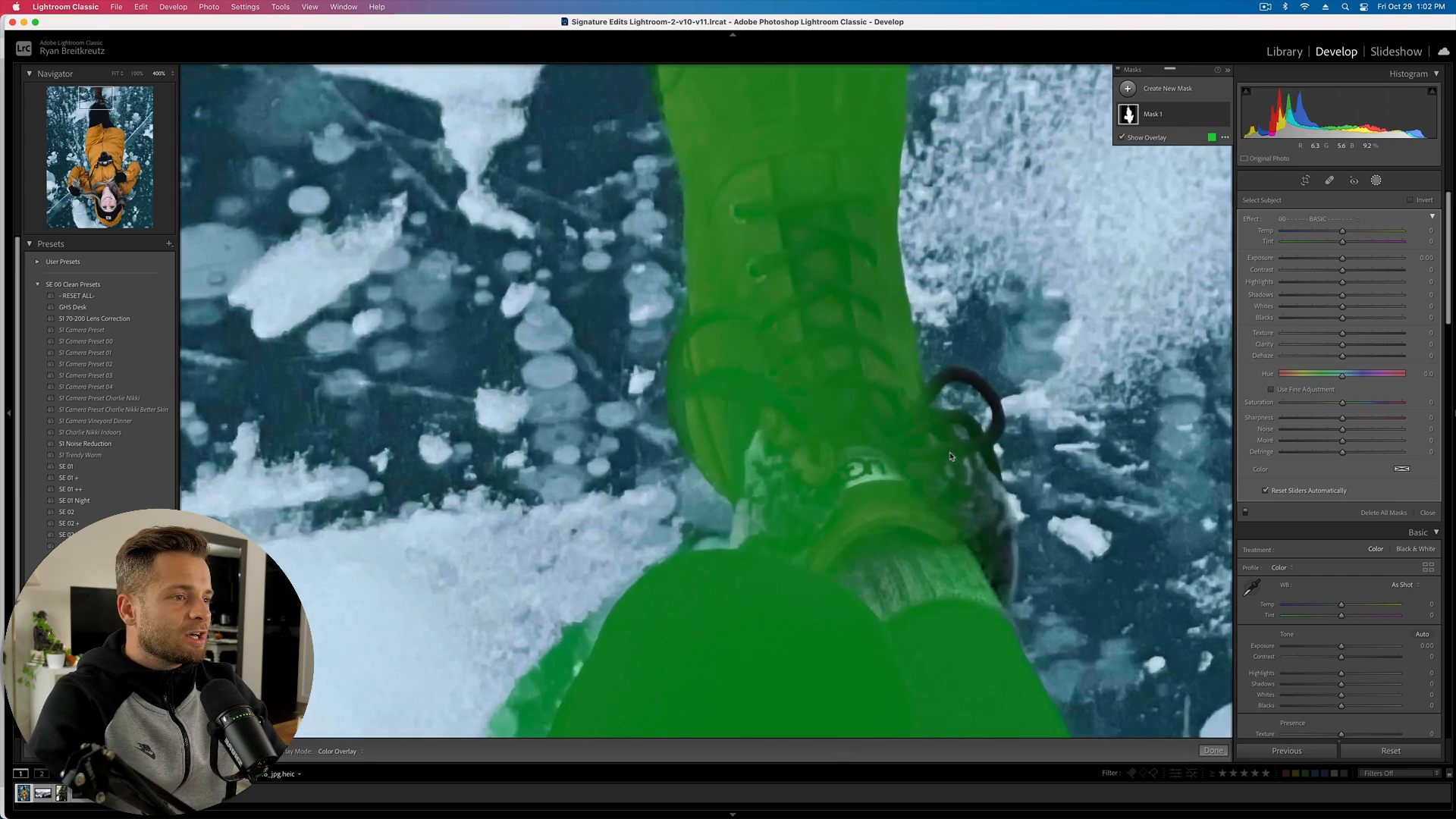
pyautogui.hscroll(3, 1103, 478)
pyautogui.scroll(-2, 1103, 477)
pyautogui.scroll(-8, 1103, 477)
pyautogui.hscroll(-2, 820, 427)
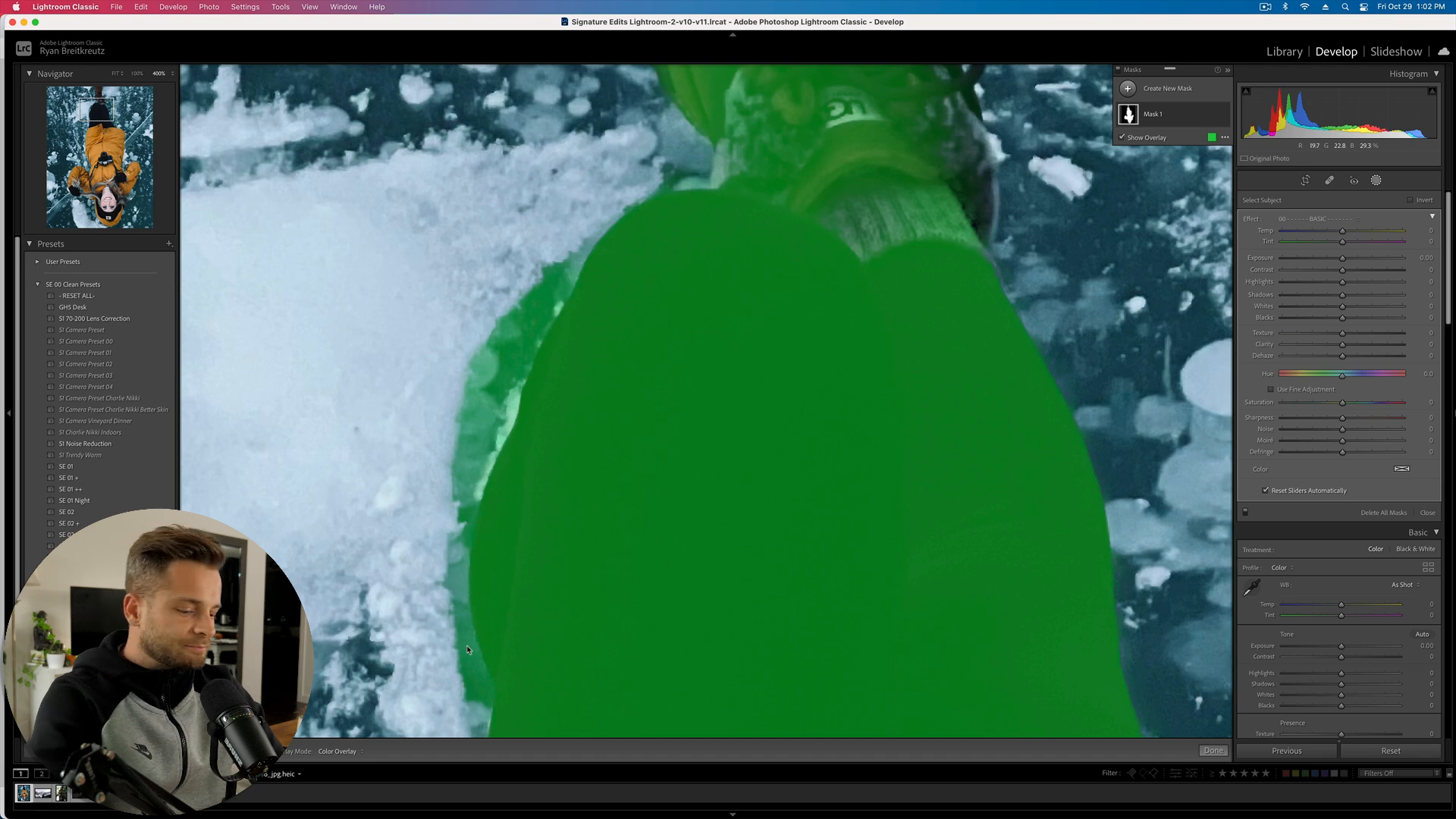
pyautogui.press('o')
pyautogui.press('o')
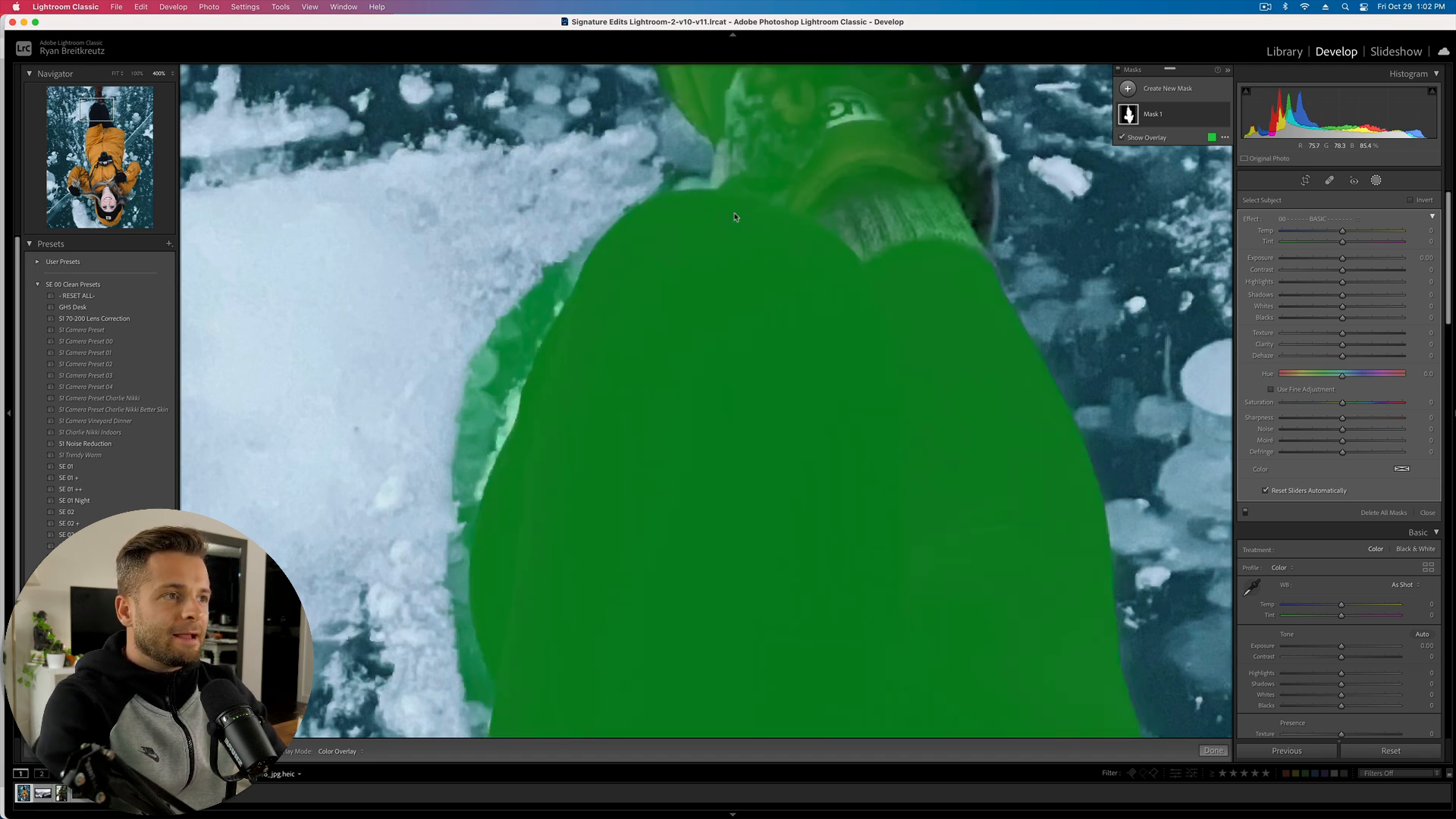
pyautogui.scroll(6, 910, 284)
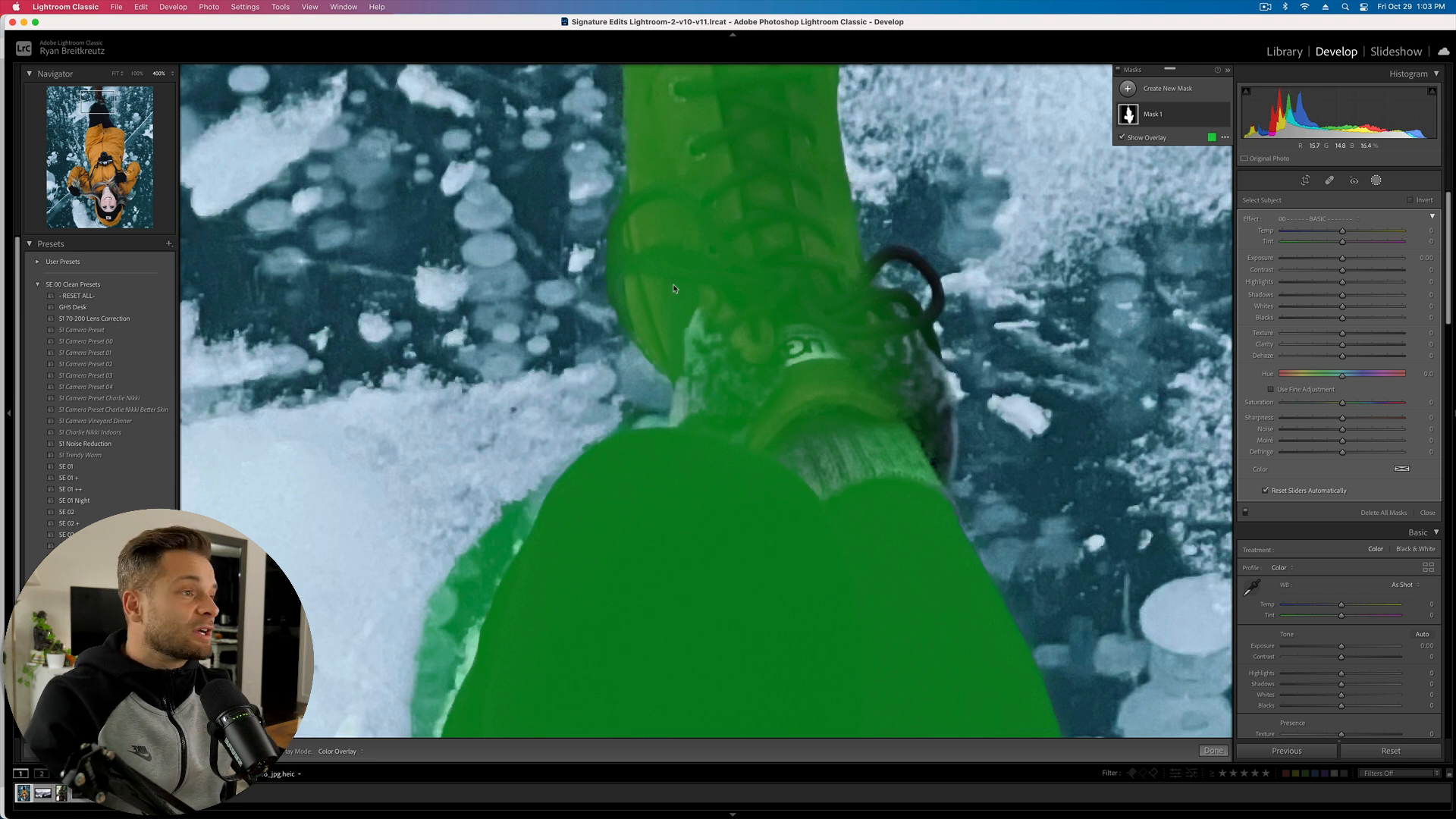
# - Subtract a brush area from the mask to erase spill along the ice edge beside the leg
pyautogui.moveTo(1157, 114)
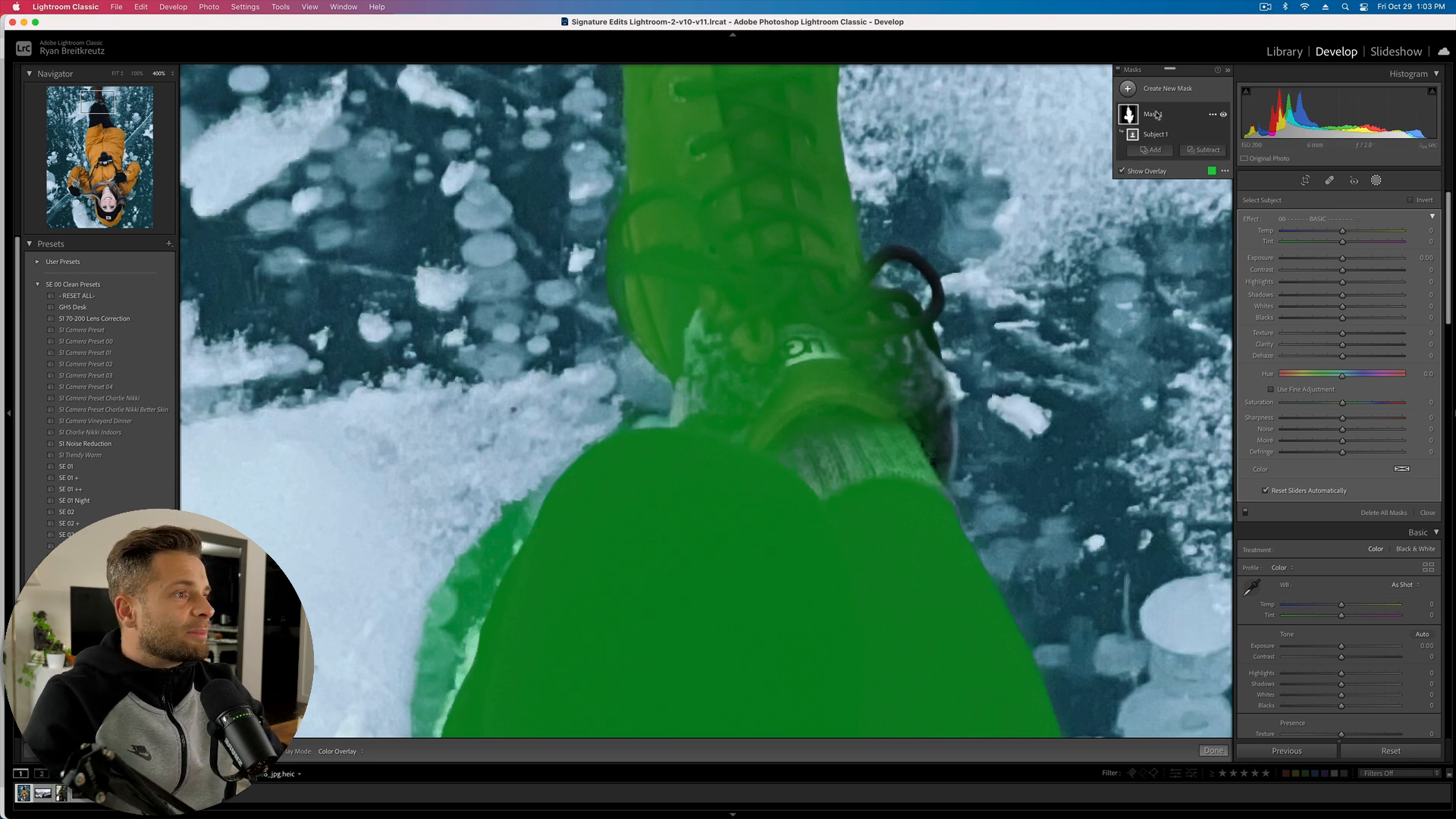
pyautogui.click(1206, 150)
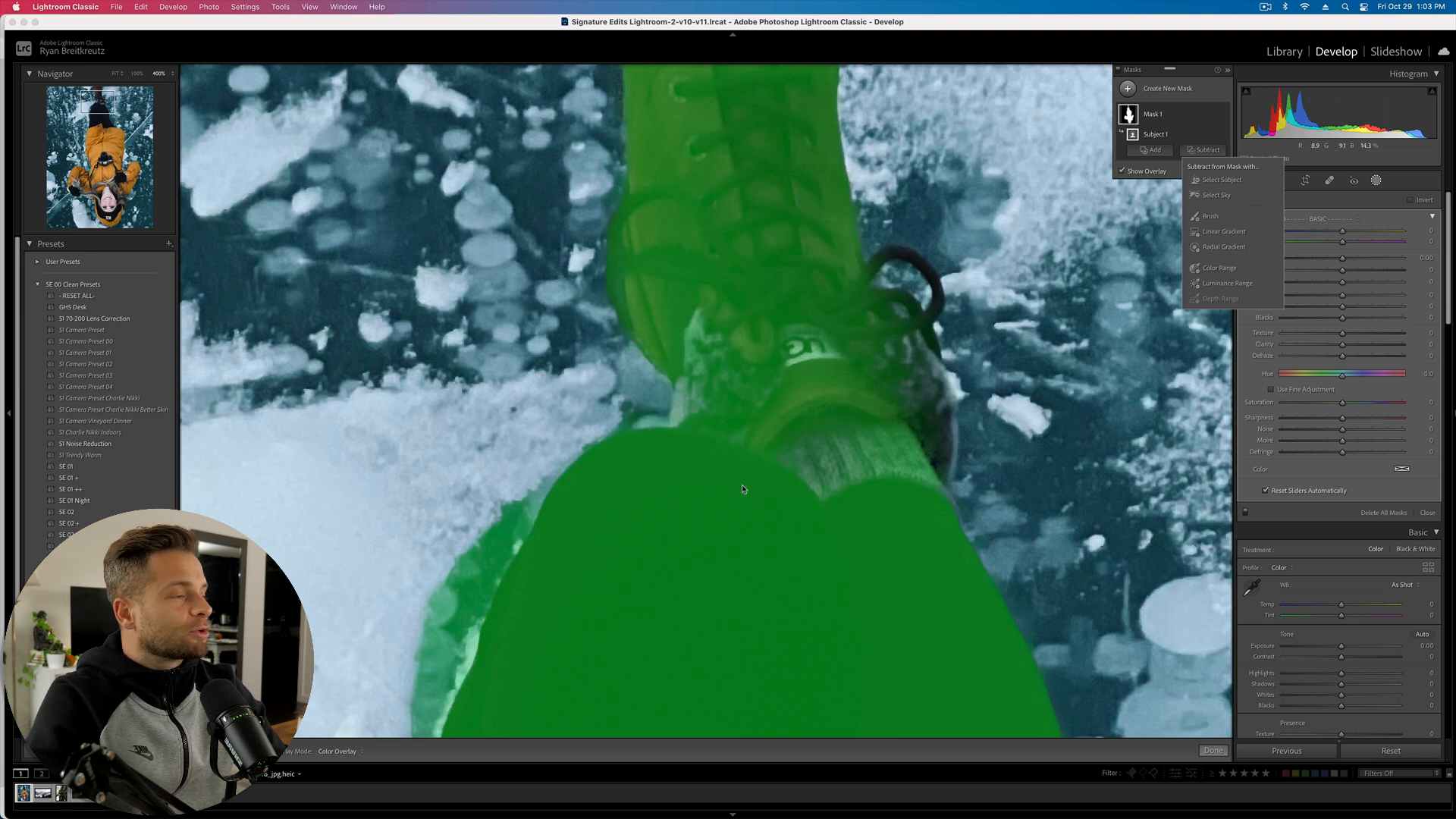
pyautogui.click(1211, 217)
pyautogui.scroll(-6, 524, 418)
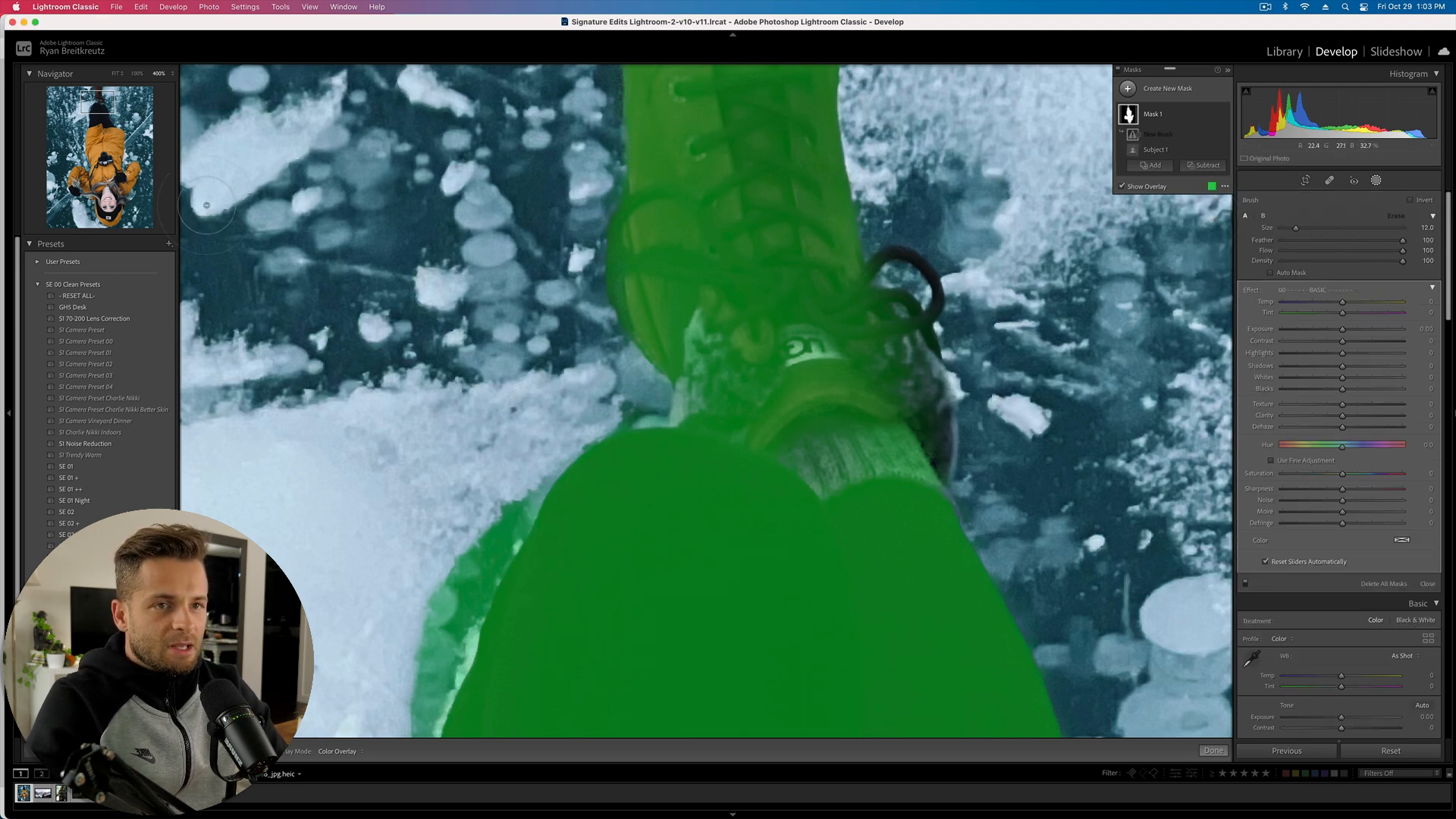
pyautogui.click(87, 112)
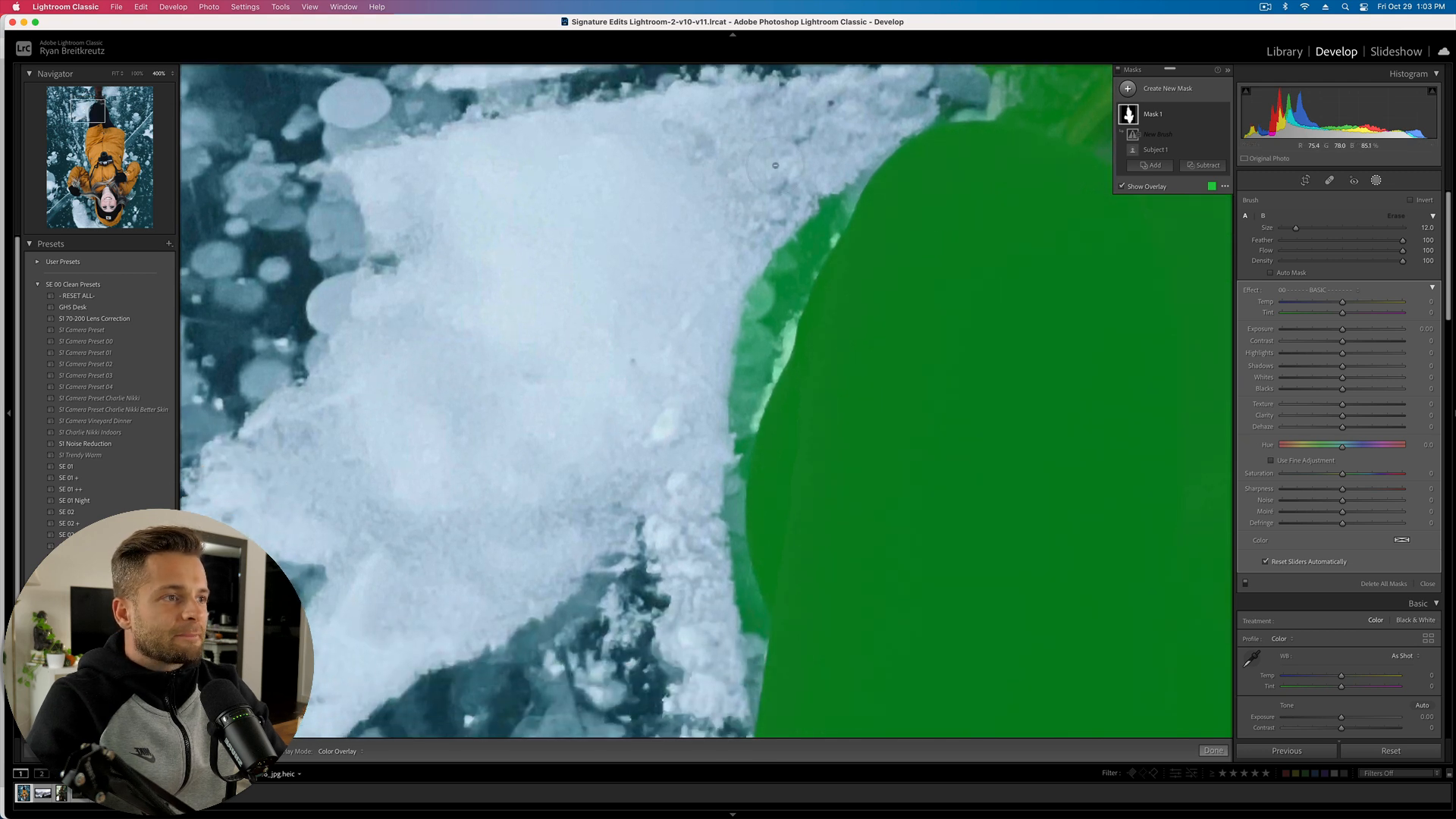
pyautogui.moveTo(854, 140)
pyautogui.mouseDown()
pyautogui.moveTo(736, 333)
pyautogui.moveTo(724, 548)
pyautogui.moveTo(715, 515)
pyautogui.mouseUp()
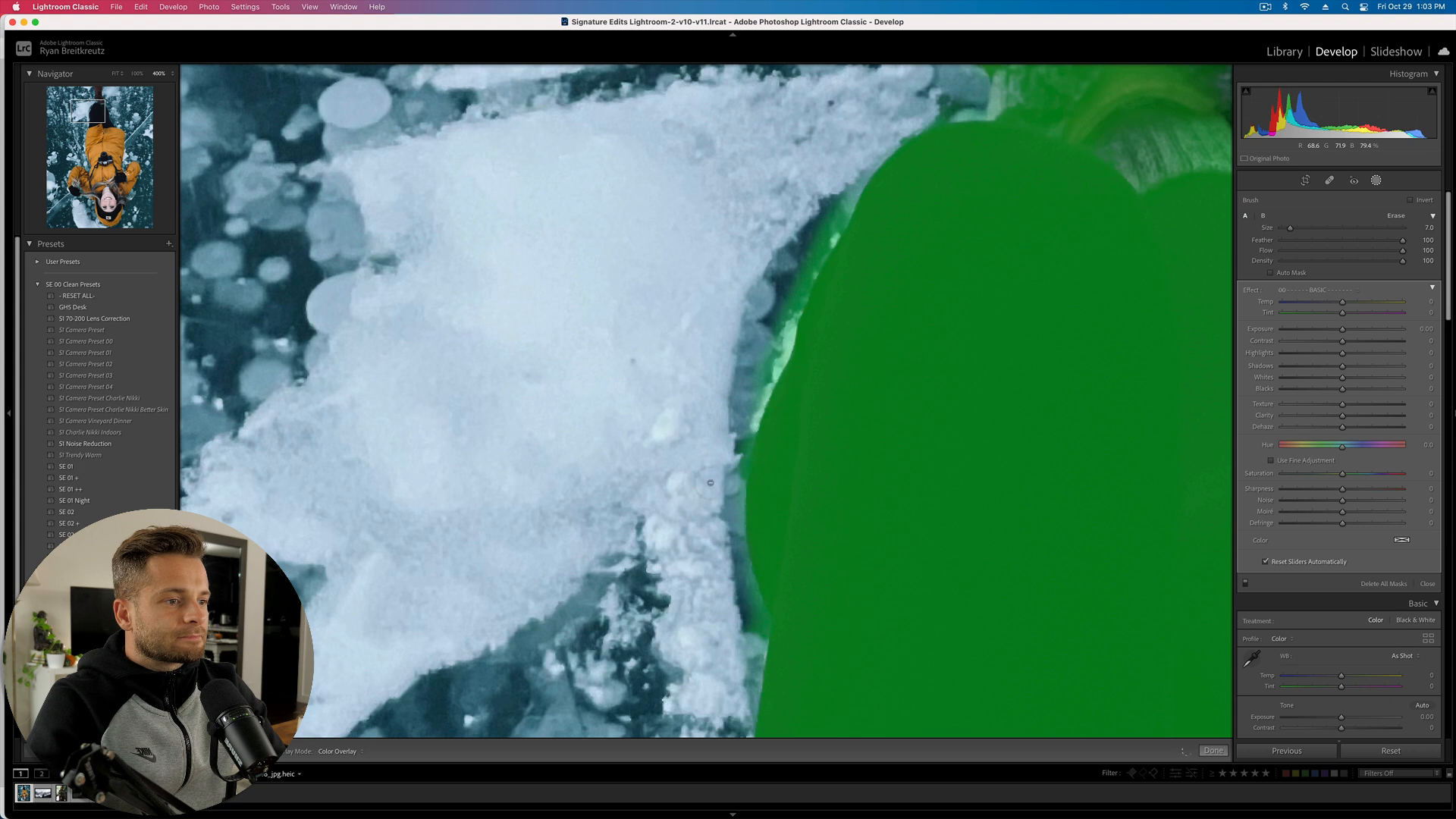
pyautogui.moveTo(752, 369)
pyautogui.mouseDown()
pyautogui.moveTo(809, 214)
pyautogui.moveTo(871, 136)
pyautogui.moveTo(769, 325)
pyautogui.mouseUp()
pyautogui.press(']')
pyautogui.press(']')
pyautogui.press(']')
# - Brush the boot's lace loop into the mask, then hide the overlay and zoom out to 200%
pyautogui.moveTo(90, 103); pyautogui.dragTo(104, 91)
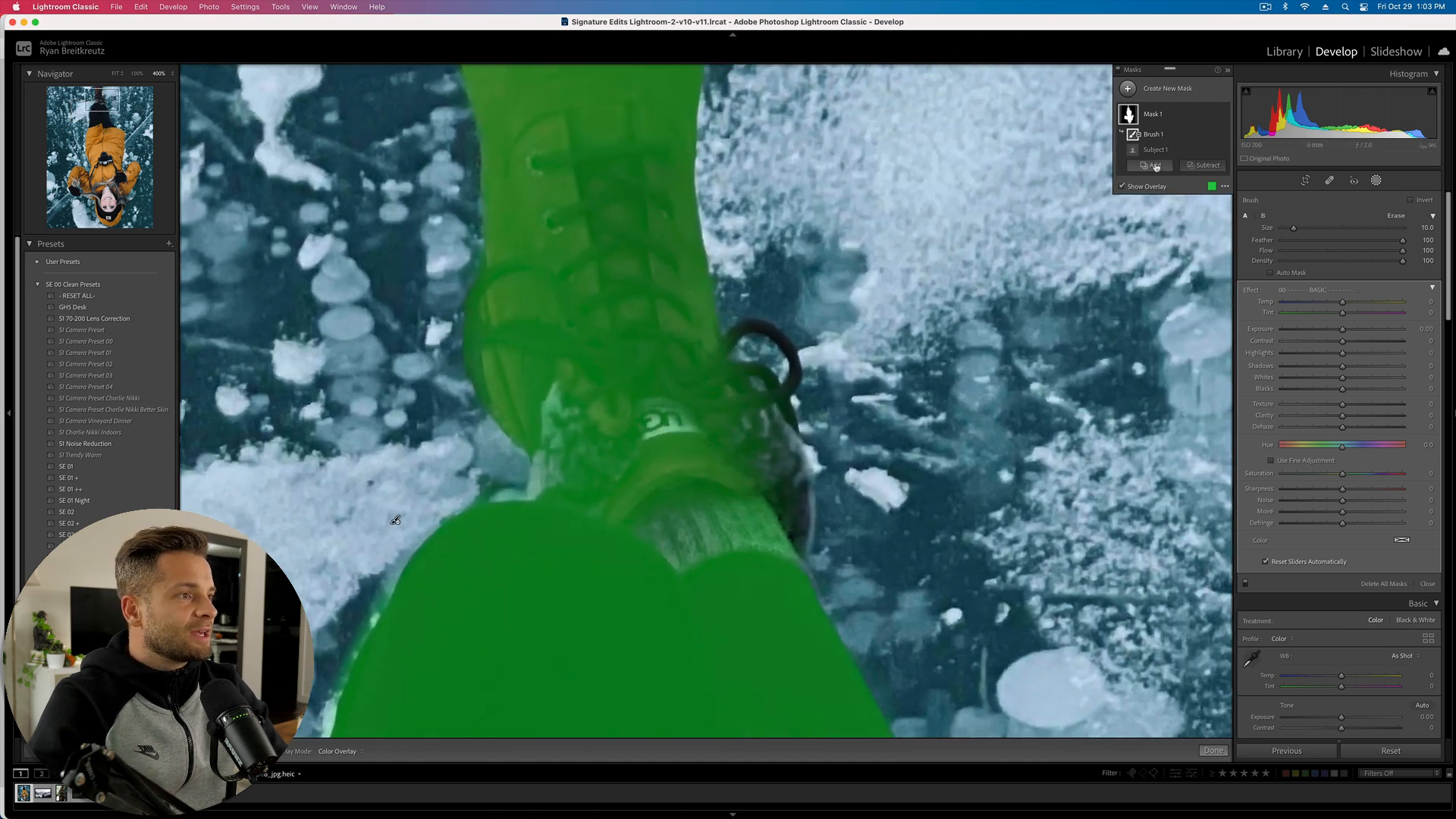
pyautogui.click(1153, 165)
pyautogui.click(1157, 231)
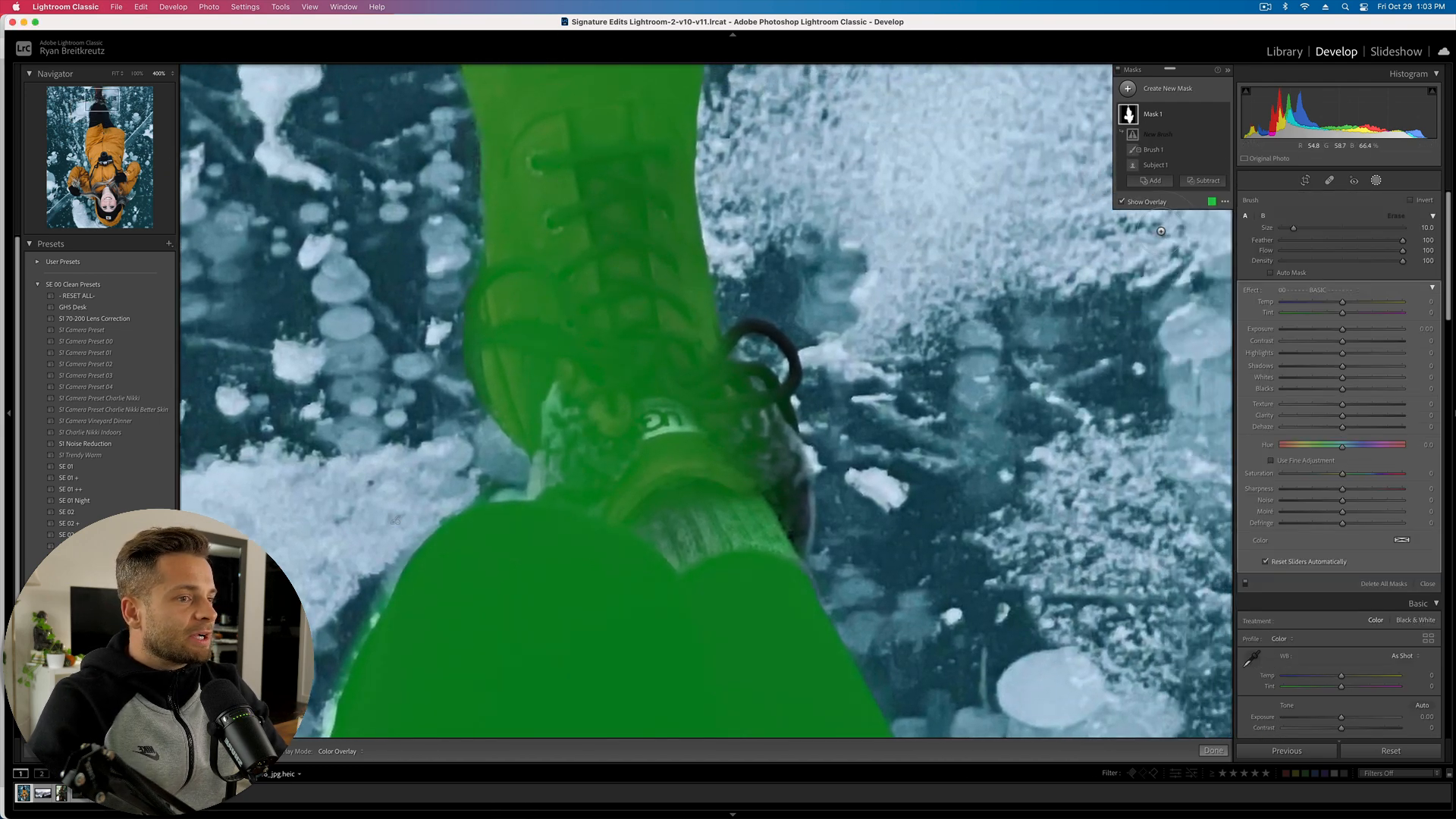
pyautogui.scroll(-9, 705, 344)
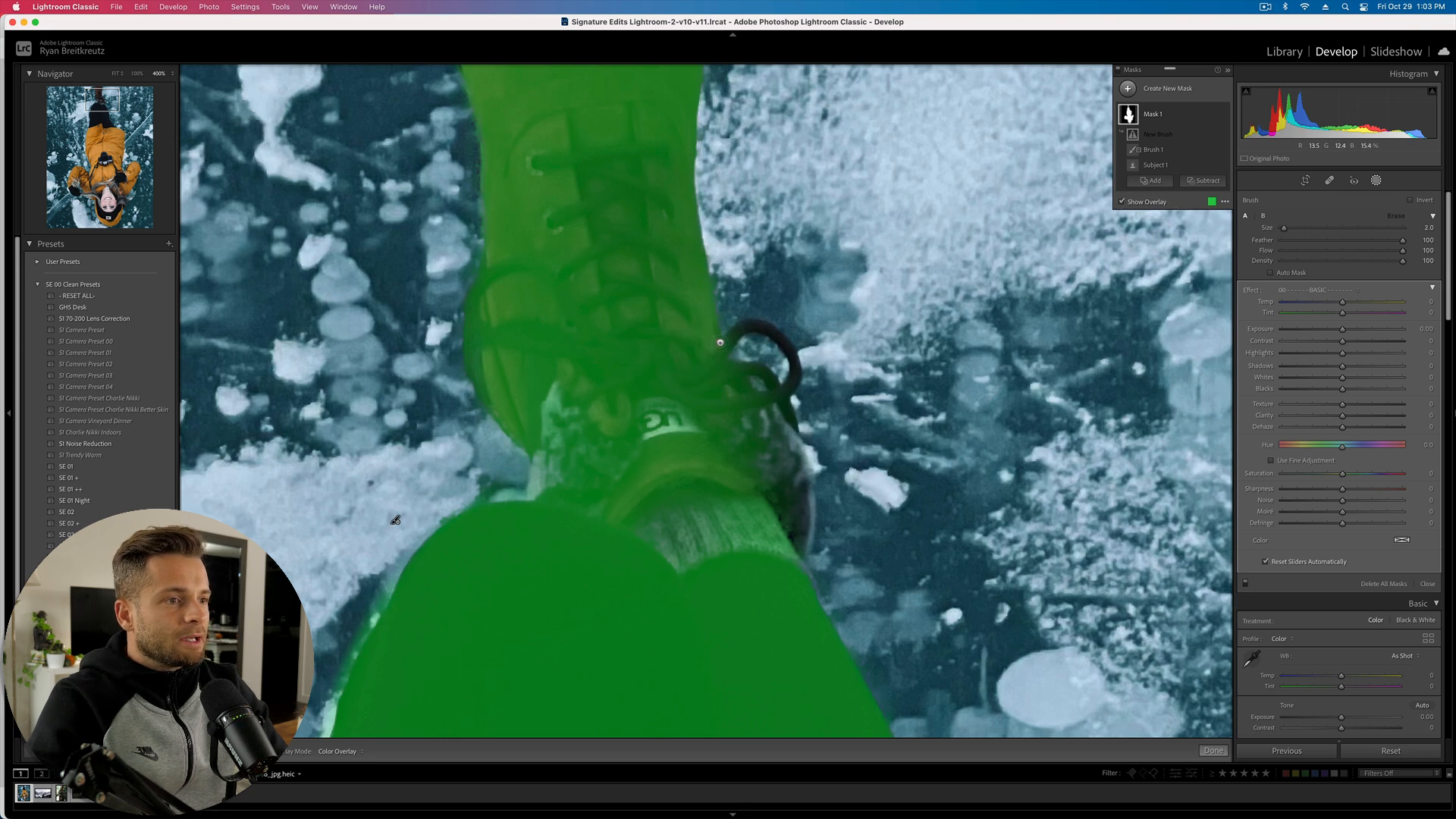
pyautogui.scroll(2, 723, 343)
pyautogui.moveTo(723, 342)
pyautogui.mouseDown()
pyautogui.moveTo(758, 322)
pyautogui.moveTo(785, 349)
pyautogui.moveTo(790, 382)
pyautogui.moveTo(770, 395)
pyautogui.moveTo(747, 371)
pyautogui.moveTo(790, 416)
pyautogui.mouseUp()
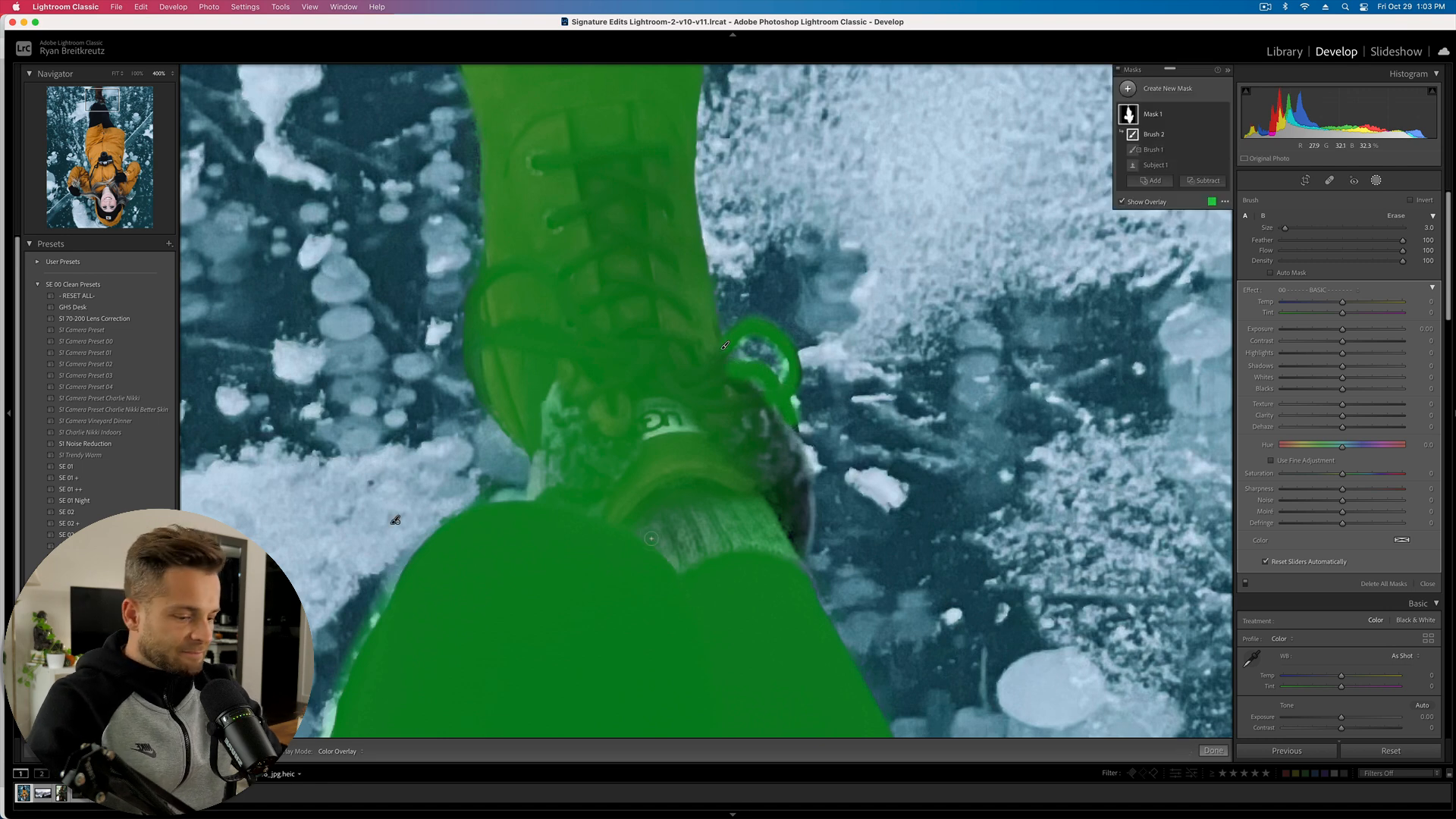
pyautogui.press('o')
pyautogui.press('super+minus')
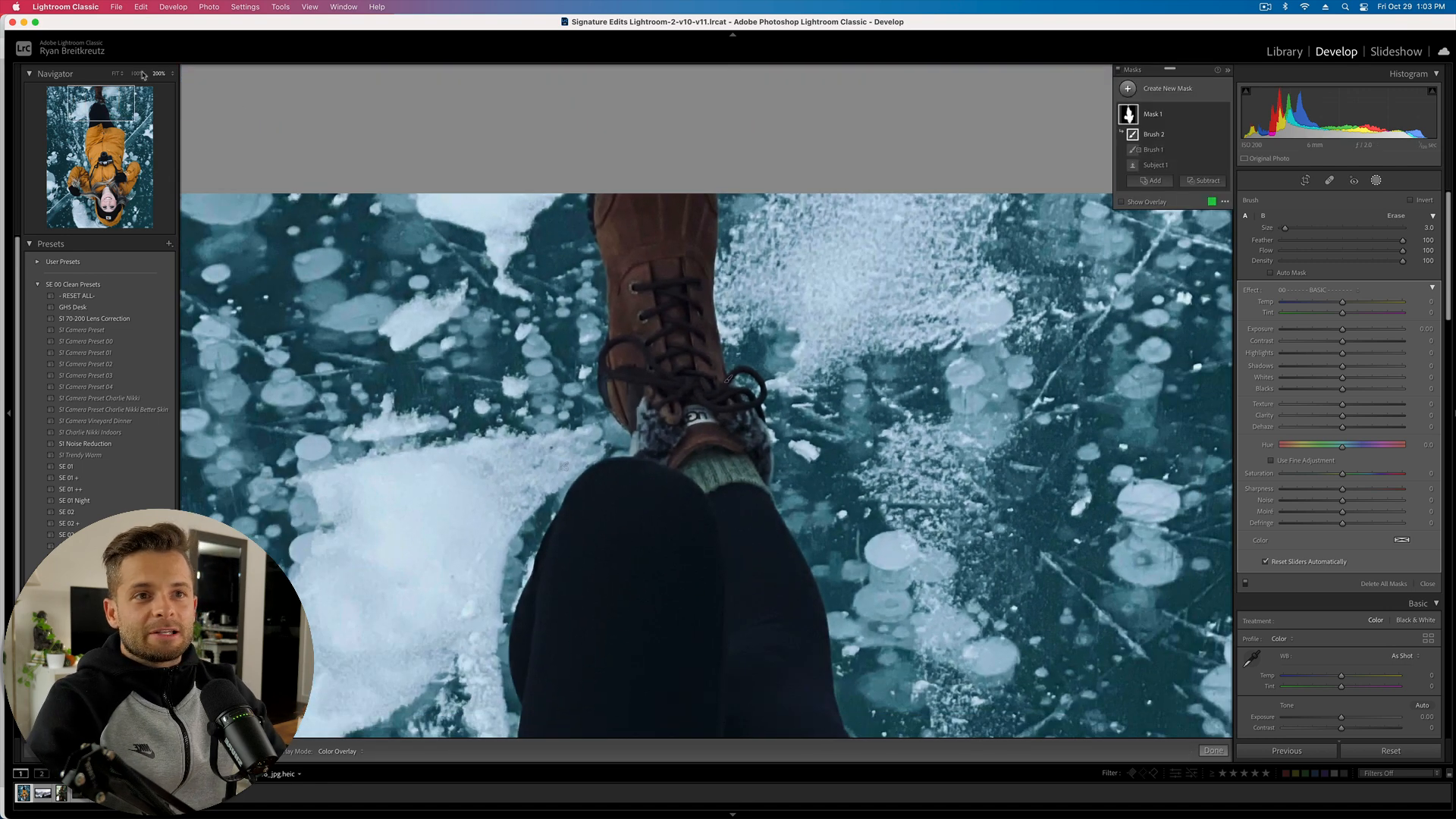
# - Brighten the subject mask's exposure and lower the photo's overall exposure
pyautogui.click(116, 72)
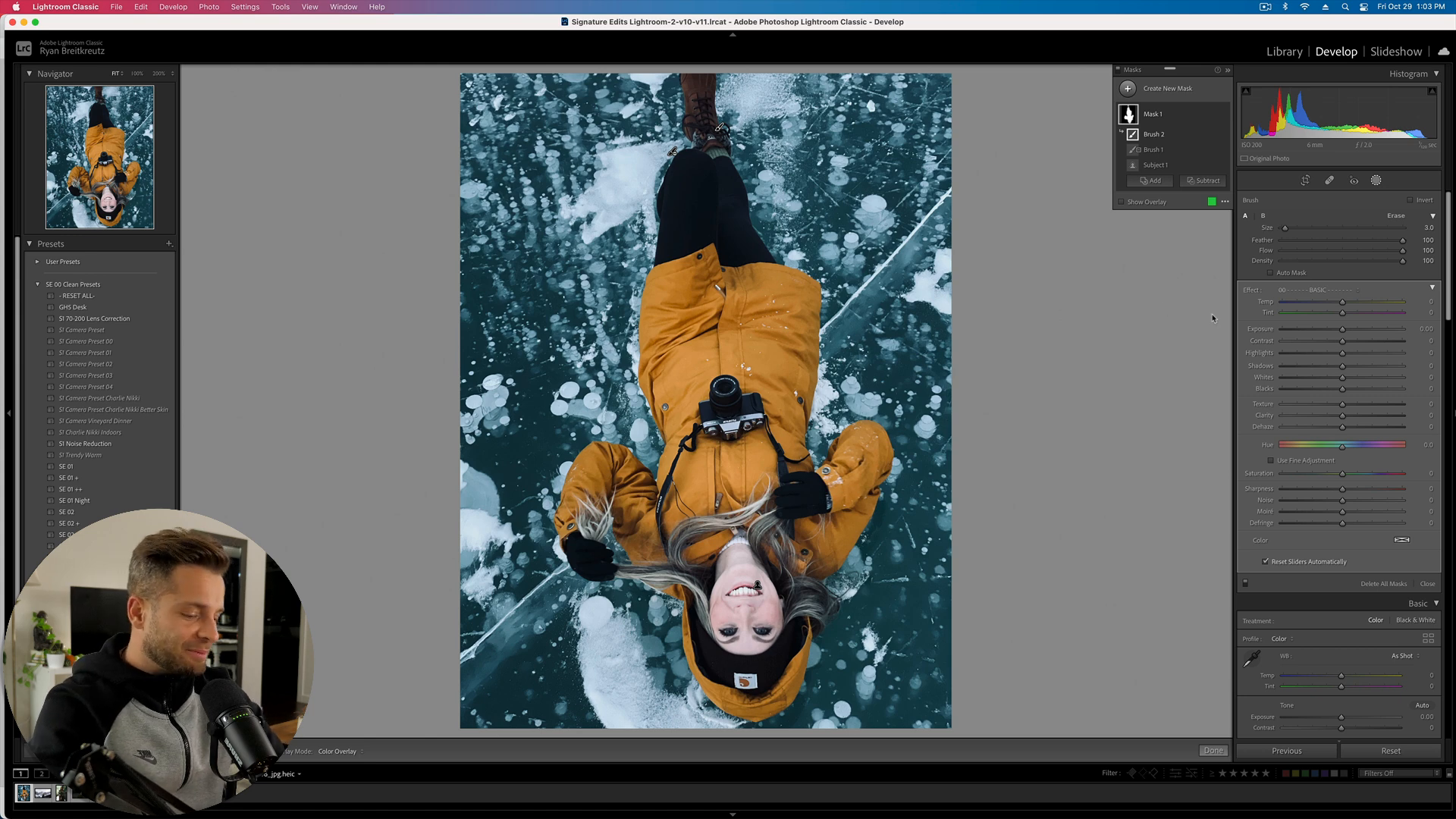
pyautogui.press('Escape')
pyautogui.click(1172, 110)
pyautogui.moveTo(1342, 240)
pyautogui.mouseDown()
pyautogui.moveTo(1381, 250)
pyautogui.moveTo(1364, 243)
pyautogui.mouseUp()
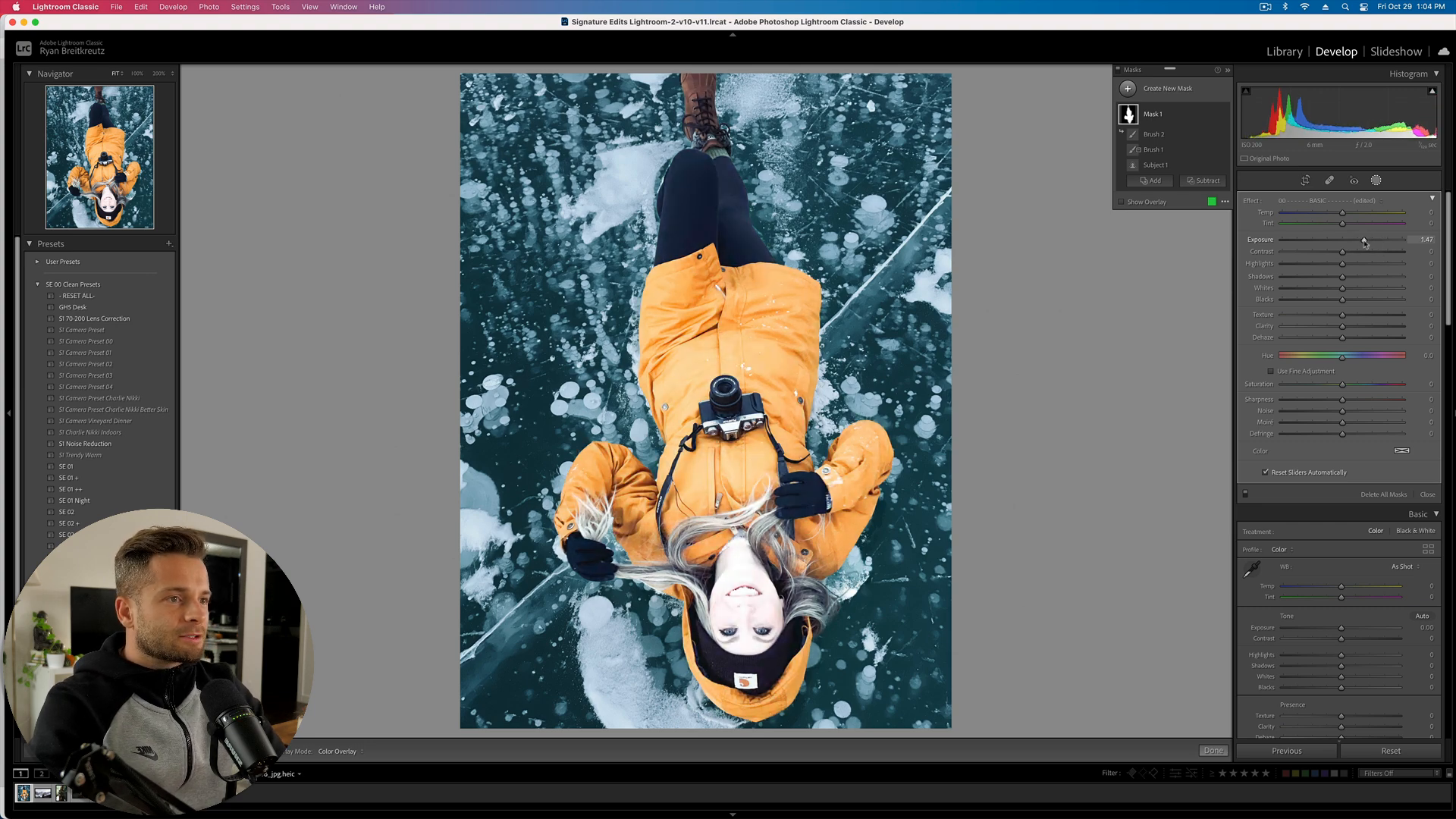
pyautogui.press('-')
pyautogui.press('-')
pyautogui.press('-')
pyautogui.press('-')
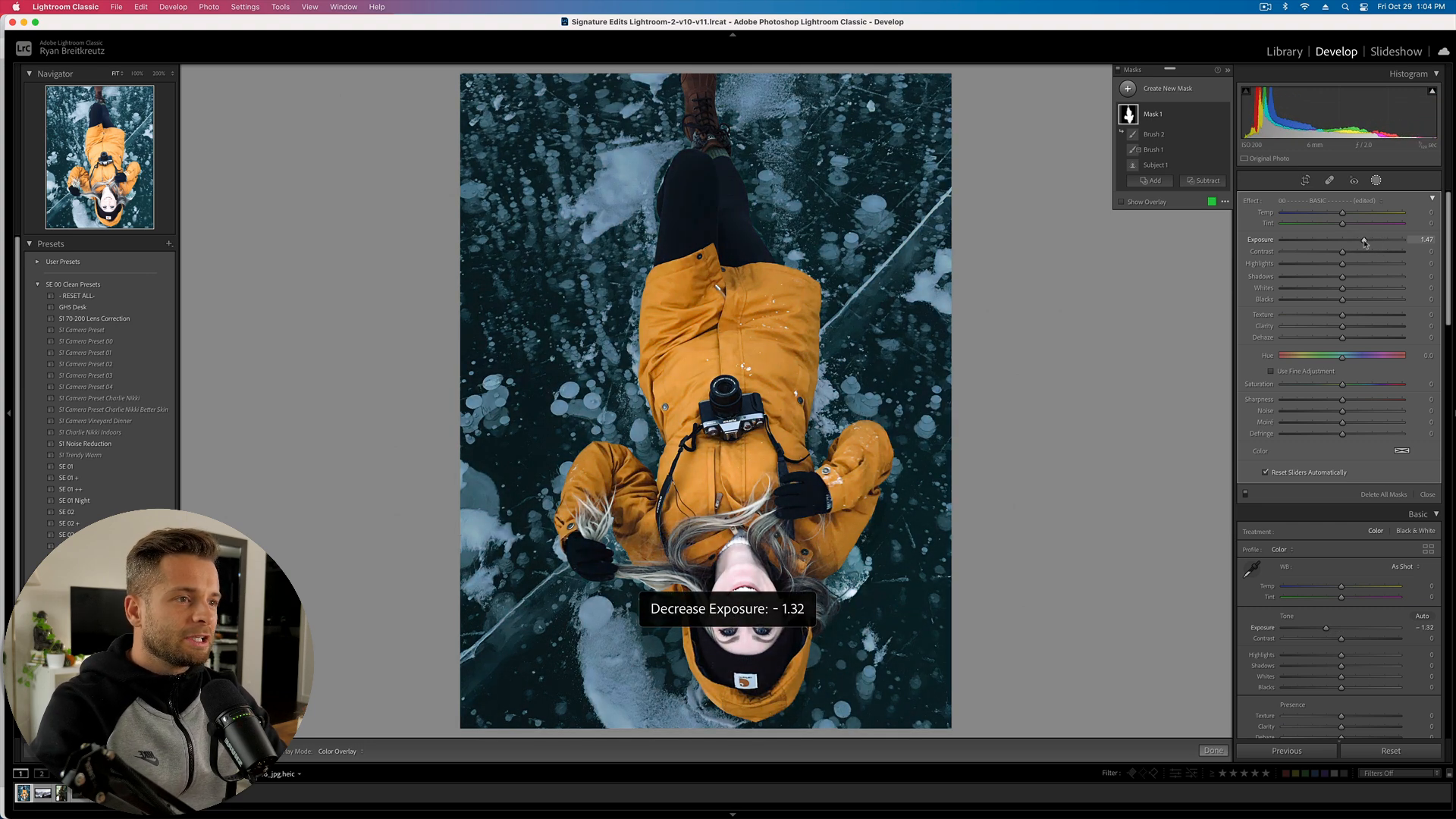
# - Reset the ice portrait, undo the reset, and move to the mountain photo
pyautogui.click(1391, 750)
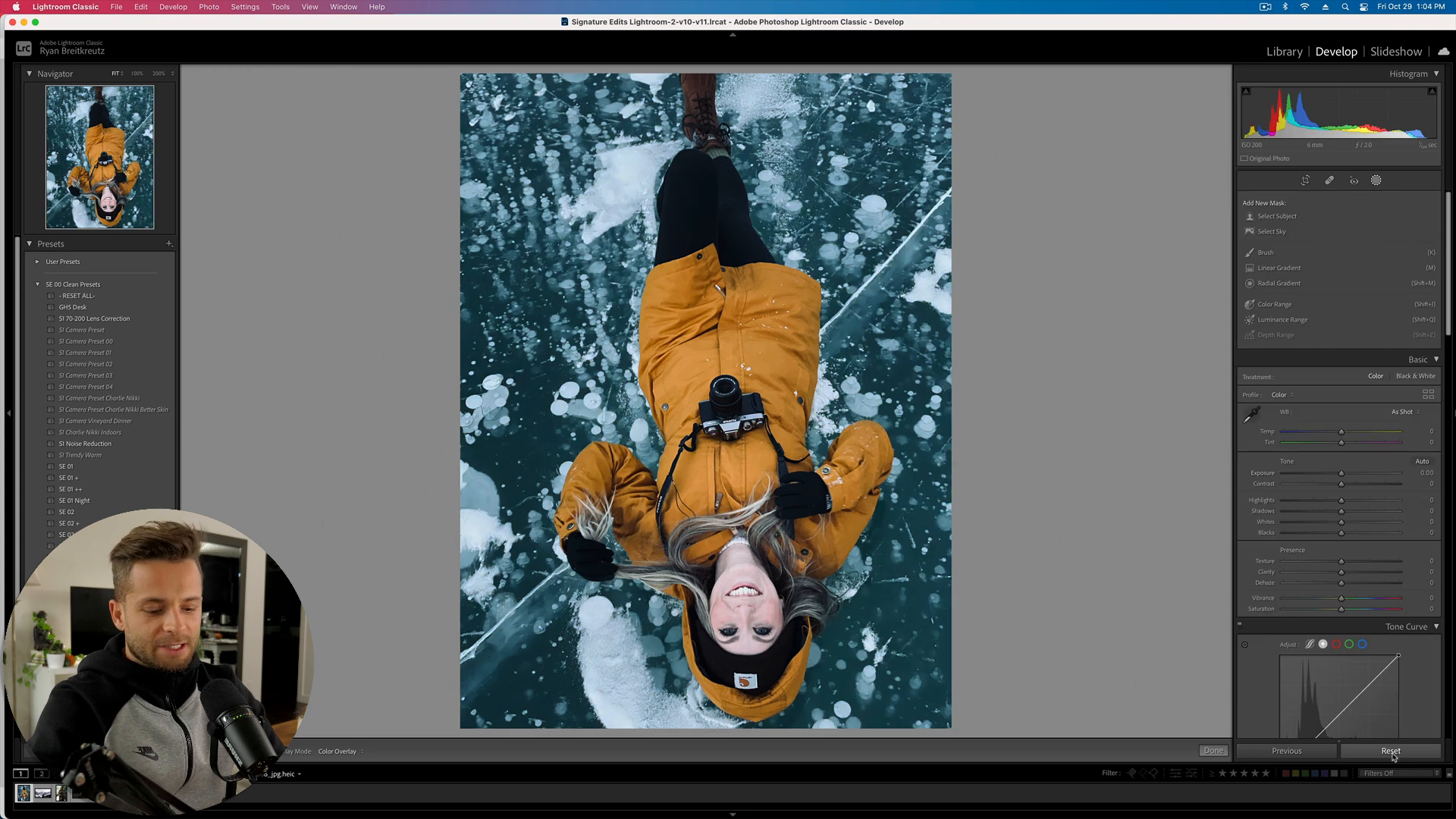
pyautogui.press('super+z')
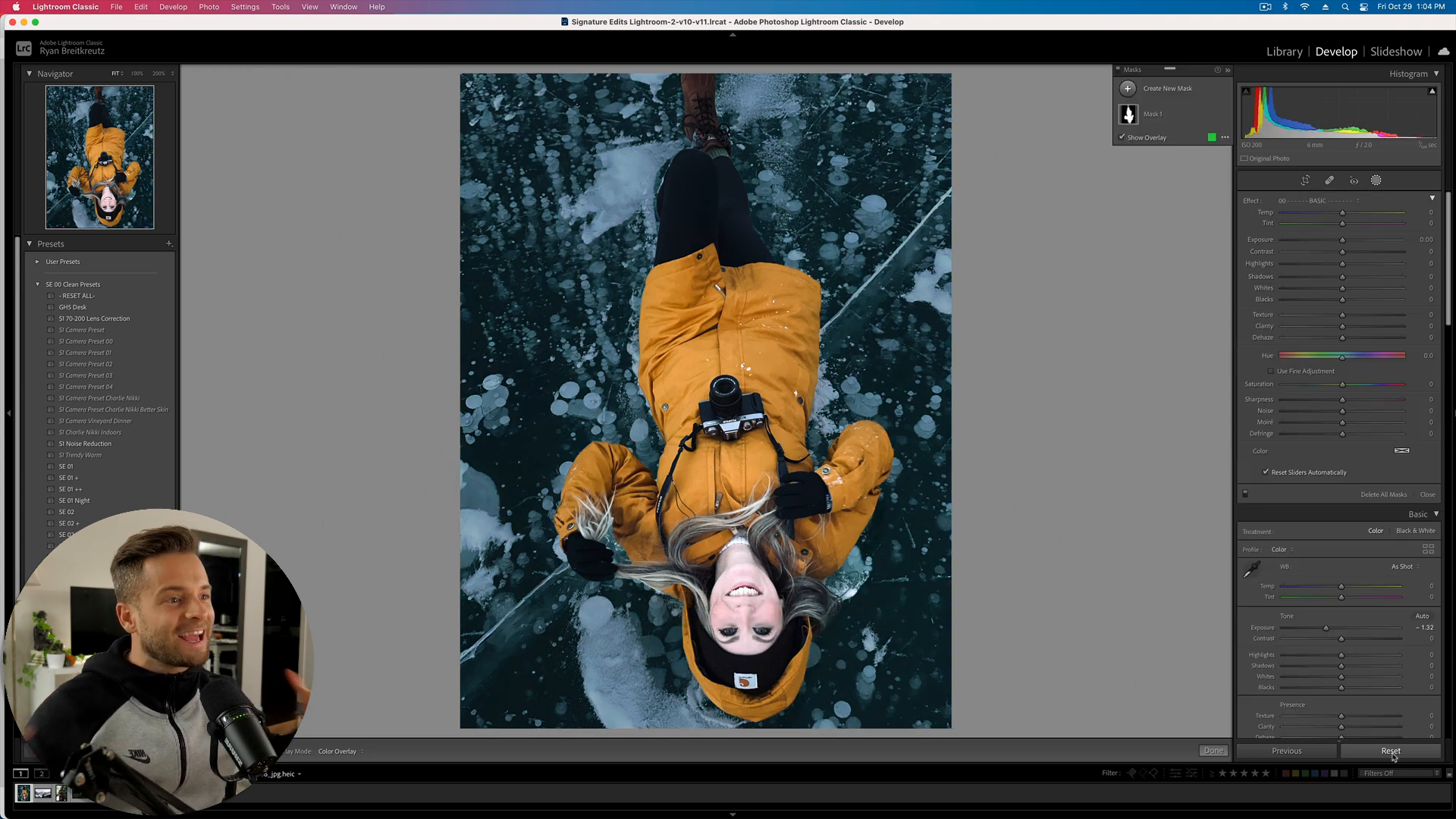
pyautogui.press('Right')
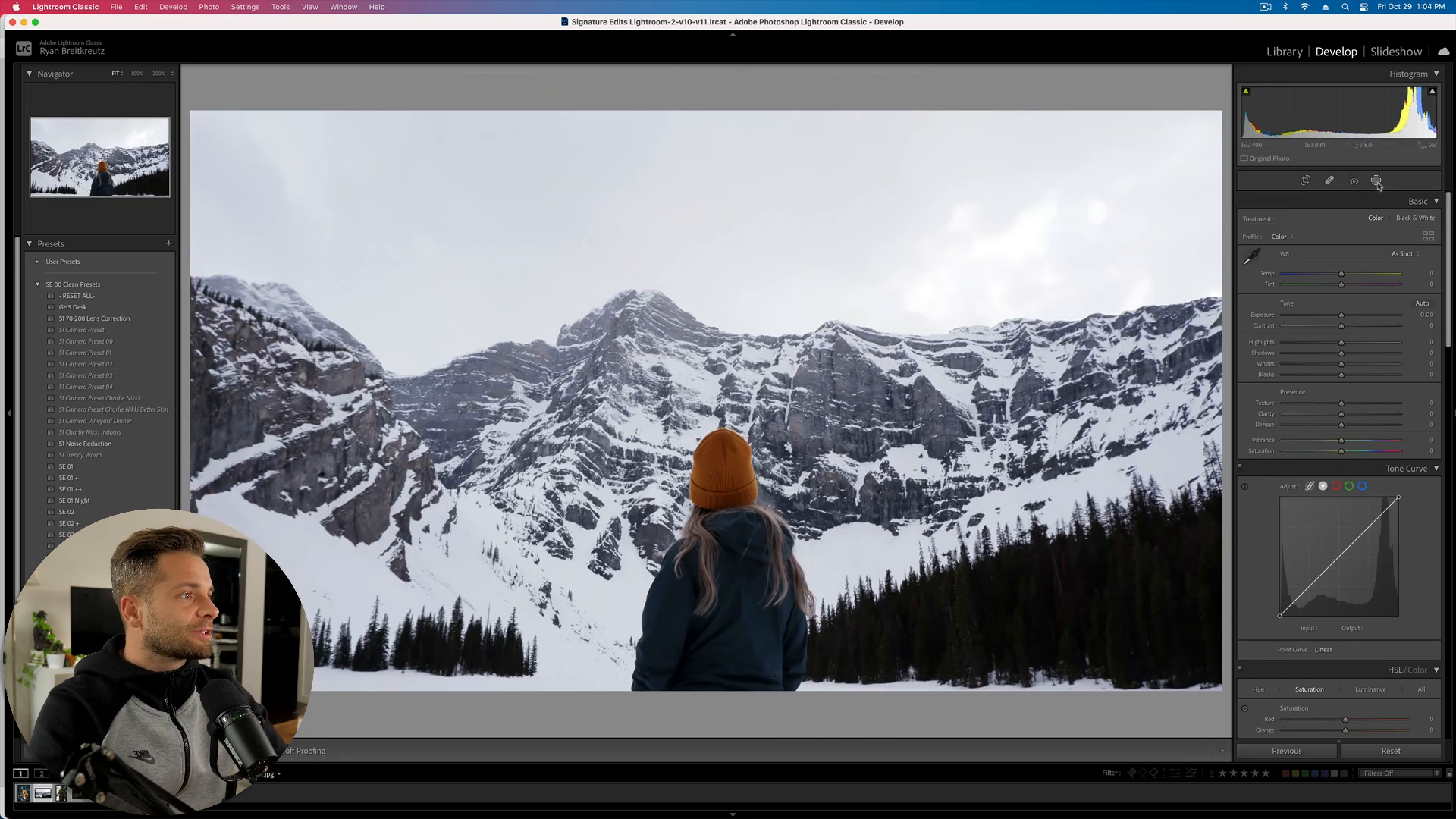
# - Mask the person in the orange beanie, check edges close-up, hide the overlay and brighten the mask
pyautogui.click(1272, 220)
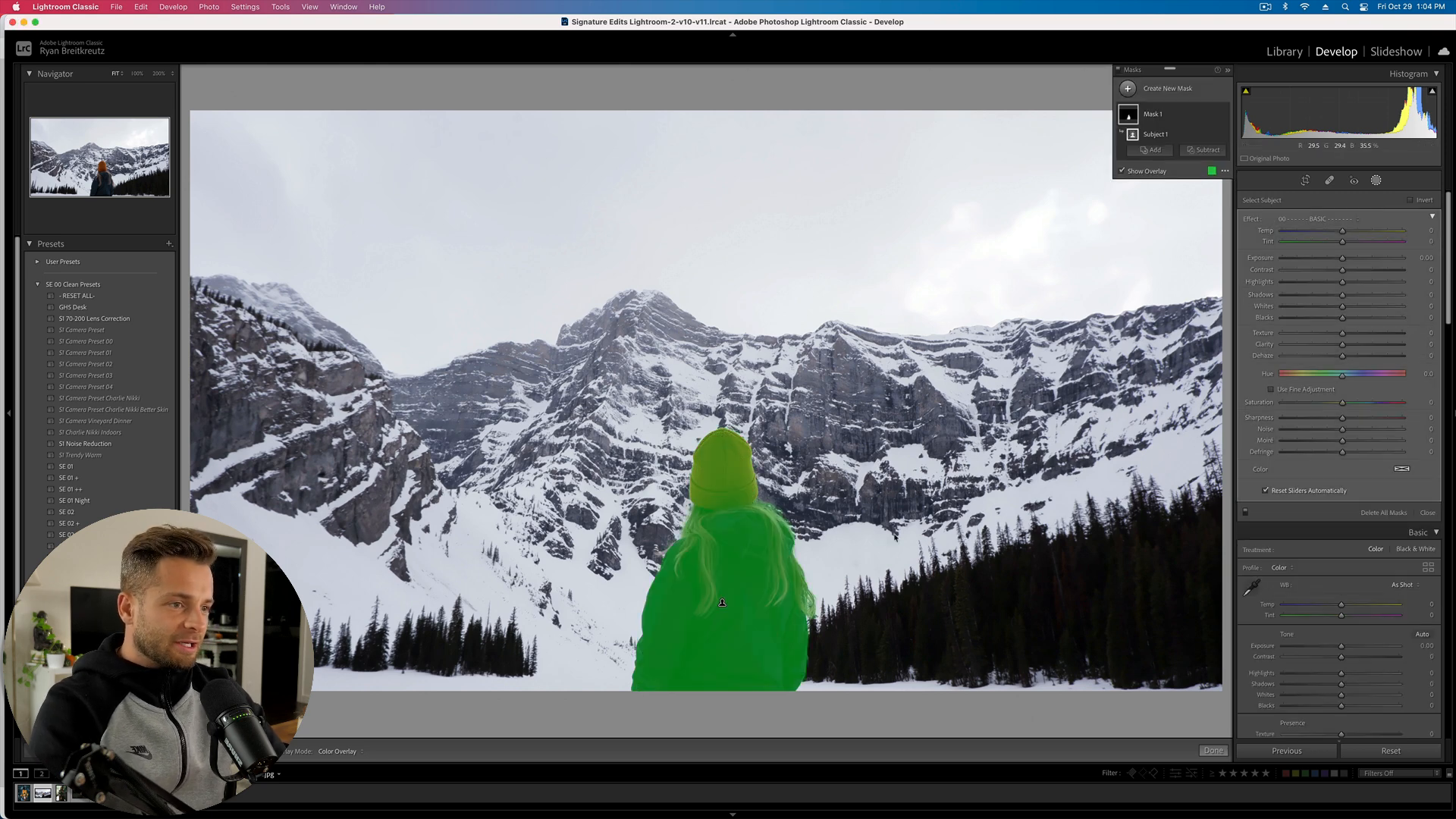
pyautogui.click(760, 535)
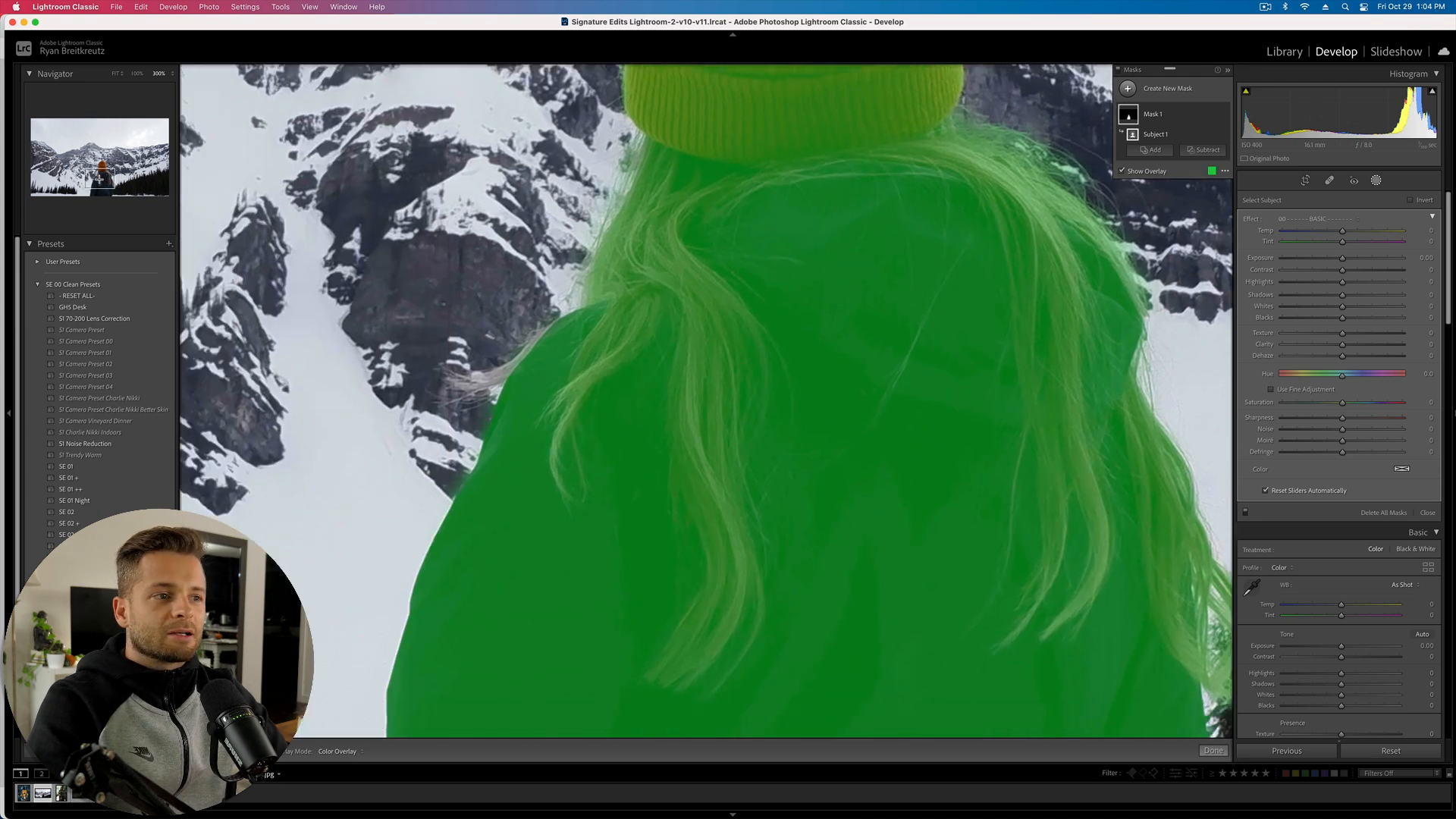
pyautogui.moveTo(100, 180)
pyautogui.mouseDown()
pyautogui.moveTo(99, 195)
pyautogui.moveTo(106, 166)
pyautogui.mouseUp()
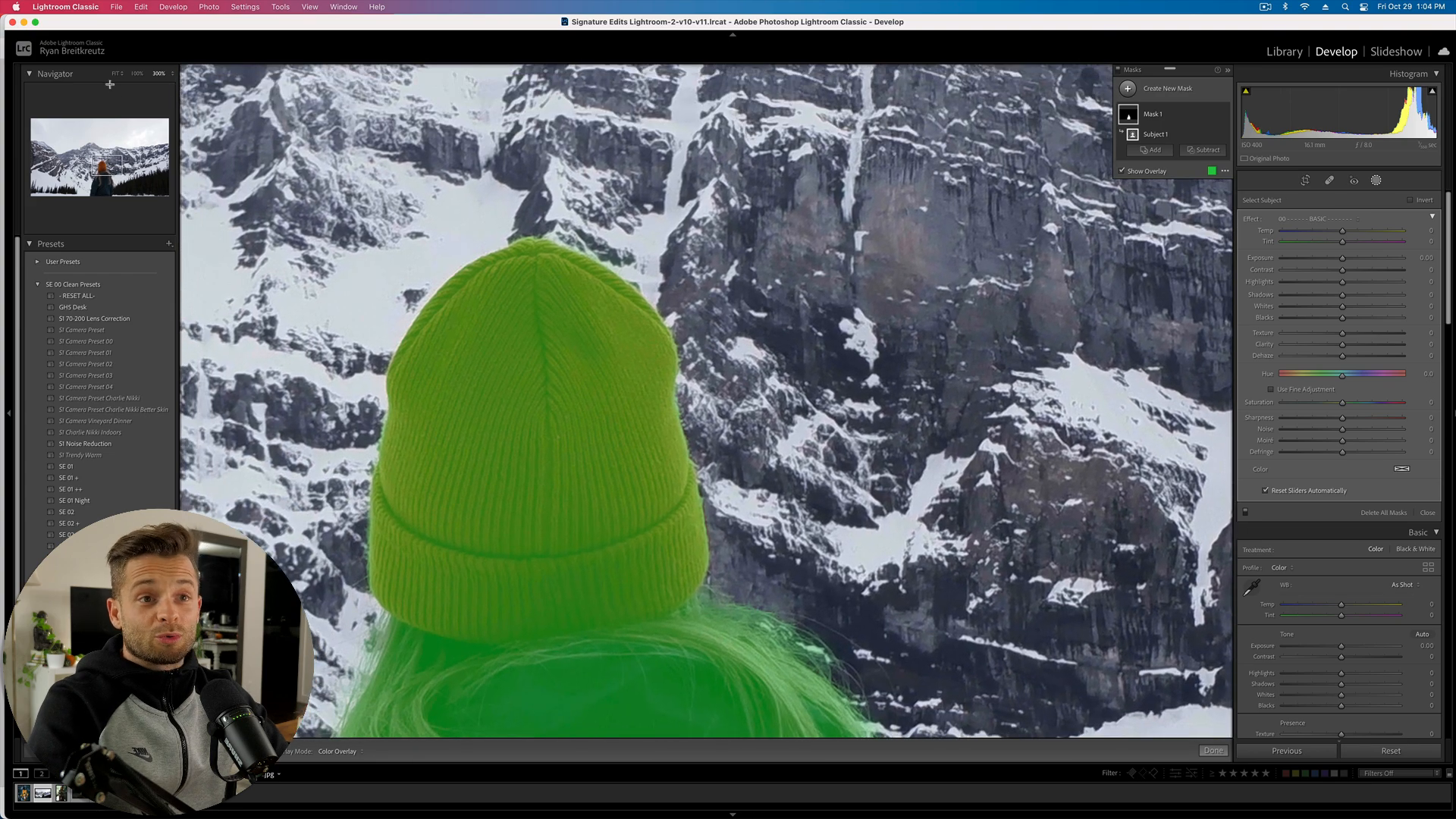
pyautogui.click(115, 76)
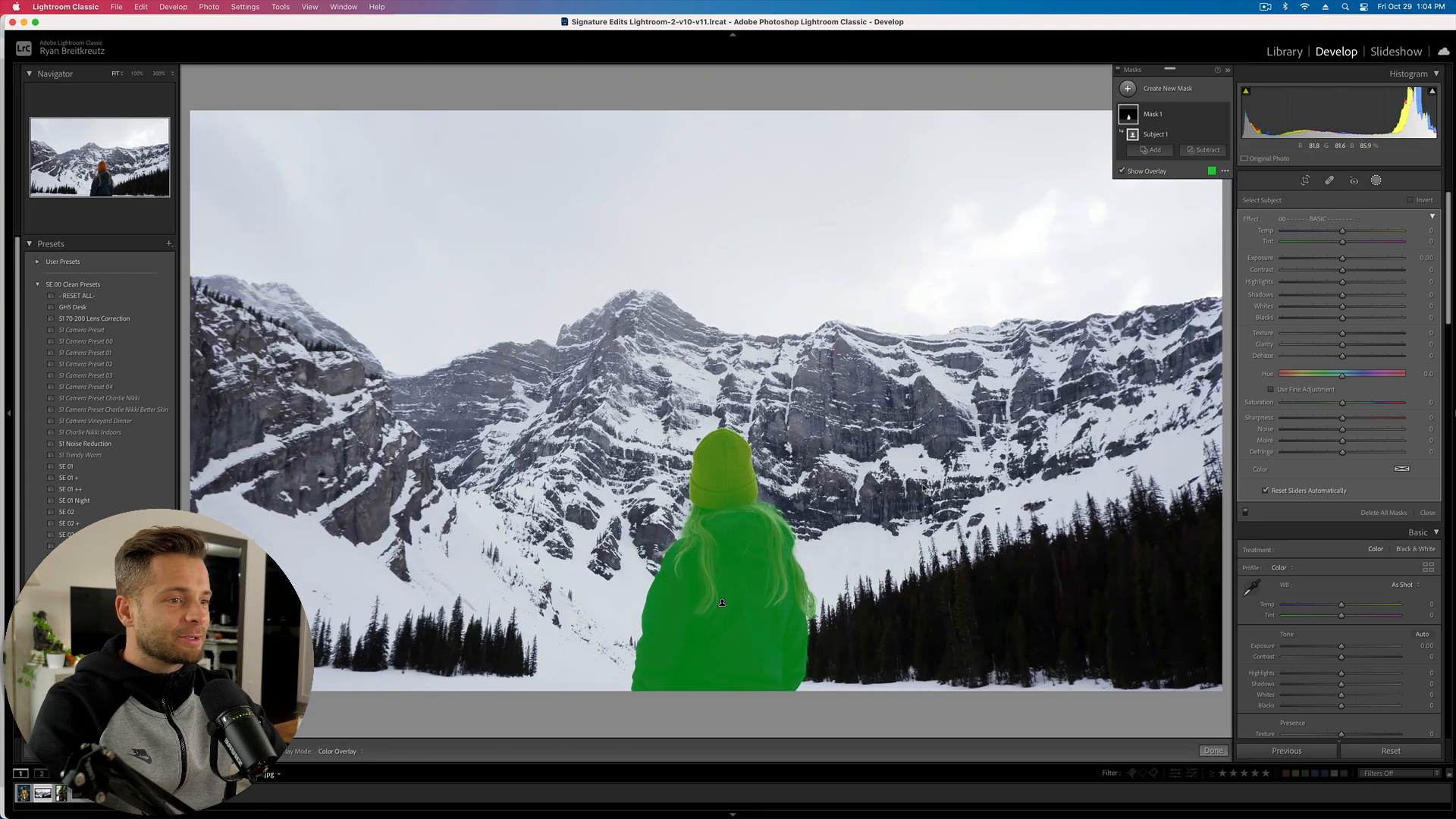
pyautogui.press('o')
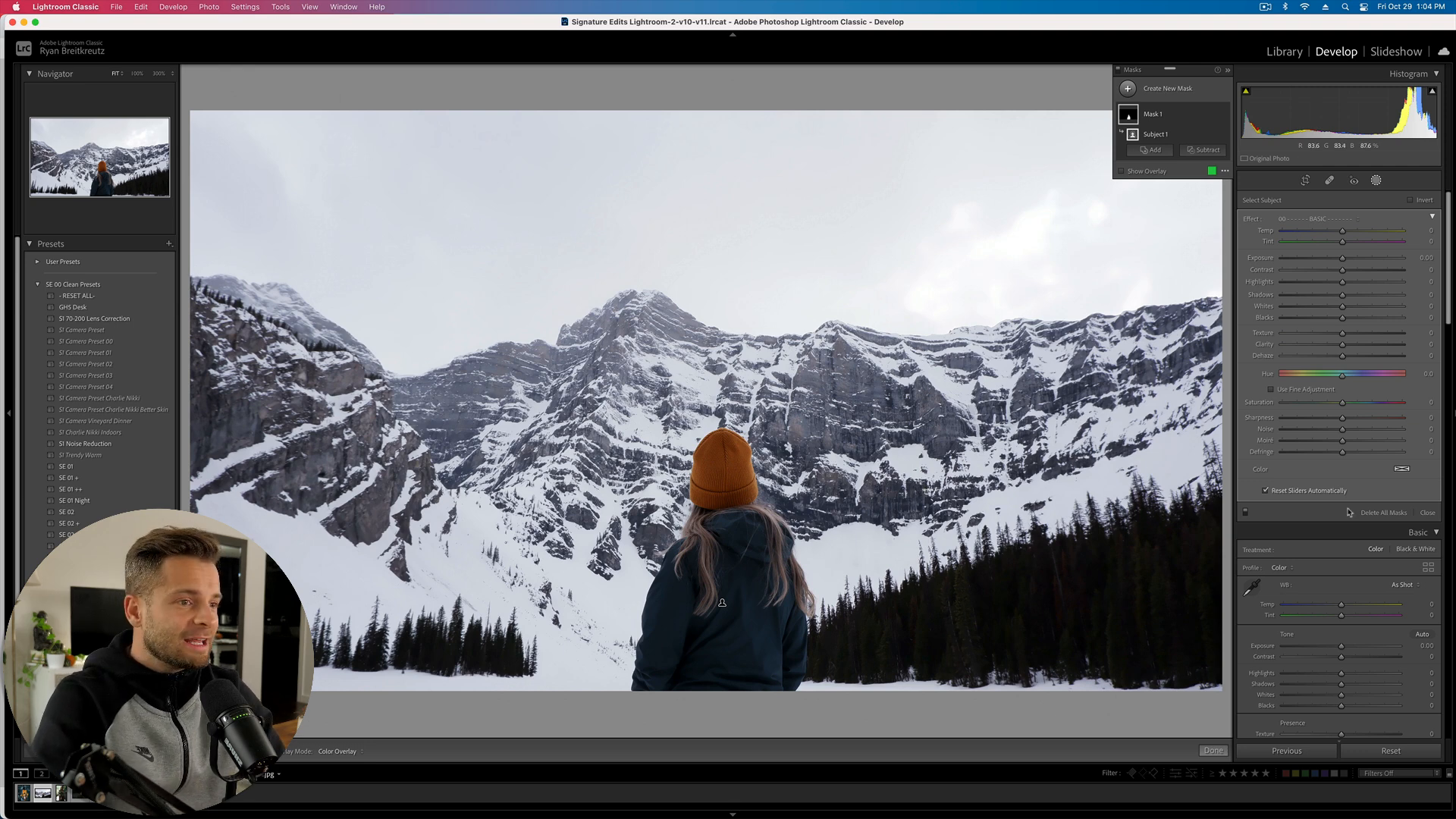
pyautogui.moveTo(1342, 258); pyautogui.dragTo(1366, 262)
# - Adjust the subject mask: raise exposure and whites, and set highlights to 70
pyautogui.hotkey('shift', '-')
pyautogui.hotkey('shift', '-')
pyautogui.hotkey('shift', '-')
pyautogui.hotkey('shift', '-')
pyautogui.hotkey('shift', '=')
pyautogui.hotkey('shift', '-')
pyautogui.hotkey('shift', '=')
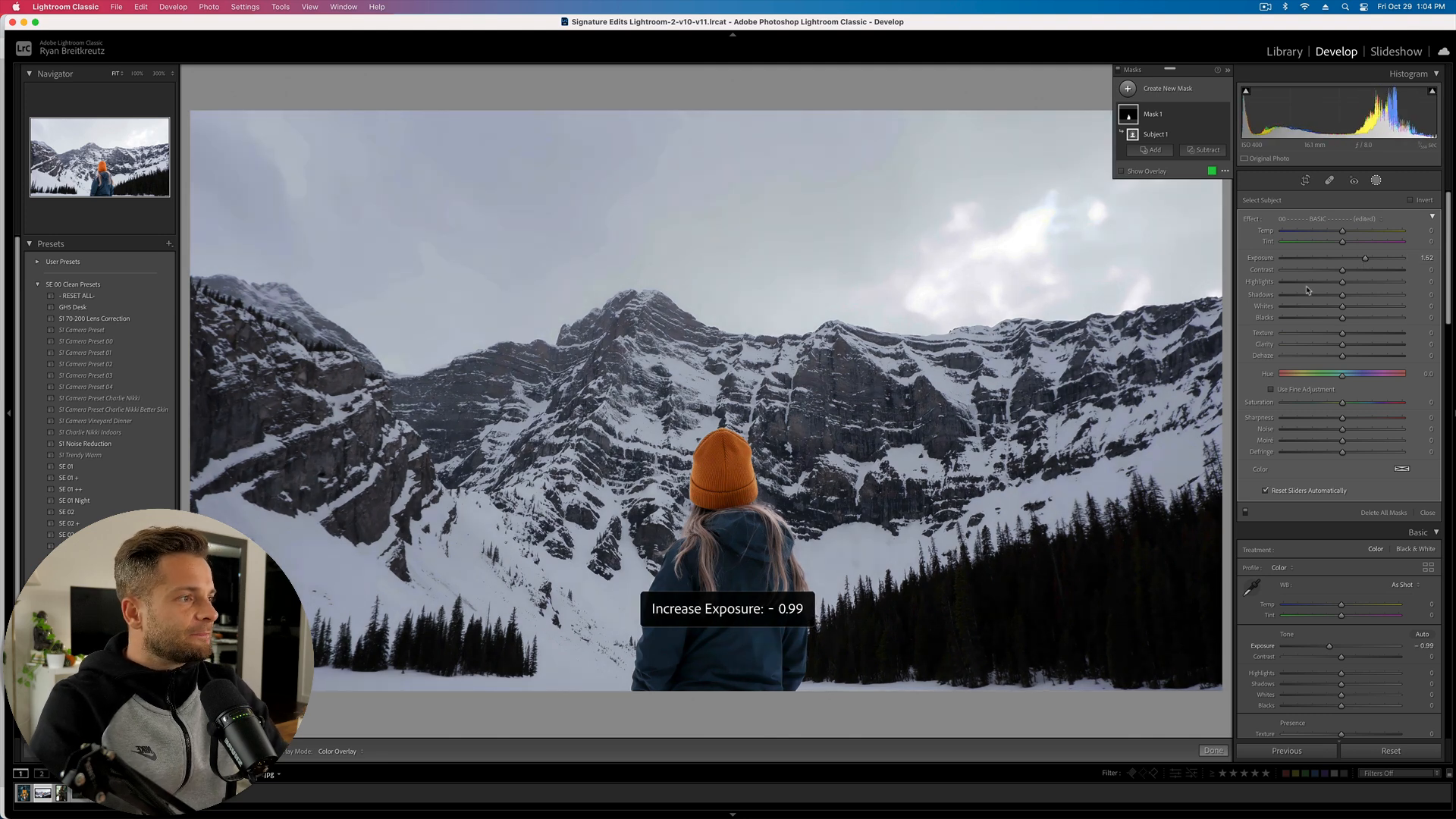
pyautogui.moveTo(1374, 284); pyautogui.dragTo(1420, 285)
pyautogui.click(1368, 308)
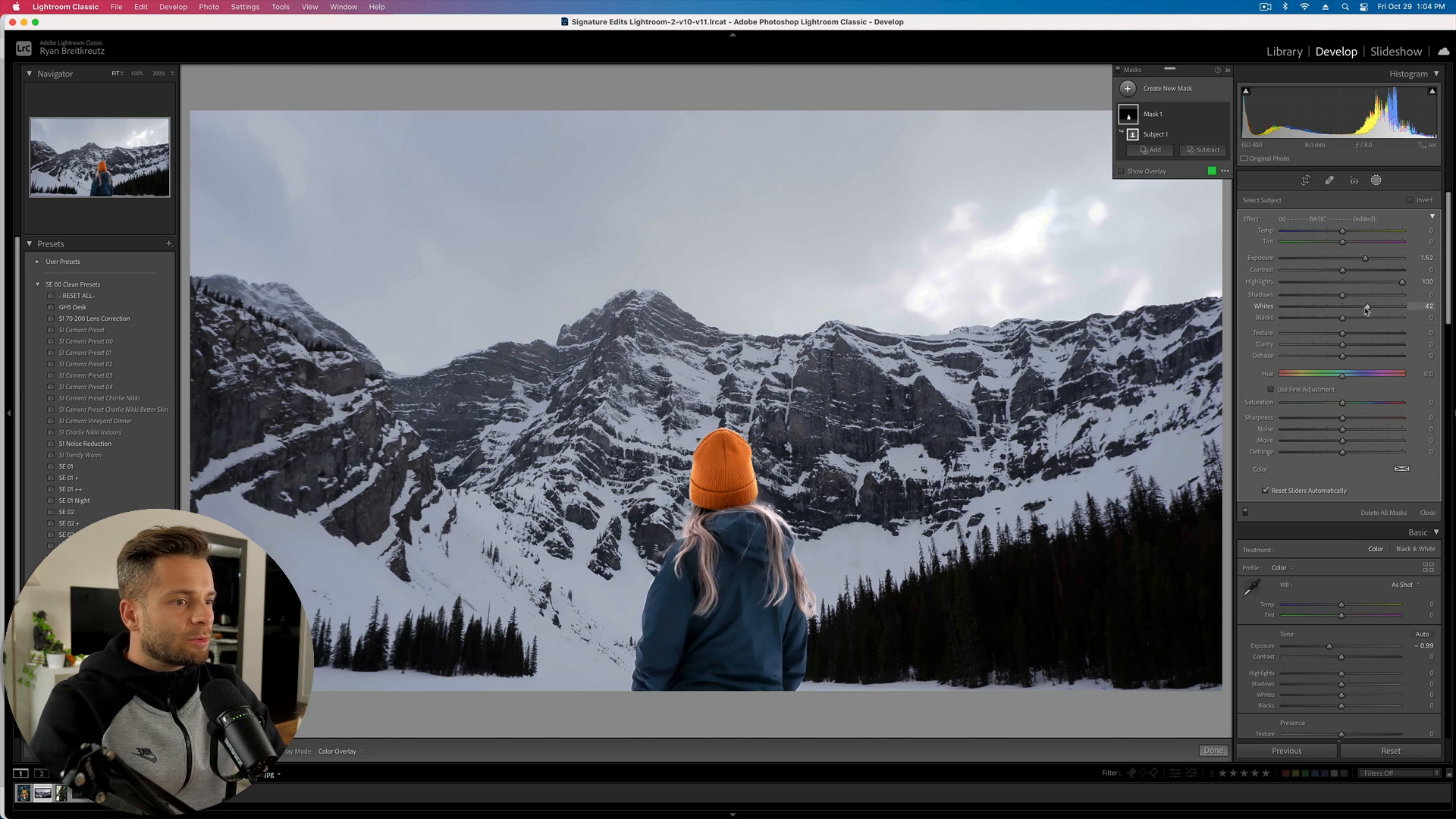
pyautogui.click(1383, 282)
pyautogui.click(1358, 258)
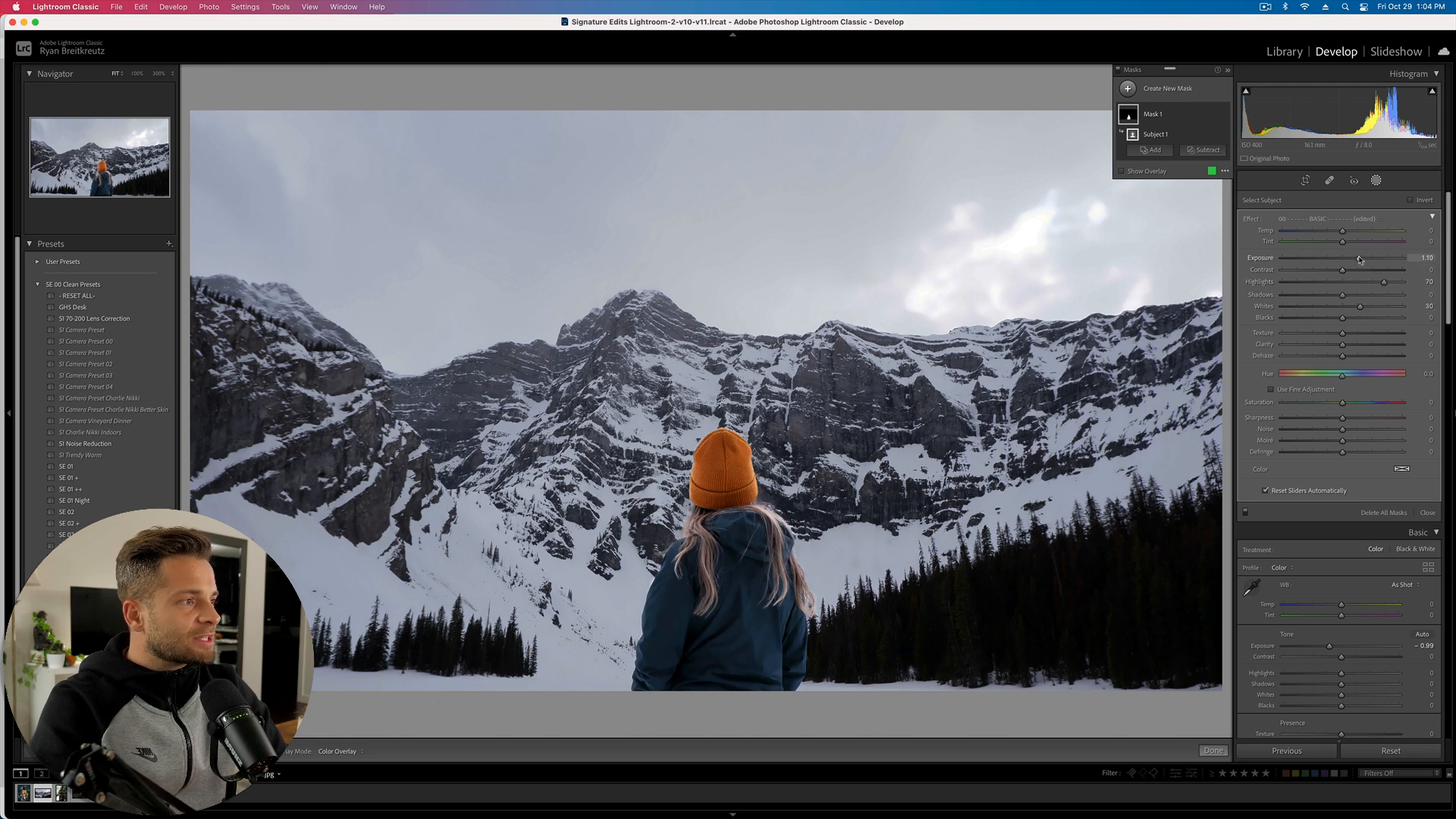
# - Leave masking and set overall Highlights to −30 and Exposure to about −0.43
pyautogui.hotkey('shift', 'w')
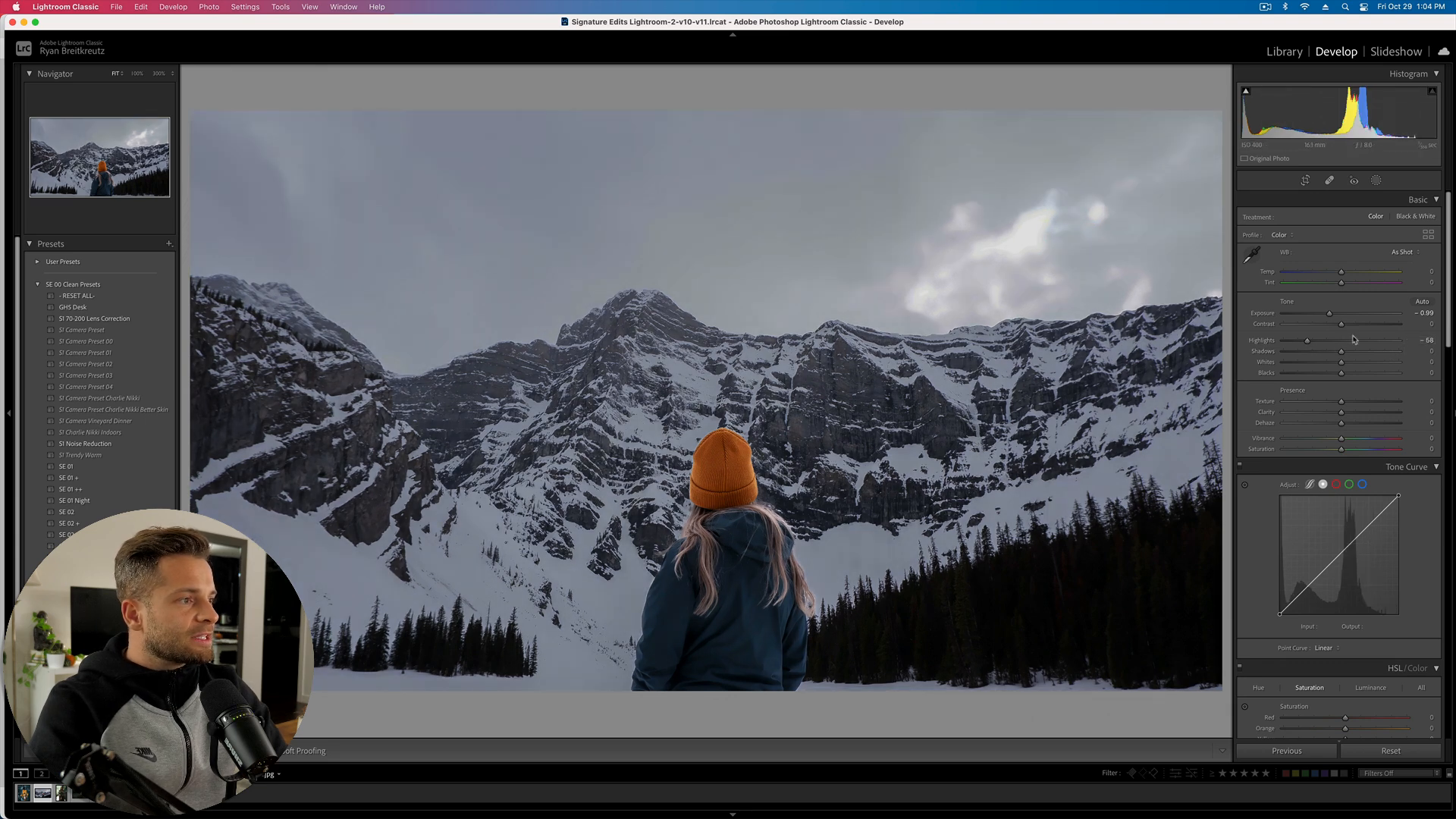
pyautogui.moveTo(1342, 340)
pyautogui.mouseDown()
pyautogui.moveTo(1324, 343)
pyautogui.moveTo(1337, 363)
pyautogui.mouseUp()
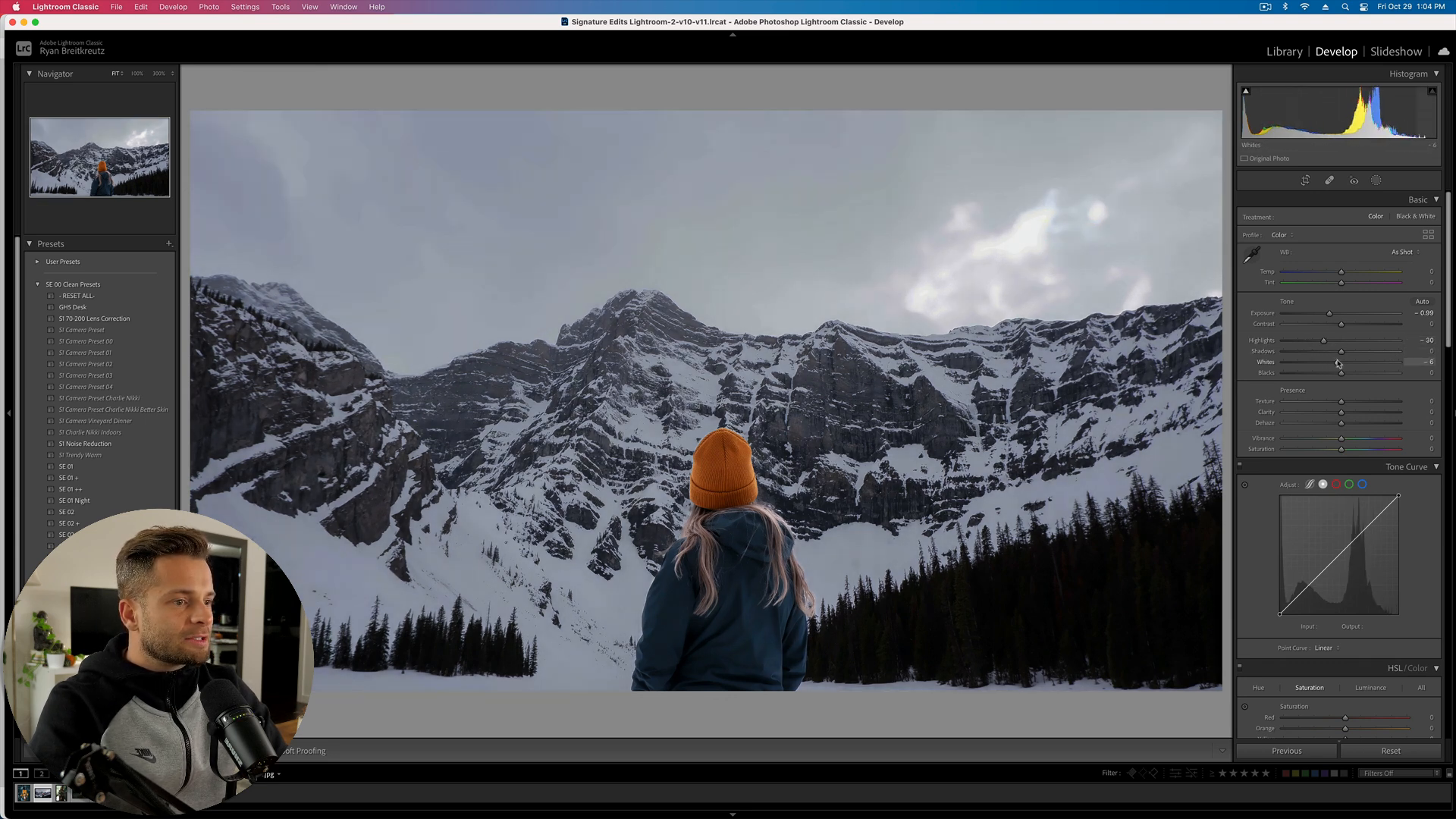
pyautogui.moveTo(1341, 313); pyautogui.dragTo(1336, 317)
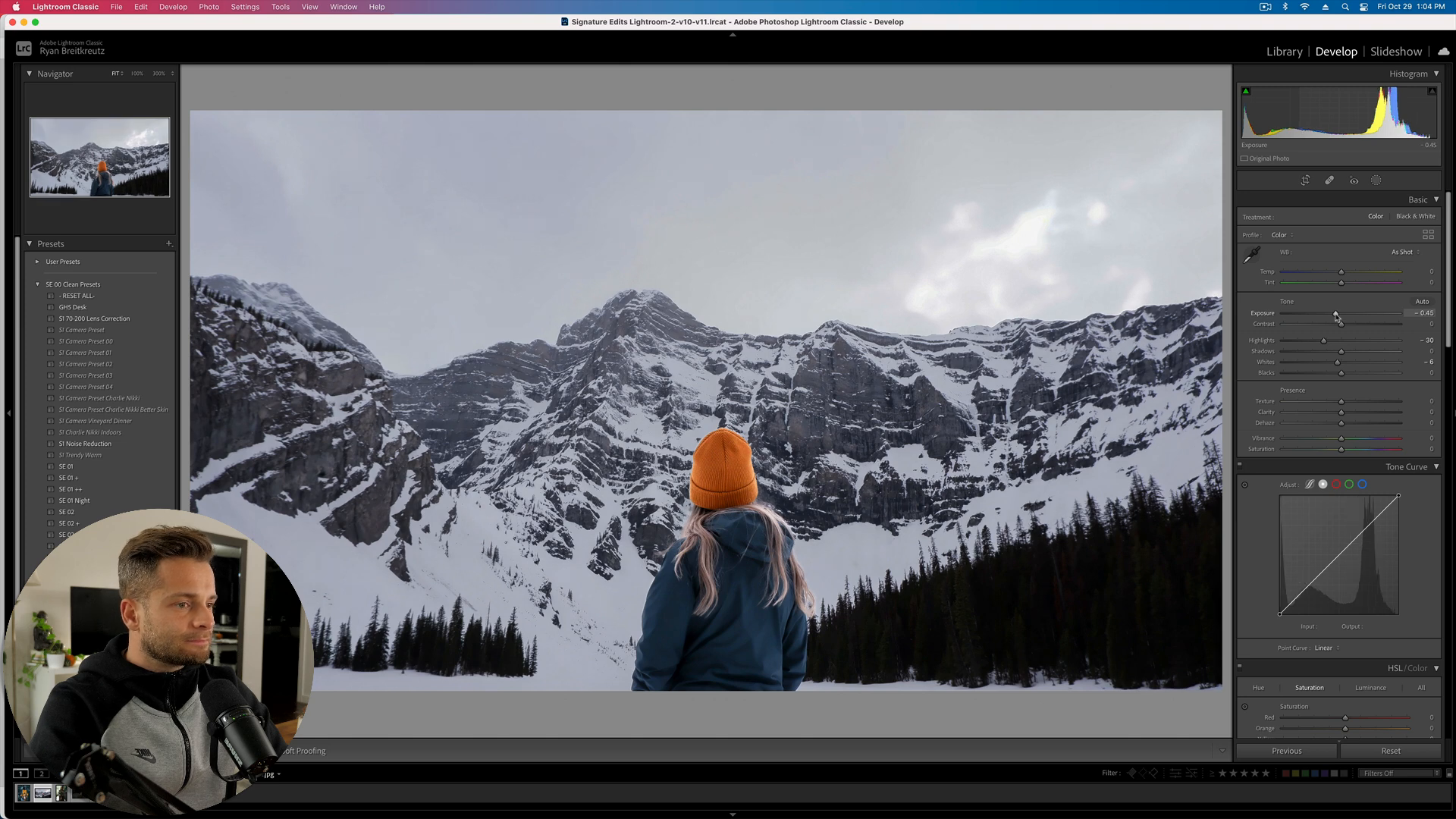
# - Reset the mountain photo to compare, undo the reset, and move to the sweater portrait
pyautogui.click(1391, 750)
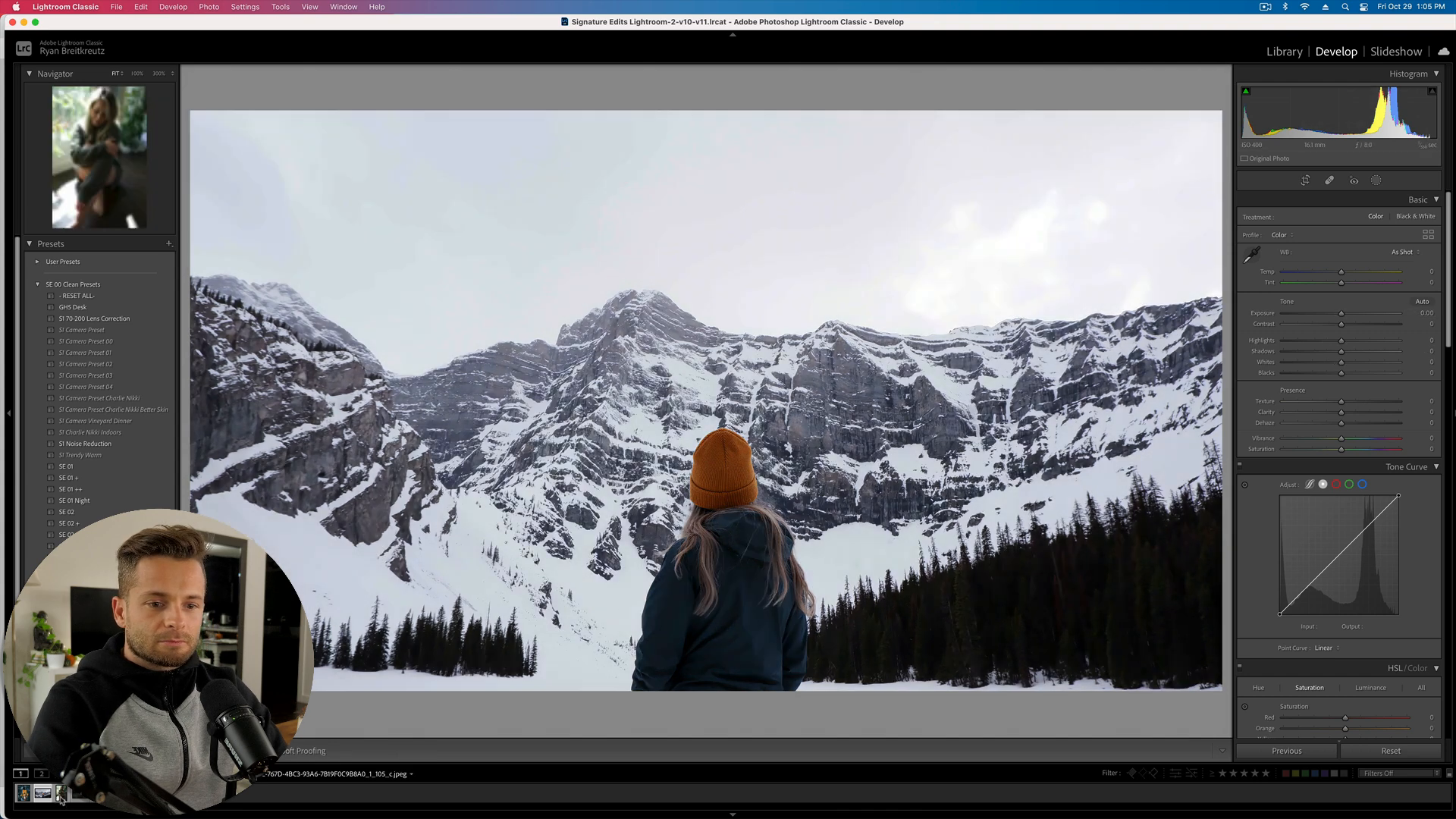
pyautogui.press('super+z')
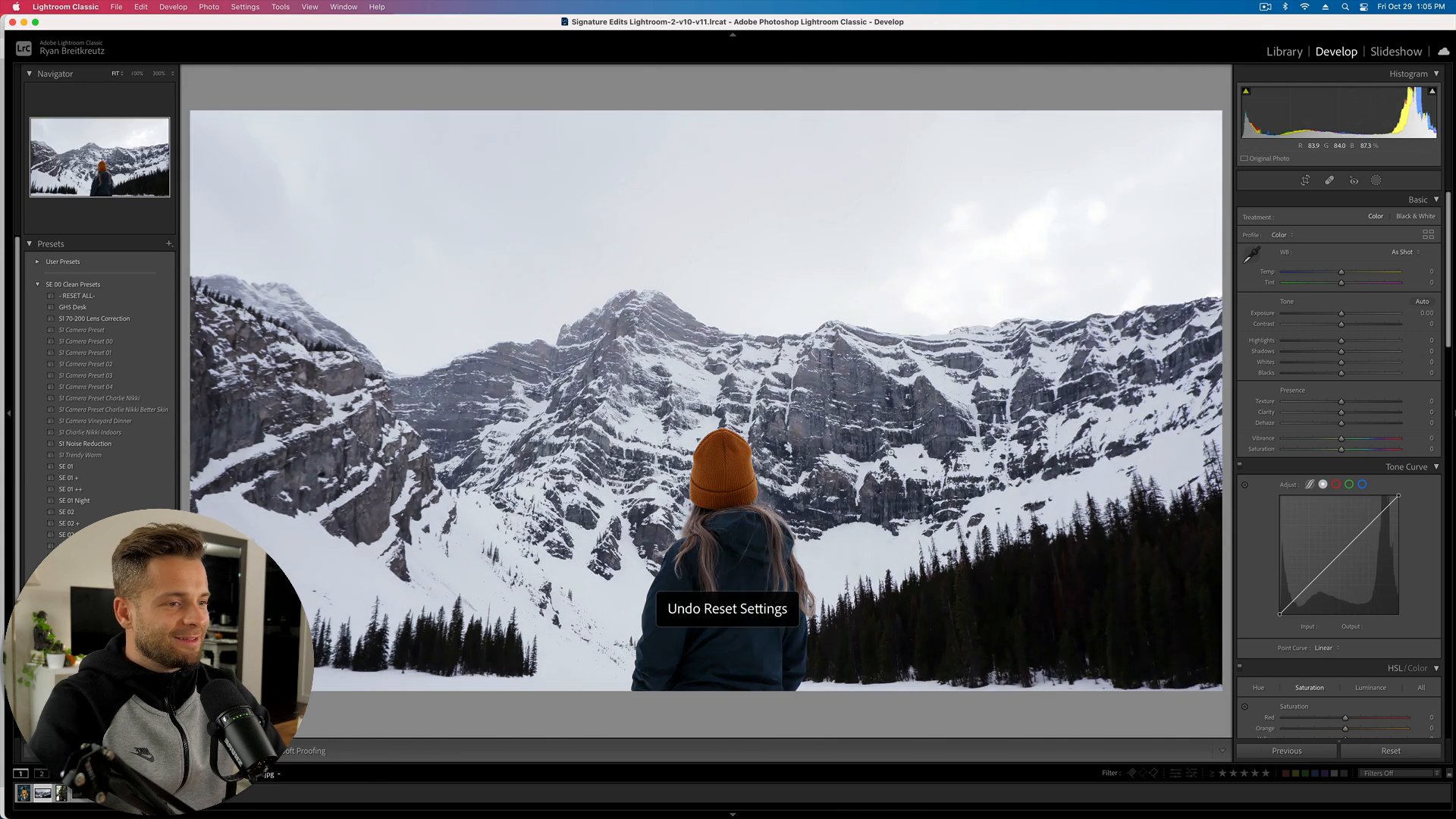
pyautogui.press('super+z')
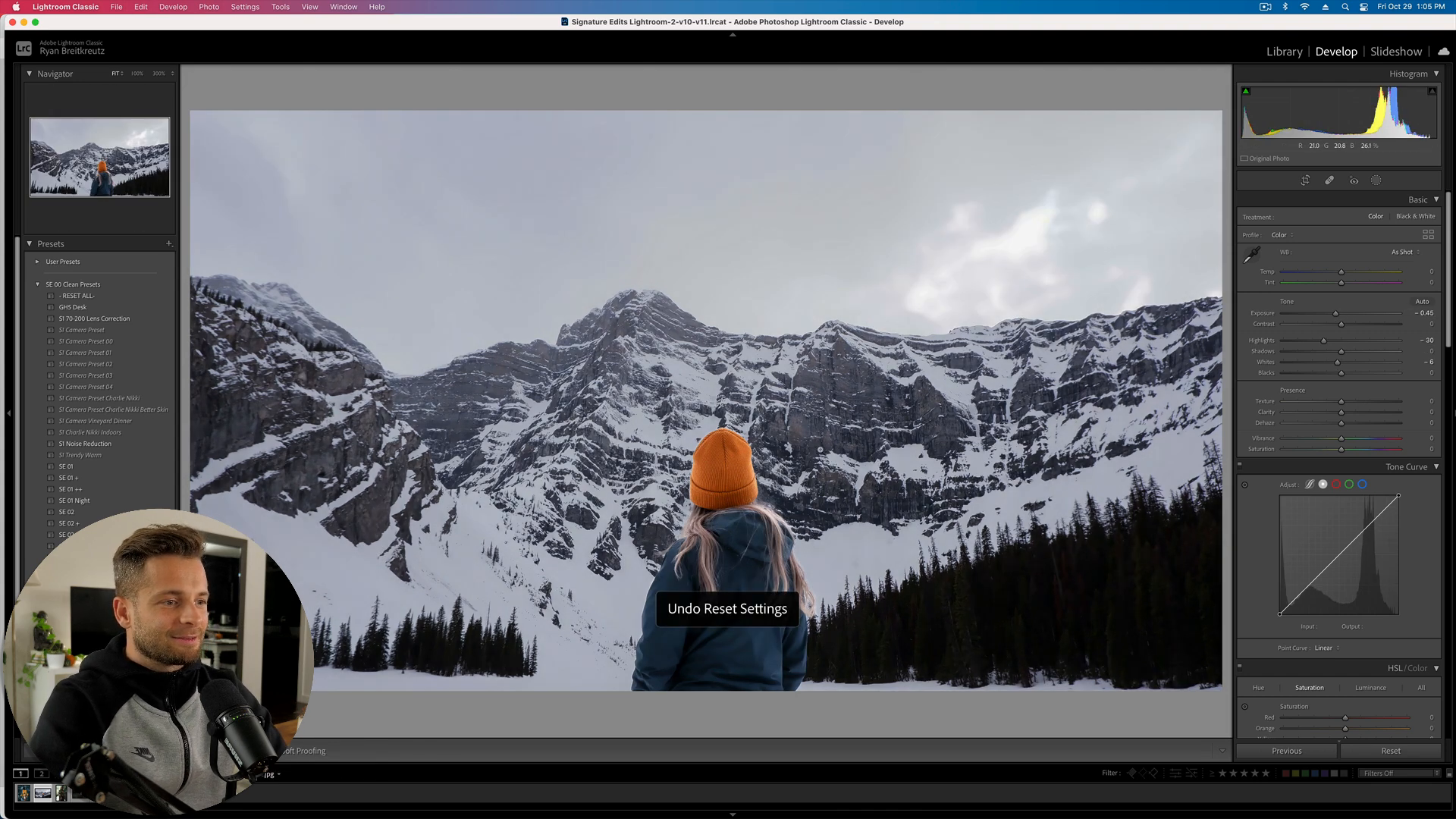
pyautogui.press('Right')
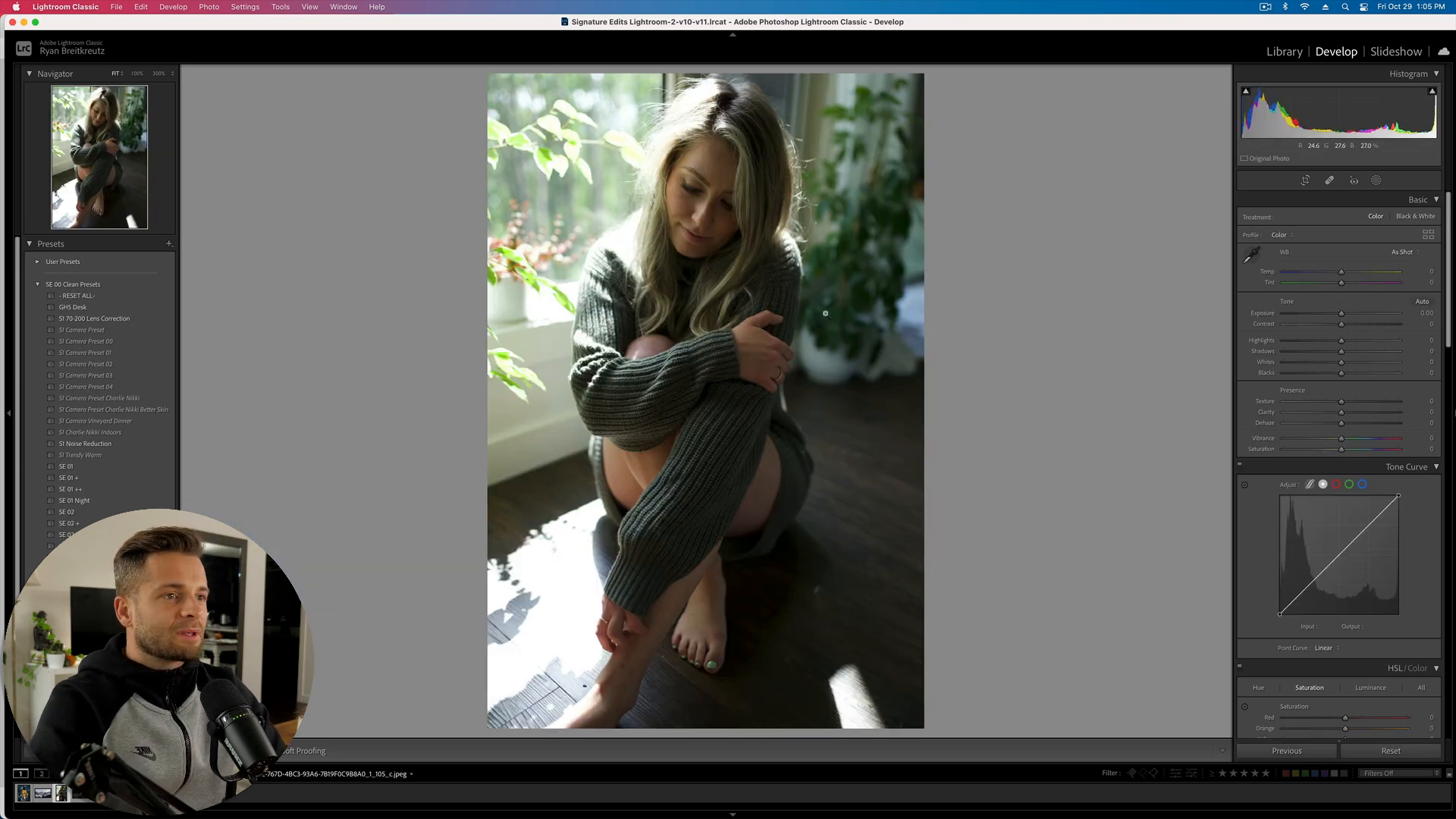
# - Mask the woman in the sweater with Select Subject and add a Linear Gradient to that mask
pyautogui.click(1377, 180)
pyautogui.click(1287, 218)
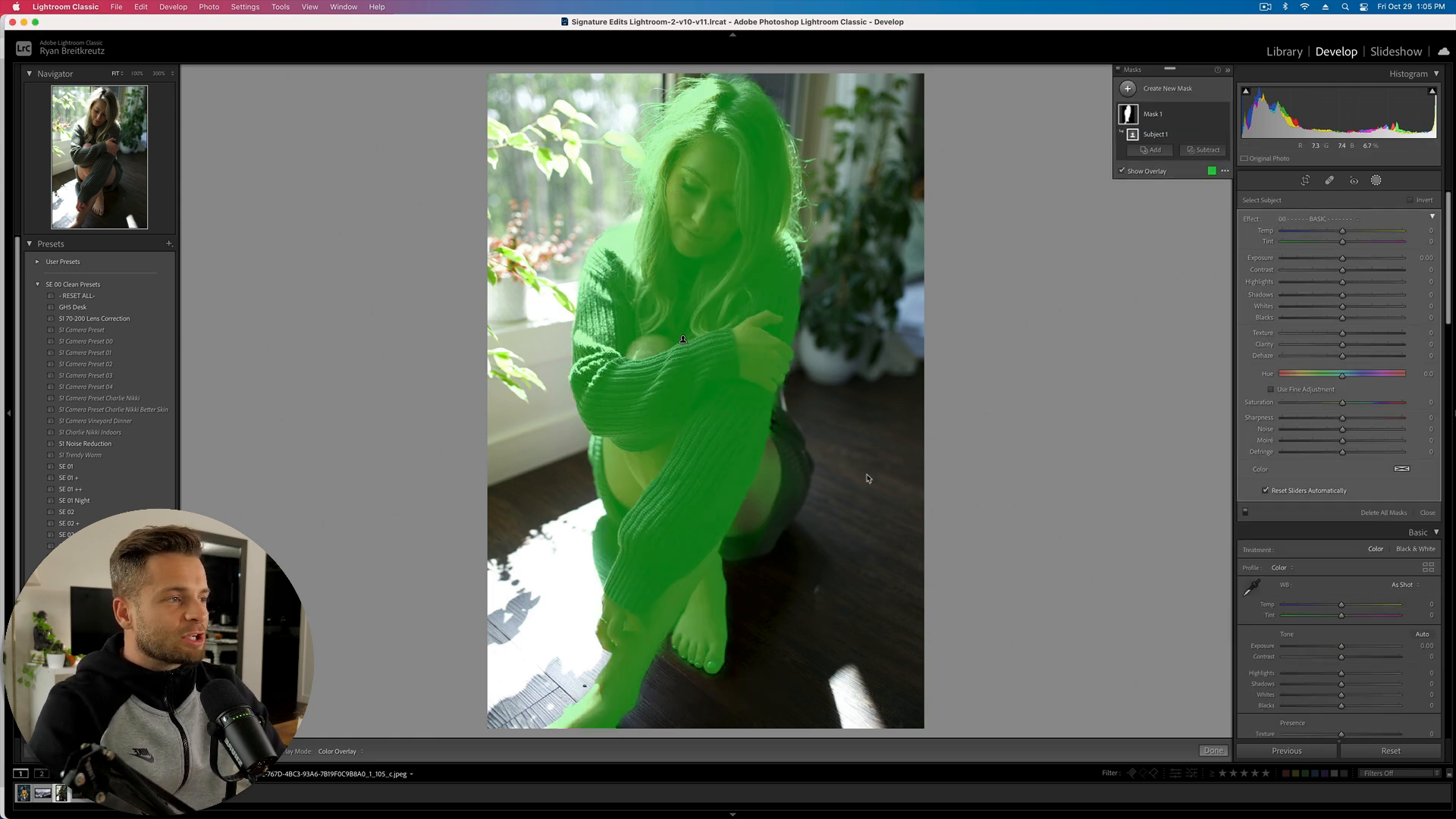
pyautogui.click(1150, 151)
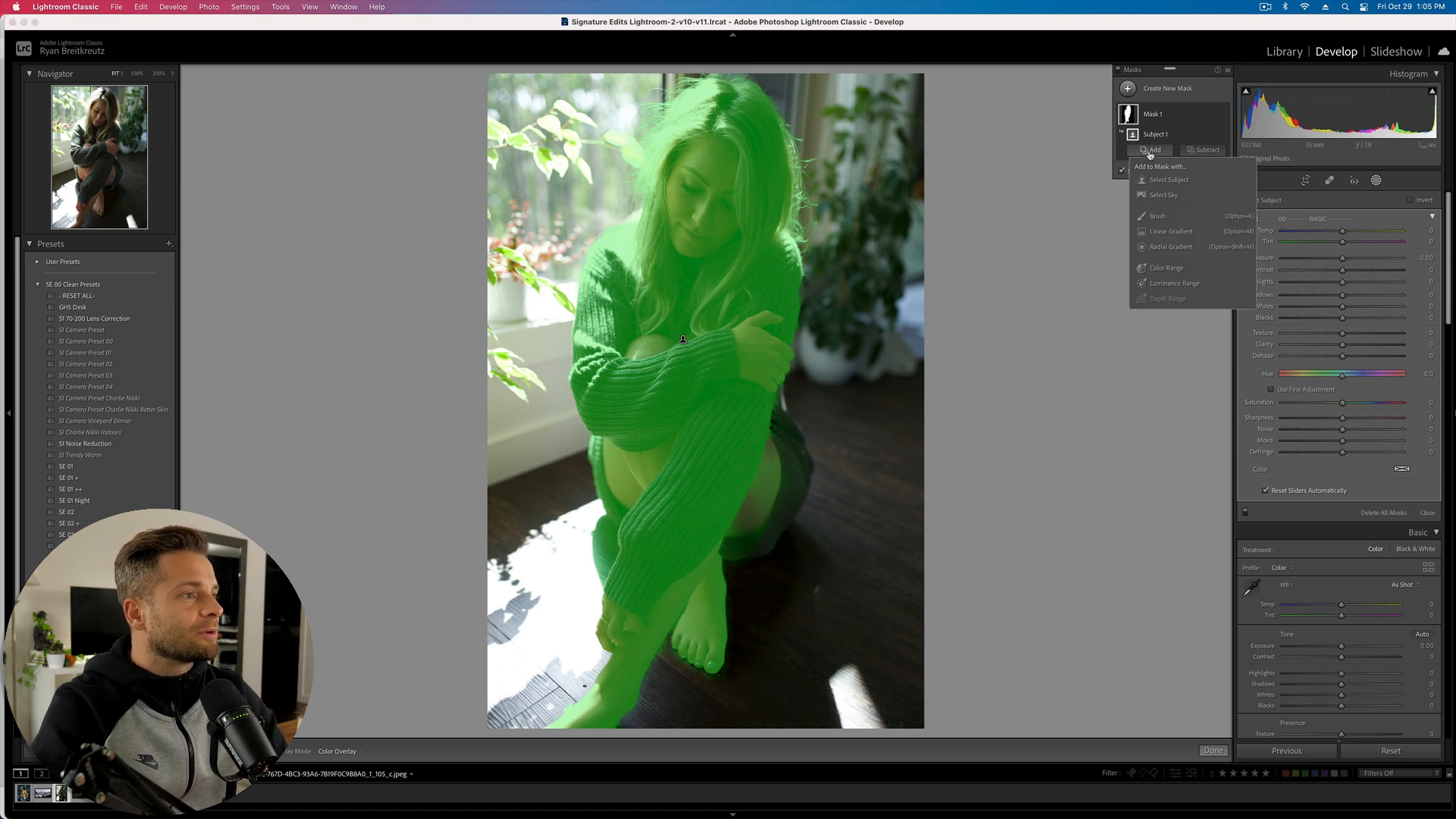
pyautogui.click(1172, 235)
# - Draw a diagonal linear gradient across the photo, then delete it
pyautogui.moveTo(356, 114); pyautogui.dragTo(891, 345)
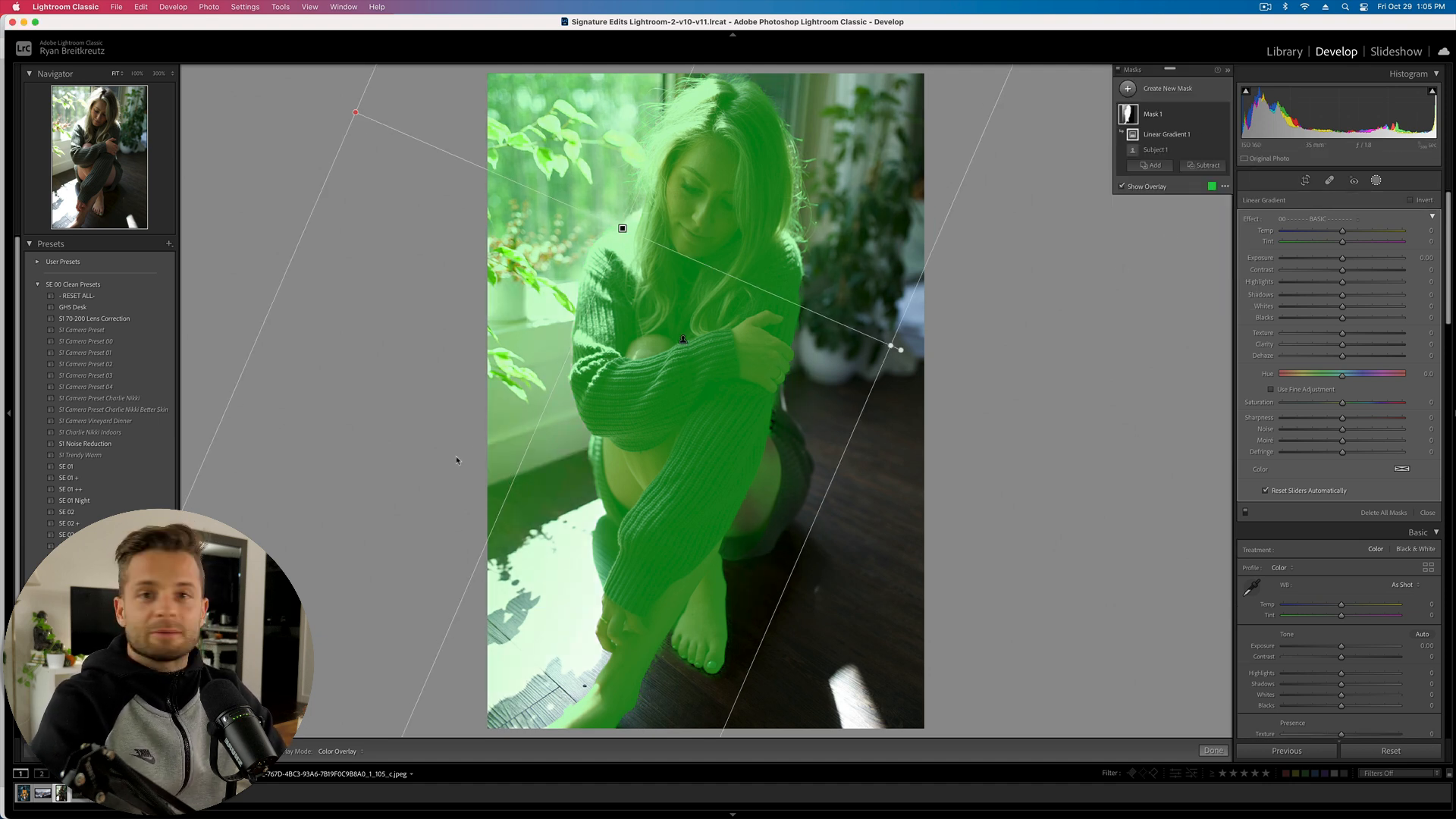
pyautogui.press('Delete')
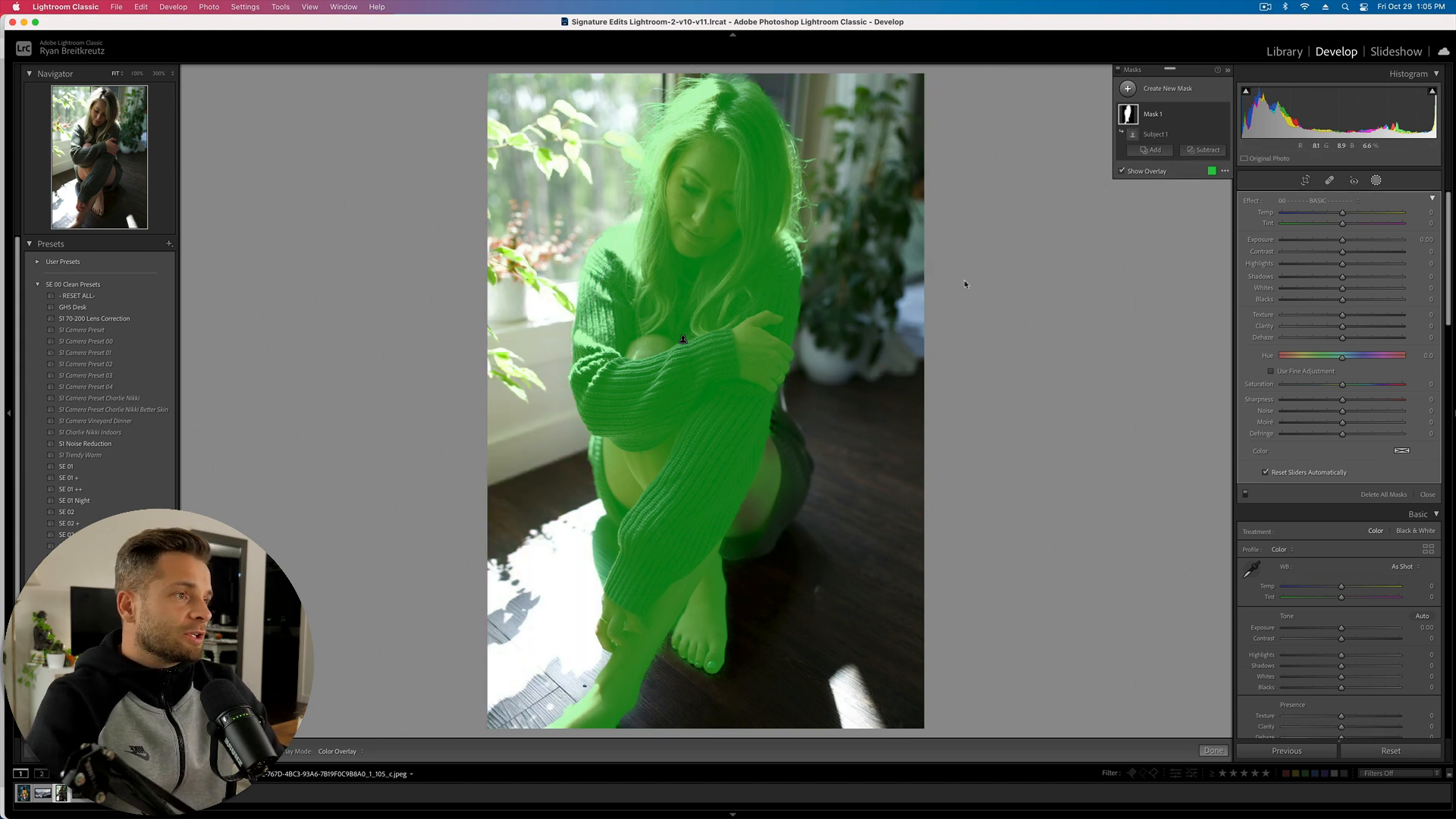
pyautogui.click(1151, 152)
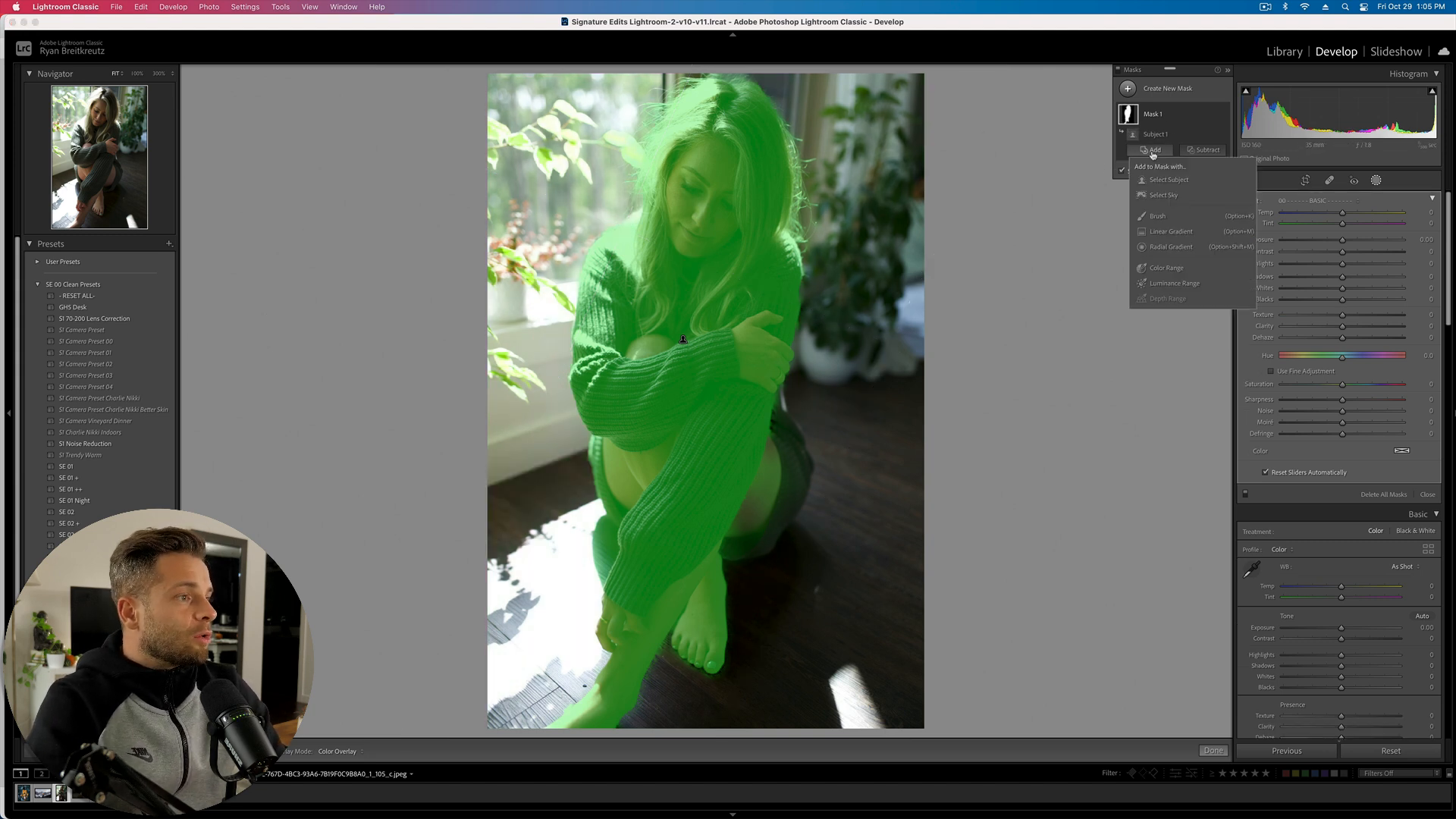
pyautogui.click(1172, 231)
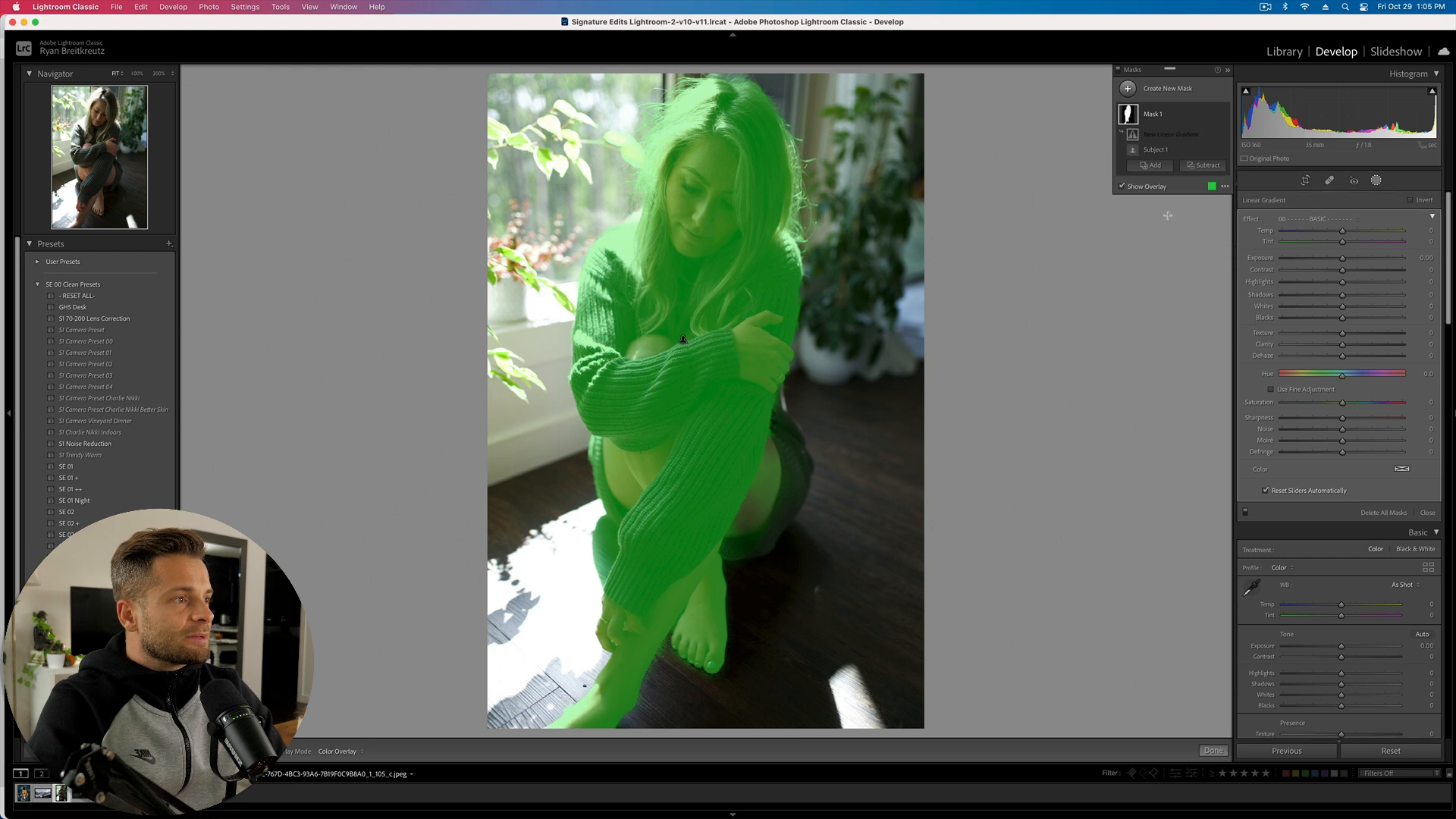
pyautogui.press('super+z')
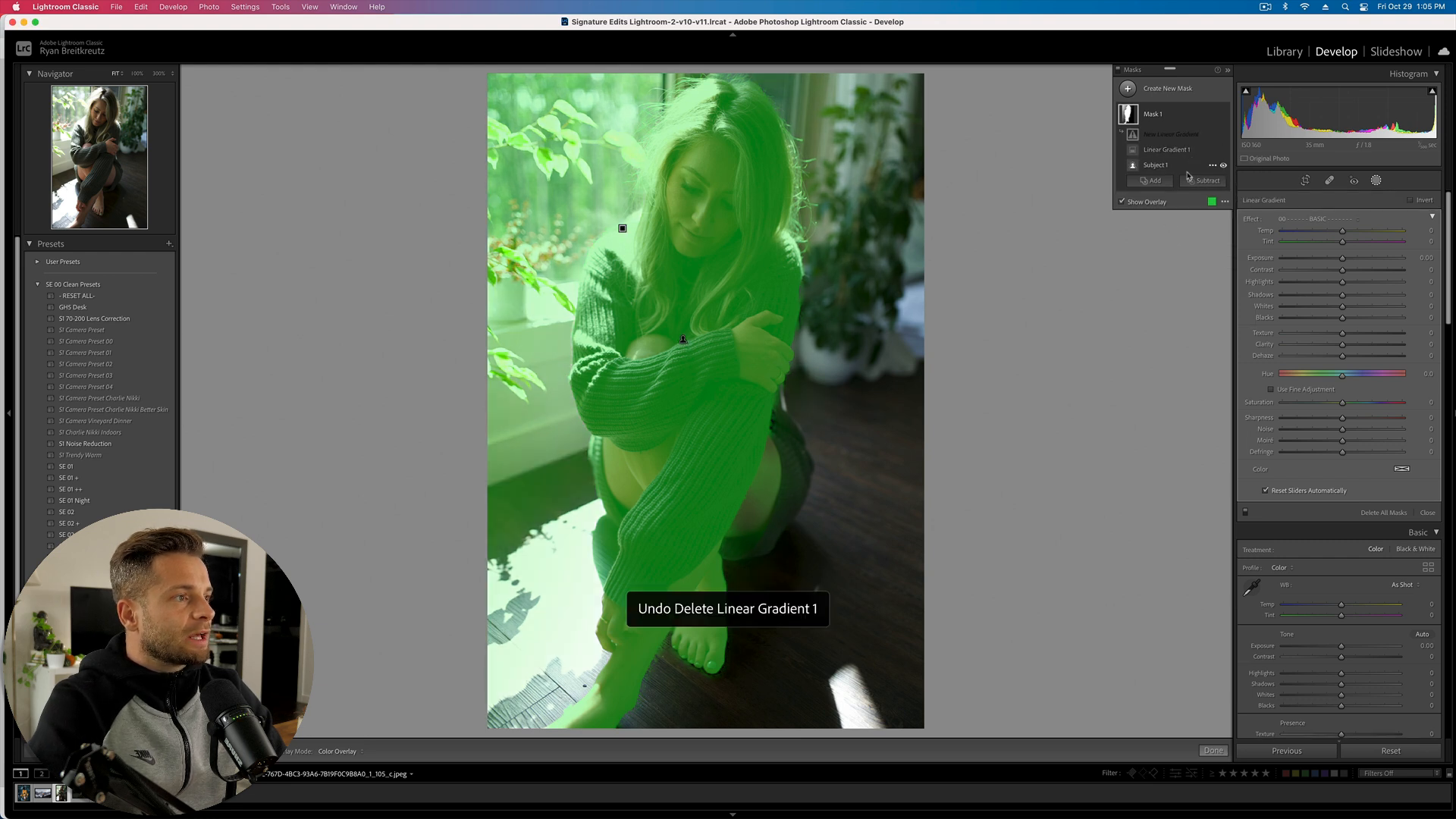
pyautogui.press('shift+super+z')
# - Subtract a diagonal linear gradient from the subject mask and leave masking
pyautogui.click(1198, 166)
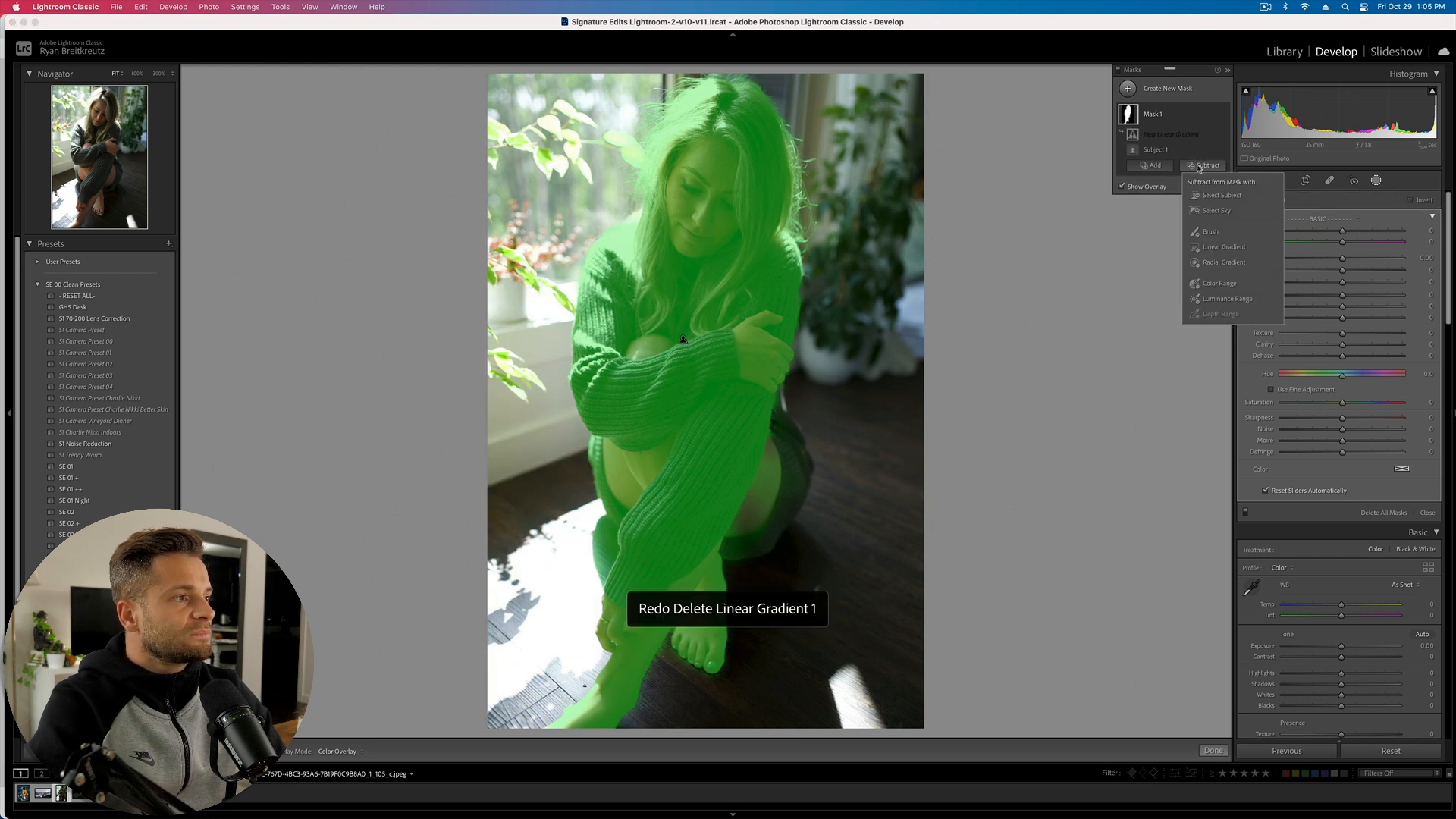
pyautogui.click(1224, 247)
pyautogui.moveTo(470, 189); pyautogui.dragTo(972, 398)
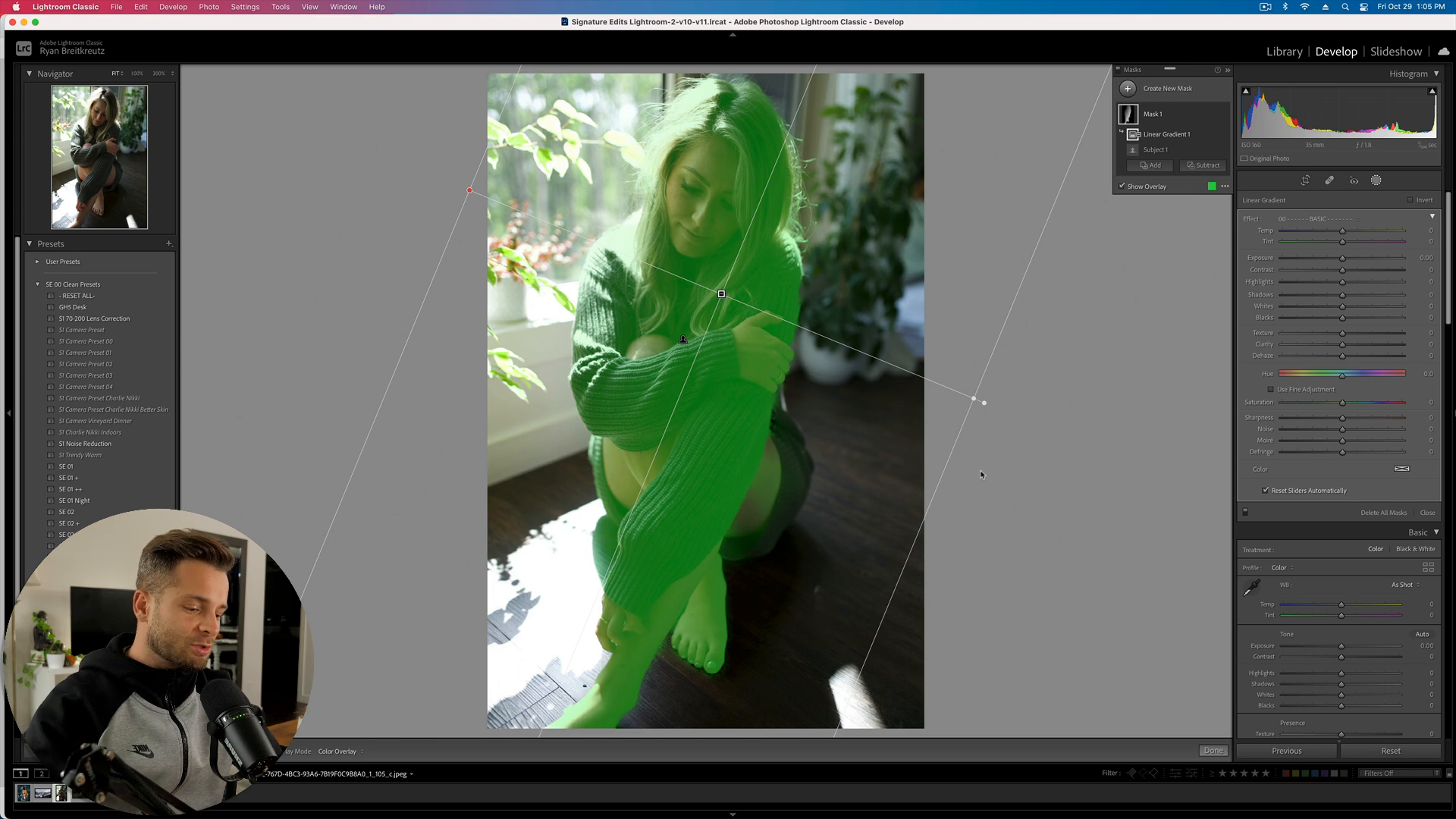
pyautogui.press('Escape')
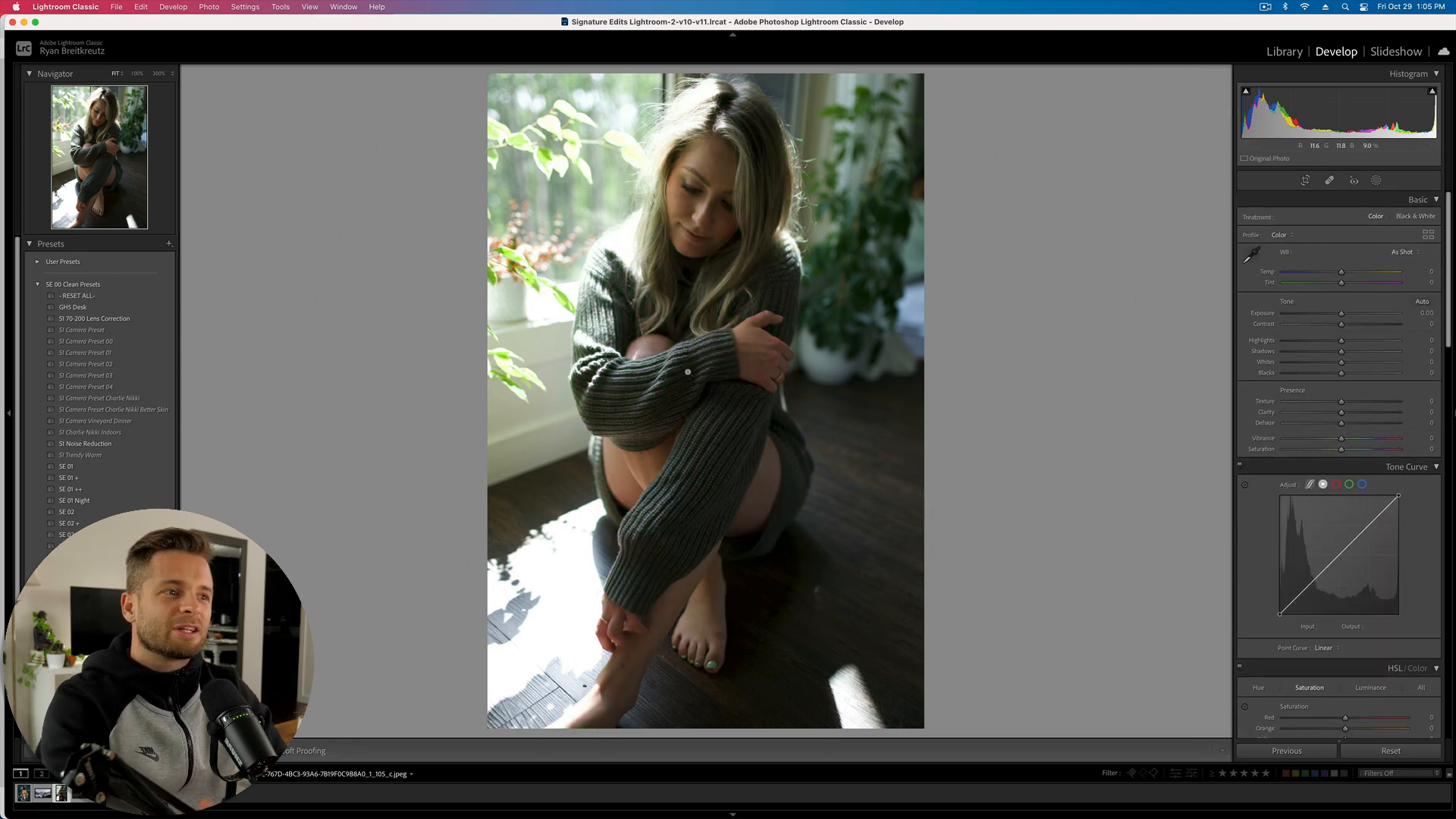
# - Set Mask 1 to exposure 1.75 and highlights 100, and add a Color Range component
pyautogui.click(1376, 182)
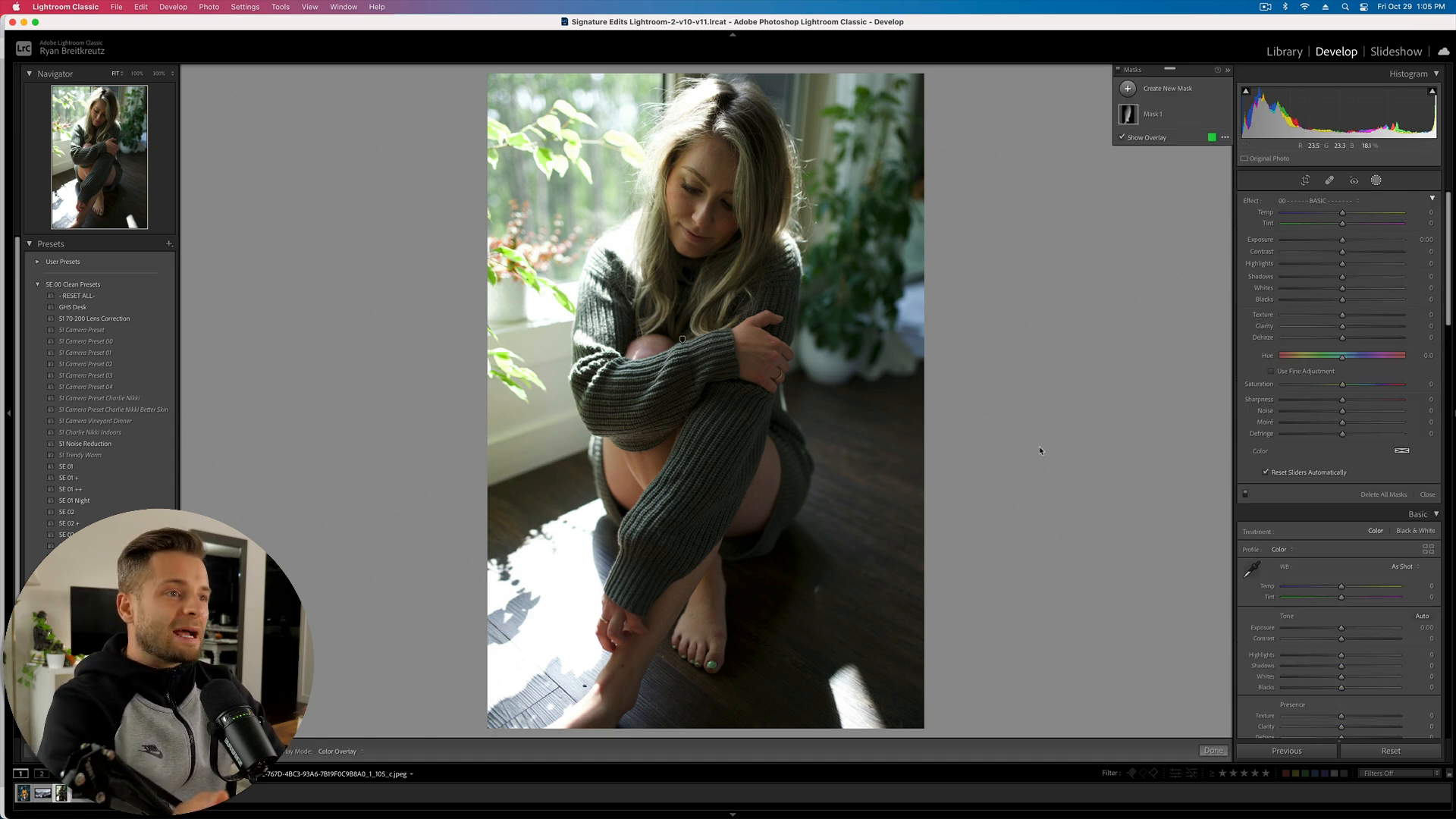
pyautogui.click(1155, 115)
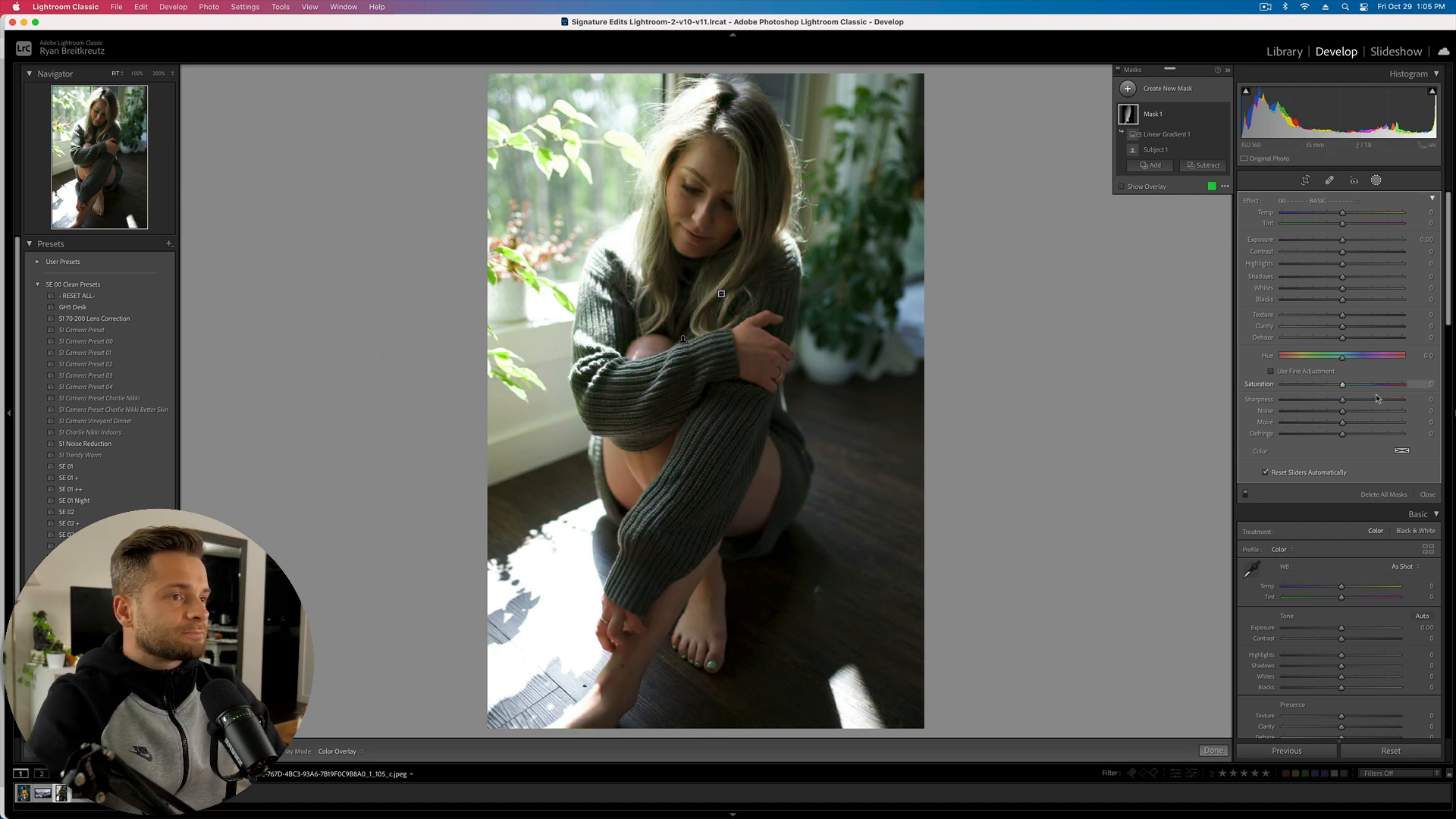
pyautogui.moveTo(1353, 244)
pyautogui.mouseDown()
pyautogui.moveTo(1387, 245)
pyautogui.moveTo(1370, 247)
pyautogui.mouseUp()
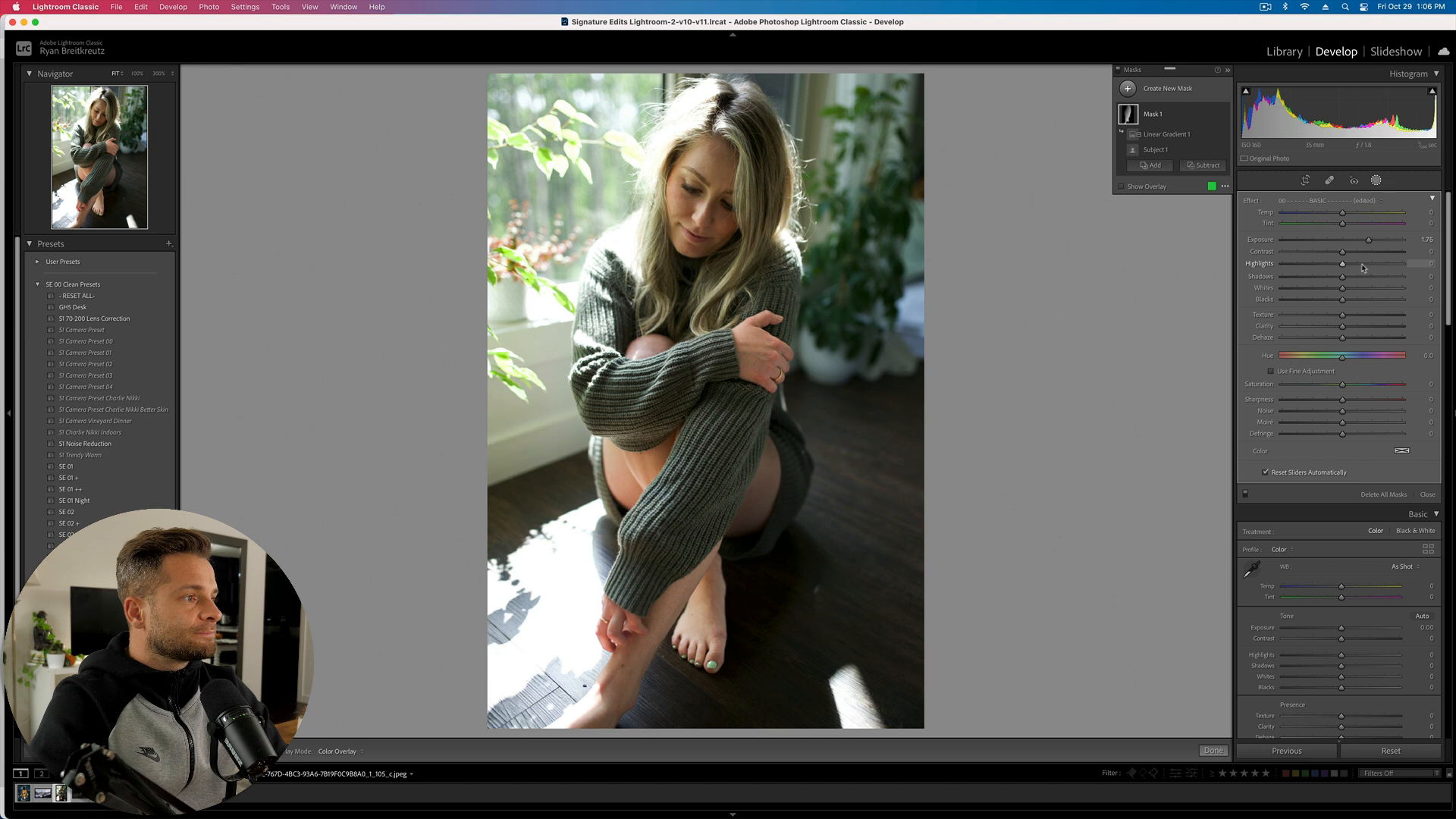
pyautogui.moveTo(1365, 265); pyautogui.dragTo(1425, 265)
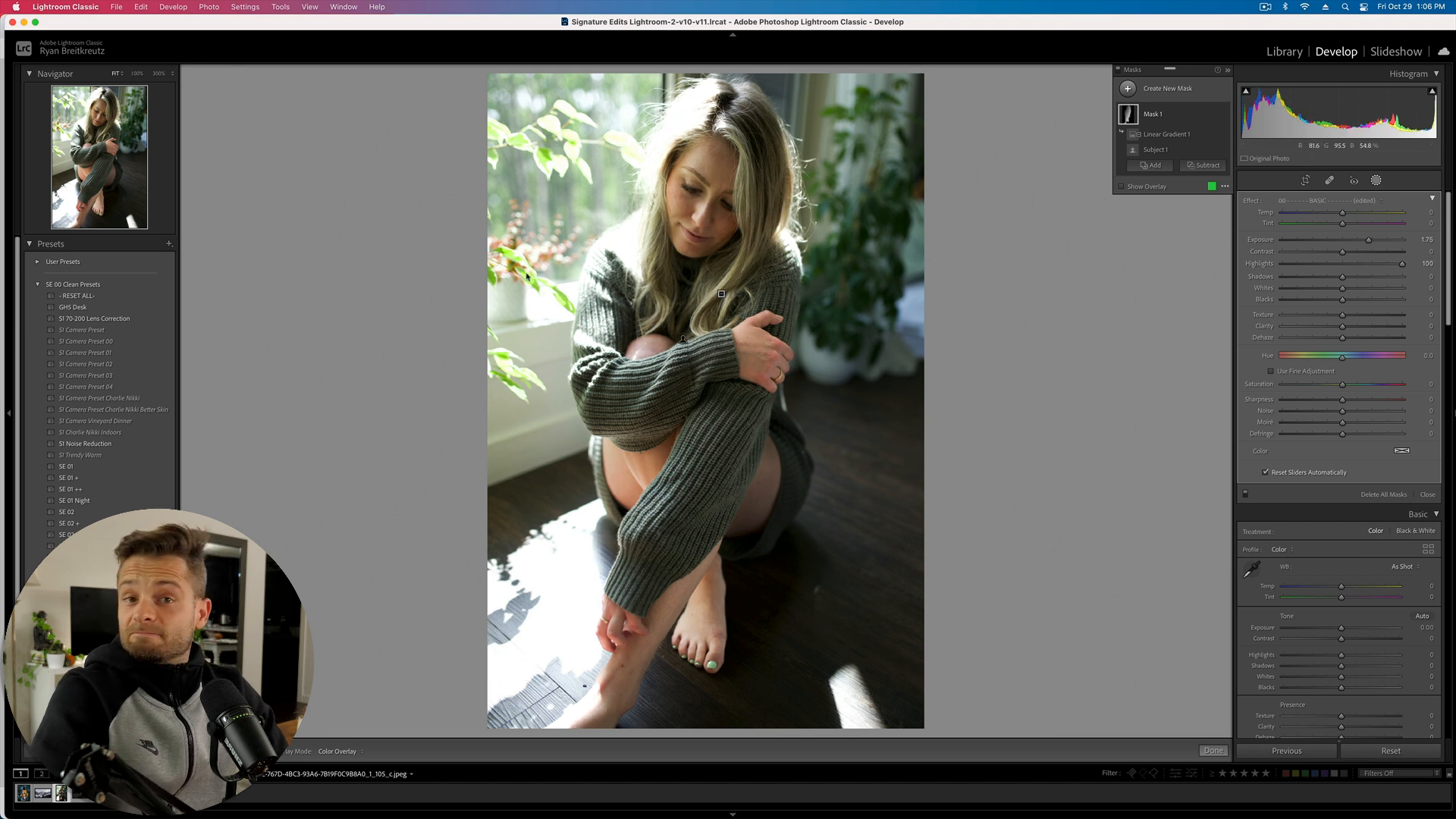
pyautogui.click(1152, 165)
pyautogui.click(1167, 282)
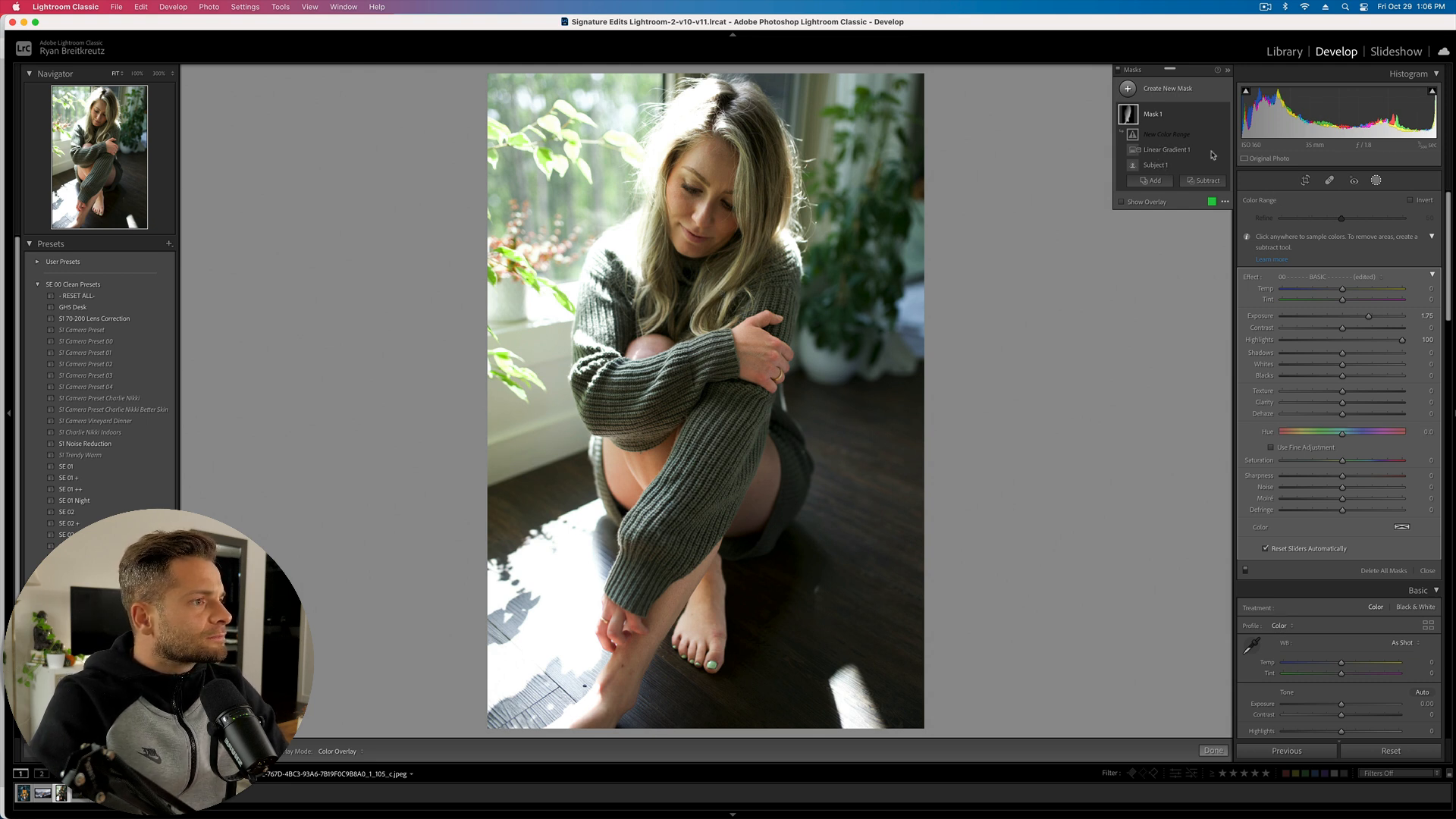
# - Sample hair and foliage colours for the colour range, then delete it
pyautogui.click(711, 169)
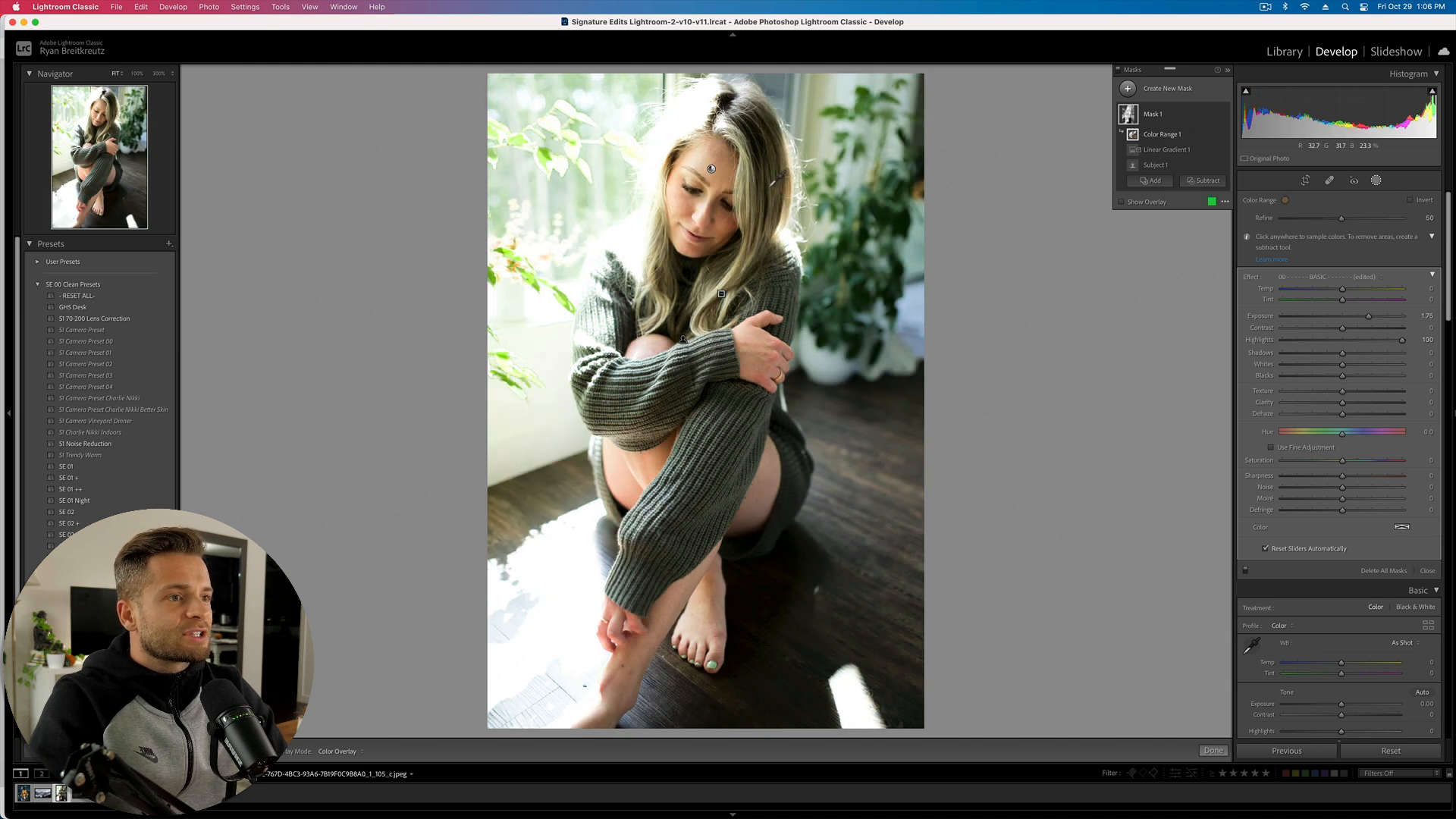
pyautogui.keyDown('shift'); pyautogui.click(587, 171); pyautogui.keyUp('shift')
pyautogui.keyDown('shift'); pyautogui.click(749, 129); pyautogui.keyUp('shift')
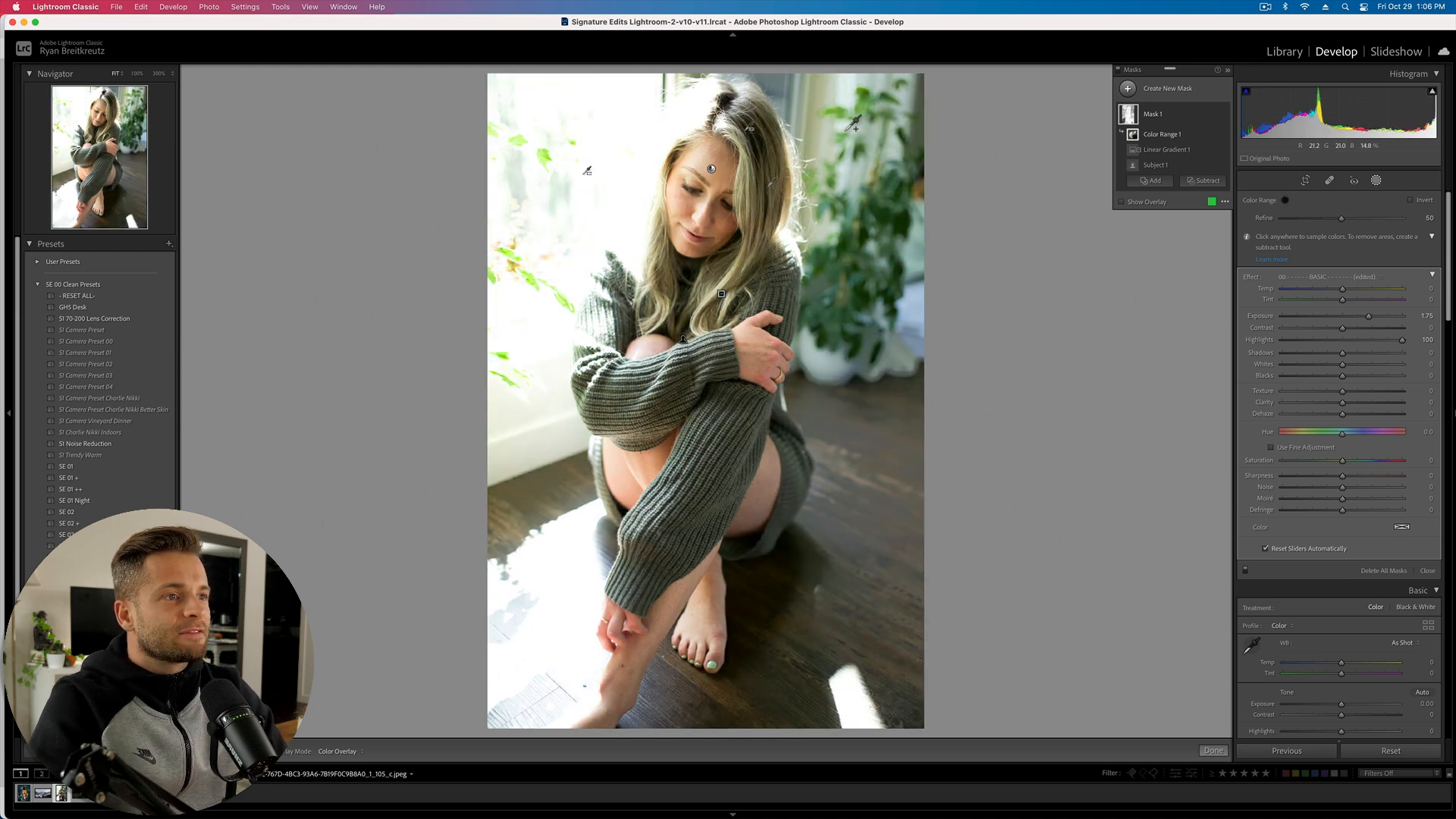
pyautogui.keyDown('shift'); pyautogui.click(848, 123); pyautogui.keyUp('shift')
pyautogui.keyDown('shift'); pyautogui.click(730, 104); pyautogui.keyUp('shift')
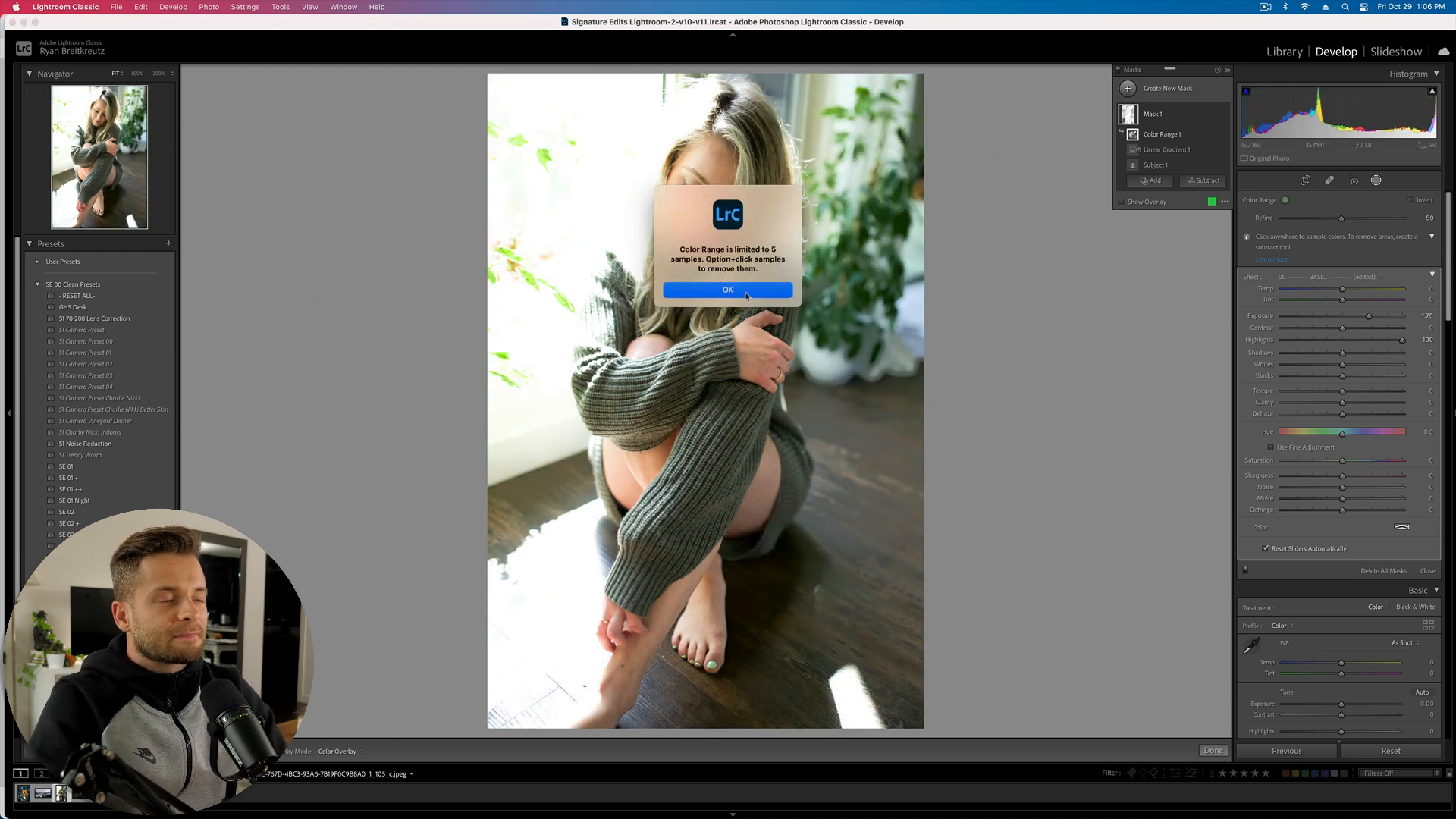
pyautogui.press('Delete')
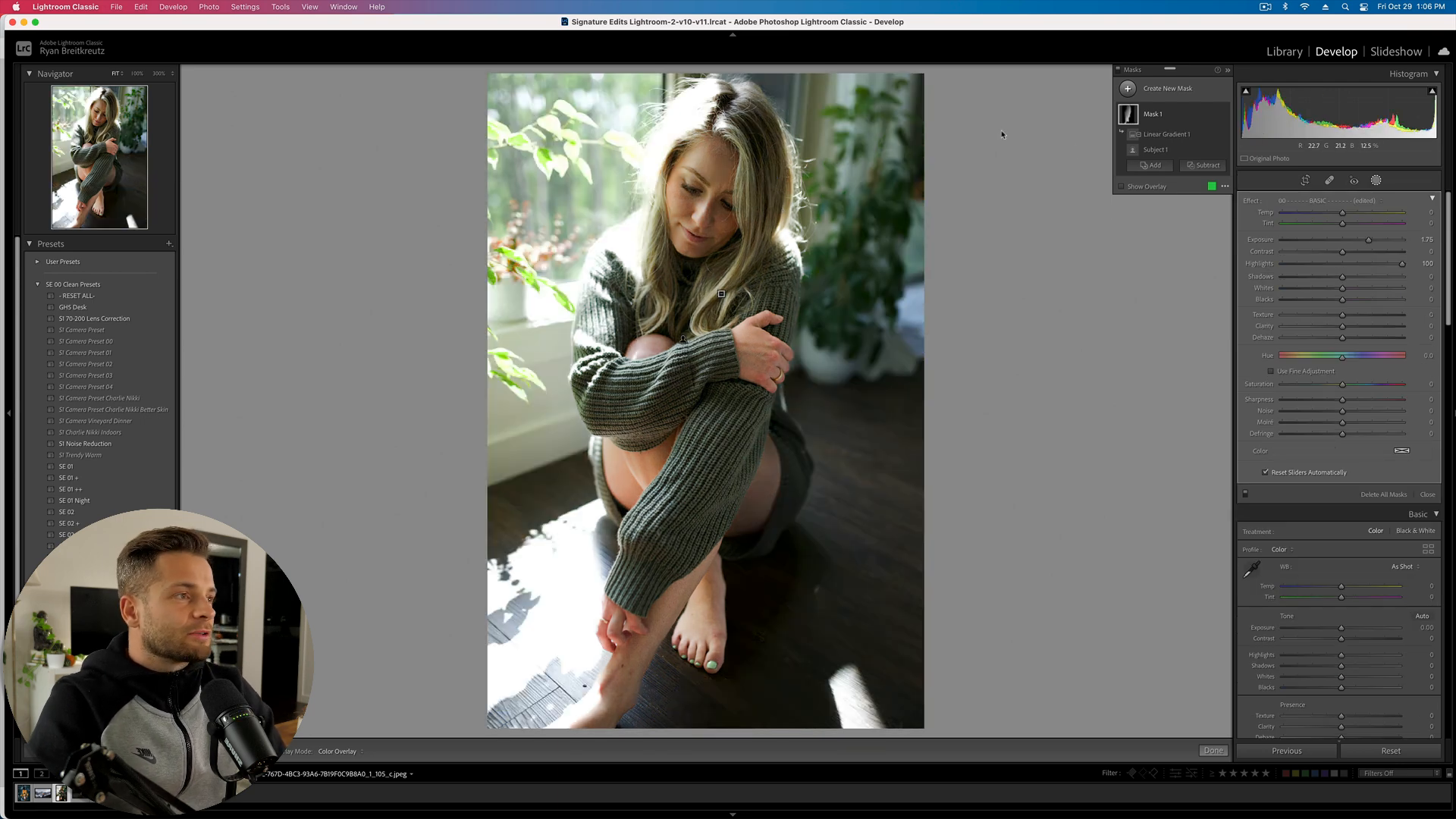
# - Add a Luminance Range to Mask 1, adjust its range and falloff, then delete it
pyautogui.click(1152, 166)
pyautogui.click(1176, 298)
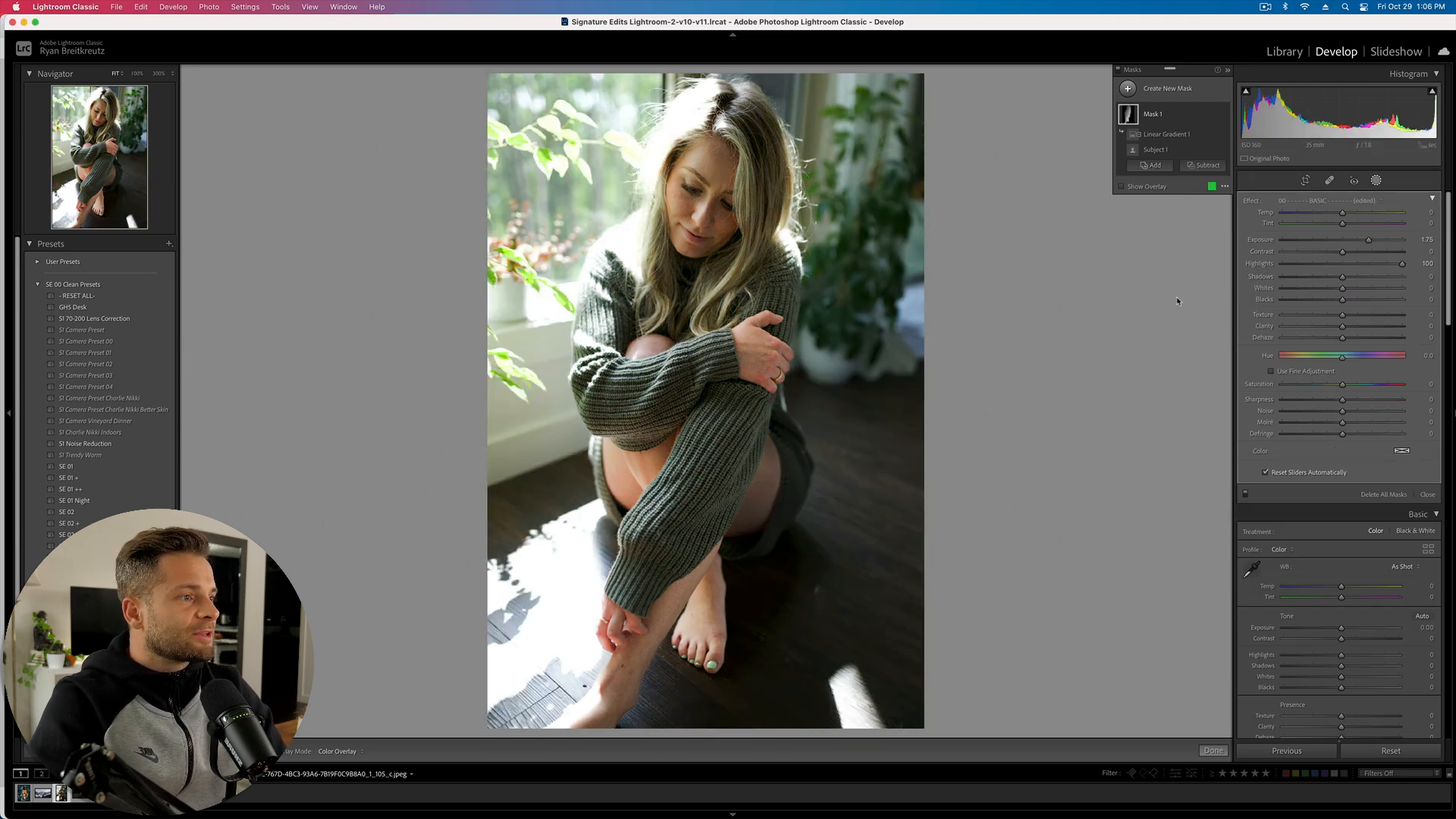
pyautogui.moveTo(1267, 229); pyautogui.dragTo(1375, 225)
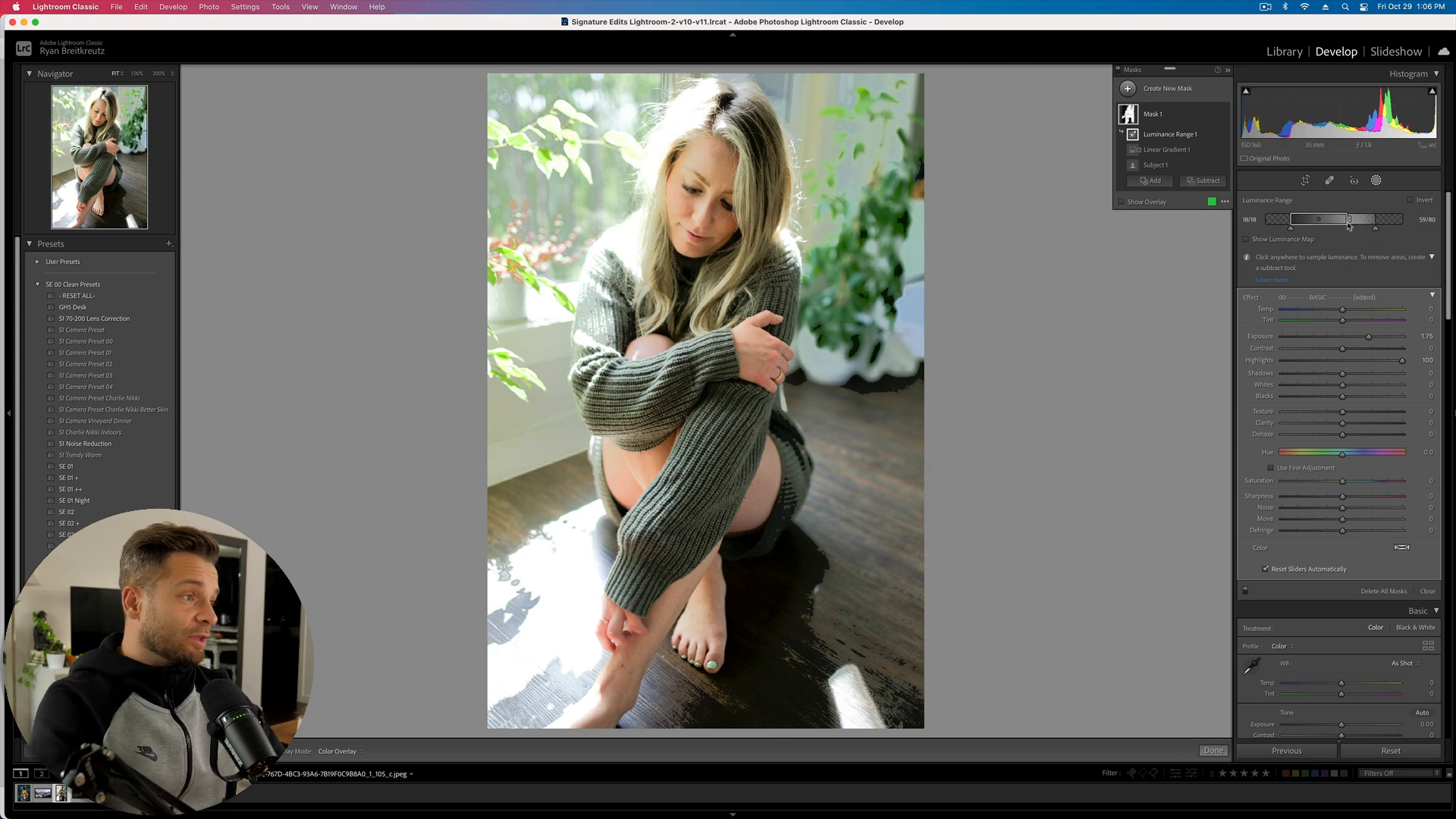
pyautogui.moveTo(1348, 219); pyautogui.dragTo(1346, 220)
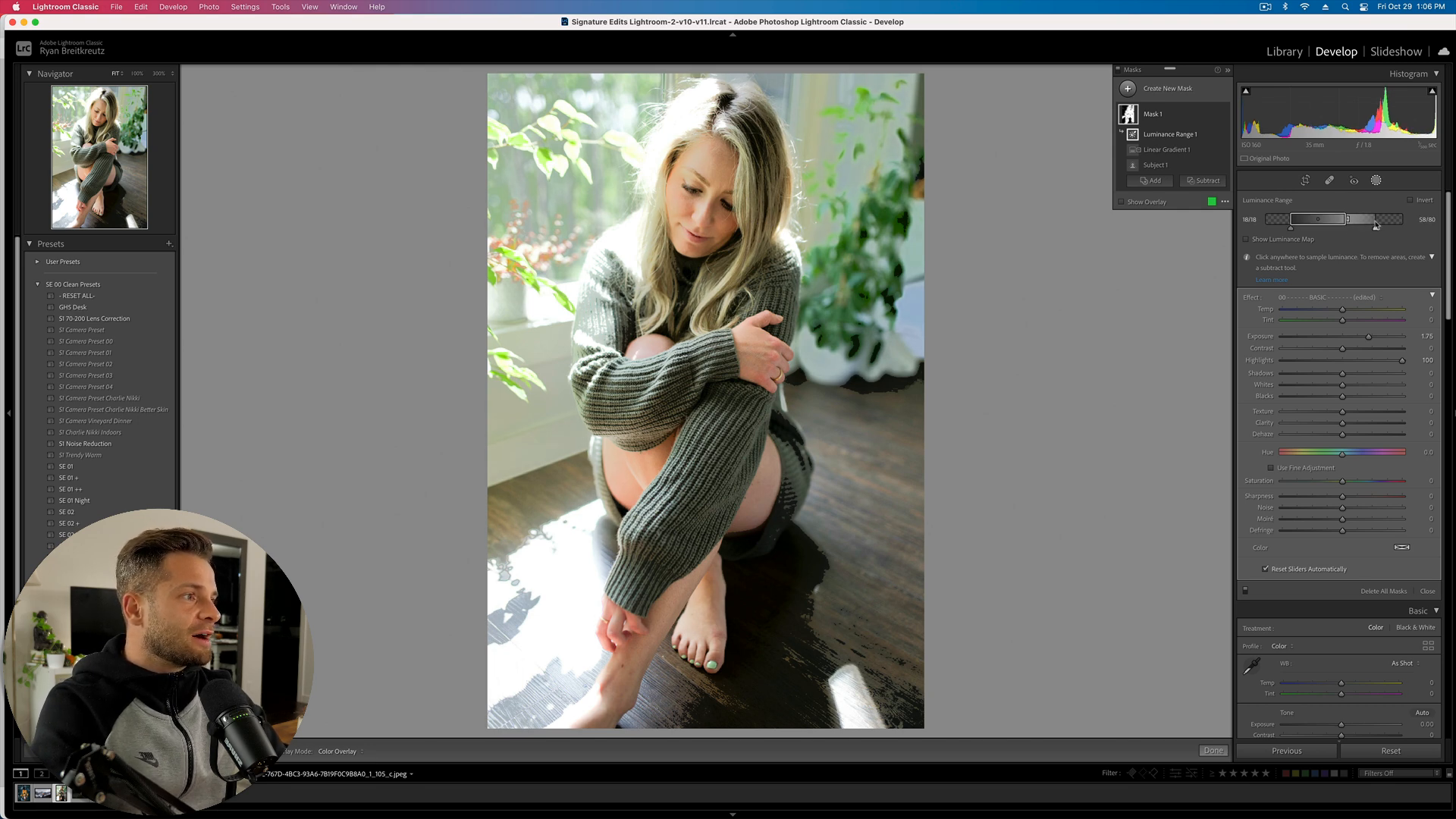
pyautogui.moveTo(1376, 218); pyautogui.dragTo(1405, 220)
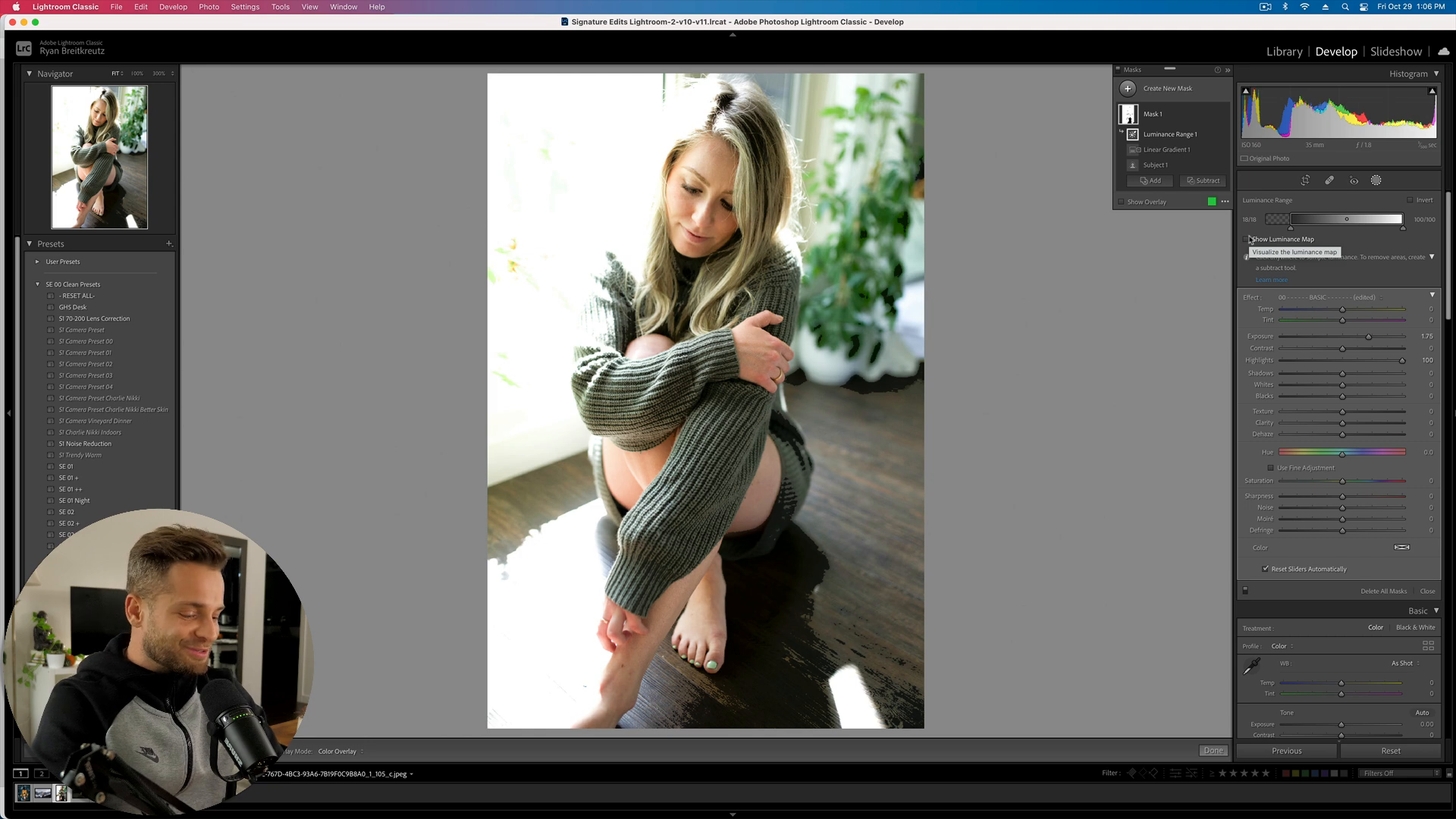
pyautogui.press('Delete')
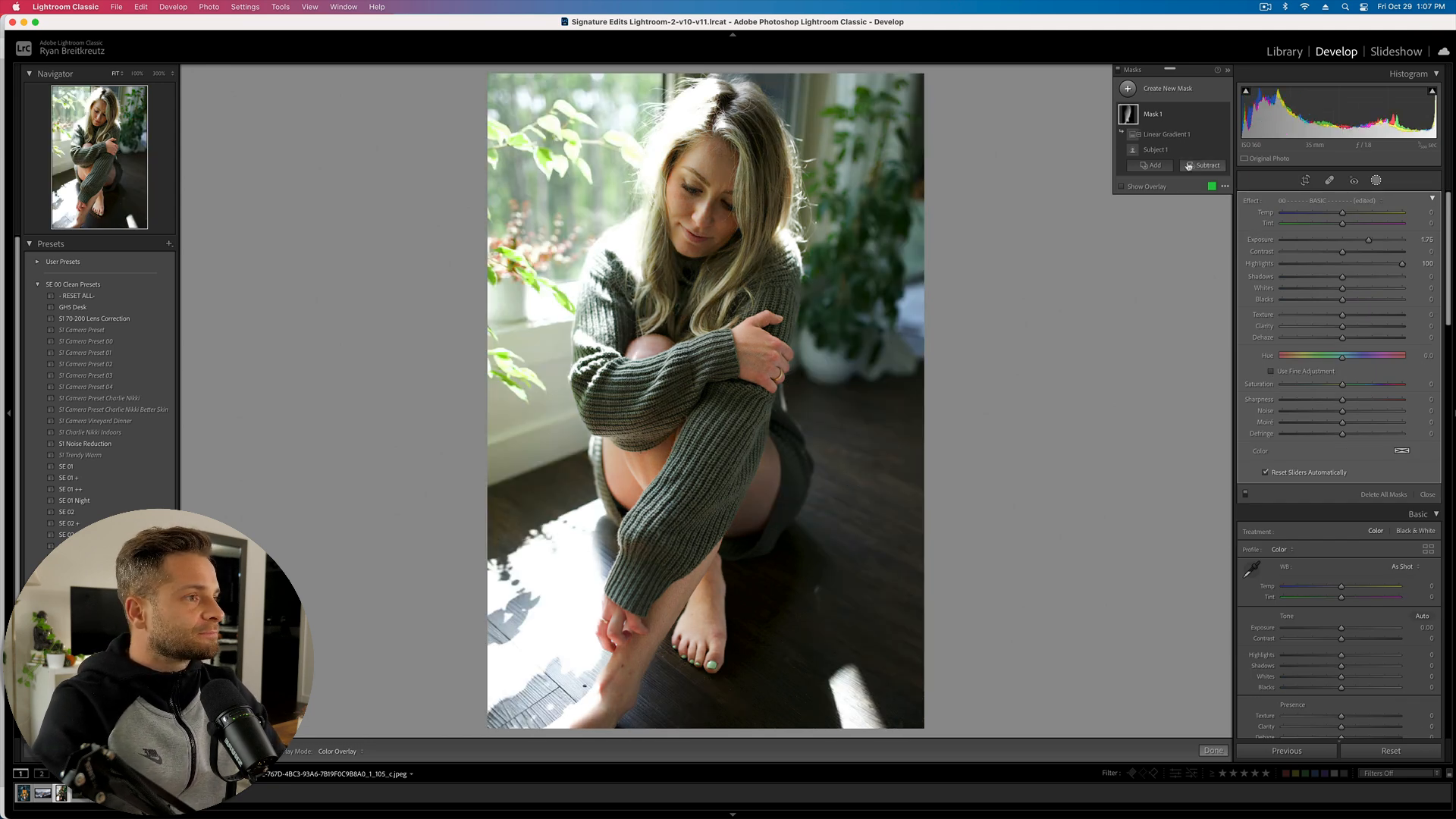
# - Add a radial gradient to Mask 1 and position it over the upper-left window
pyautogui.click(1159, 167)
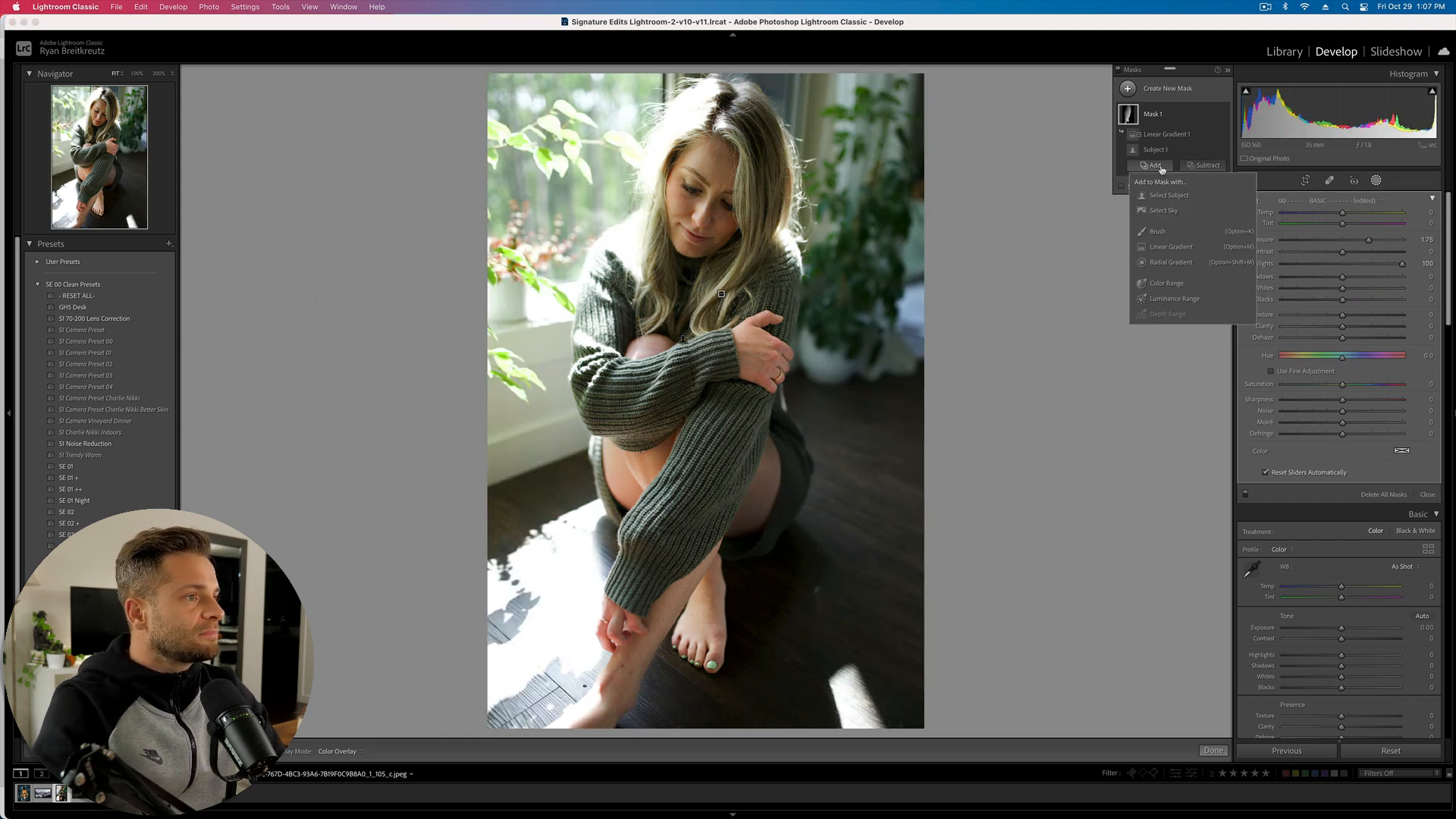
pyautogui.click(1187, 264)
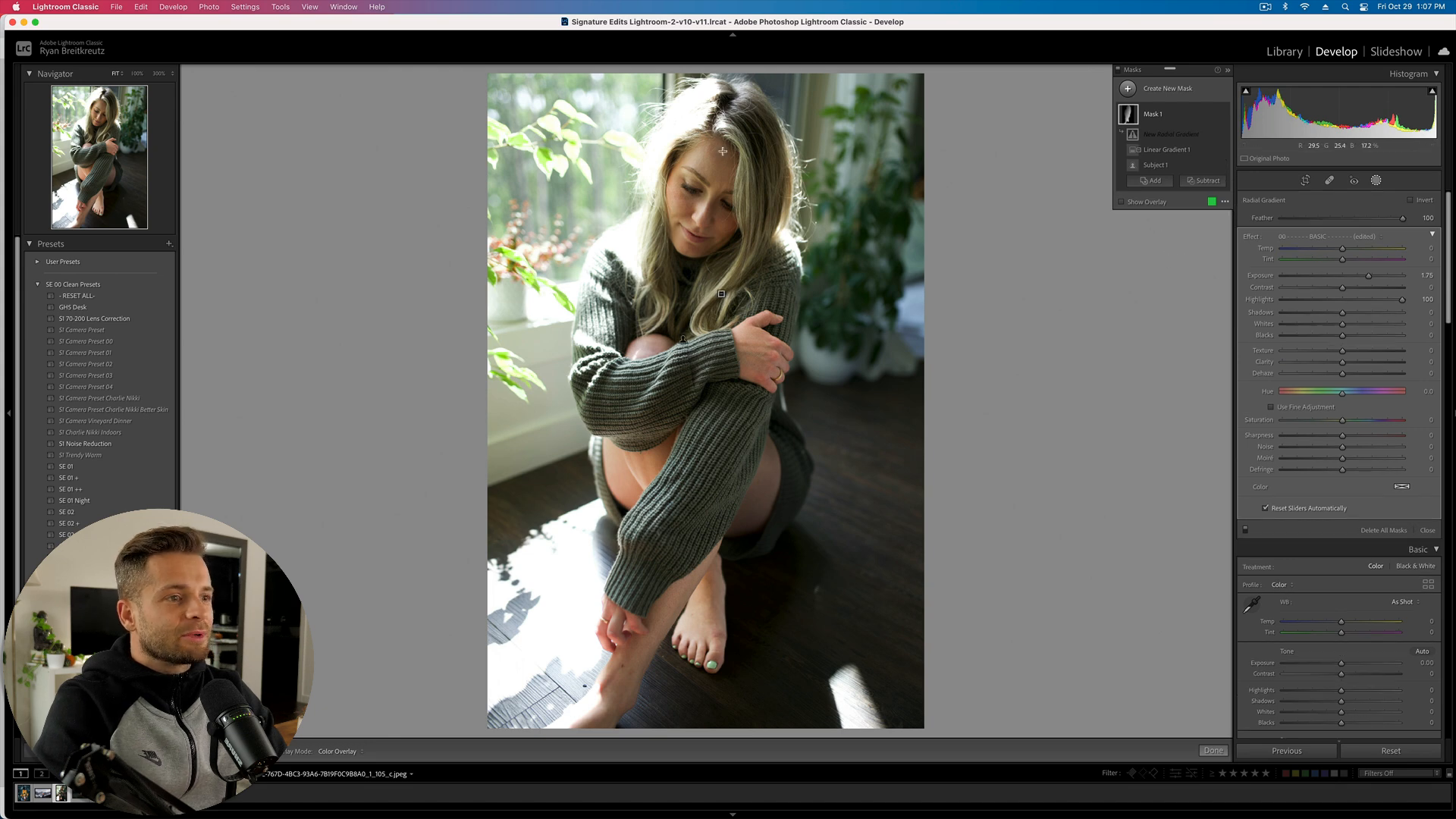
pyautogui.moveTo(866, 147); pyautogui.dragTo(947, 331)
pyautogui.moveTo(870, 199)
pyautogui.mouseDown()
pyautogui.moveTo(739, 364)
pyautogui.moveTo(583, 245)
pyautogui.mouseUp()
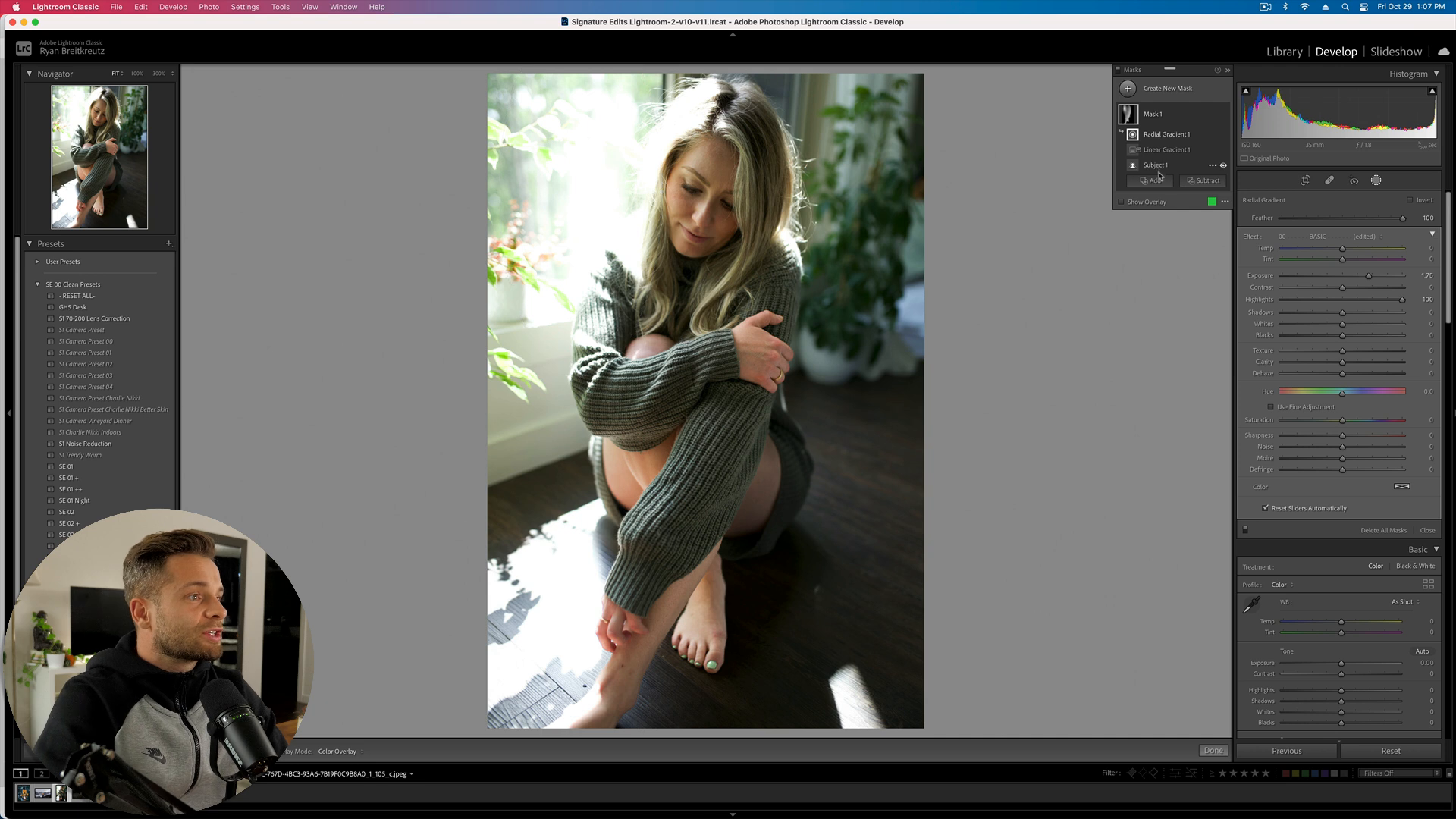
# - Create a new brush mask, Mask 2, painted over the plants at right
pyautogui.click(1149, 94)
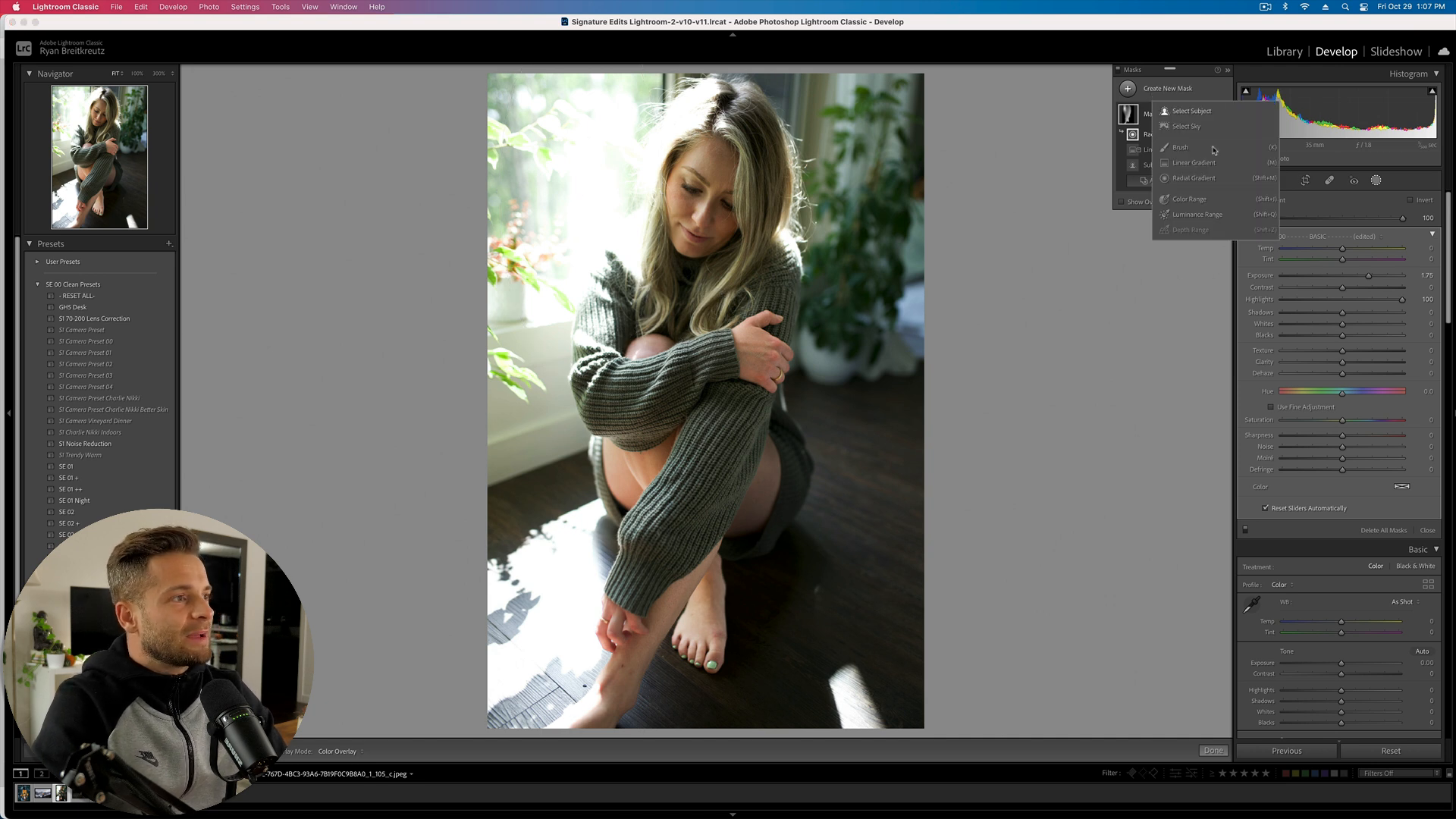
pyautogui.click(1180, 147)
pyautogui.scroll(10, 912, 281)
pyautogui.moveTo(886, 152)
pyautogui.mouseDown()
pyautogui.moveTo(868, 326)
pyautogui.moveTo(869, 288)
pyautogui.mouseUp()
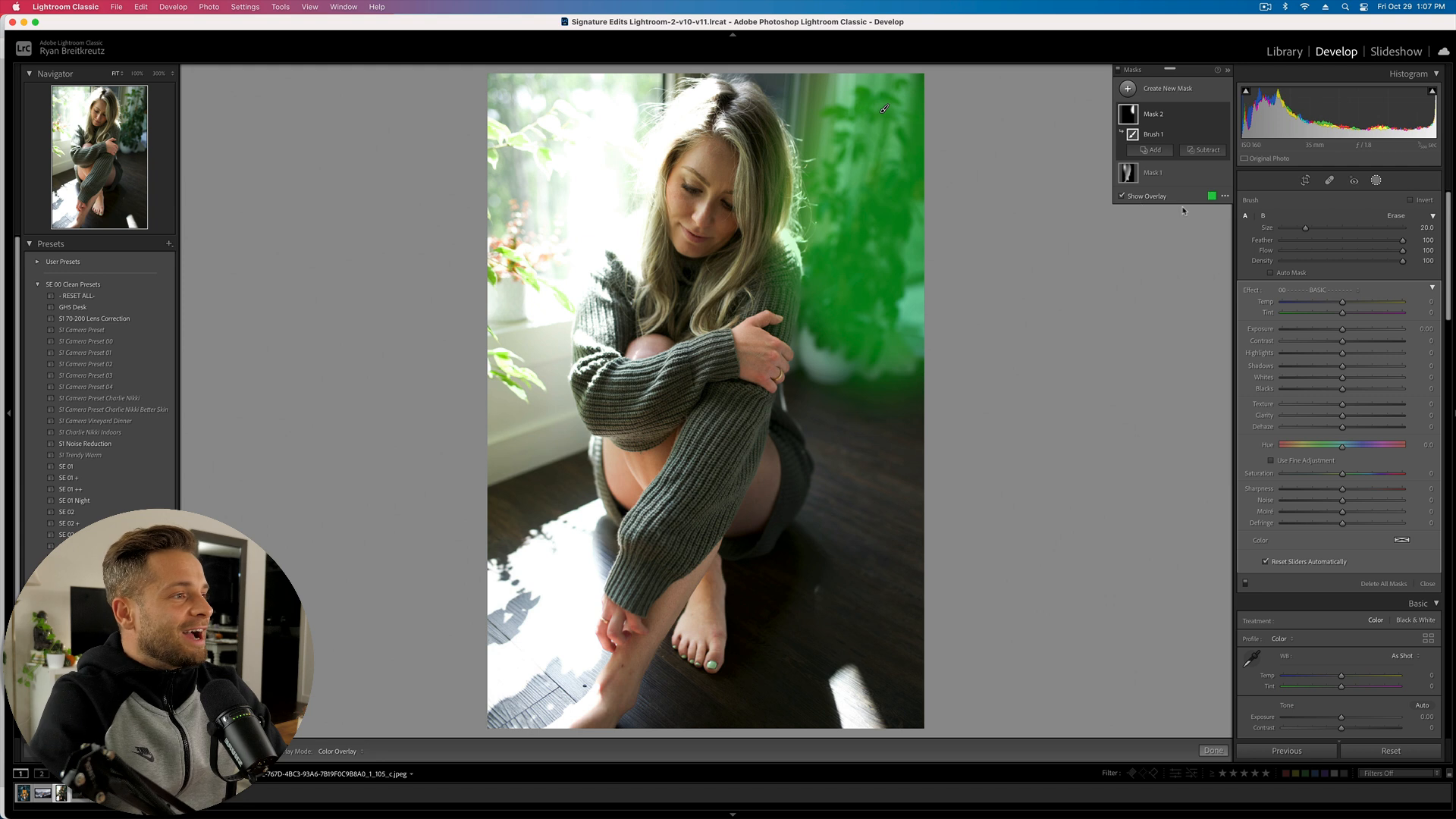
# - Set the mask overlay to black, covering the unaffected area
pyautogui.click(1212, 196)
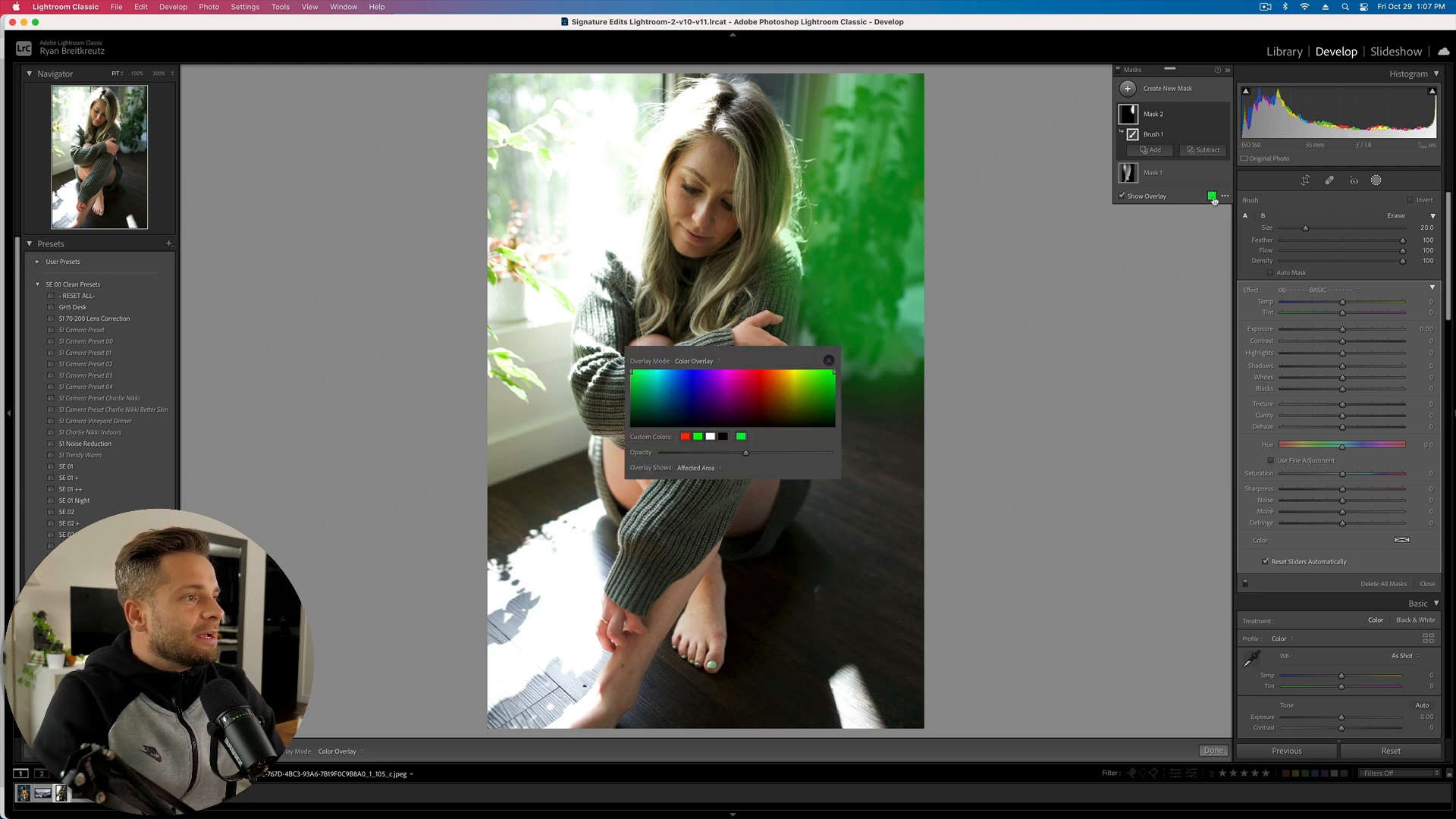
pyautogui.moveTo(734, 372)
pyautogui.mouseDown()
pyautogui.moveTo(768, 378)
pyautogui.moveTo(759, 400)
pyautogui.moveTo(667, 382)
pyautogui.moveTo(800, 386)
pyautogui.moveTo(653, 381)
pyautogui.moveTo(834, 384)
pyautogui.moveTo(730, 380)
pyautogui.moveTo(710, 352)
pyautogui.moveTo(796, 374)
pyautogui.moveTo(766, 392)
pyautogui.moveTo(743, 371)
pyautogui.mouseUp()
pyautogui.click(729, 374)
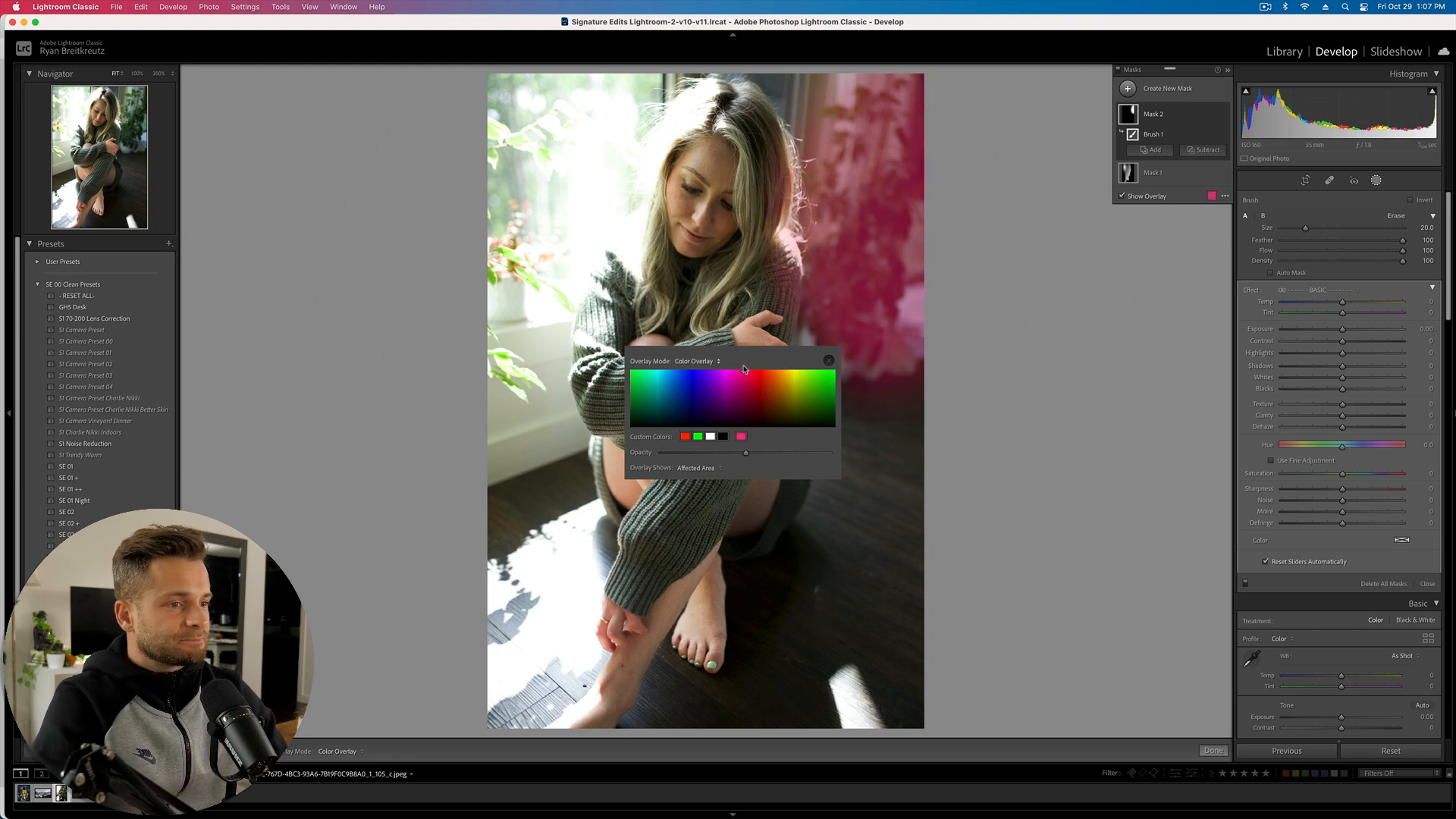
pyautogui.click(697, 436)
pyautogui.click(709, 436)
pyautogui.click(722, 436)
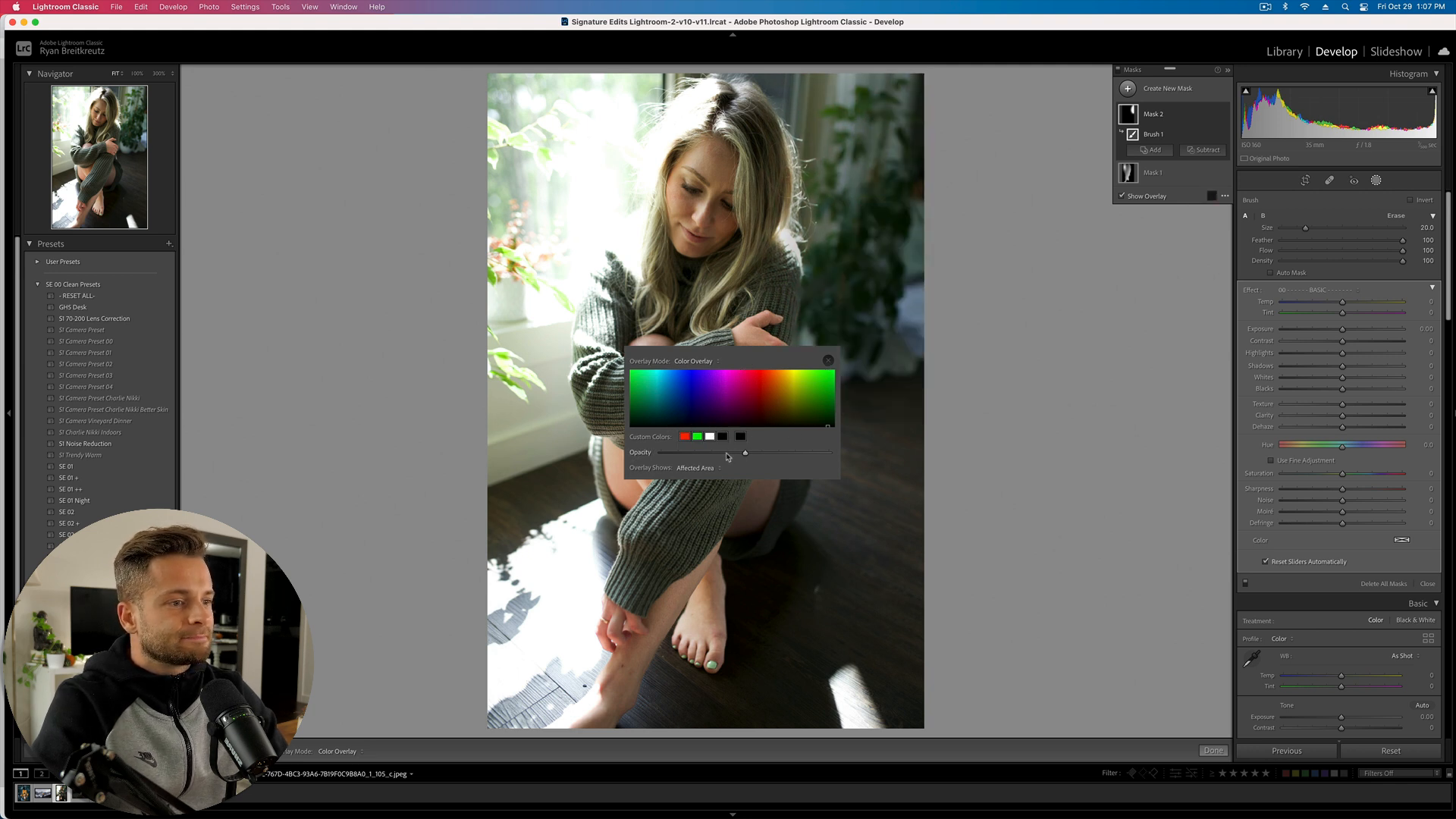
pyautogui.click(696, 470)
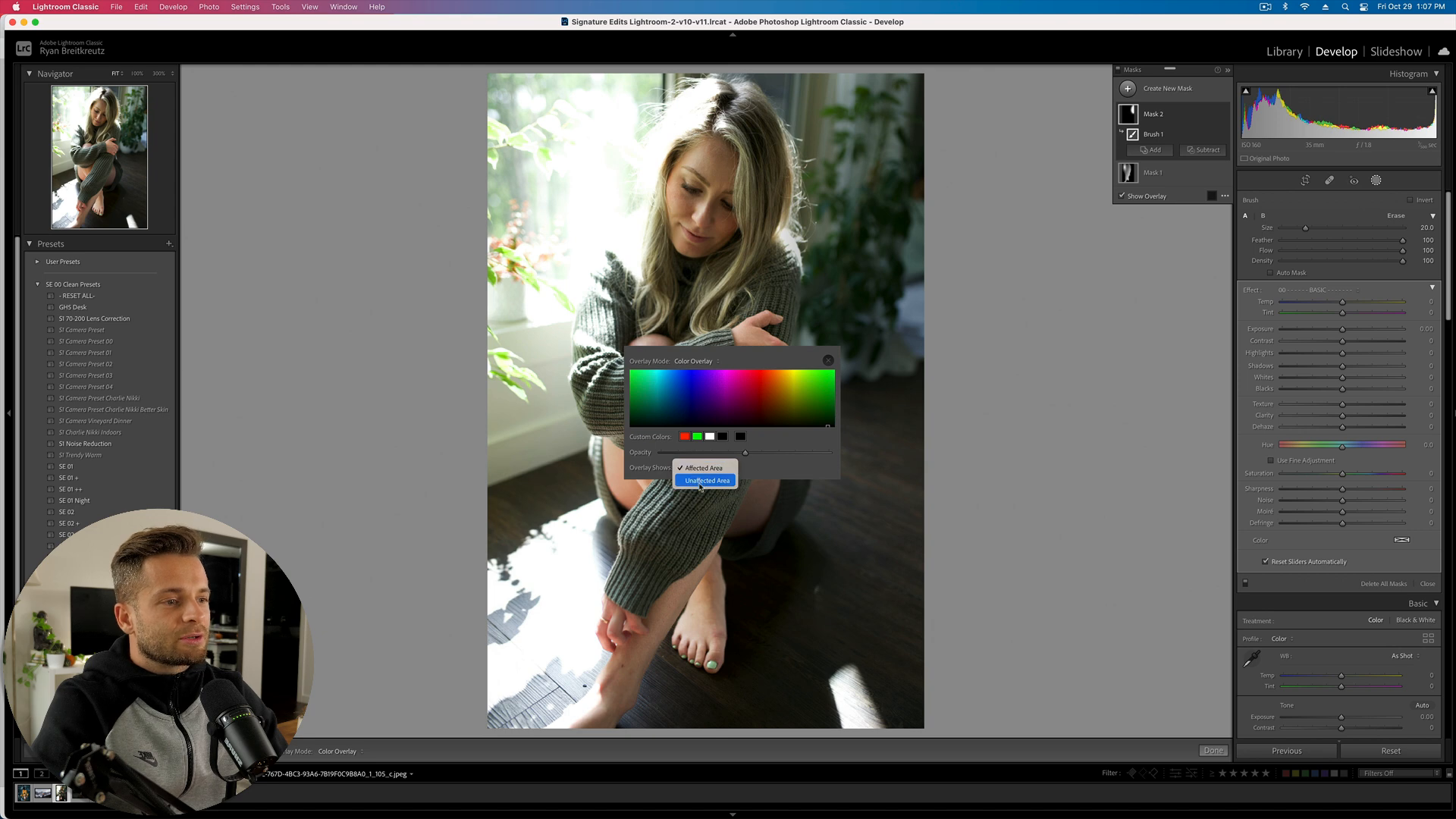
pyautogui.click(698, 480)
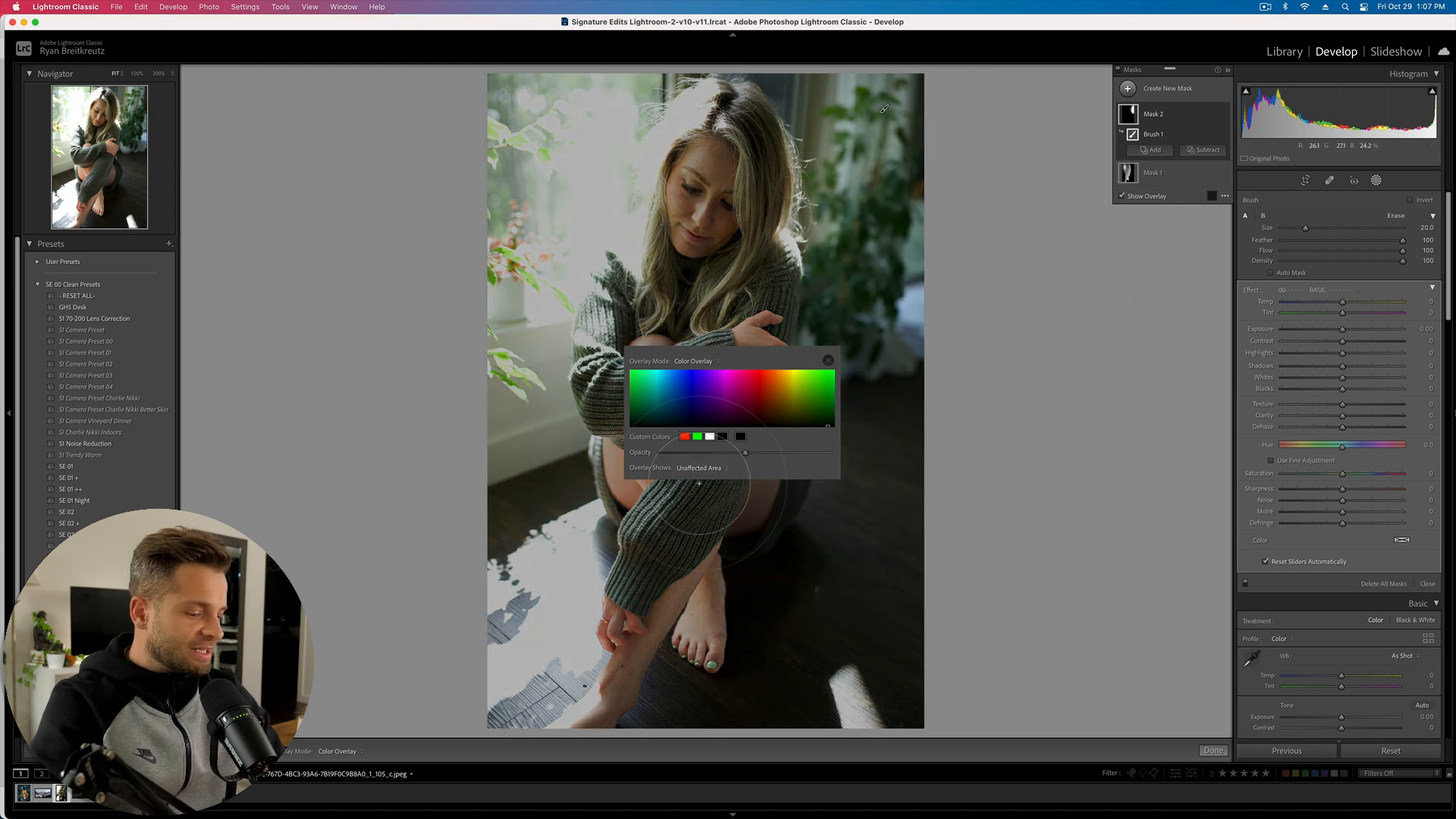
# - Delete Mask 2's brush stroke and move on to the man-in-orange-jacket photo
pyautogui.press('Delete')
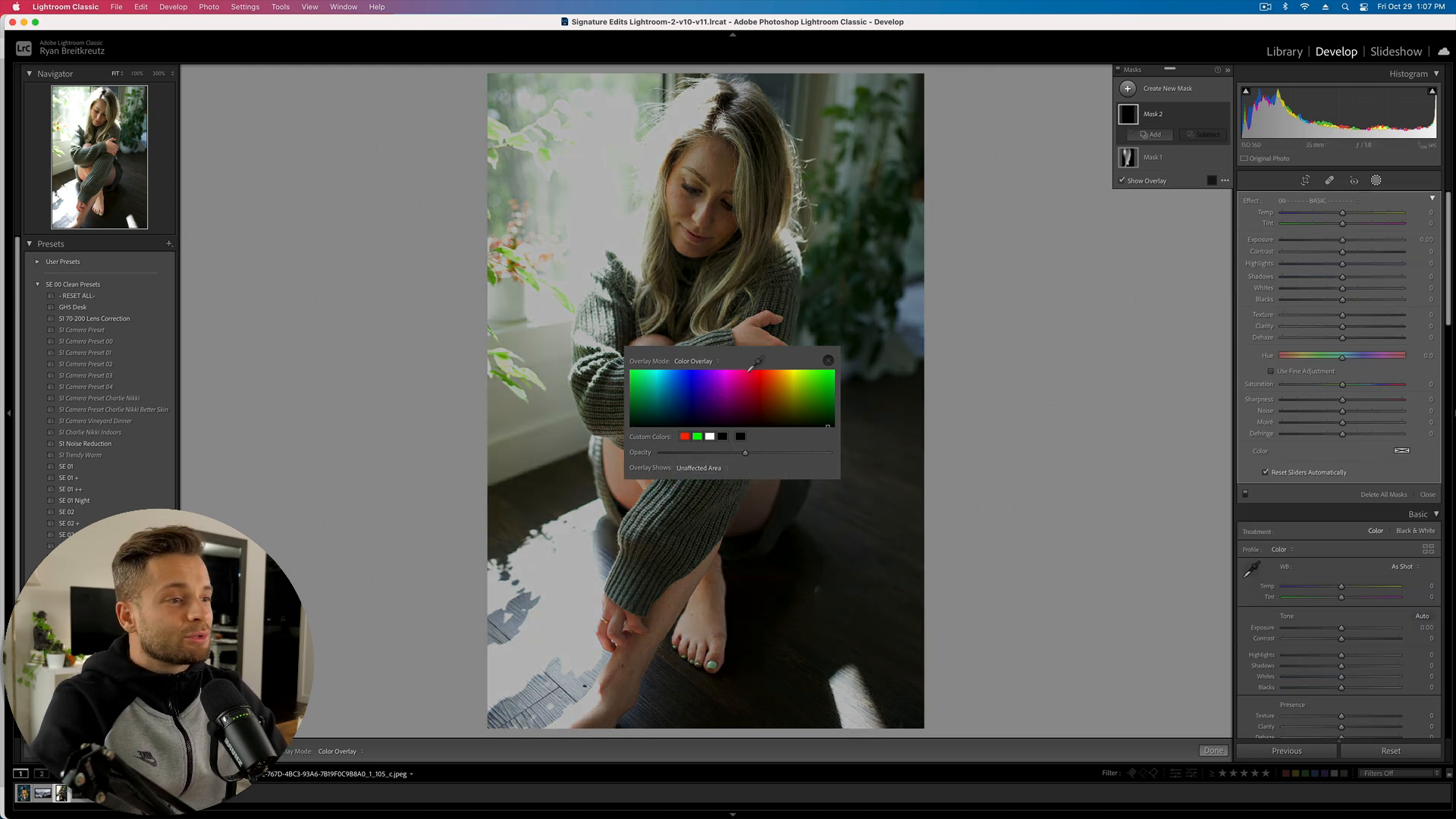
pyautogui.click(828, 361)
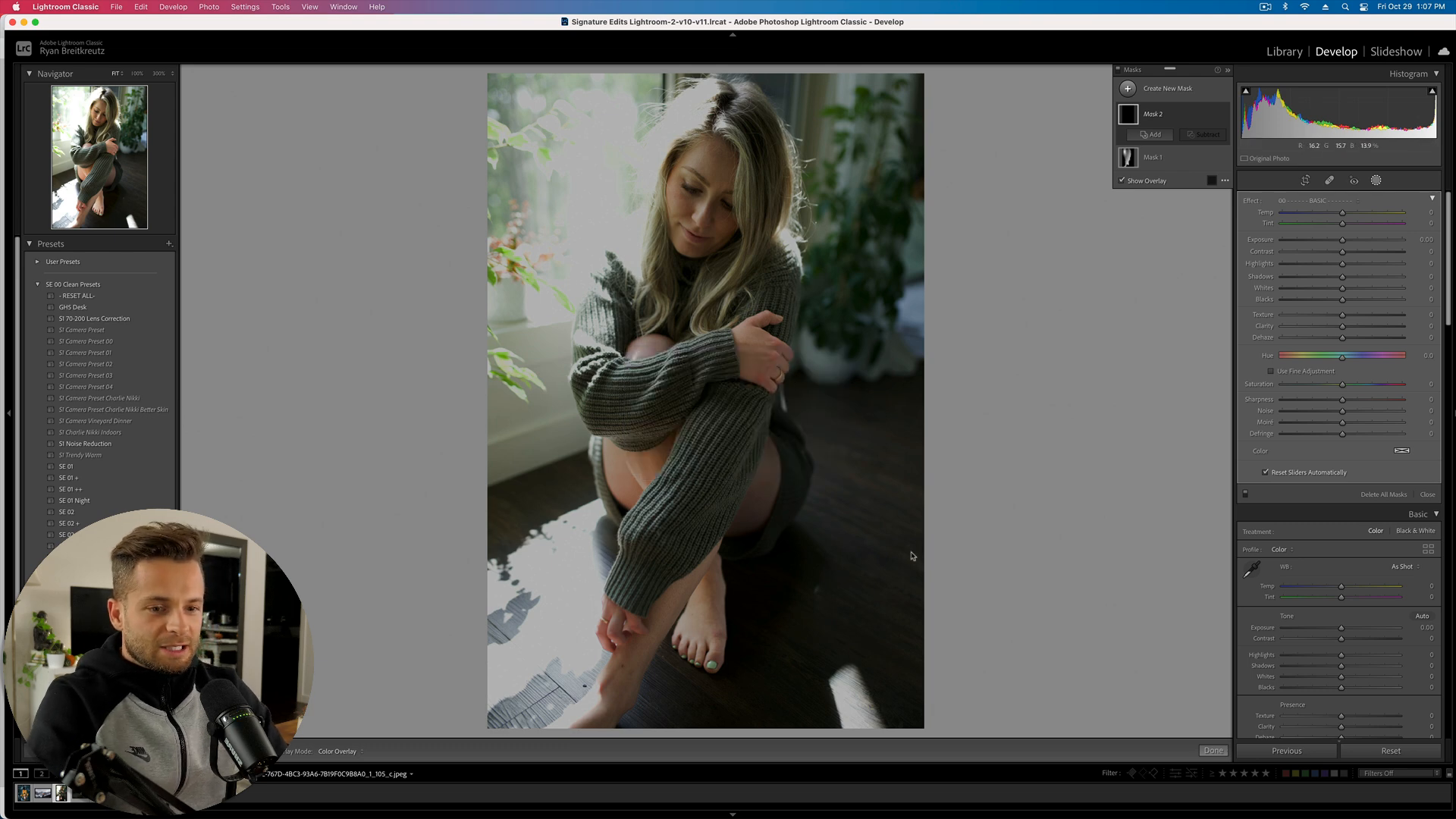
pyautogui.press('Right')
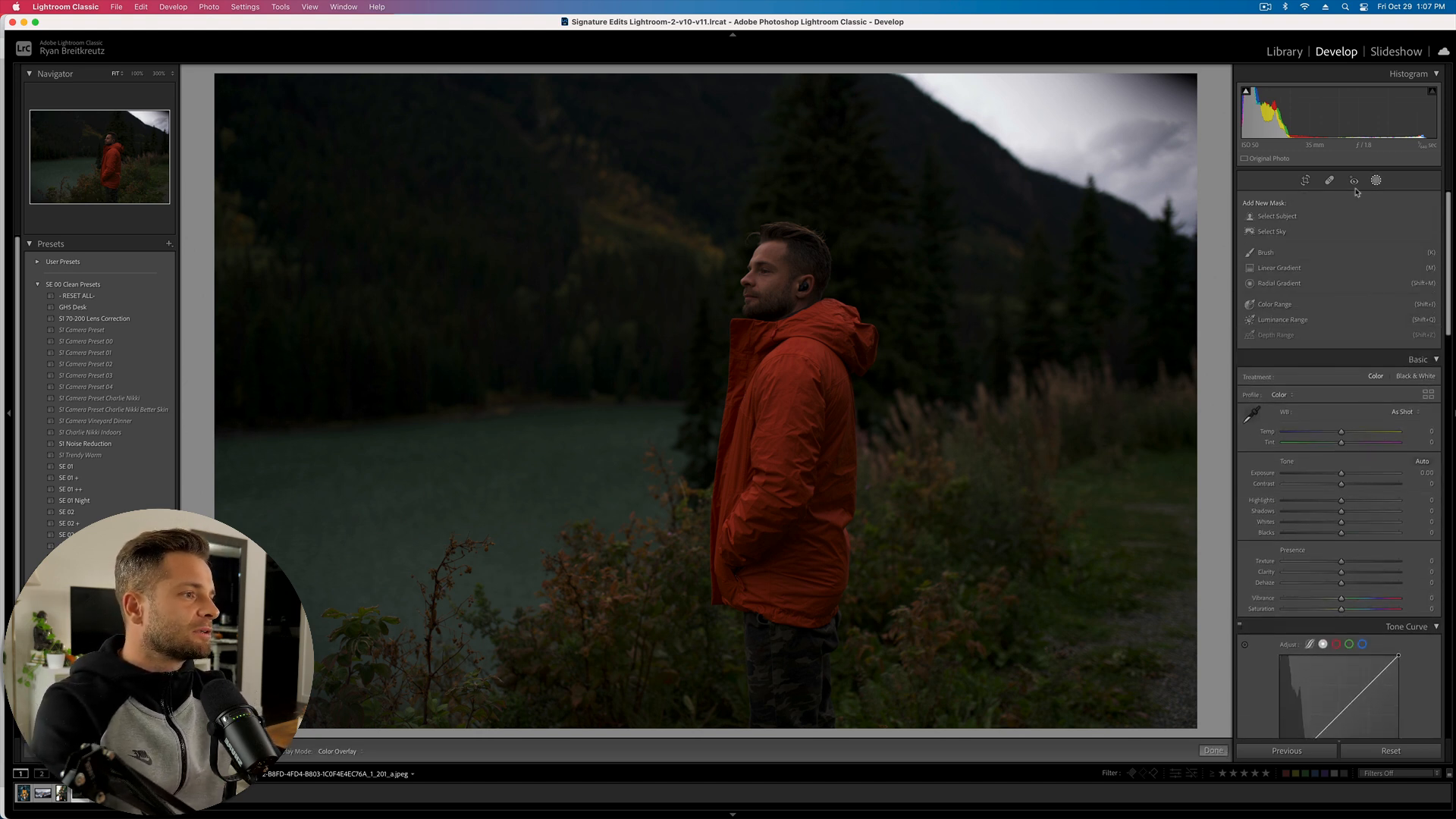
# - Create a subject mask on the man and float the masks list over the photo
pyautogui.click(1270, 218)
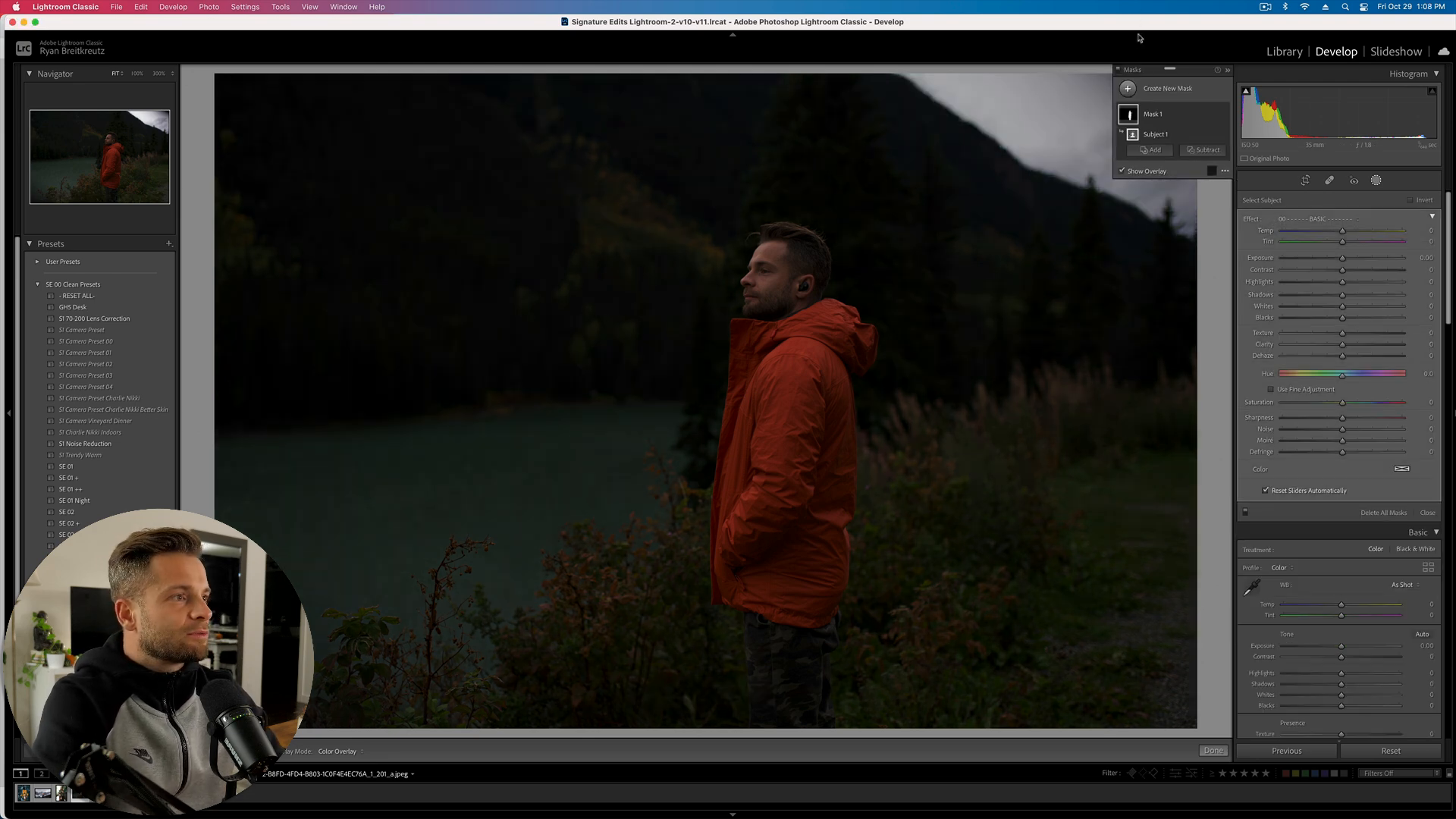
pyautogui.click(1128, 88)
pyautogui.click(1177, 180)
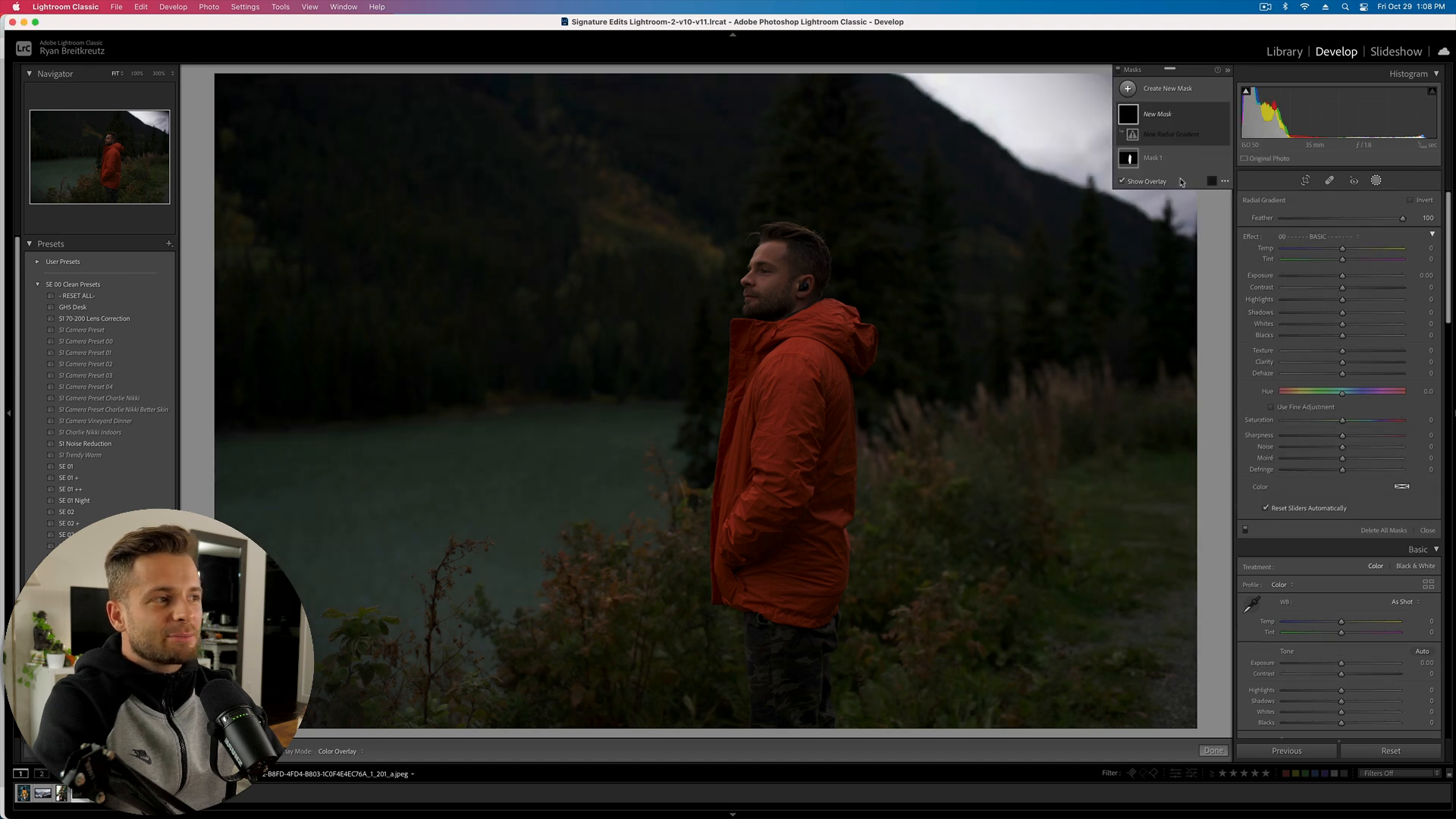
pyautogui.moveTo(1150, 70); pyautogui.dragTo(1311, 195)
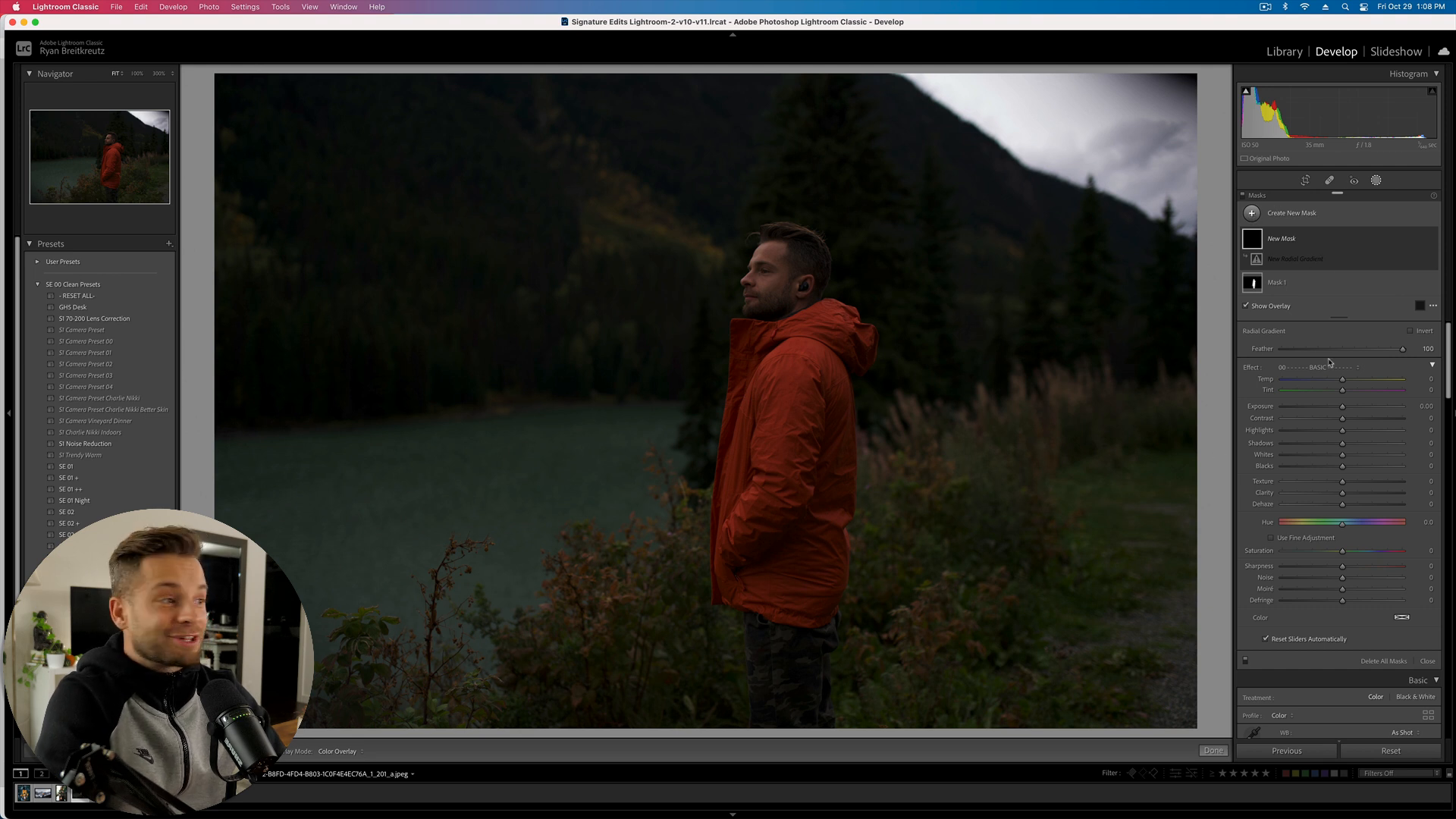
pyautogui.hotkey('ctrl', 'z')
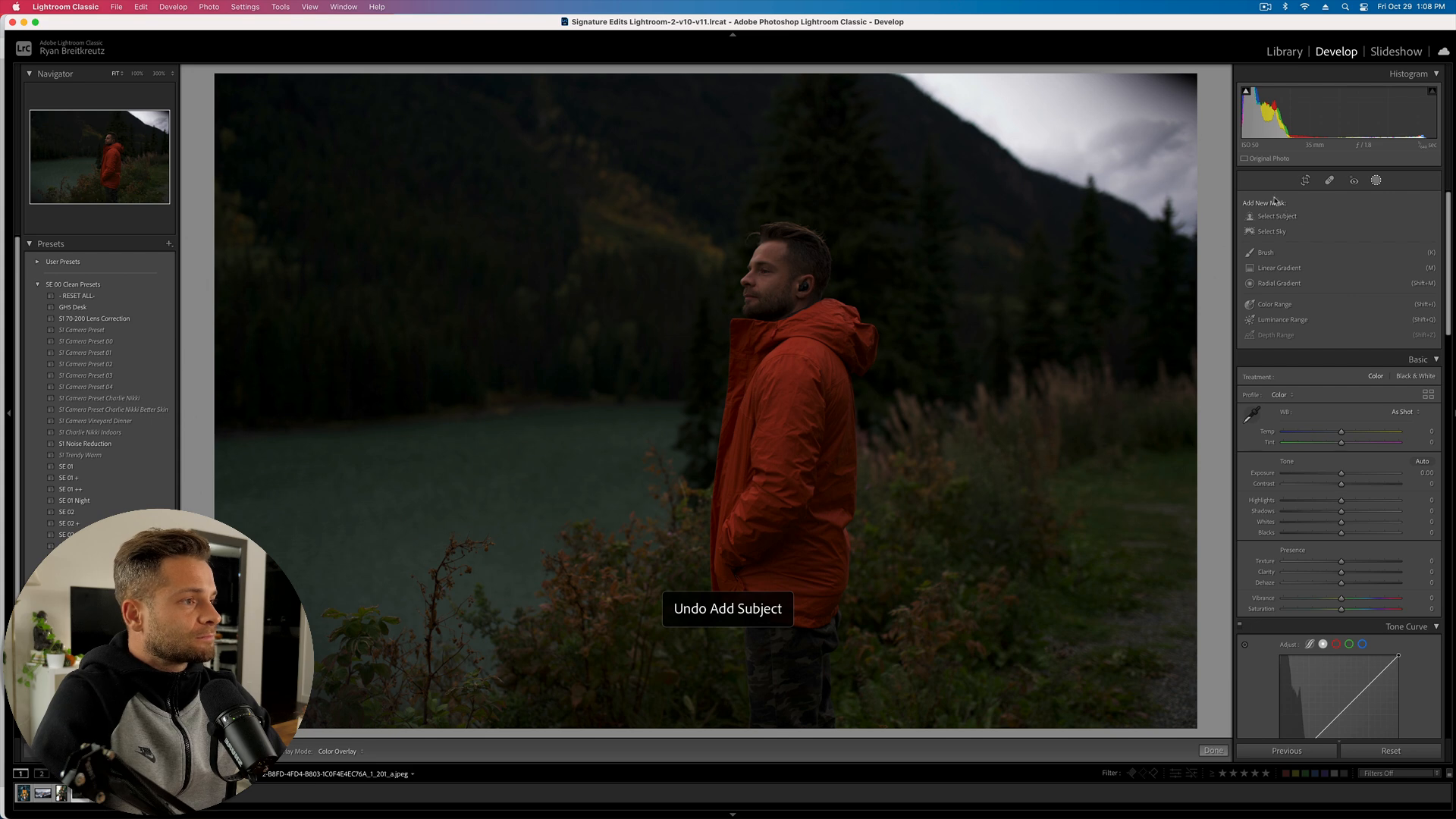
pyautogui.click(1277, 217)
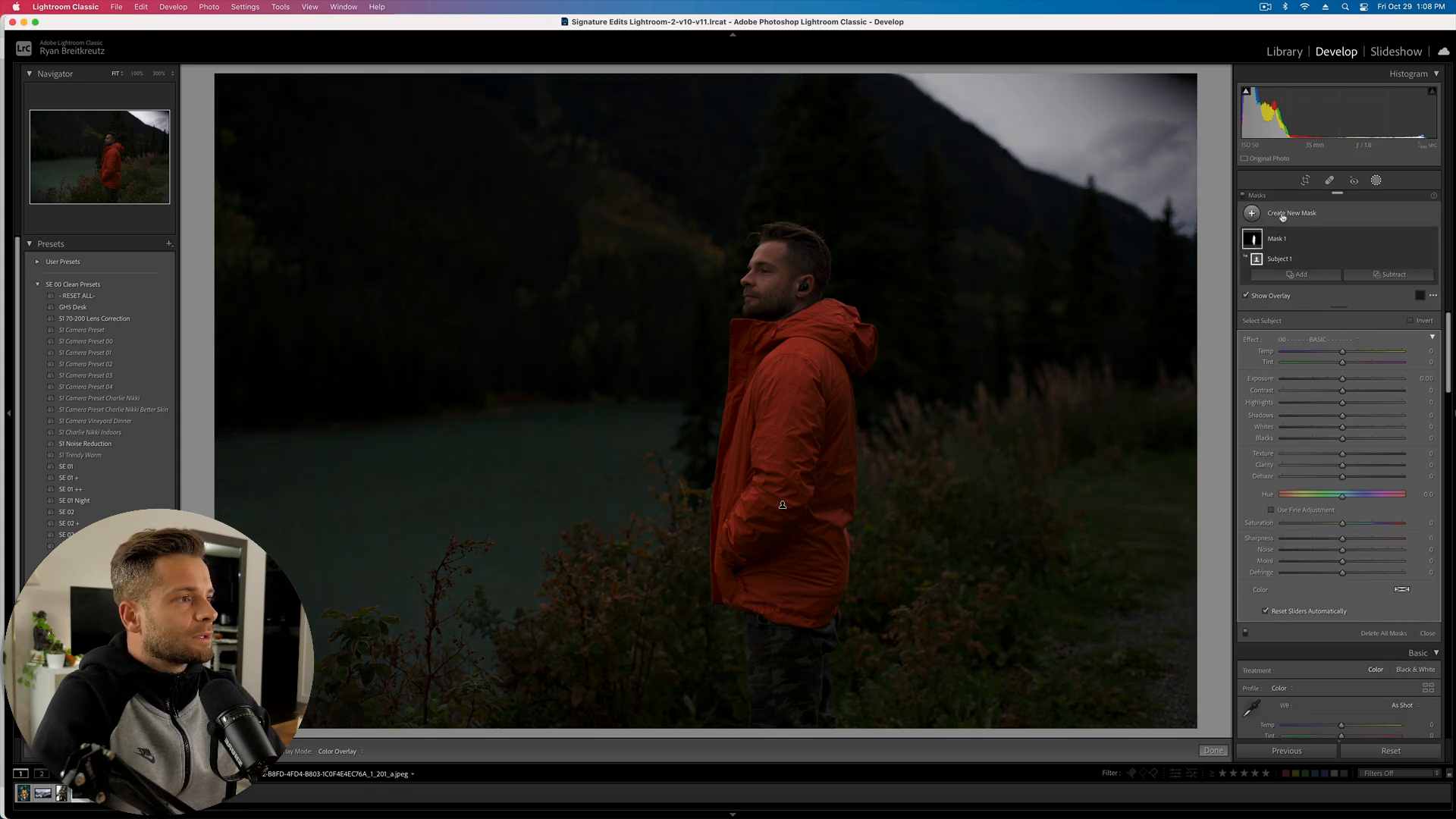
pyautogui.moveTo(1344, 192); pyautogui.dragTo(130, 229)
pyautogui.moveTo(82, 120); pyautogui.dragTo(1160, 76)
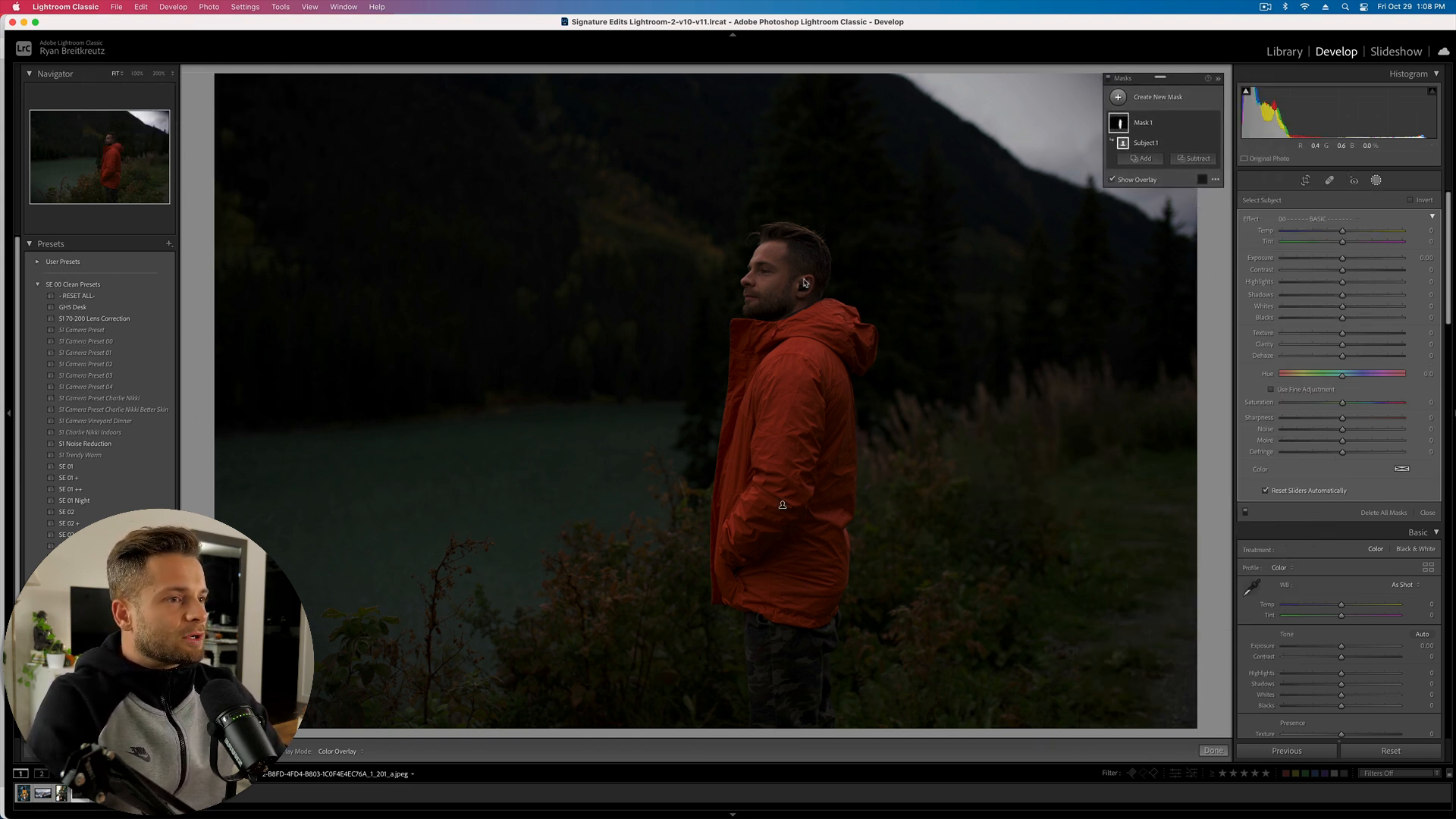
# - Try exposure -4.00 and blacks -87/-45 on the subject, then delete all masks
pyautogui.moveTo(1342, 257); pyautogui.dragTo(1278, 263)
pyautogui.moveTo(1299, 323); pyautogui.dragTo(1290, 318)
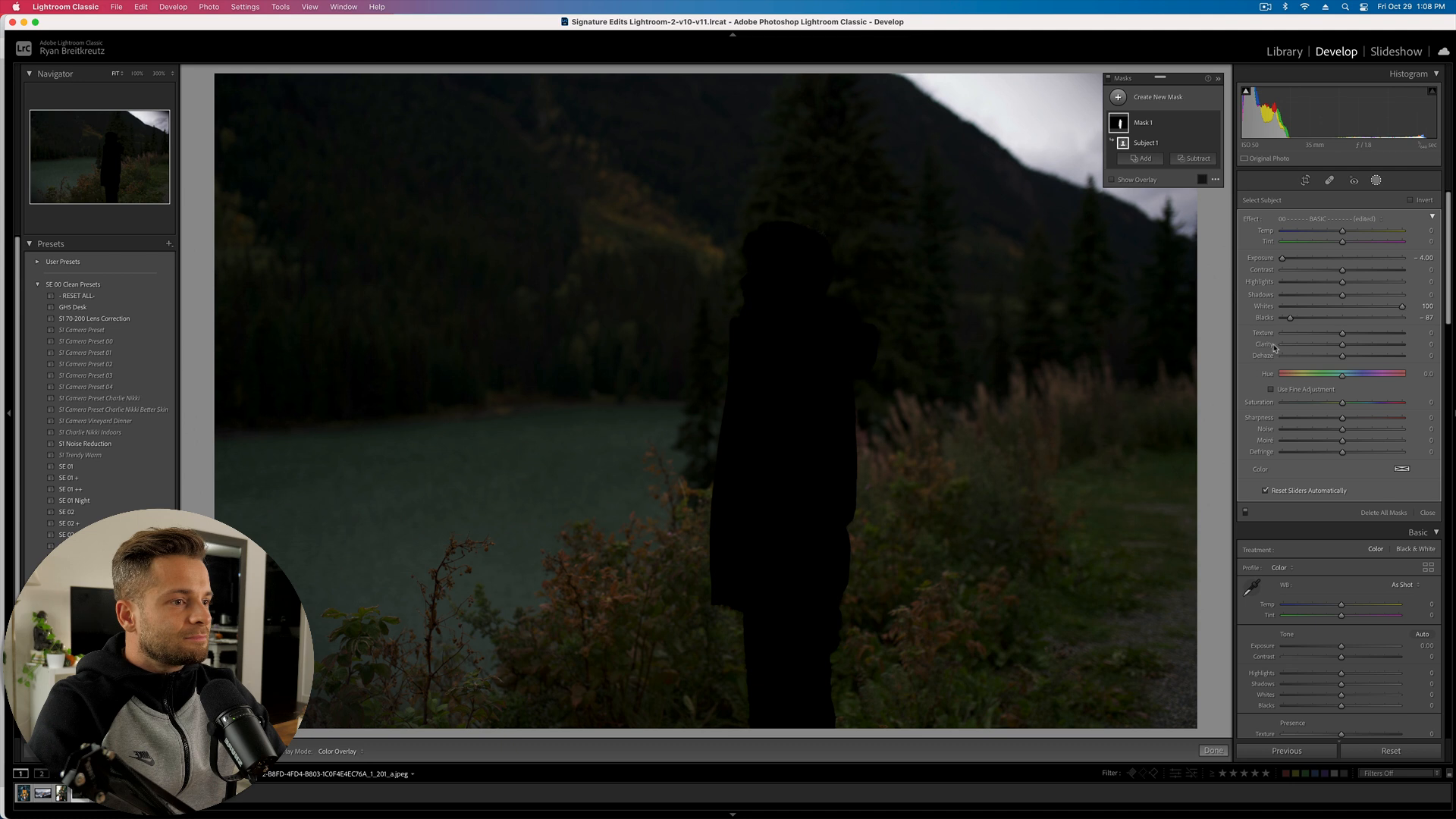
pyautogui.moveTo(1314, 318); pyautogui.dragTo(1352, 307)
pyautogui.moveTo(1282, 258); pyautogui.dragTo(1400, 259)
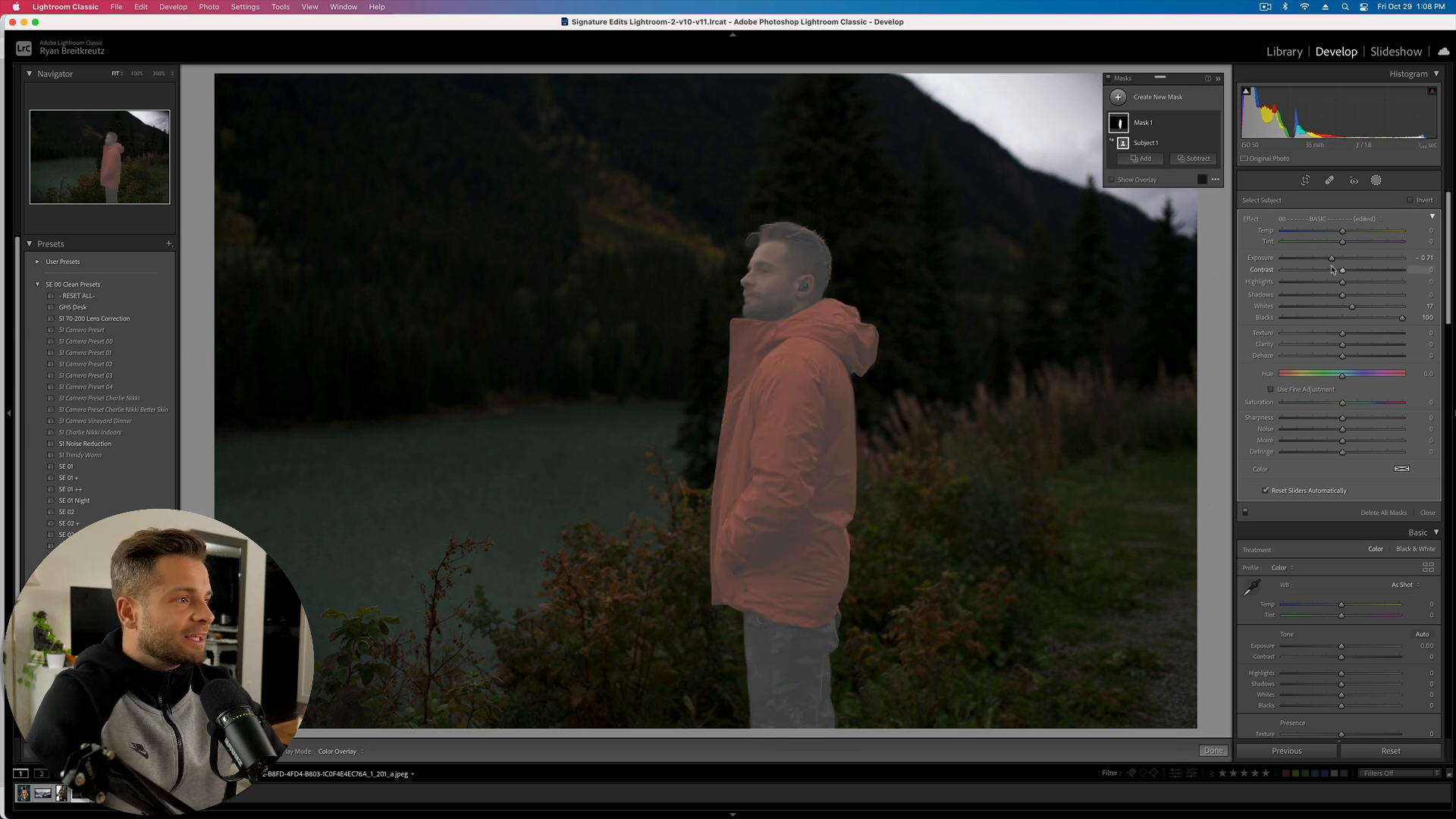
pyautogui.press('alt')
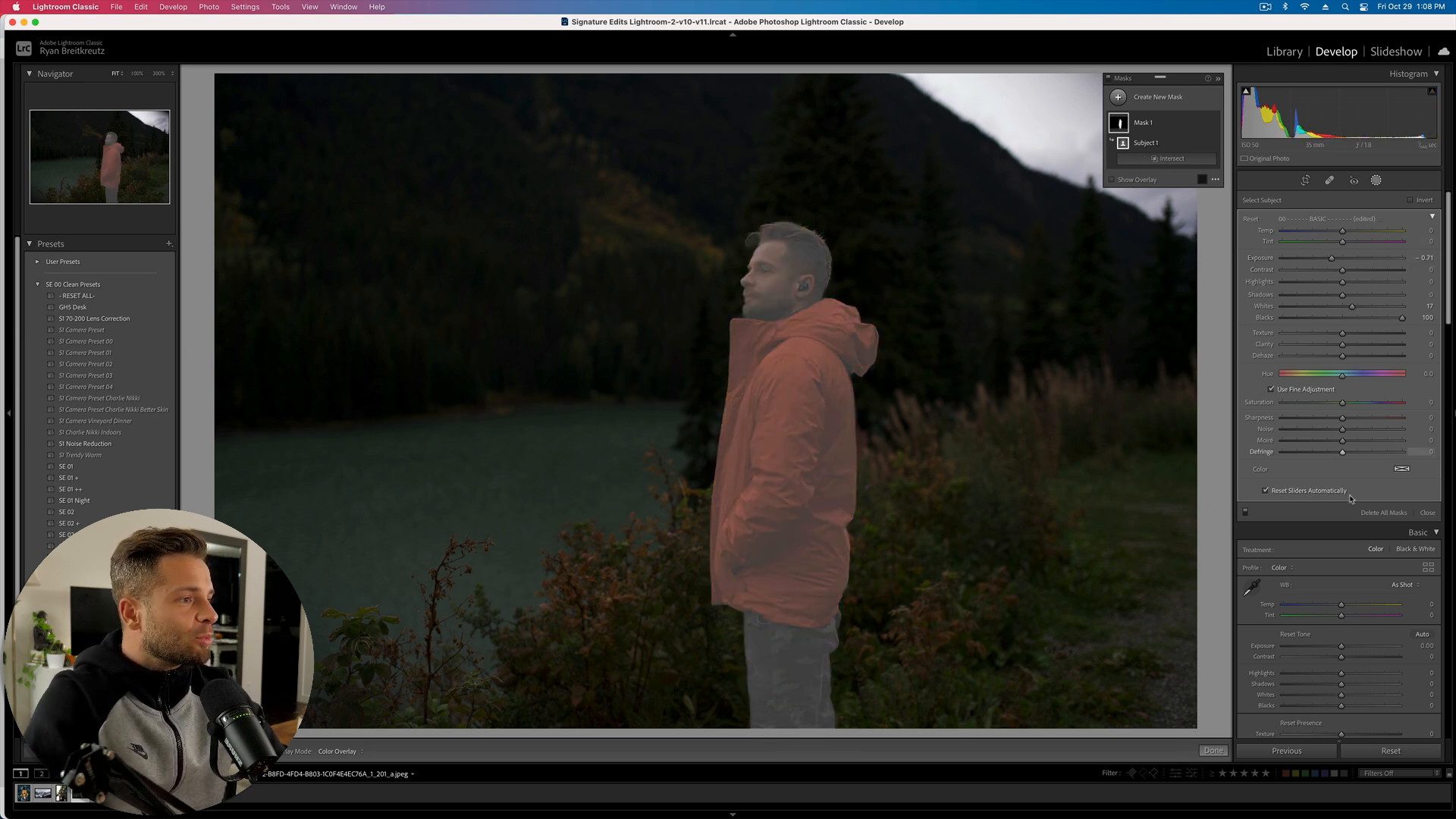
pyautogui.click(1384, 514)
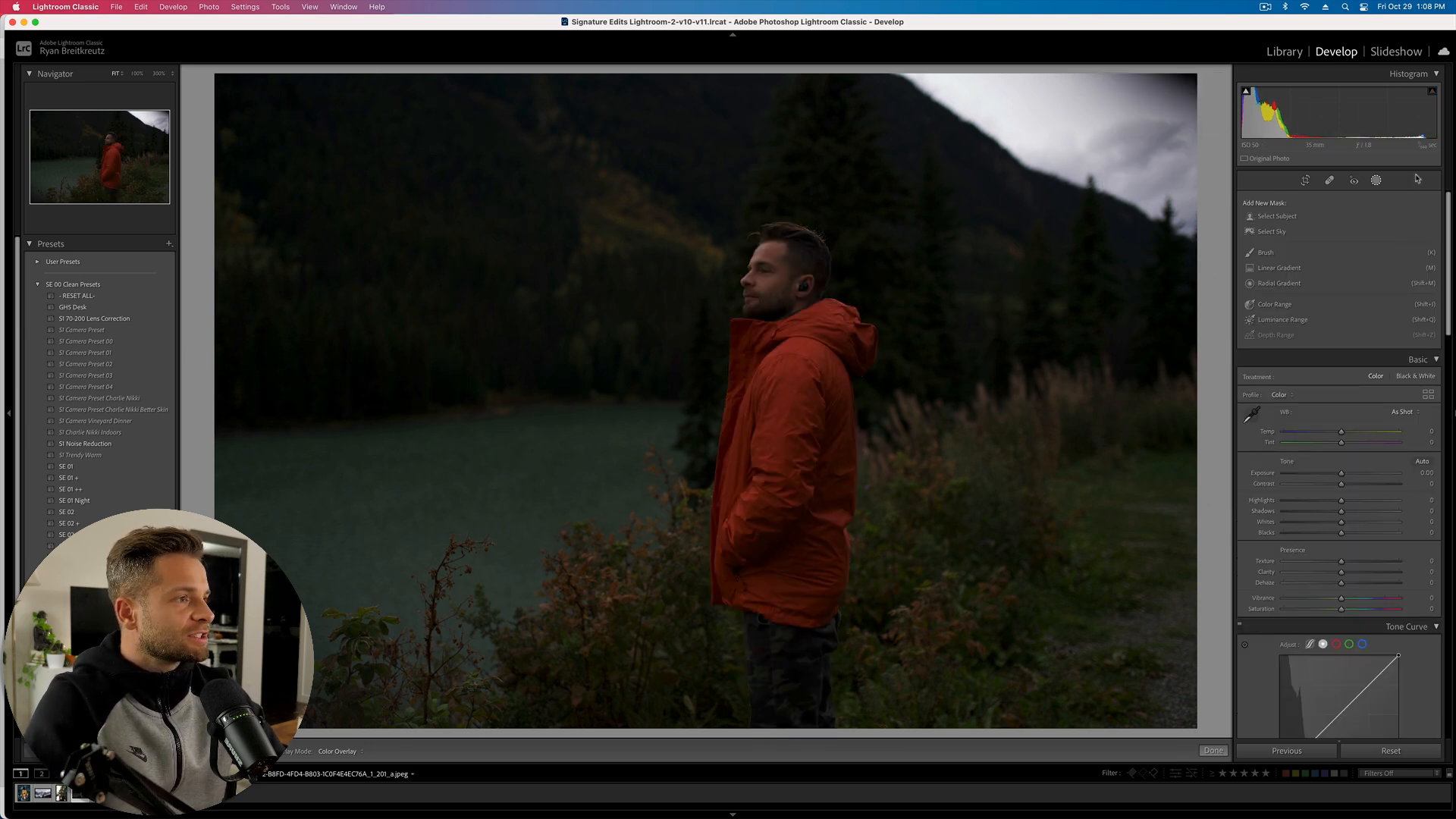
# - Mask the man with Exposure 1.34 and Contrast -62, raising overall exposure to +0.99
pyautogui.click(1277, 218)
pyautogui.moveTo(1342, 258); pyautogui.dragTo(1364, 260)
pyautogui.press('=')
pyautogui.press('=')
pyautogui.press('-')
pyautogui.press('=')
pyautogui.press('=')
pyautogui.press('=')
pyautogui.press('-')
pyautogui.moveTo(1342, 270)
pyautogui.mouseDown()
pyautogui.moveTo(1290, 271)
pyautogui.moveTo(1330, 307)
pyautogui.moveTo(1327, 282)
pyautogui.mouseUp()
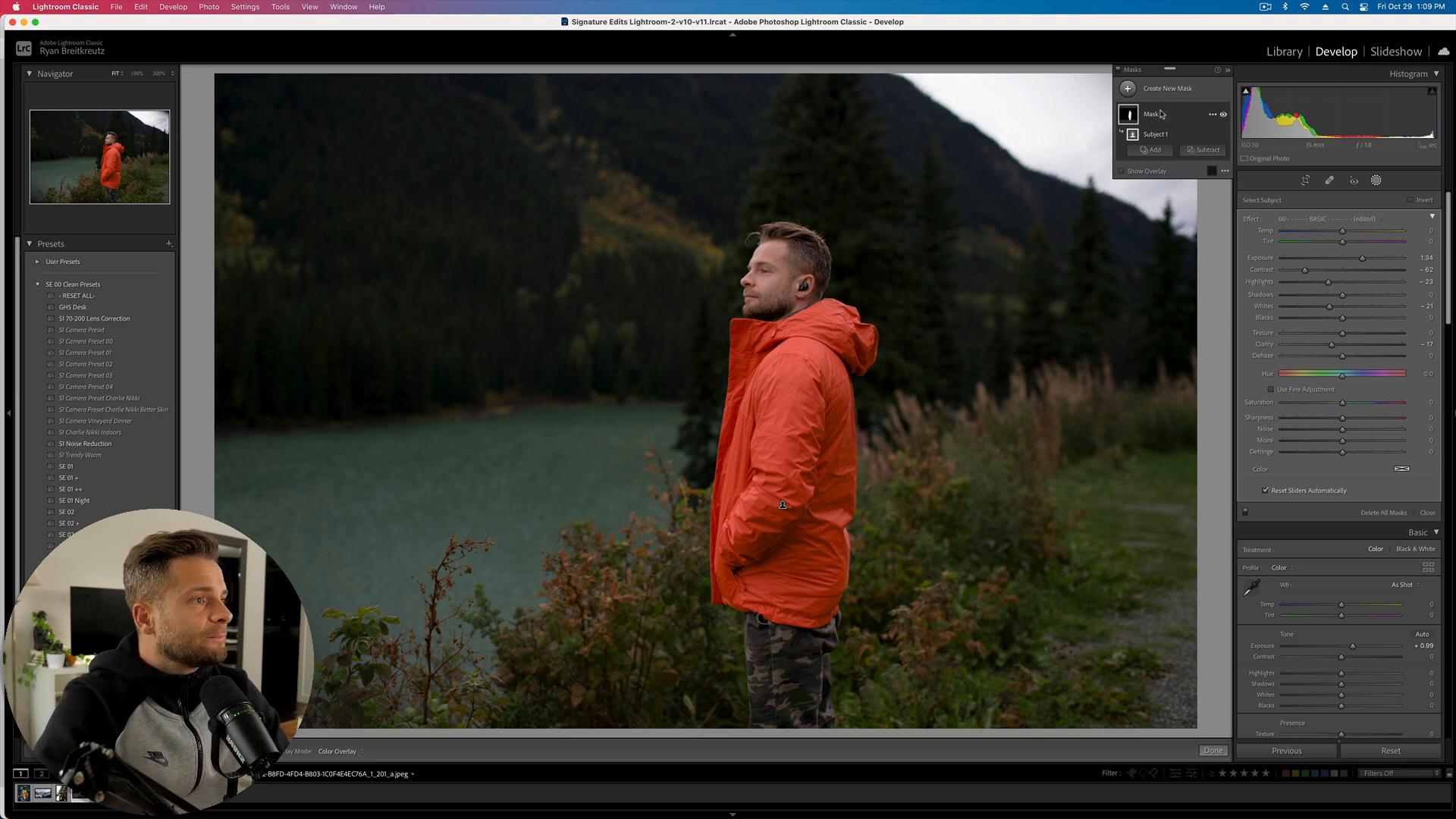
# - Duplicate the subject mask, naming the copy Background and the original with the man's name
pyautogui.click(1212, 115)
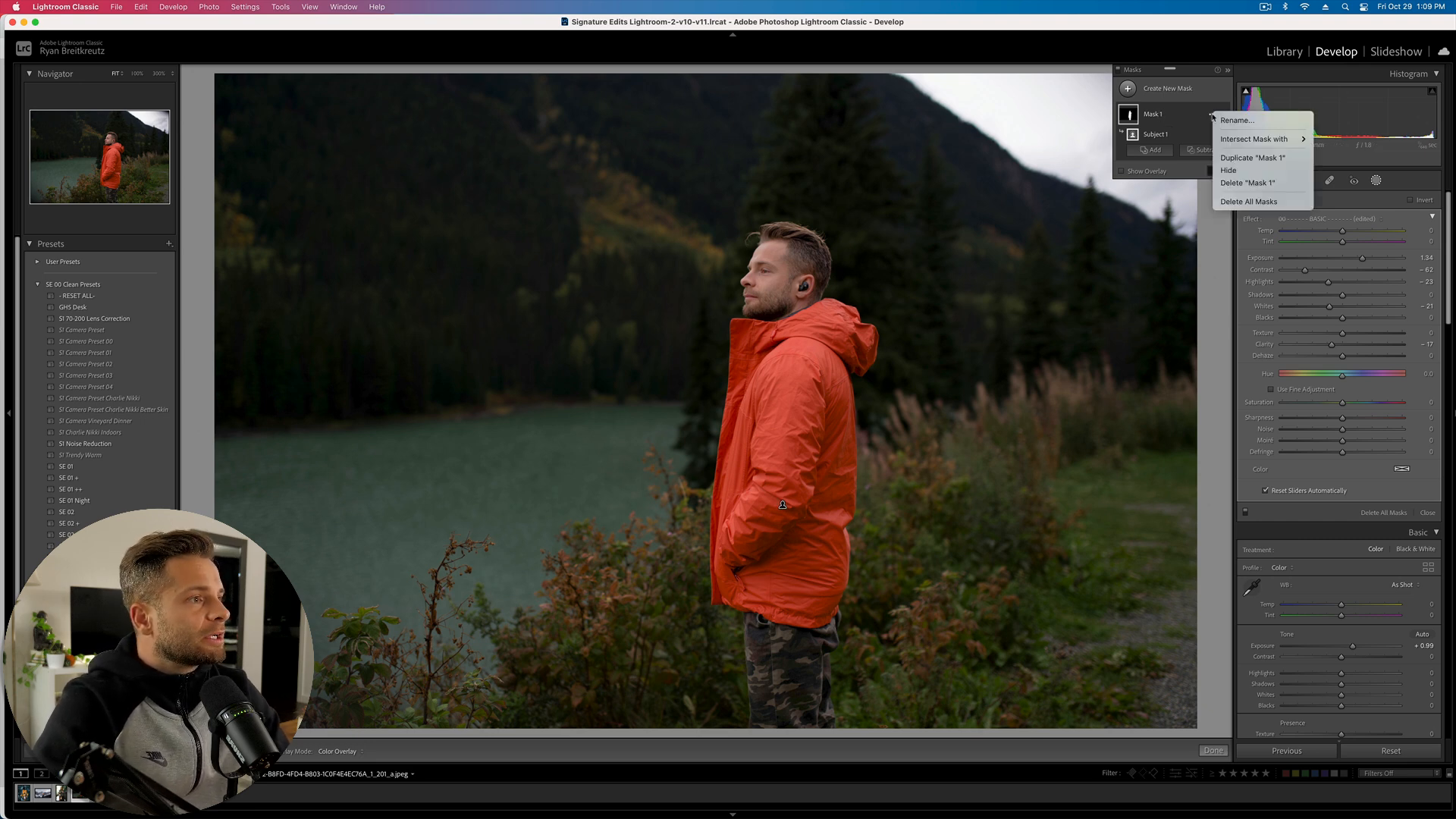
pyautogui.click(1247, 158)
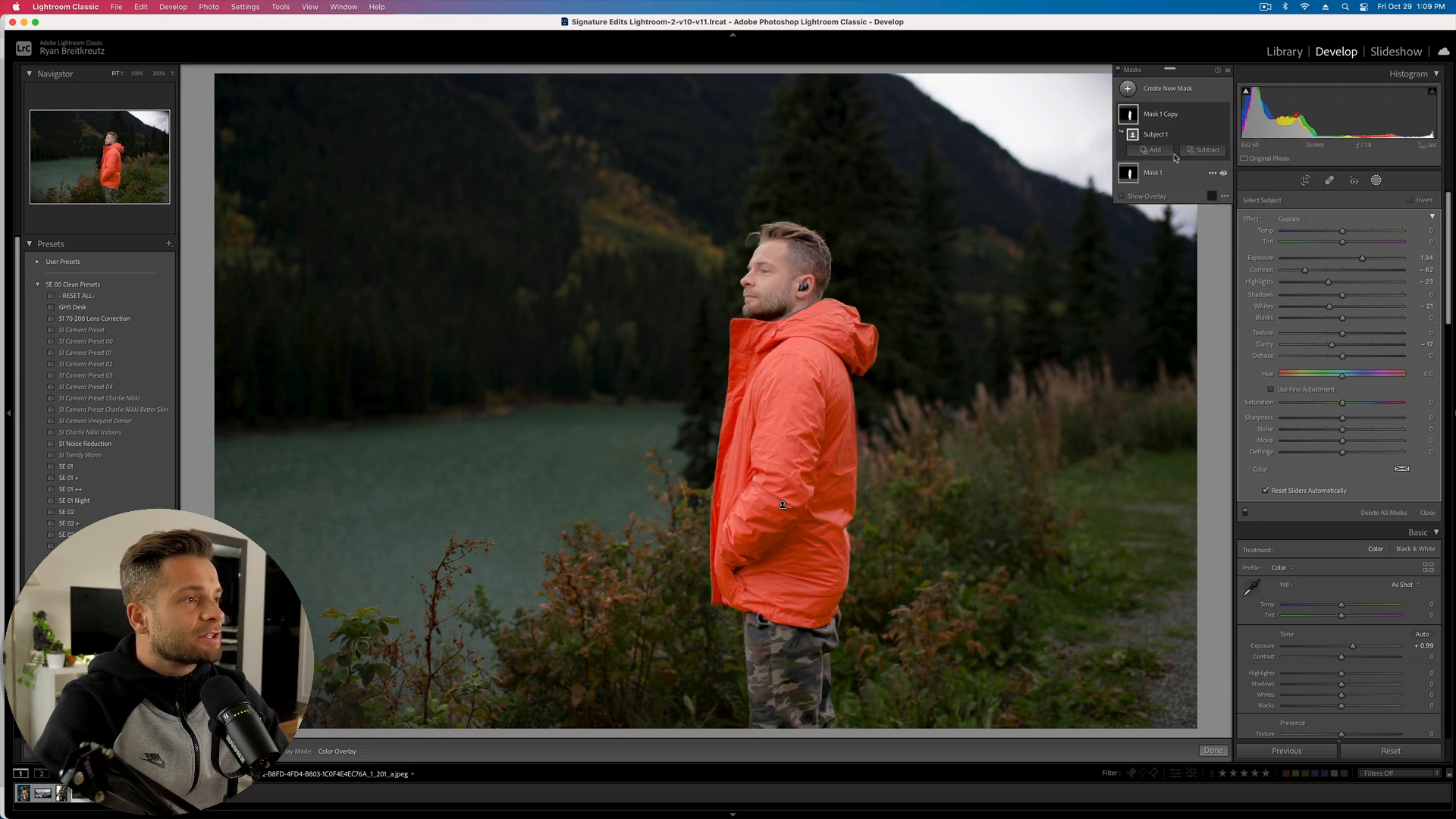
pyautogui.doubleClick(1169, 116)
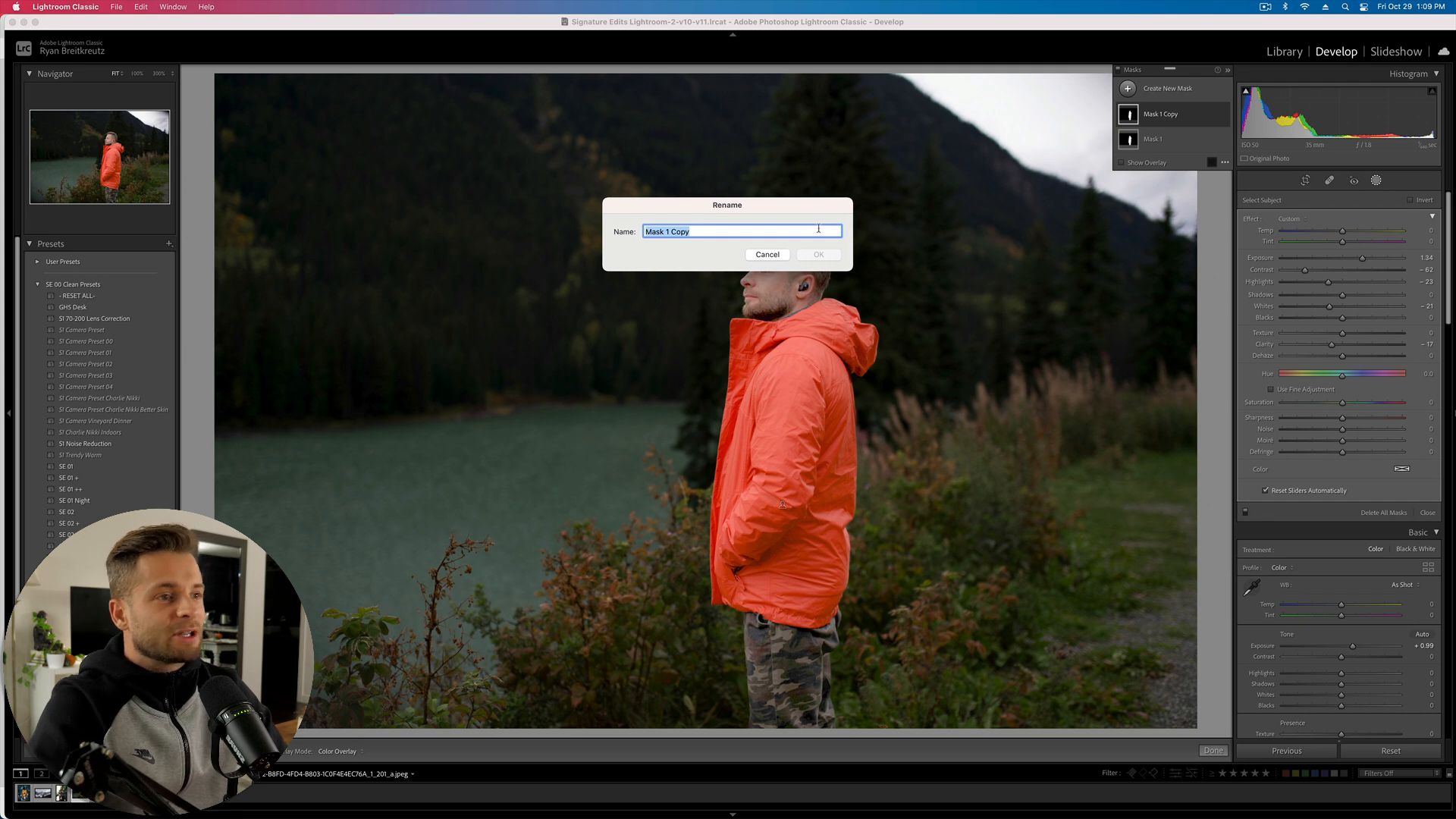
pyautogui.write('Backgroun')
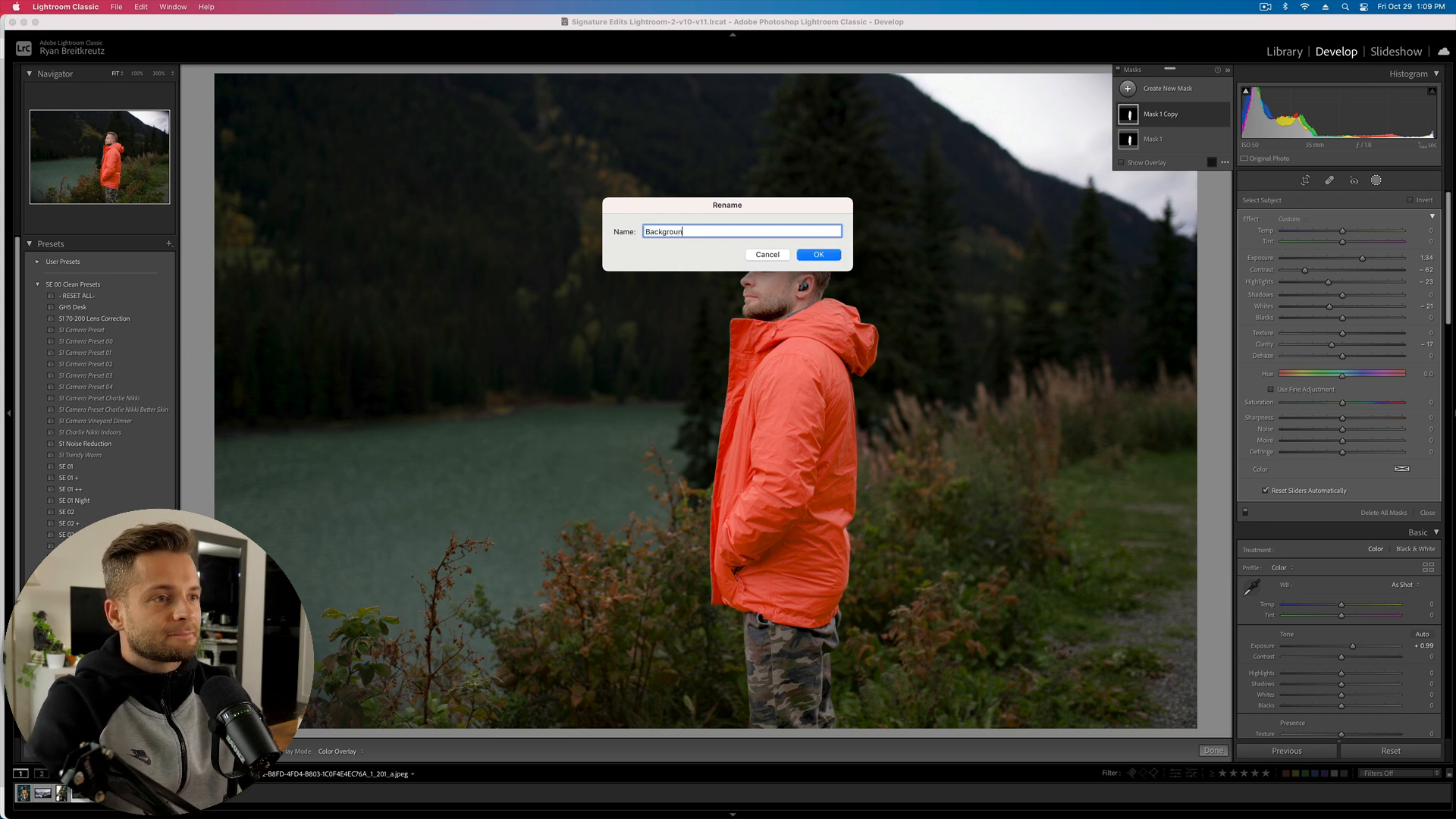
pyautogui.write('d')
pyautogui.press('Return')
pyautogui.doubleClick(1150, 141)
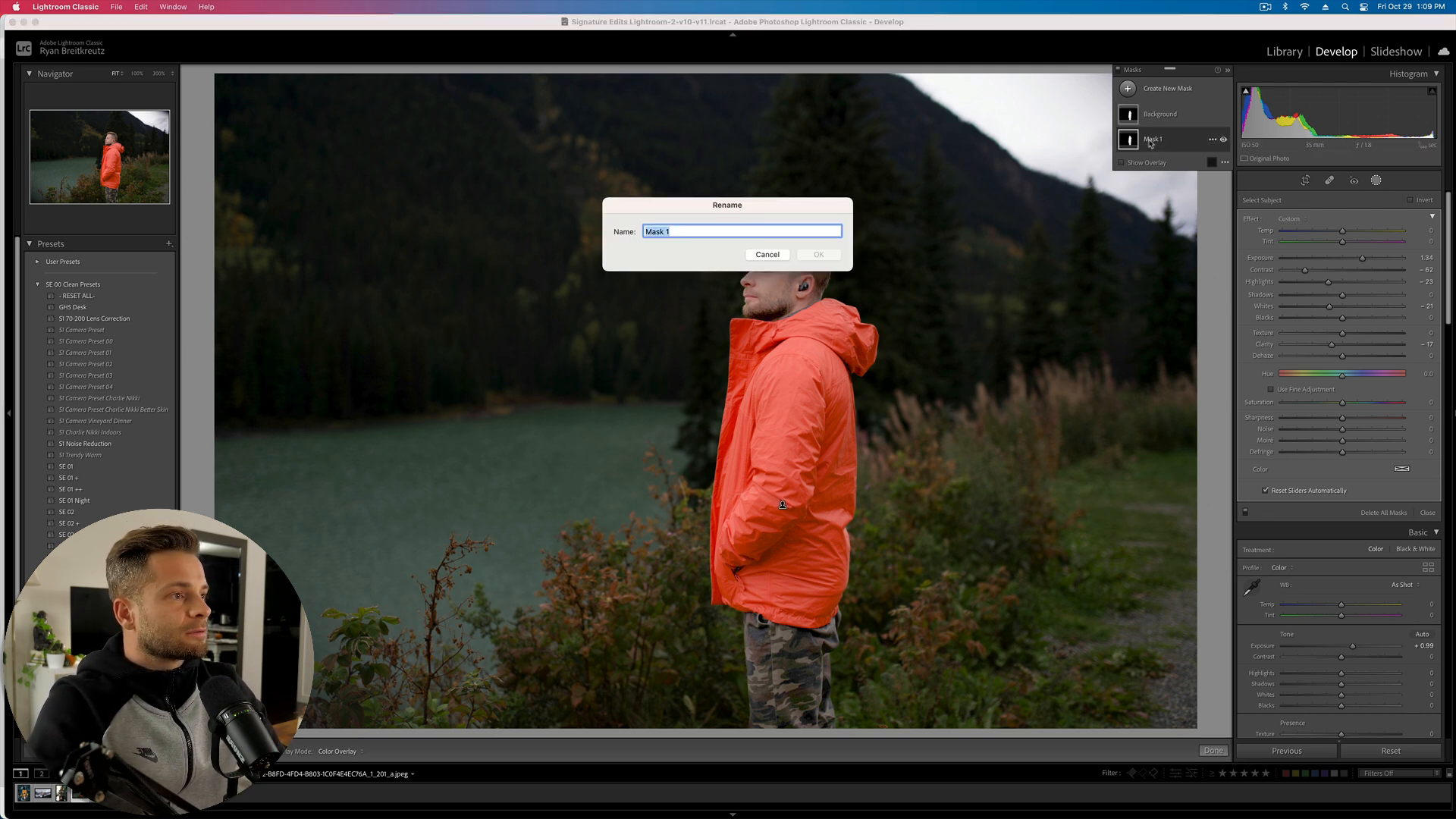
pyautogui.write('Ryan')
pyautogui.press('Return')
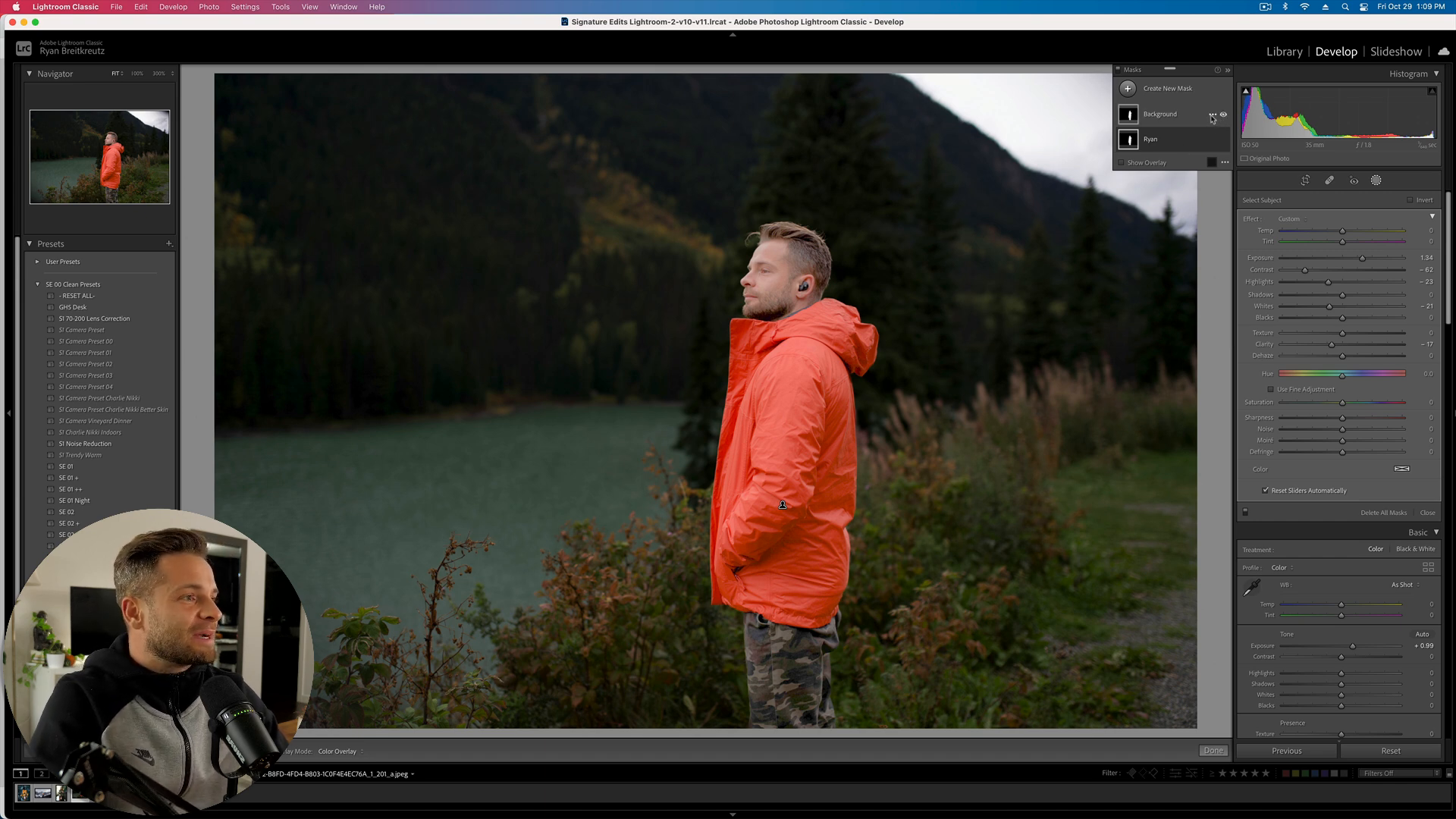
# - Darken the Background mask: Exposure -1.26, Contrast 43, Whites 33, Blacks -22, Texture 21, Dehaze 18
pyautogui.click(1186, 117)
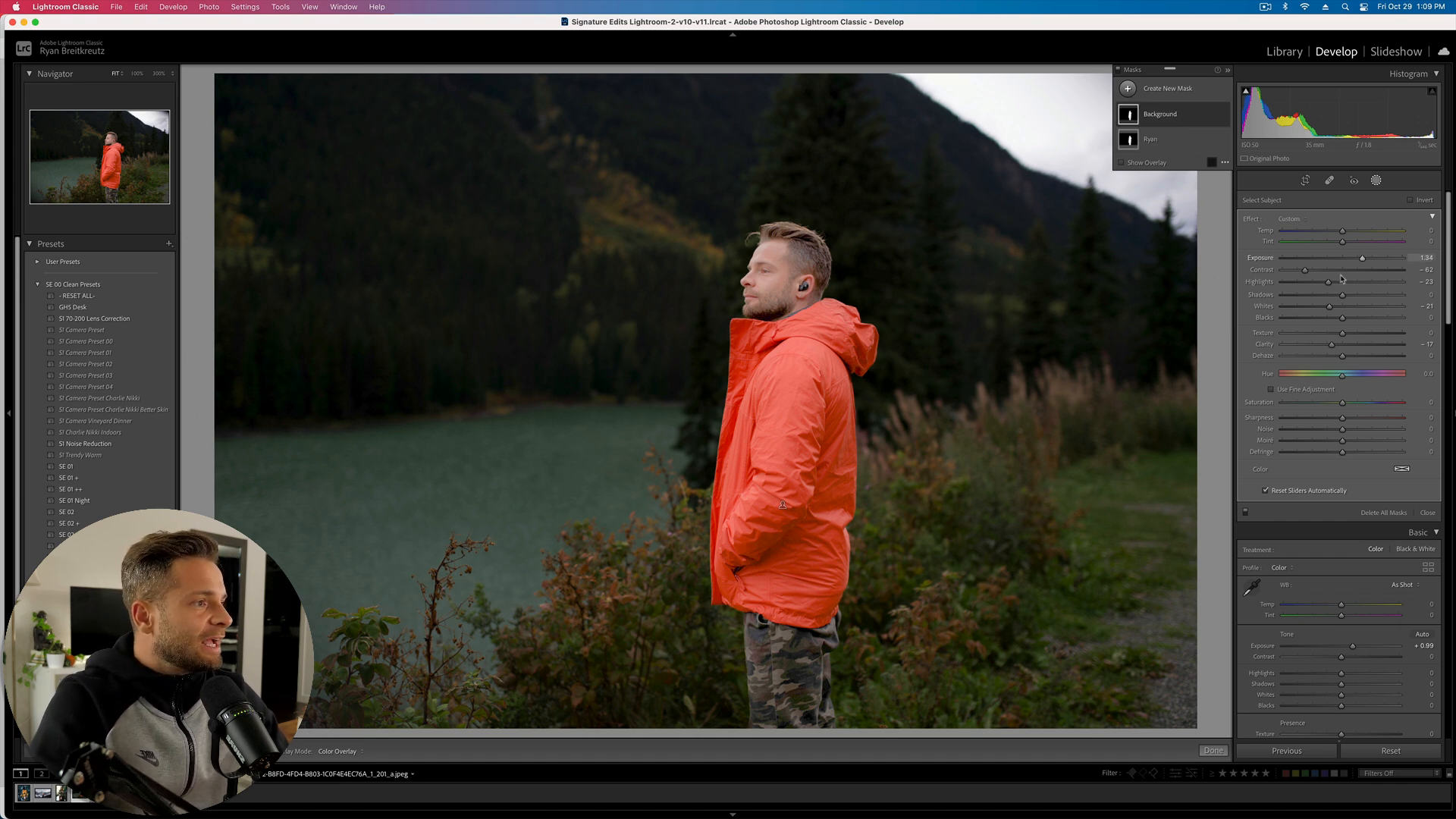
pyautogui.moveTo(1353, 260); pyautogui.dragTo(1324, 261)
pyautogui.click(1368, 270)
pyautogui.click(1354, 282)
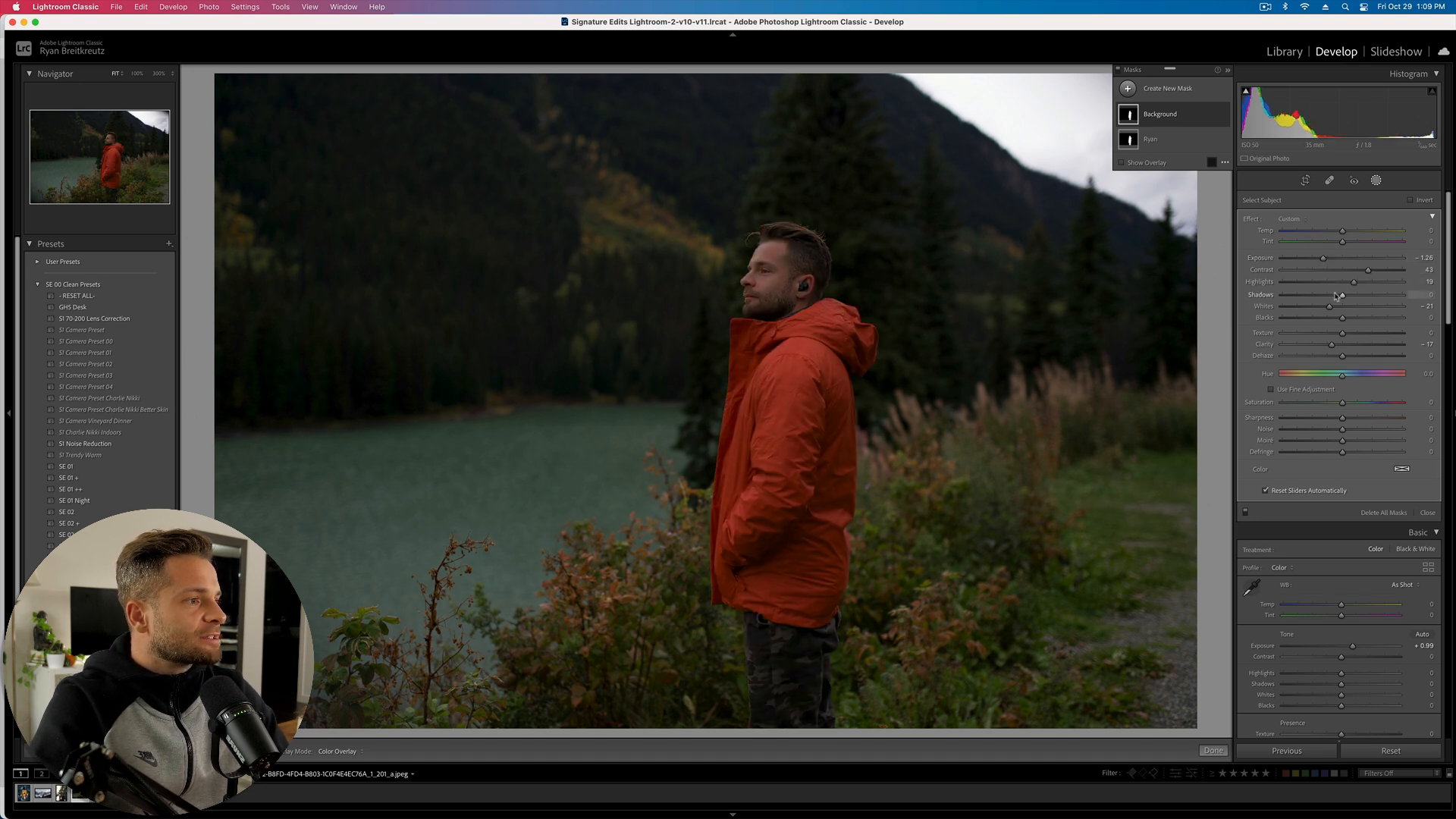
pyautogui.click(1362, 307)
pyautogui.click(1328, 319)
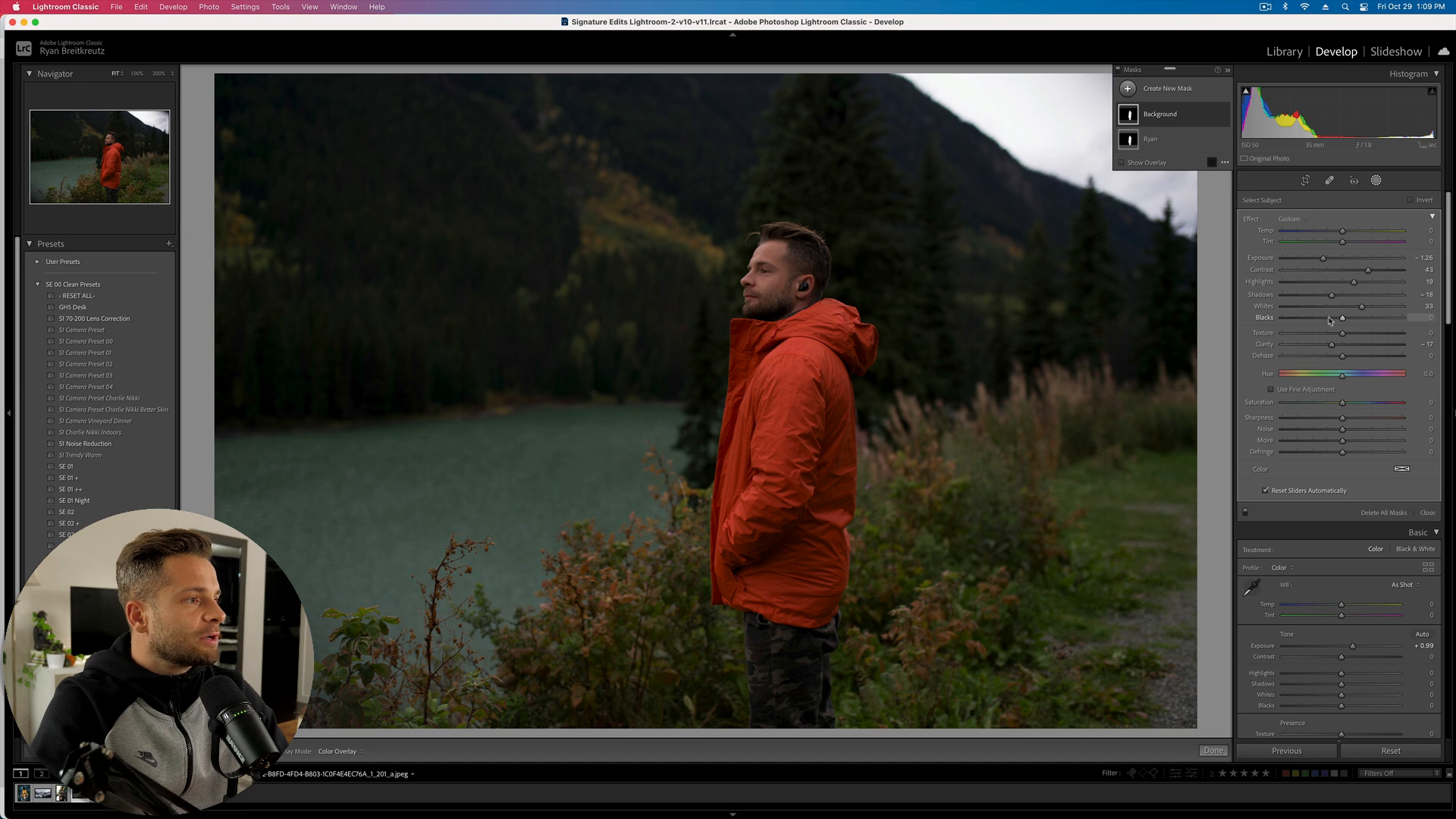
pyautogui.moveTo(1344, 334); pyautogui.dragTo(1354, 334)
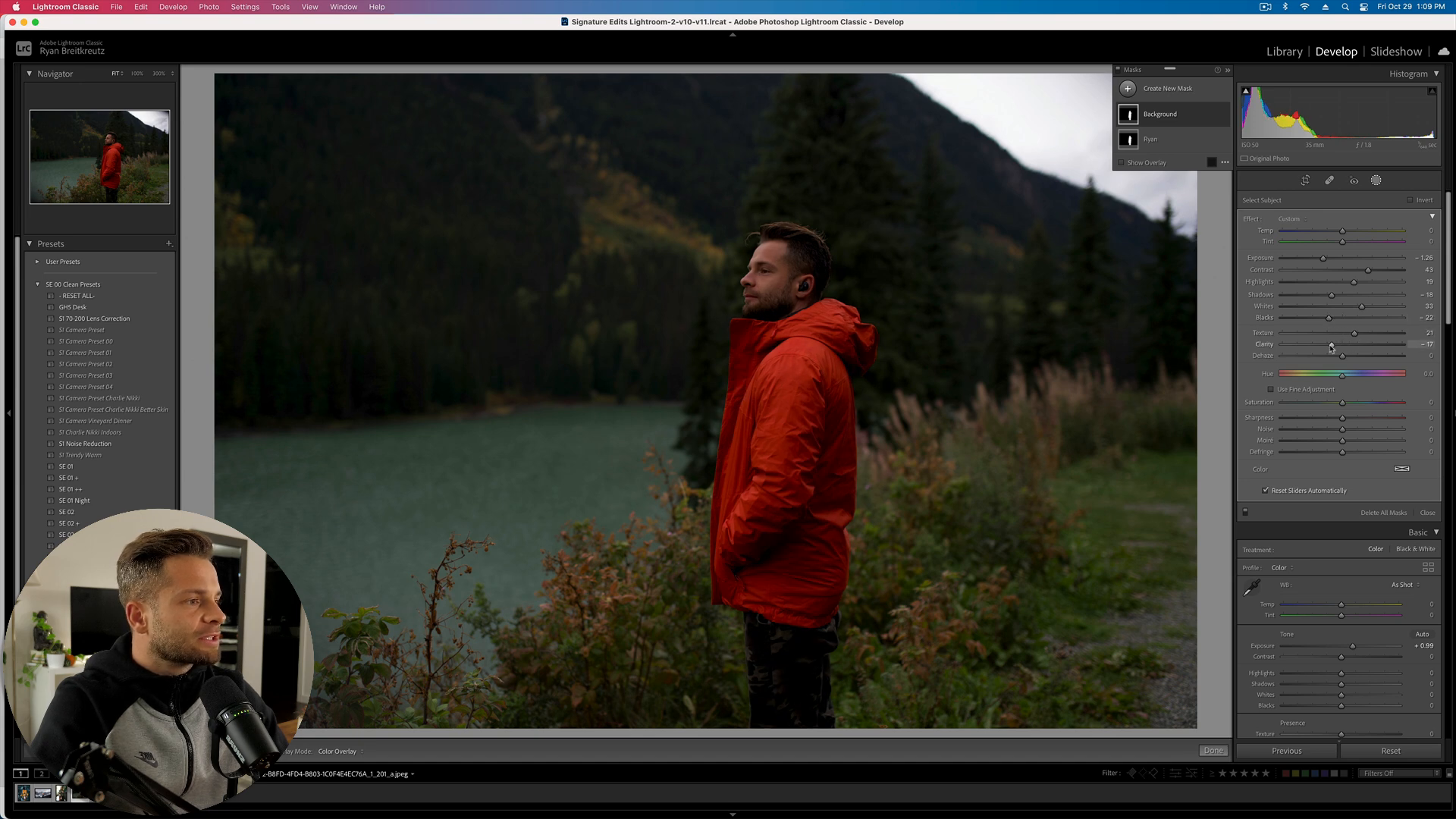
pyautogui.moveTo(1332, 361)
pyautogui.mouseDown()
pyautogui.moveTo(1320, 361)
pyautogui.moveTo(1388, 361)
pyautogui.moveTo(1336, 360)
pyautogui.moveTo(1354, 361)
pyautogui.mouseUp()
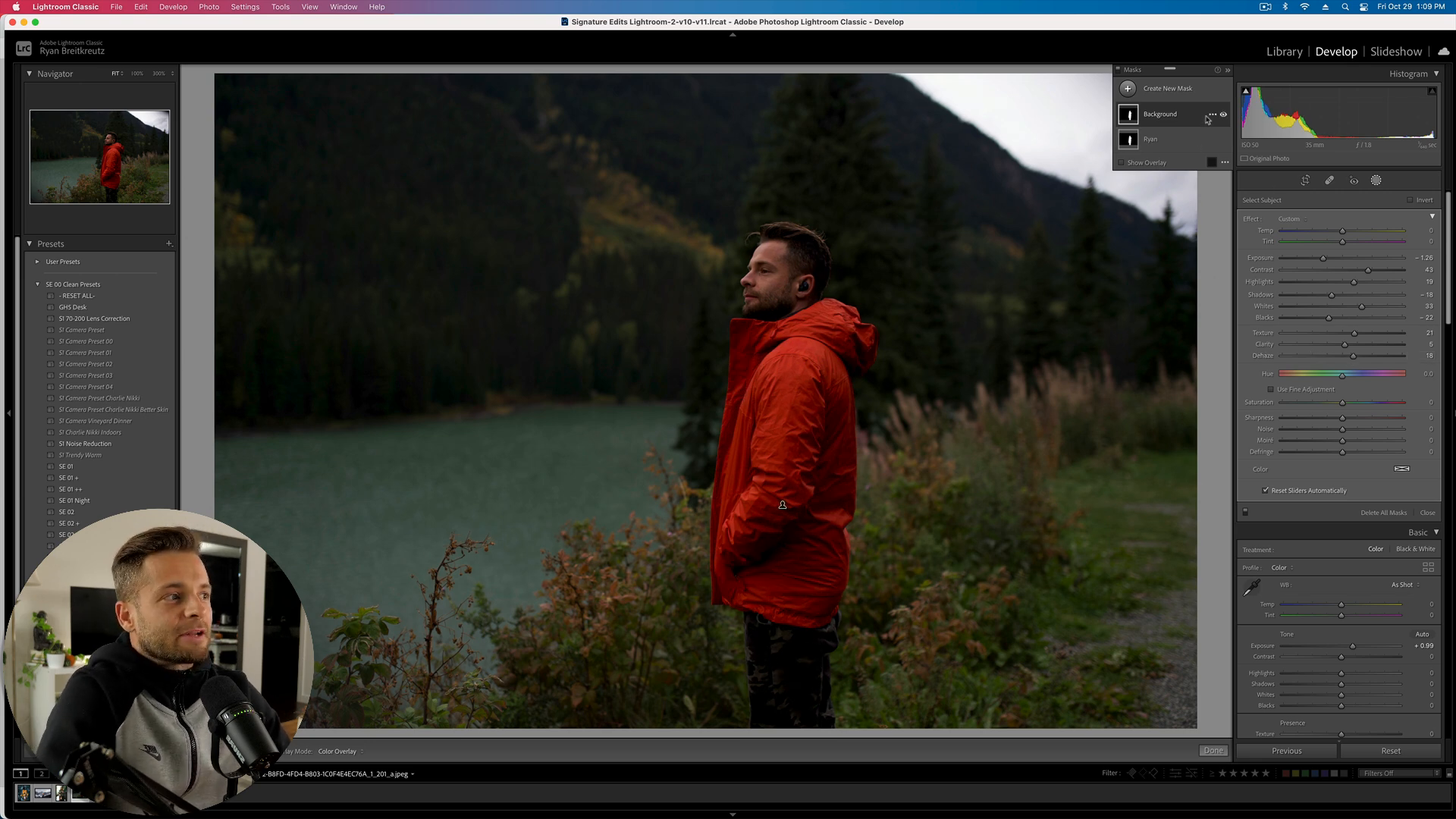
pyautogui.click(1213, 115)
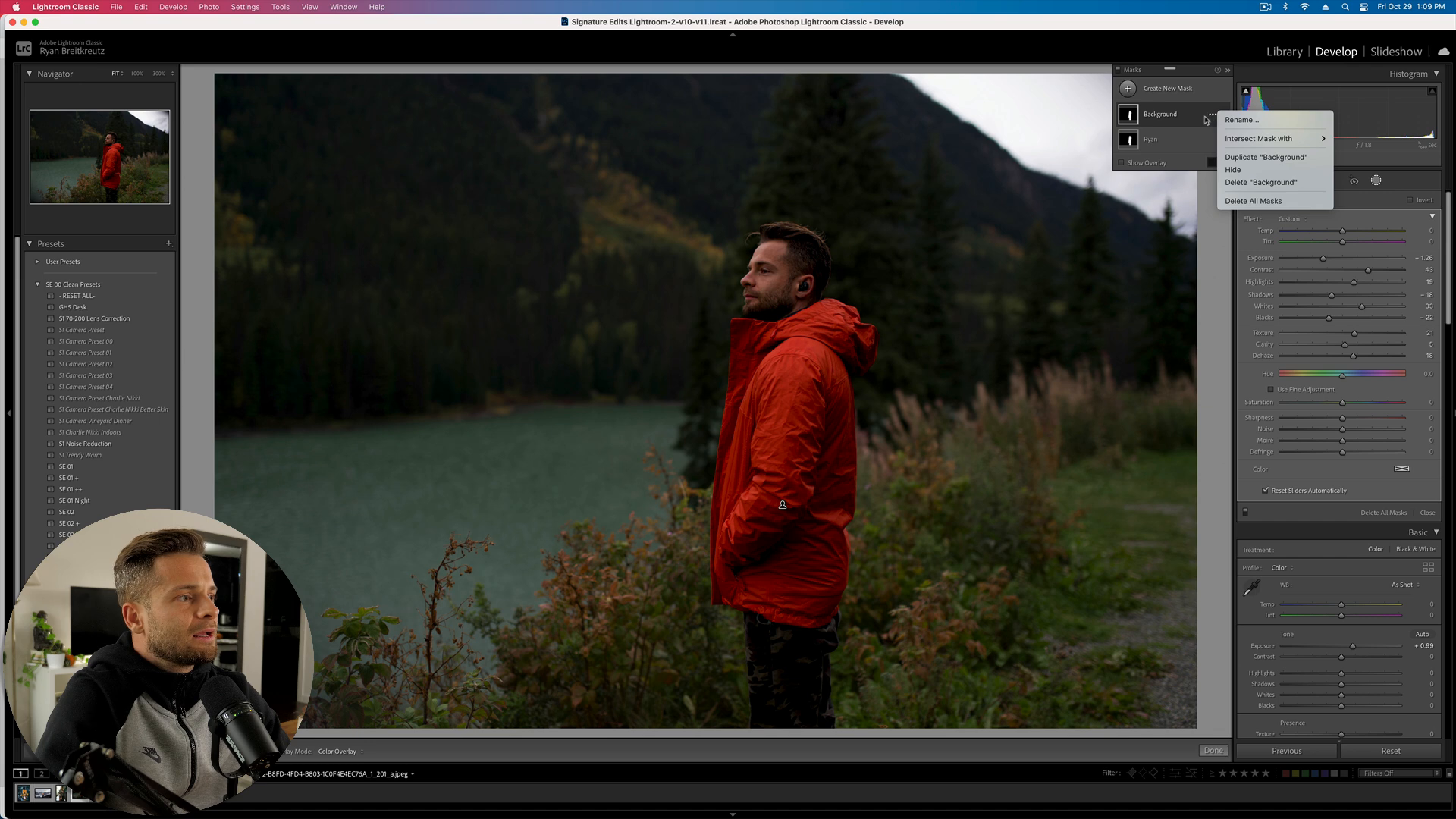
pyautogui.moveTo(1258, 139)
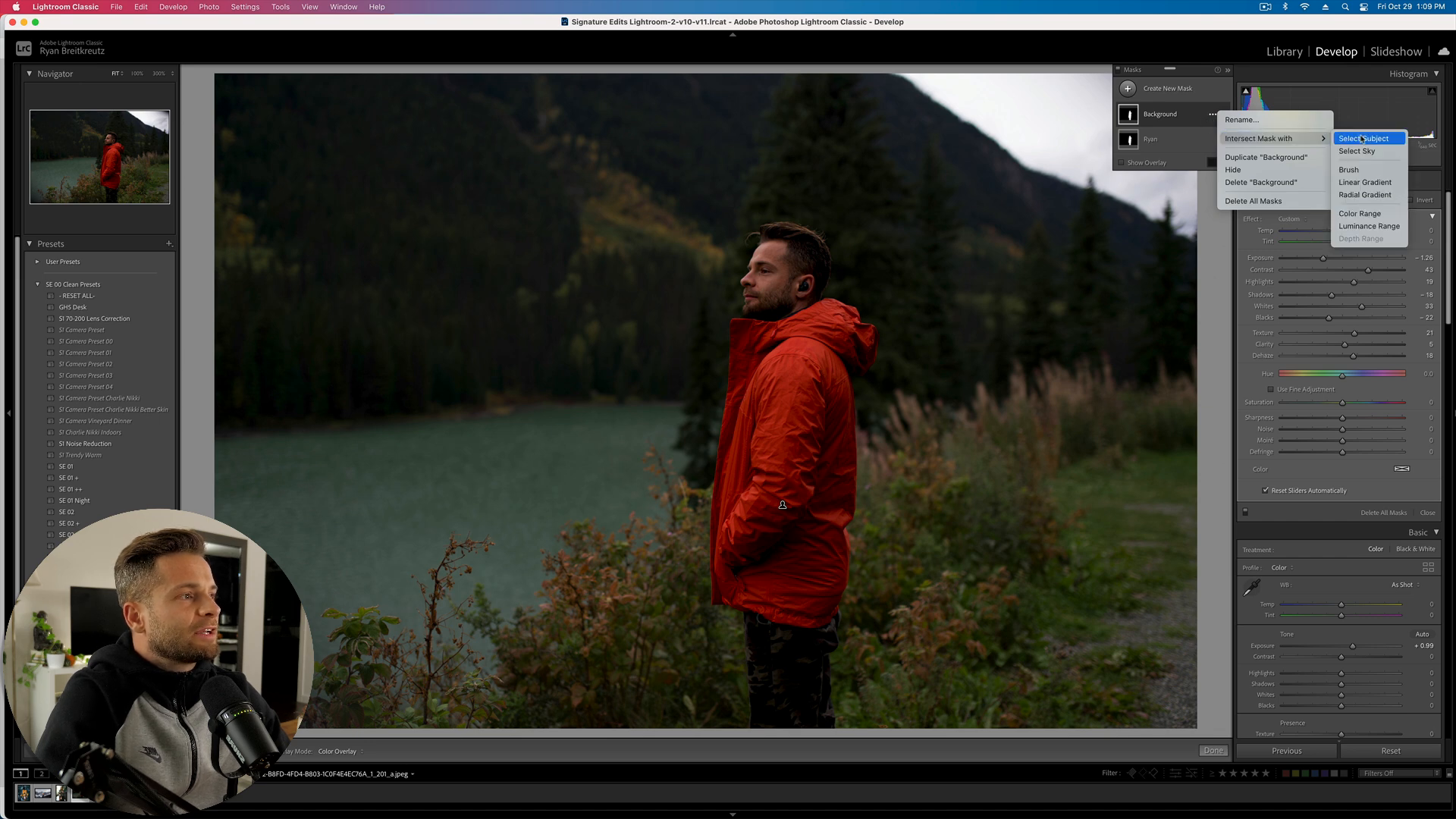
pyautogui.click(1161, 118)
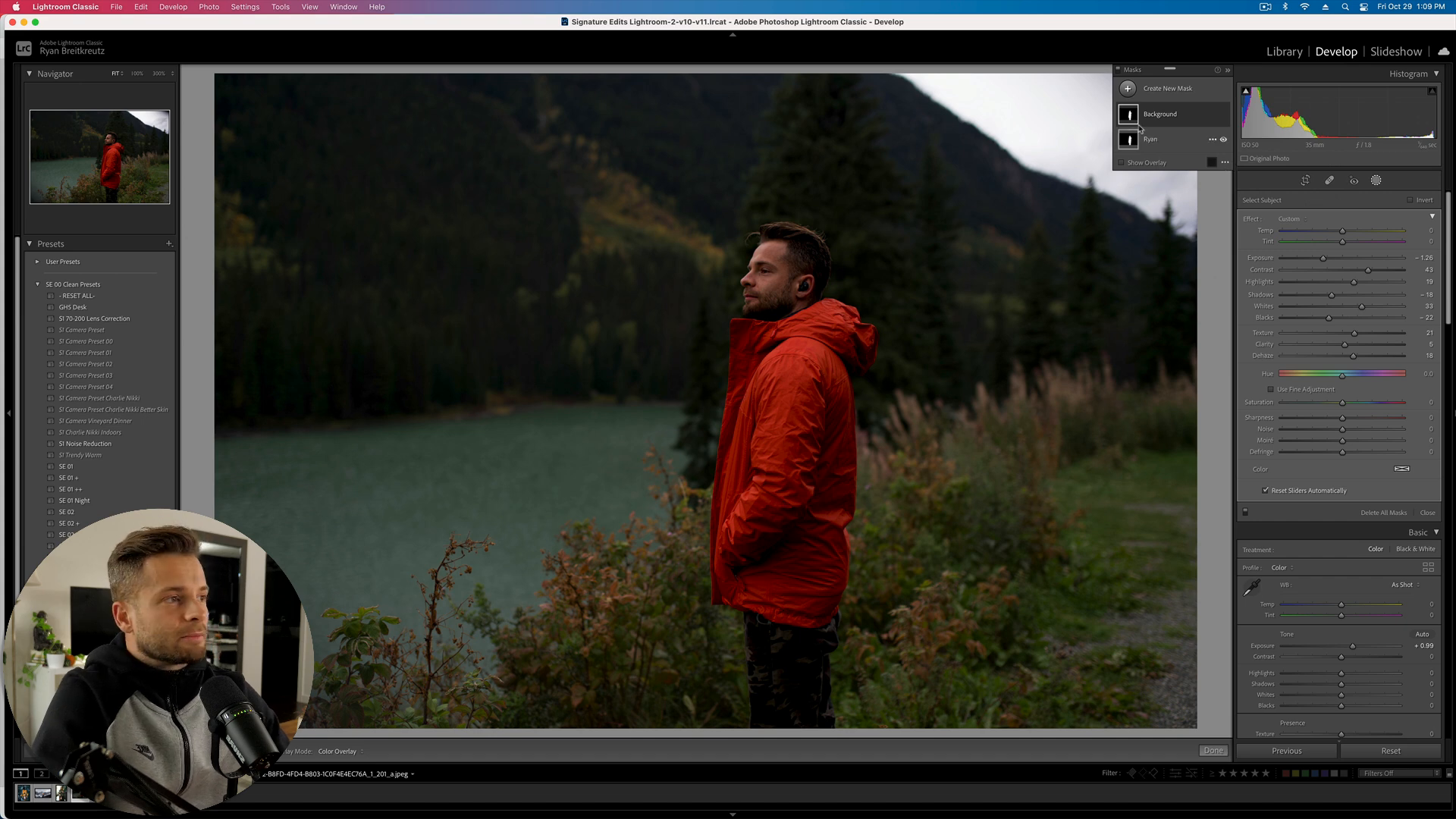
pyautogui.click(1222, 163)
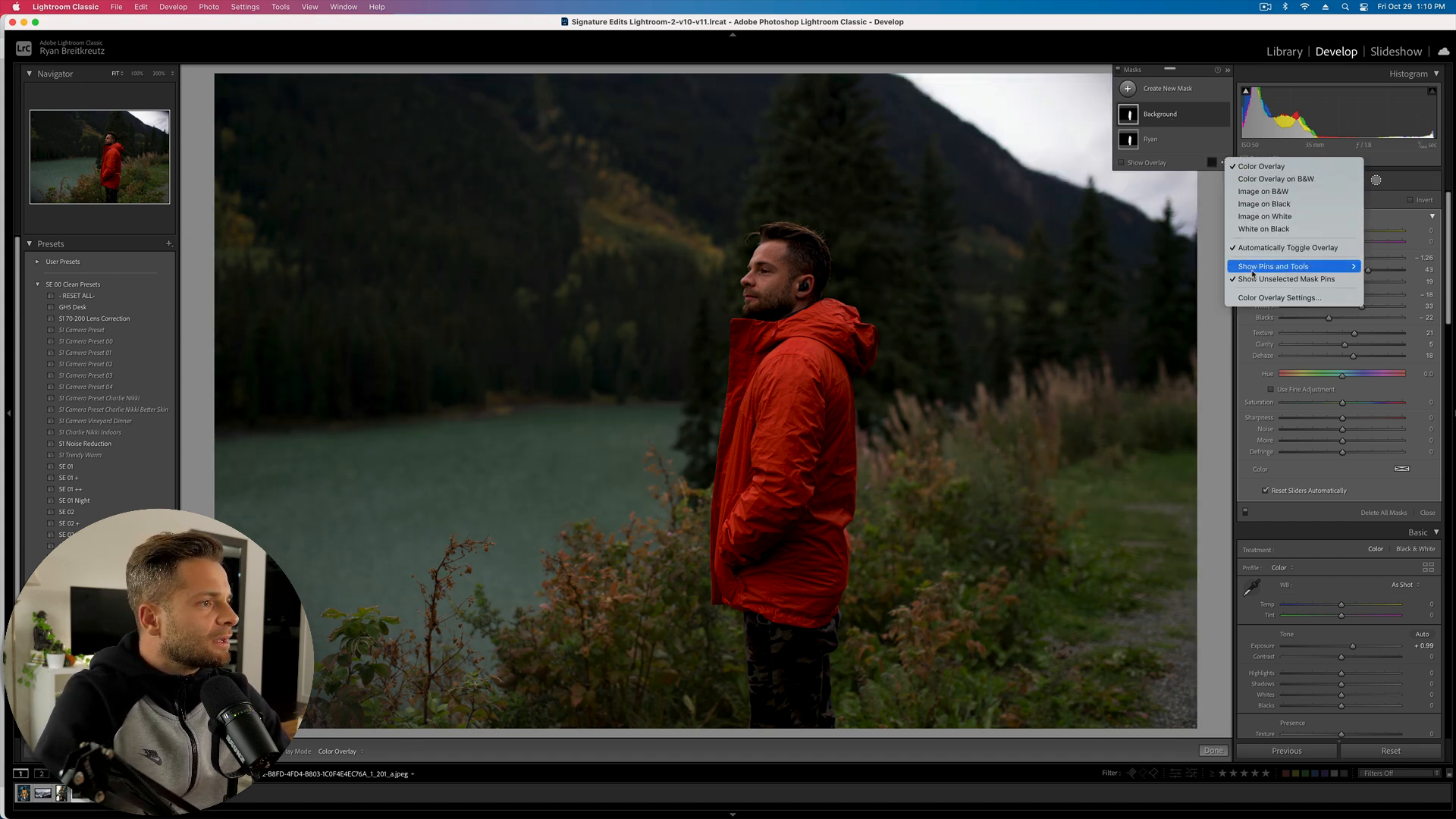
pyautogui.click(1153, 132)
pyautogui.click(1151, 115)
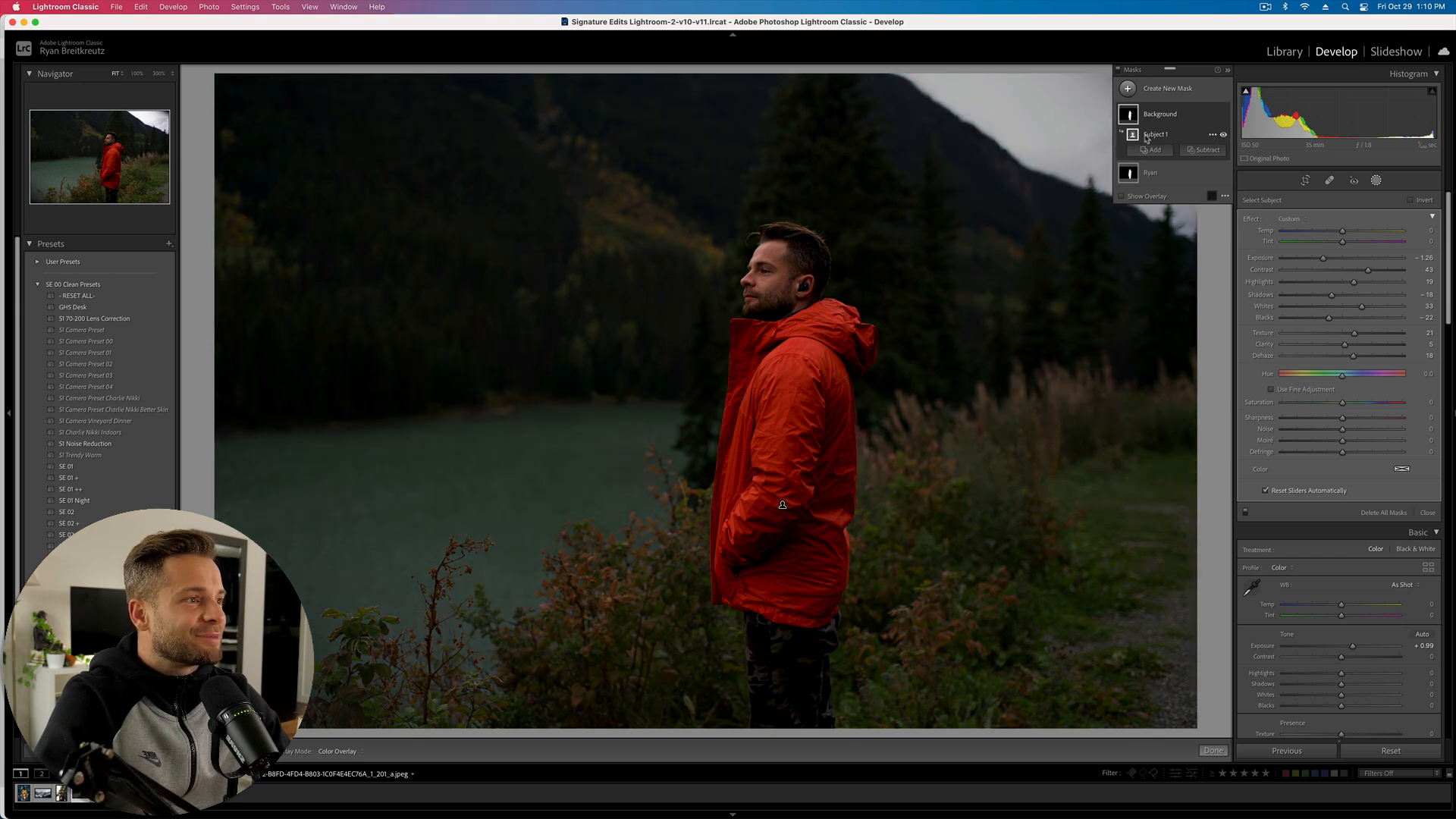
pyautogui.click(1210, 135)
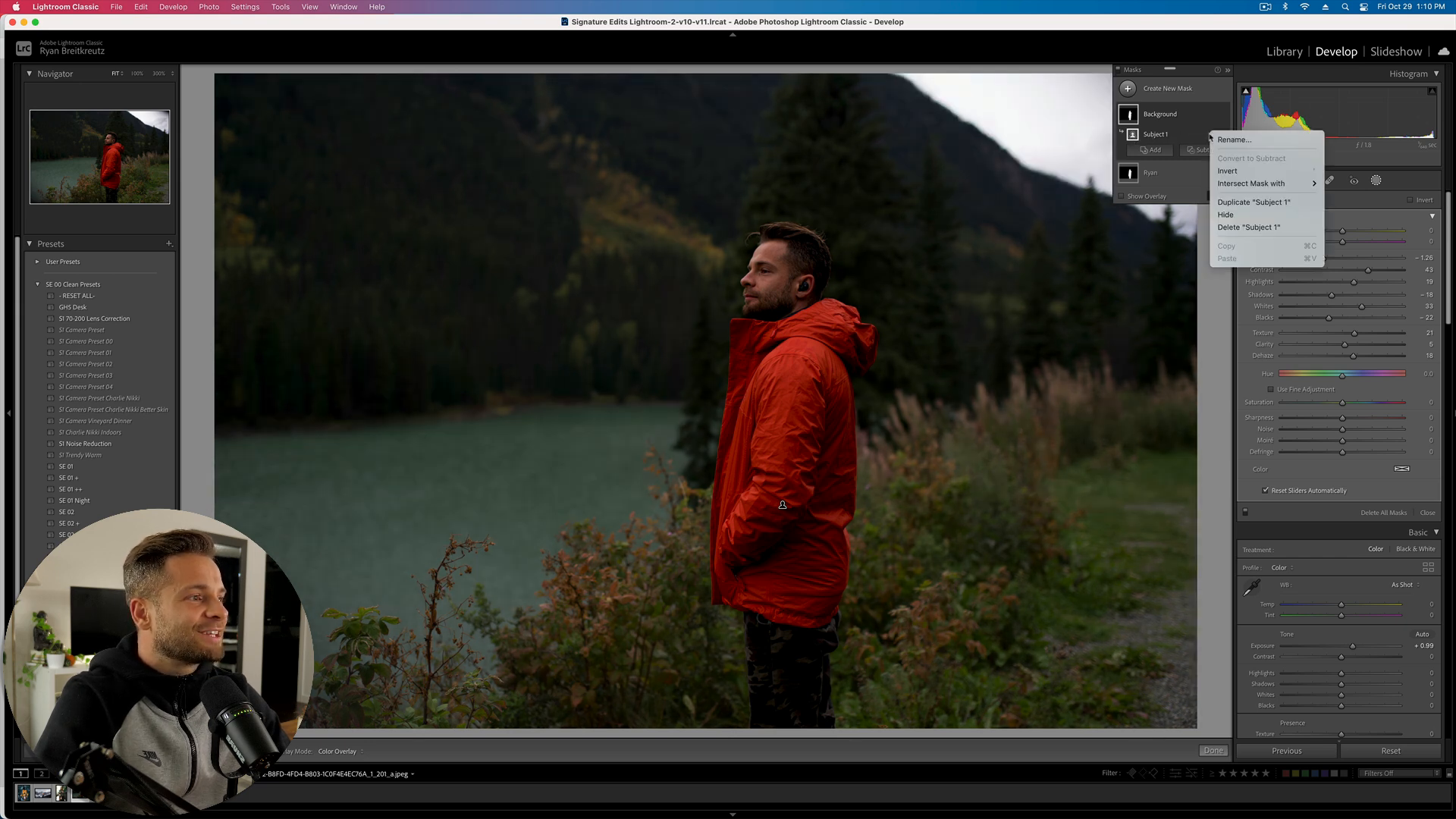
pyautogui.click(1243, 171)
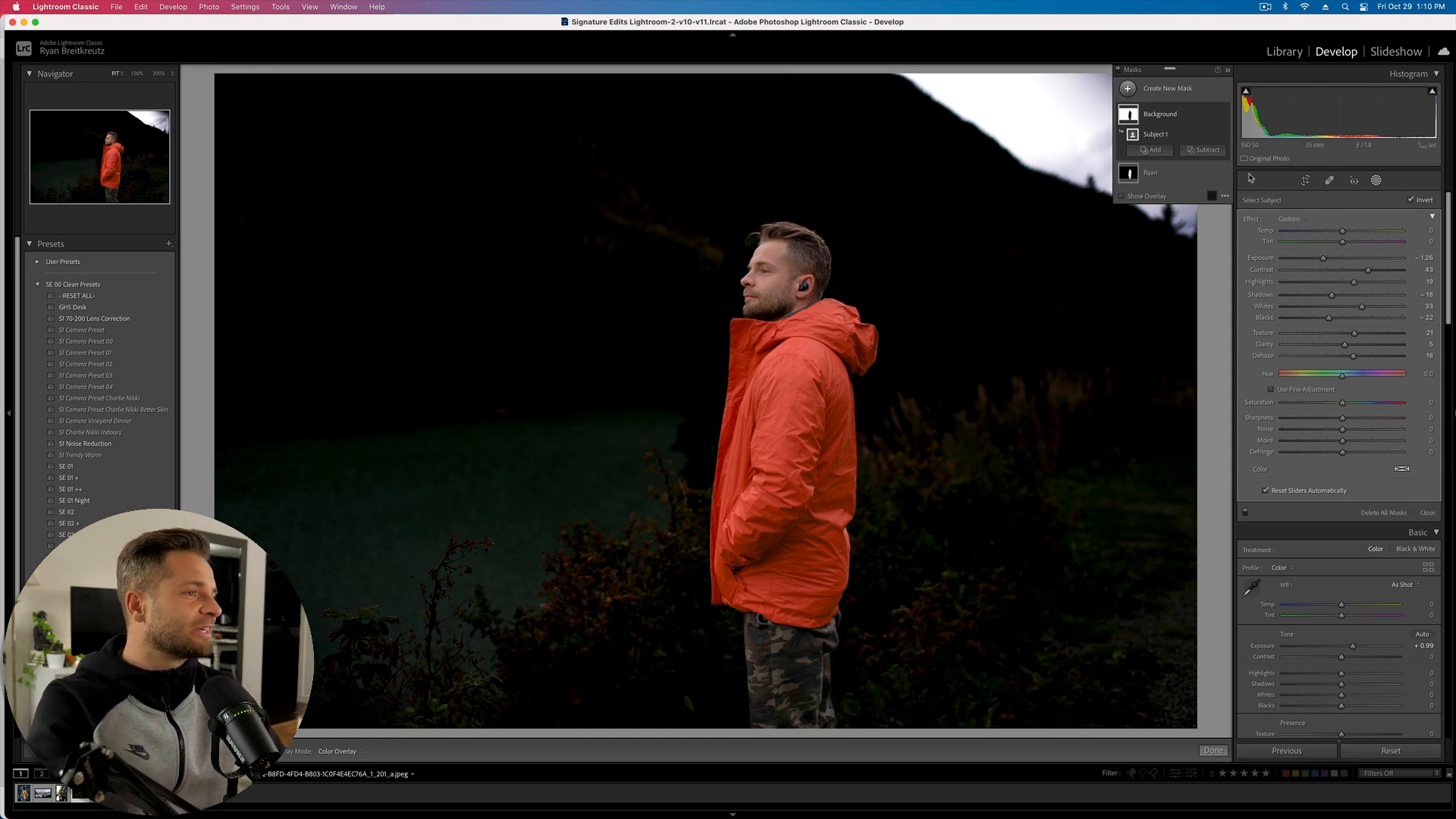
pyautogui.click(1213, 113)
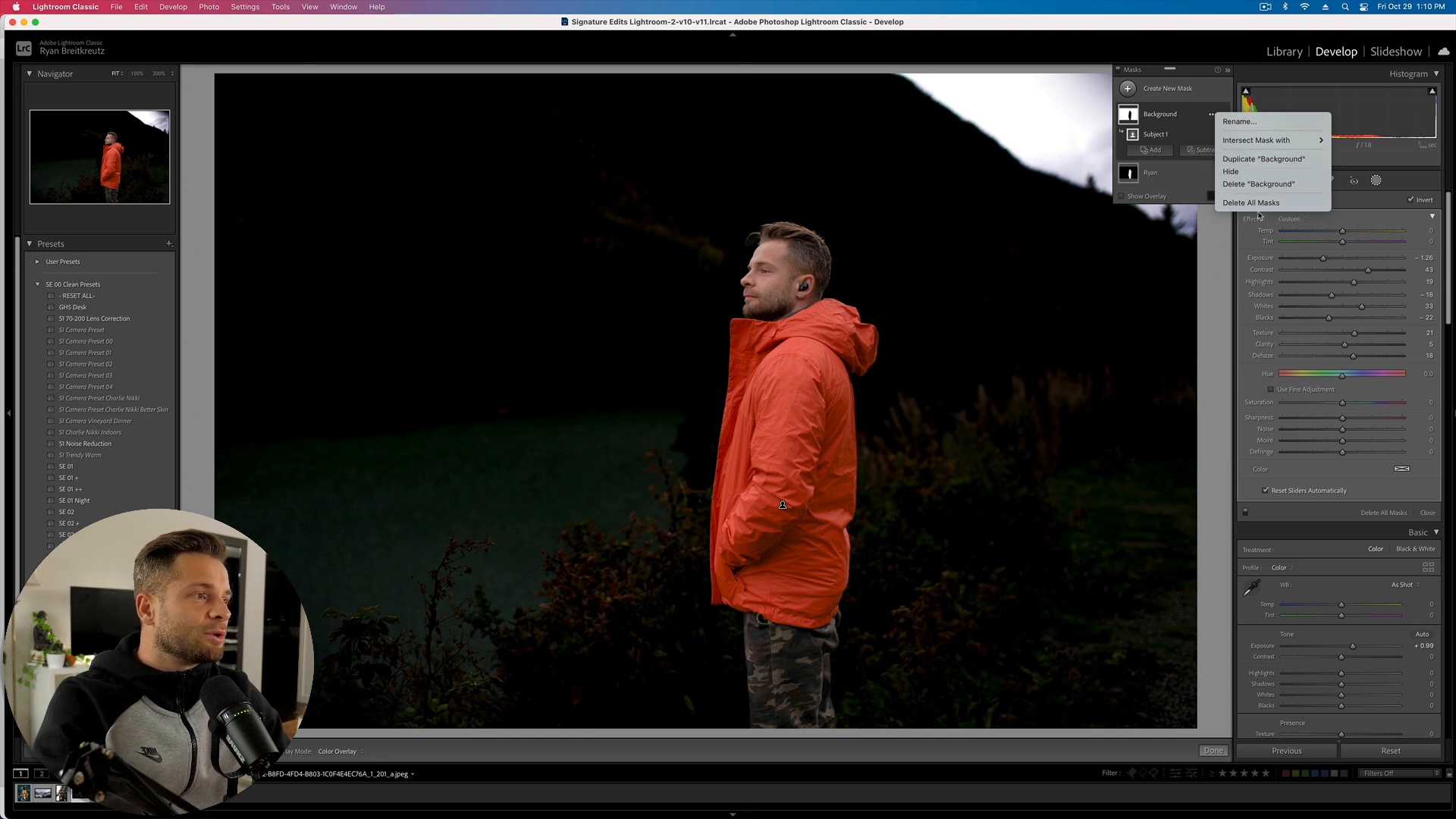
pyautogui.click(1166, 112)
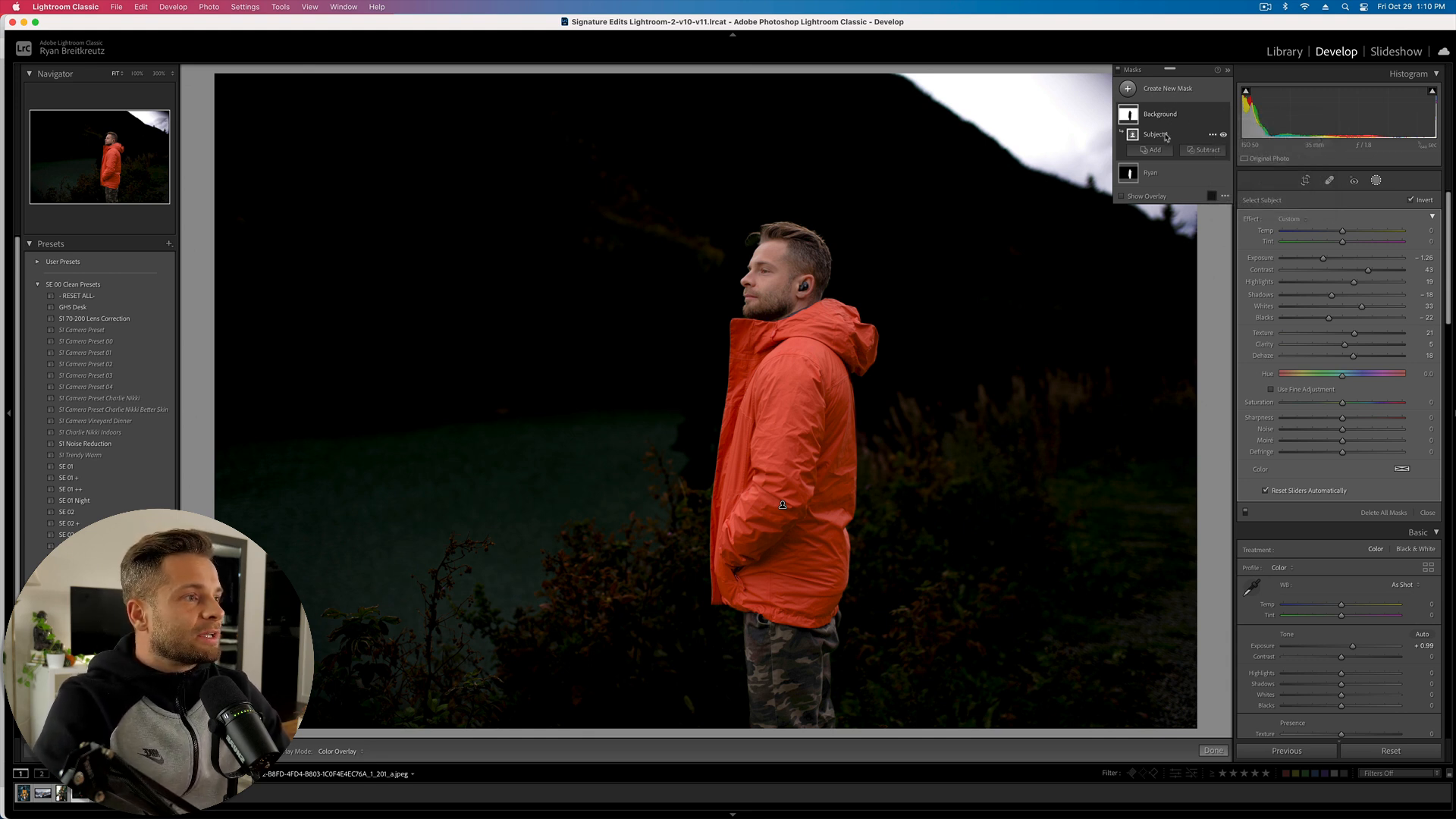
pyautogui.click(1212, 135)
pyautogui.click(1157, 141)
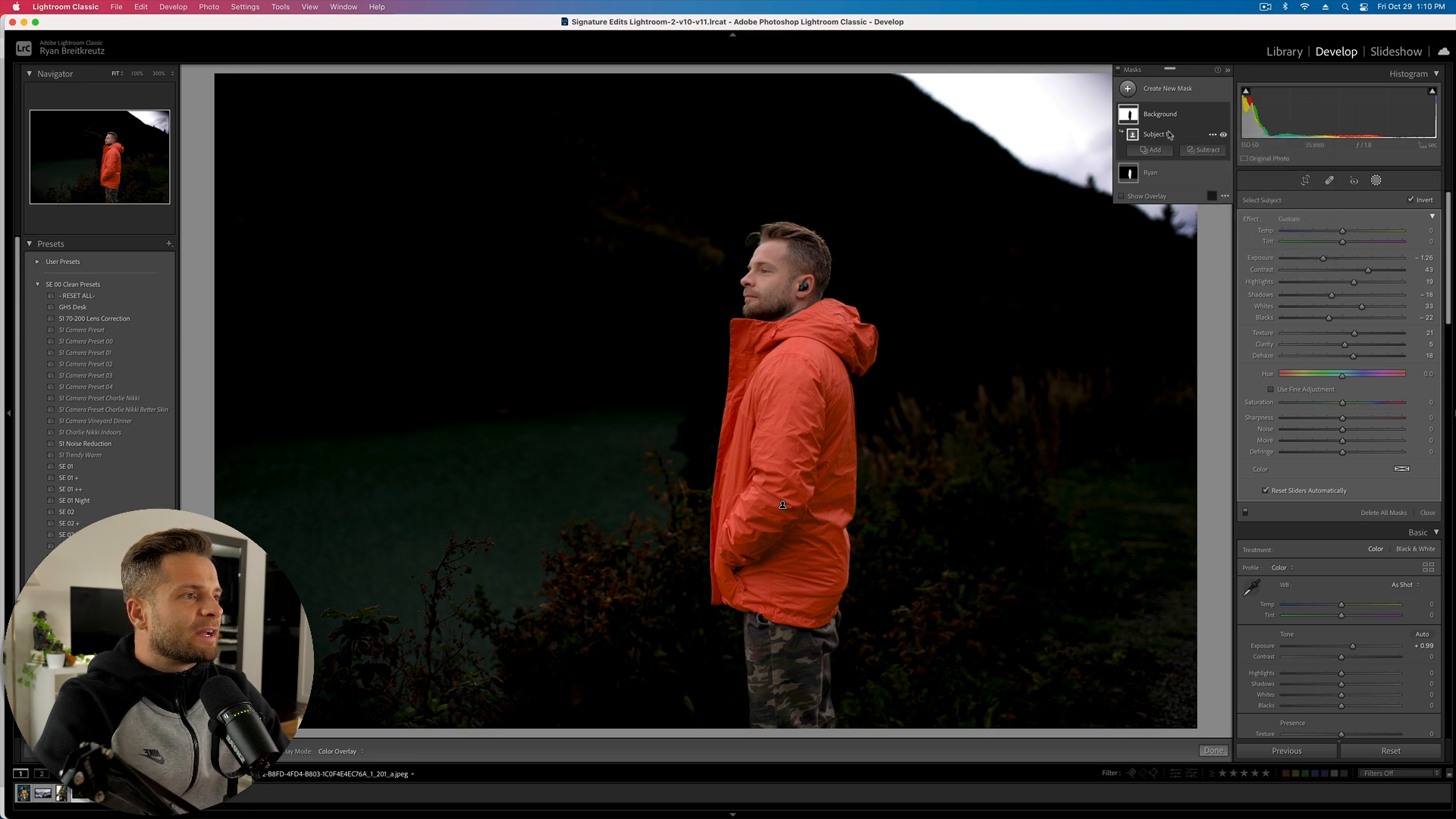
pyautogui.click(1213, 134)
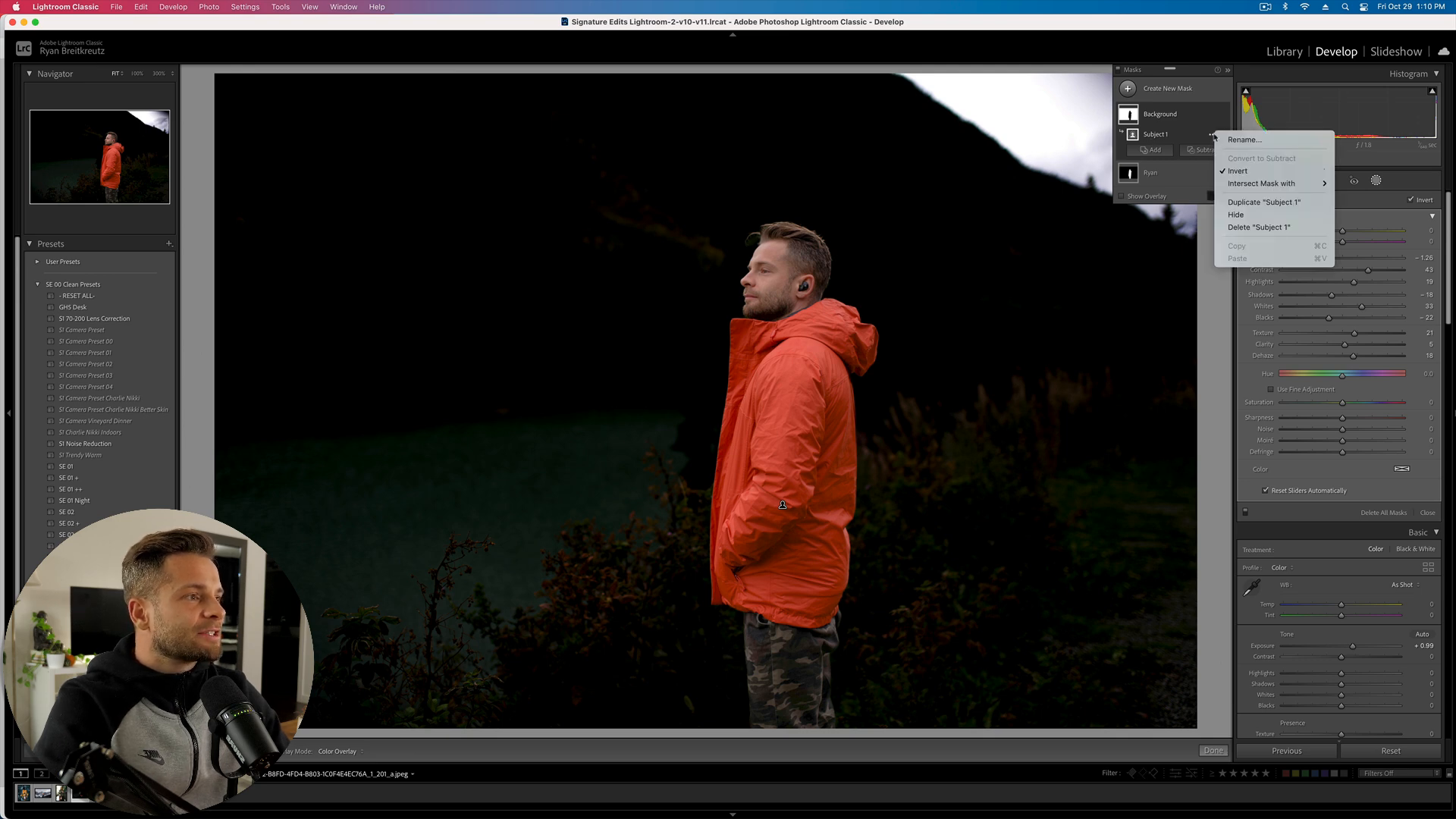
pyautogui.click(1261, 172)
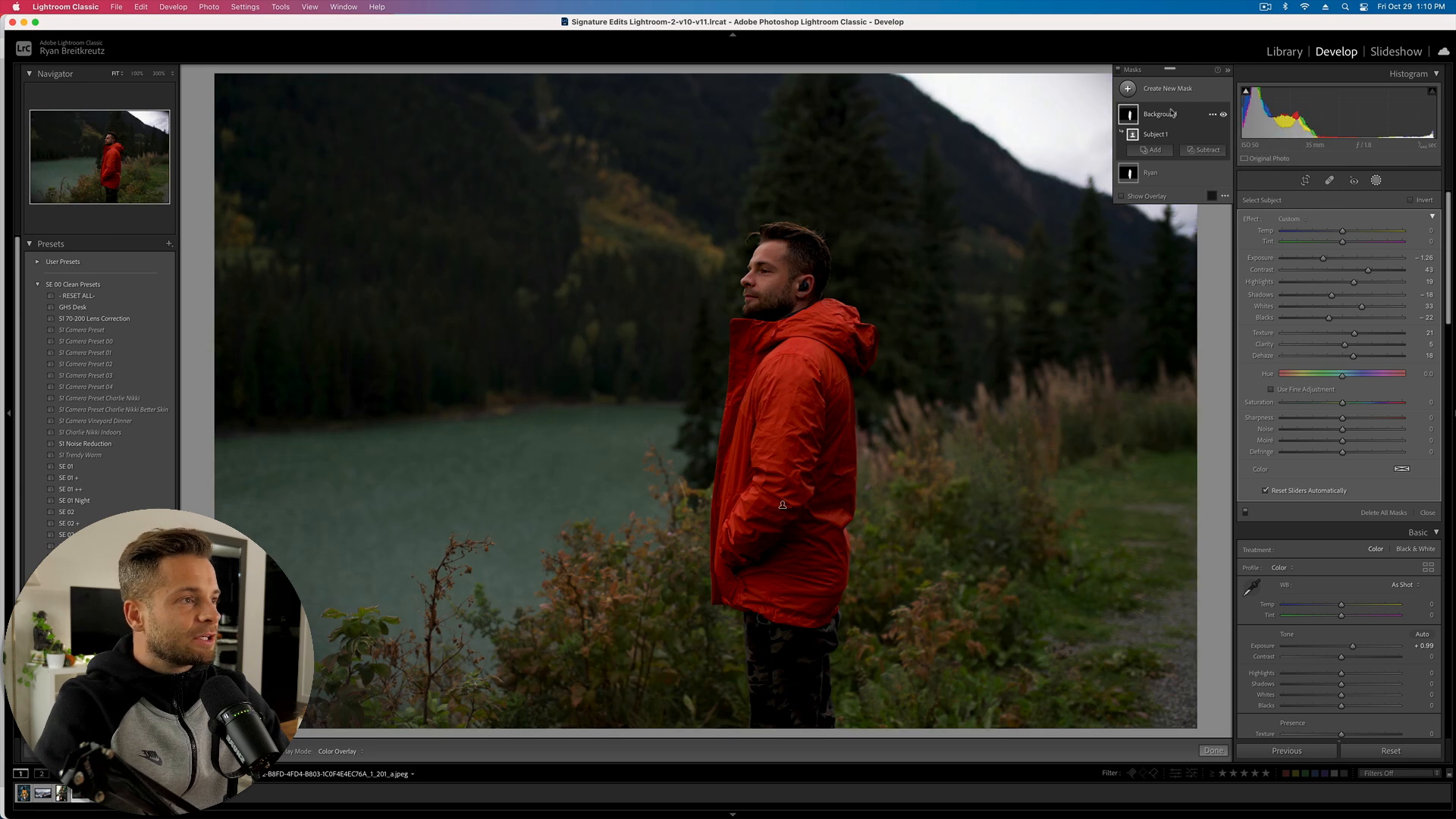
# - Re-invert the Background mask and set Exposure -4.00, Contrast 100, Blacks -100
pyautogui.press("'")
pyautogui.press("'")
pyautogui.press("'")
pyautogui.press("'")
pyautogui.press("'")
pyautogui.press("'")
pyautogui.press("'")
pyautogui.press("'")
pyautogui.press("'")
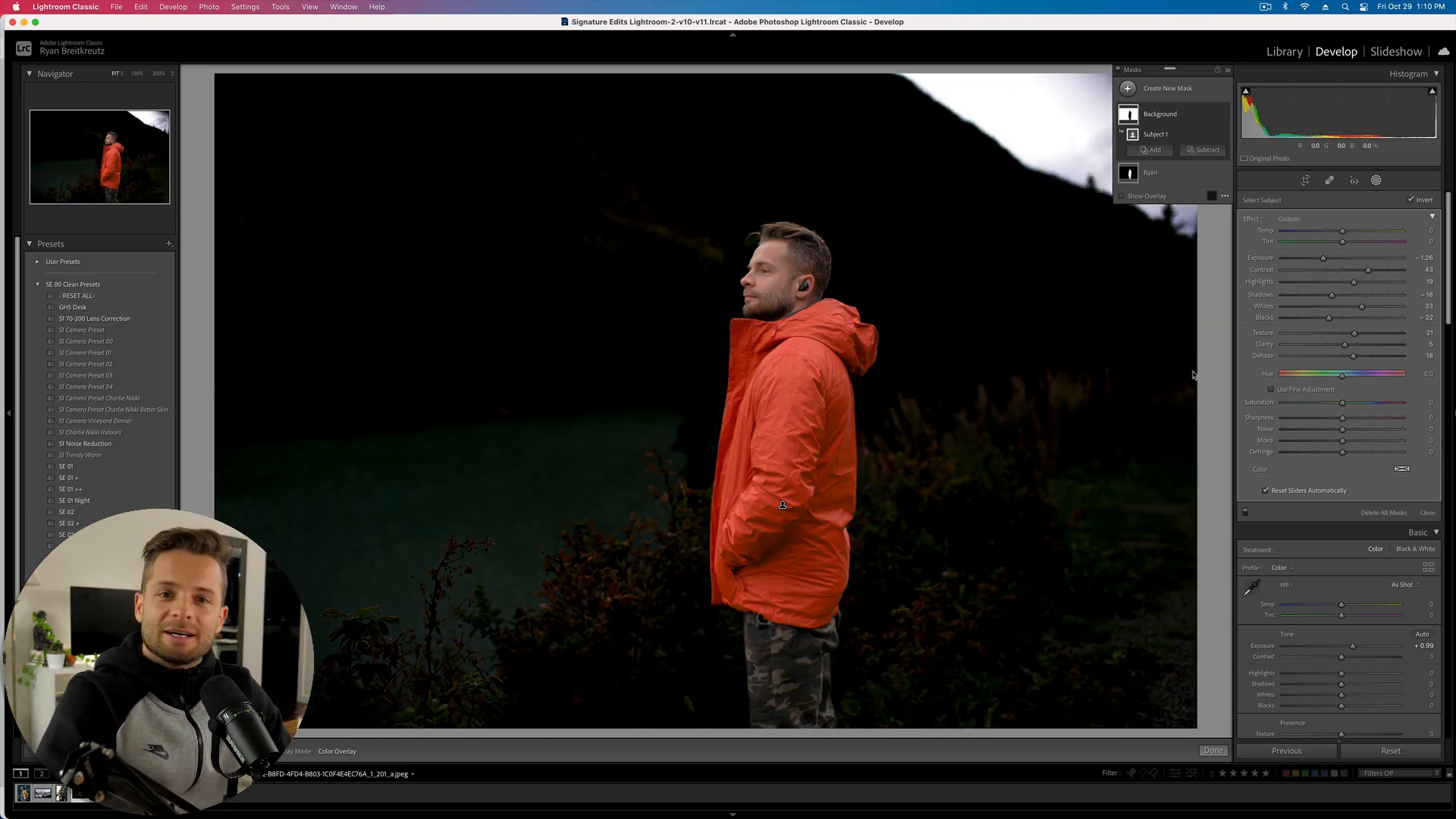
pyautogui.moveTo(1323, 258); pyautogui.dragTo(1255, 269)
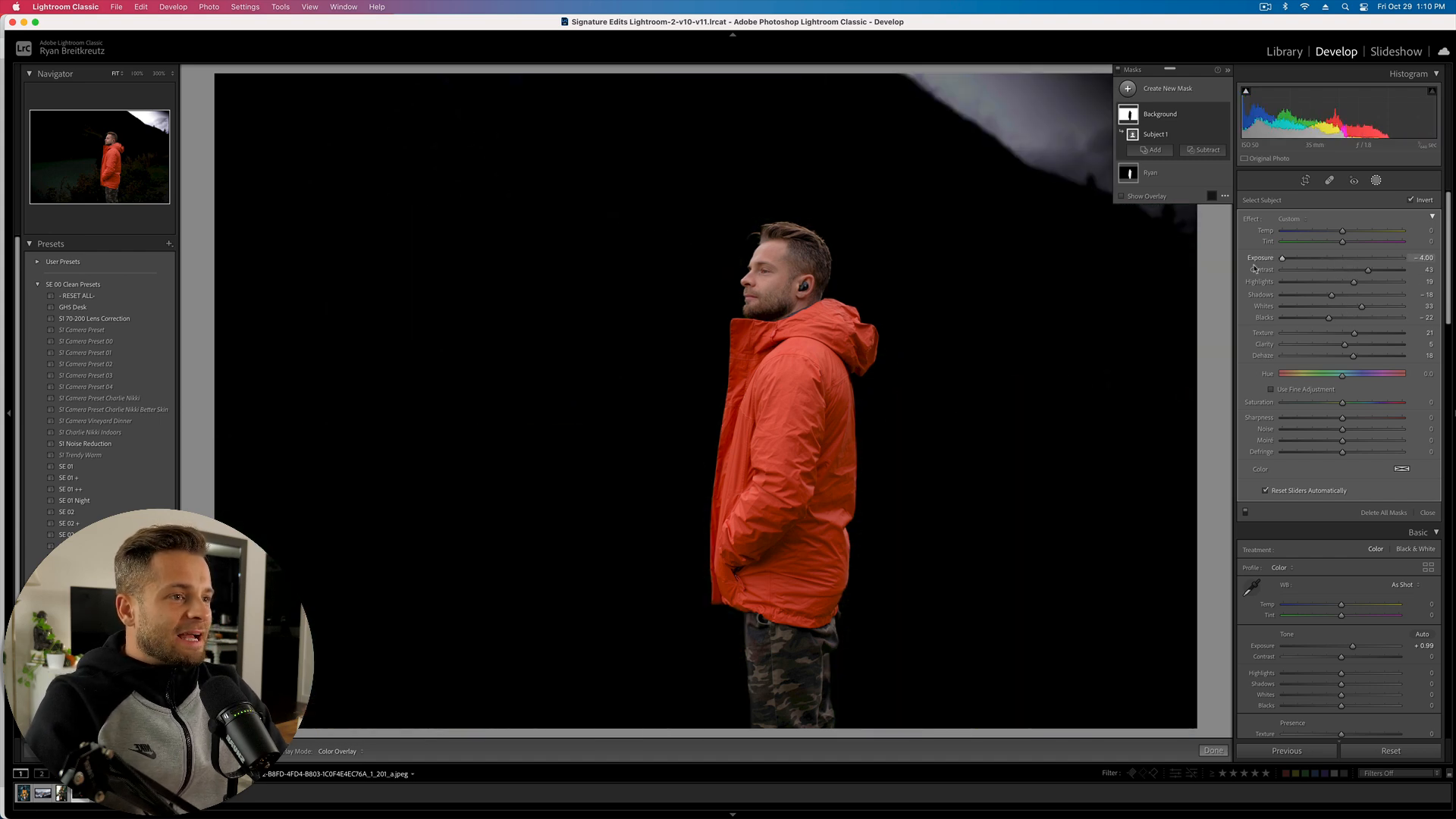
pyautogui.moveTo(1360, 271); pyautogui.dragTo(1421, 275)
pyautogui.moveTo(1328, 319); pyautogui.dragTo(1219, 301)
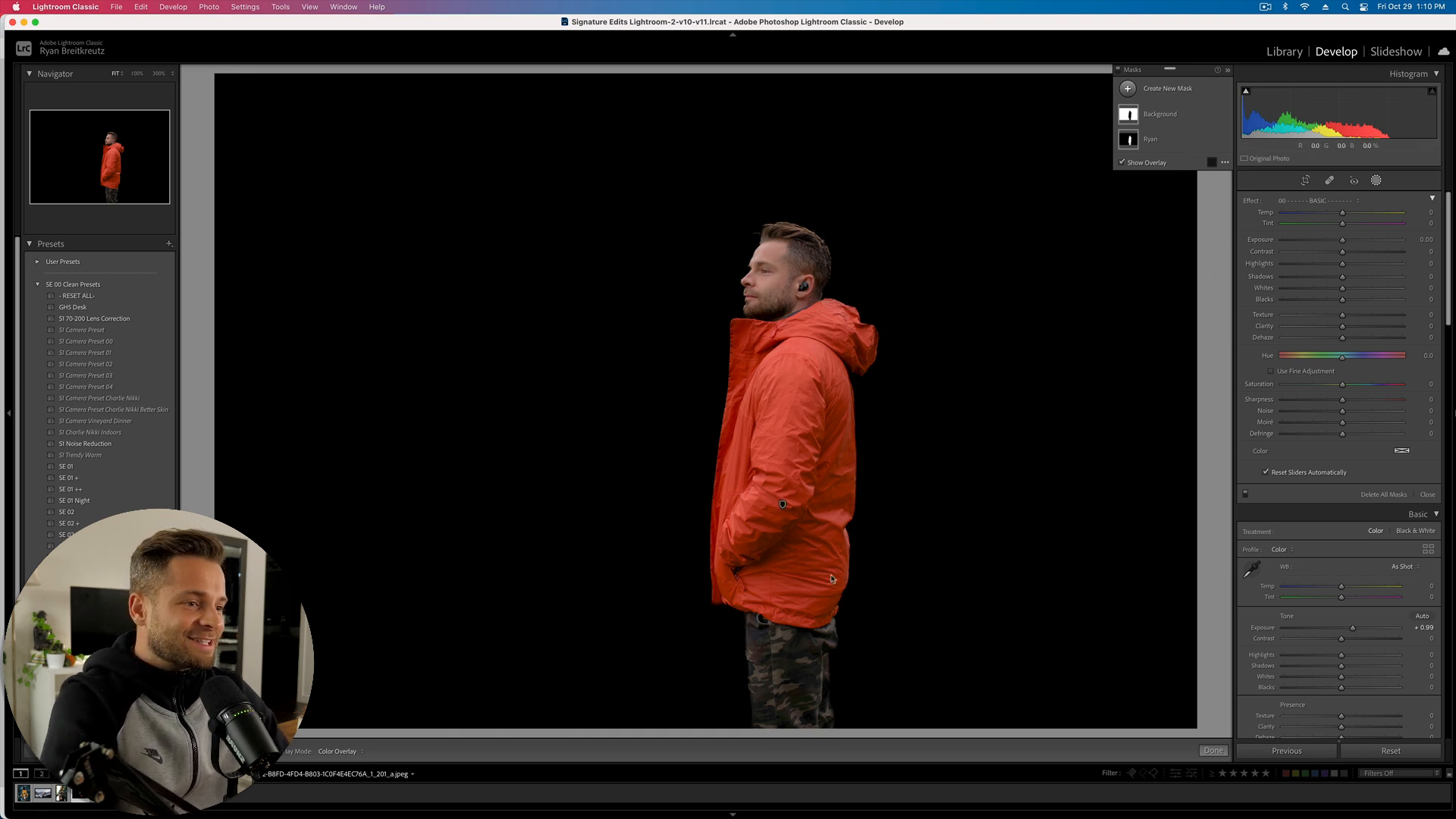
# - Zoom in to check the man's mask edges, then undo an accidental develop reset
pyautogui.press('z')
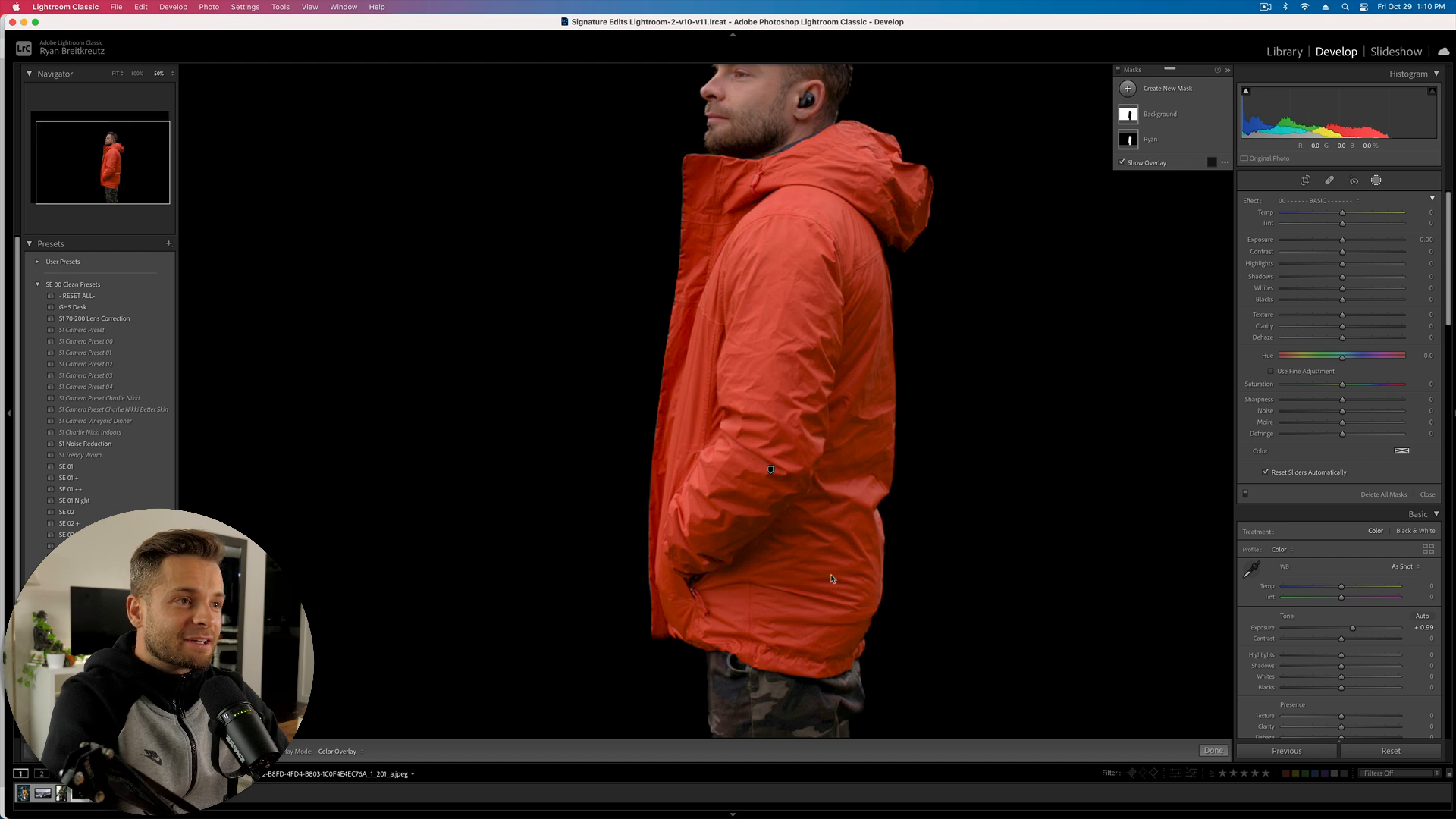
pyautogui.press('z')
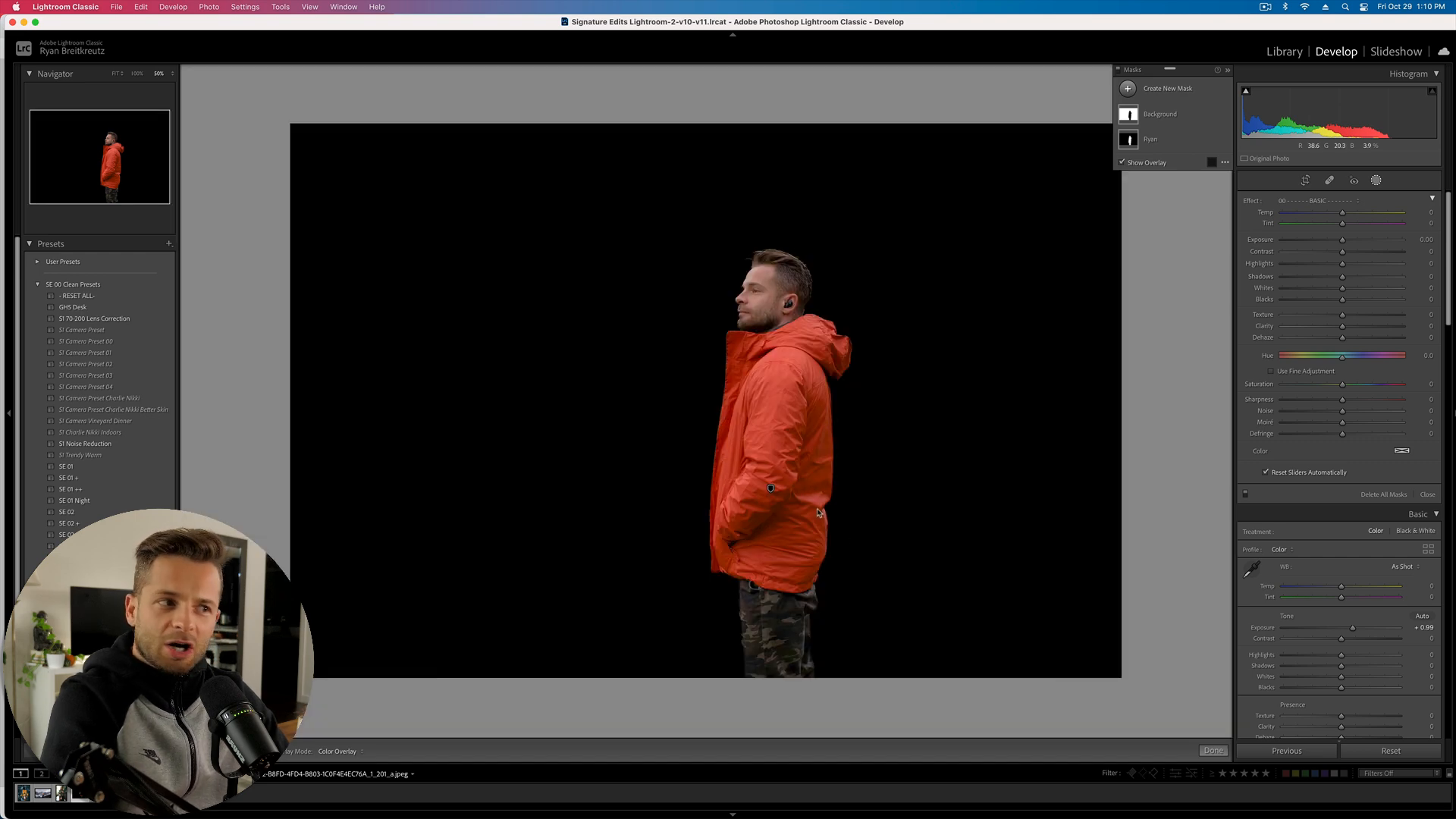
pyautogui.click(1381, 751)
pyautogui.press('super+z')
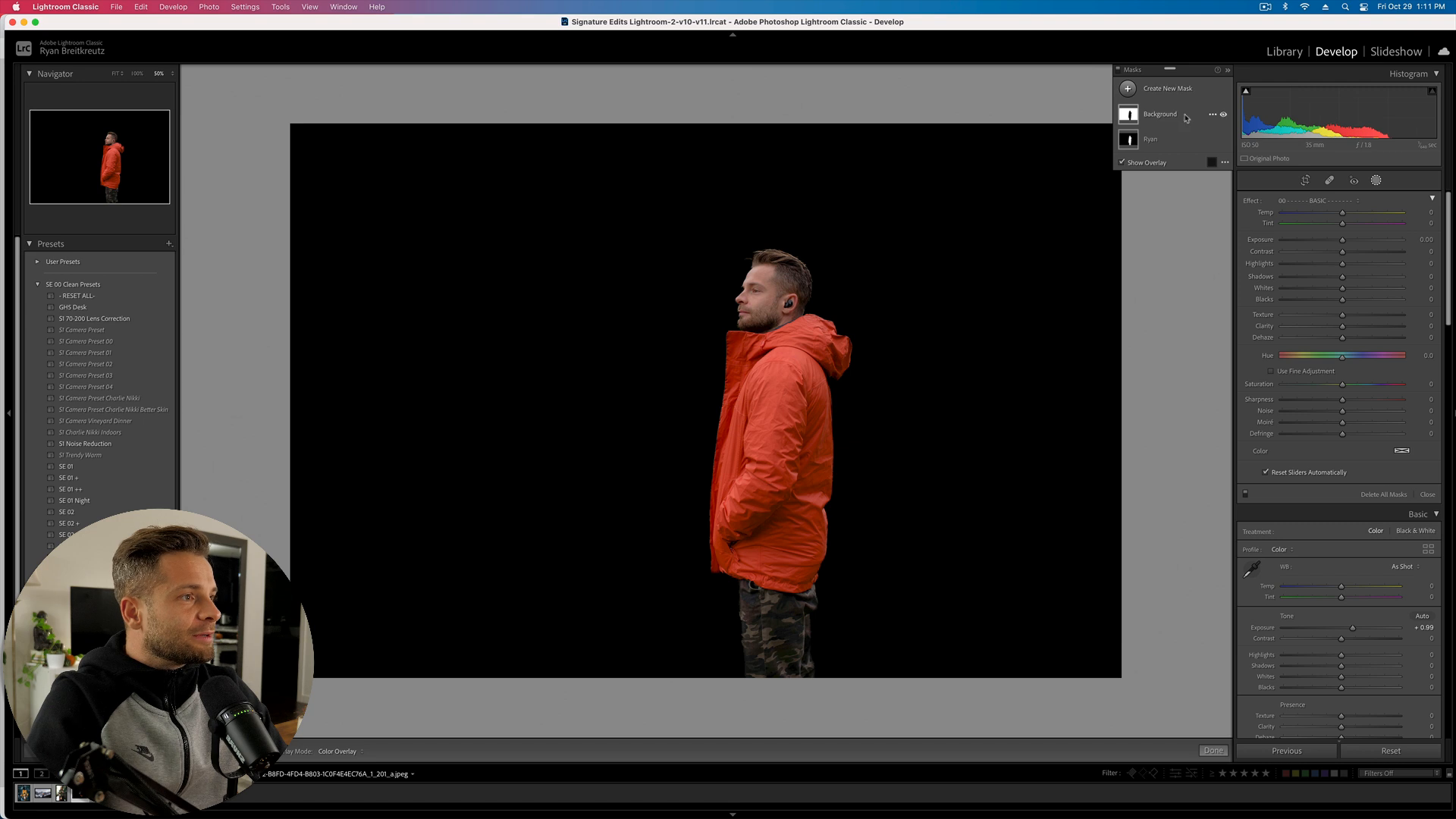
# - Reset the man's subject mask and rebuild it: Exposure 0.49, Contrast 26, Blacks -4, Texture 20, Clarity 4
pyautogui.click(1153, 140)
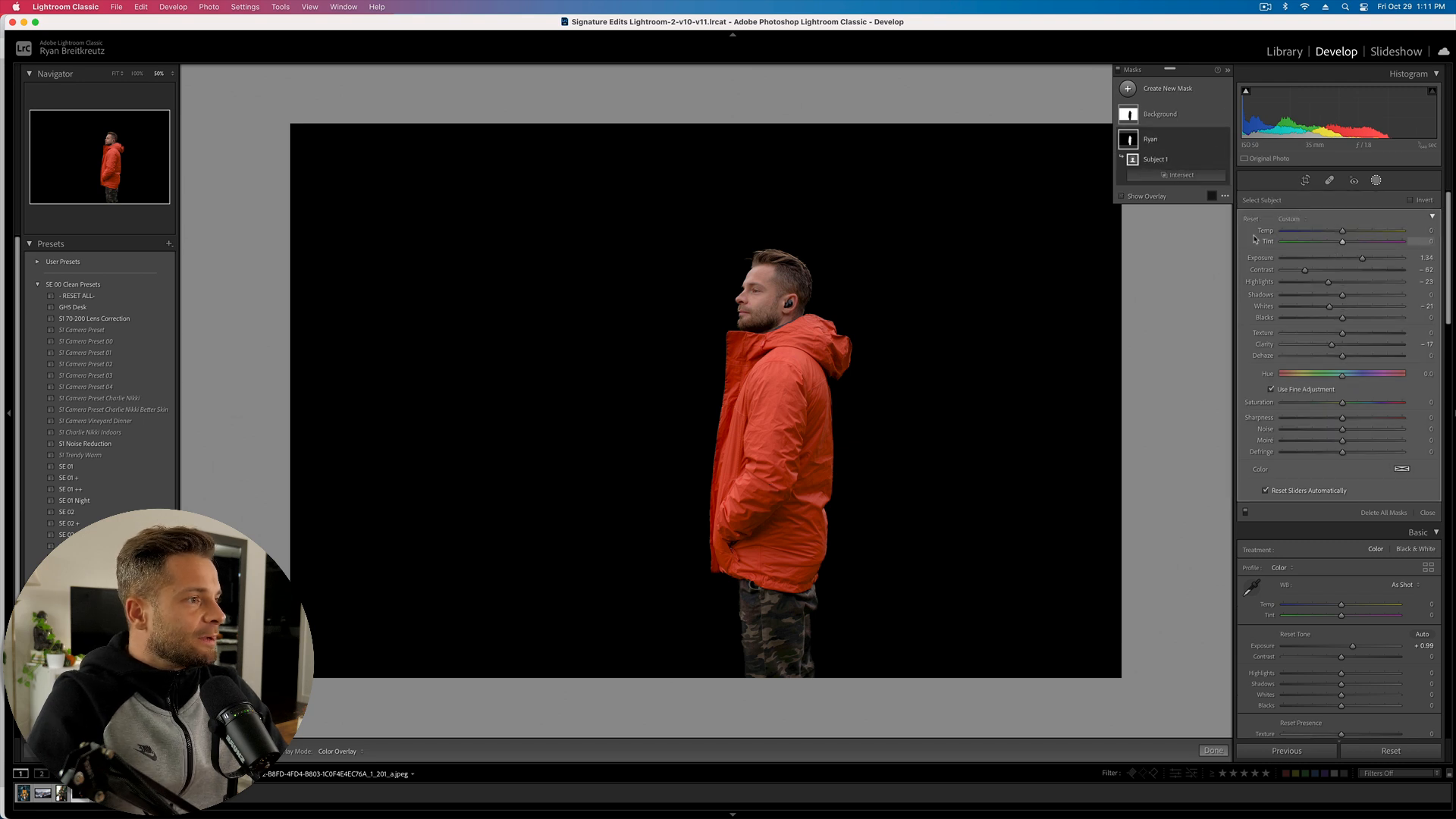
pyautogui.press('alt')
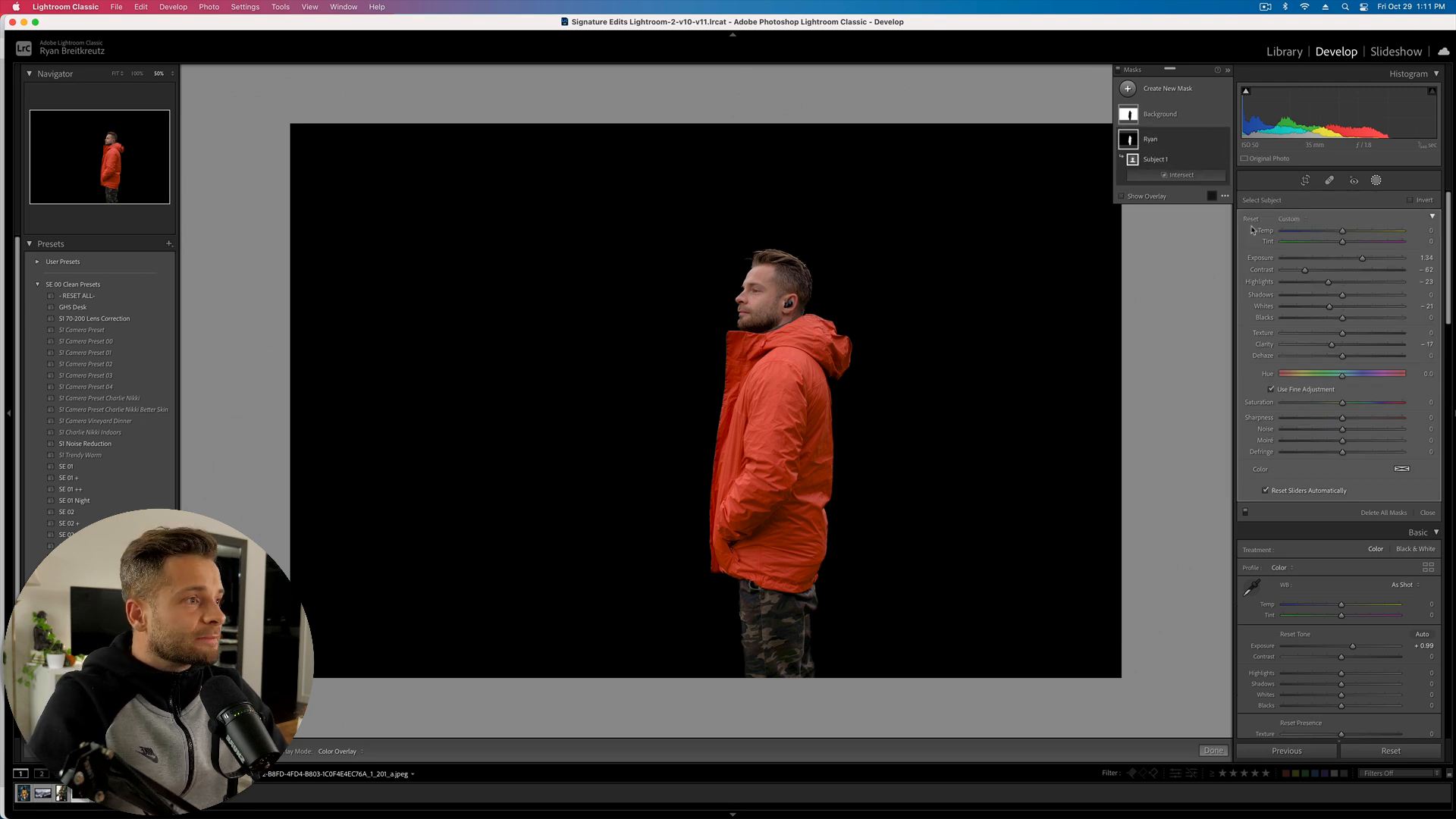
pyautogui.keyDown('alt'); pyautogui.click(1251, 220); pyautogui.keyUp('alt')
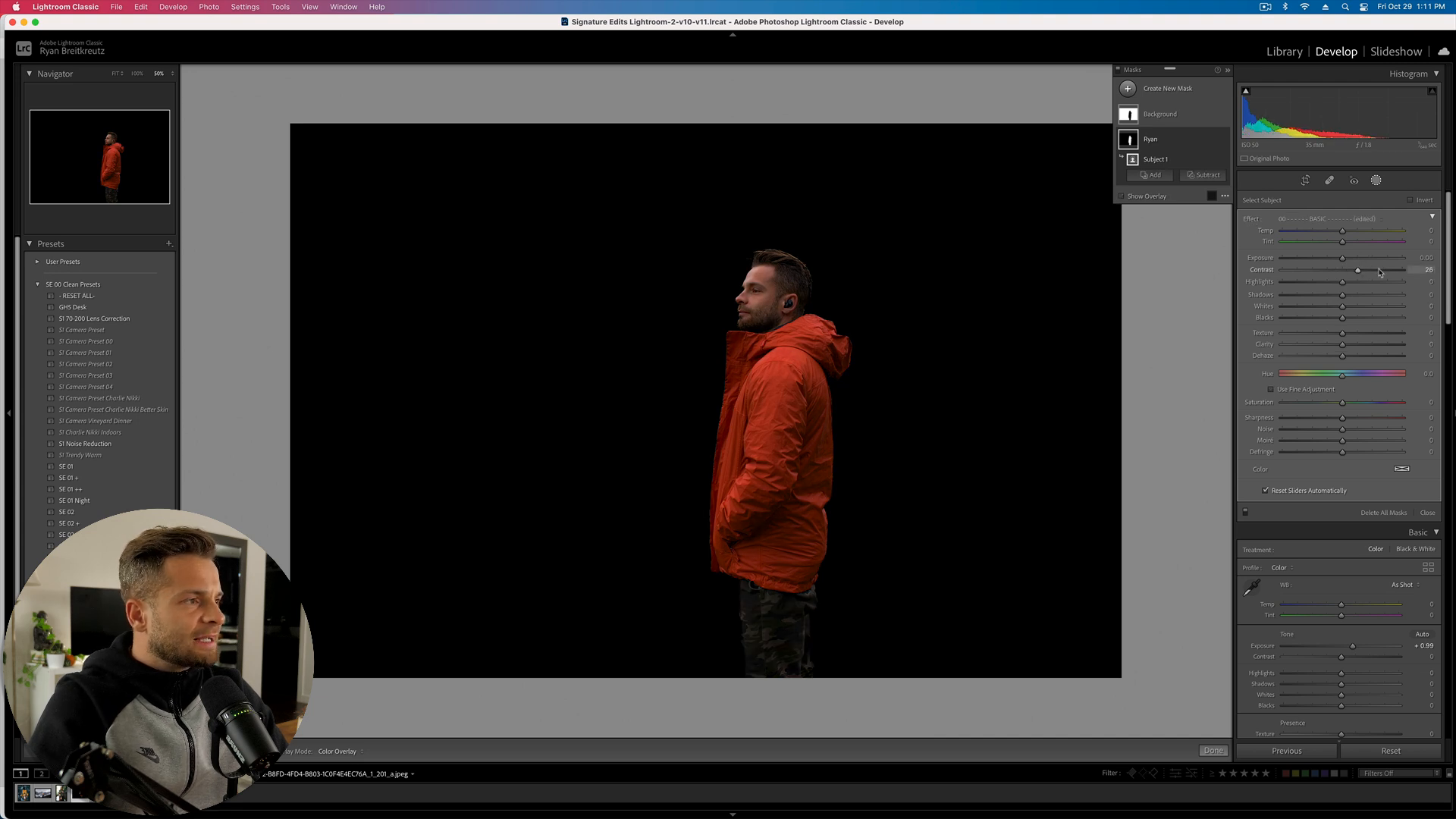
pyautogui.moveTo(1342, 257)
pyautogui.mouseDown()
pyautogui.moveTo(1365, 259)
pyautogui.moveTo(1350, 262)
pyautogui.mouseUp()
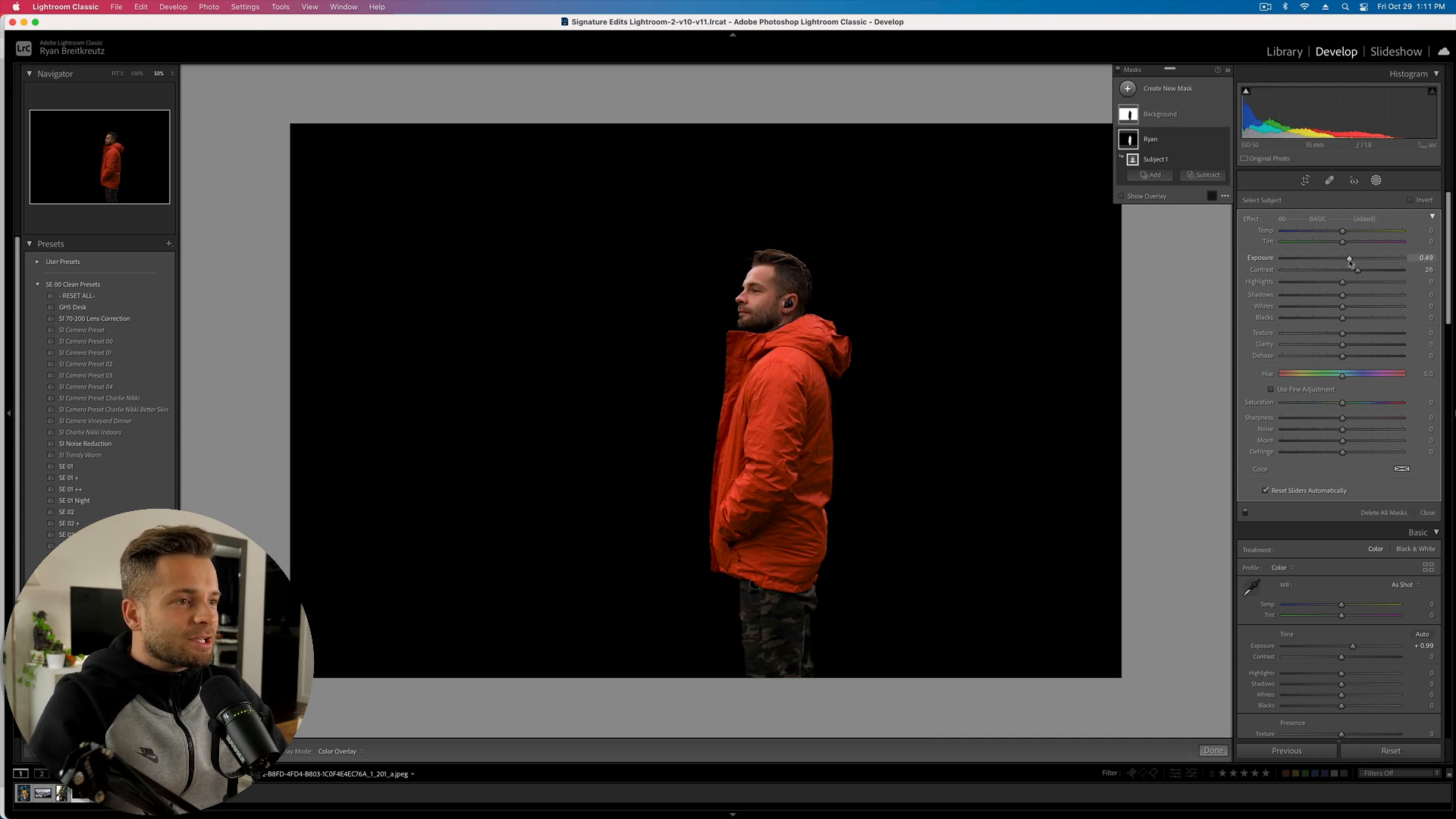
pyautogui.moveTo(1342, 317); pyautogui.dragTo(1340, 319)
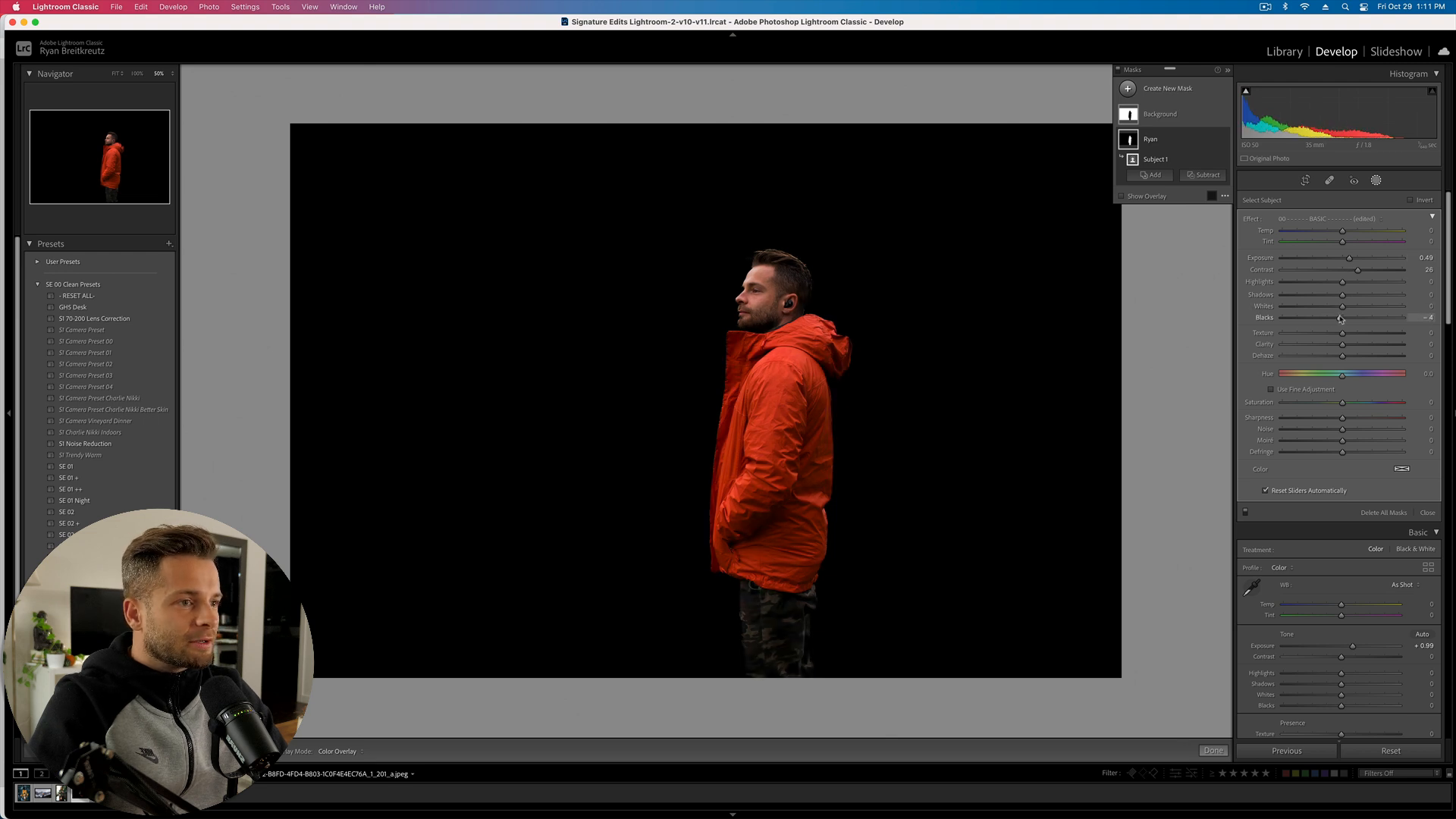
pyautogui.click(1356, 344)
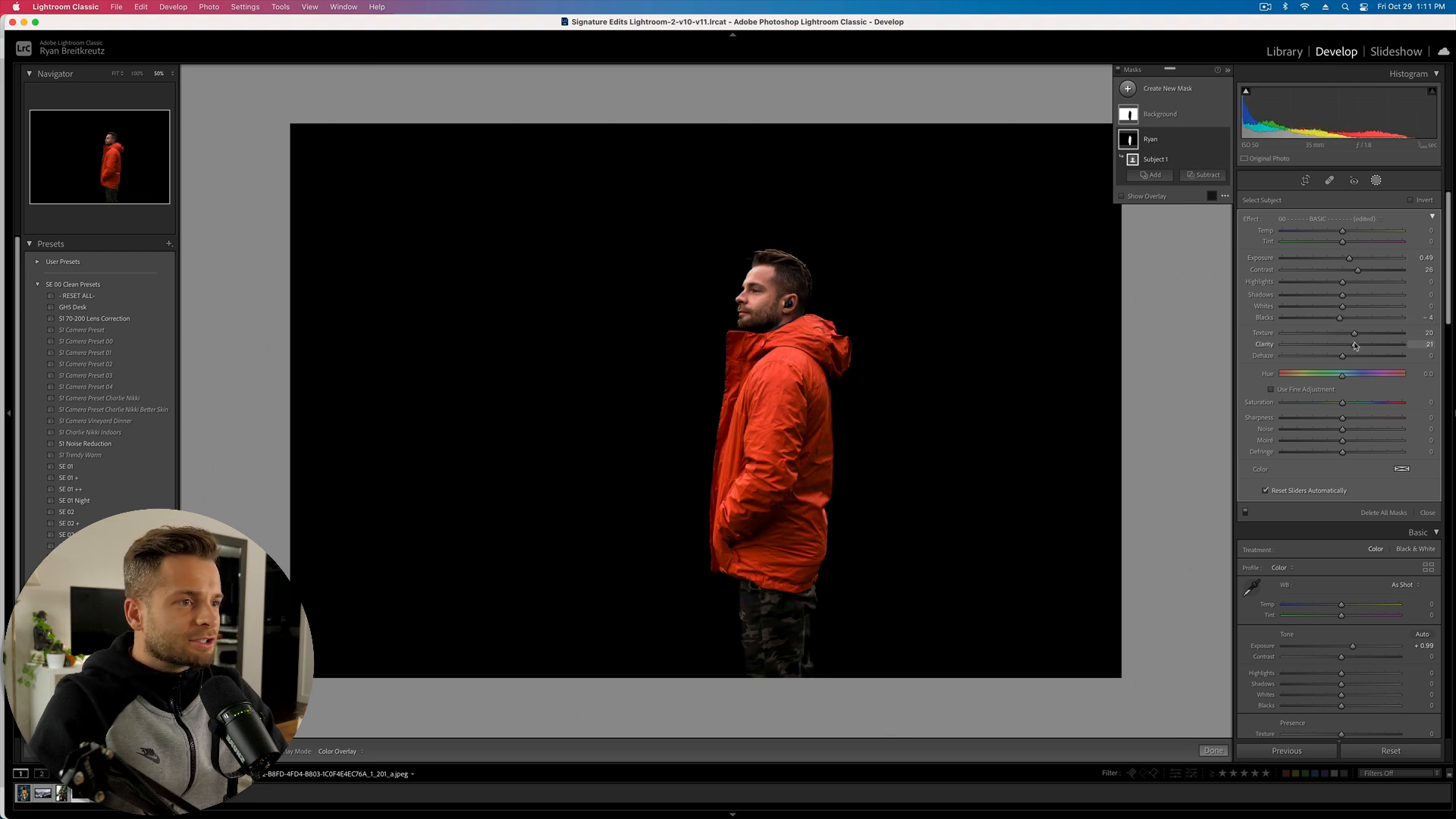
pyautogui.moveTo(1347, 346); pyautogui.dragTo(1347, 346)
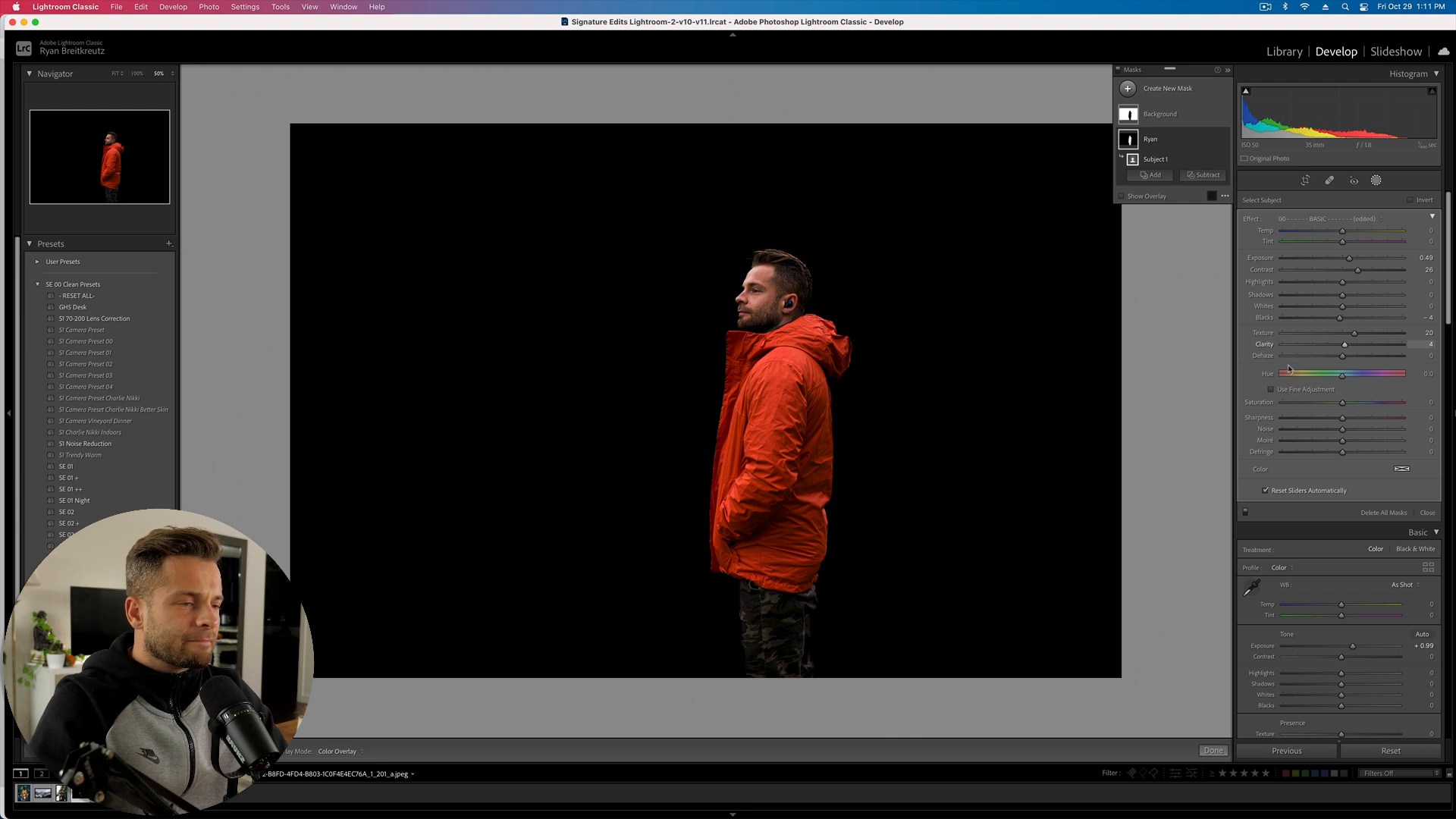
pyautogui.click(1175, 138)
pyautogui.click(1160, 114)
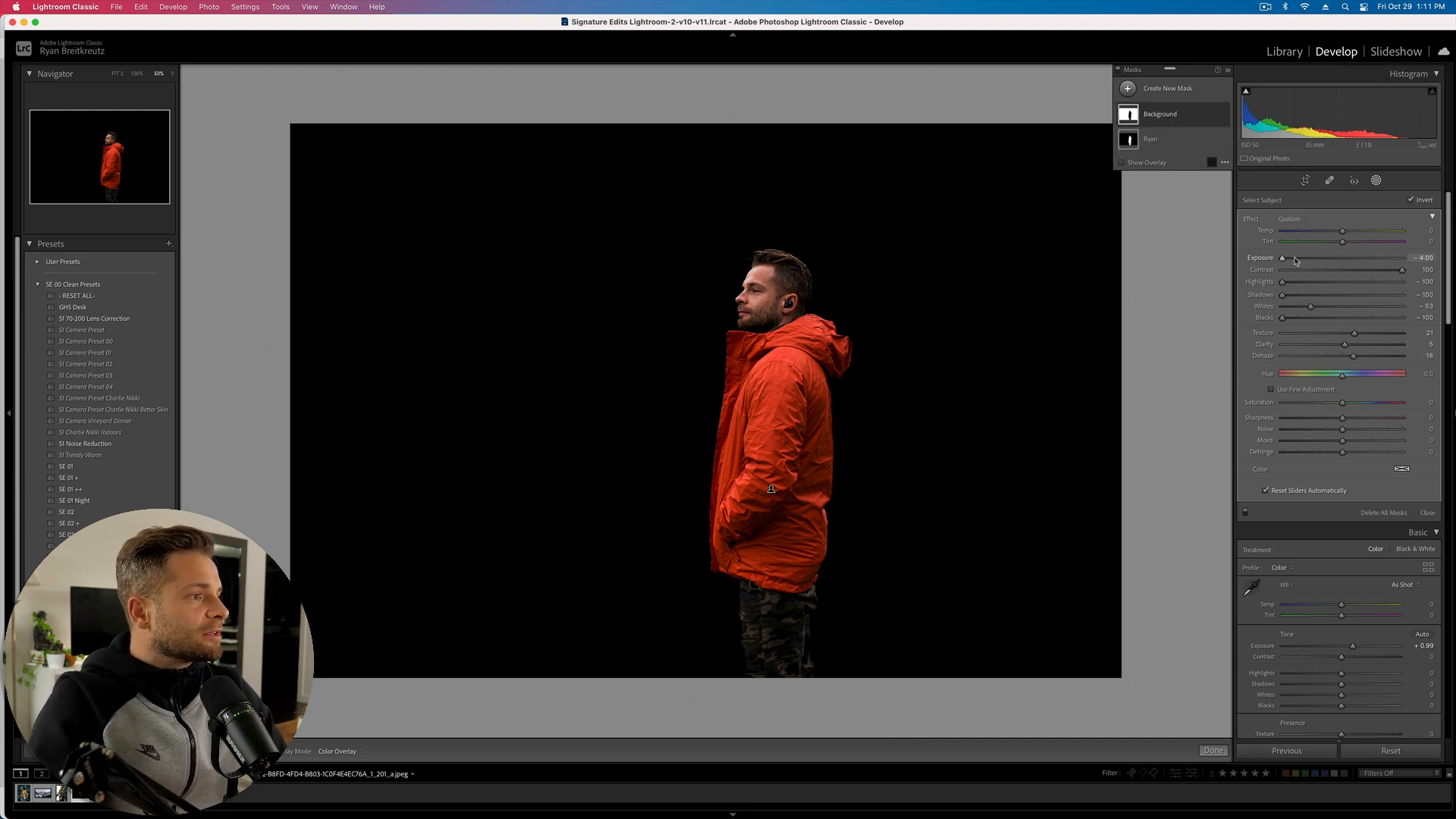
# - Max out the Background mask: Exposure 4.00, highlights, shadows, whites, blacks and texture all at 100
pyautogui.moveTo(1282, 259); pyautogui.dragTo(1451, 265)
pyautogui.moveTo(1283, 283); pyautogui.dragTo(1426, 300)
pyautogui.moveTo(1310, 306); pyautogui.dragTo(1195, 358)
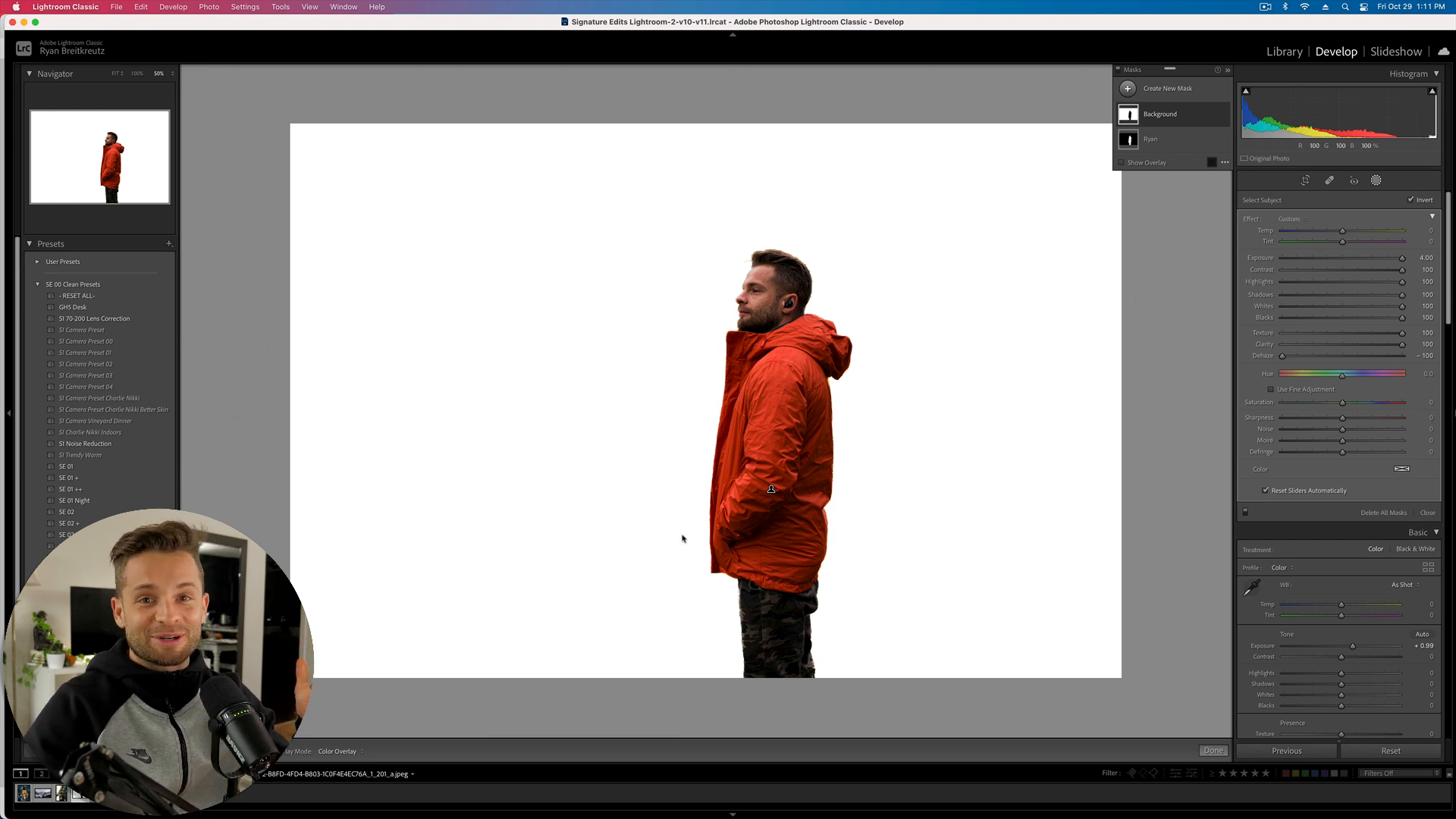
# - On the woman-at-the-lake photo, add a subject mask and rename it 'Subject by' plus a name
pyautogui.press('Right')
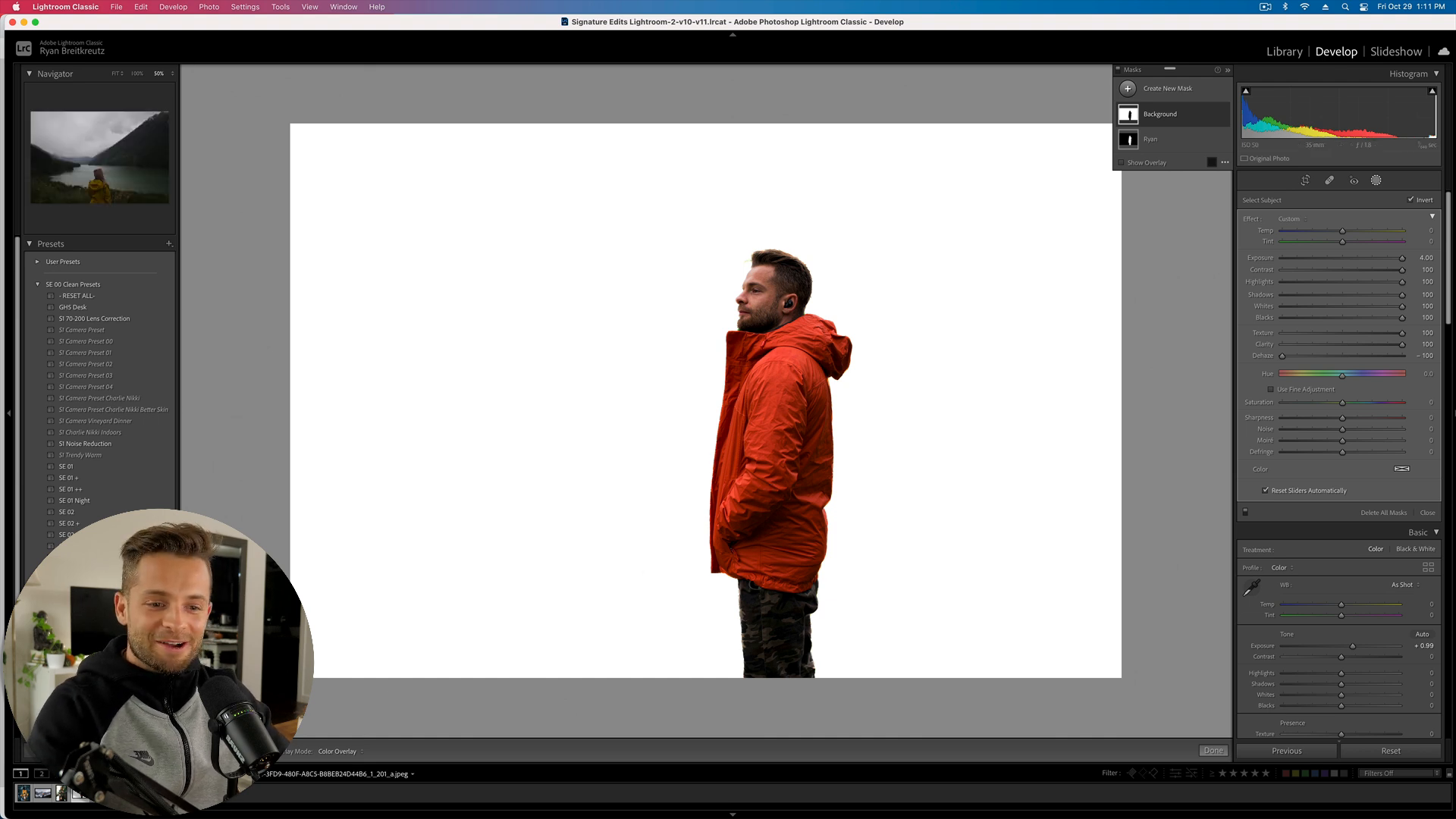
pyautogui.click(1376, 181)
pyautogui.click(1376, 181)
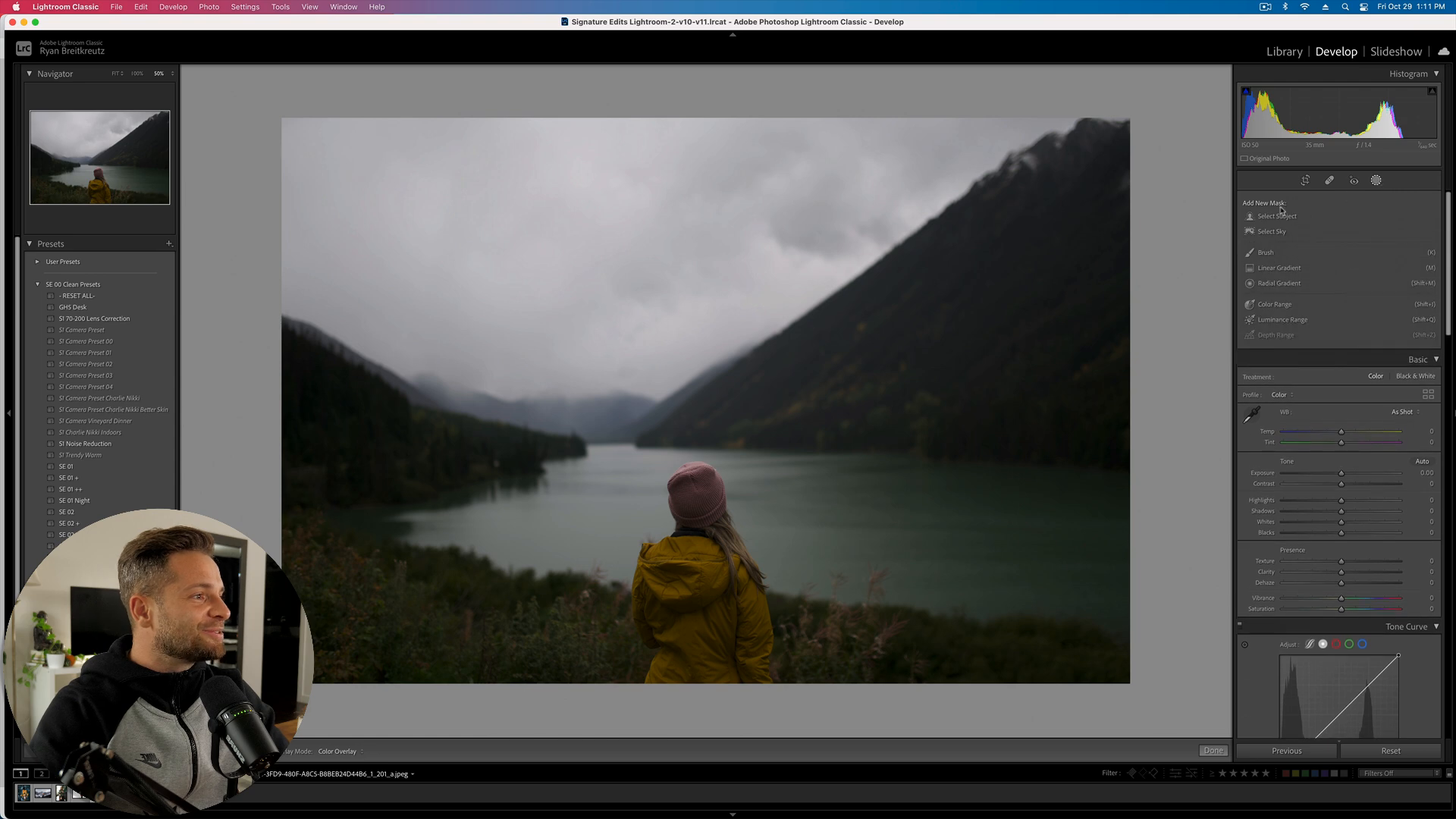
pyautogui.click(1278, 217)
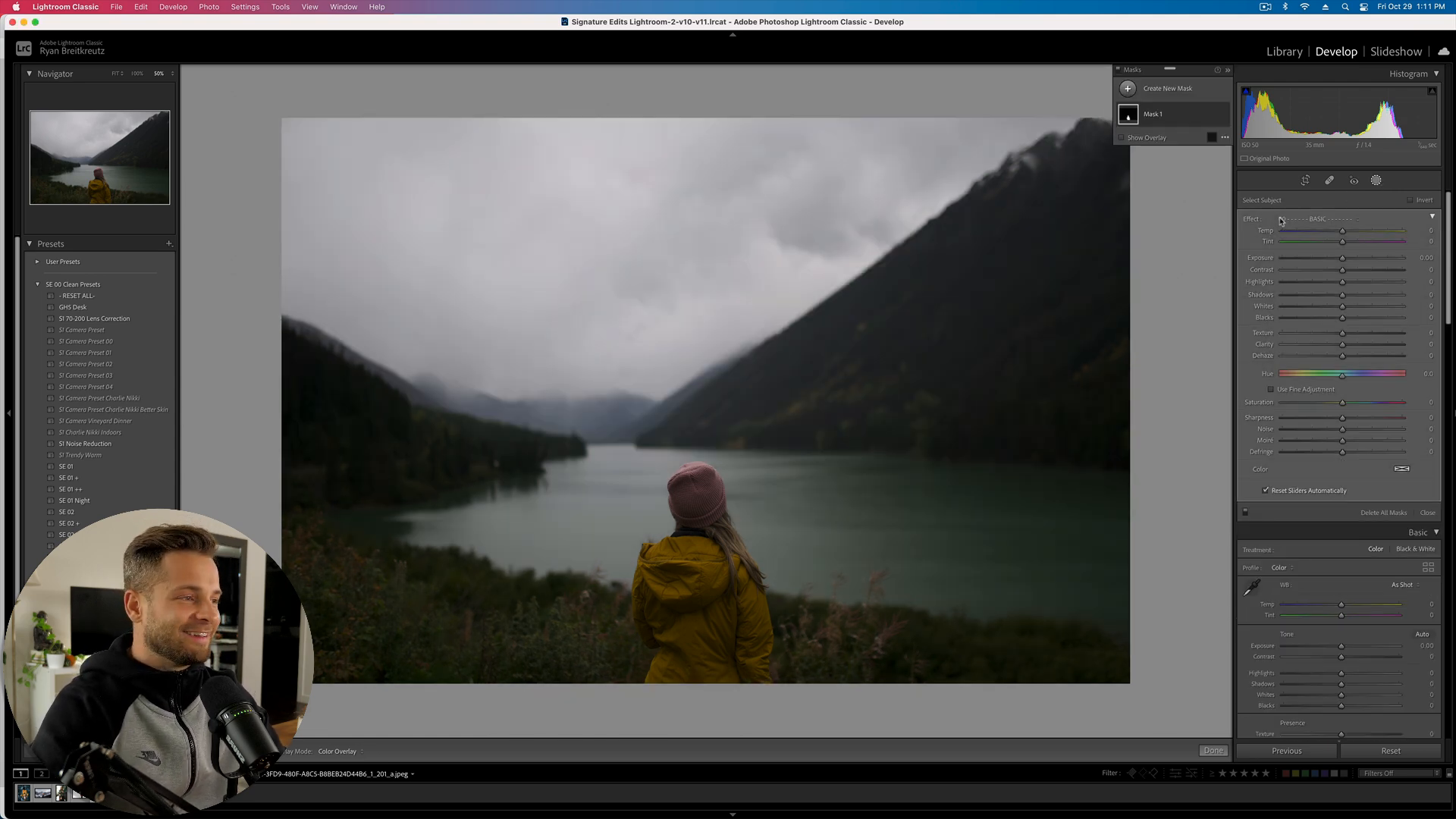
pyautogui.doubleClick(1161, 116)
pyautogui.write('Suyb')
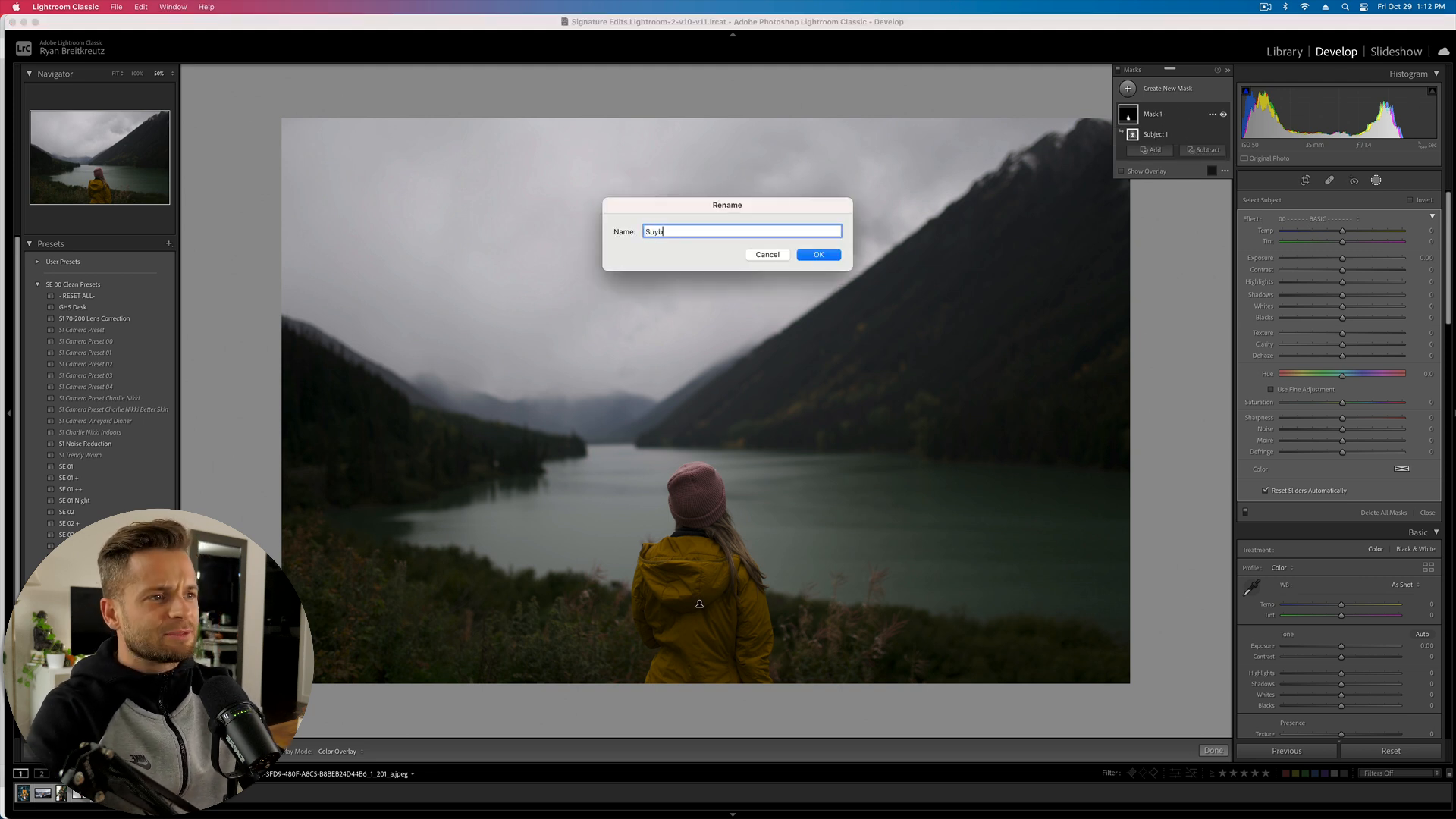
pyautogui.write('ect by Ryan')
pyautogui.press('Return')
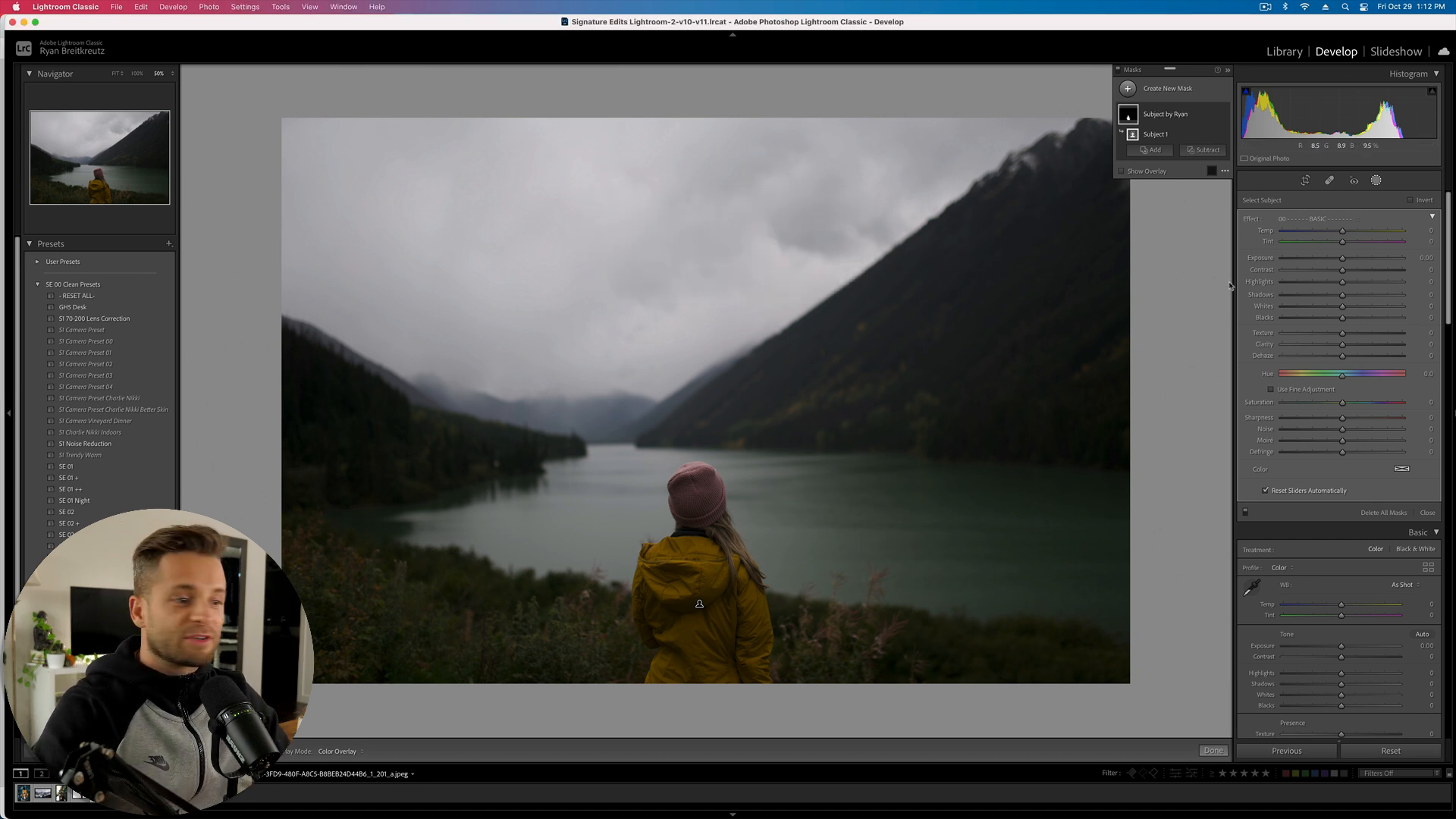
# - Brighten the woman: Exposure 1.17, Highlights -30, Shadows 32, Whites -17, Blacks 17
pyautogui.click(1360, 258)
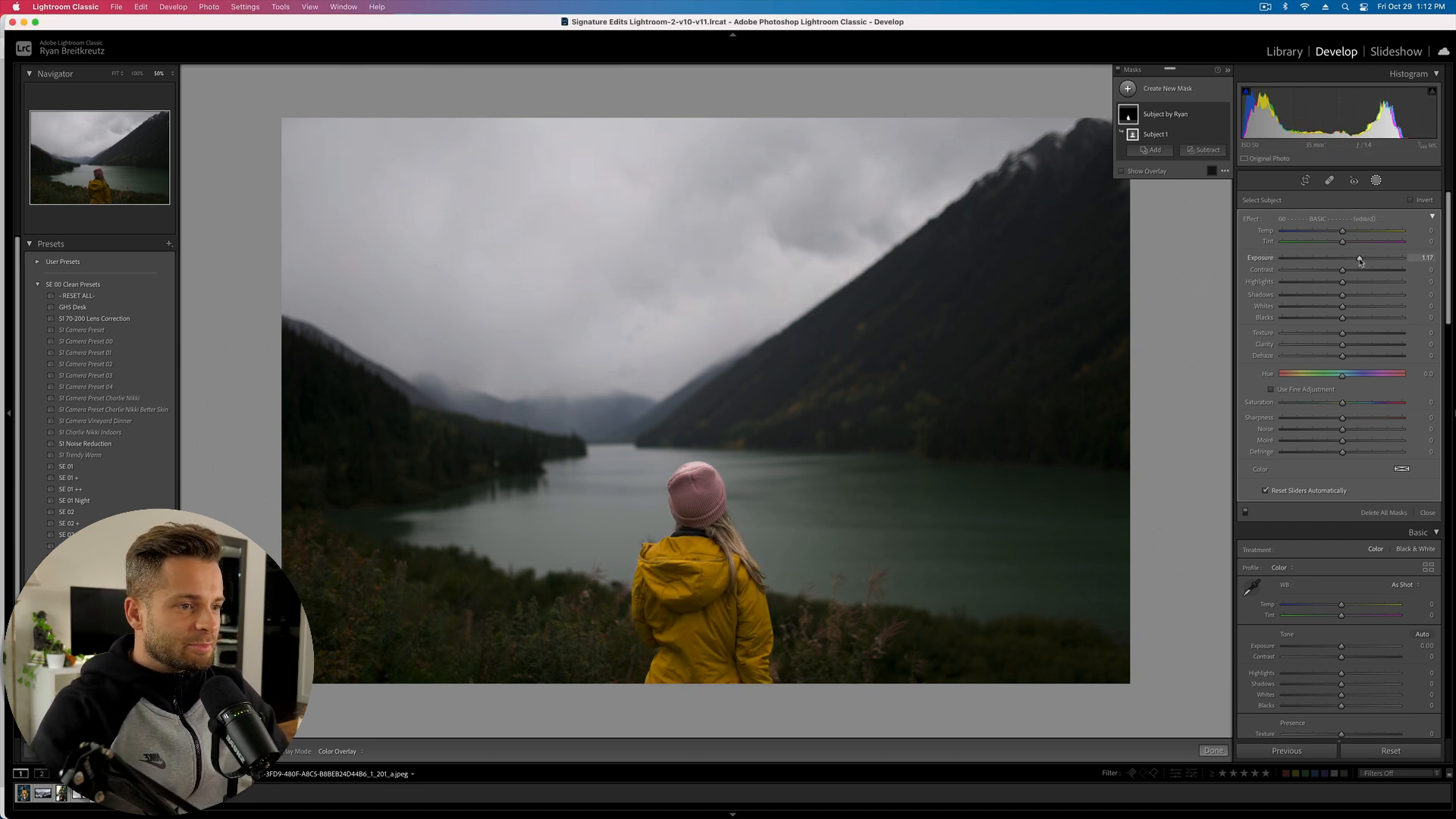
pyautogui.click(1322, 282)
pyautogui.click(1361, 295)
pyautogui.click(1331, 306)
pyautogui.click(1353, 318)
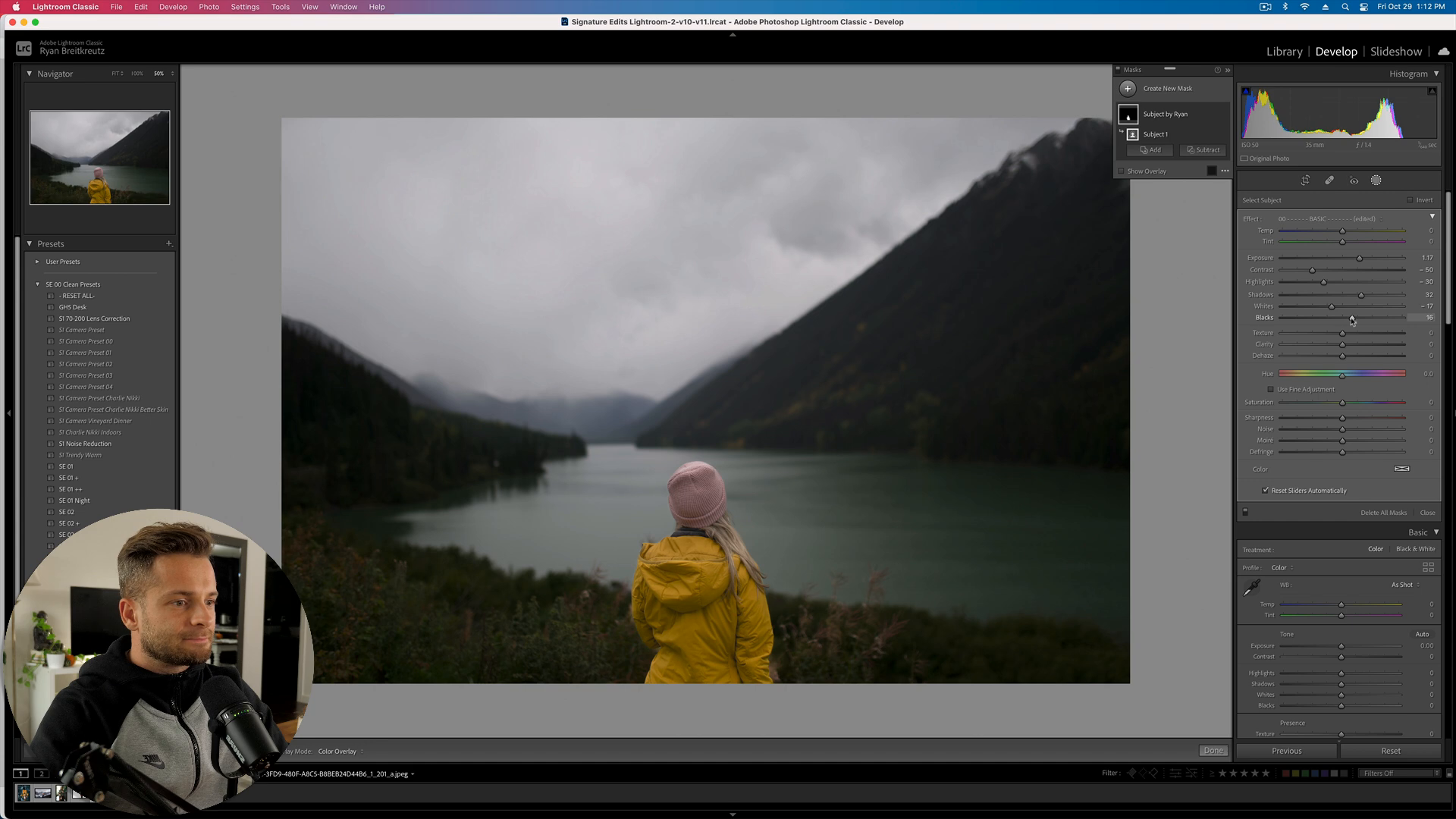
pyautogui.hotkey('shift', 'w')
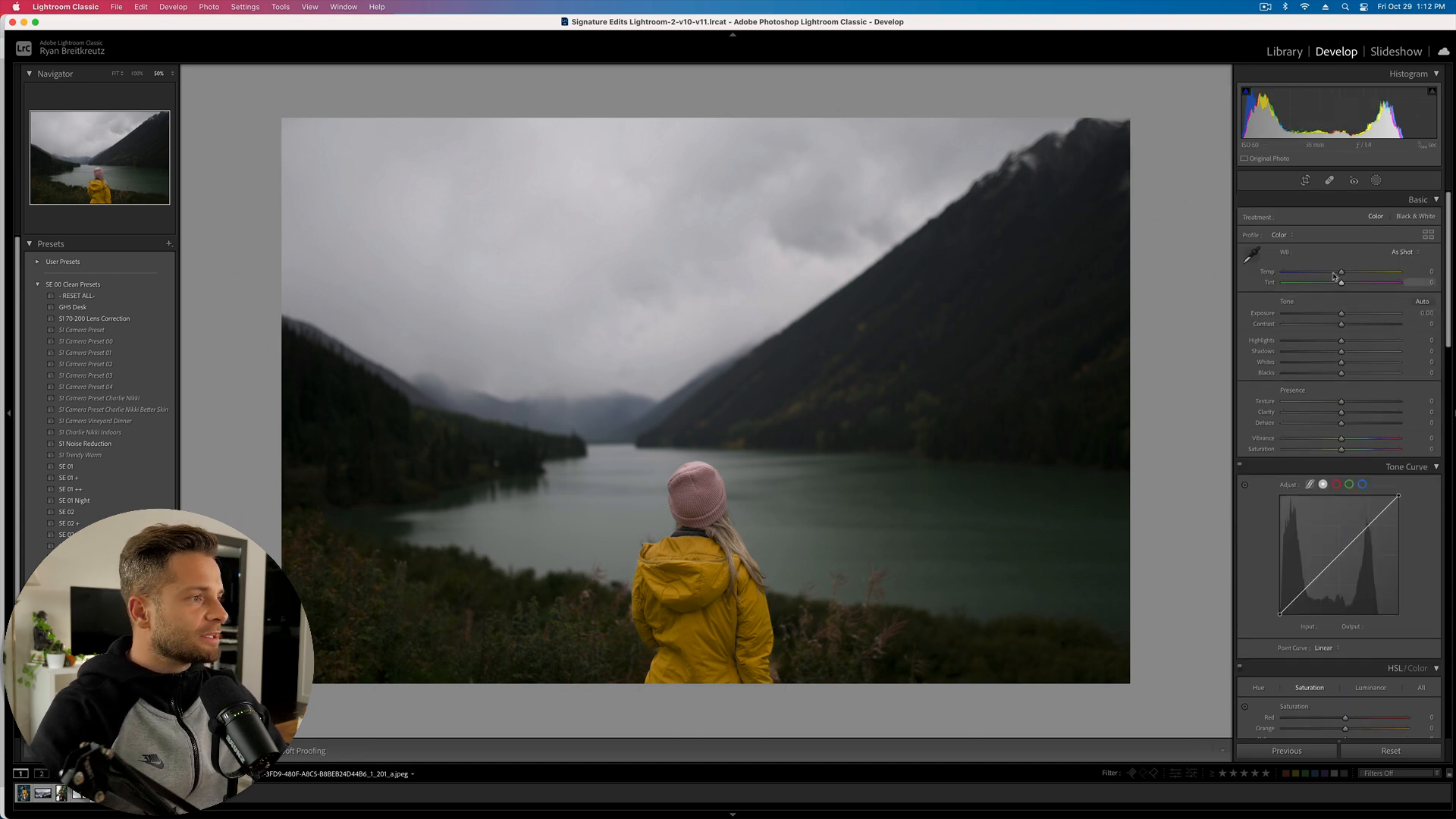
# - Set Contrast +44, Highlights +39, Shadows -26, Whites +16, Texture +21 and Clarity +13
pyautogui.click(1365, 324)
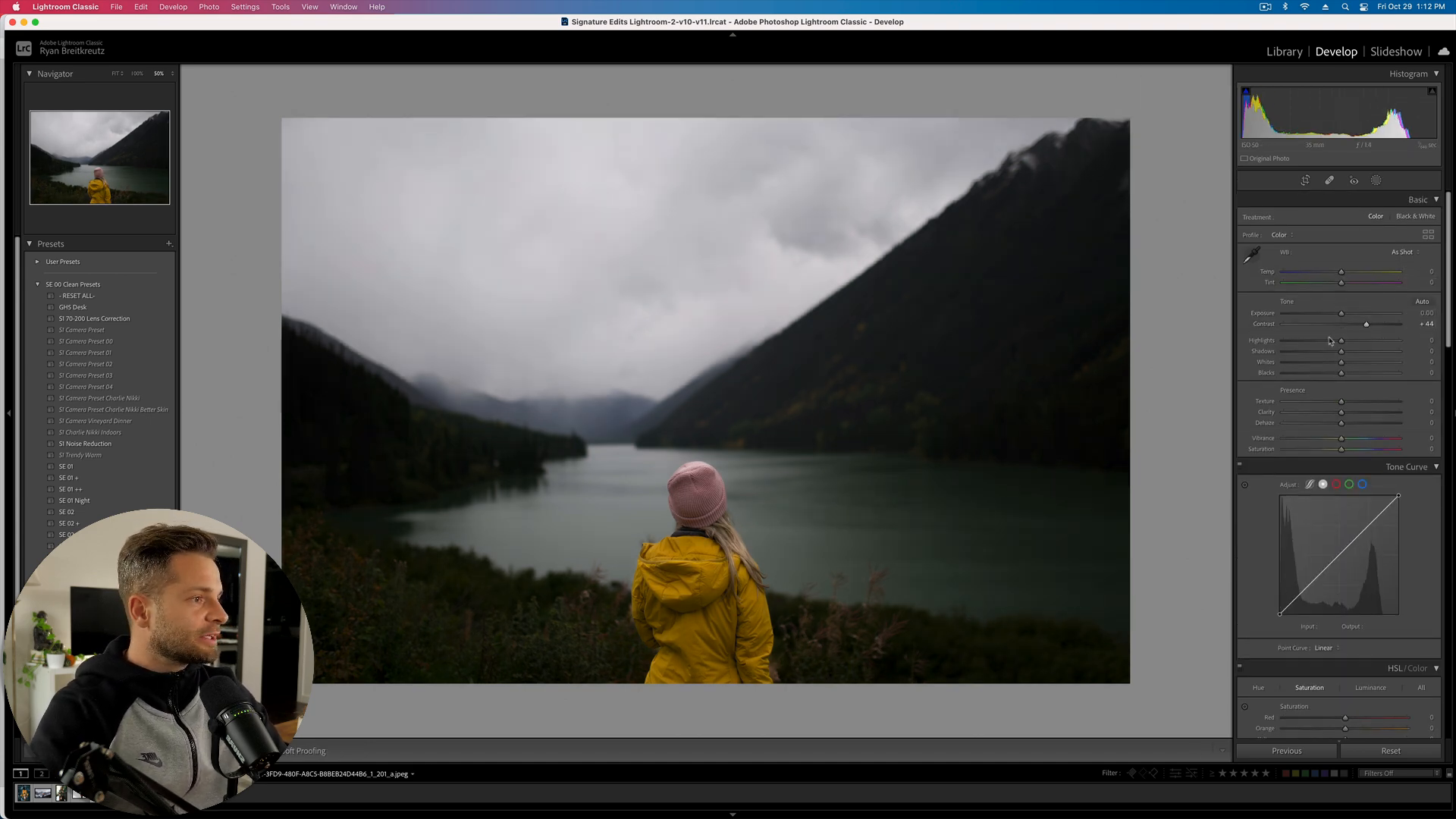
pyautogui.click(1362, 342)
pyautogui.click(1327, 351)
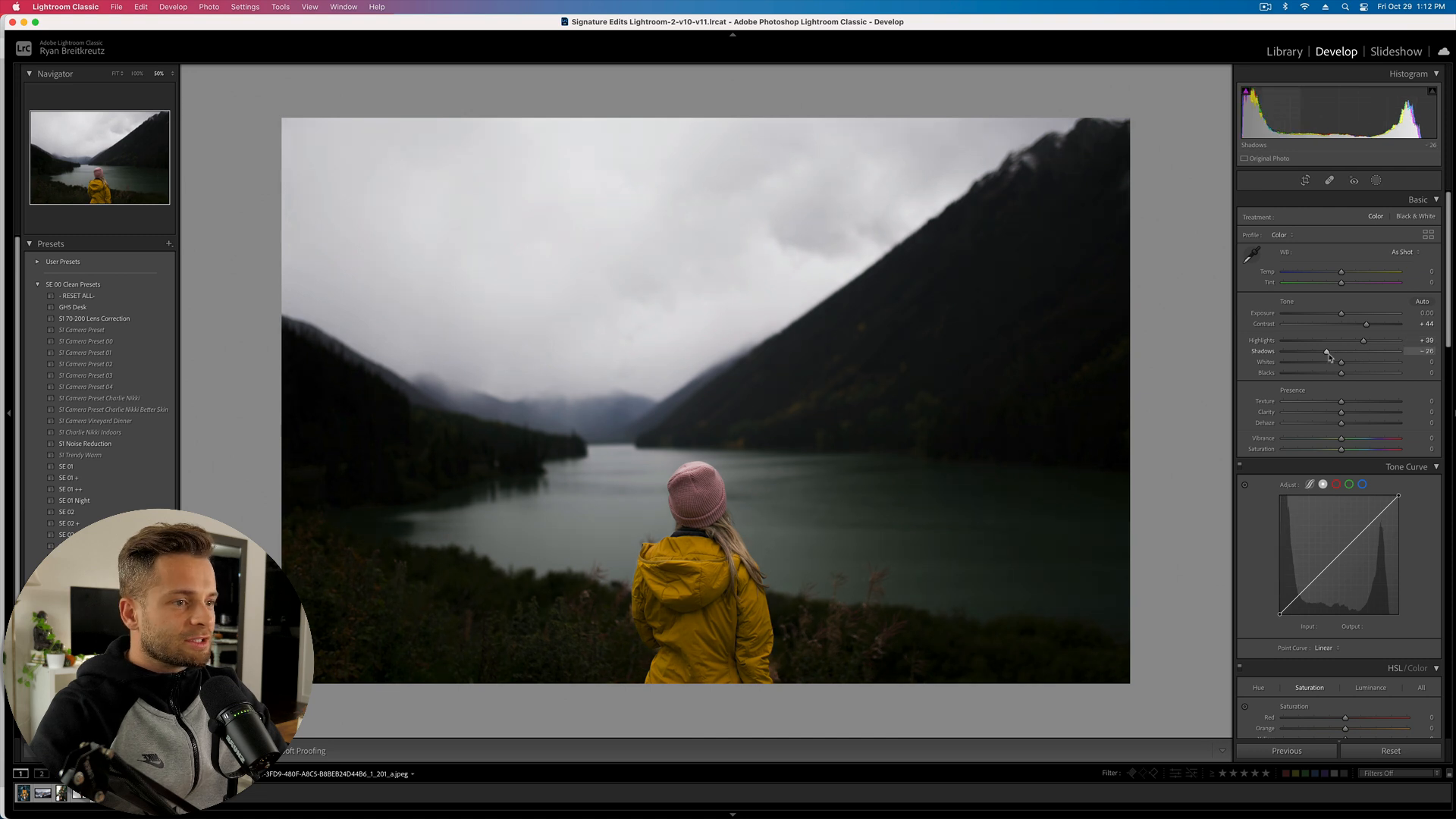
pyautogui.click(1350, 362)
pyautogui.click(1353, 401)
pyautogui.click(1353, 411)
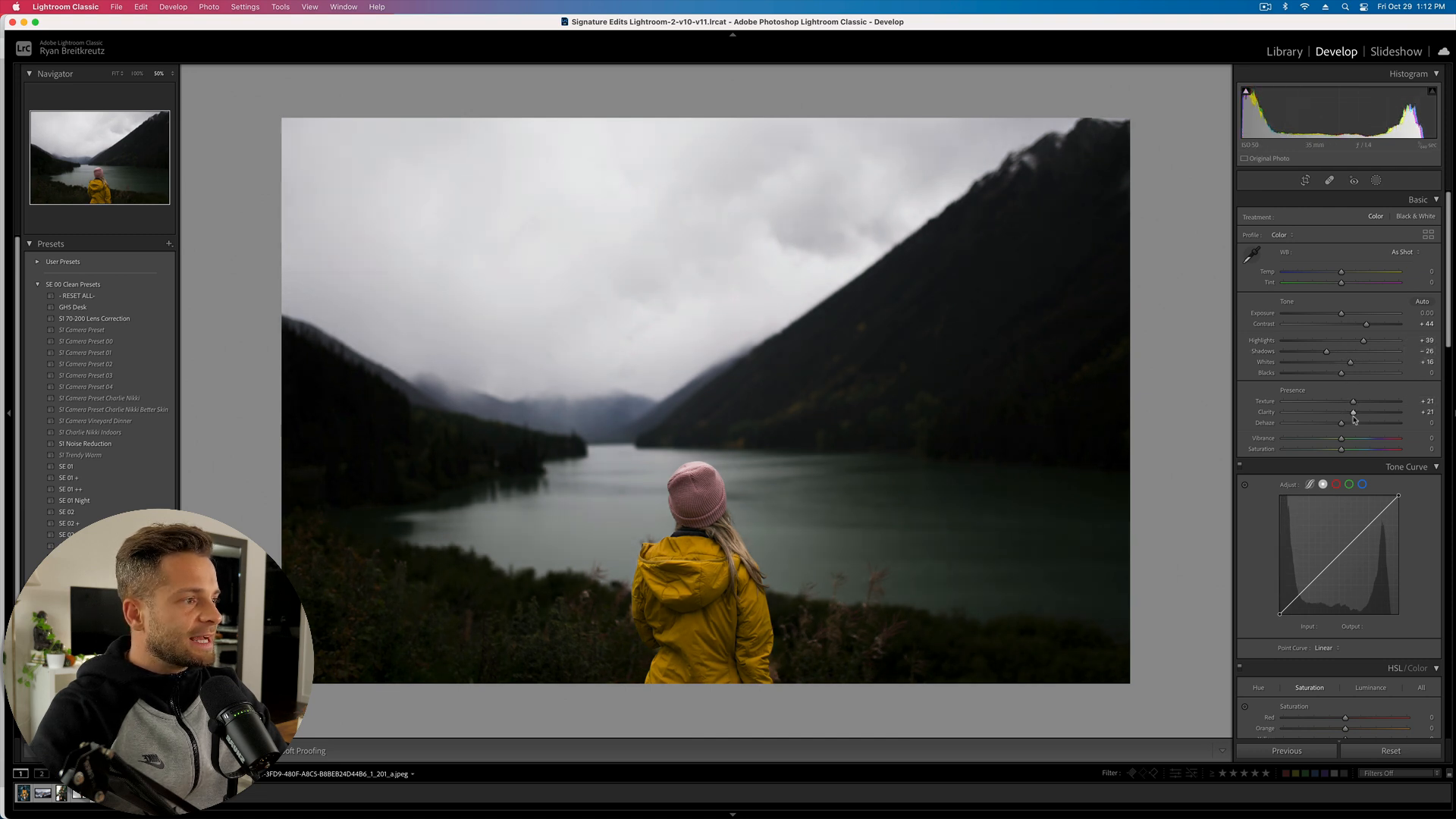
pyautogui.moveTo(1353, 416); pyautogui.dragTo(1348, 414)
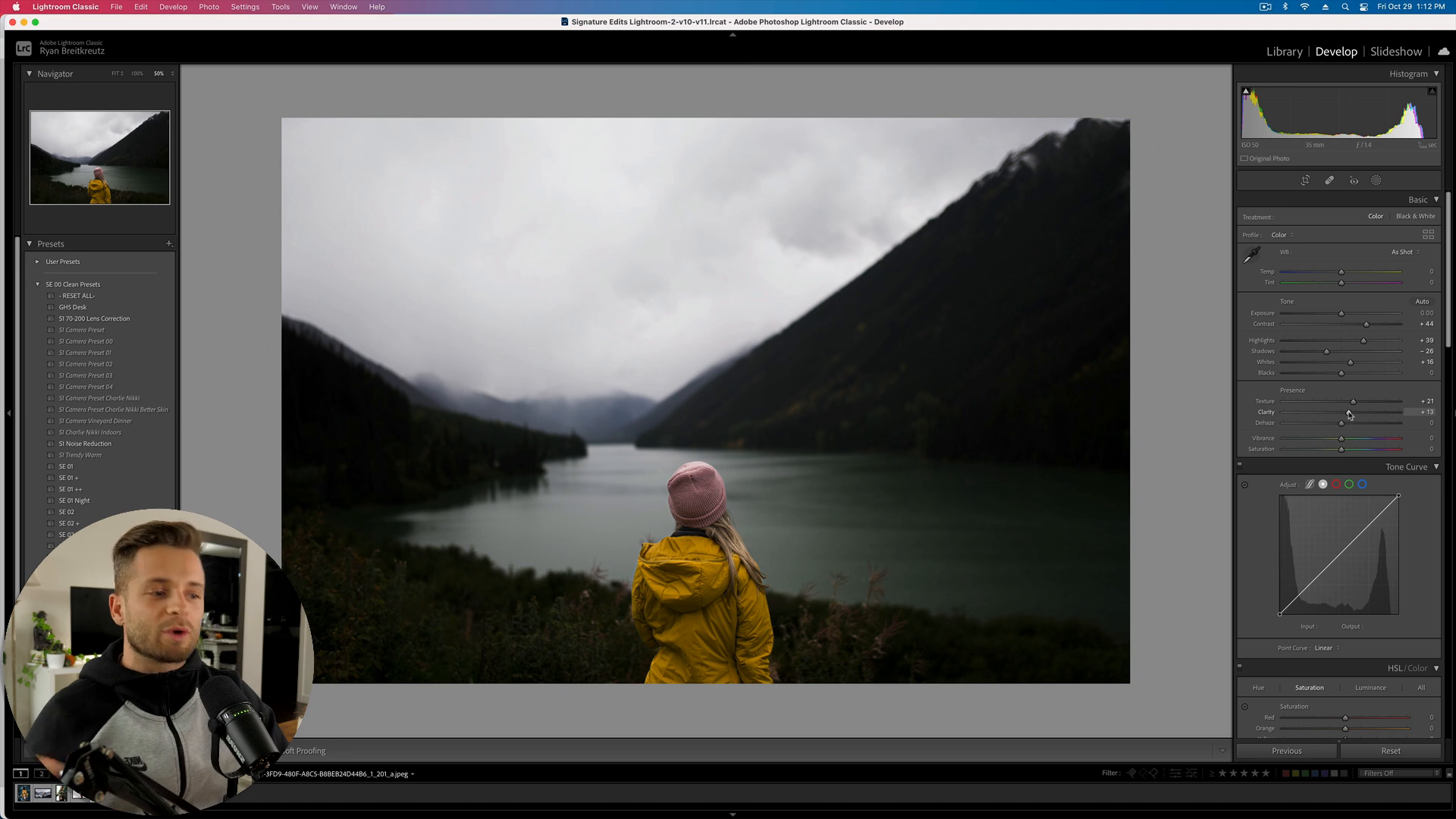
# - Nudge overall Exposure to +0.33 and reopen Masking
pyautogui.press('=')
pyautogui.press('=')
pyautogui.press('-')
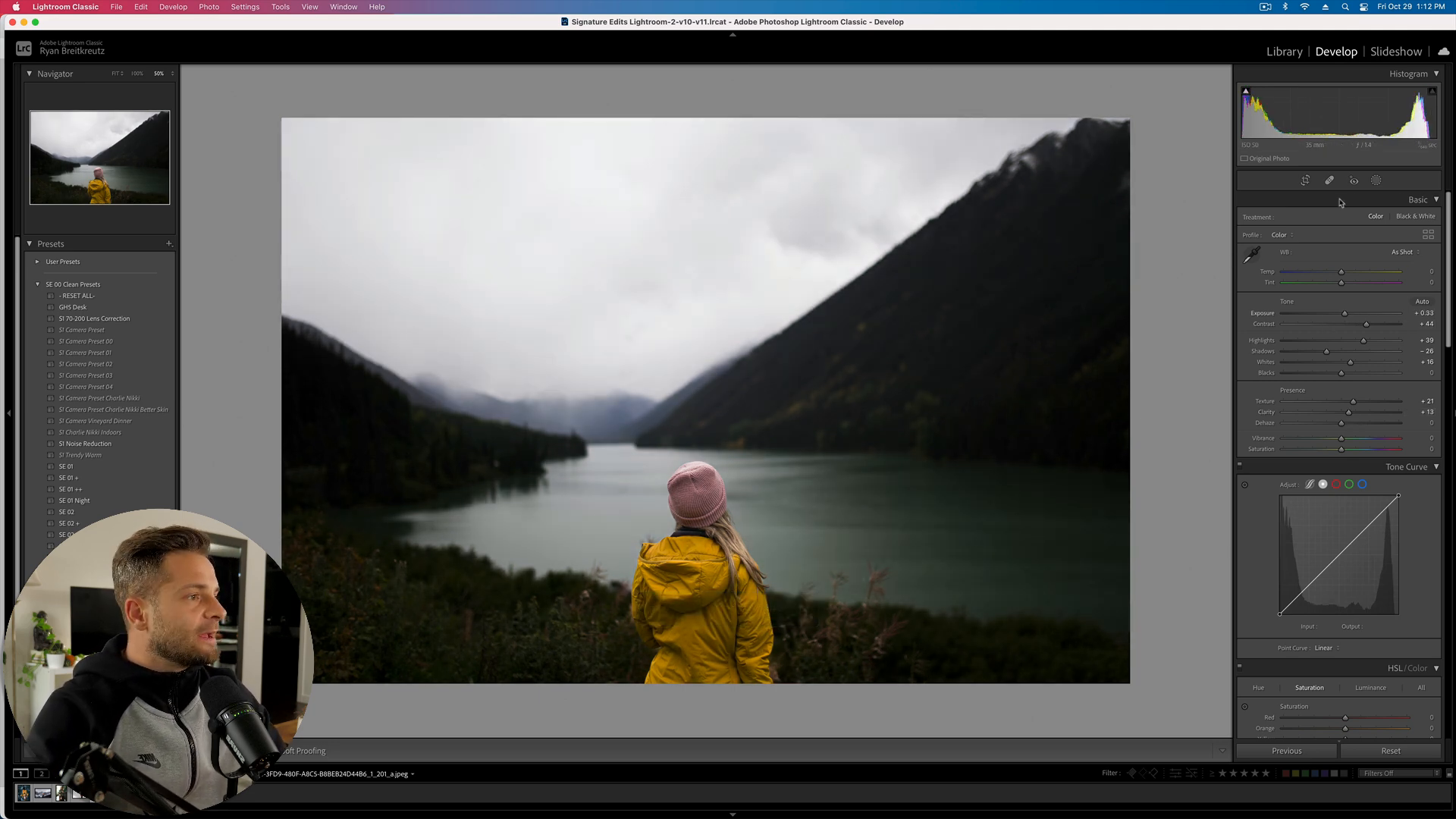
pyautogui.click(1376, 181)
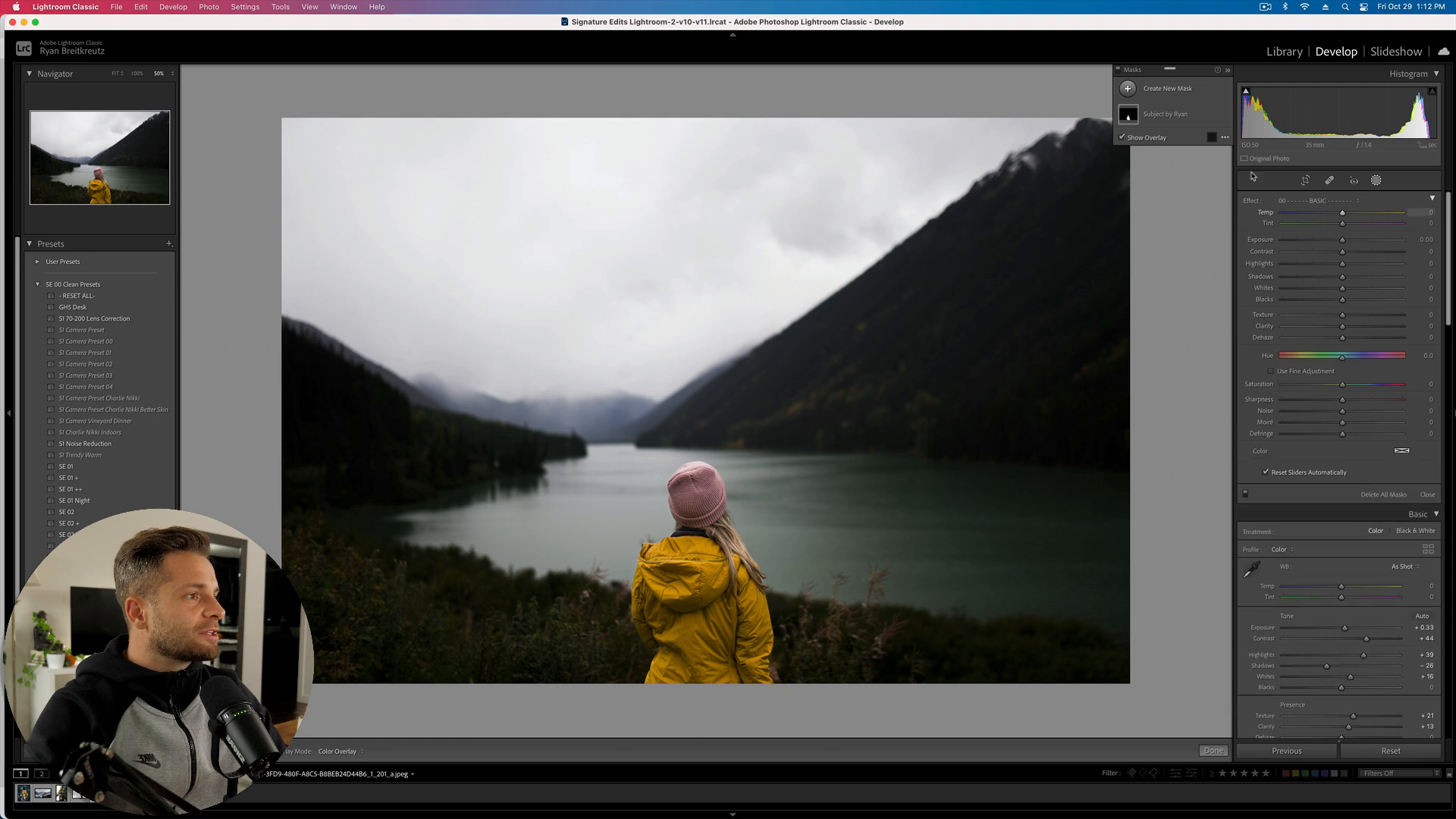
# - Add a Select Subject mask, rename it 'background', and invert it
pyautogui.click(1169, 88)
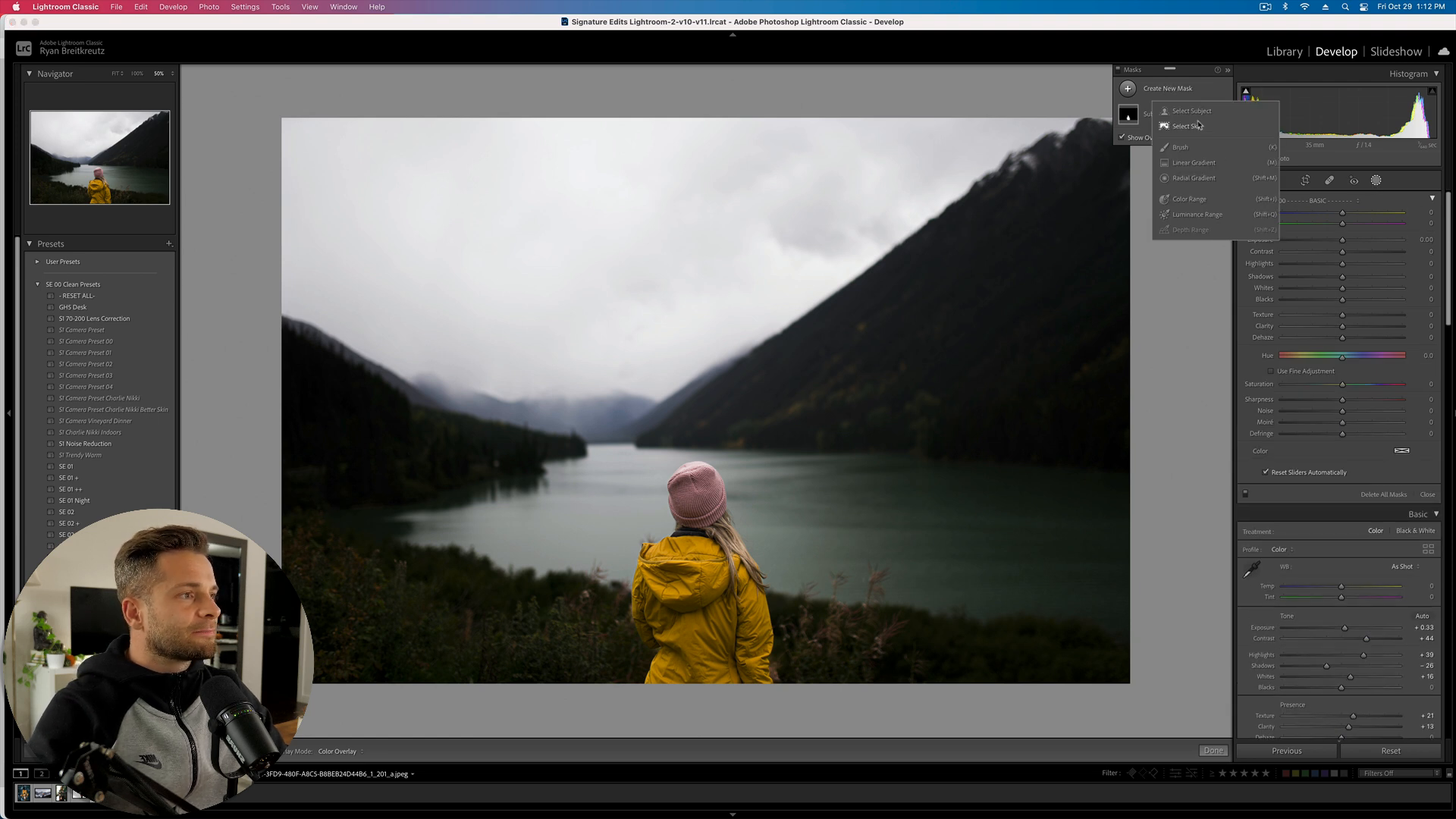
pyautogui.click(1194, 114)
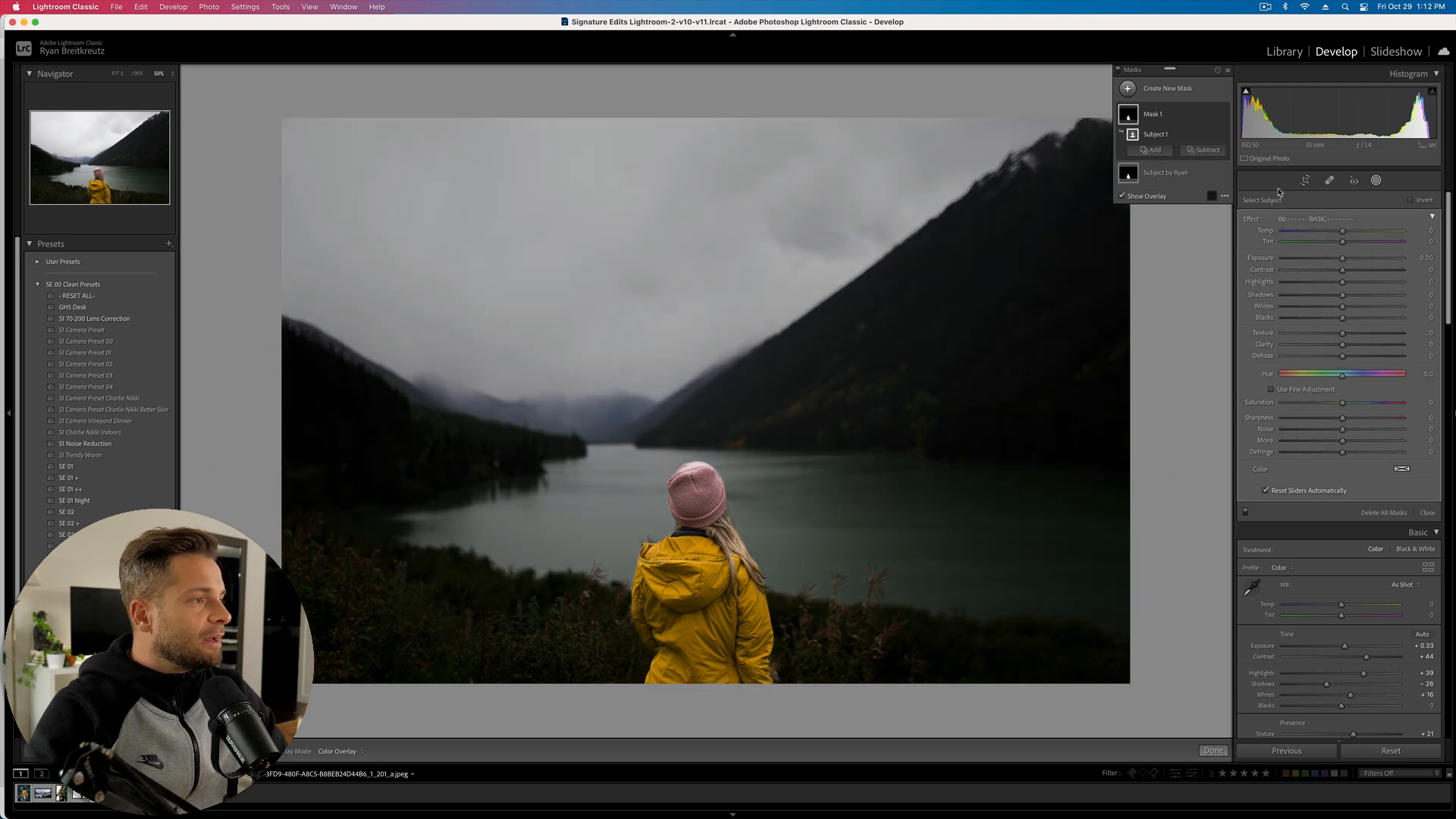
pyautogui.doubleClick(1159, 121)
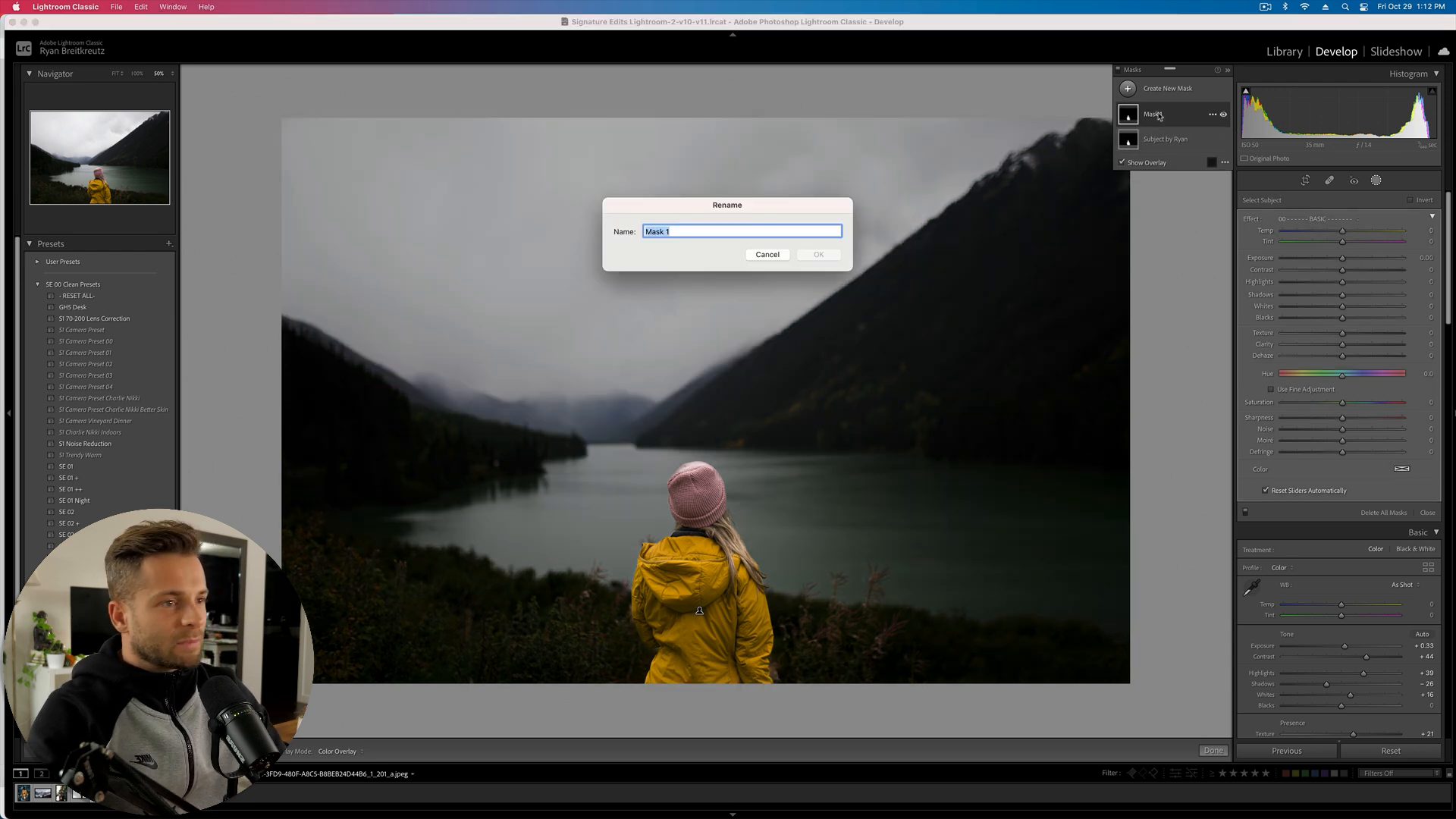
pyautogui.write('background')
pyautogui.press('Return')
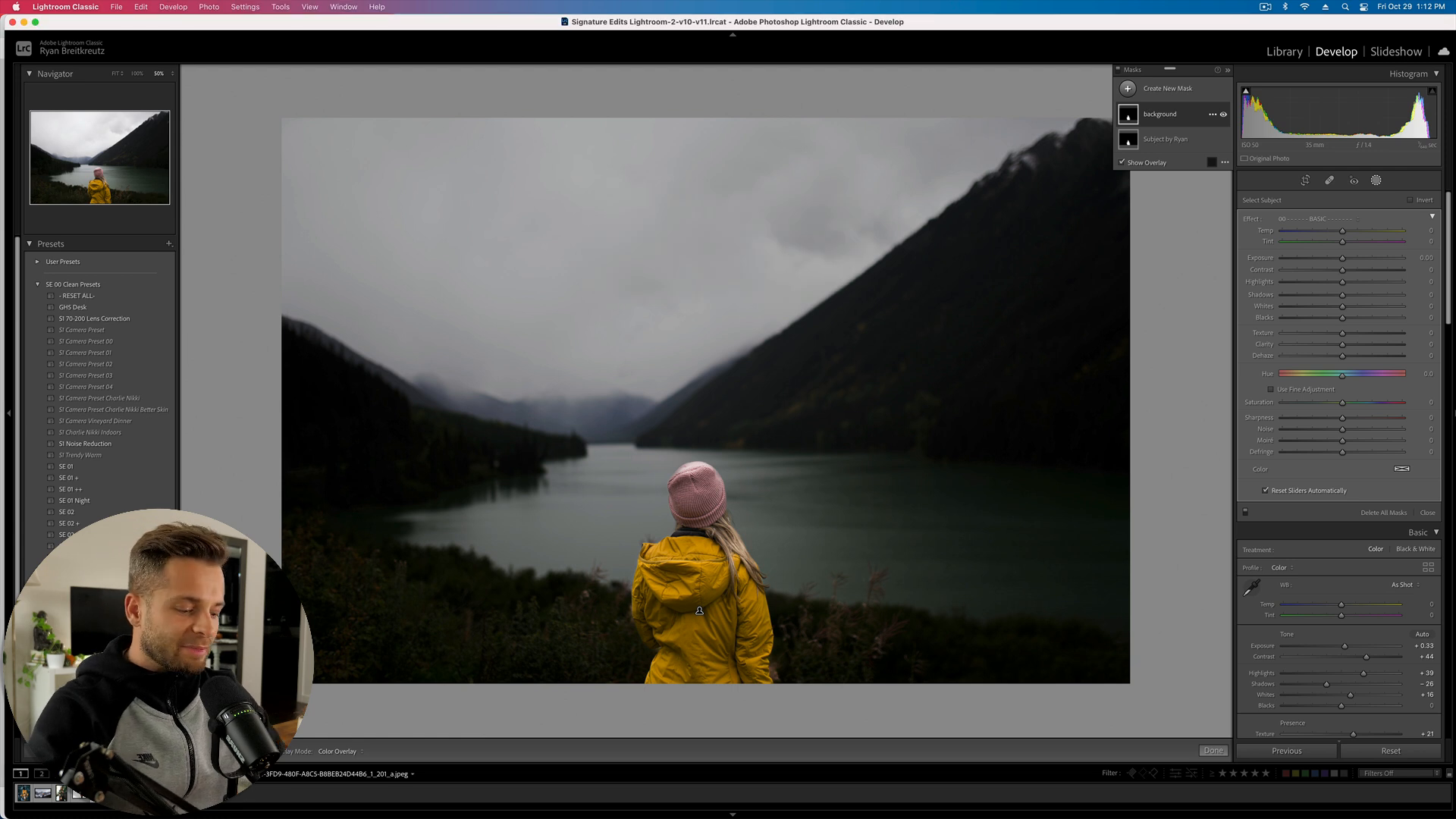
pyautogui.press("'")
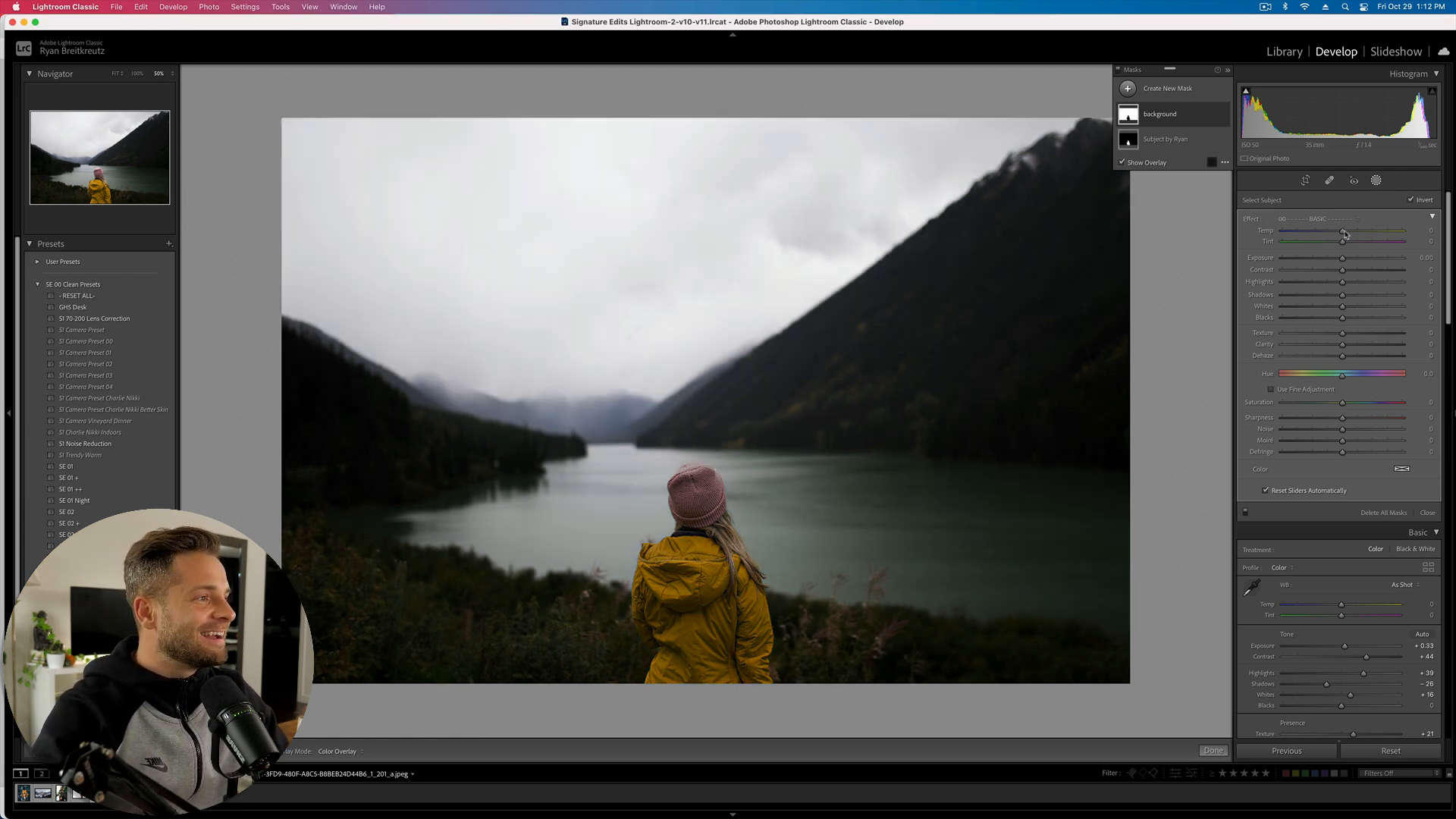
# - Cool the background mask to temperature -64, with saturation 45 and shadows 29
pyautogui.moveTo(1342, 230)
pyautogui.mouseDown()
pyautogui.moveTo(1305, 232)
pyautogui.moveTo(1334, 231)
pyautogui.mouseUp()
pyautogui.moveTo(1334, 410); pyautogui.dragTo(1342, 379)
pyautogui.moveTo(1342, 295)
pyautogui.mouseDown()
pyautogui.moveTo(1370, 299)
pyautogui.moveTo(1358, 298)
pyautogui.mouseUp()
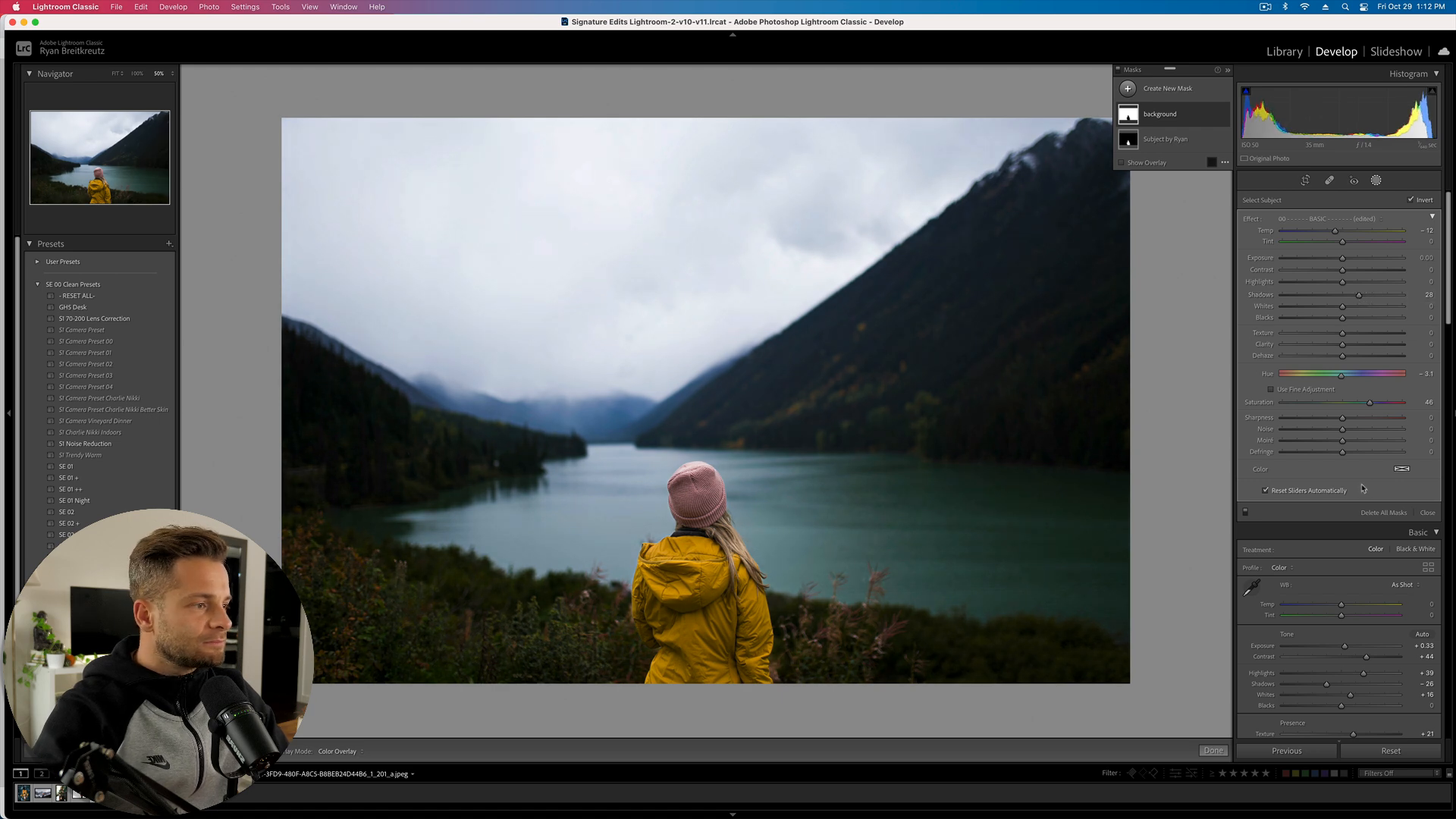
# - Give the background mask a cool blue colour tint, then reset the photo and undo the reset
pyautogui.click(1401, 469)
pyautogui.click(1243, 494)
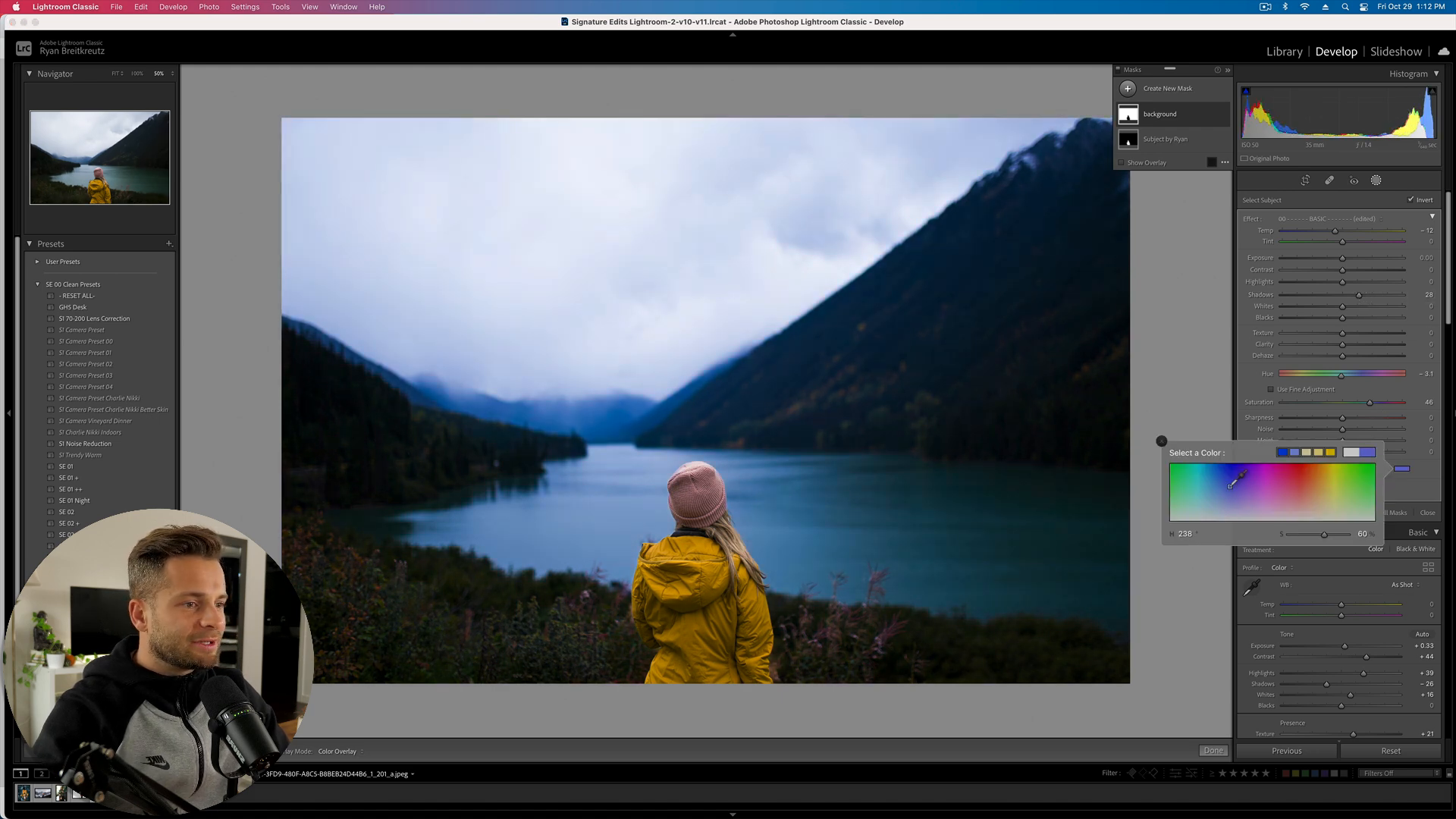
pyautogui.moveTo(1259, 496)
pyautogui.mouseDown()
pyautogui.moveTo(1344, 491)
pyautogui.moveTo(1232, 504)
pyautogui.mouseUp()
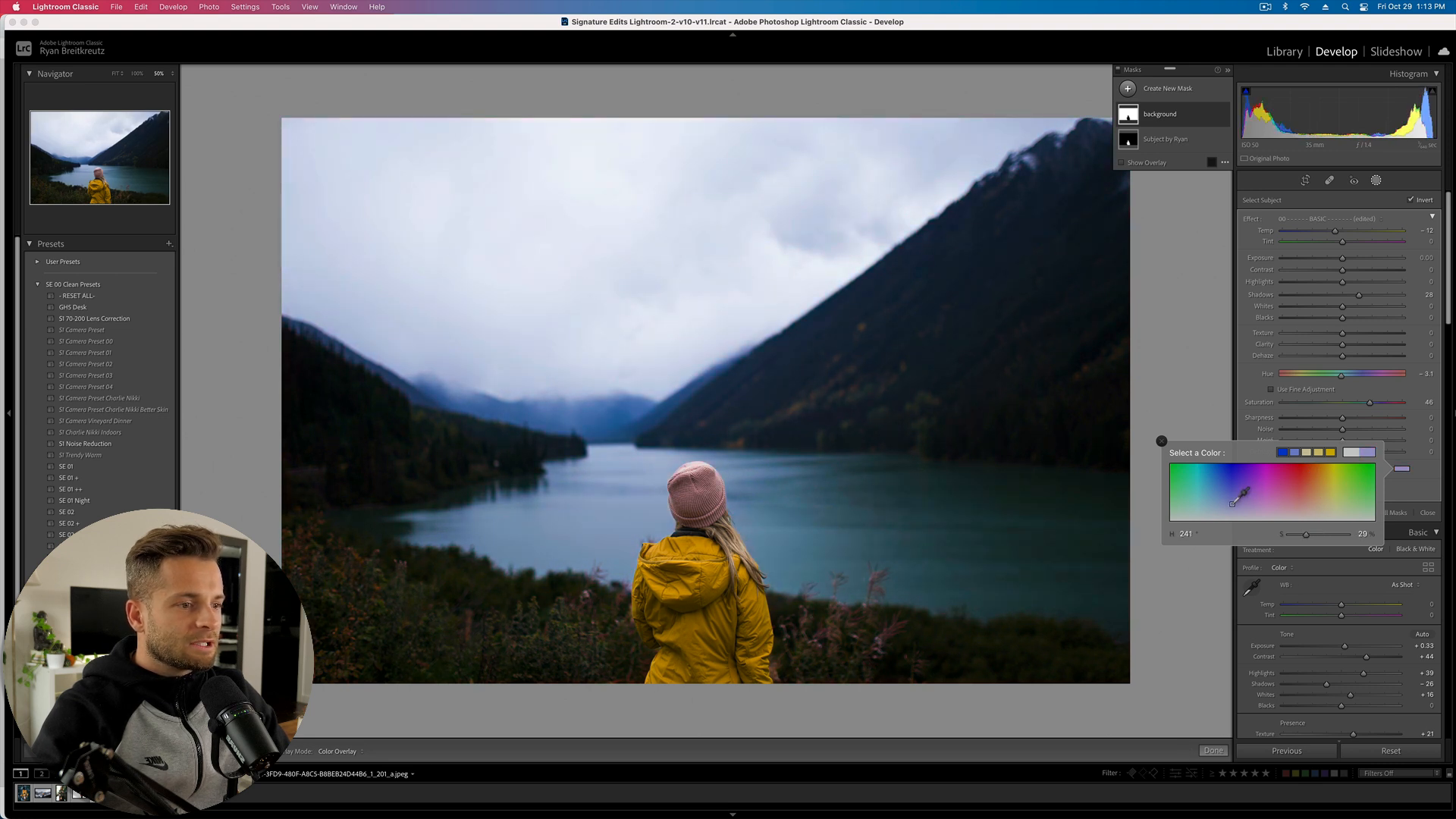
pyautogui.click(1161, 441)
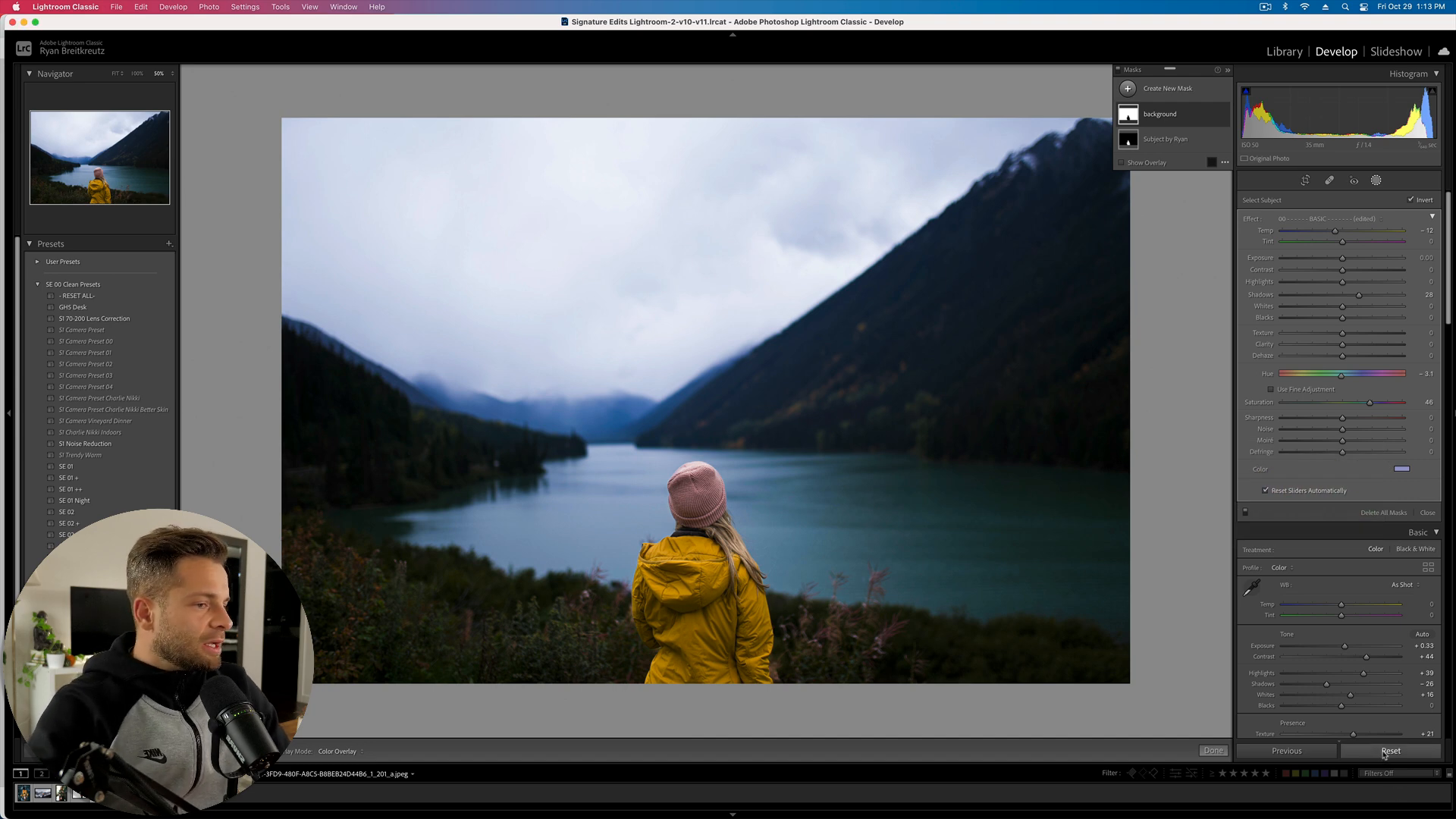
pyautogui.click(1385, 752)
pyautogui.press('super+z')
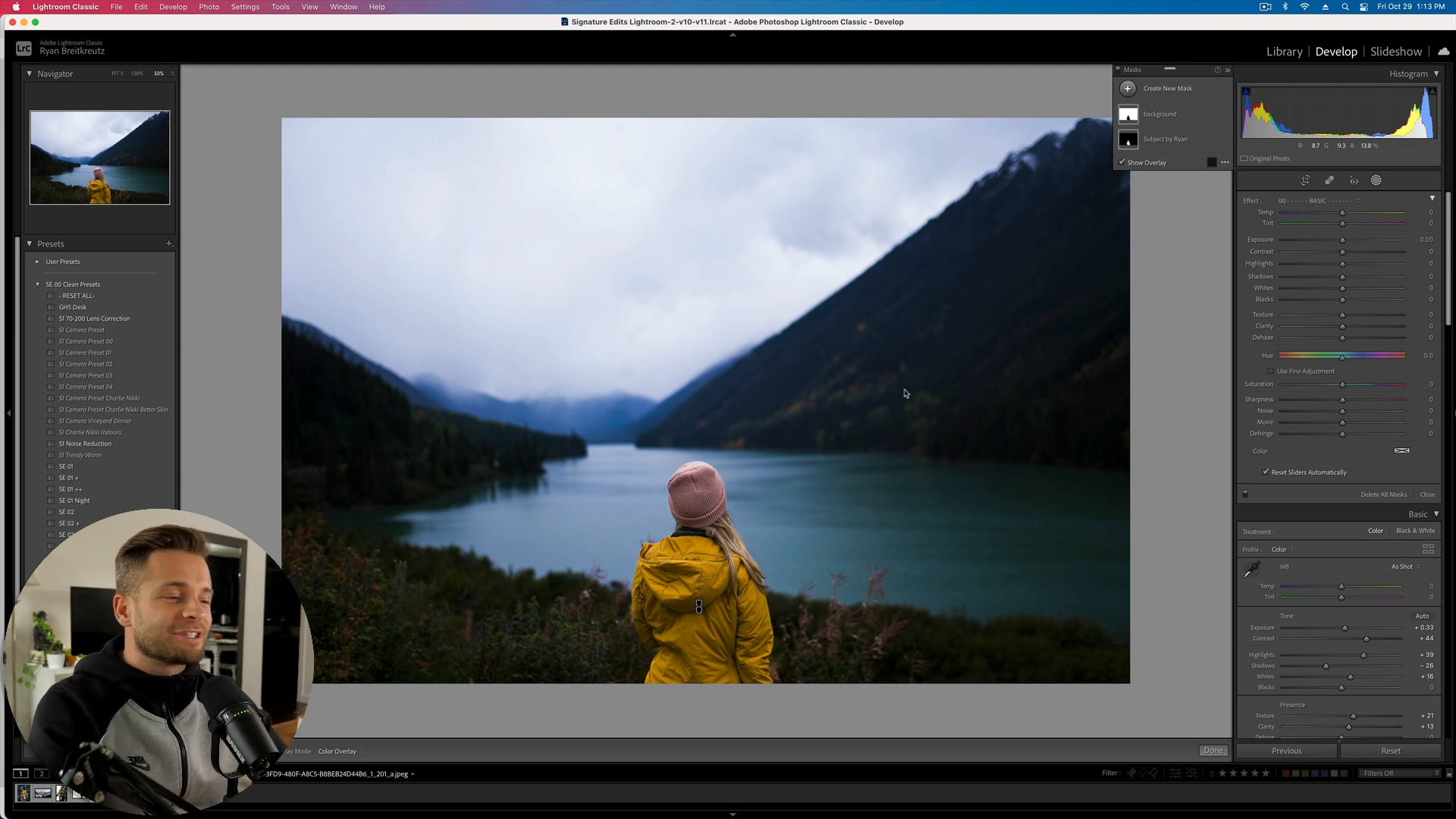
# - Add a Select Sky mask, Mask 1, after reviewing the background and subject masks
pyautogui.click(1129, 88)
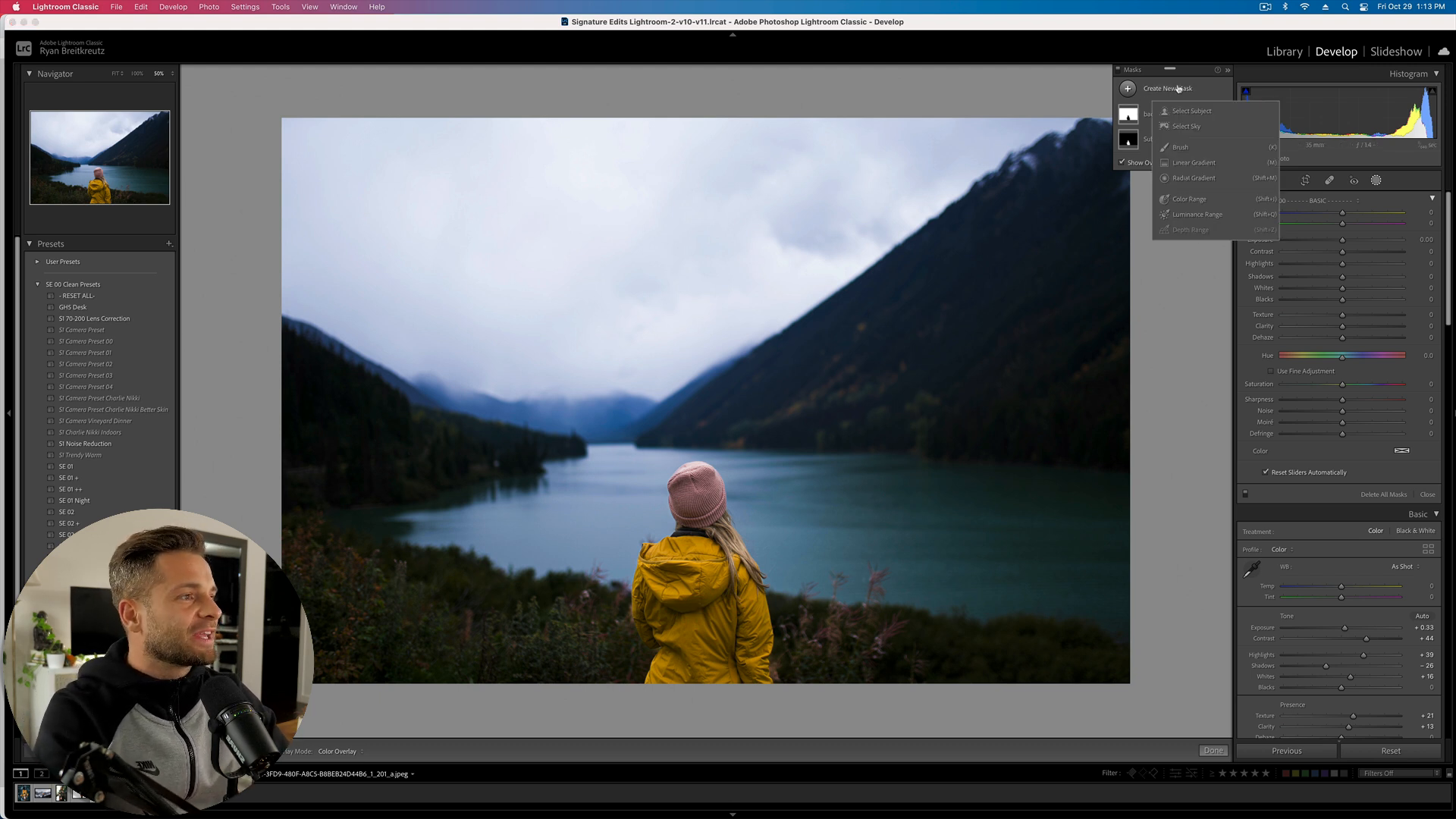
pyautogui.click(1189, 126)
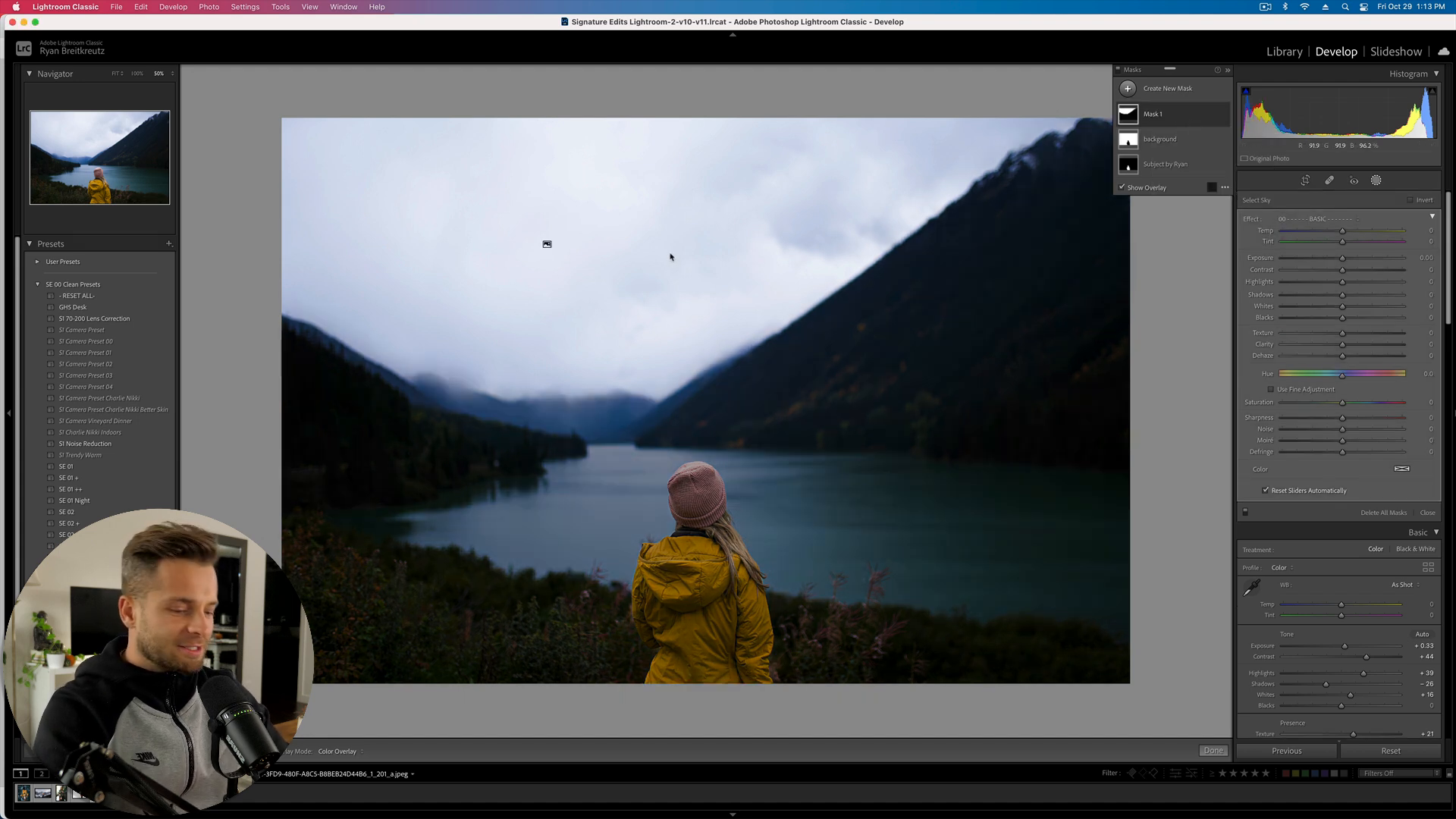
pyautogui.click(1162, 141)
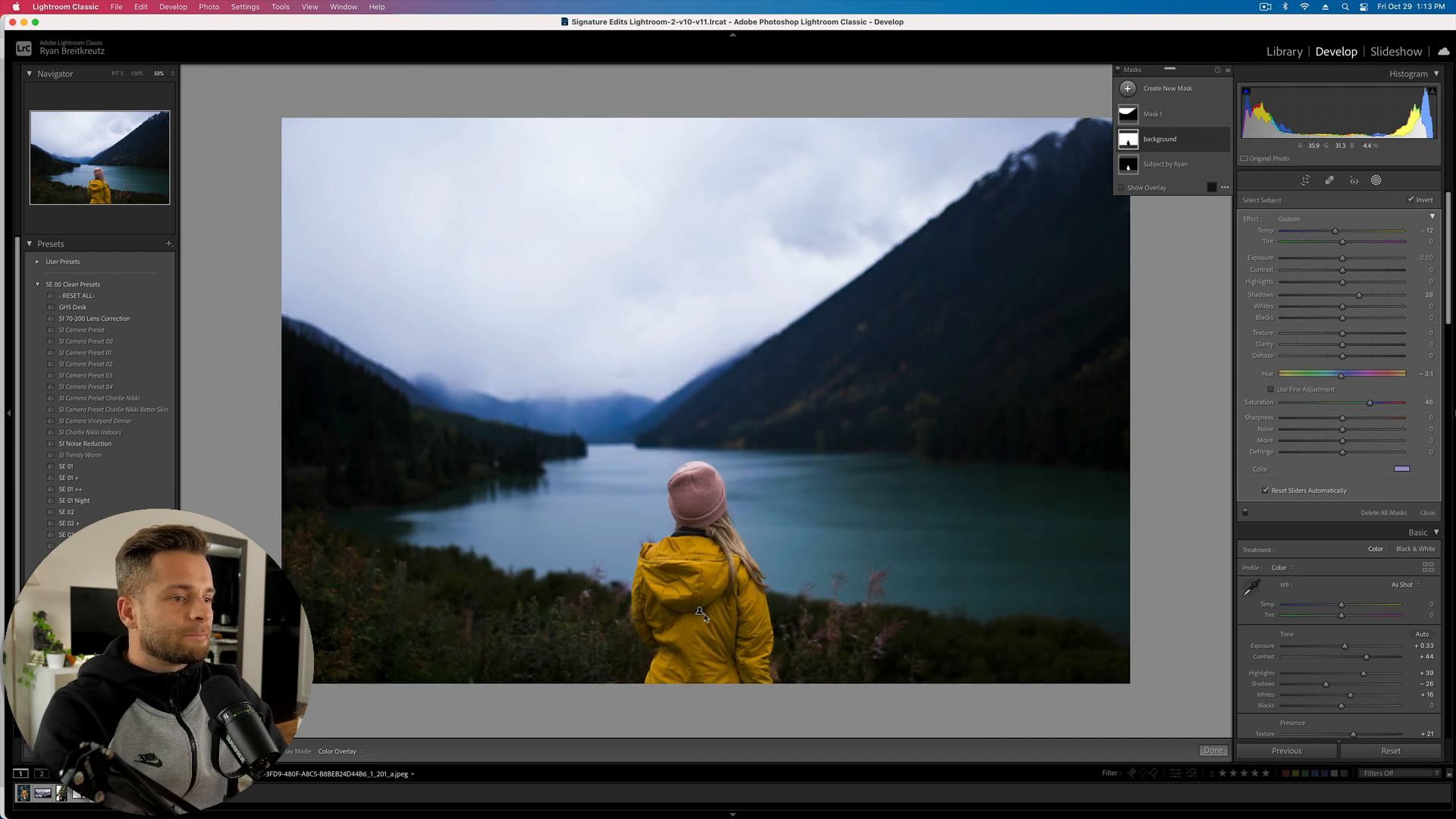
pyautogui.click(1168, 163)
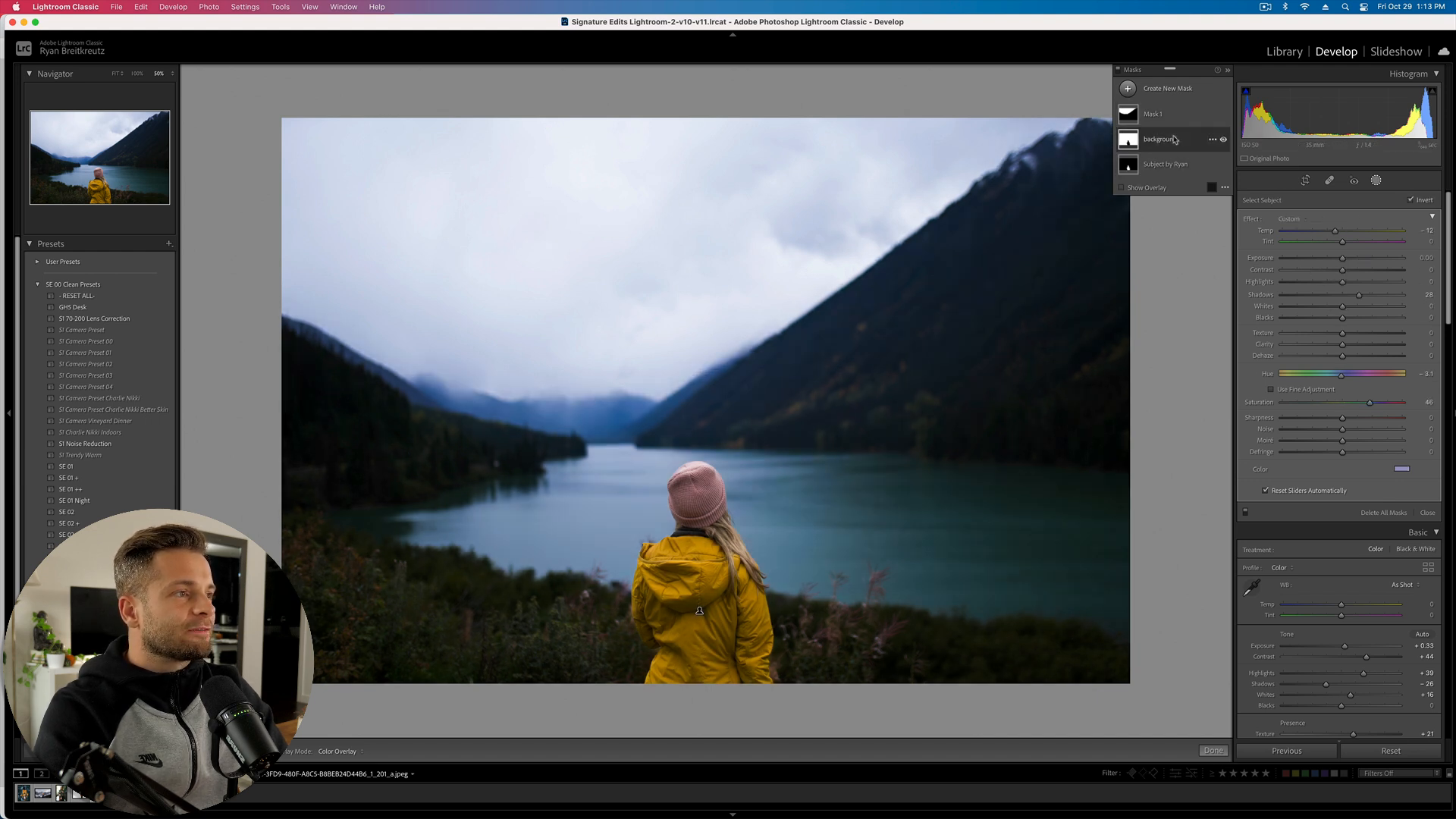
pyautogui.click(1128, 114)
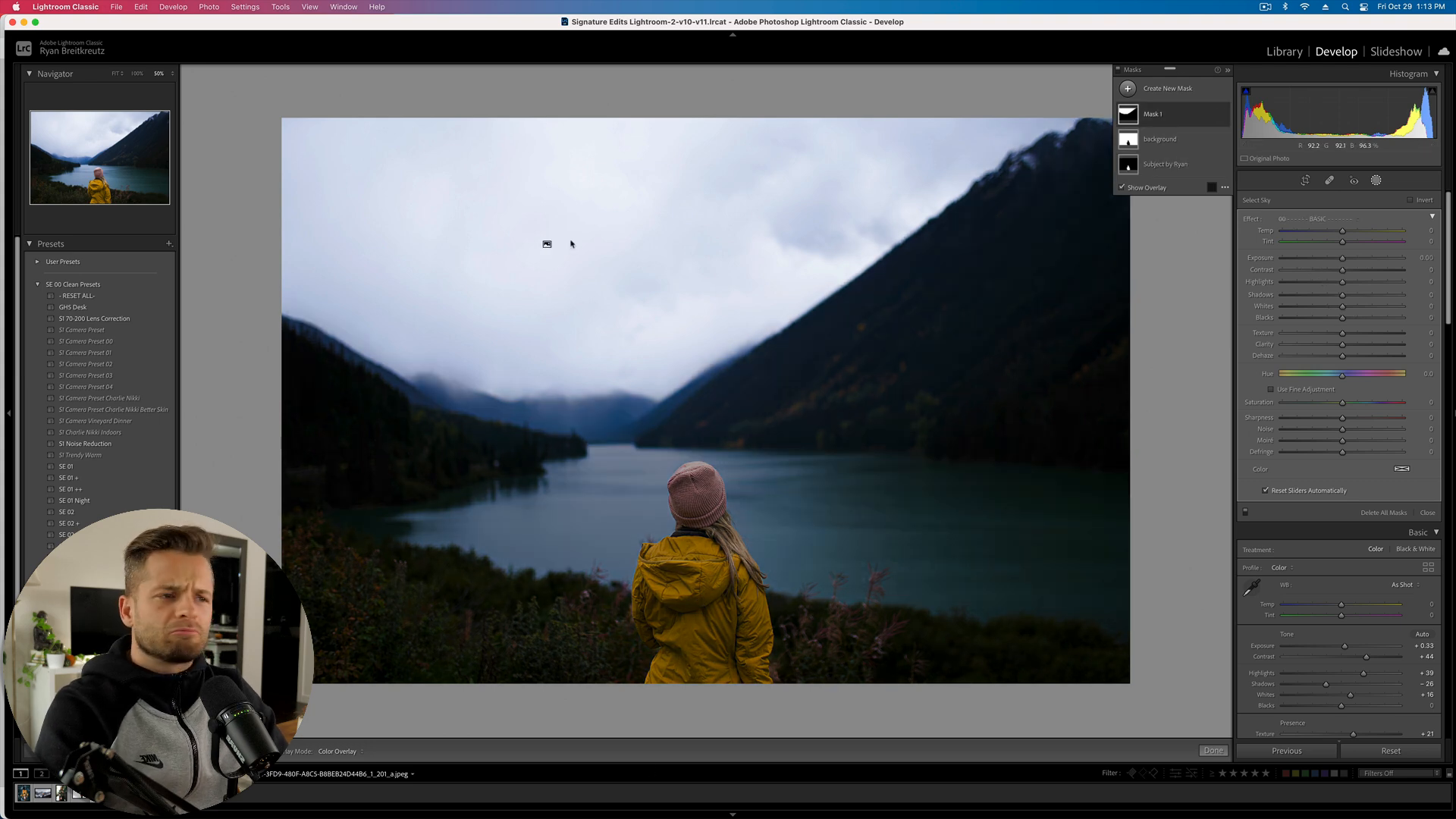
pyautogui.press('o')
pyautogui.press('o')
pyautogui.press('o')
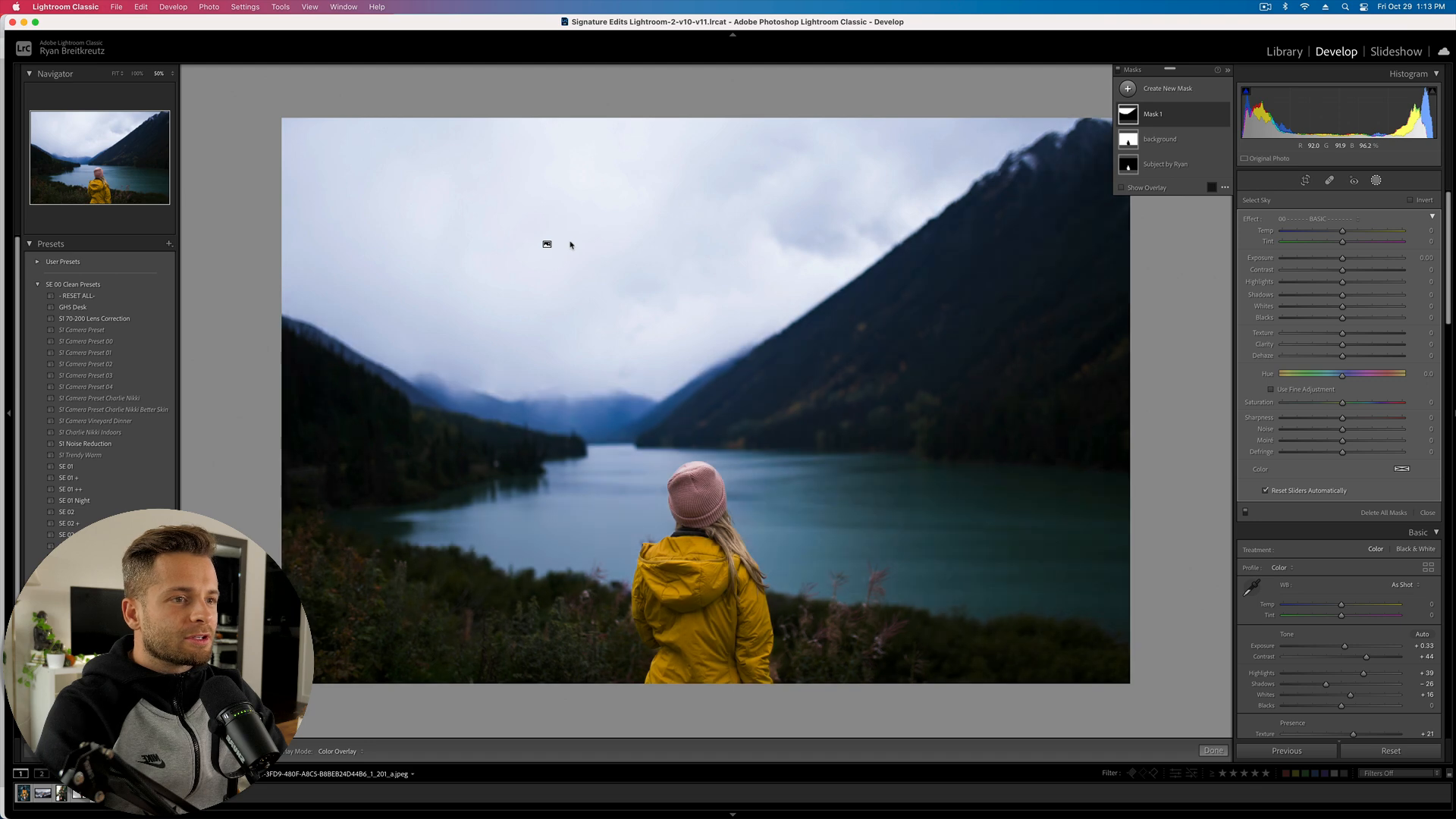
pyautogui.press('o')
pyautogui.press('o')
pyautogui.press('o')
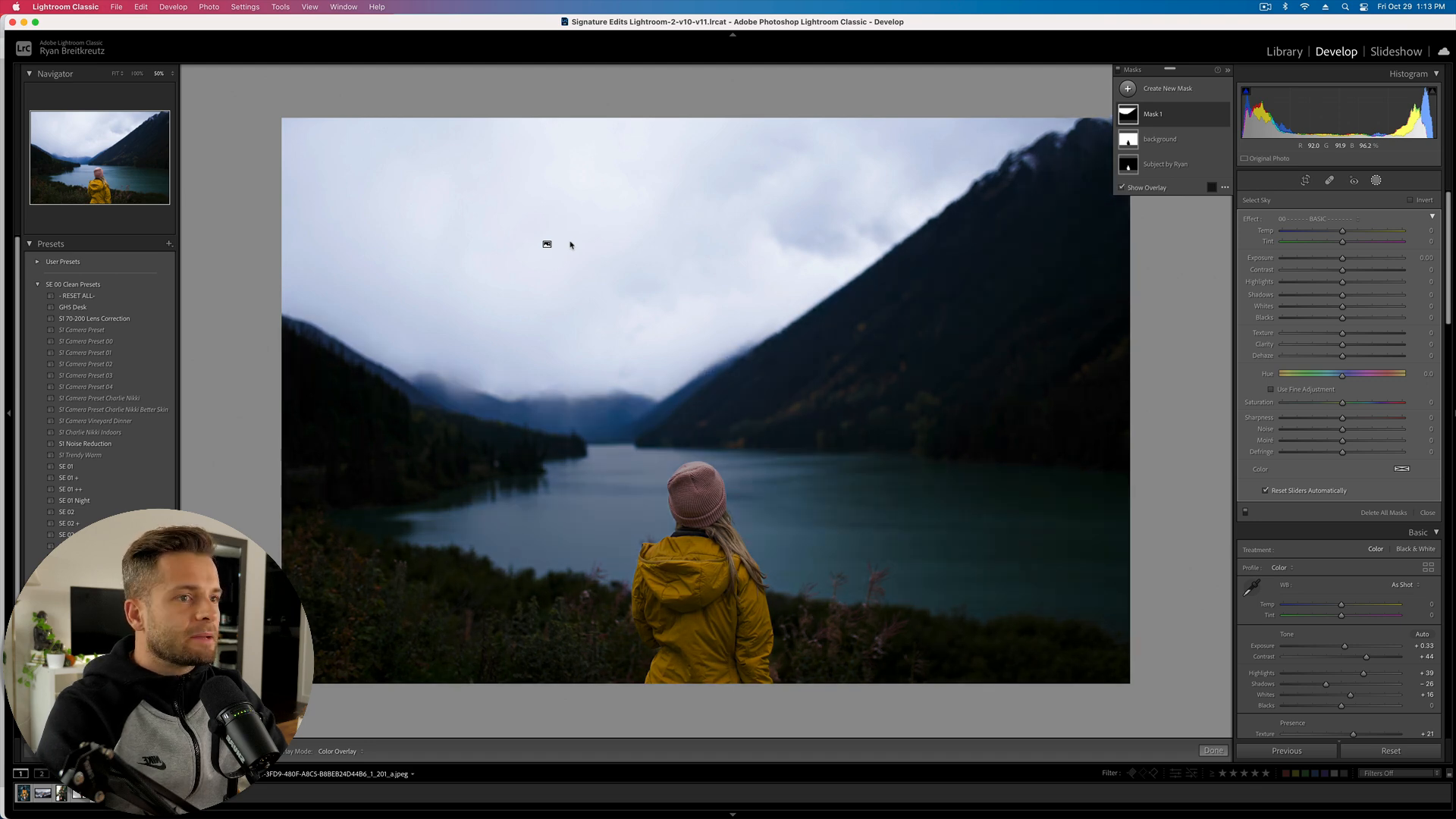
# - Make the mask overlay magenta and set it to show the affected area
pyautogui.click(1211, 187)
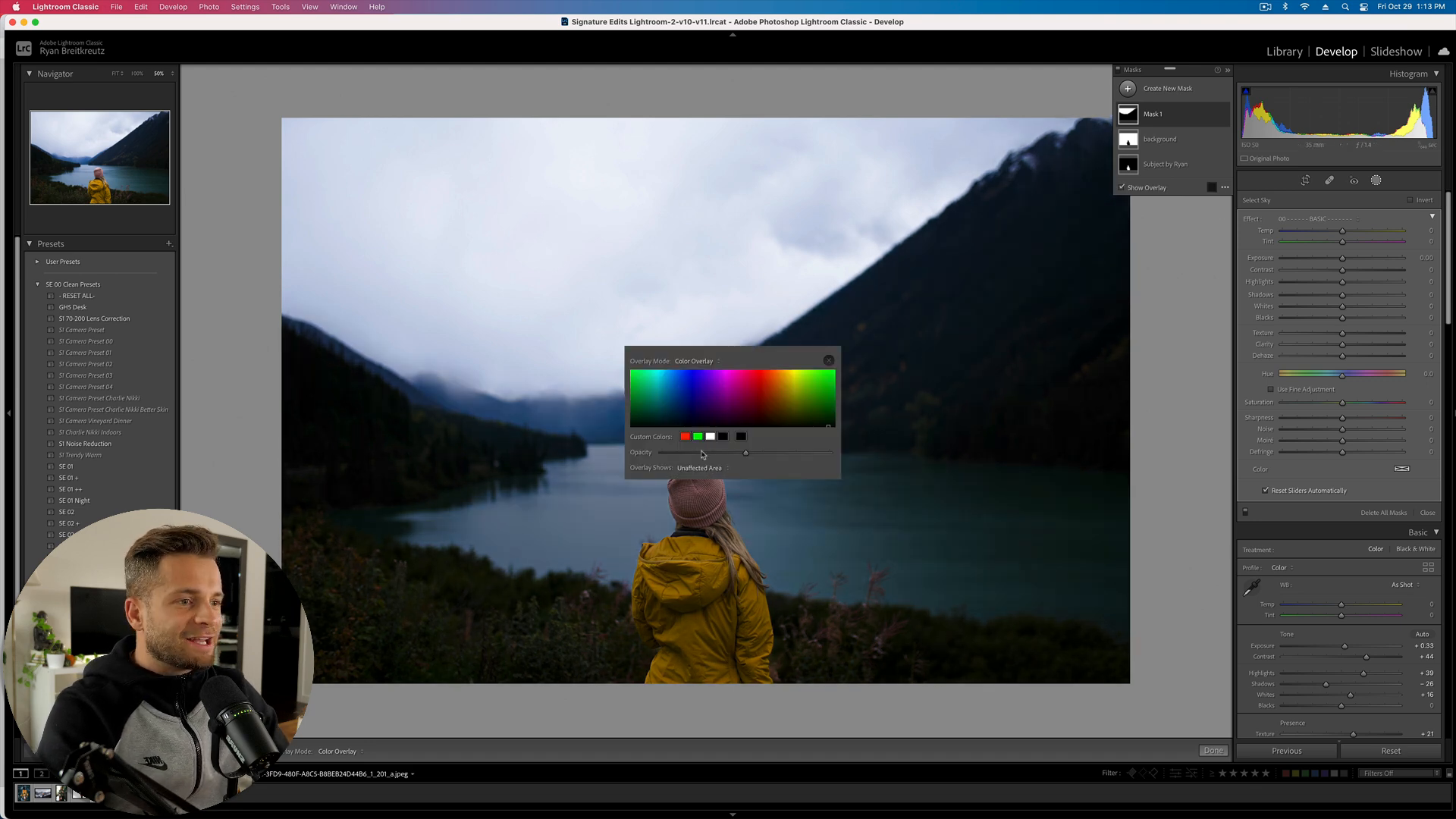
pyautogui.moveTo(750, 375); pyautogui.dragTo(739, 347)
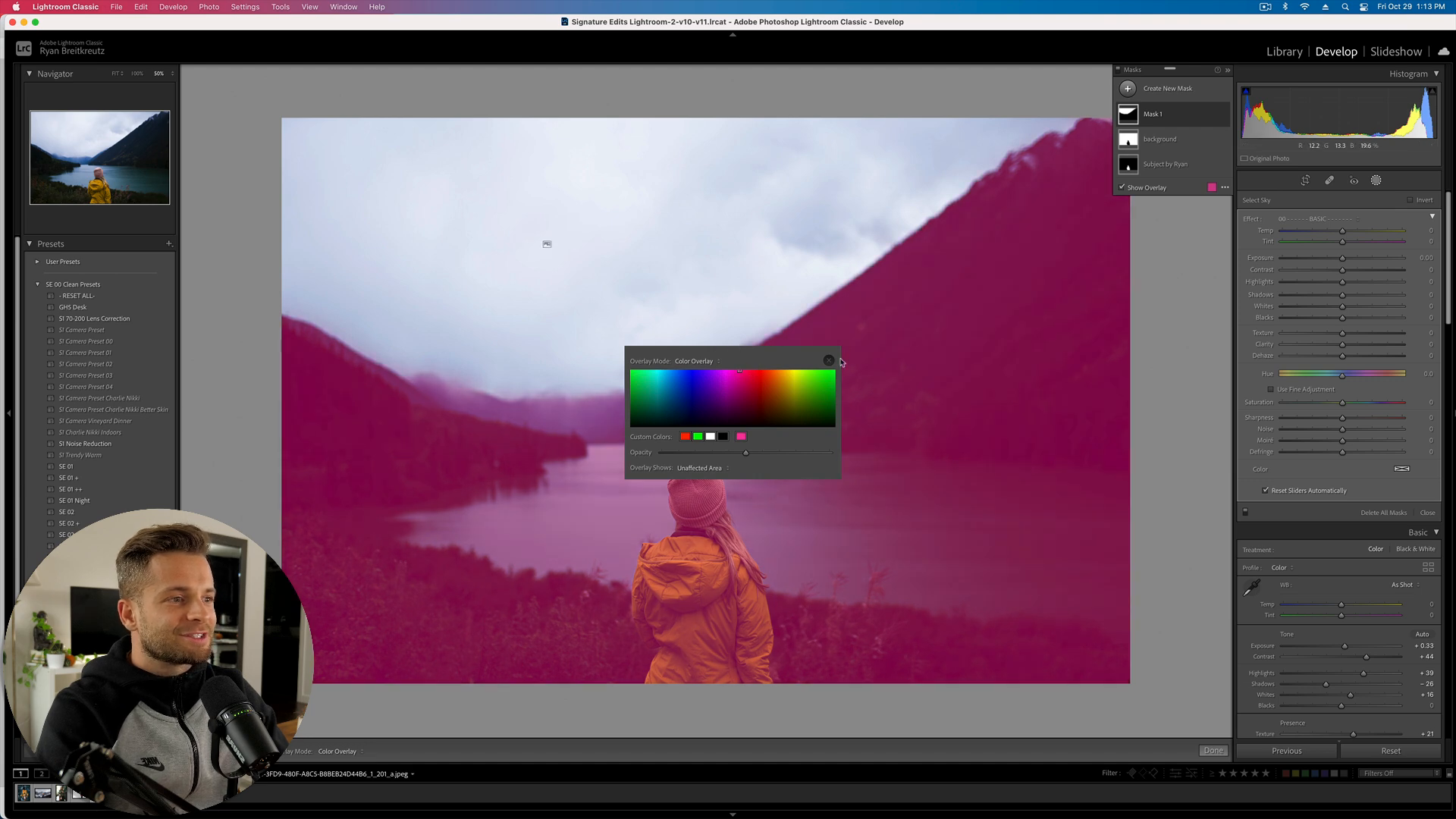
pyautogui.click(828, 361)
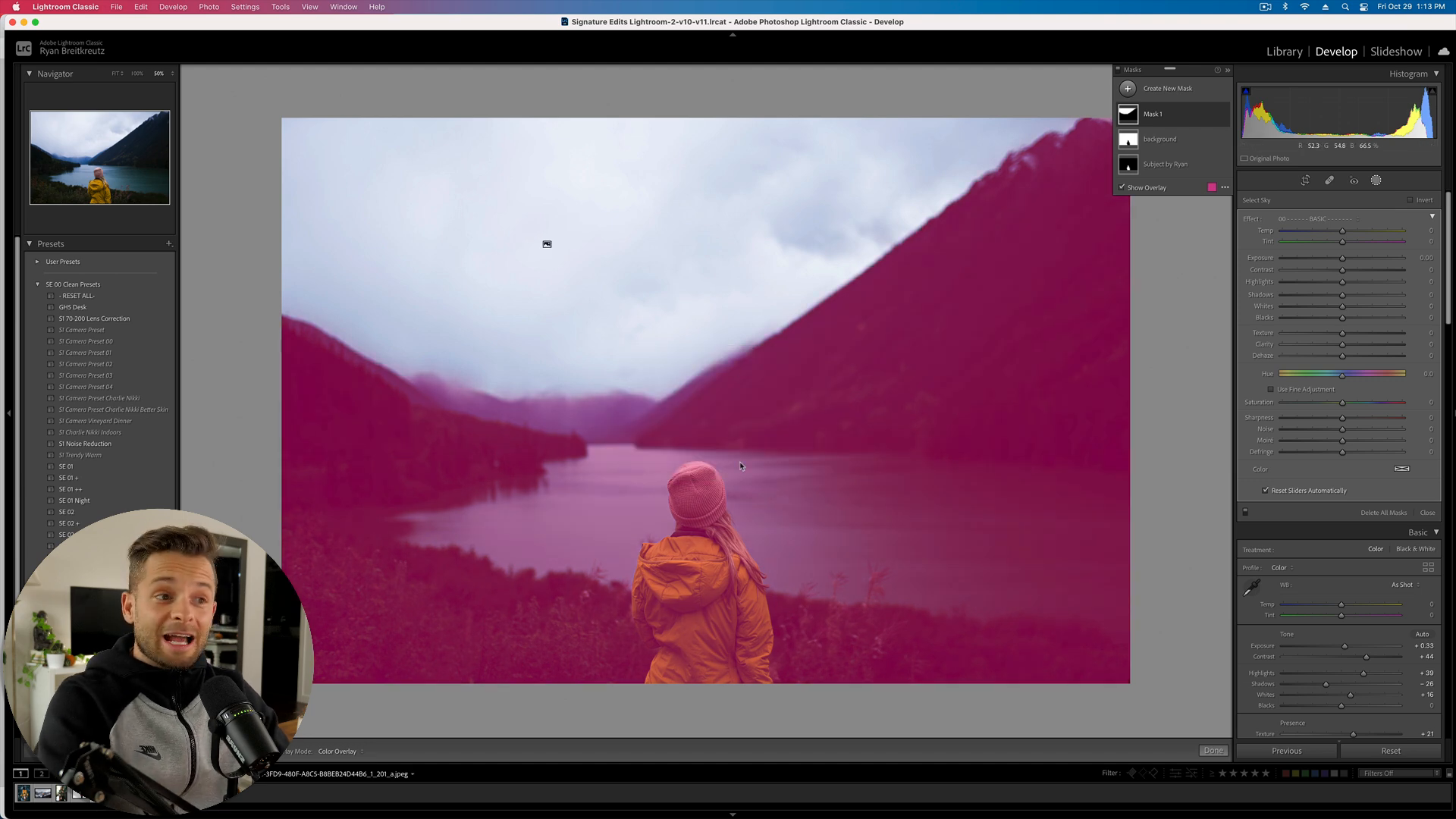
pyautogui.press('o')
pyautogui.press('o')
pyautogui.press('o')
pyautogui.press('o')
pyautogui.press('o')
pyautogui.press('o')
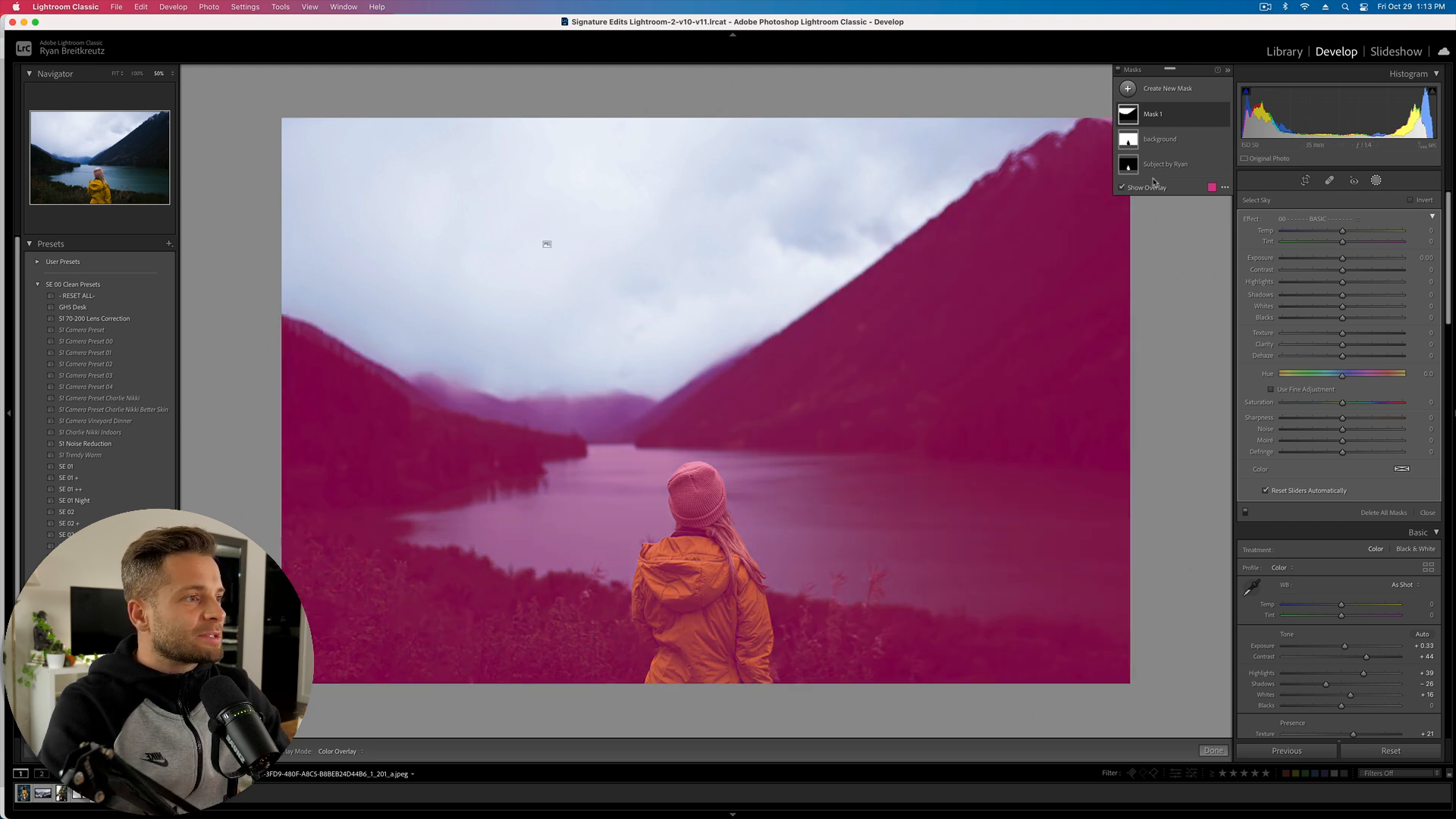
pyautogui.click(1223, 189)
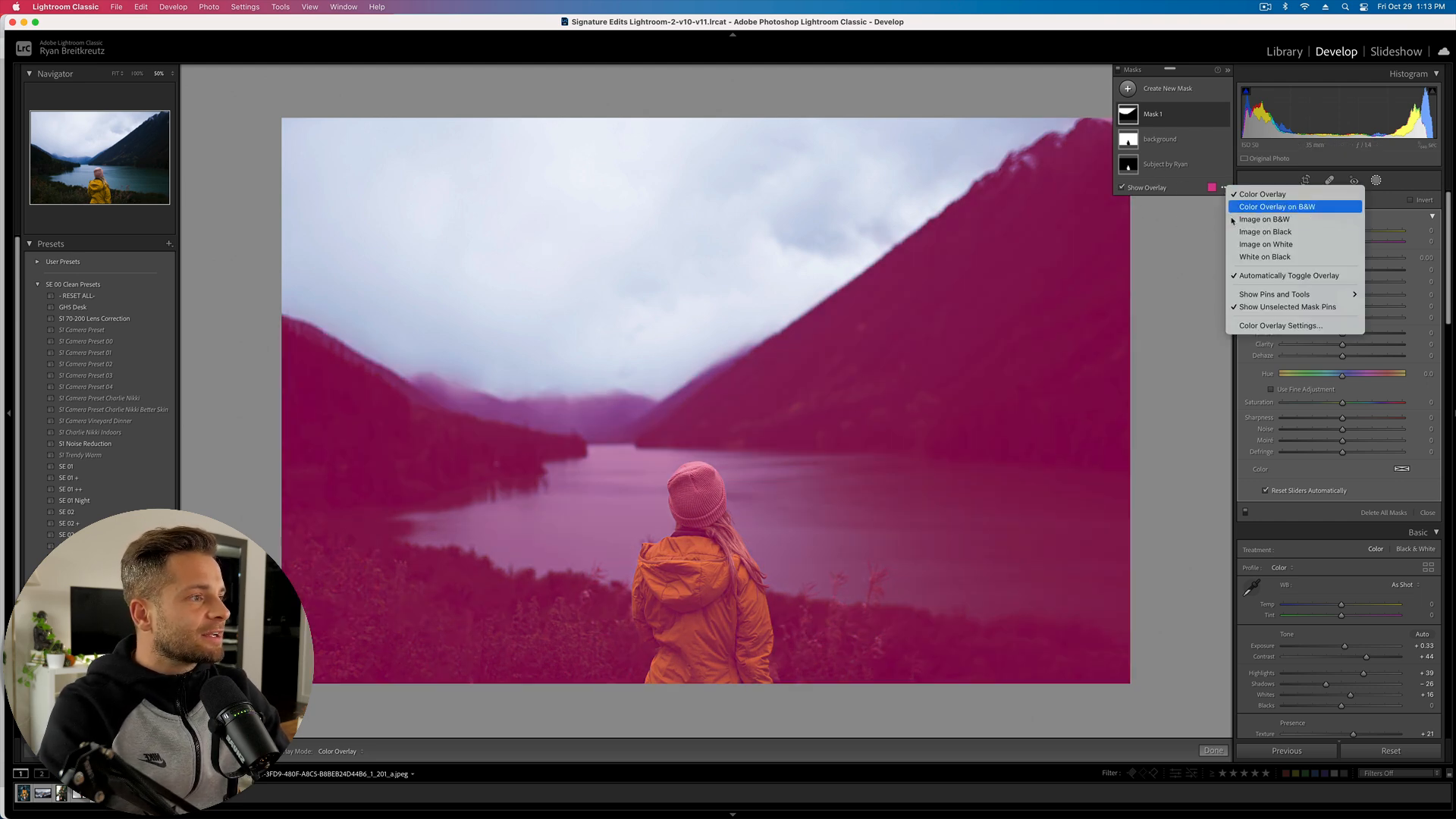
pyautogui.moveTo(1263, 301)
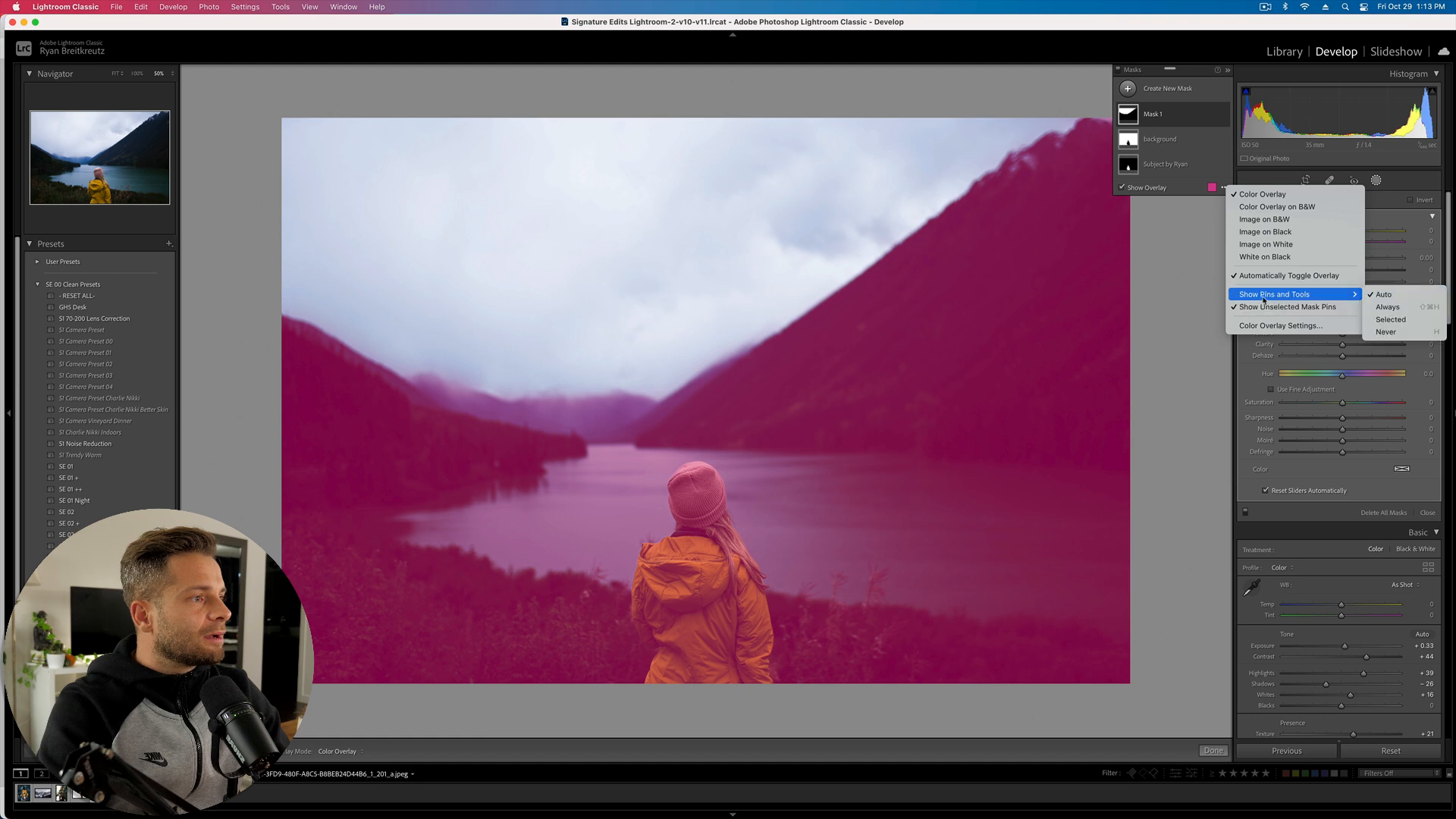
pyautogui.click(1196, 191)
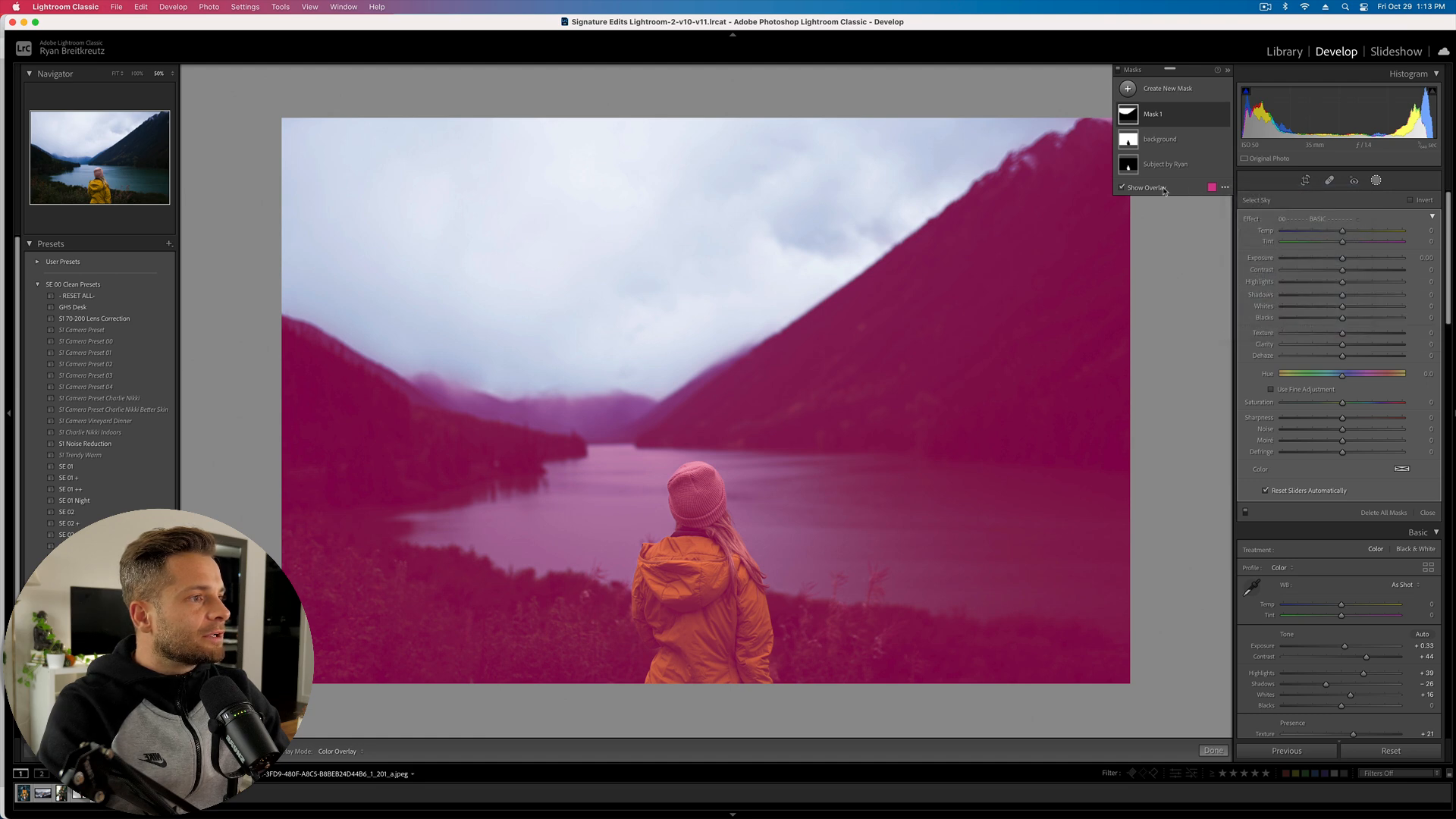
pyautogui.click(702, 469)
# - Mute the sky mask with cooler temperature, lower contrast and highlights, deeper shadows, less saturation
pyautogui.click(703, 457)
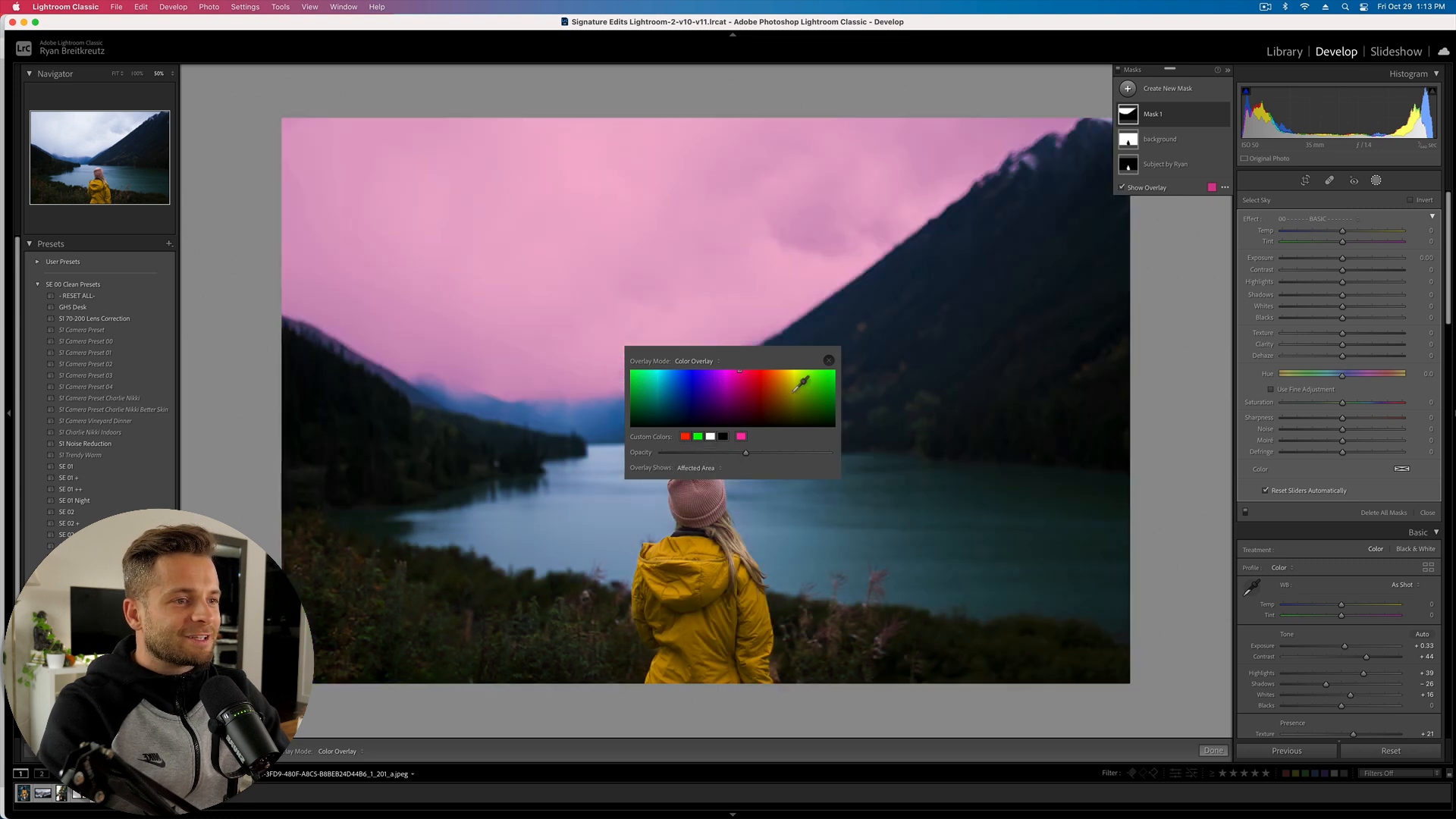
pyautogui.click(829, 362)
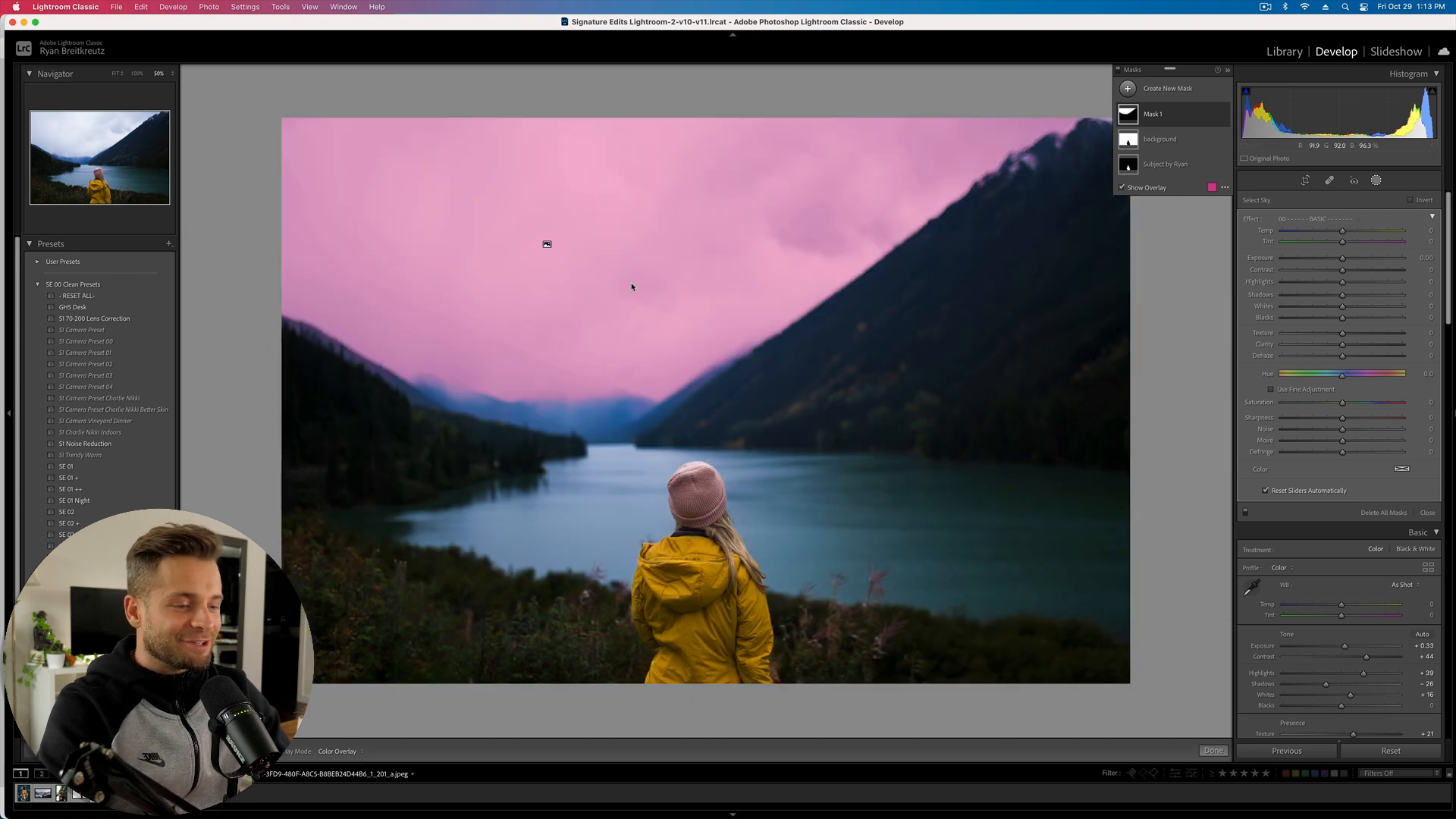
pyautogui.press('o')
pyautogui.moveTo(1342, 231); pyautogui.dragTo(1321, 234)
pyautogui.moveTo(1342, 282); pyautogui.dragTo(1291, 297)
pyautogui.click(1308, 271)
pyautogui.click(1328, 283)
pyautogui.click(1332, 296)
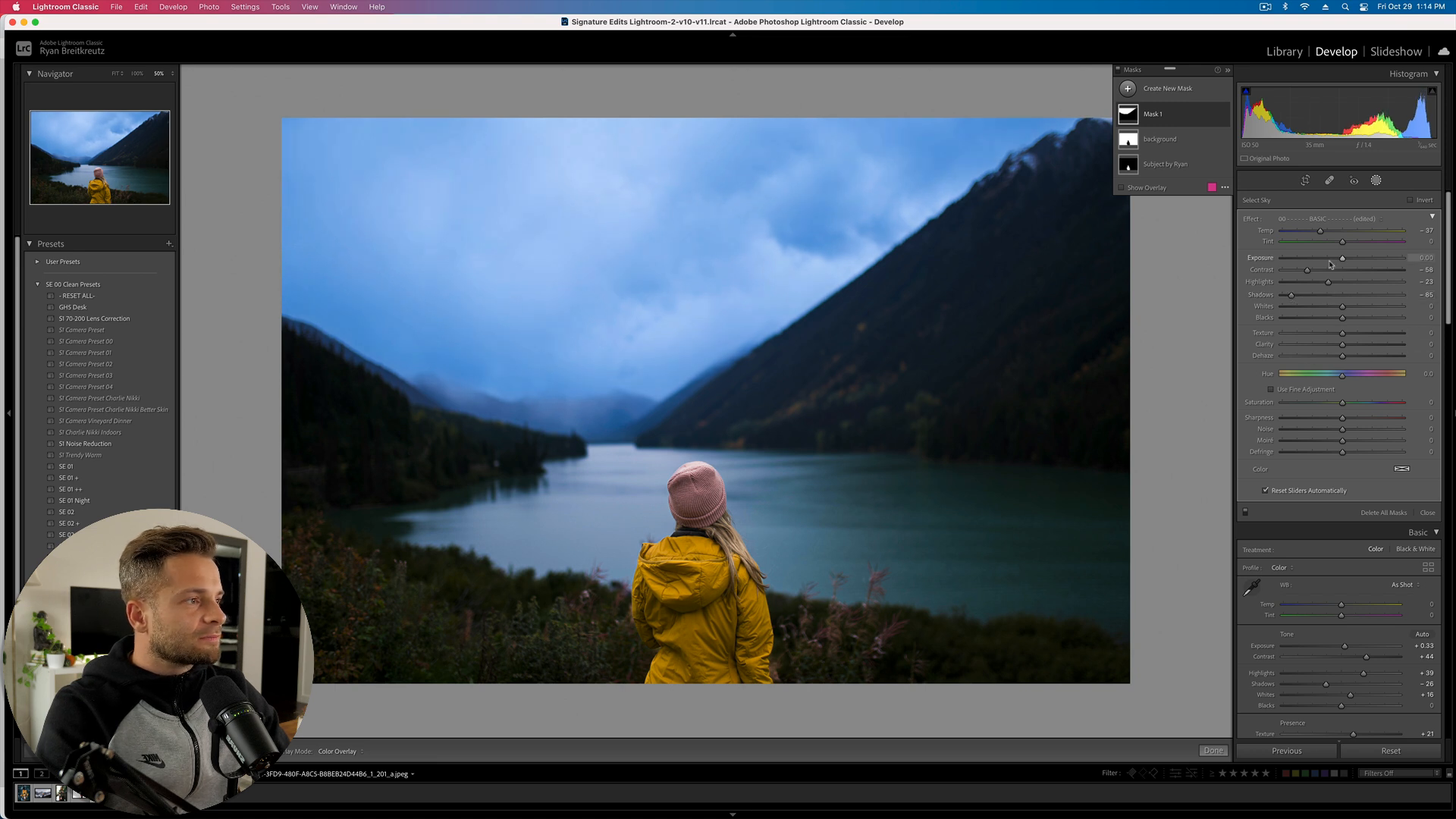
pyautogui.click(1335, 233)
pyautogui.moveTo(1342, 403); pyautogui.dragTo(1297, 404)
# - Close masking, compare with the before view, and move to the next photo
pyautogui.press('Escape')
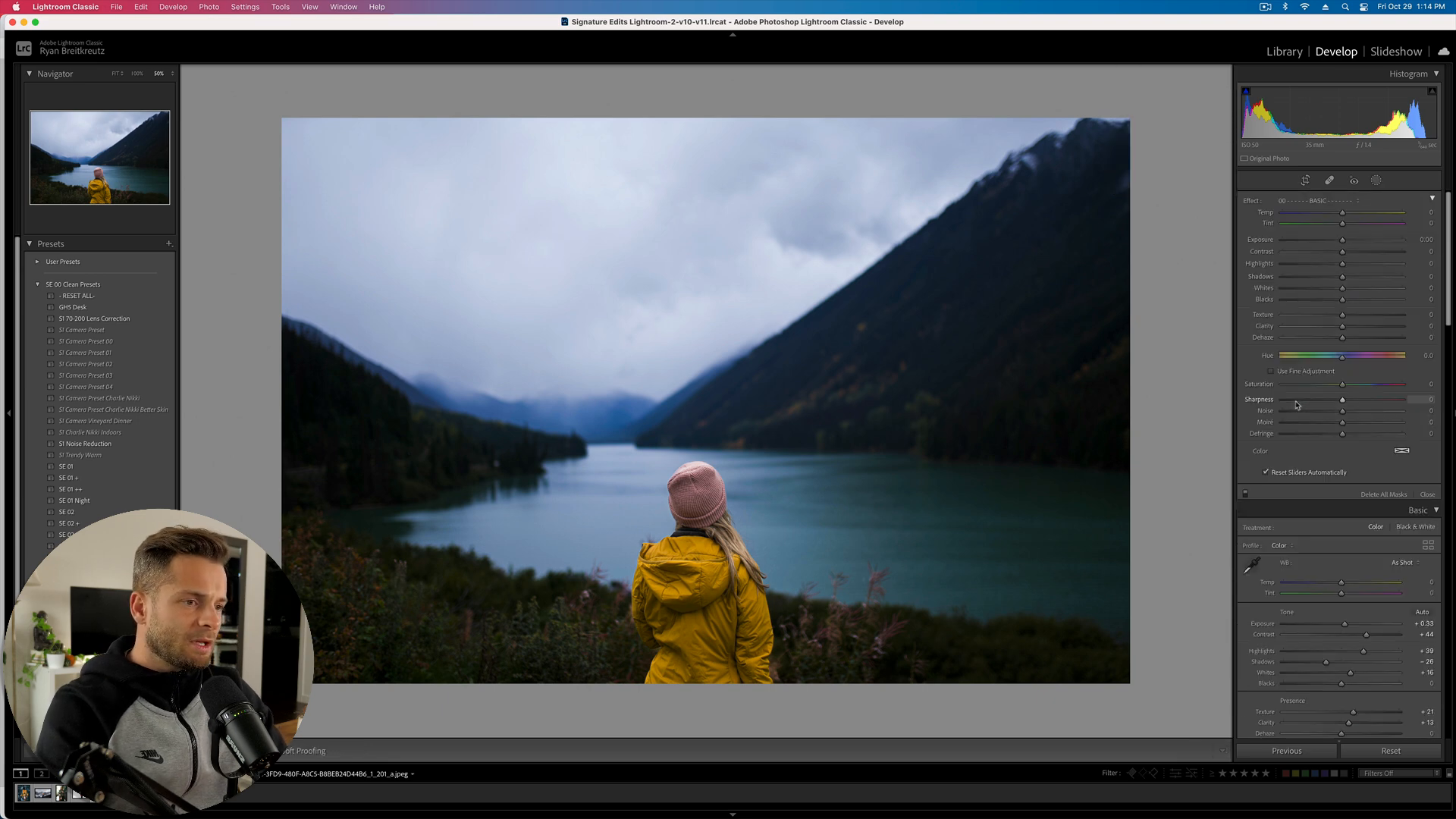
pyautogui.press('\\')
pyautogui.press('\\')
pyautogui.press('\\')
pyautogui.press('\\')
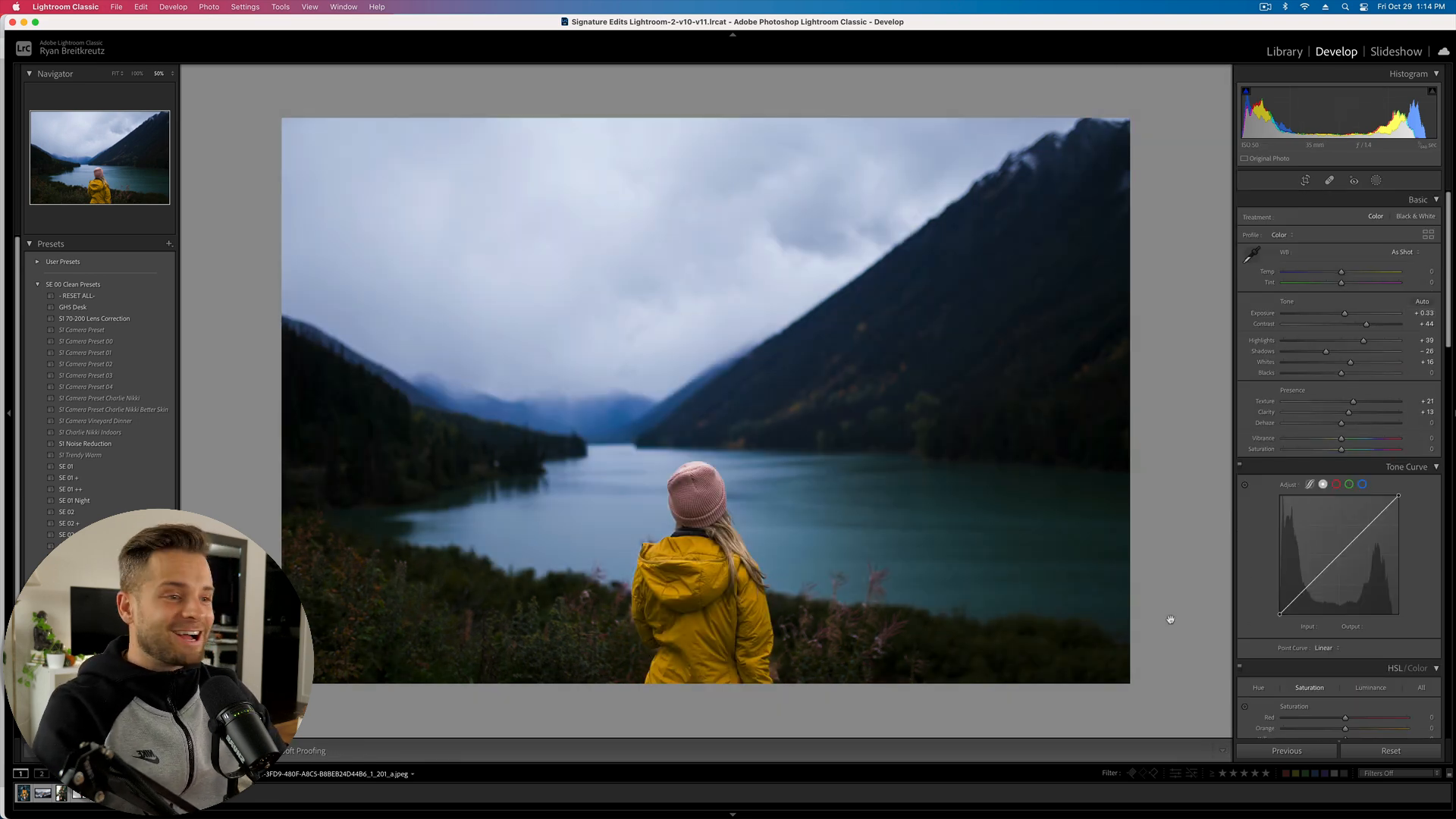
pyautogui.press('Right')
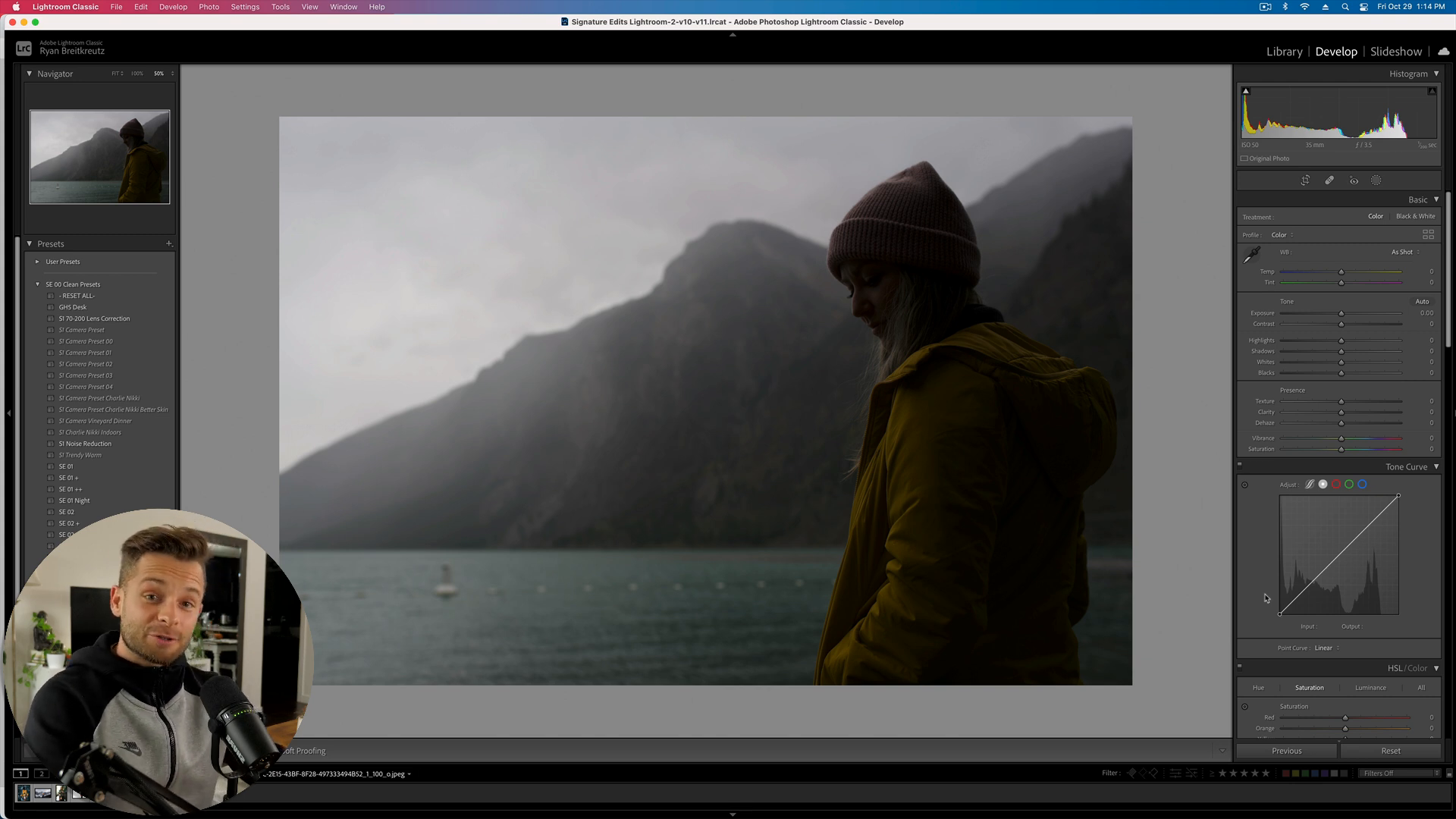
# - Reset the photo's temperature to neutral and add a subject mask on the woman
pyautogui.moveTo(1339, 272); pyautogui.dragTo(1320, 276)
pyautogui.doubleClick(1320, 275)
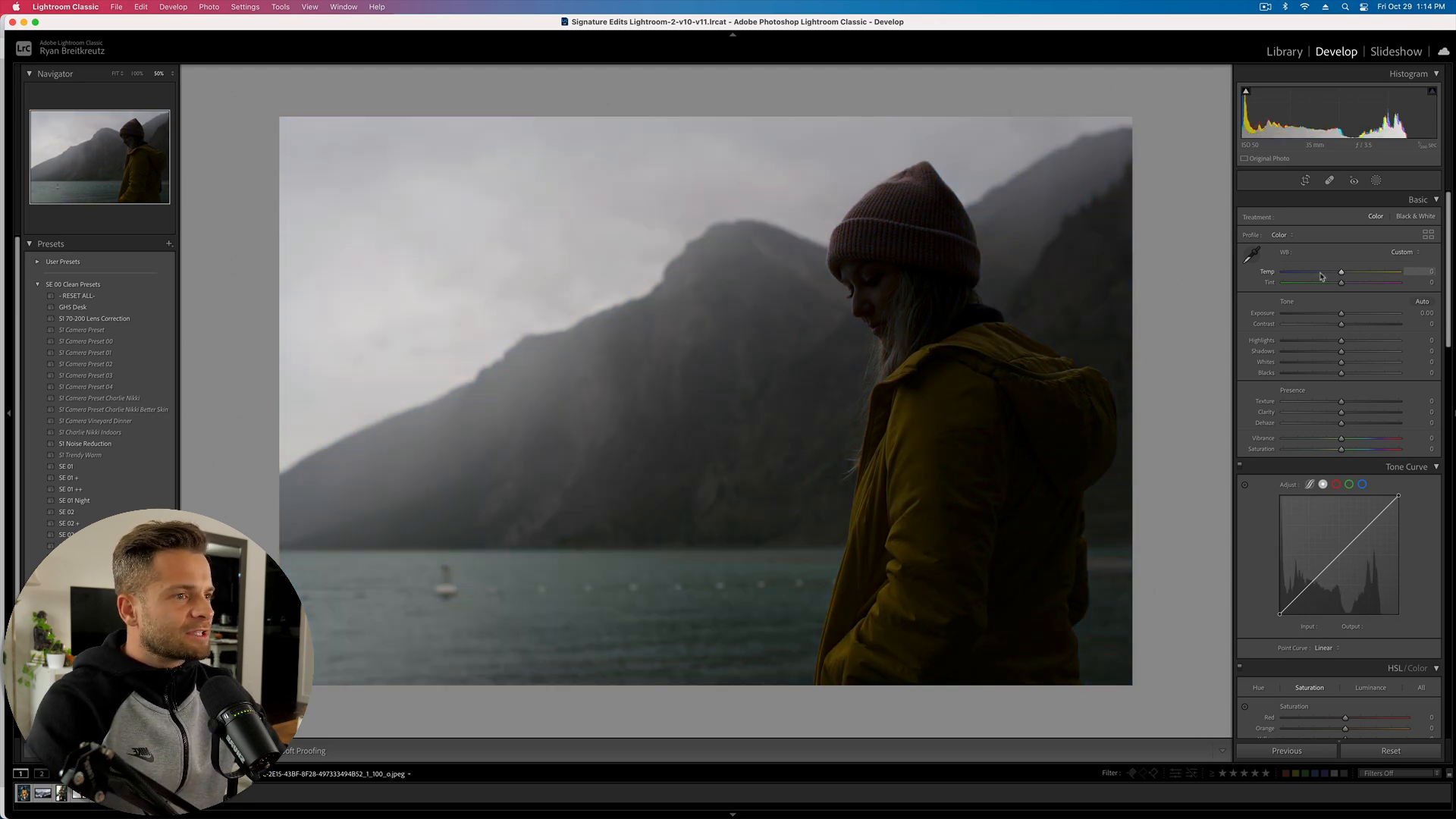
pyautogui.click(1376, 180)
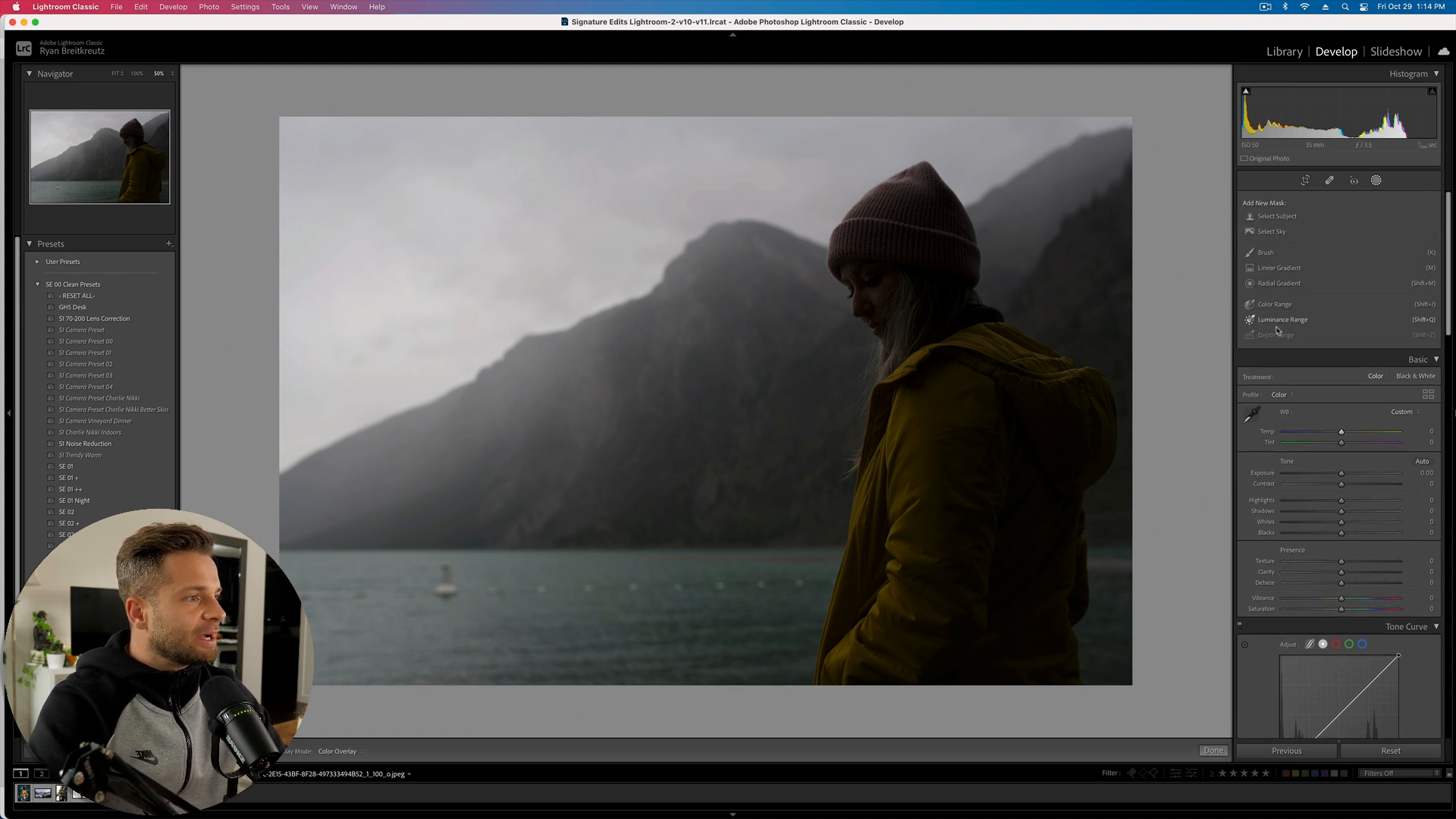
pyautogui.click(1277, 217)
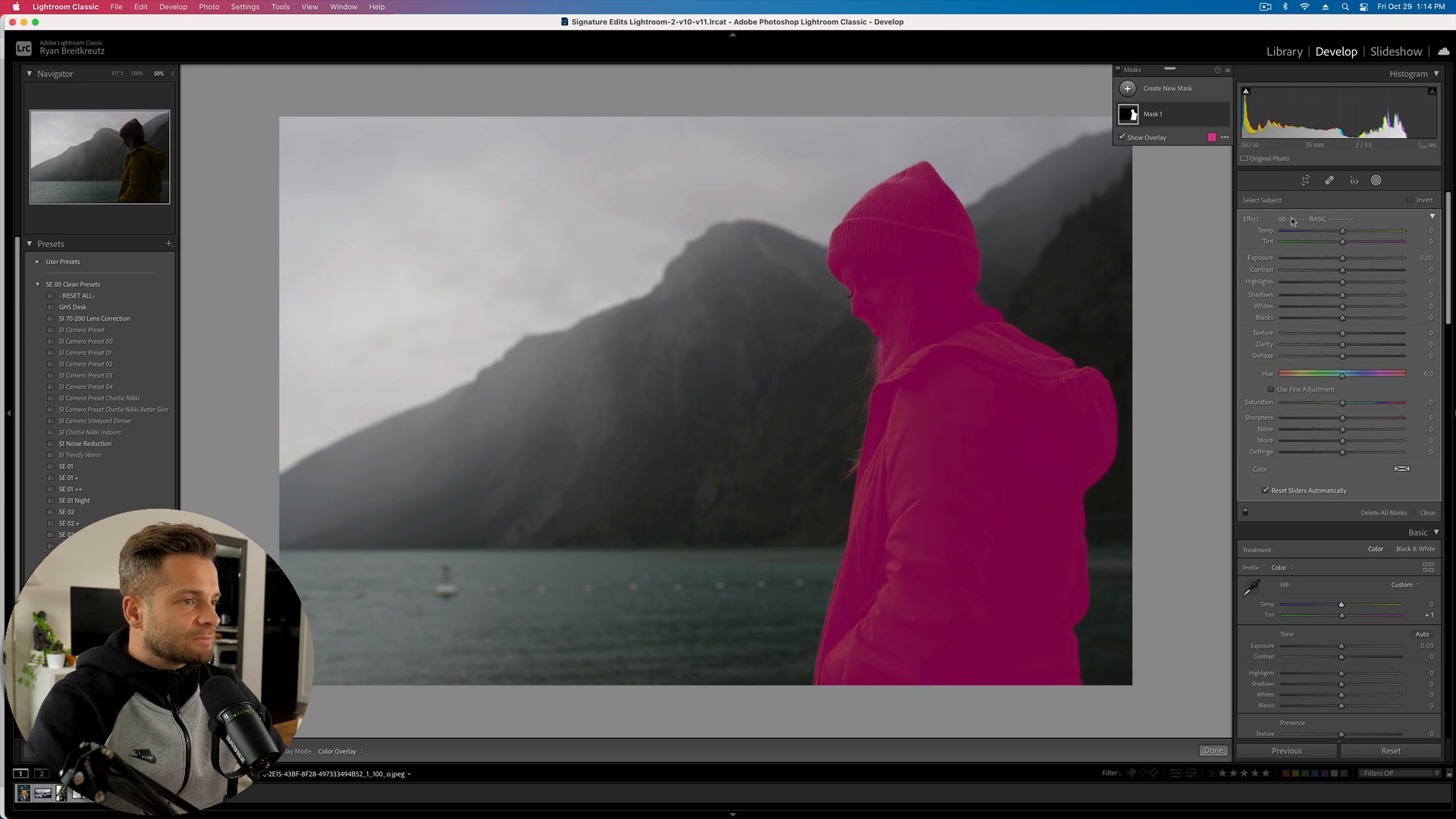
pyautogui.press('o')
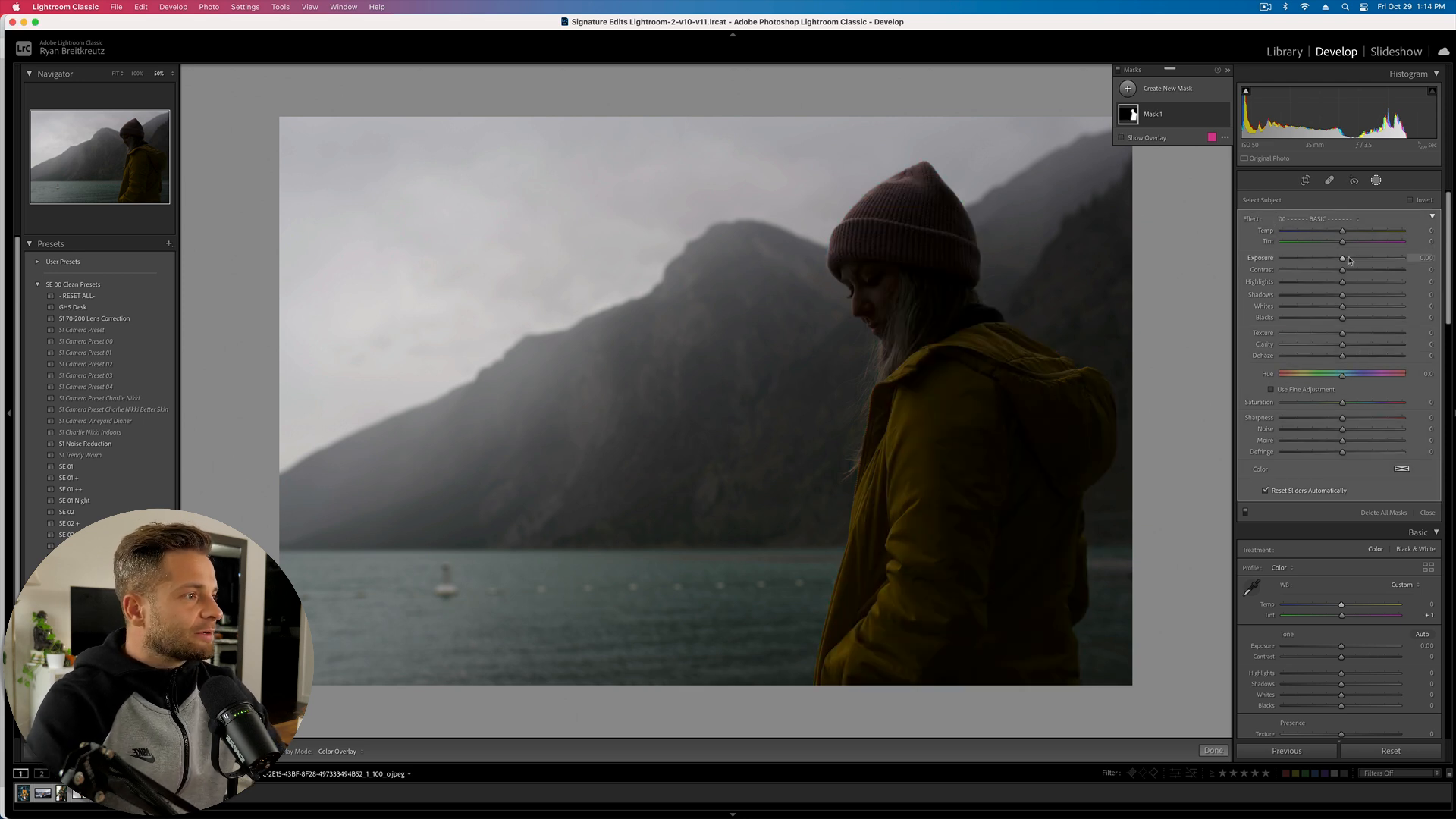
# - Set the woman's mask to exposure 4.00, contrast -100, highlights -80 and softer detail
pyautogui.moveTo(1354, 262); pyautogui.dragTo(1433, 269)
pyautogui.moveTo(1342, 270); pyautogui.dragTo(1280, 271)
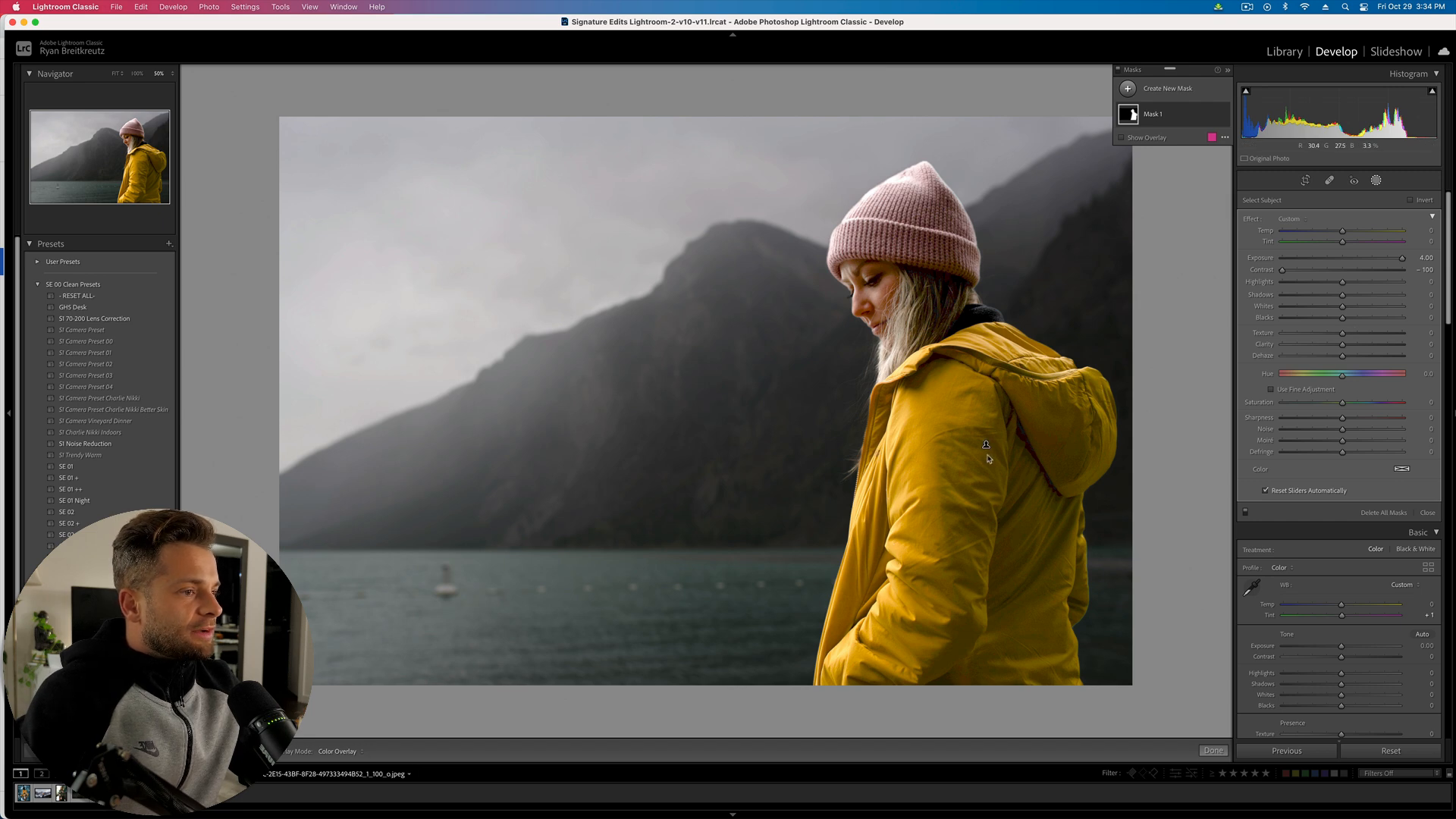
pyautogui.moveTo(1328, 345)
pyautogui.mouseDown()
pyautogui.moveTo(1314, 351)
pyautogui.moveTo(1321, 370)
pyautogui.moveTo(1338, 362)
pyautogui.mouseUp()
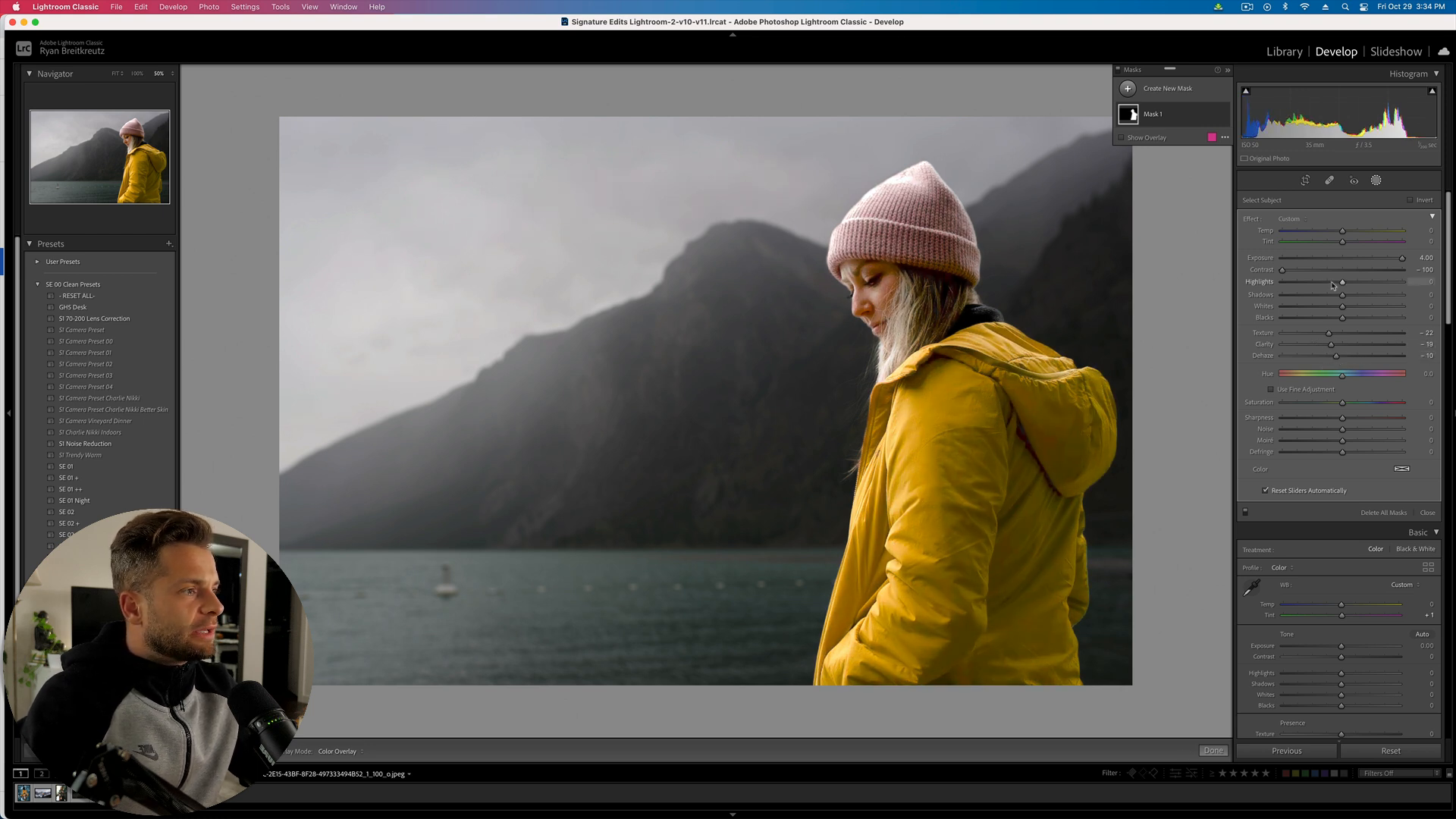
pyautogui.moveTo(1332, 285); pyautogui.dragTo(1293, 283)
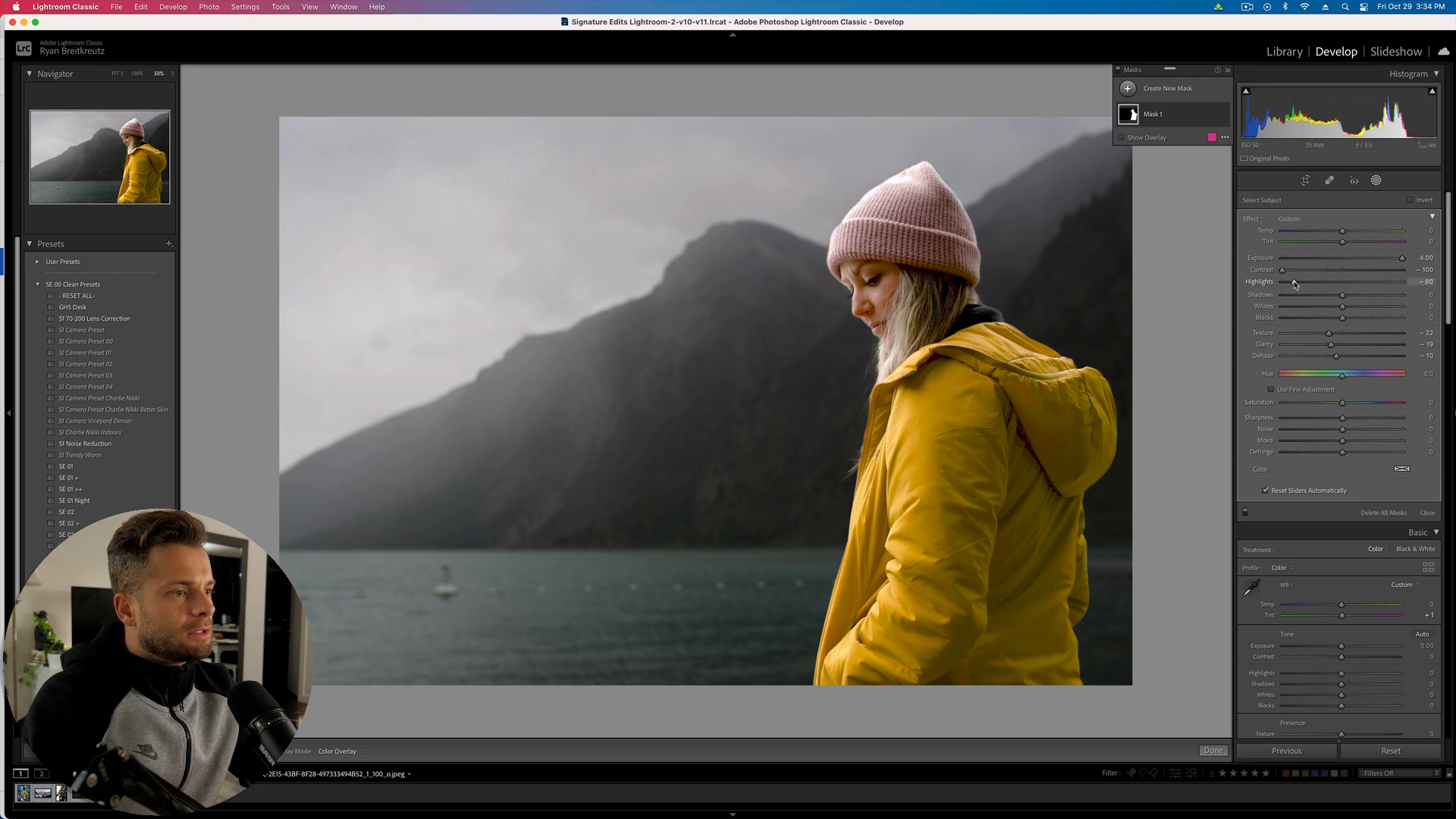
# - Delete the subject mask and undo the deletion
pyautogui.press('BackSpace')
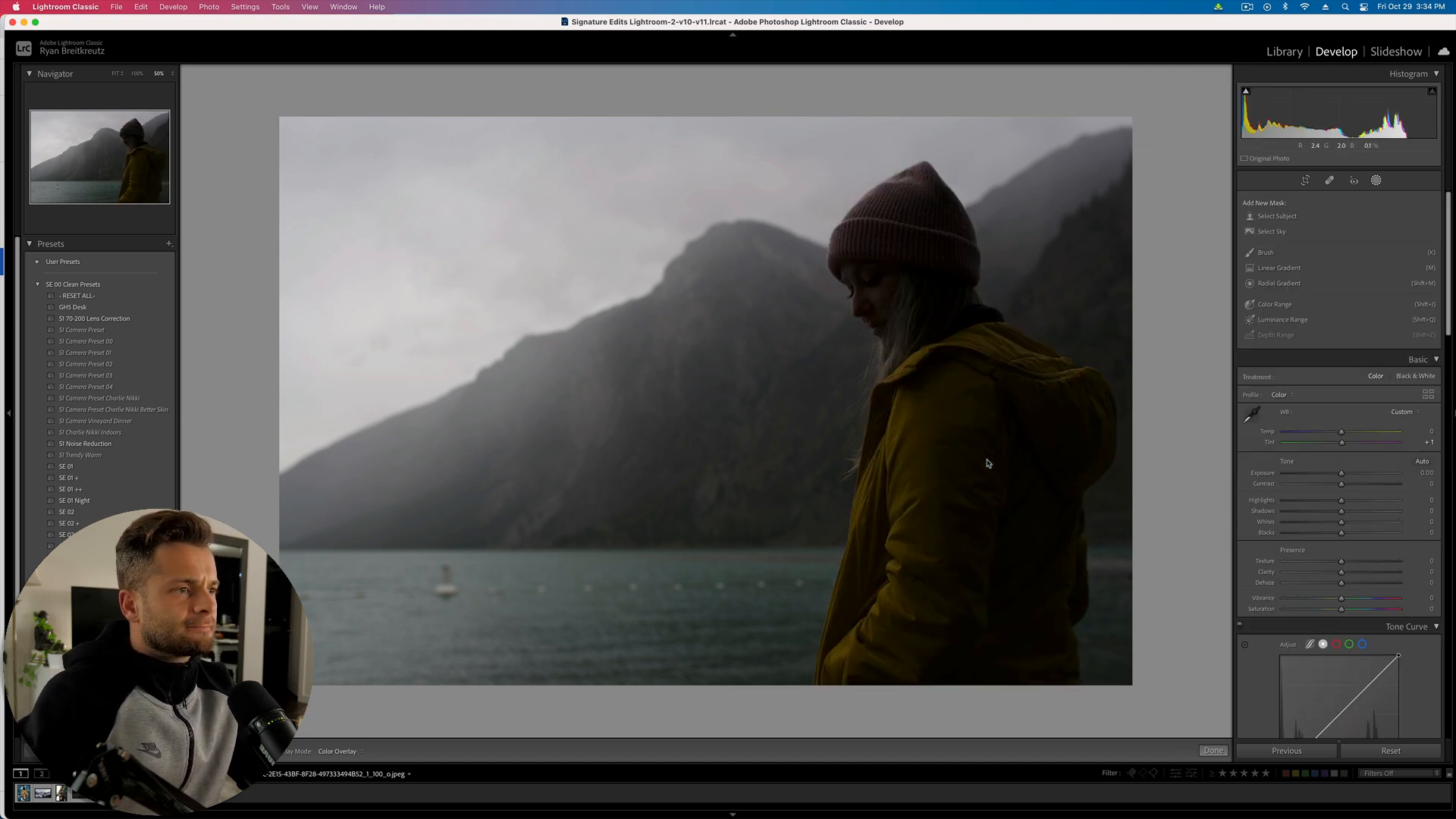
pyautogui.press('super+z')
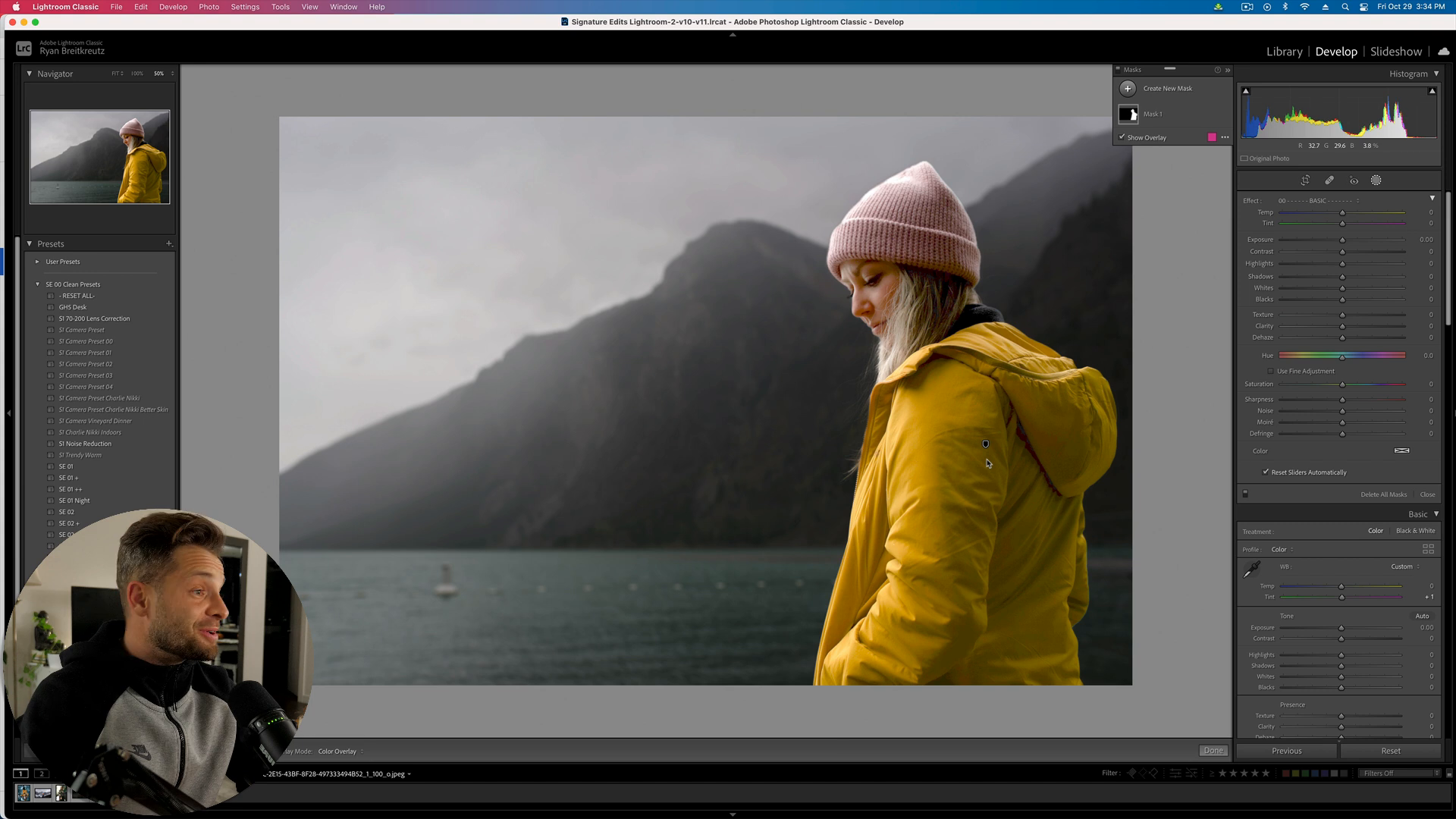
pyautogui.click(1164, 94)
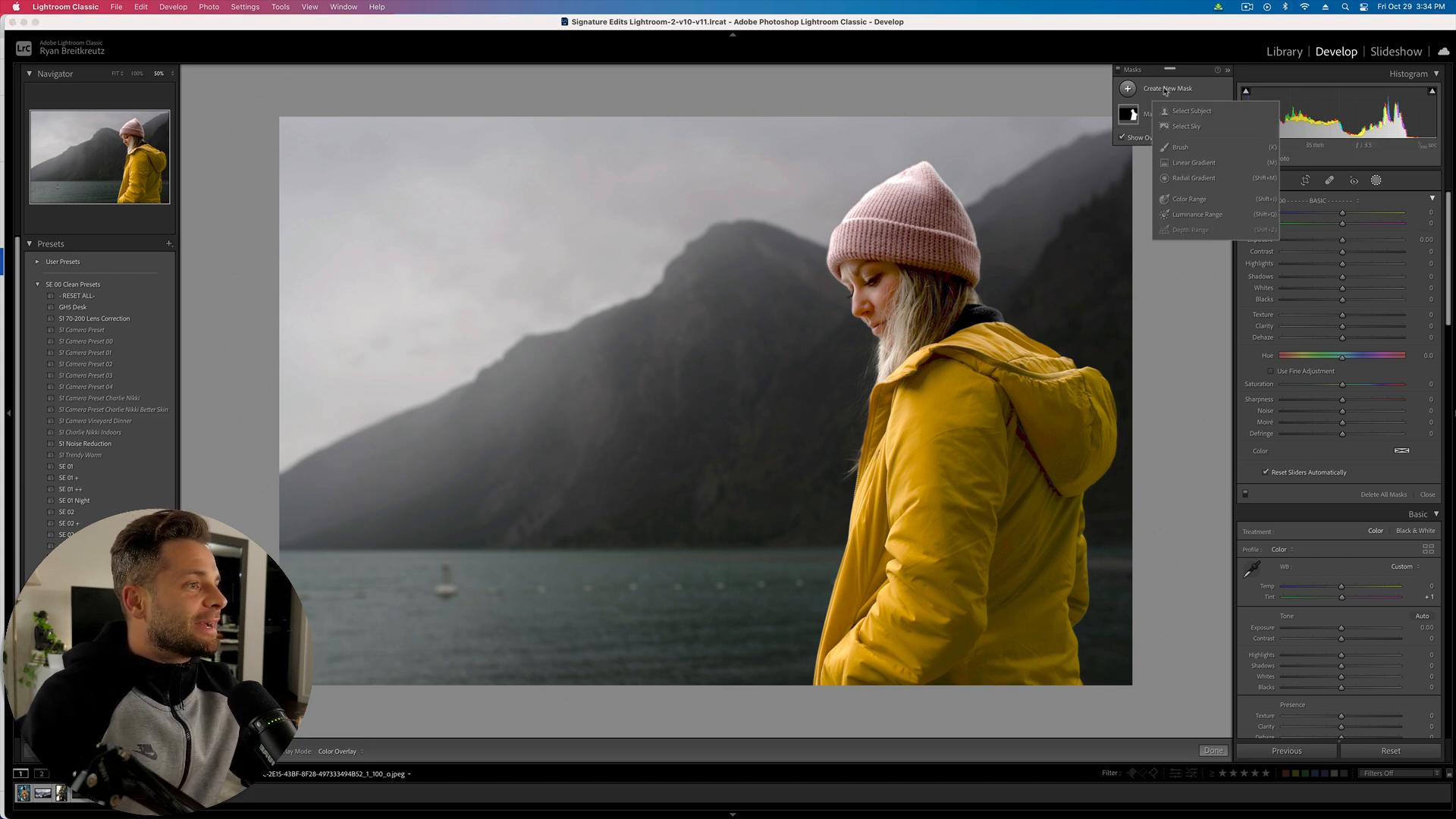
# - Add a Select Sky mask and darken it: exposure -0.82, contrast 30, clarity 52
pyautogui.click(1195, 125)
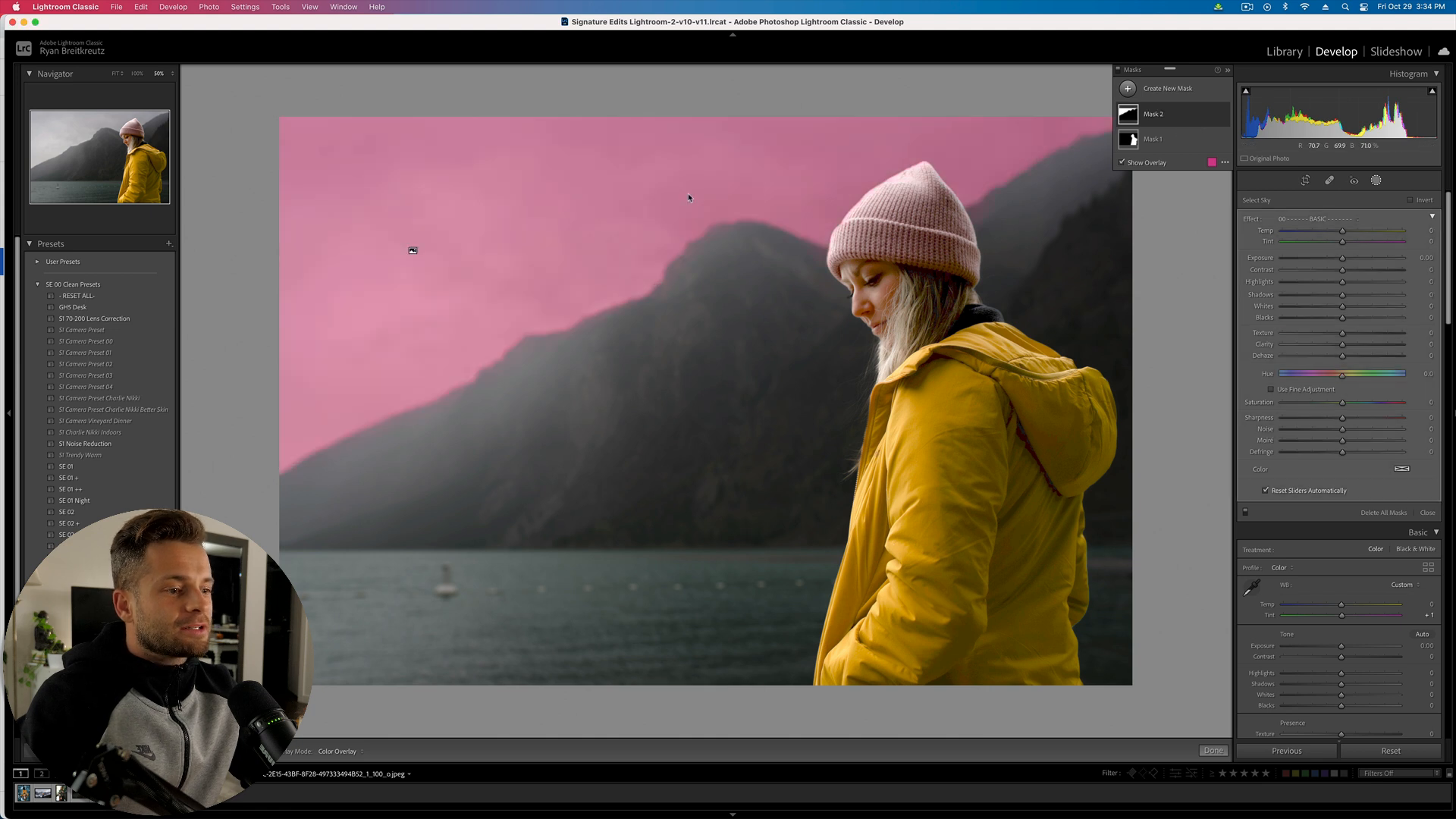
pyautogui.press('o')
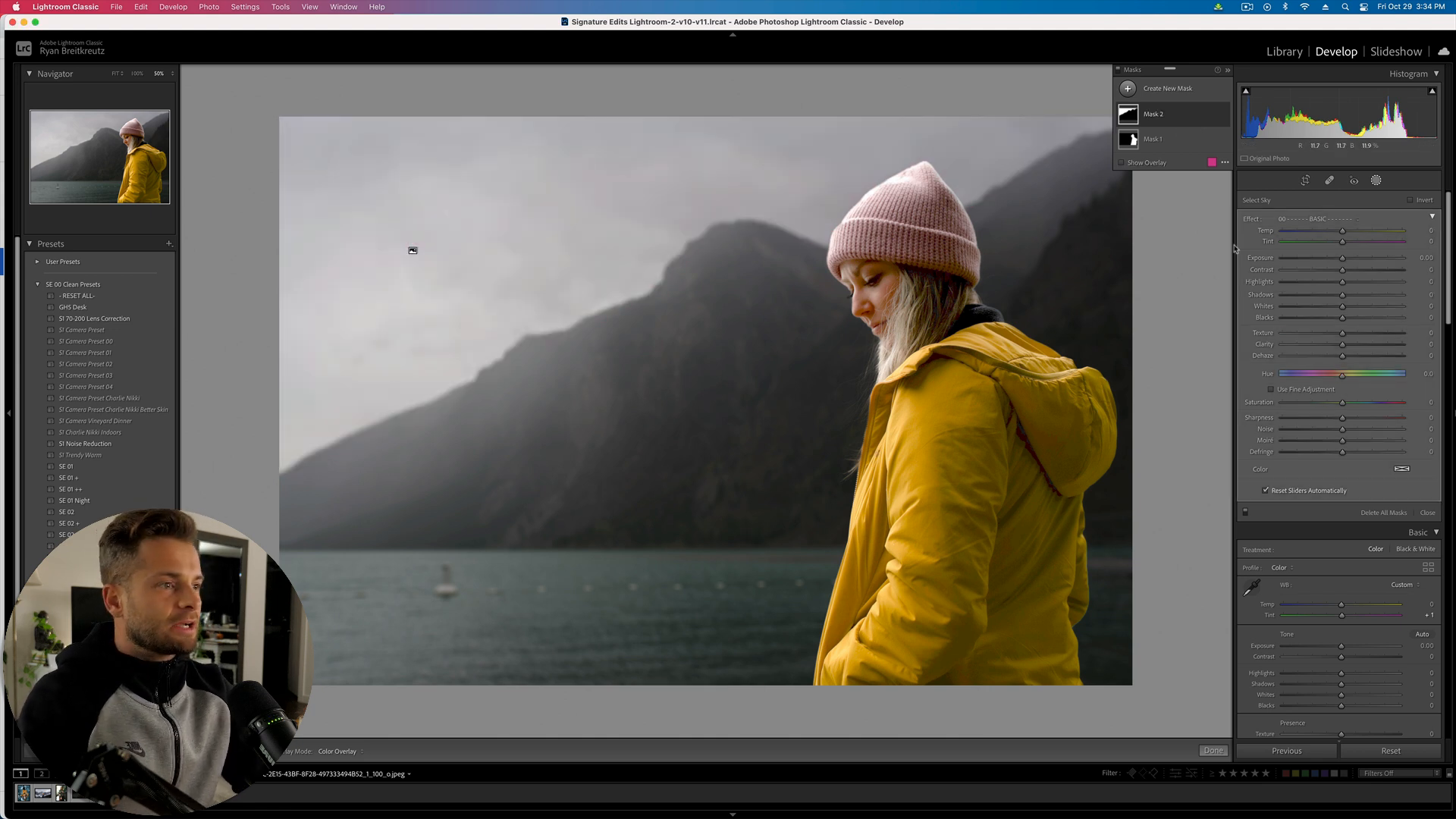
pyautogui.moveTo(1351, 257)
pyautogui.mouseDown()
pyautogui.moveTo(1246, 262)
pyautogui.moveTo(1330, 264)
pyautogui.mouseUp()
pyautogui.moveTo(1331, 346); pyautogui.dragTo(1345, 418)
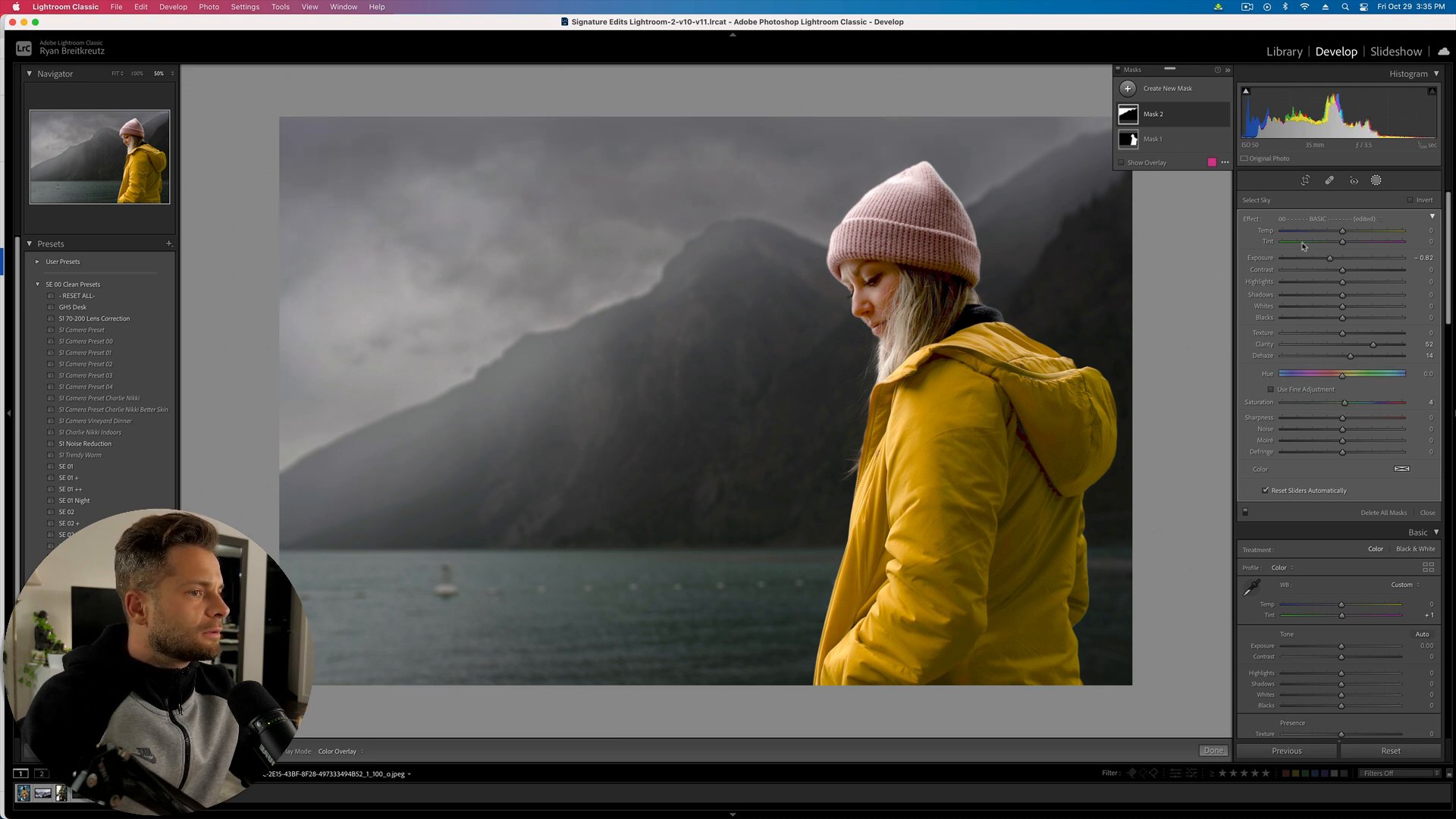
pyautogui.moveTo(1363, 271); pyautogui.dragTo(1263, 296)
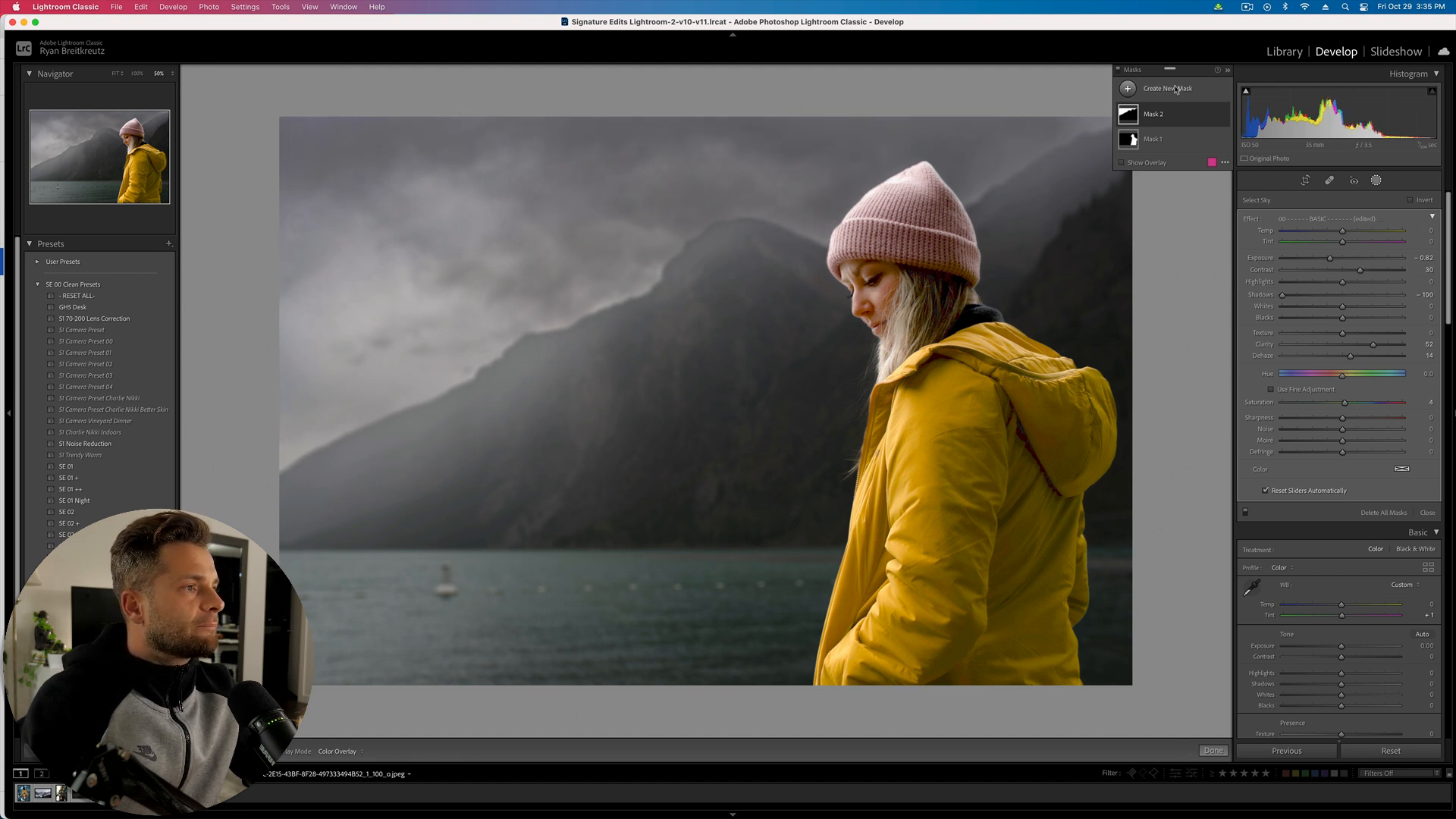
# - Add a new subject mask, Mask 3, and invert its Subject 1 component to cover the background
pyautogui.click(1176, 89)
pyautogui.click(1192, 112)
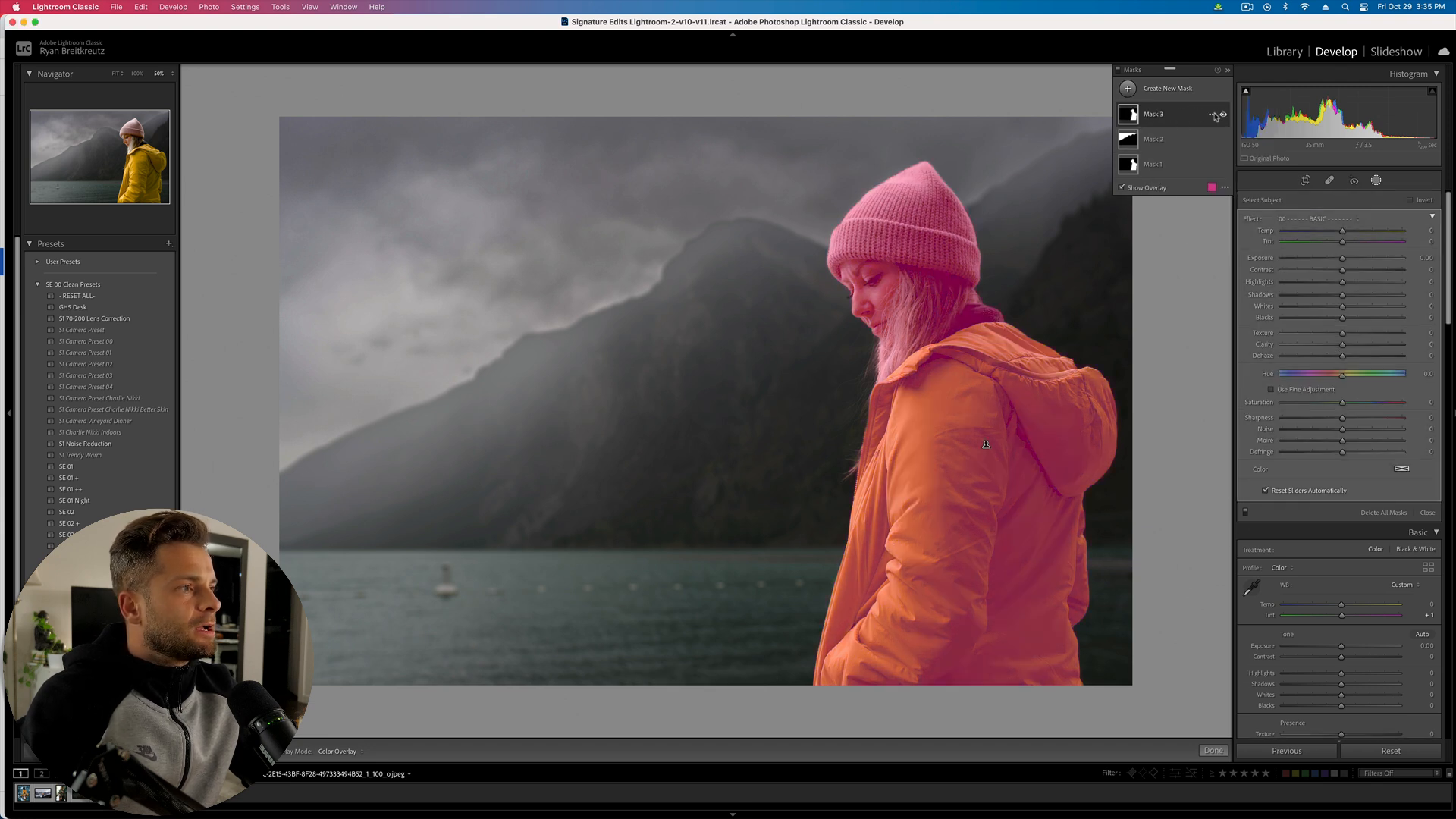
pyautogui.click(1176, 116)
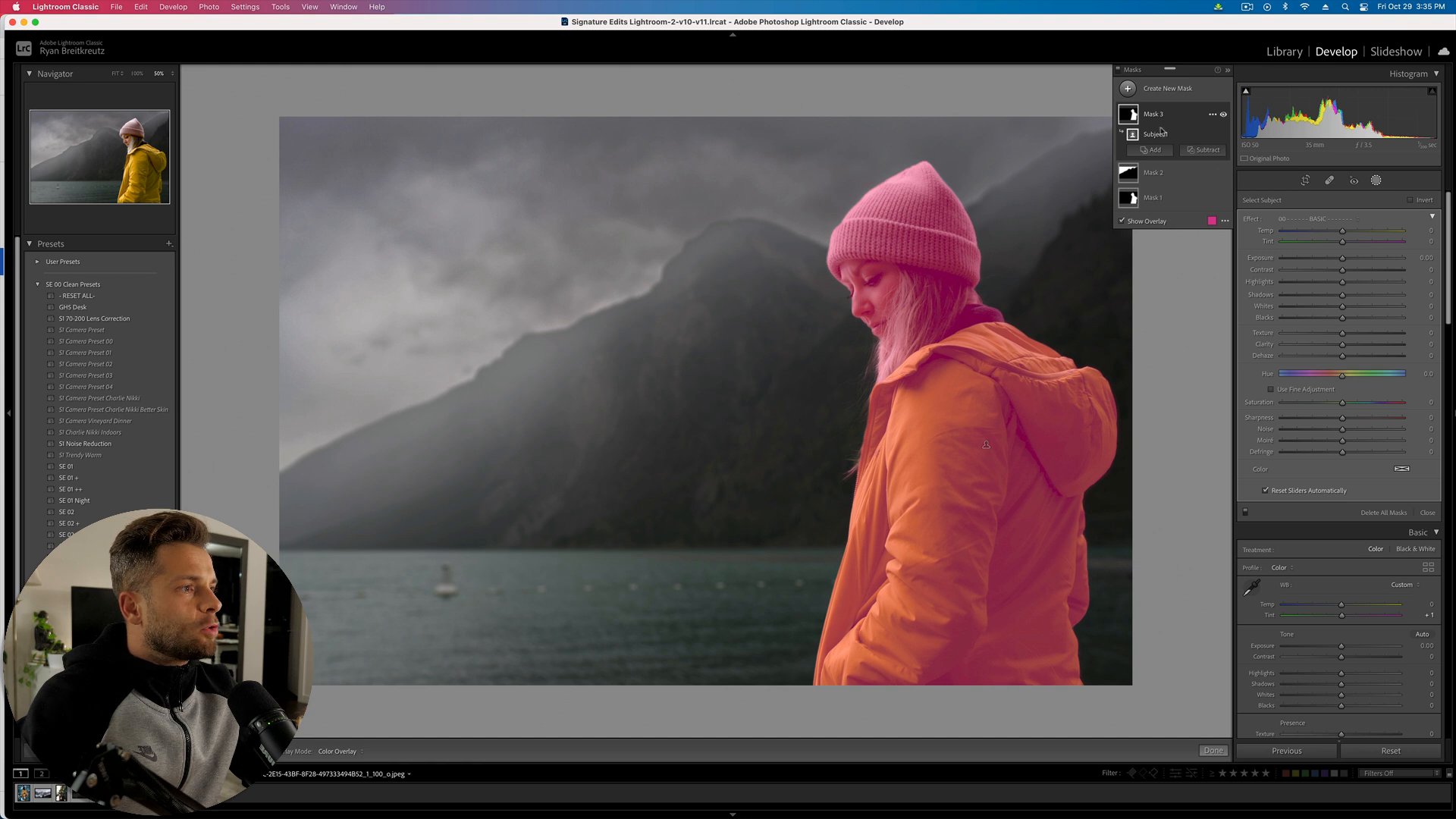
pyautogui.click(1211, 135)
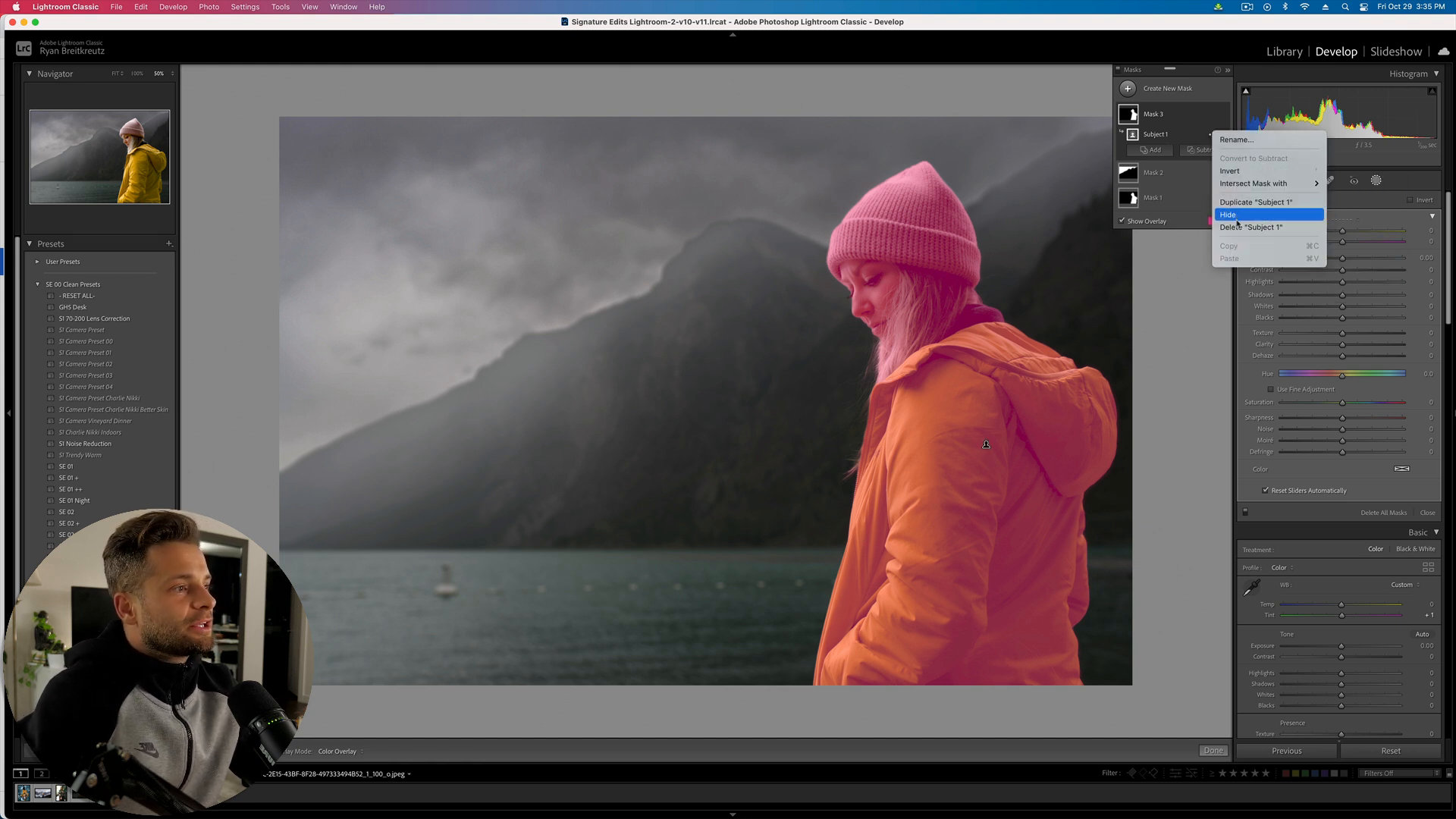
pyautogui.click(1242, 171)
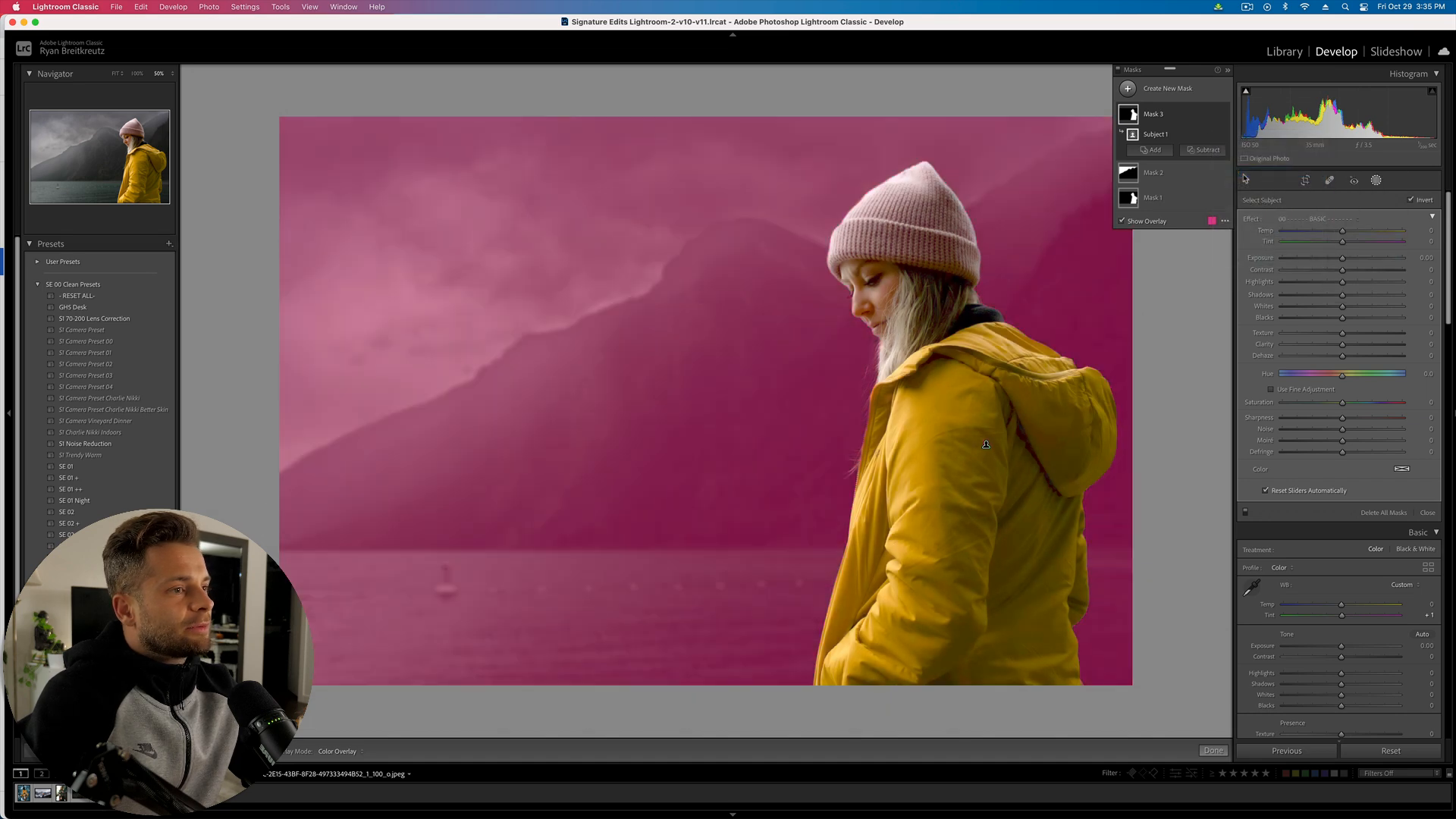
pyautogui.press('o')
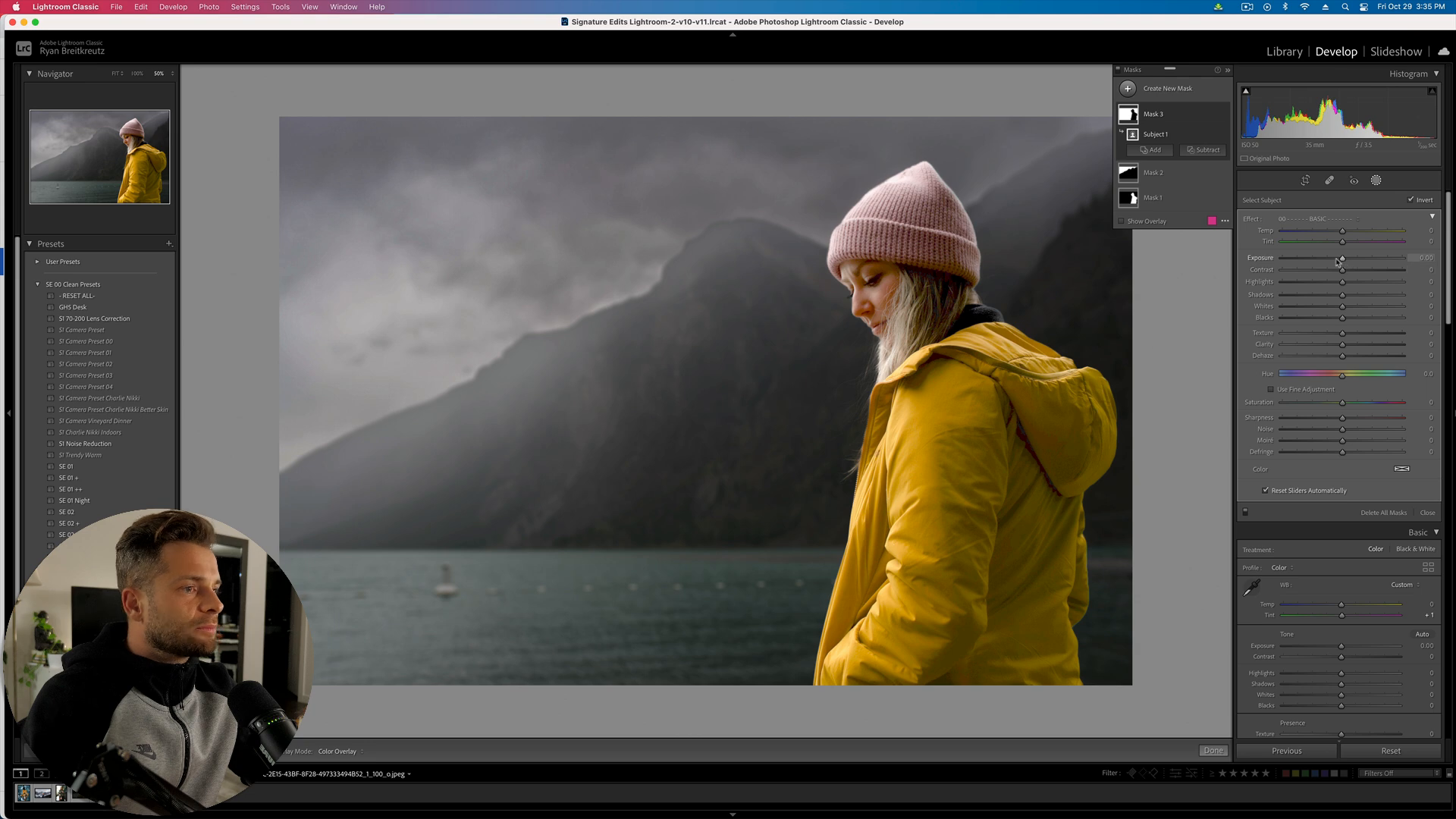
# - Give the background exposure 0.65, texture 47, clarity 58, slight dehaze, less saturation and a blue tint
pyautogui.moveTo(1337, 261); pyautogui.dragTo(1353, 261)
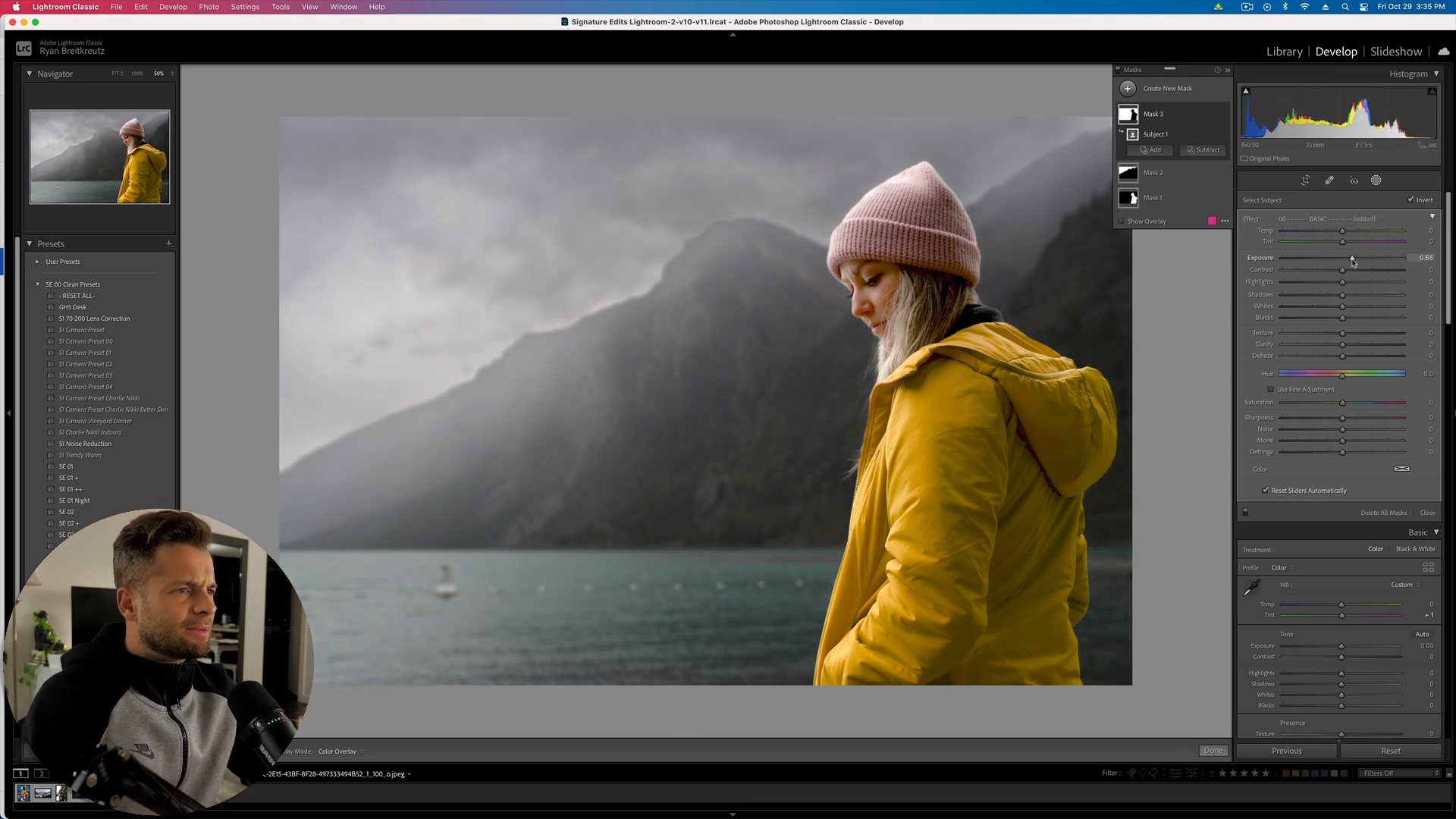
pyautogui.click(1367, 345)
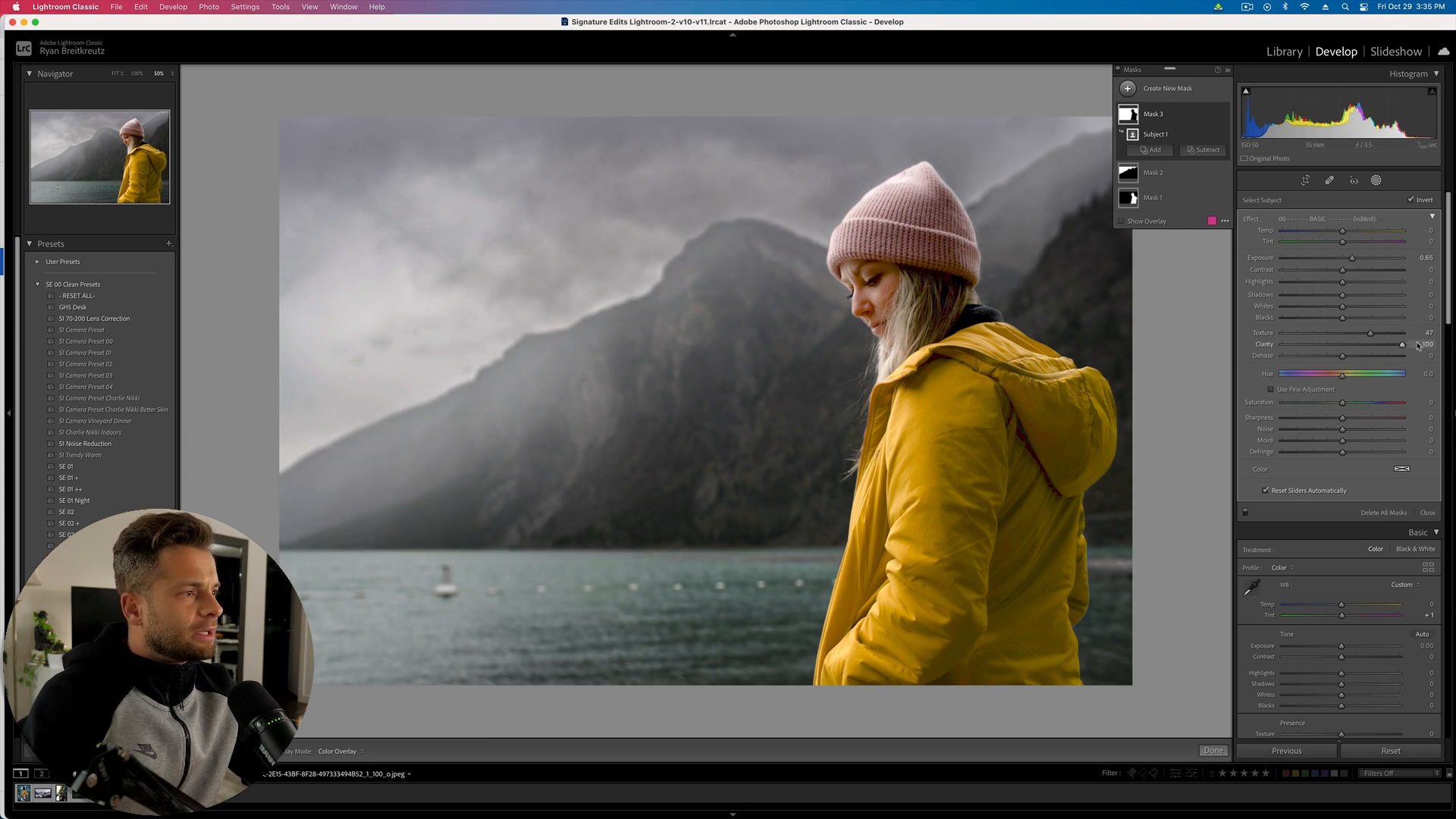
pyautogui.moveTo(1369, 350); pyautogui.dragTo(1379, 353)
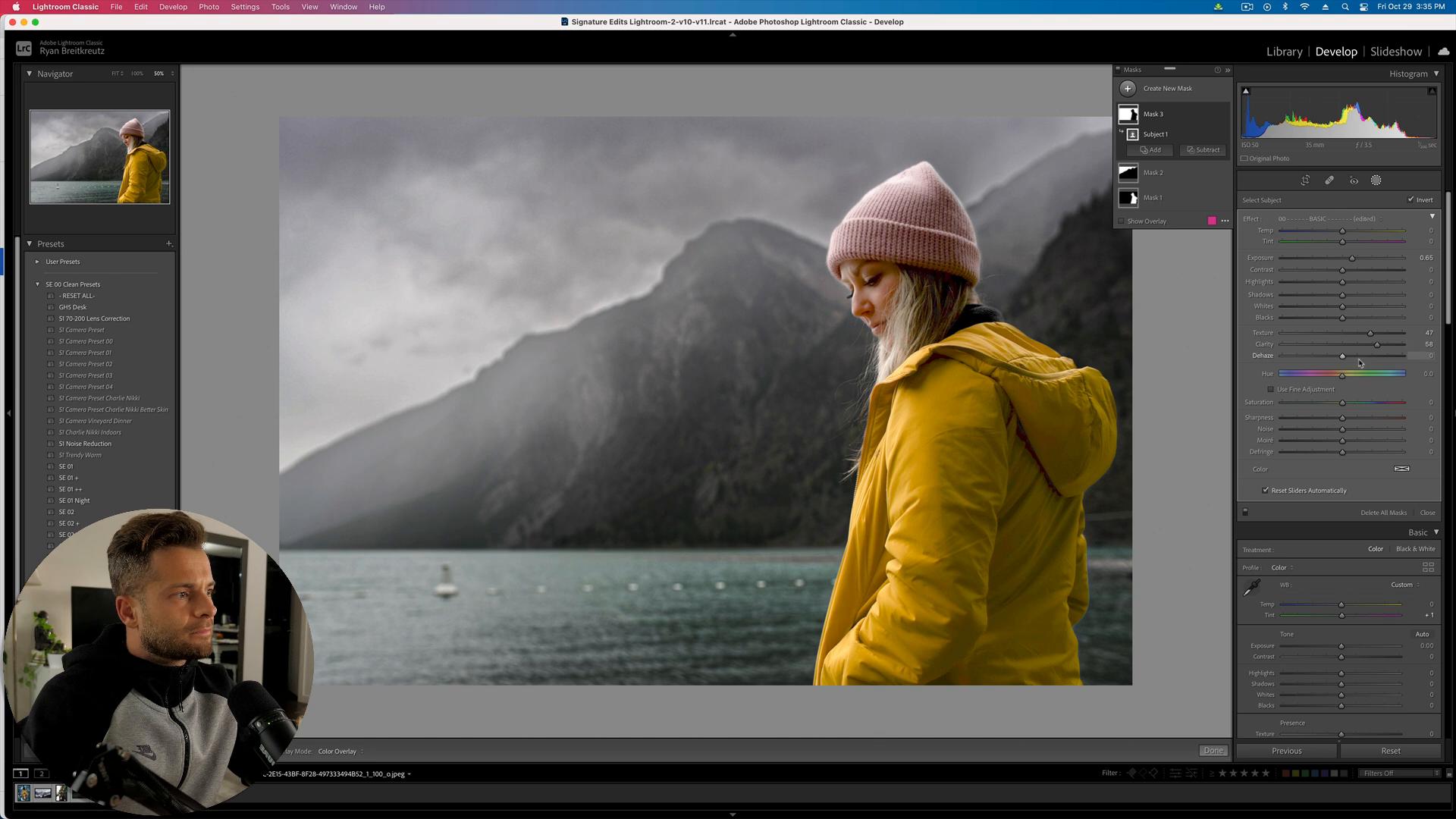
pyautogui.click(1361, 356)
pyautogui.moveTo(1361, 357); pyautogui.dragTo(1342, 356)
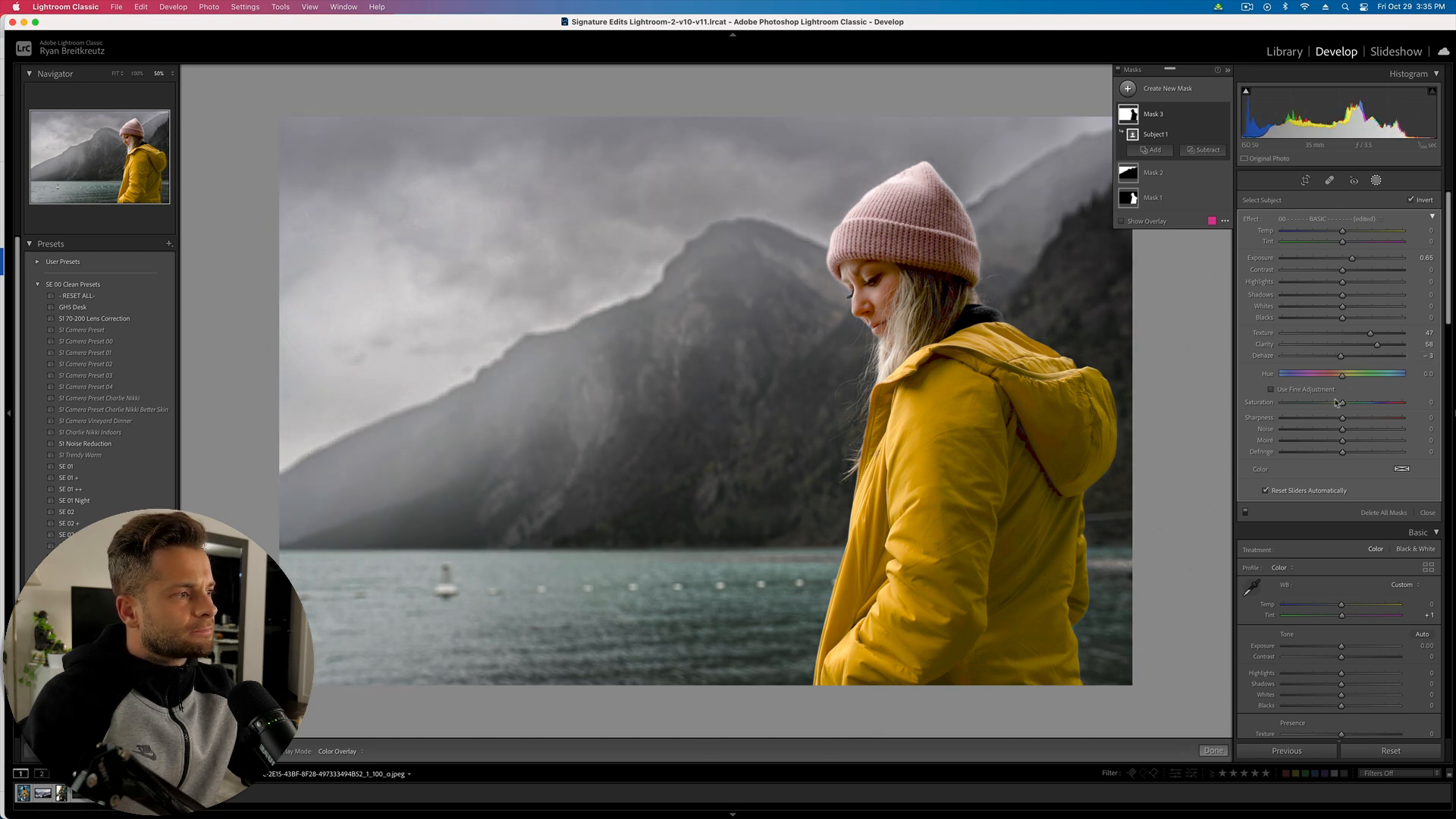
pyautogui.moveTo(1363, 406)
pyautogui.mouseDown()
pyautogui.moveTo(1280, 408)
pyautogui.moveTo(1371, 408)
pyautogui.moveTo(1346, 404)
pyautogui.mouseUp()
pyautogui.click(1401, 469)
pyautogui.moveTo(1286, 467); pyautogui.dragTo(1231, 508)
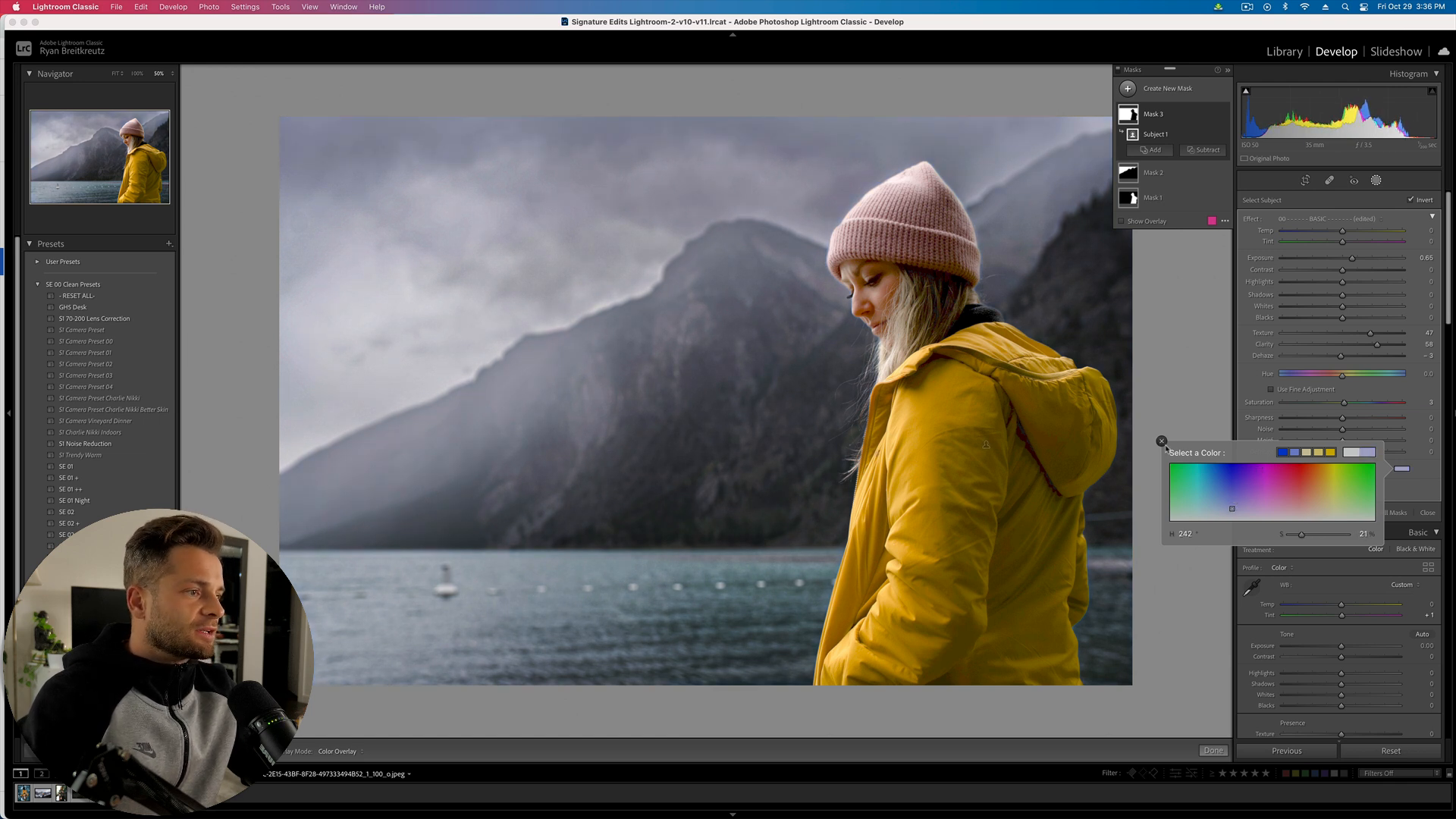
pyautogui.click(1162, 441)
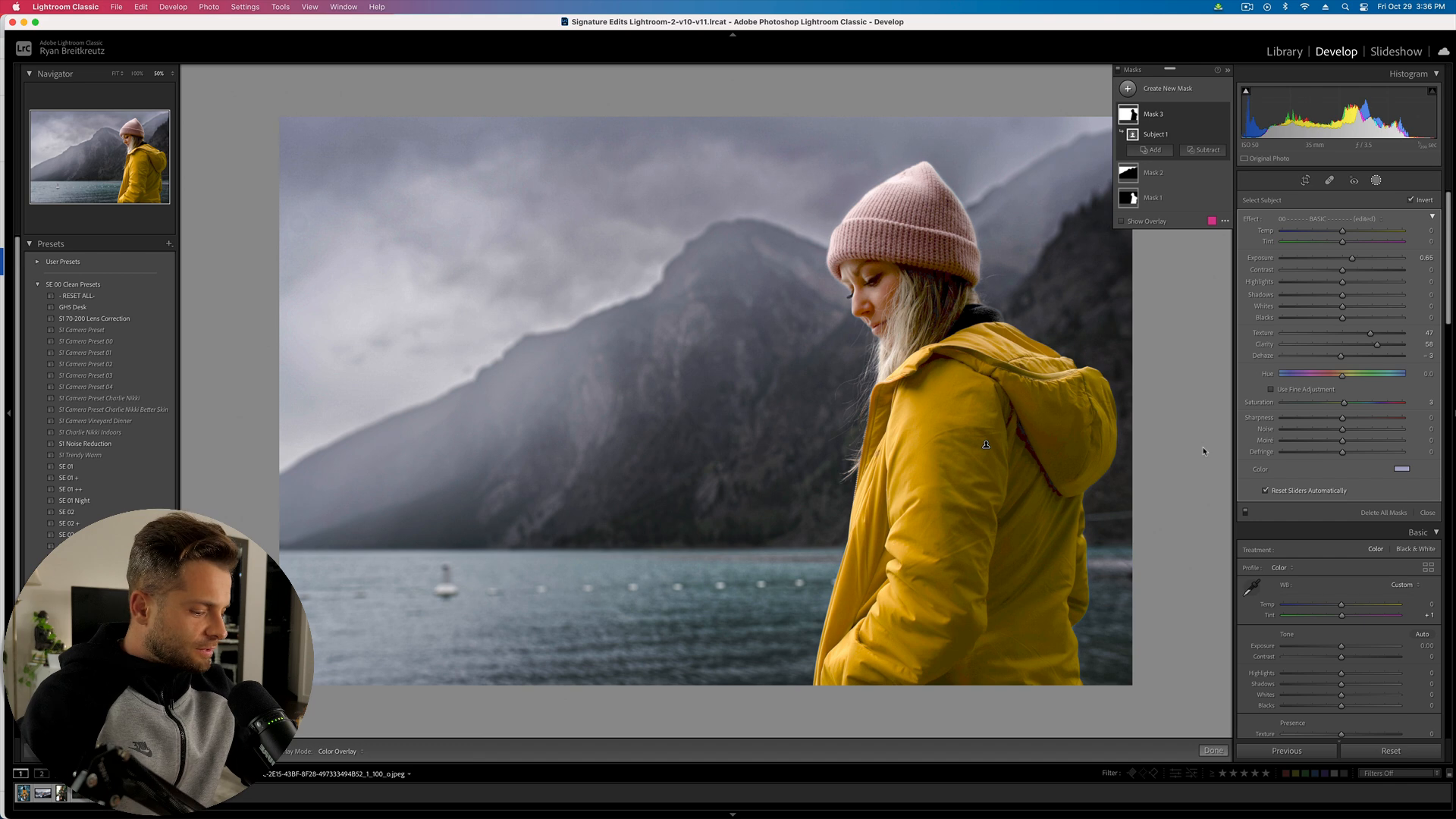
pyautogui.press('\\')
pyautogui.press('\\')
pyautogui.press('\\')
pyautogui.press('\\')
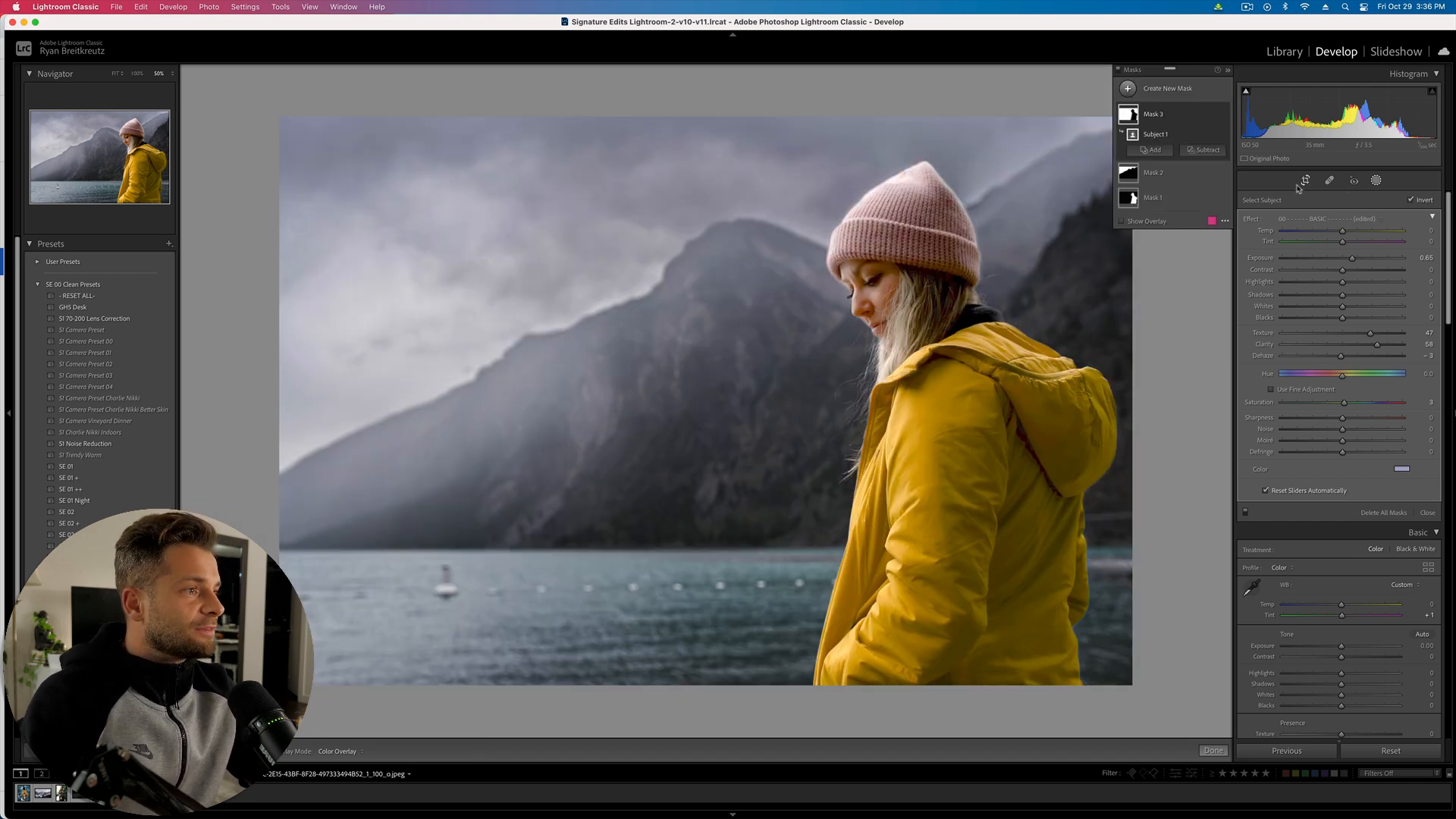
# - Ease Mask 1's subject brightening to exposure 3.02 and compare with the before view
pyautogui.click(1152, 197)
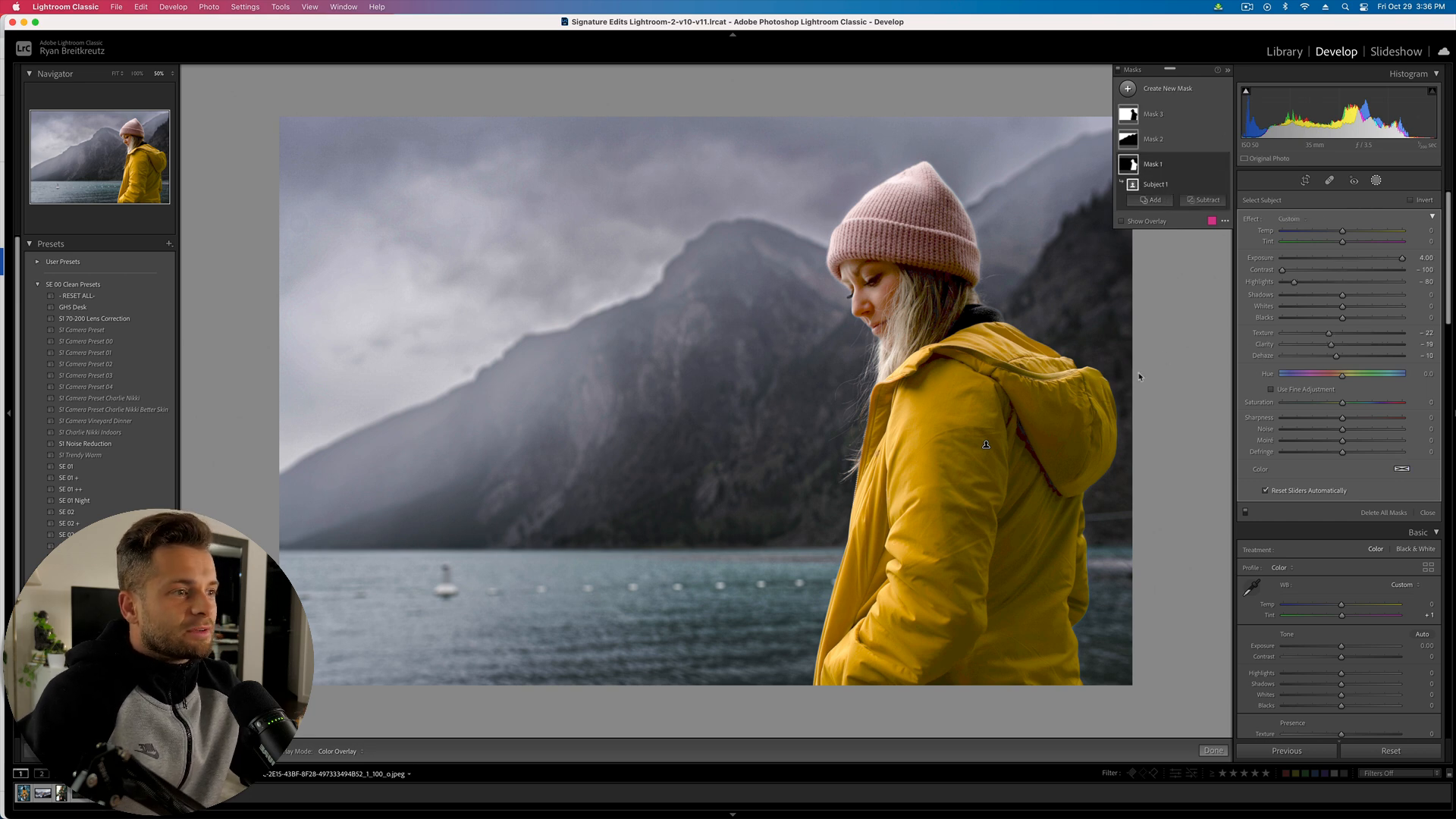
pyautogui.click(1381, 259)
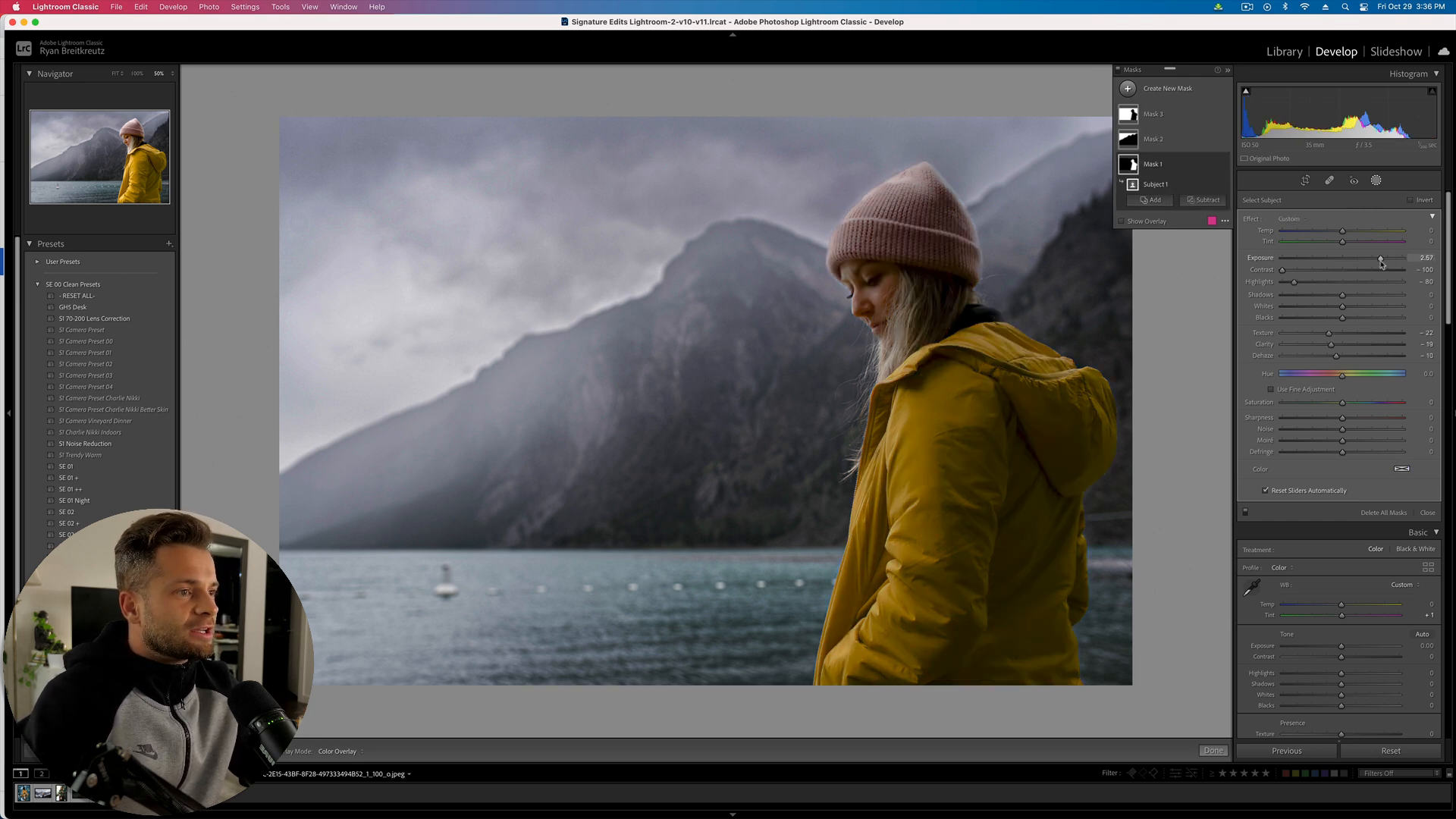
pyautogui.moveTo(1381, 262); pyautogui.dragTo(1393, 263)
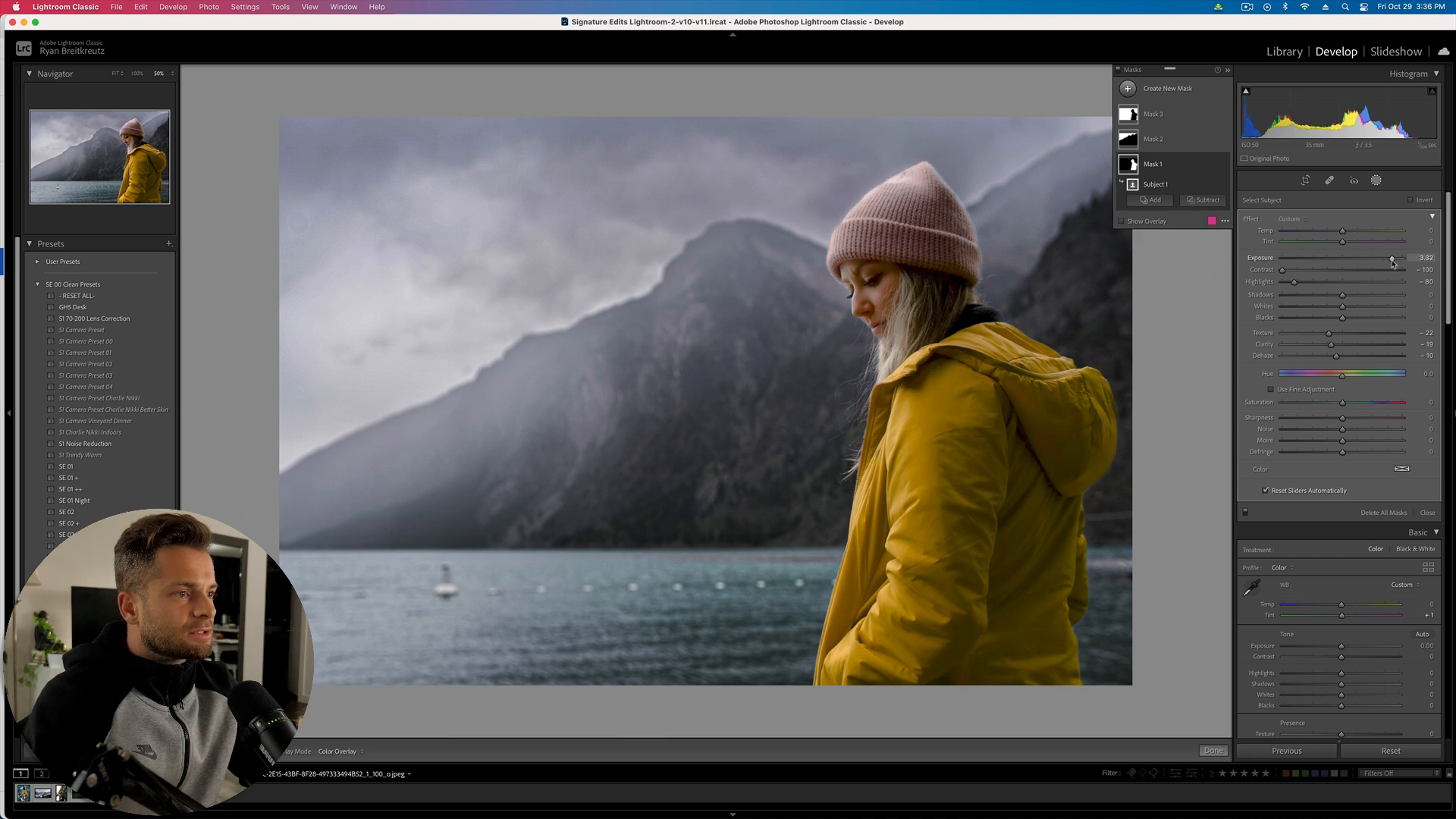
pyautogui.press('\\')
pyautogui.press('\\')
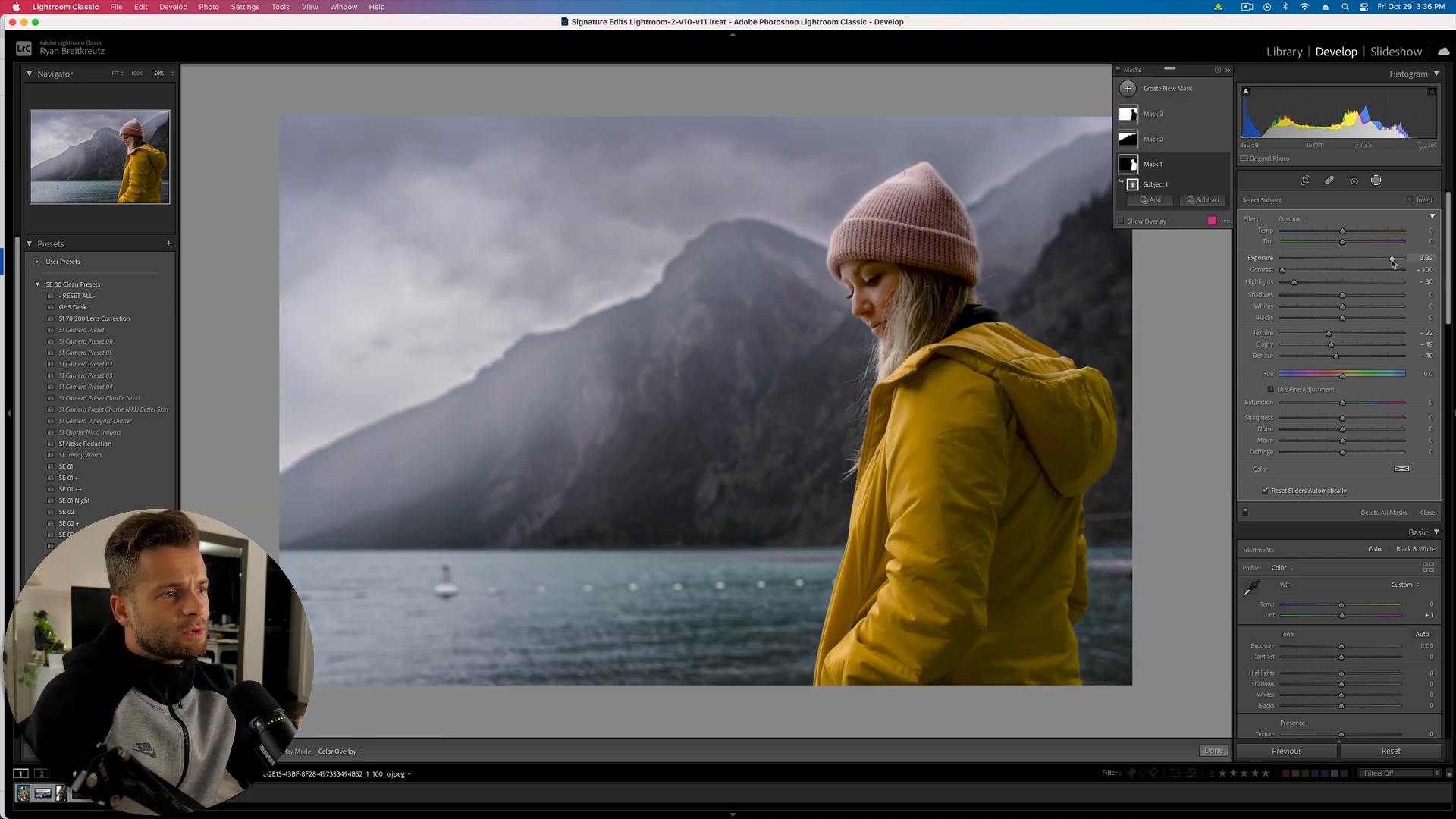
pyautogui.press('\\')
pyautogui.press('\\')
# - Keep overall exposure at +0.33 and move on to the mountain hiker photo
pyautogui.hotkey('shift', '-')
pyautogui.hotkey('shift', '-')
pyautogui.hotkey('shift', '-')
pyautogui.hotkey('shift', '-')
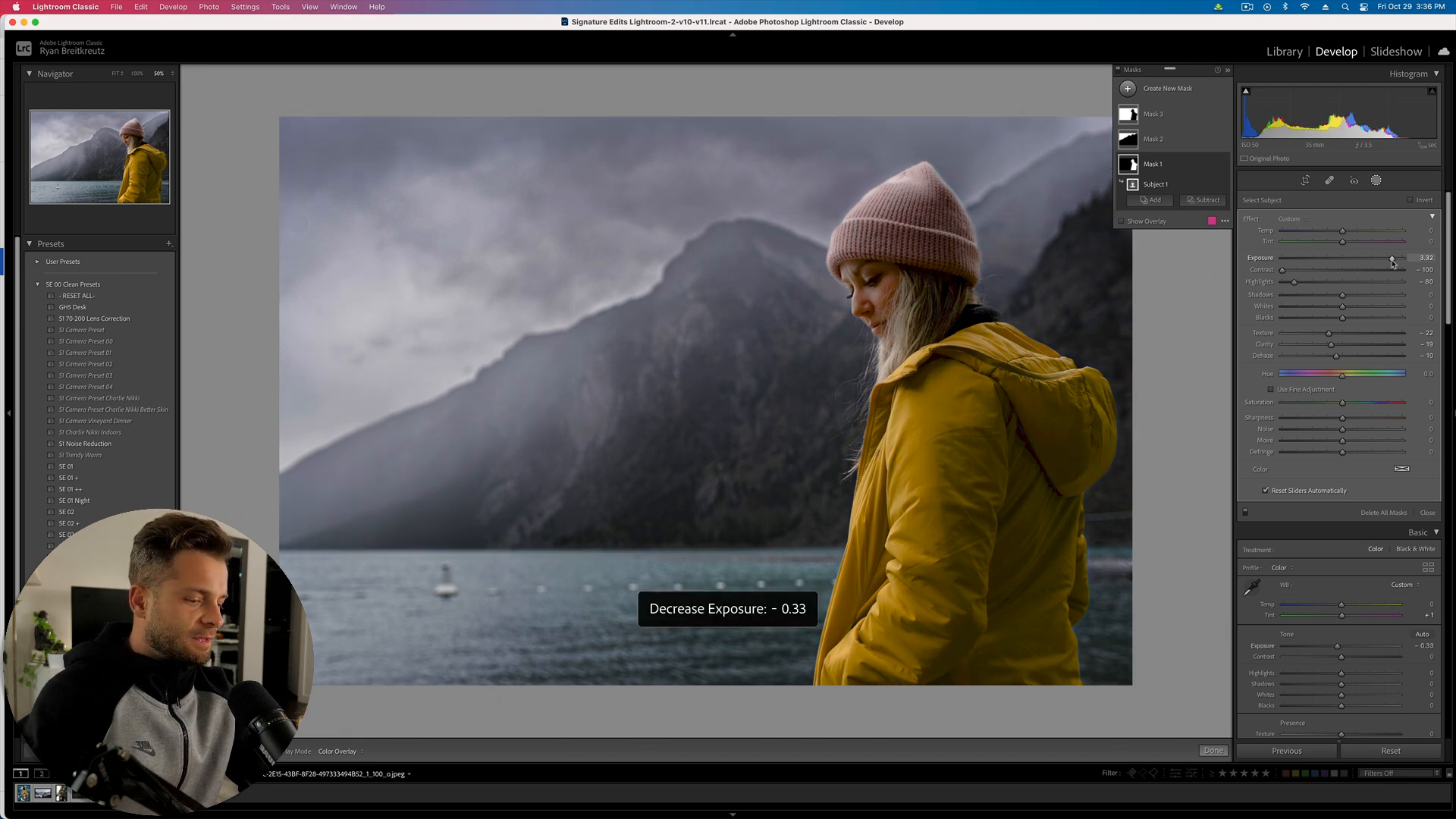
pyautogui.hotkey('shift', '=')
pyautogui.hotkey('shift', '=')
pyautogui.hotkey('shift', '=')
pyautogui.hotkey('shift', '=')
pyautogui.hotkey('shift', '=')
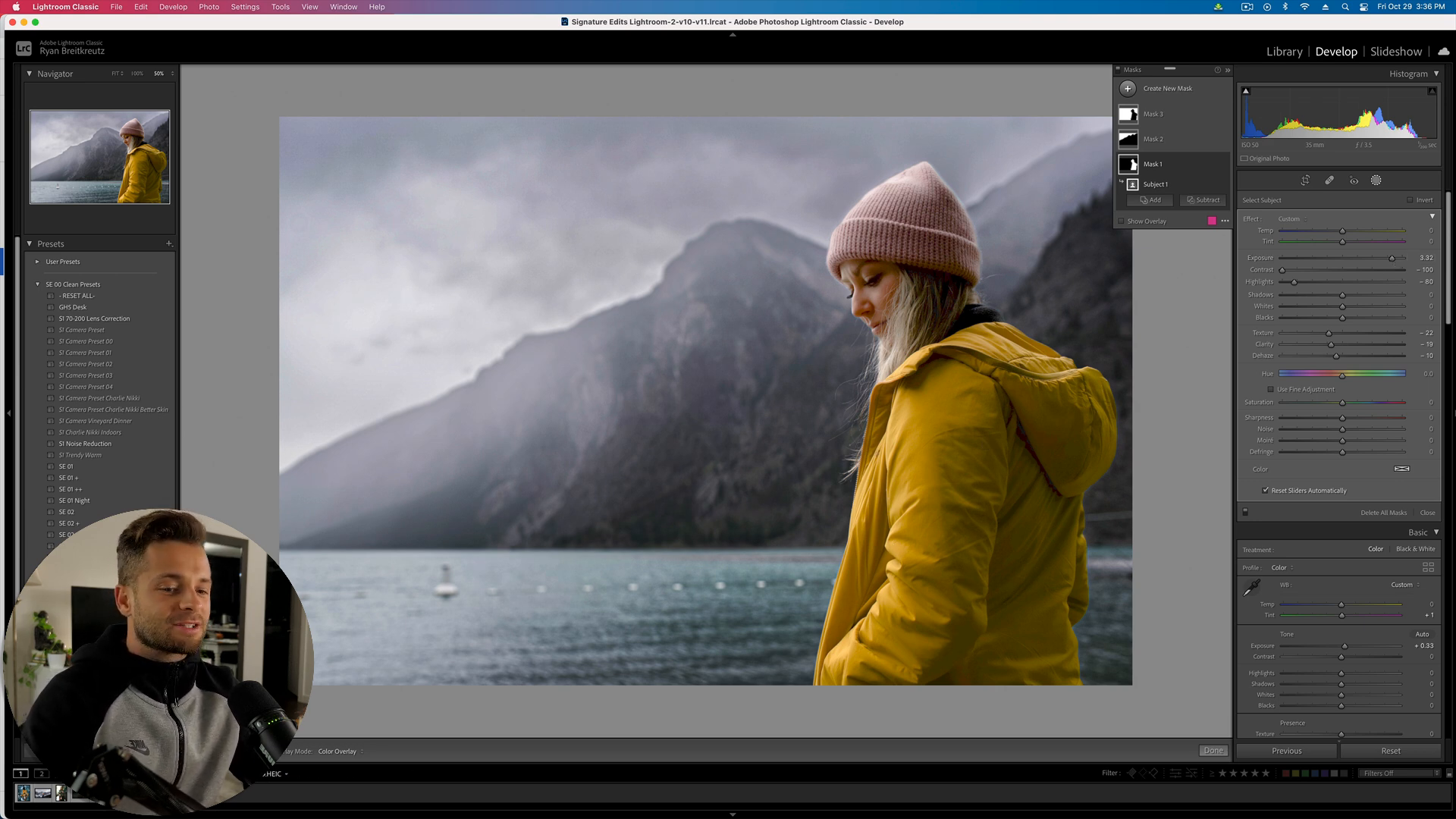
pyautogui.click(121, 793)
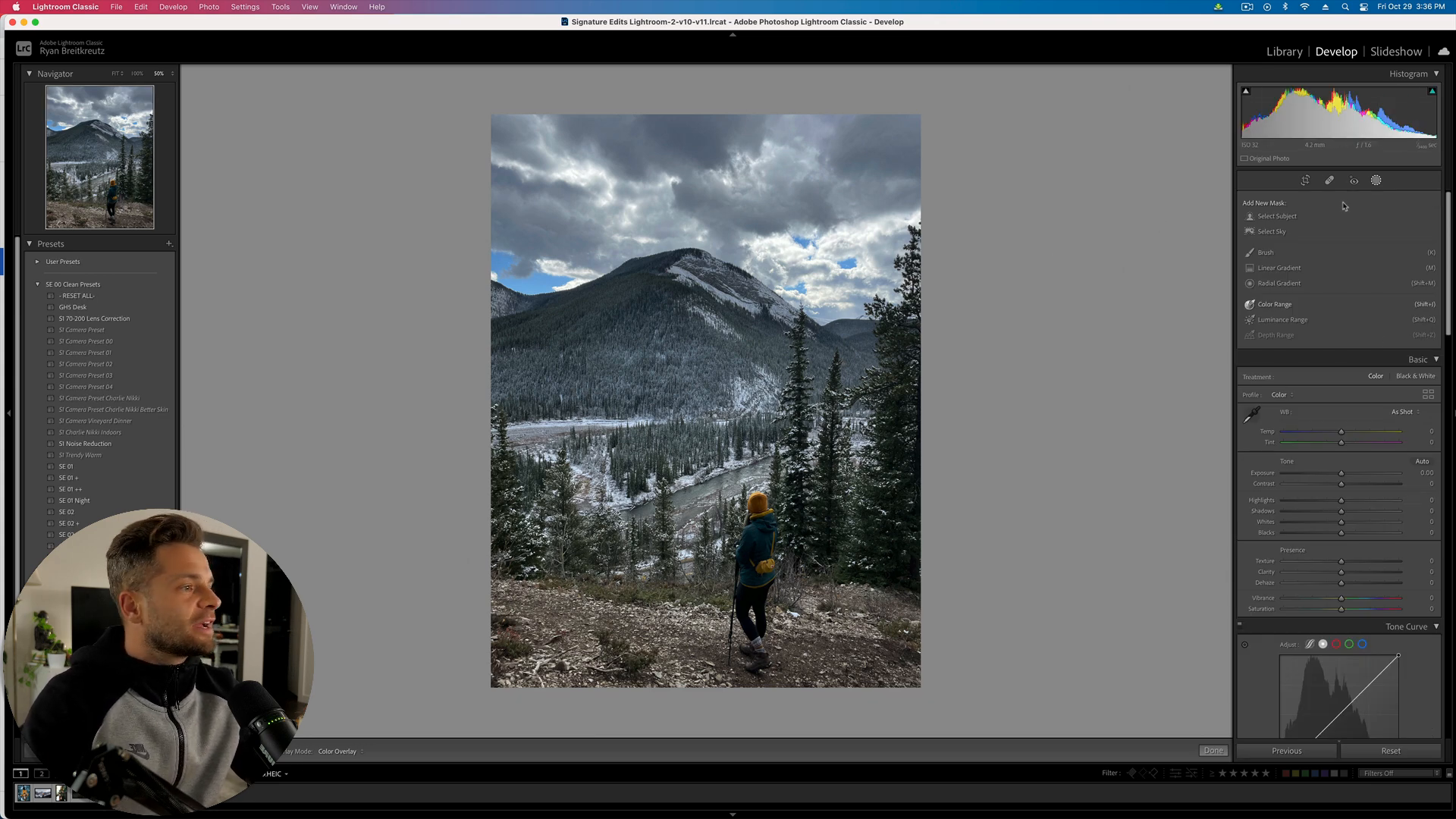
# - Mask the hiker with Select Subject and raise the mask's exposure to 0.85
pyautogui.click(1286, 219)
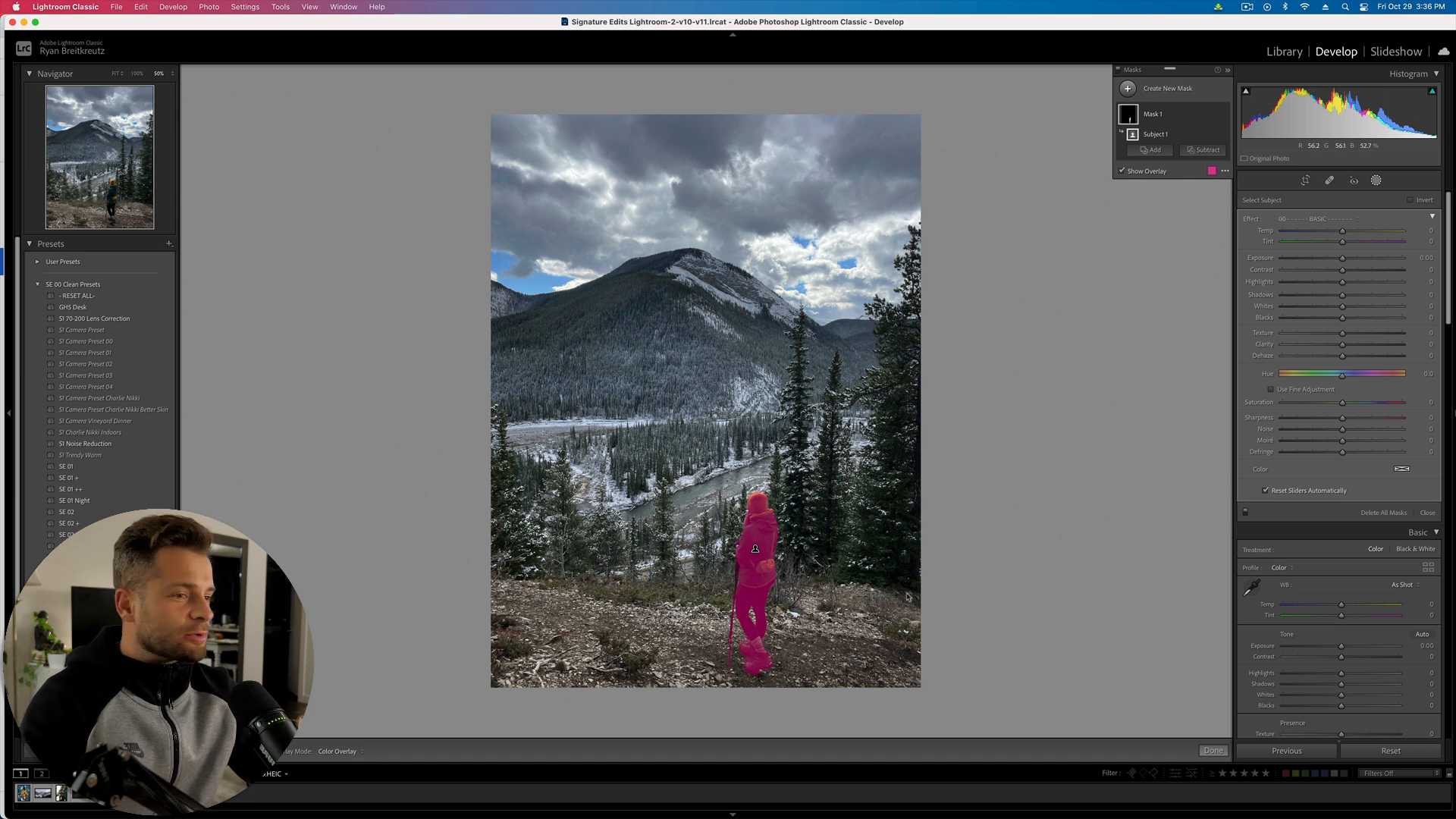
pyautogui.press('o')
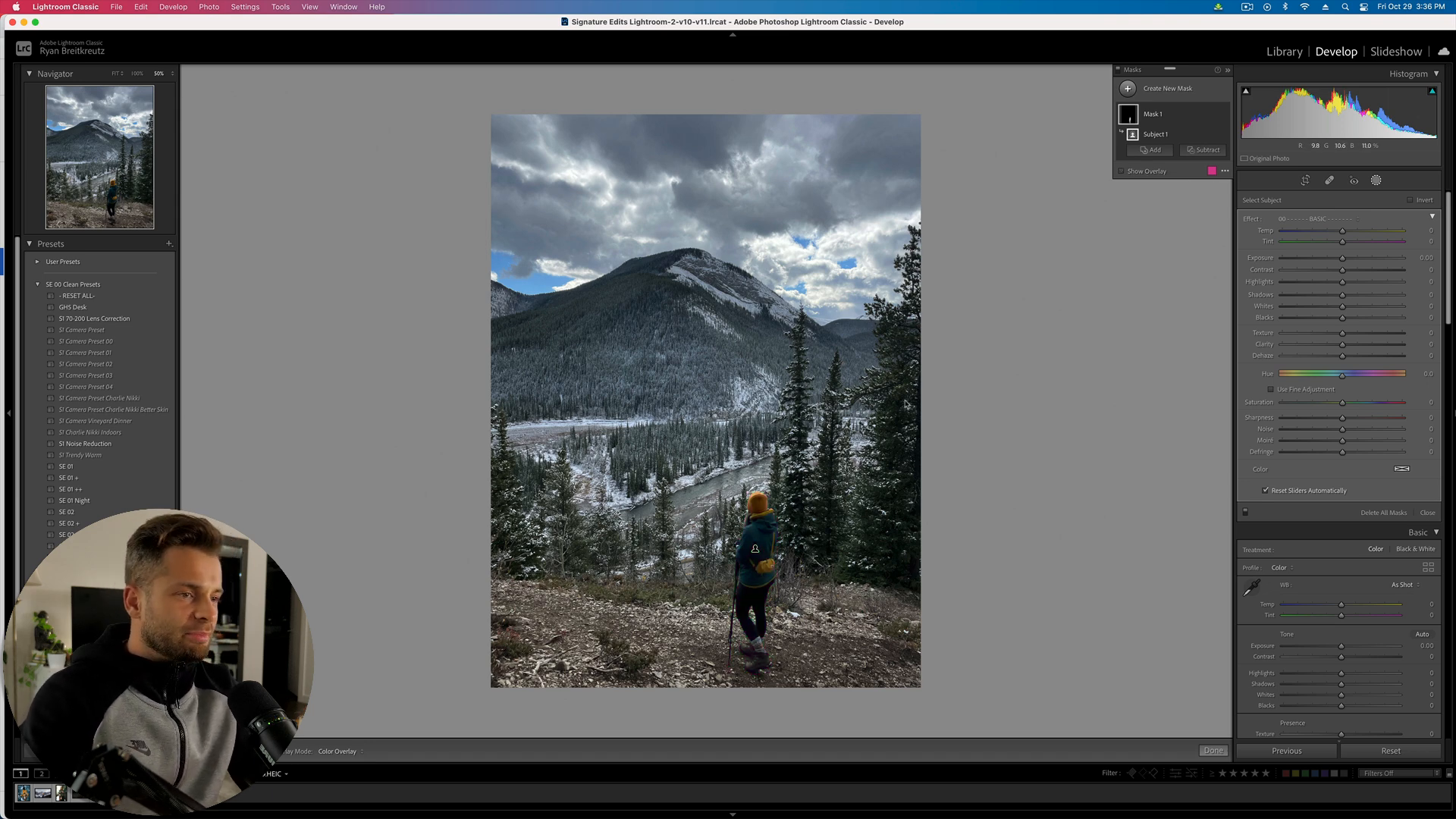
pyautogui.click(1360, 257)
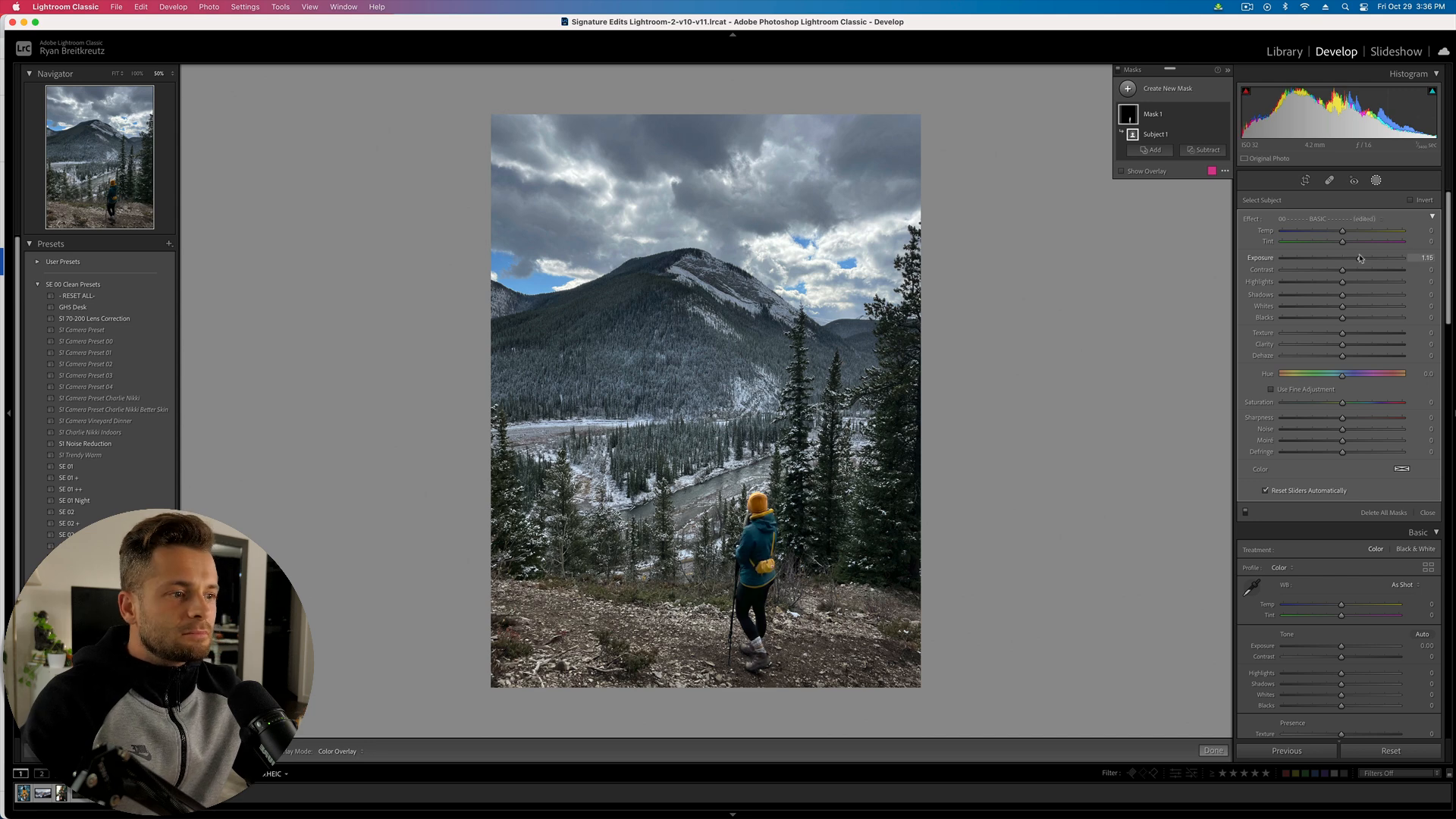
pyautogui.moveTo(1359, 257); pyautogui.dragTo(1356, 257)
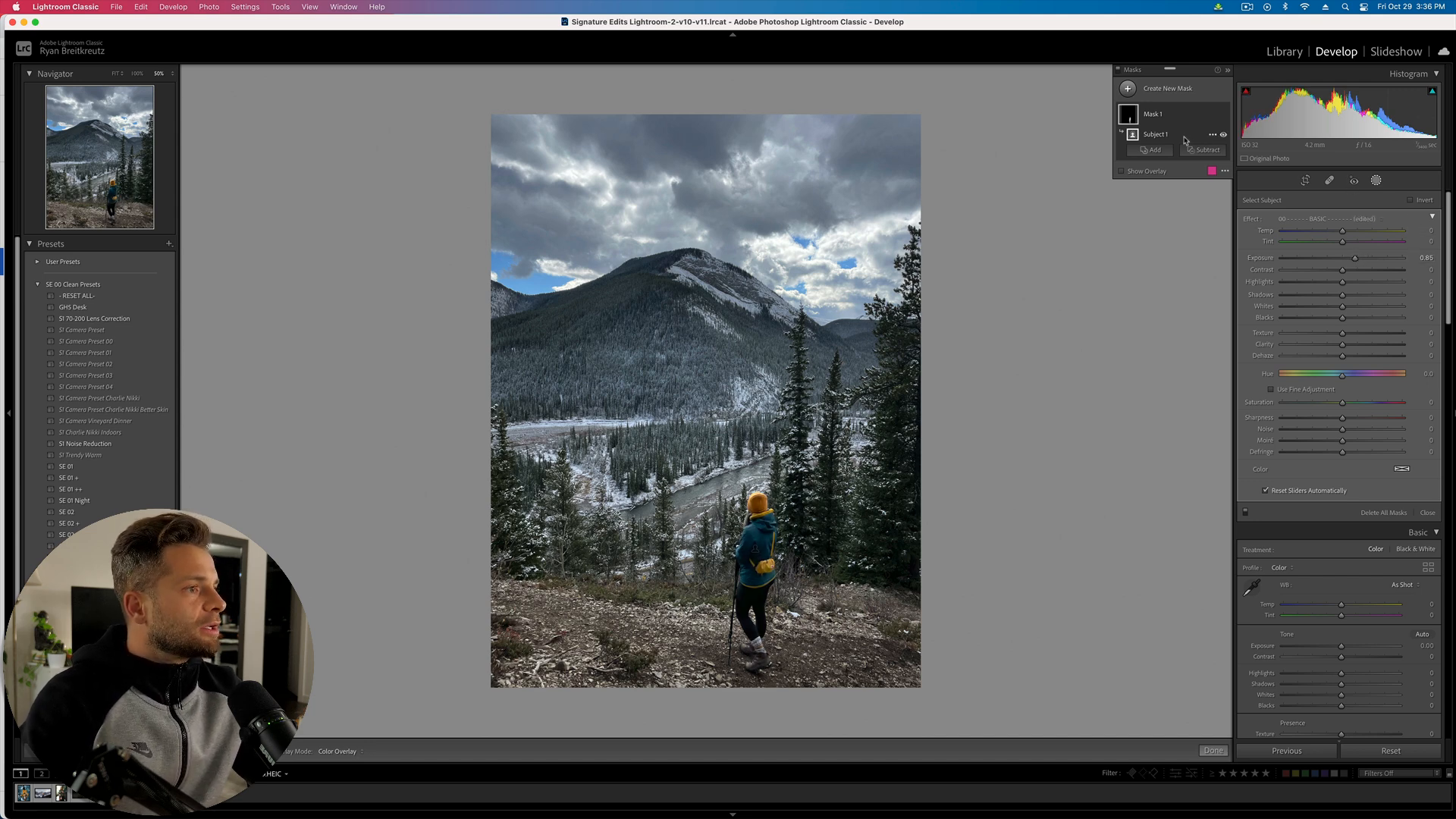
pyautogui.click(1192, 89)
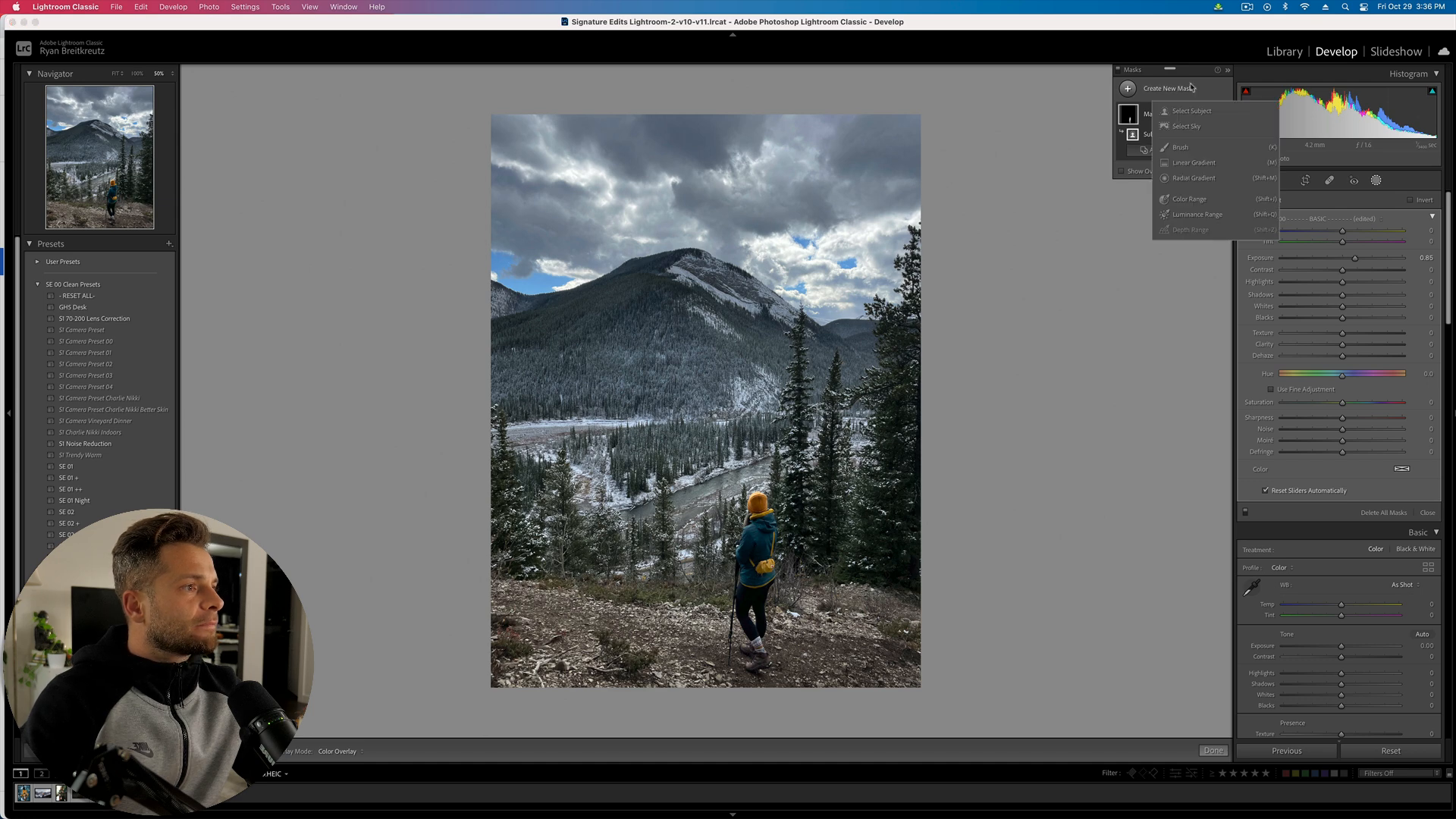
# - Add a sky mask set to contrast −100, texture −44, clarity 21, dehaze −53 and exposure −0.12
pyautogui.click(1191, 126)
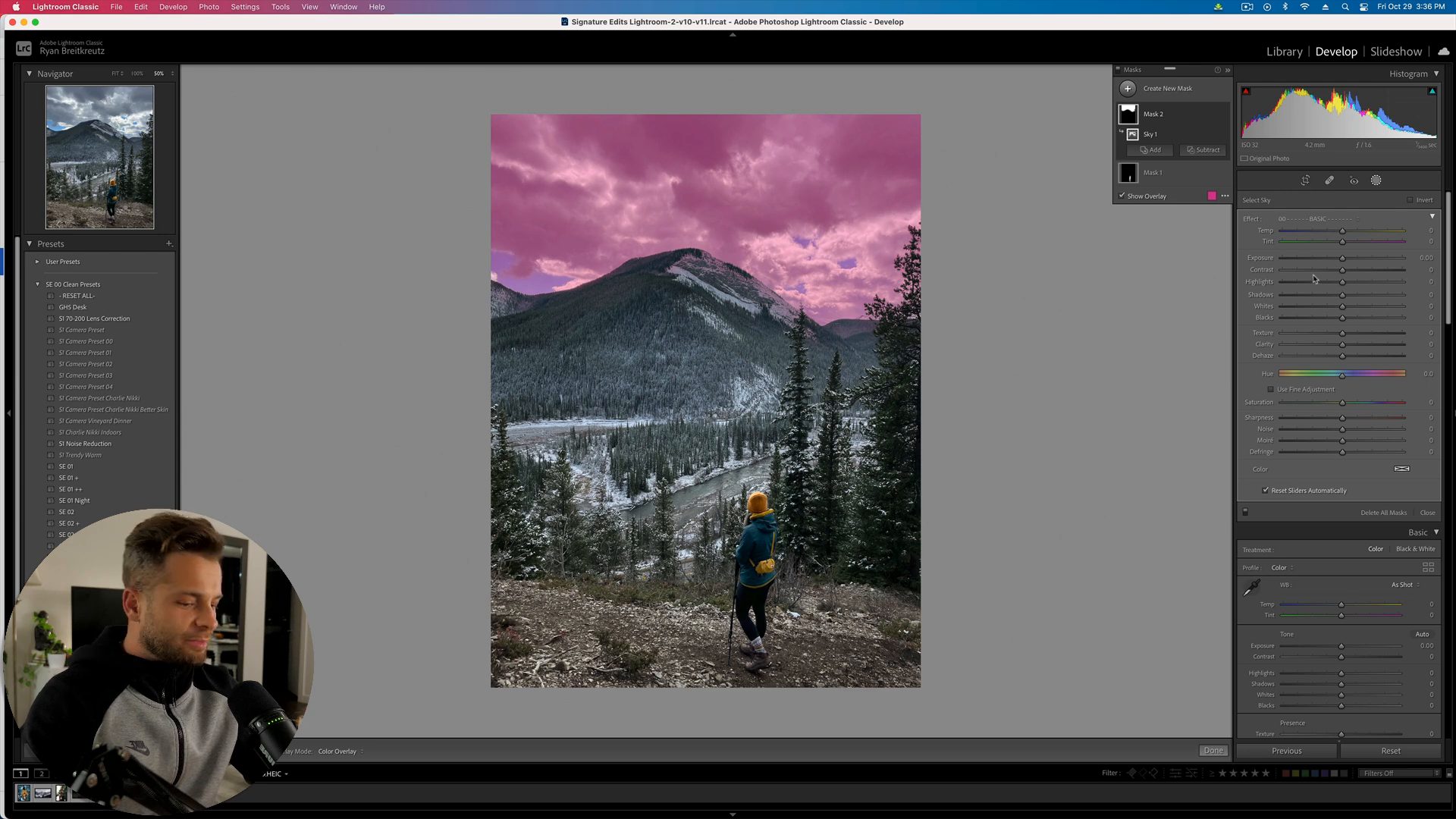
pyautogui.press('o')
pyautogui.moveTo(1311, 272); pyautogui.dragTo(1281, 271)
pyautogui.moveTo(1320, 334); pyautogui.dragTo(1281, 333)
pyautogui.moveTo(1298, 355); pyautogui.dragTo(1340, 346)
pyautogui.click(1311, 344)
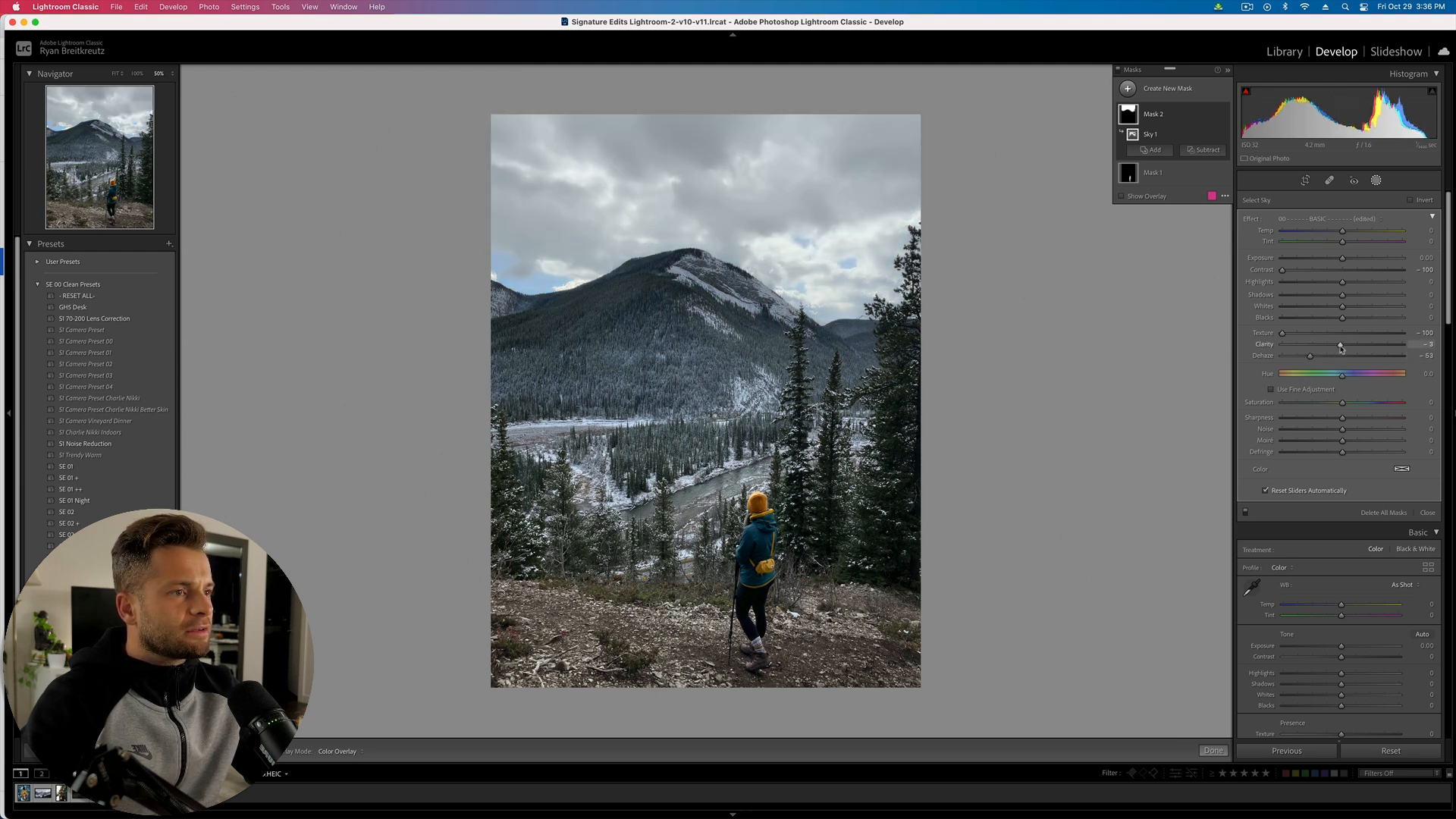
pyautogui.click(1334, 261)
pyautogui.moveTo(1314, 259); pyautogui.dragTo(1341, 261)
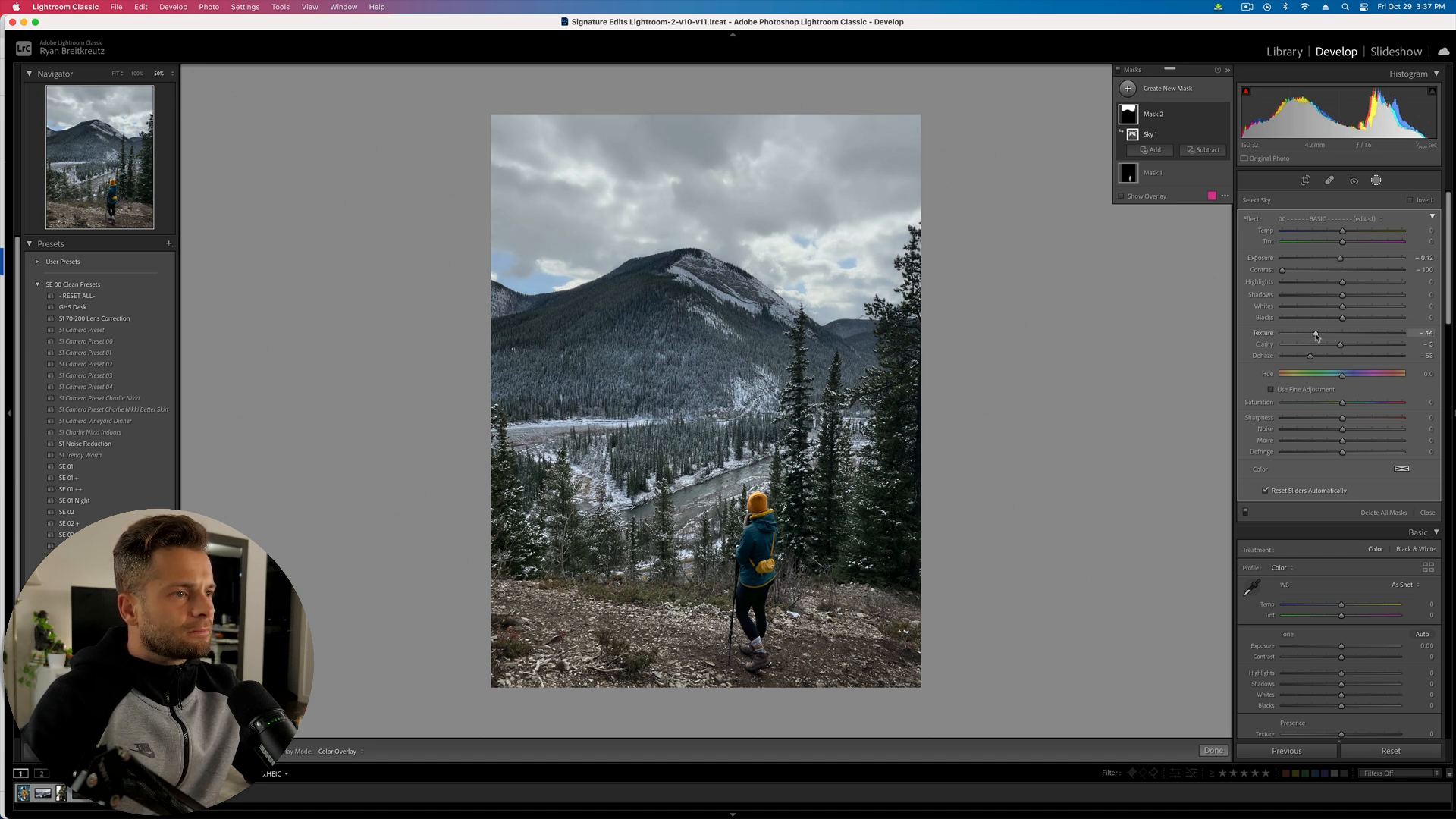
pyautogui.moveTo(1340, 344); pyautogui.dragTo(1355, 354)
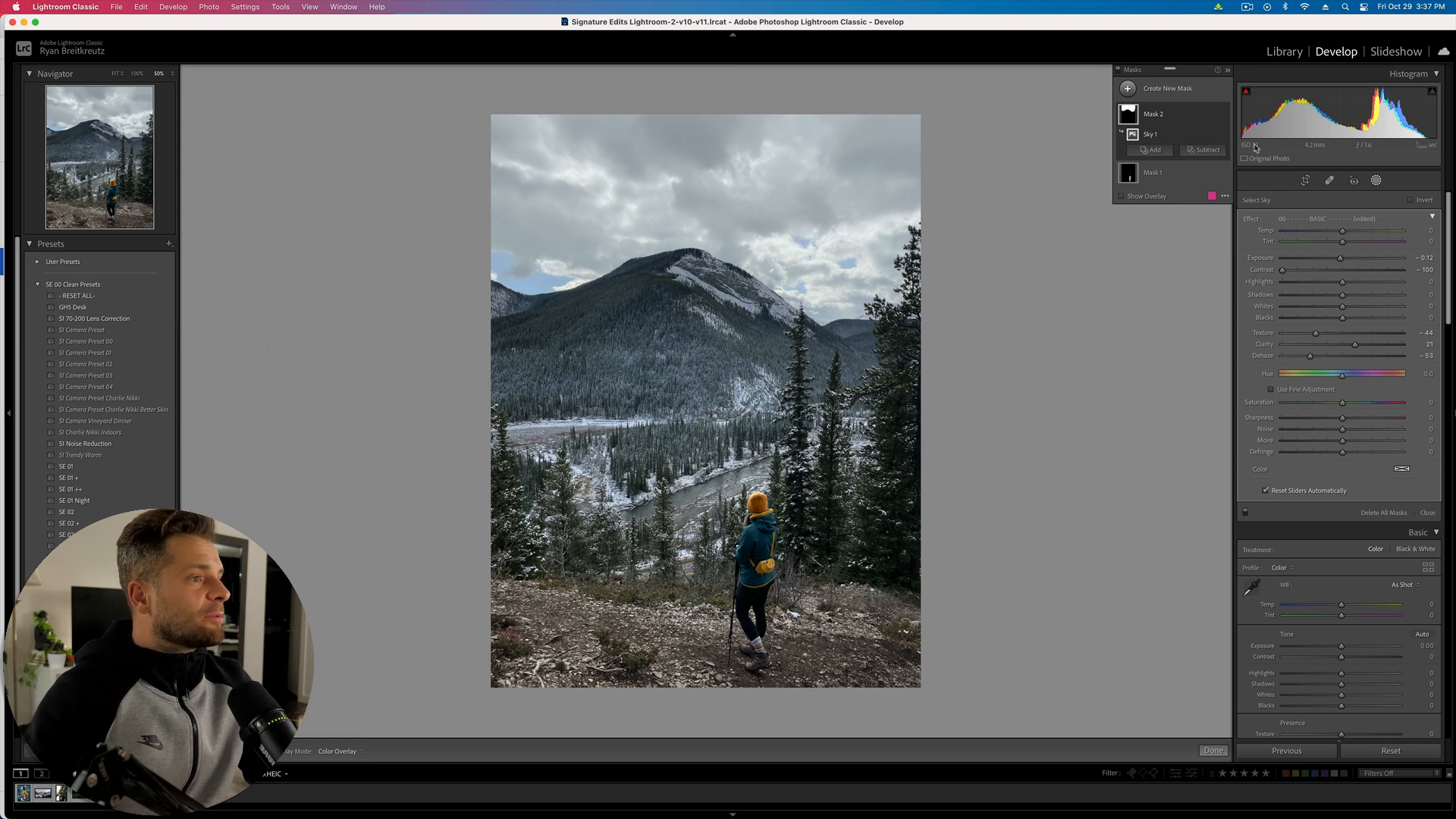
pyautogui.click(1153, 149)
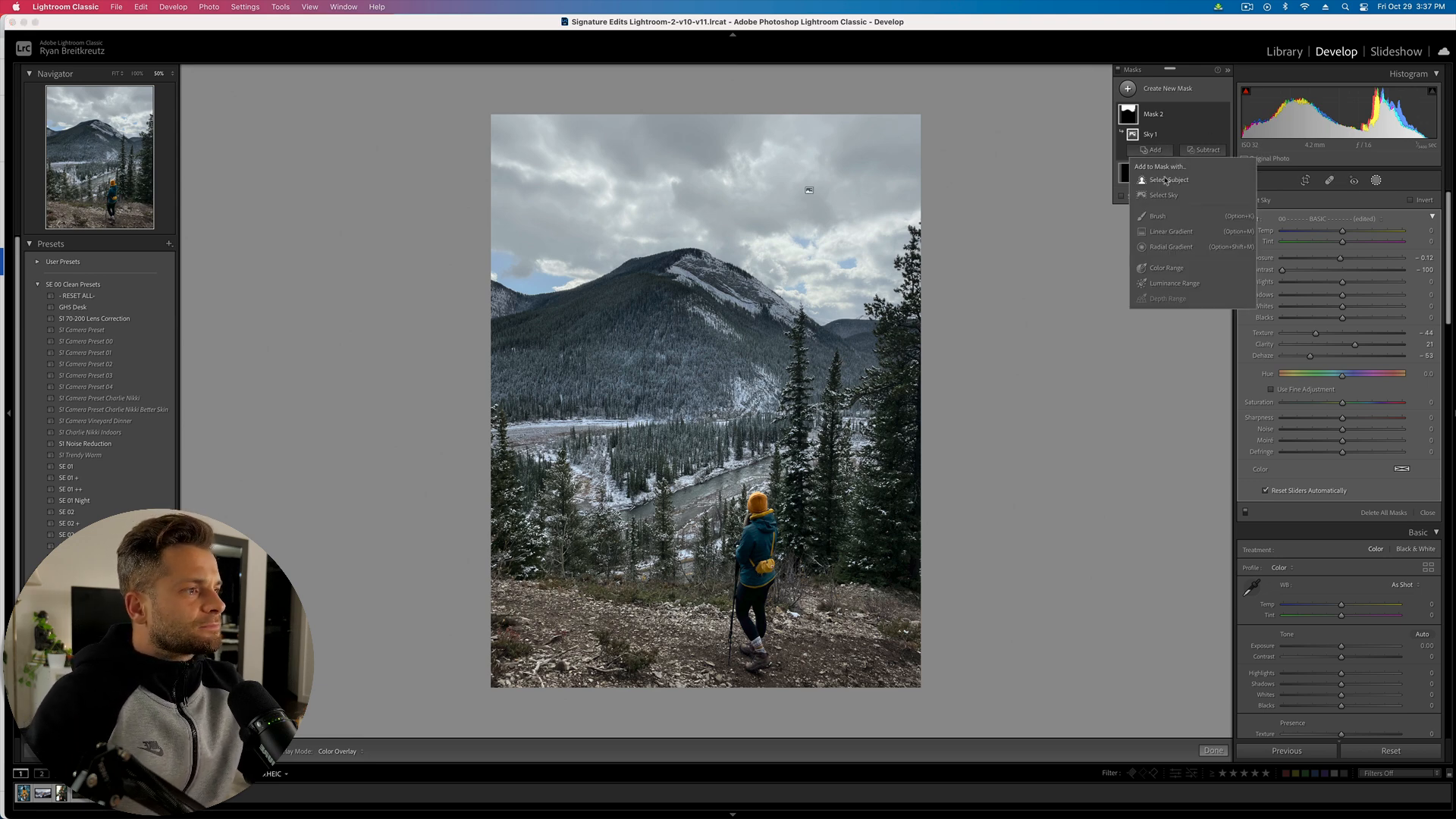
# - Try adding a brush stroke along the mountain ridge to the sky mask, then undo it
pyautogui.click(1158, 216)
pyautogui.scroll(-2, 534, 317)
pyautogui.moveTo(534, 318)
pyautogui.mouseDown()
pyautogui.moveTo(667, 276)
pyautogui.moveTo(556, 313)
pyautogui.moveTo(487, 306)
pyautogui.moveTo(699, 257)
pyautogui.moveTo(774, 269)
pyautogui.moveTo(831, 304)
pyautogui.moveTo(940, 300)
pyautogui.mouseUp()
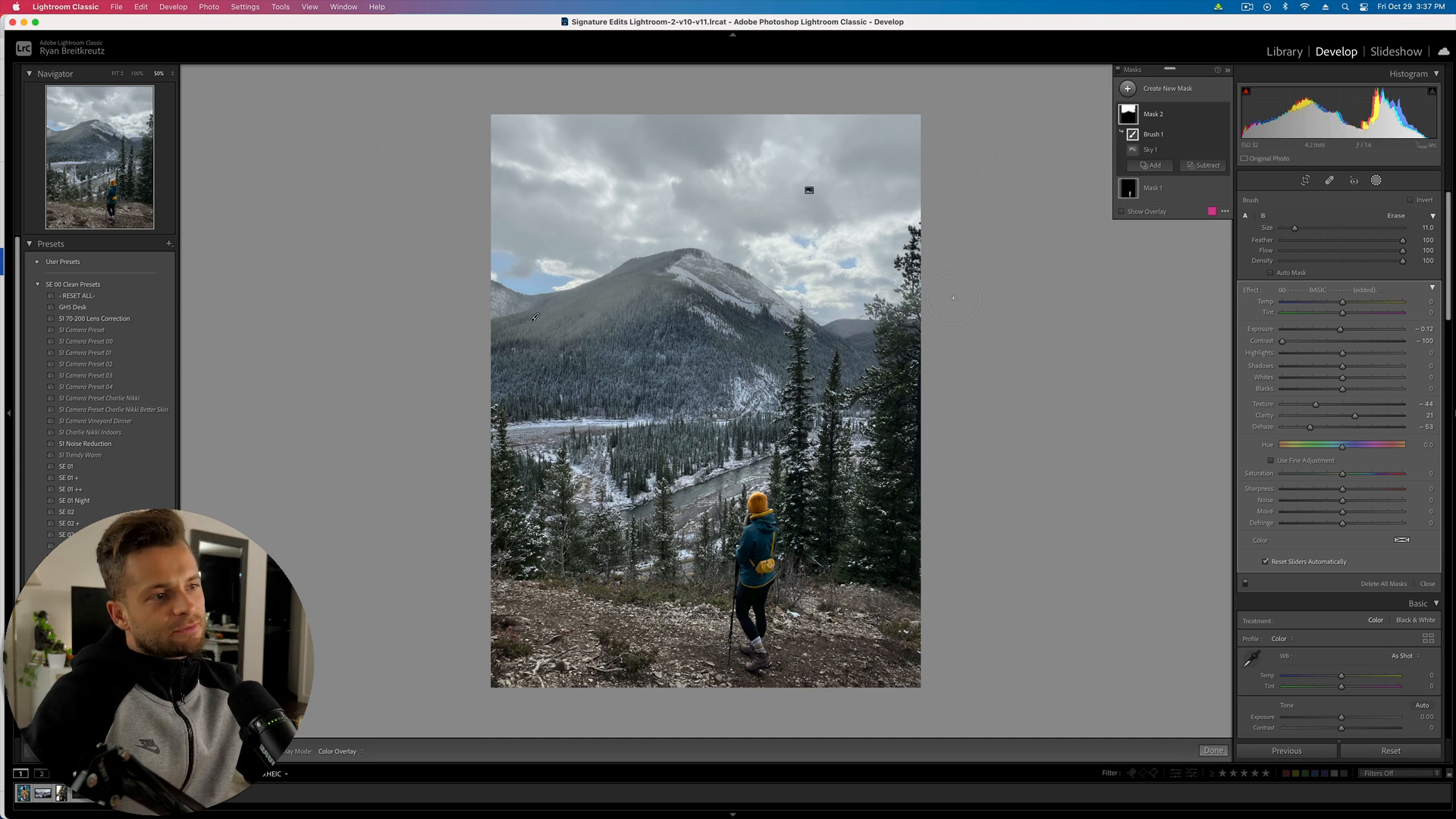
pyautogui.press('super+z')
pyautogui.press('super+z')
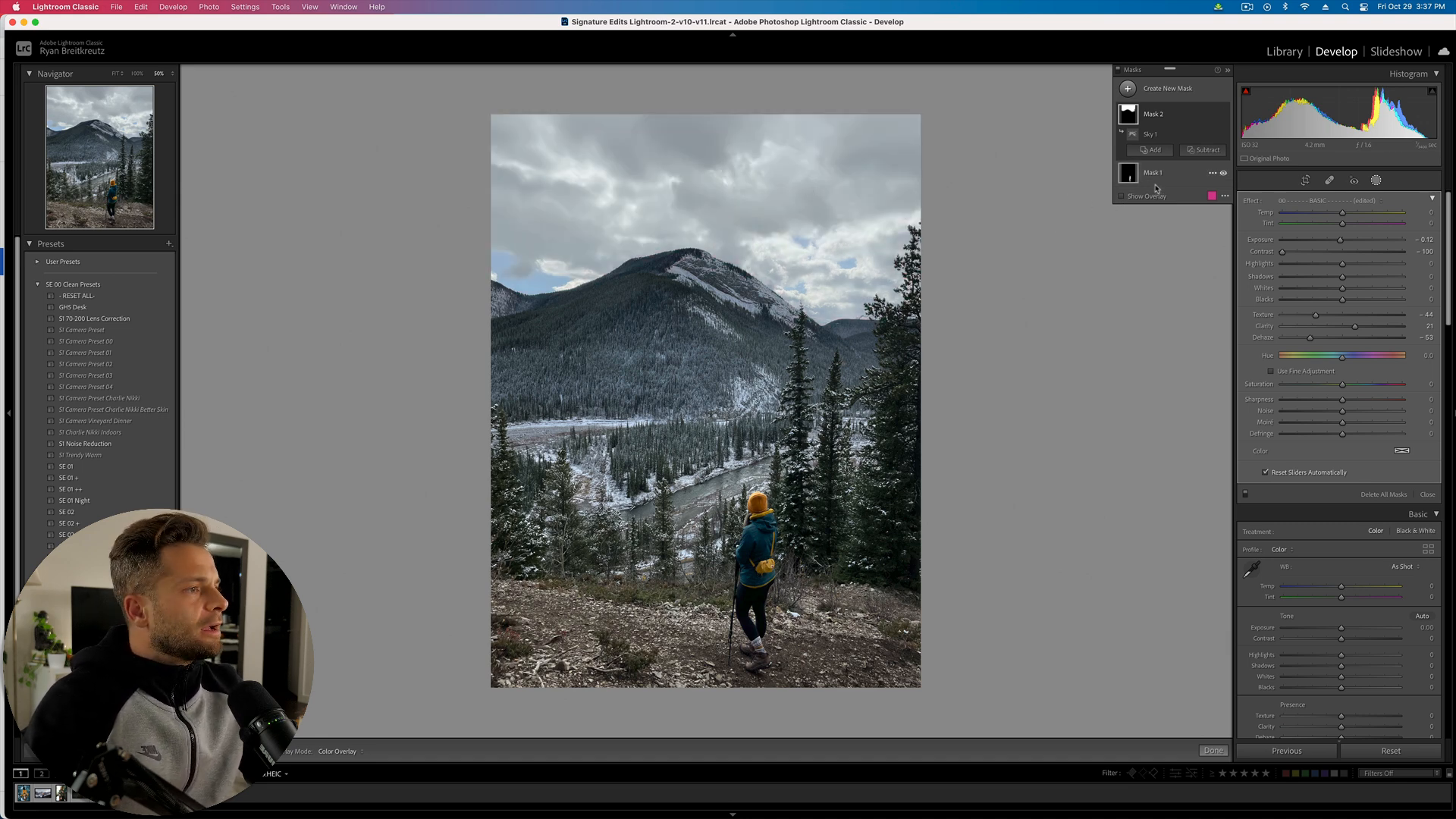
# - Add a top-down linear gradient to the sky mask with exposure −0.41 and dehaze −50
pyautogui.click(1153, 150)
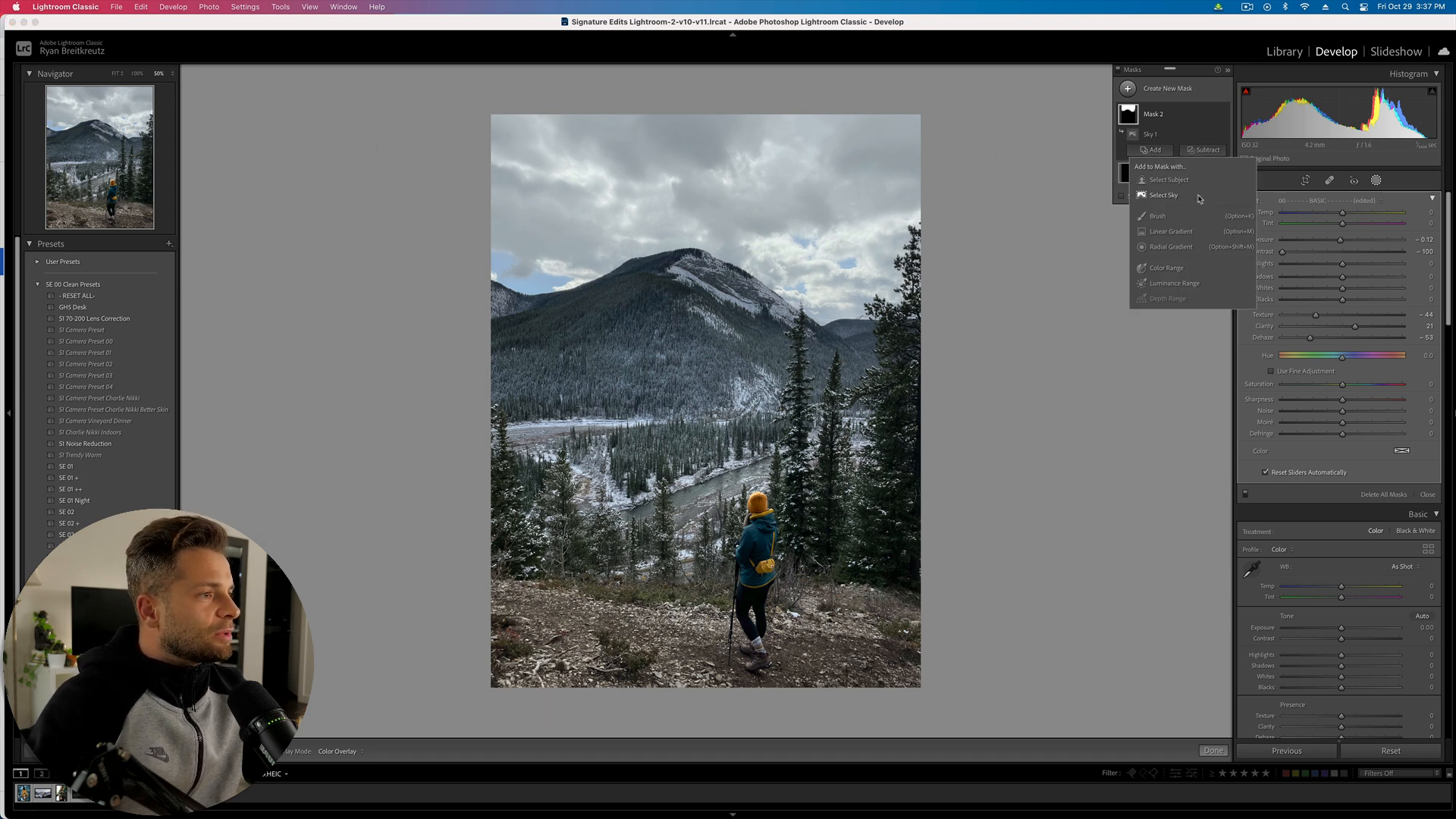
pyautogui.click(1179, 238)
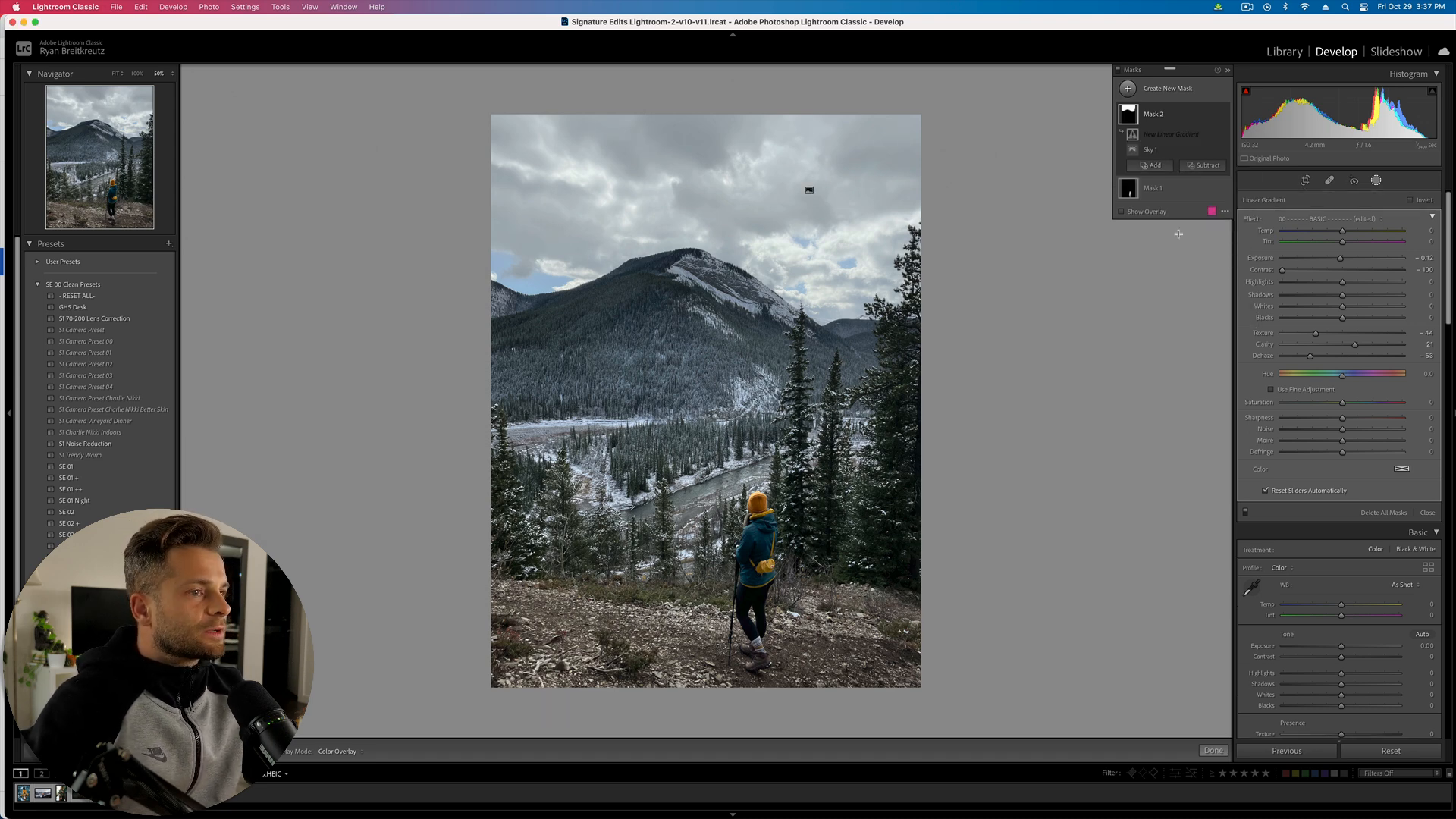
pyautogui.moveTo(597, 101); pyautogui.dragTo(642, 506)
pyautogui.press('o')
pyautogui.press('o')
pyautogui.press('o')
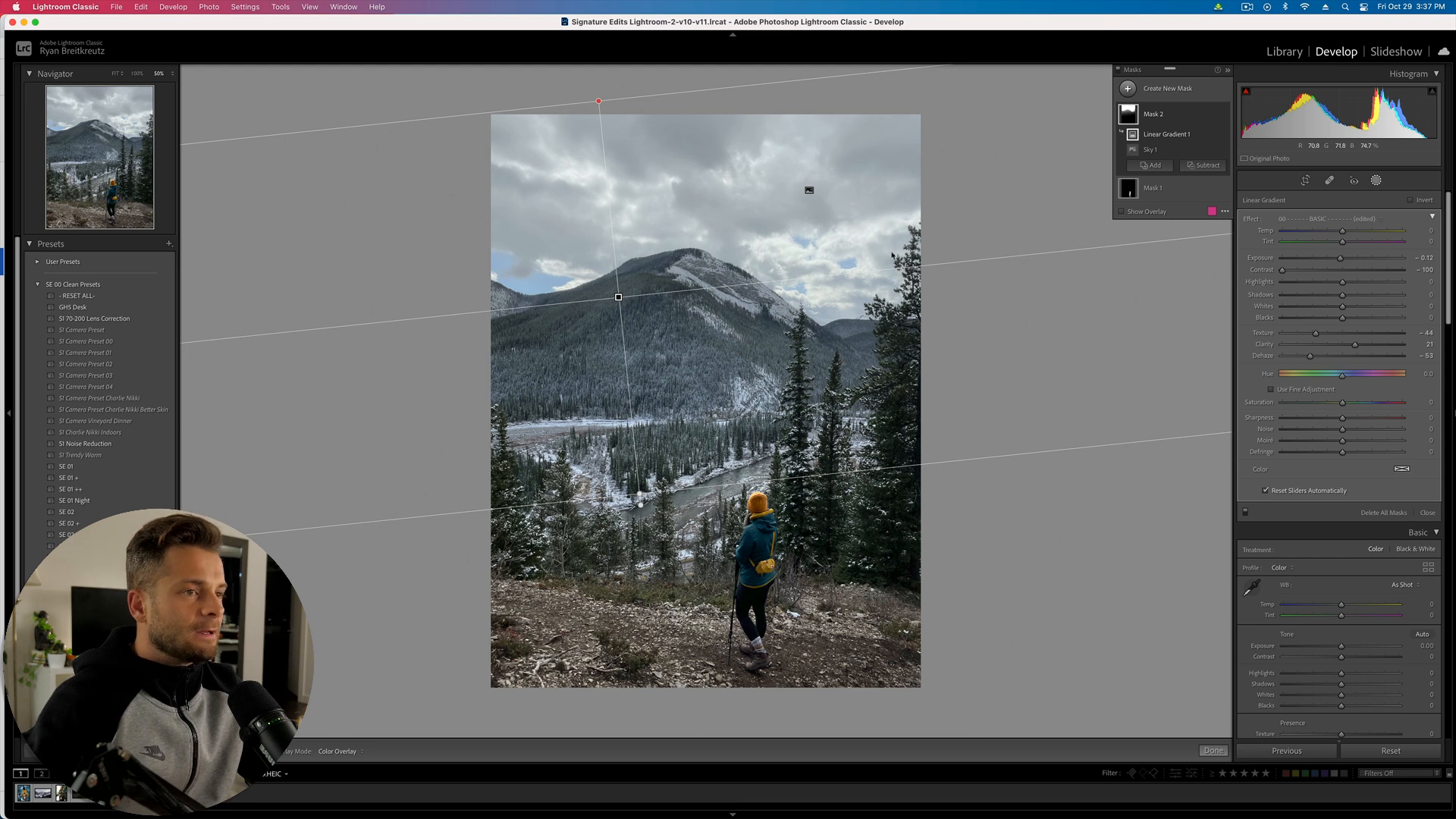
pyautogui.moveTo(1339, 259); pyautogui.dragTo(1336, 259)
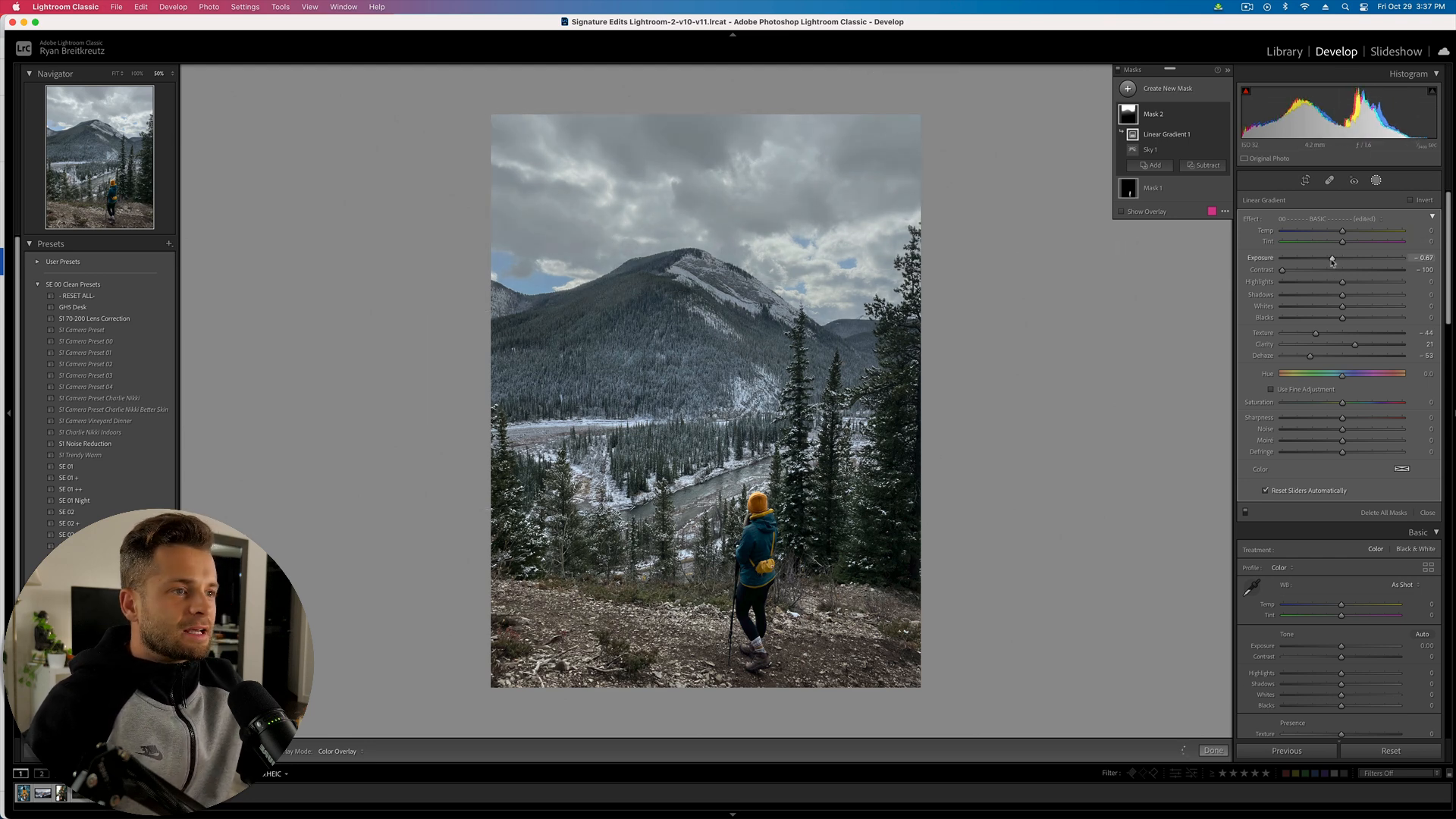
pyautogui.moveTo(1309, 356); pyautogui.dragTo(1308, 357)
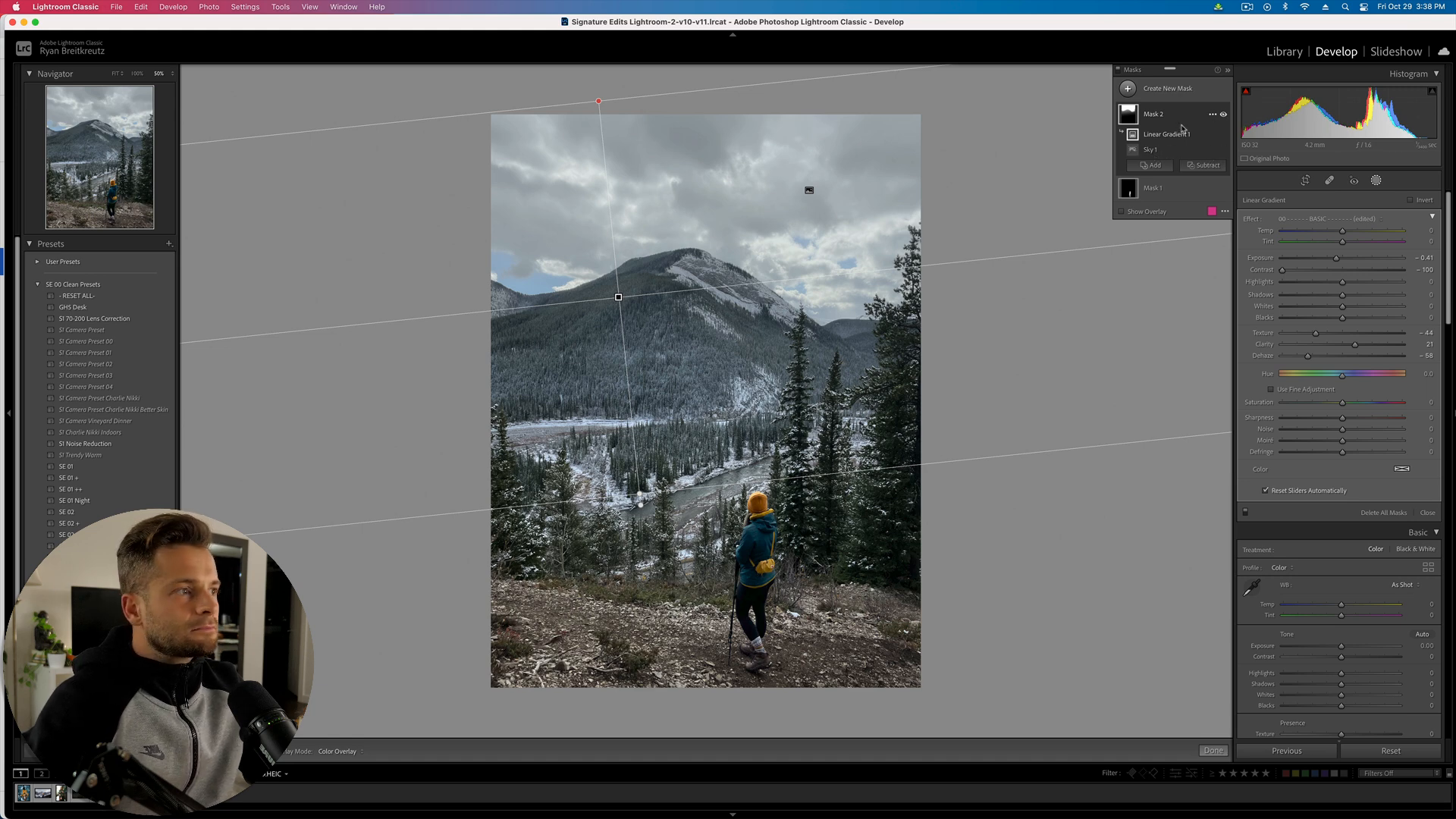
pyautogui.click(1169, 89)
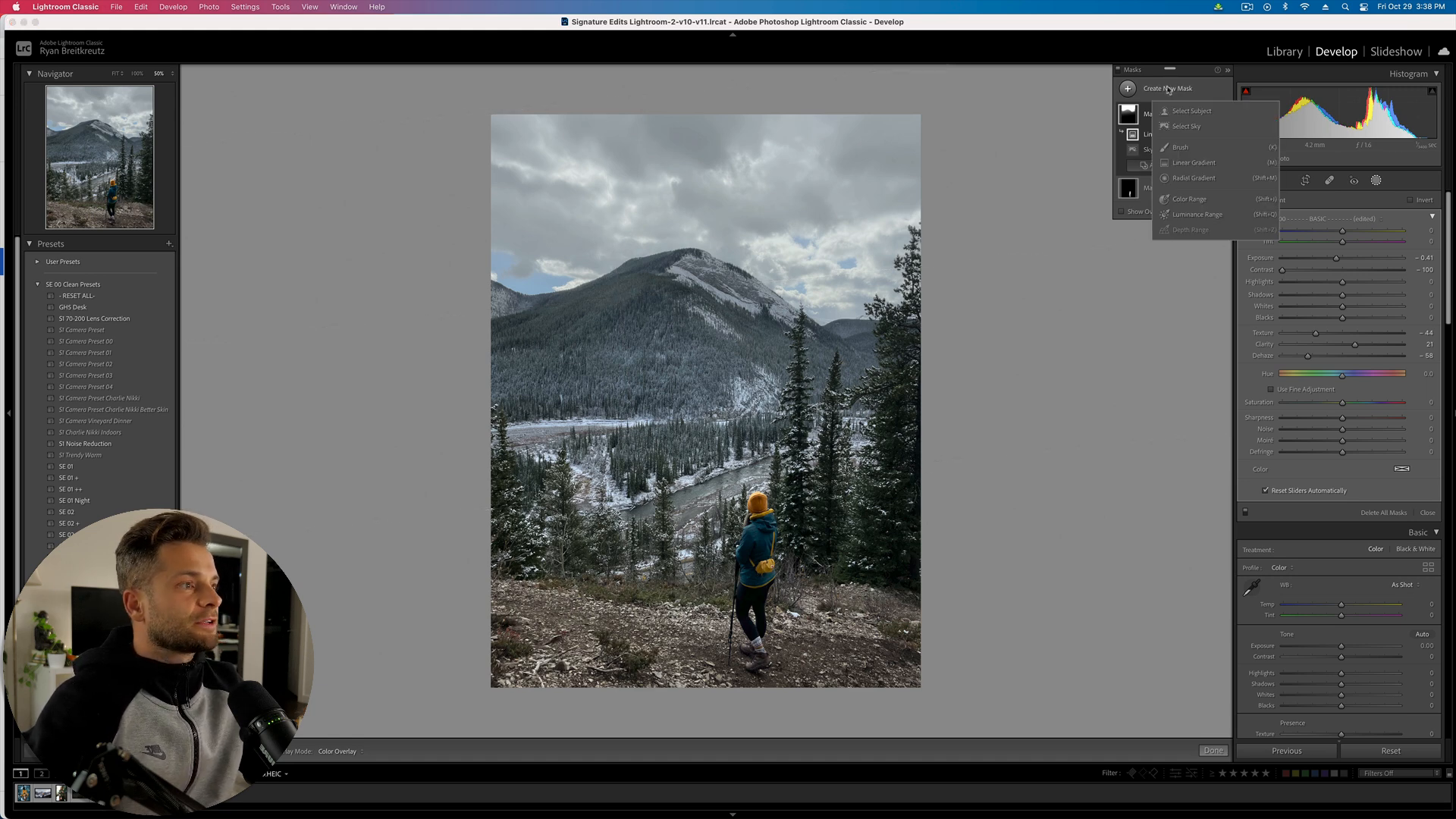
# - Draw a radial gradient around the hiker, set exposure near 0.02, and invert it
pyautogui.click(1193, 178)
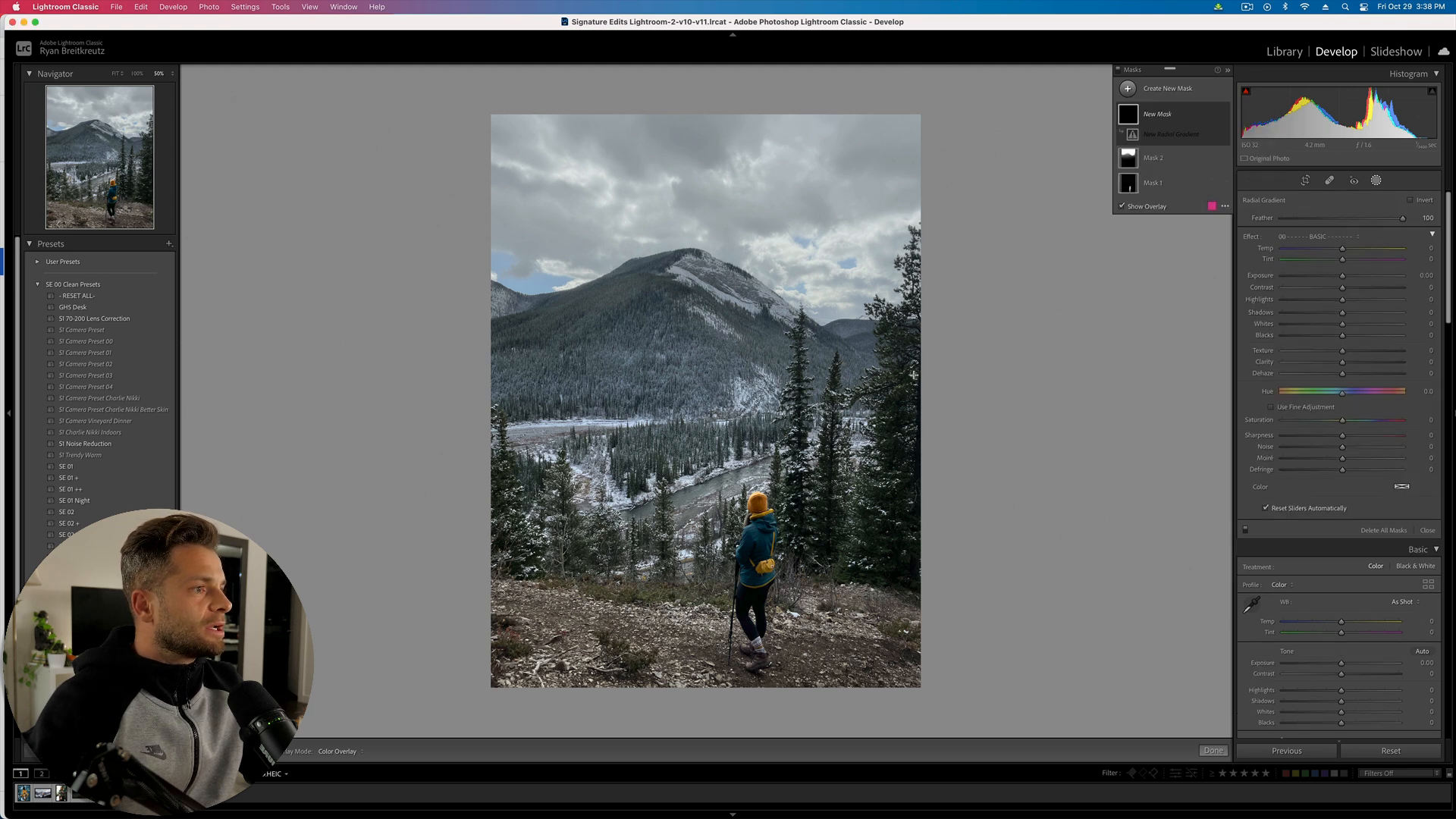
pyautogui.moveTo(749, 495); pyautogui.dragTo(881, 716)
pyautogui.moveTo(775, 433)
pyautogui.mouseDown()
pyautogui.moveTo(779, 545)
pyautogui.moveTo(781, 476)
pyautogui.mouseUp()
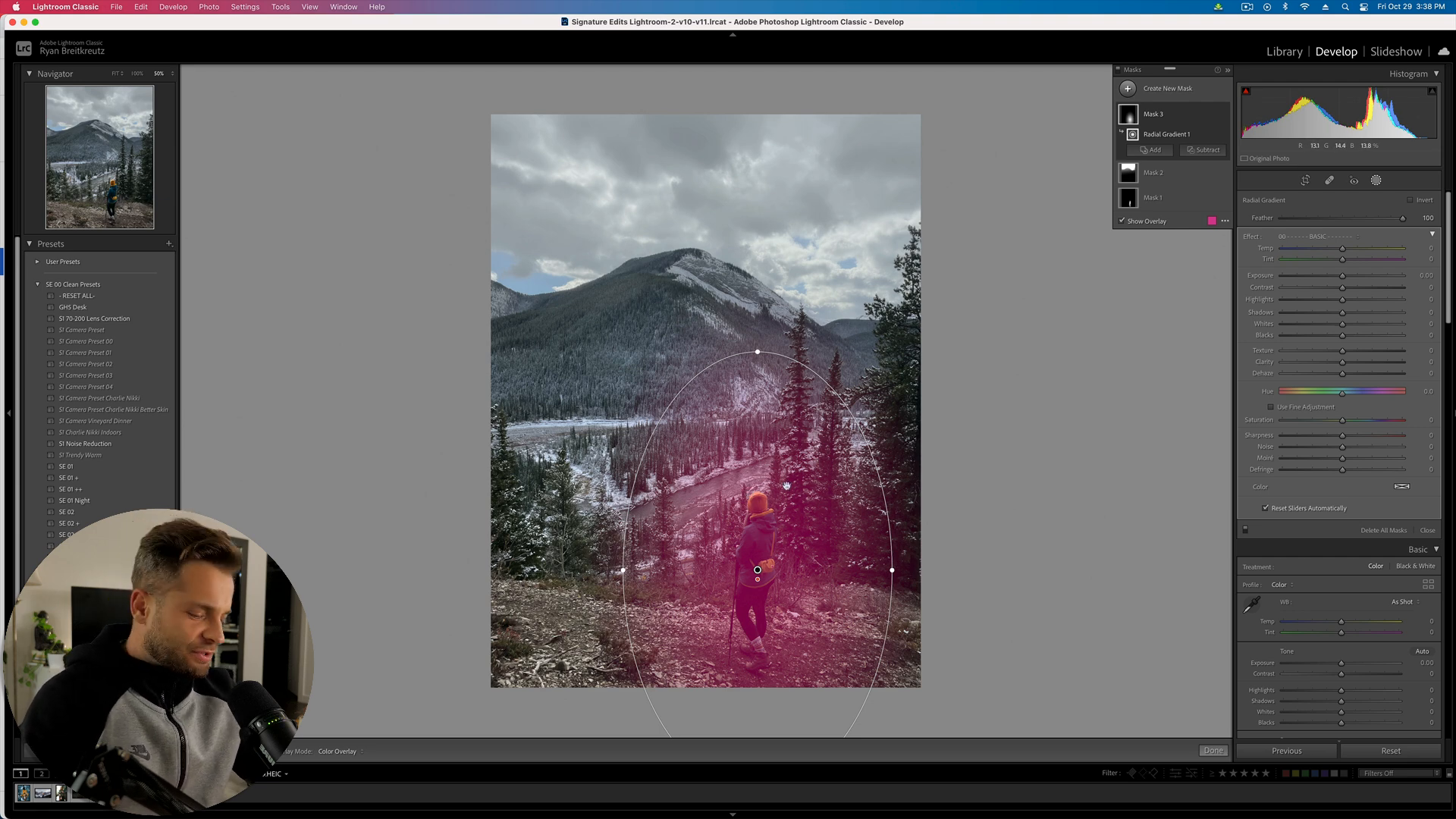
pyautogui.moveTo(1342, 276); pyautogui.dragTo(1326, 278)
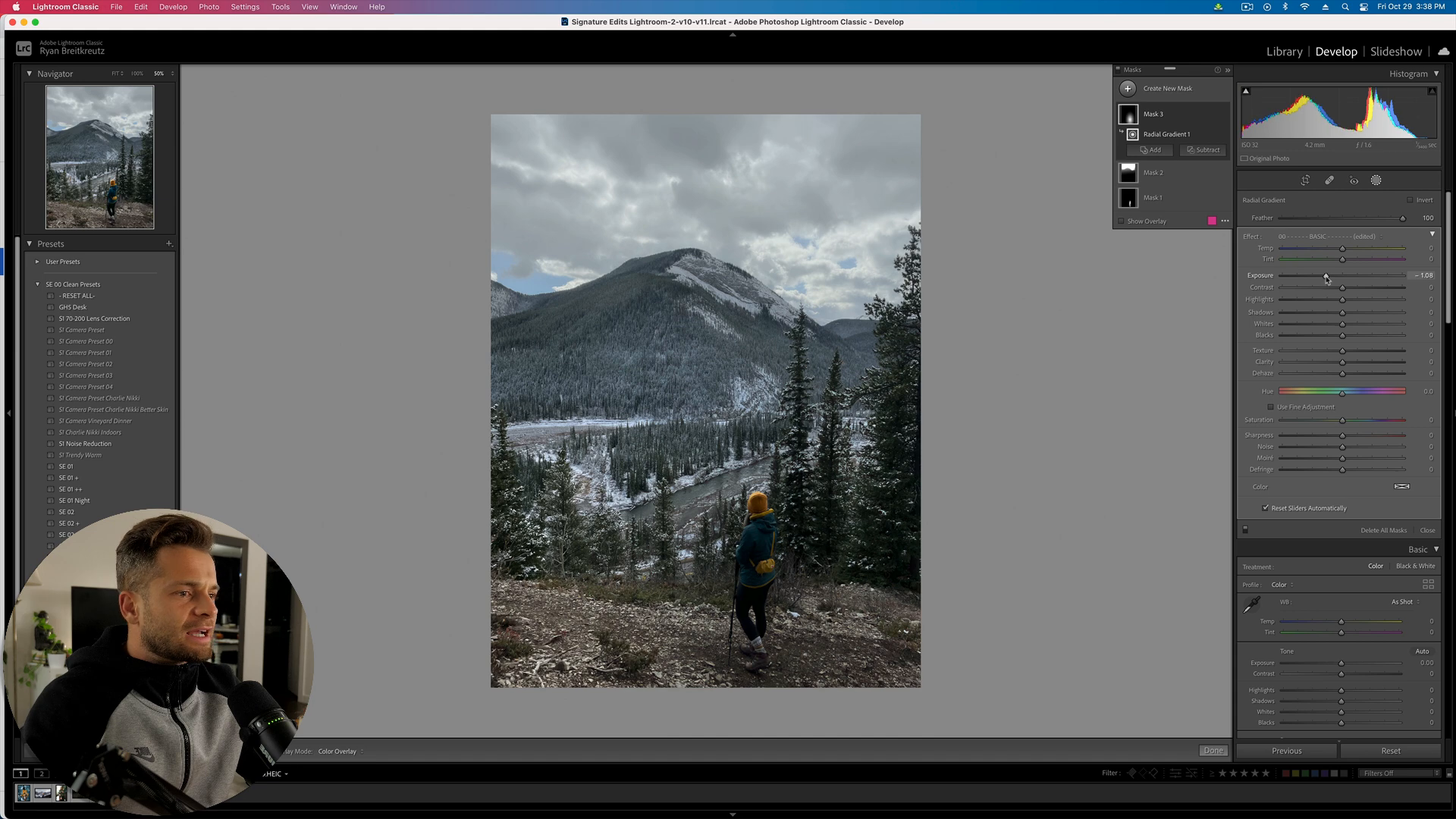
pyautogui.click(1351, 279)
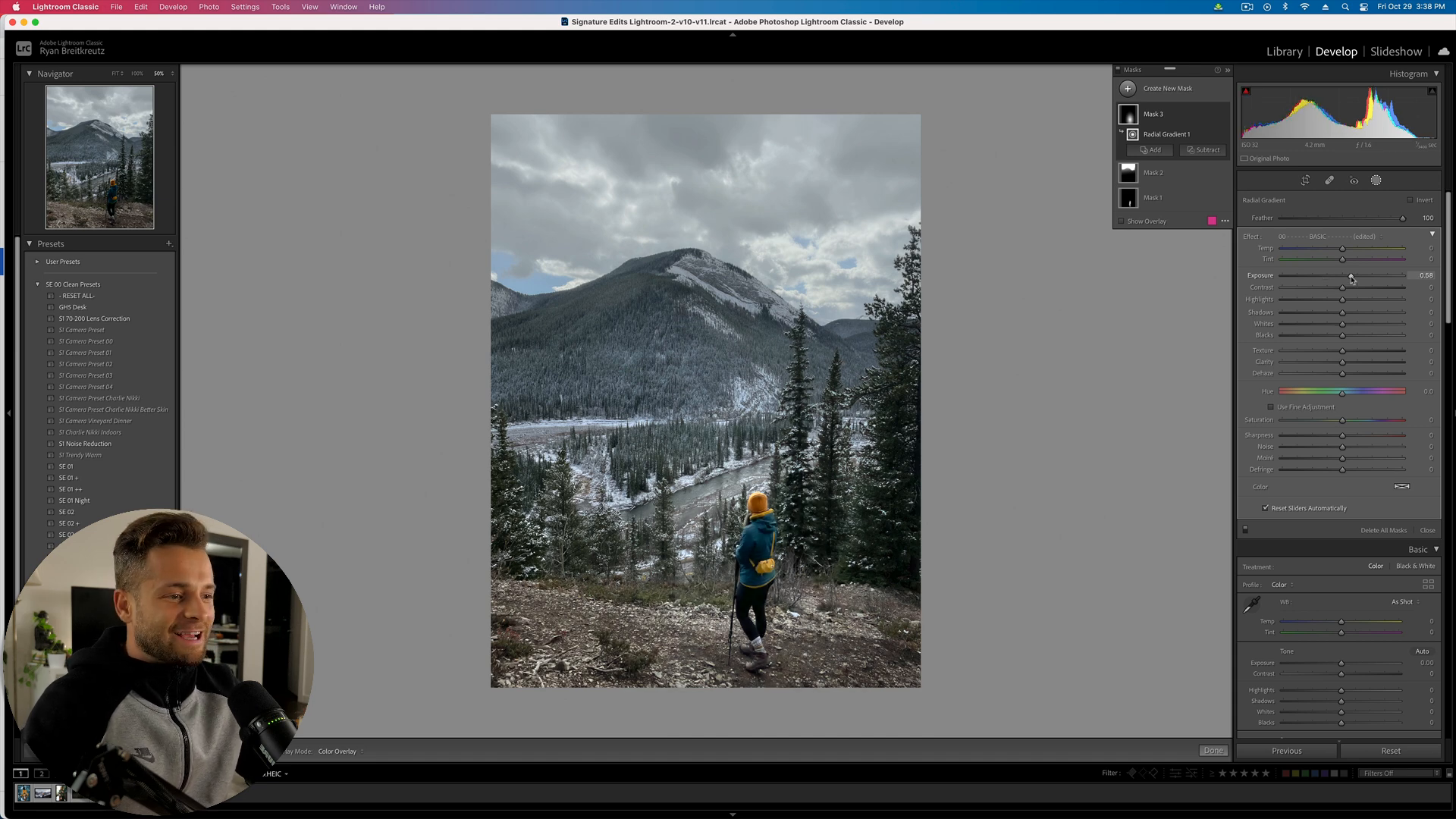
pyautogui.moveTo(1351, 279); pyautogui.dragTo(1343, 279)
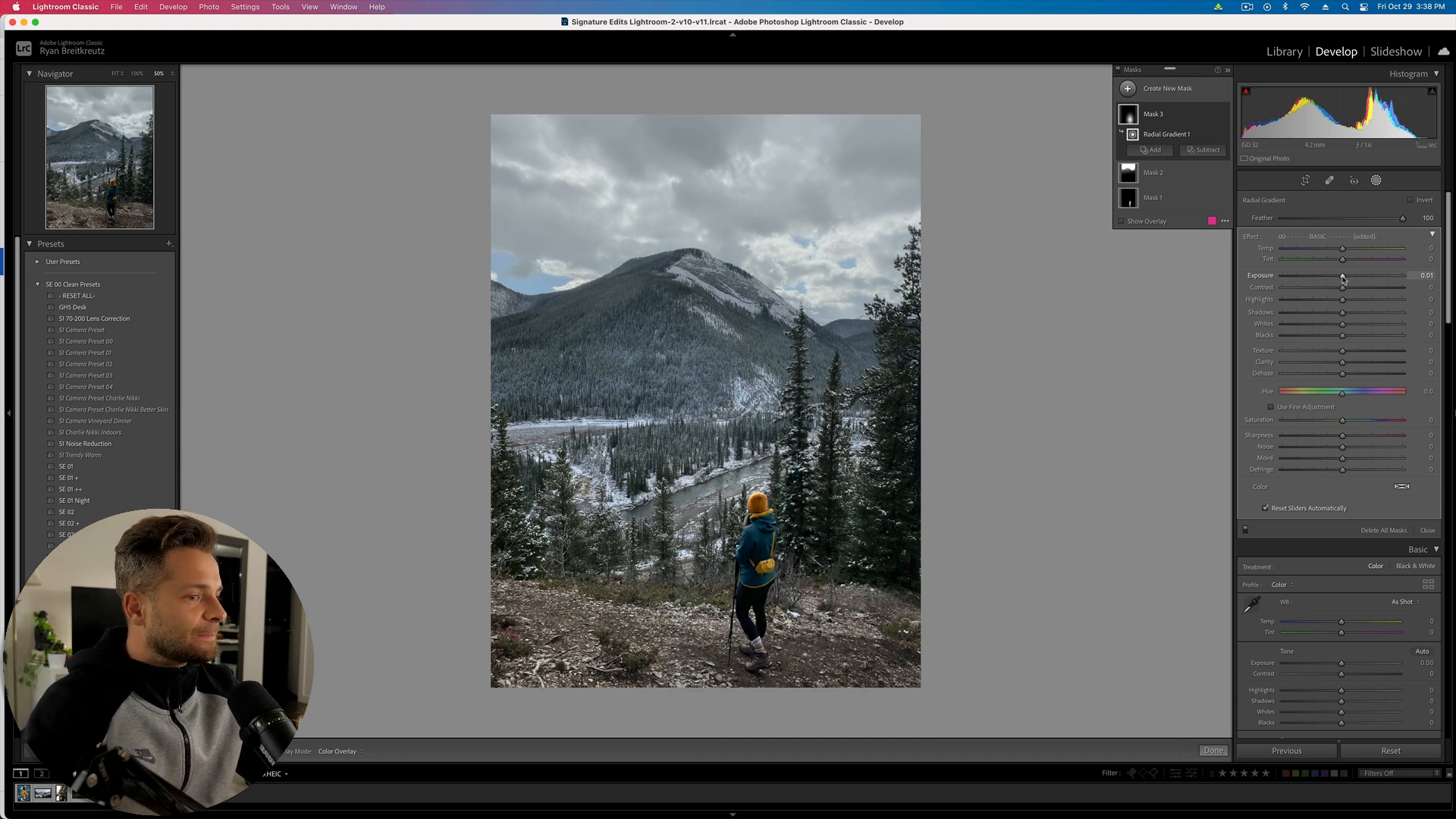
pyautogui.press("'")
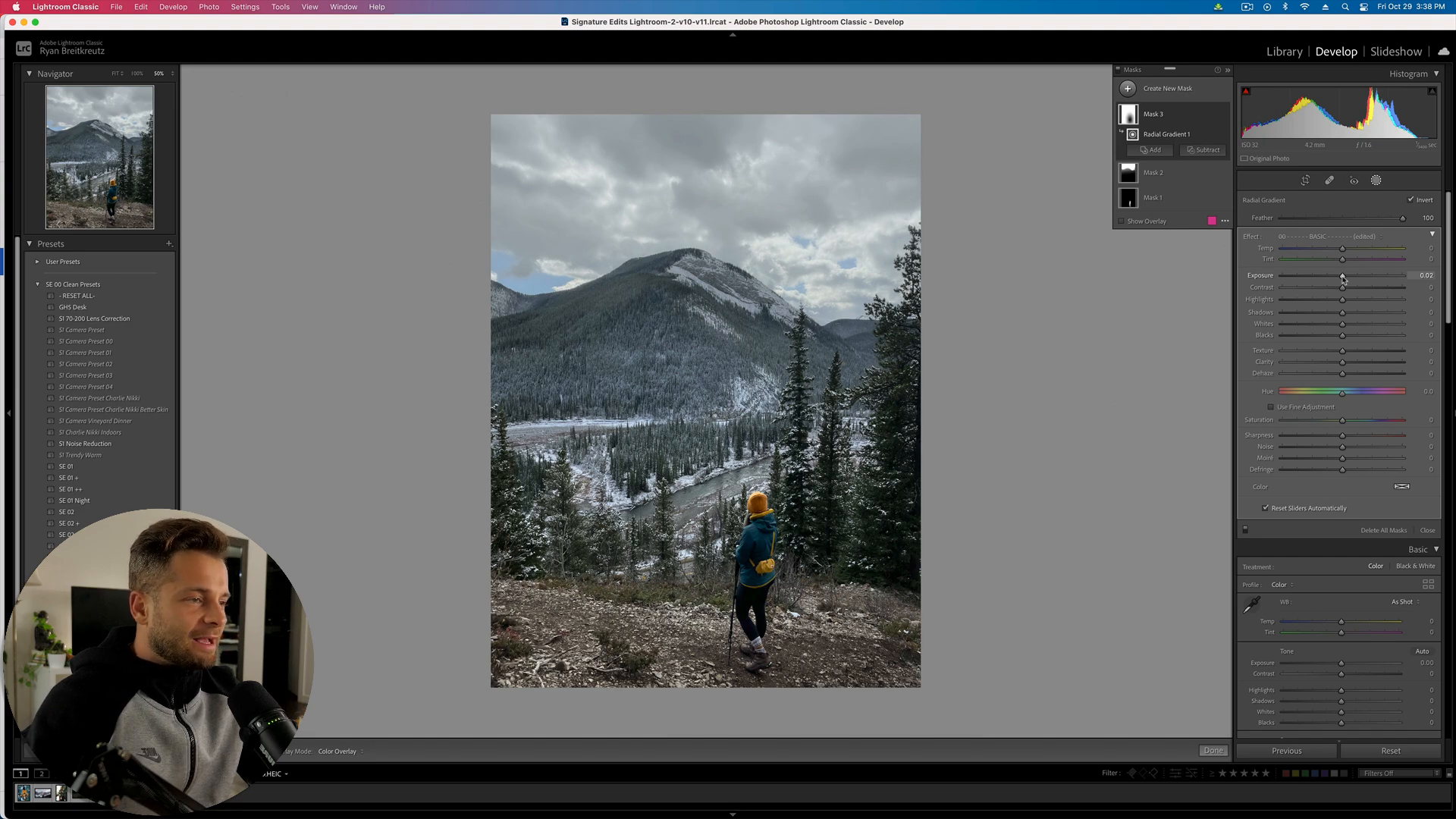
# - Darken the surroundings with exposure −0.70, highlights 44, shadows 47 and clarity 1
pyautogui.moveTo(1343, 279)
pyautogui.mouseDown()
pyautogui.moveTo(1369, 277)
pyautogui.moveTo(1326, 281)
pyautogui.moveTo(1372, 311)
pyautogui.moveTo(1326, 307)
pyautogui.moveTo(1347, 306)
pyautogui.mouseUp()
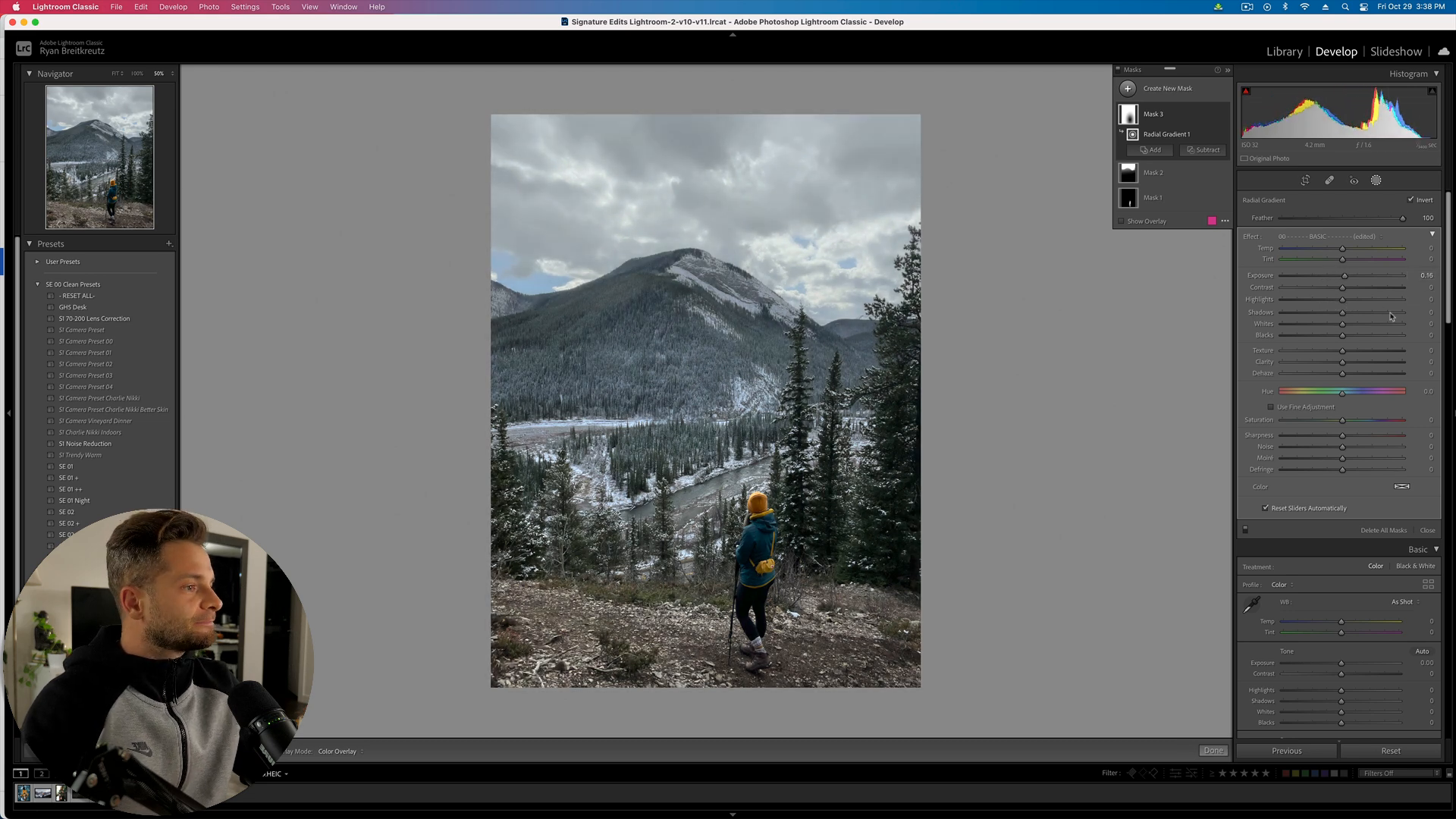
pyautogui.moveTo(1365, 318); pyautogui.dragTo(1332, 374)
pyautogui.moveTo(1345, 275); pyautogui.dragTo(1369, 301)
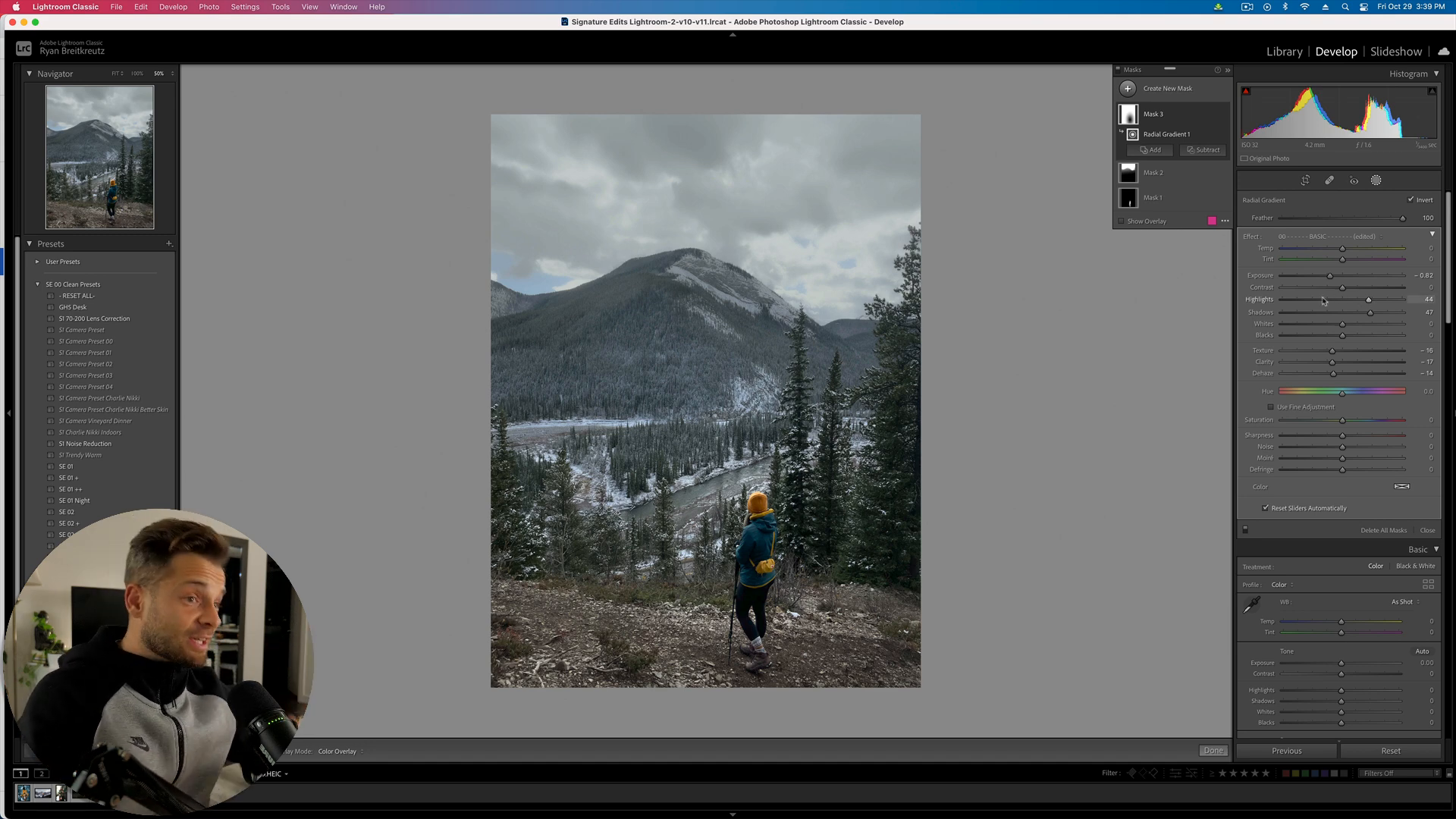
pyautogui.moveTo(1329, 276); pyautogui.dragTo(1332, 279)
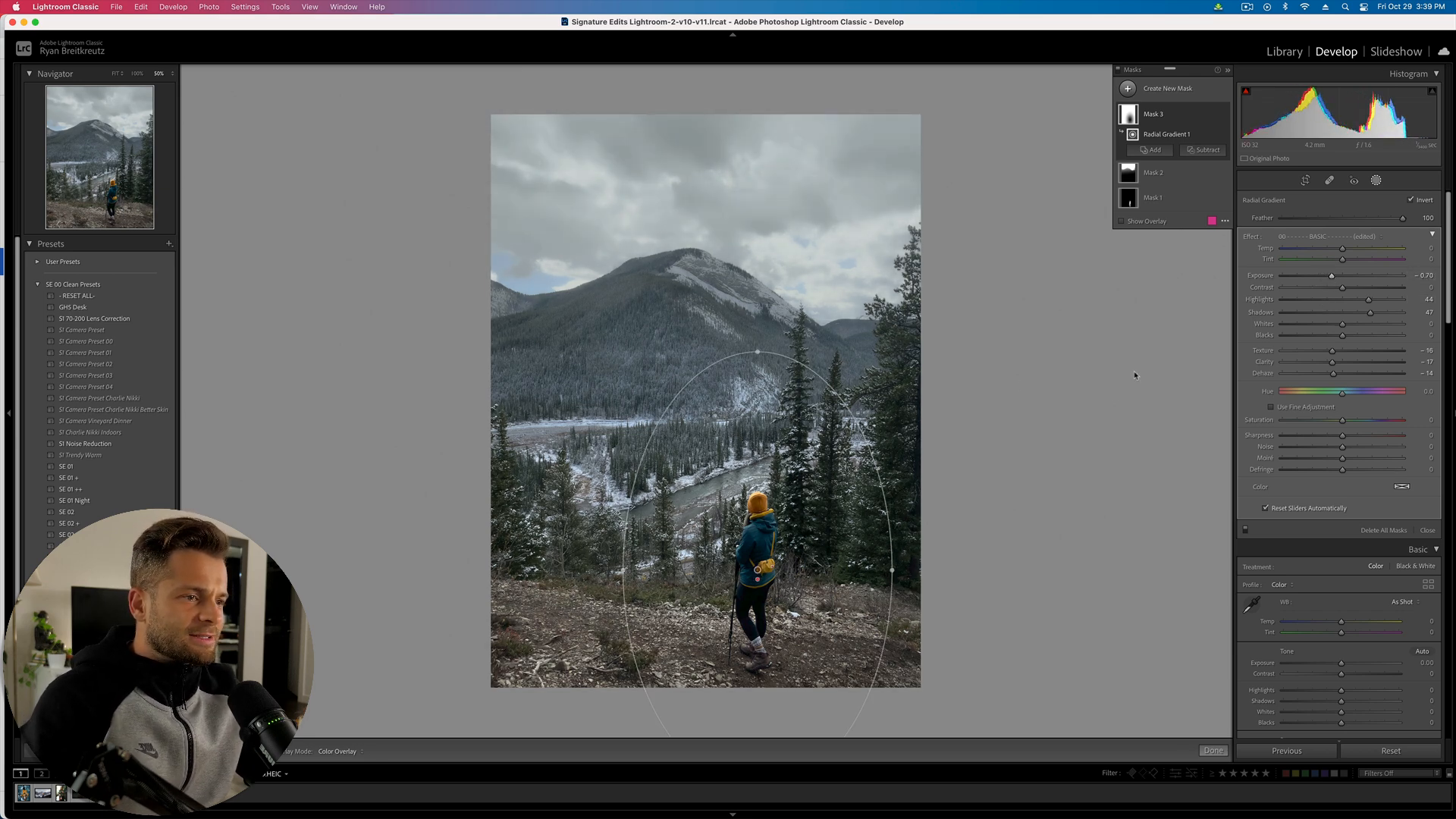
pyautogui.press('BackSpace')
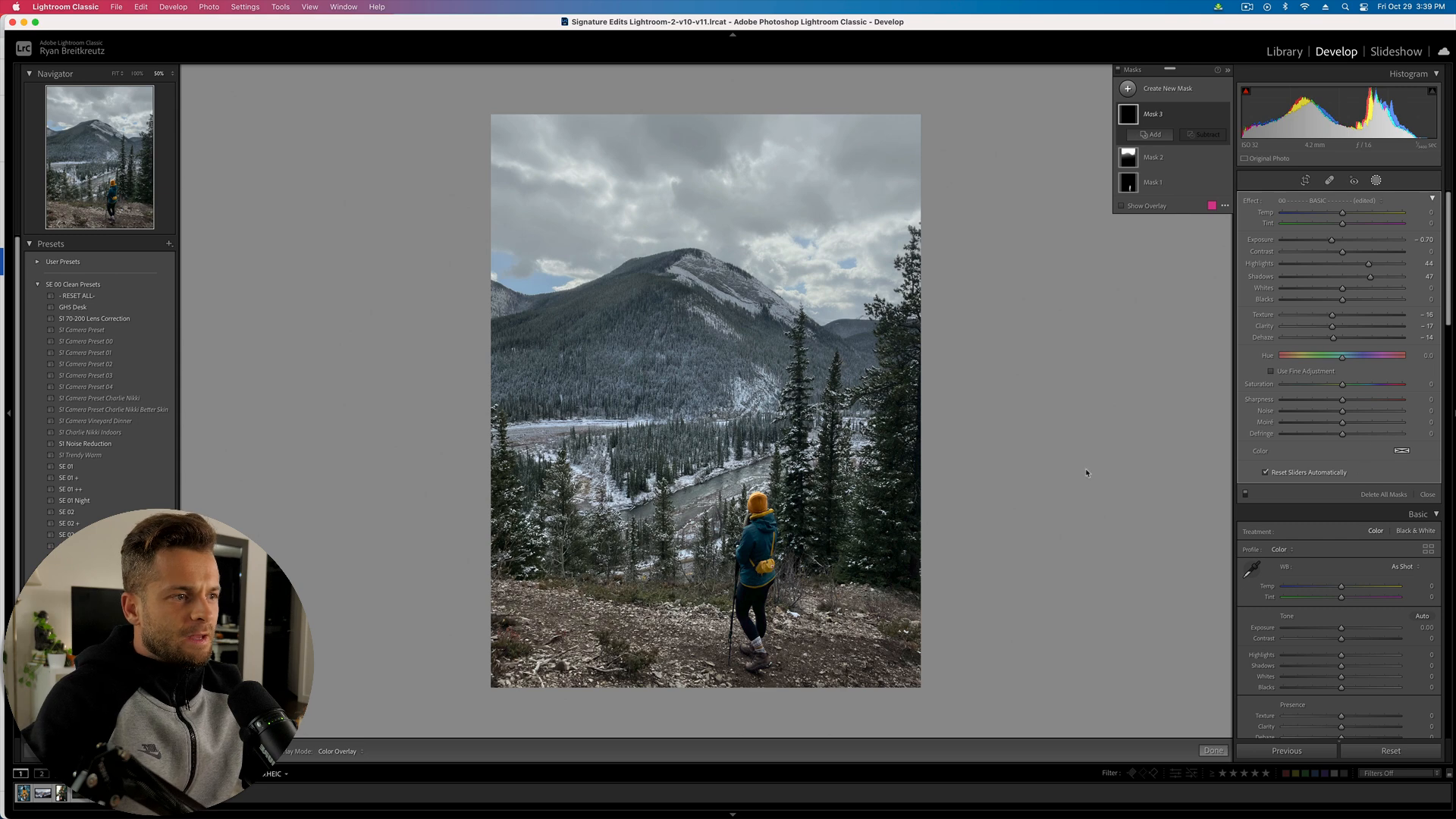
pyautogui.press('cmd+z')
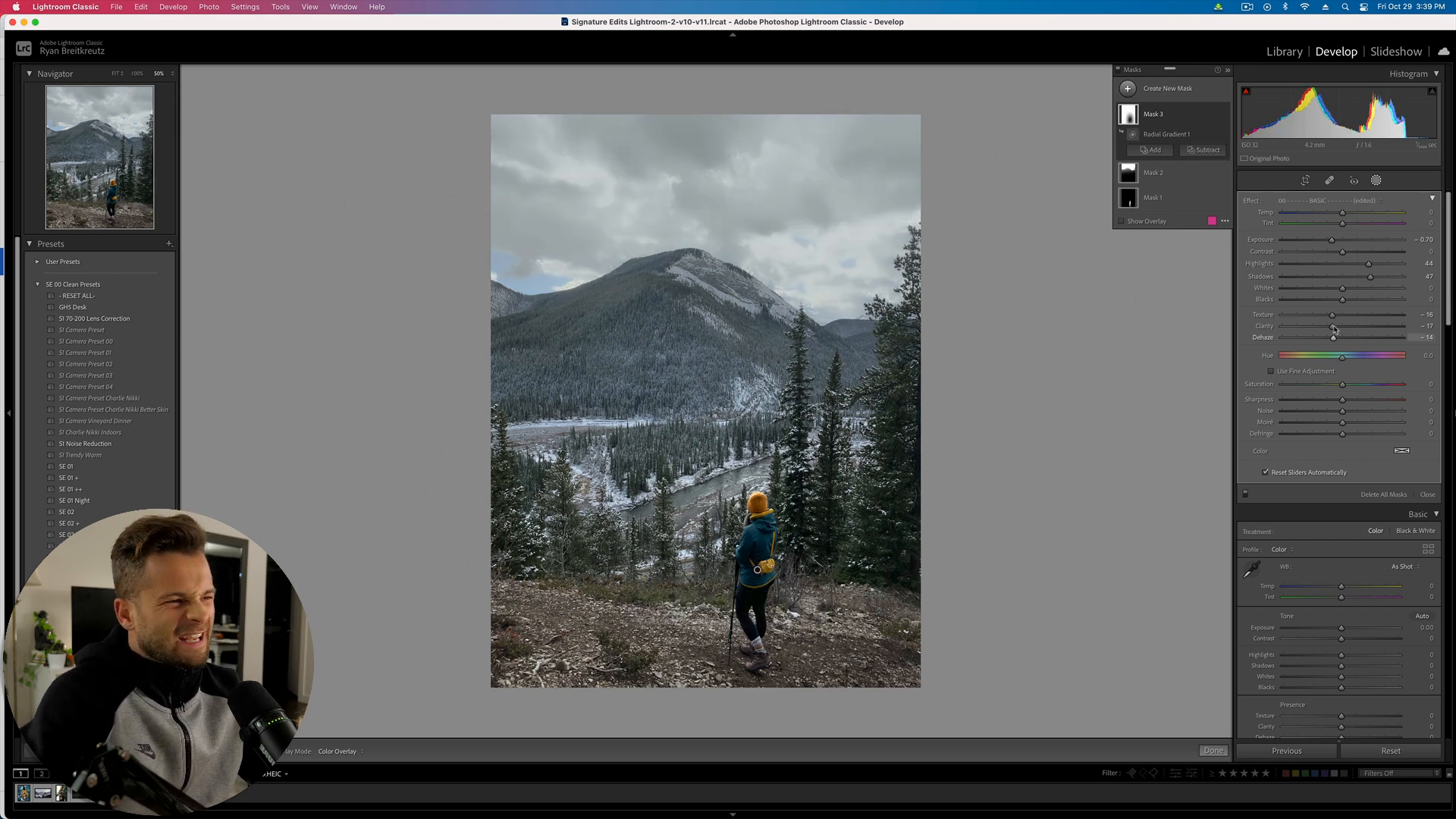
pyautogui.moveTo(1333, 325); pyautogui.dragTo(1339, 340)
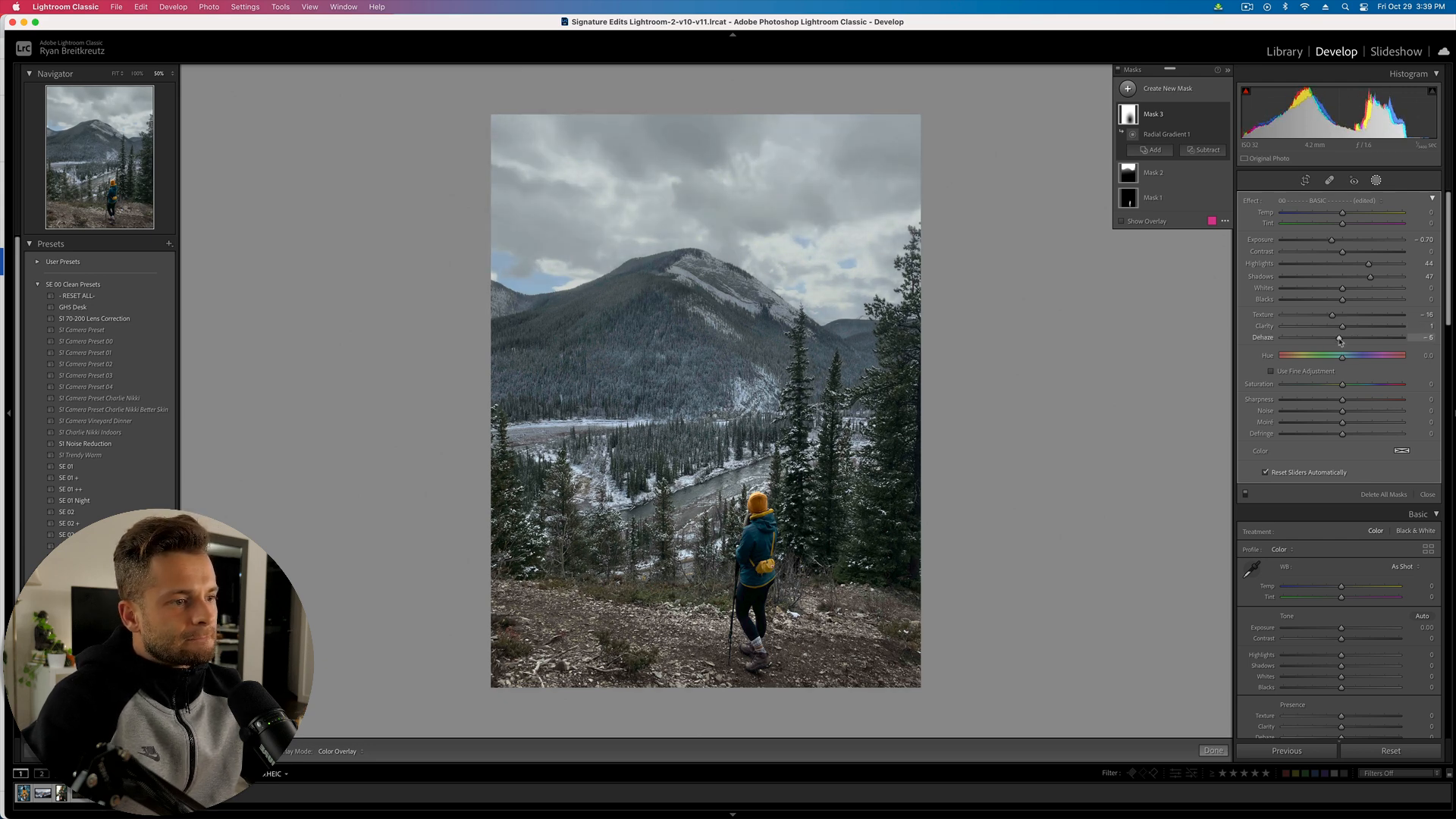
# - Exit masking, compare before and after, and move to the next photo
pyautogui.hotkey('shift', 'w')
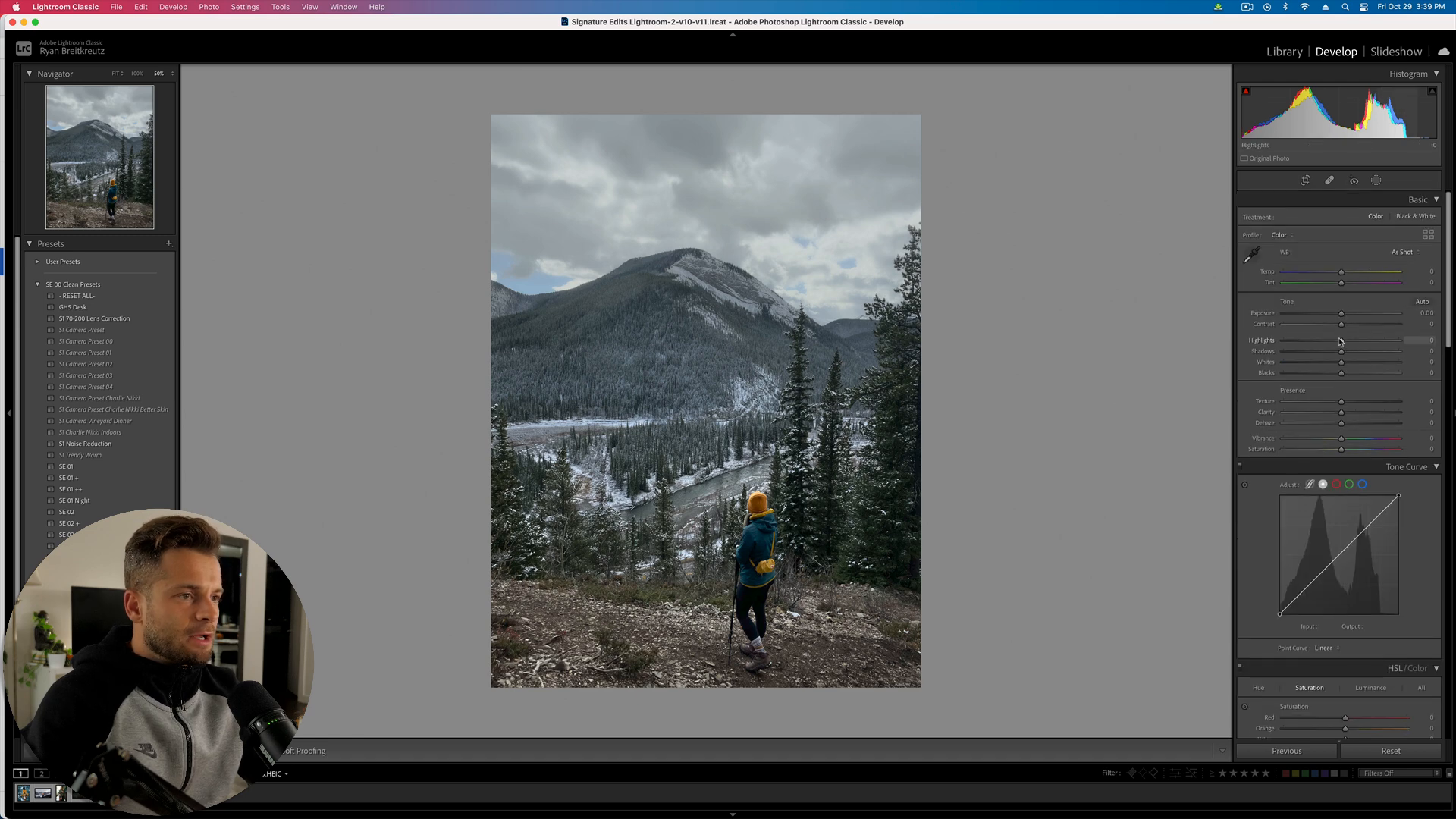
pyautogui.press('\\')
pyautogui.press('\\')
pyautogui.press('\\')
pyautogui.press('\\')
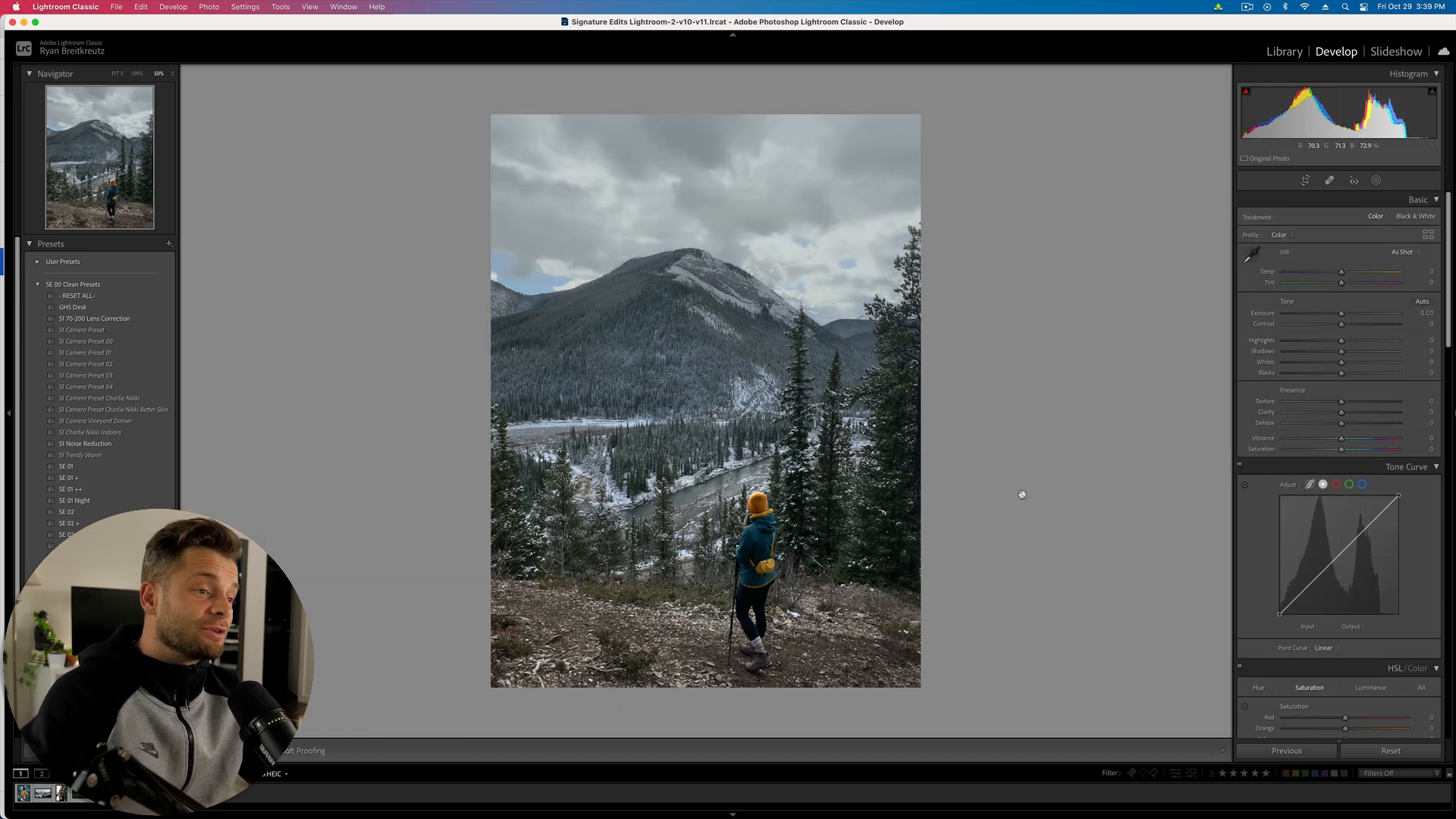
pyautogui.press('Right')
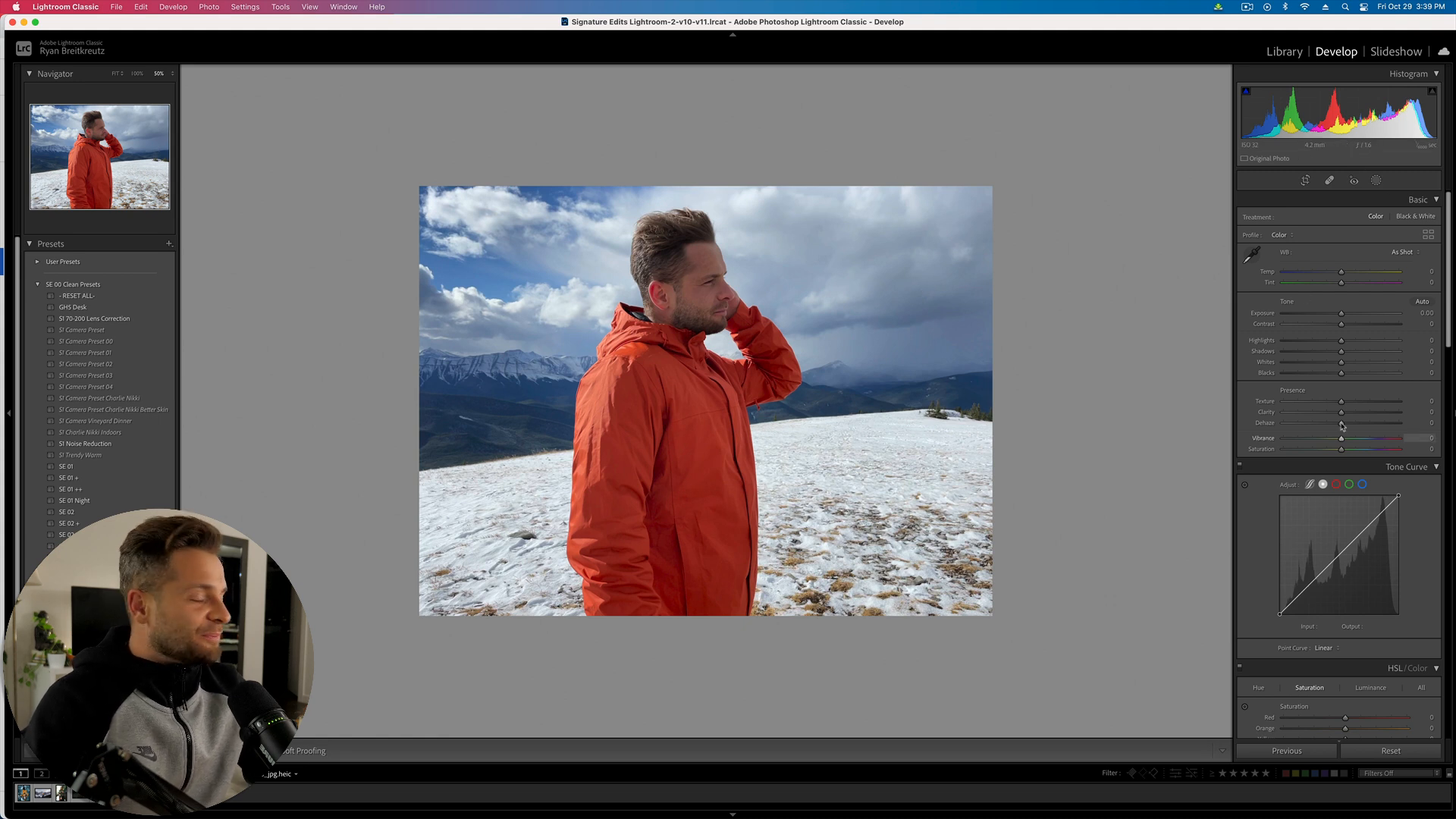
pyautogui.click(1376, 181)
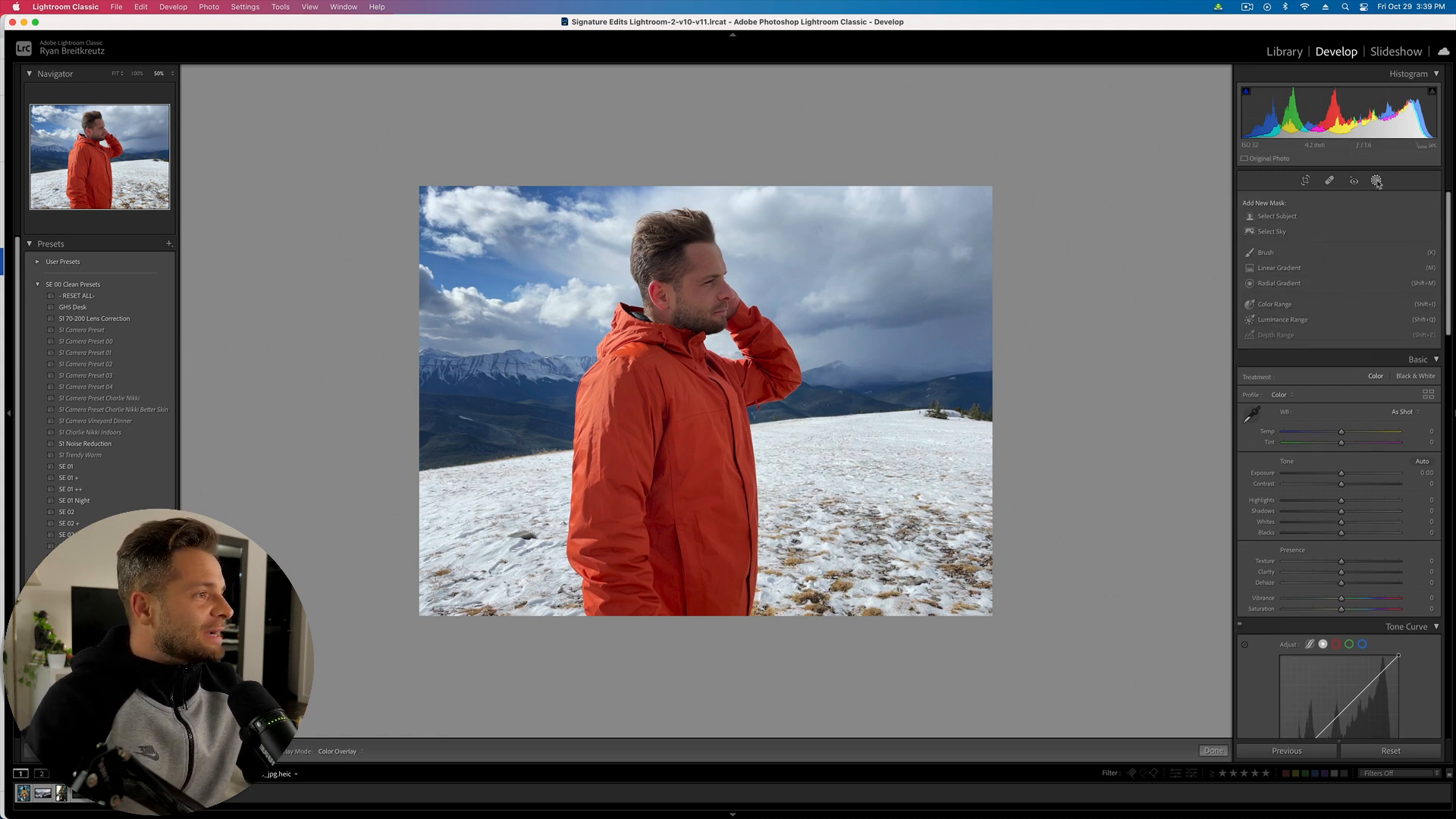
pyautogui.click(1280, 218)
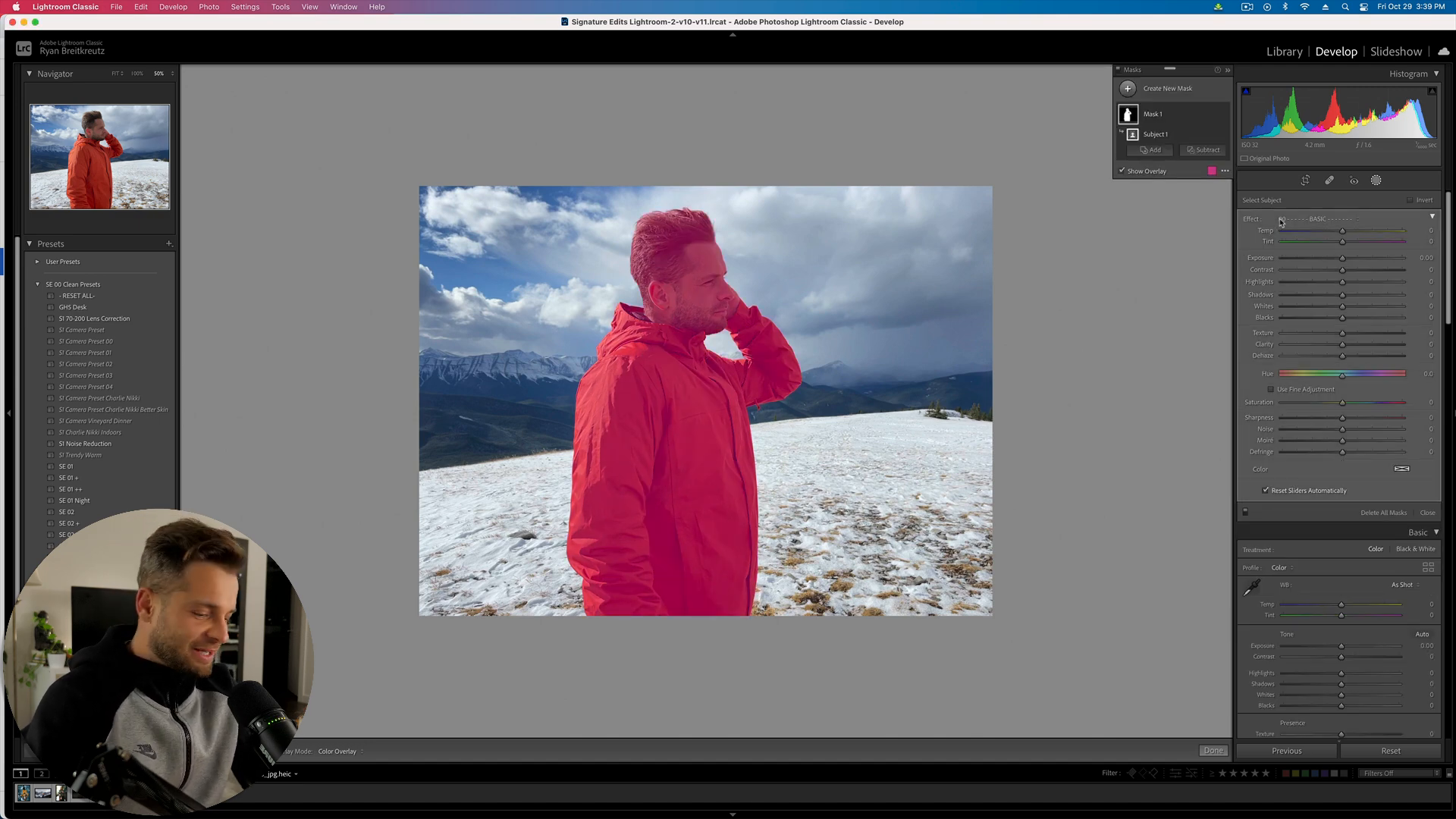
pyautogui.click(667, 226)
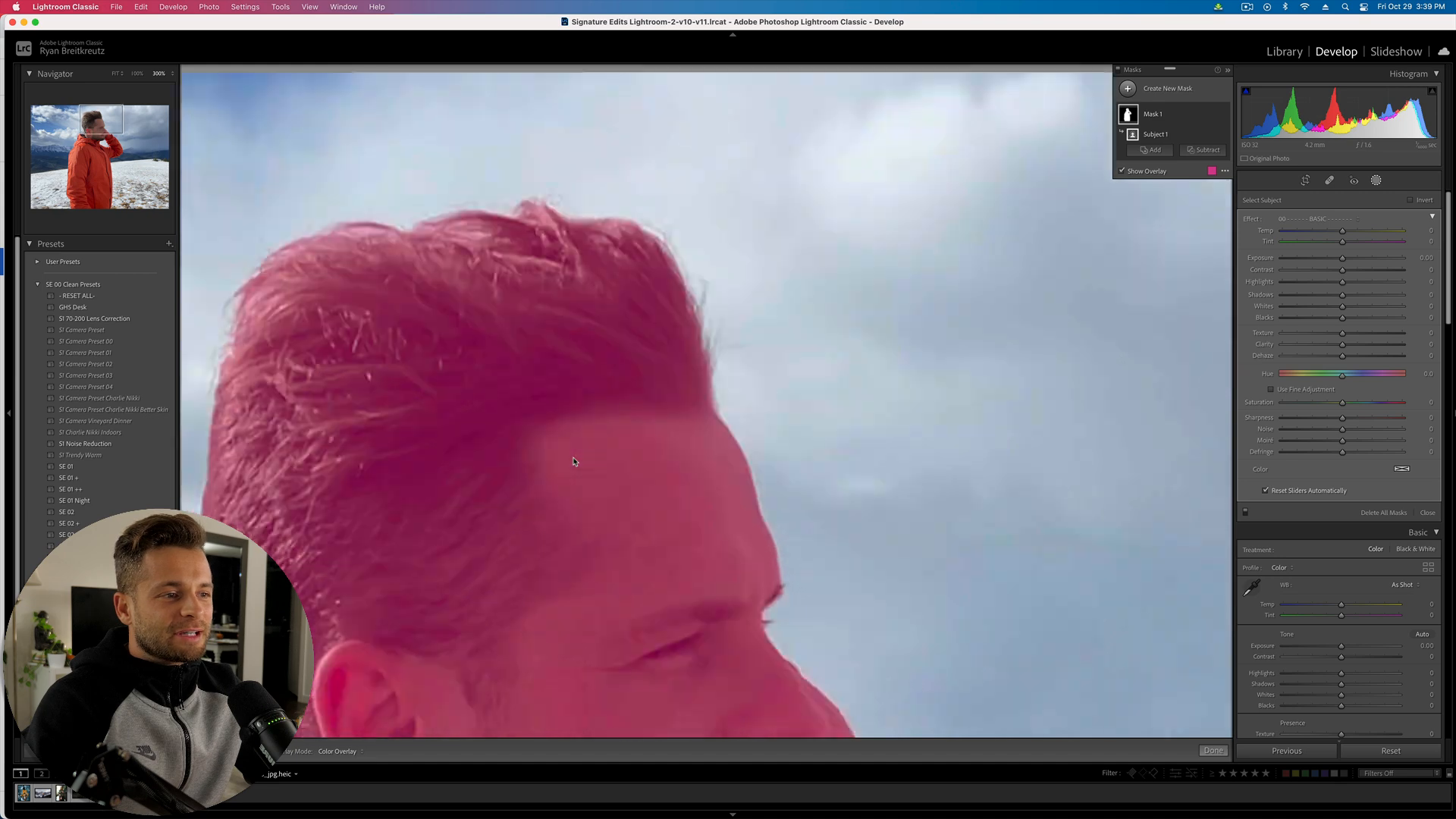
pyautogui.scroll(-14, 518, 521)
pyautogui.hscroll(-7, 518, 521)
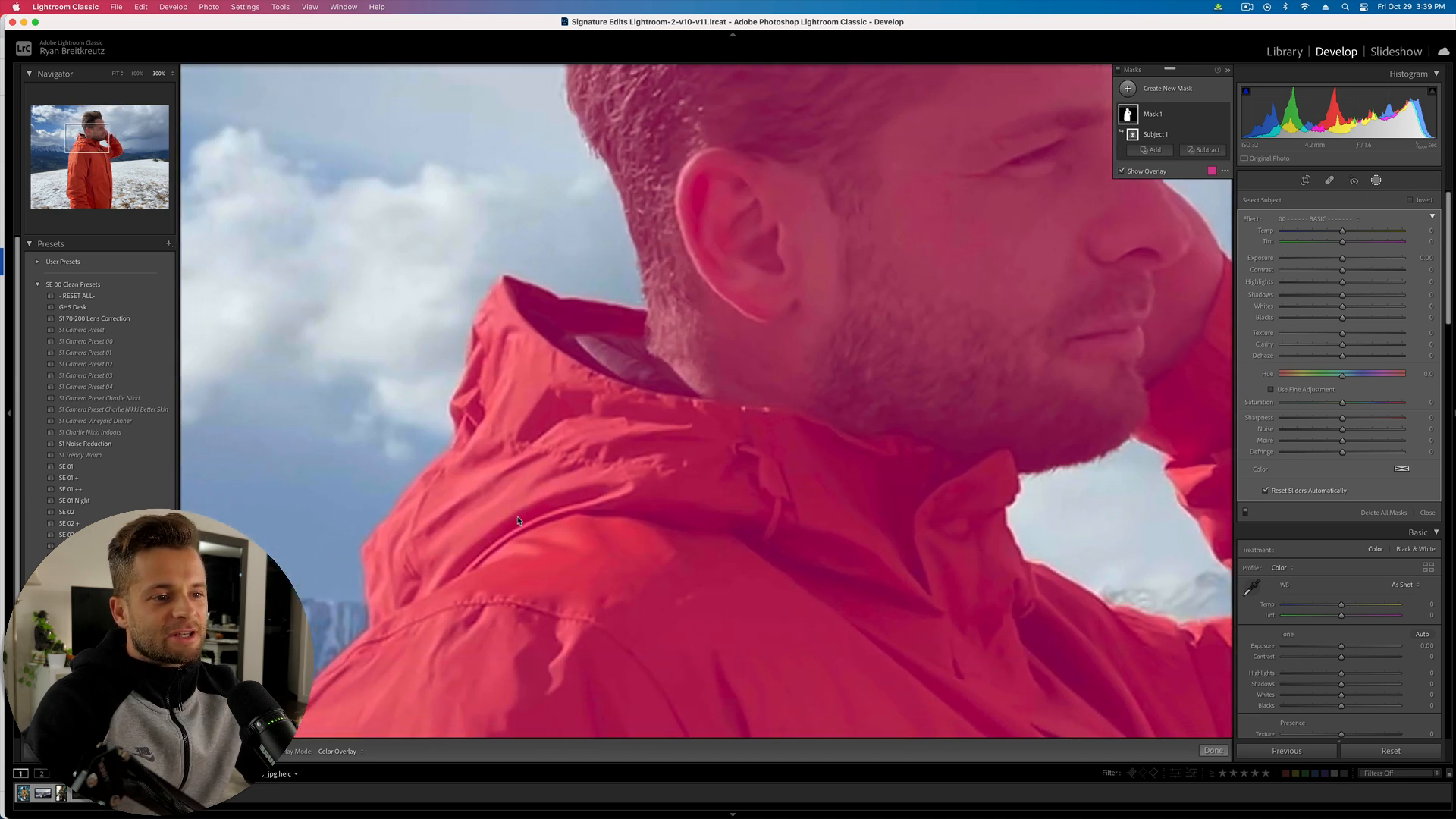
pyautogui.press('super+minus')
pyautogui.press('super+minus')
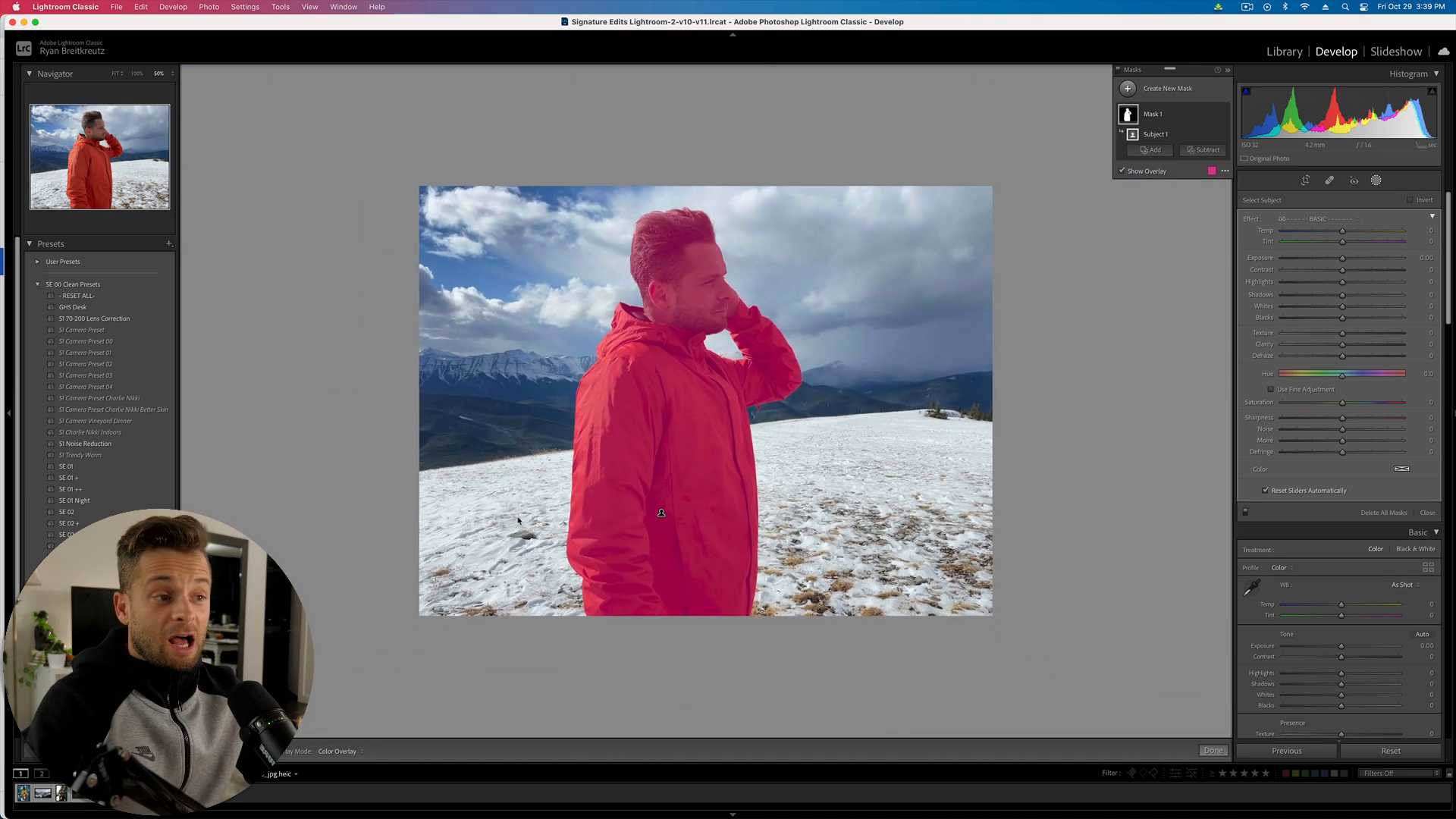
pyautogui.moveTo(1342, 258); pyautogui.dragTo(1321, 263)
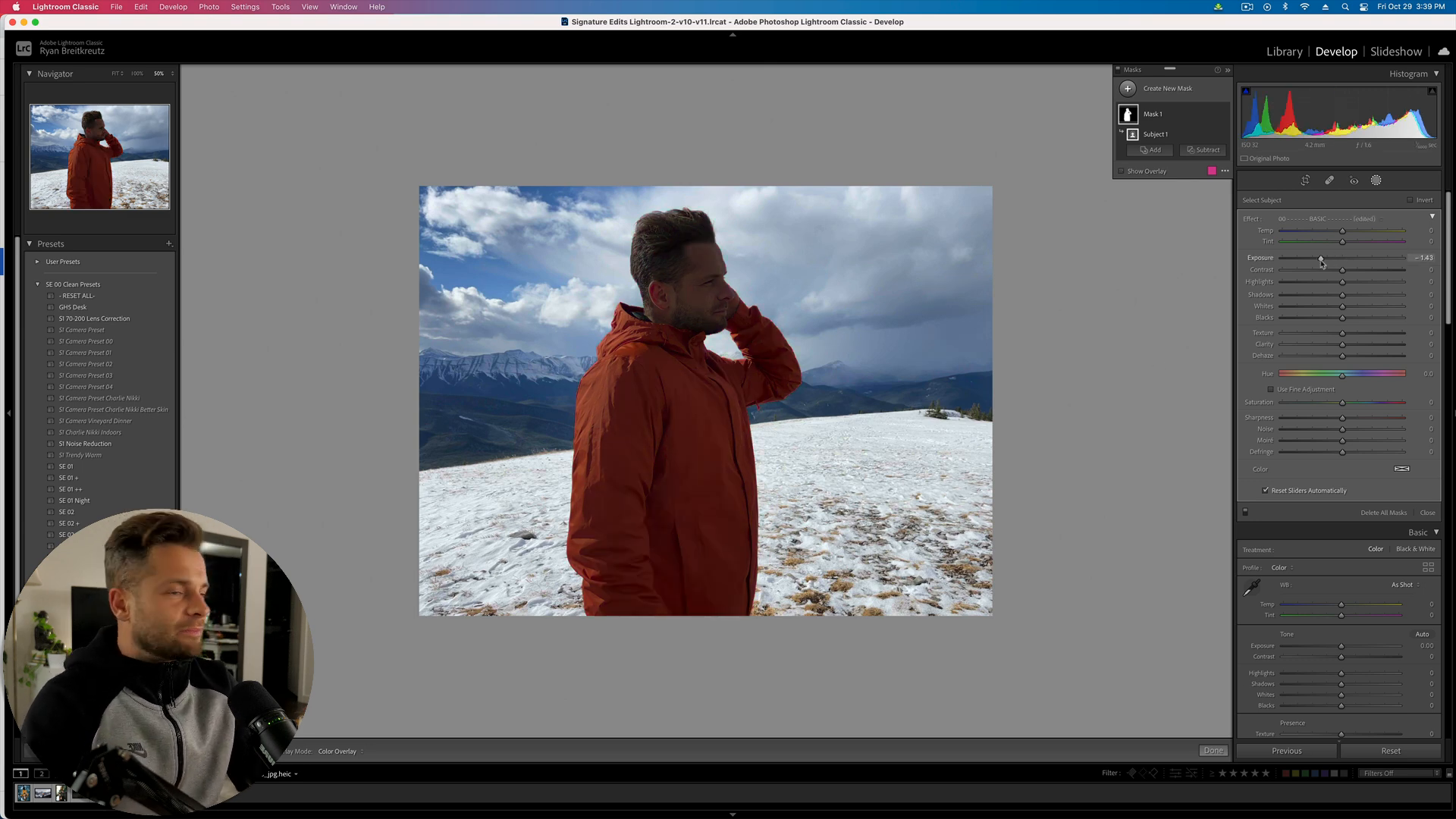
pyautogui.press('o')
pyautogui.press('o')
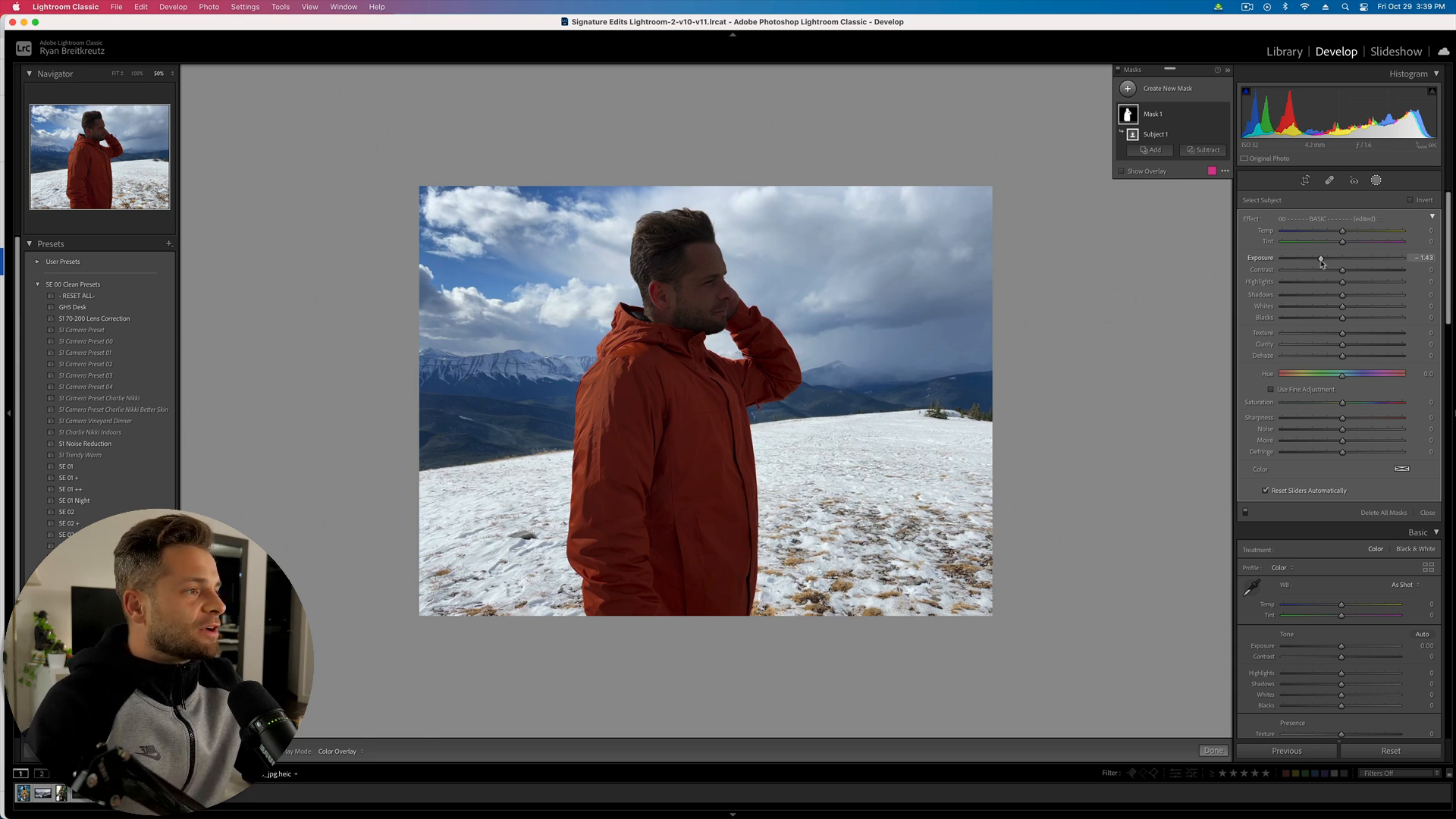
pyautogui.doubleClick(1321, 259)
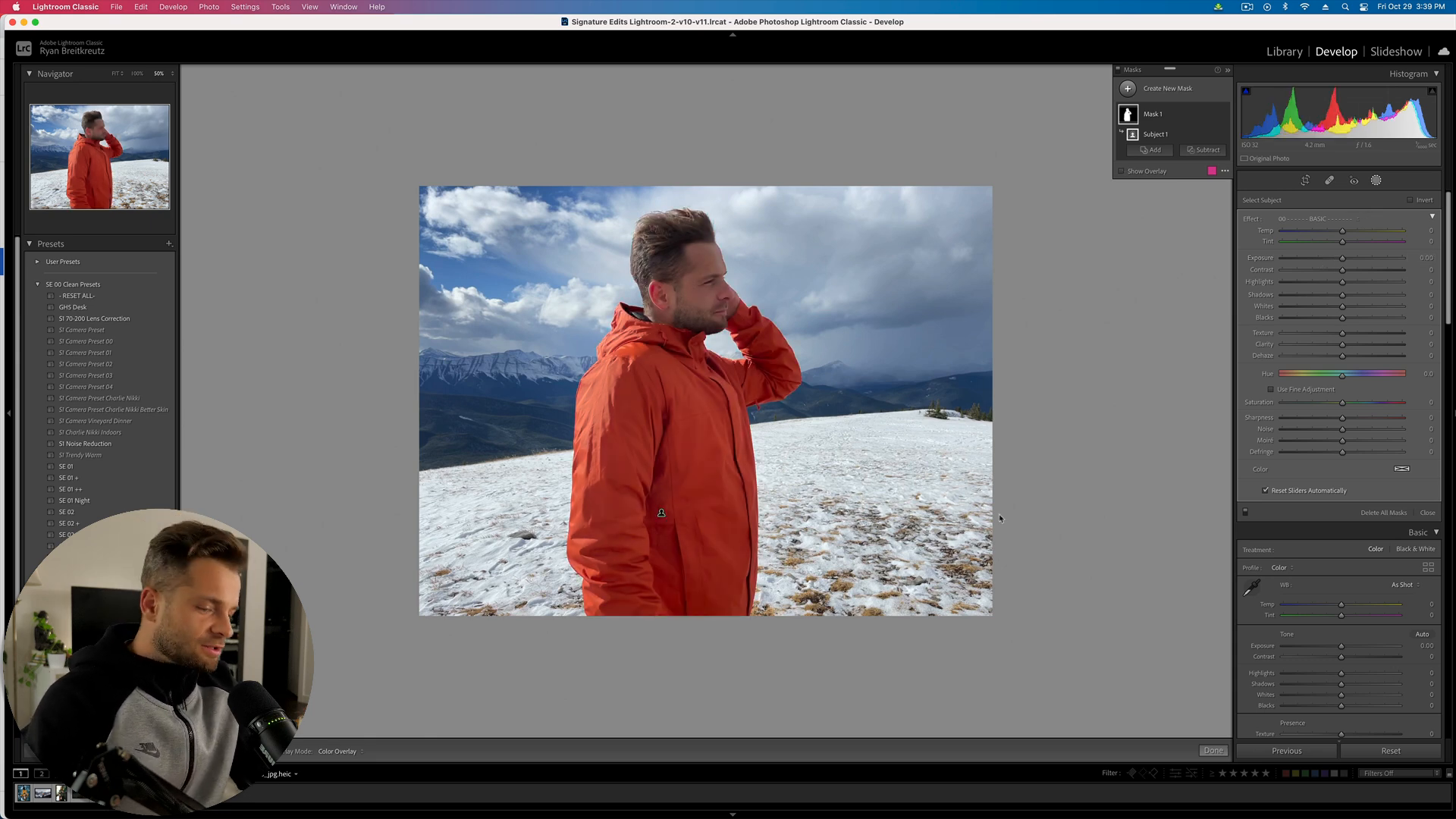
pyautogui.press('z')
pyautogui.scroll(10, 742, 282)
pyautogui.hscroll(3, 742, 282)
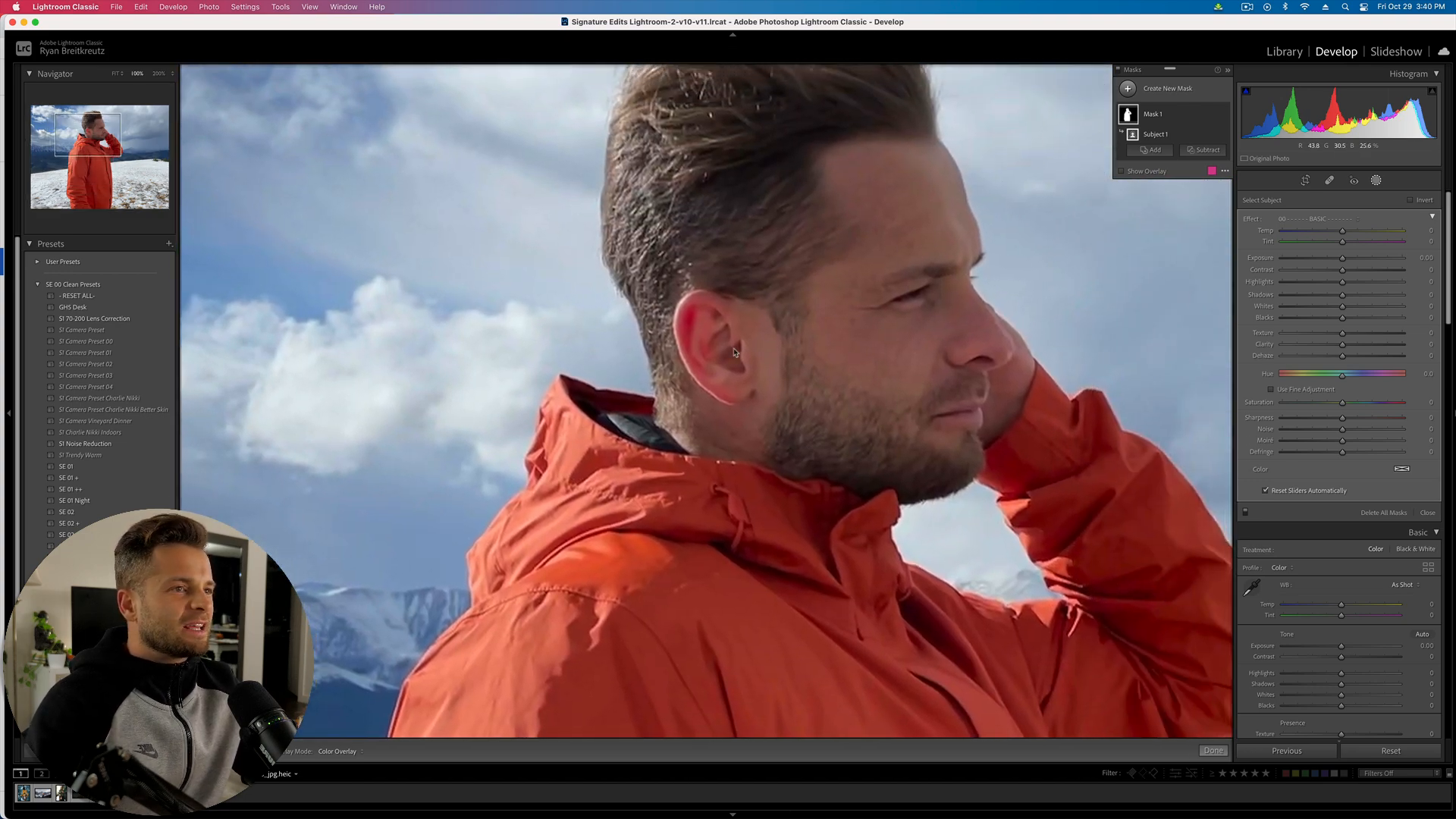
pyautogui.press('z')
# - Set the man's subject mask to exposure −0.45 and contrast 22, with added texture and clarity
pyautogui.moveTo(1342, 258); pyautogui.dragTo(1331, 258)
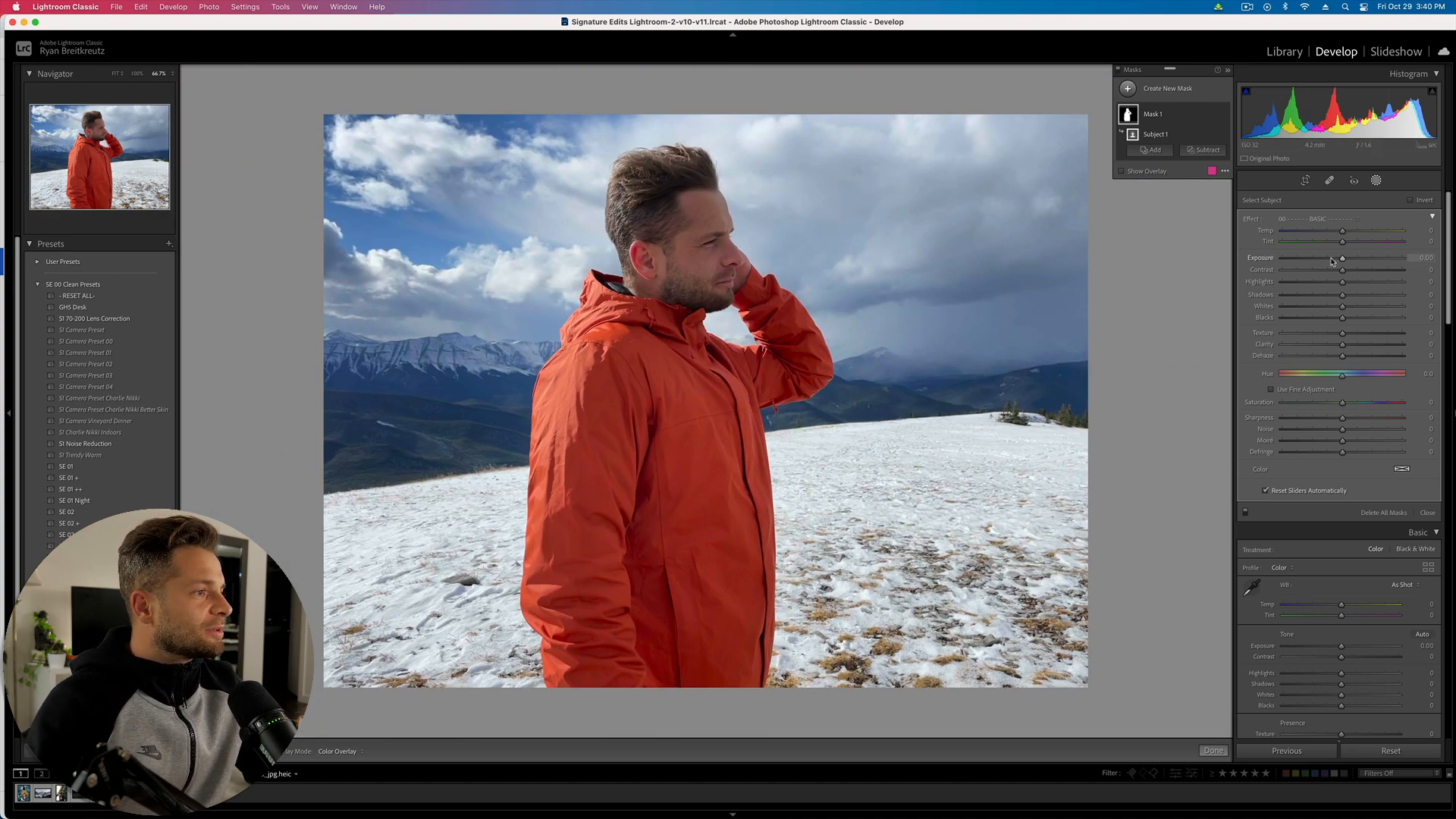
pyautogui.moveTo(1343, 346)
pyautogui.mouseDown()
pyautogui.moveTo(1353, 360)
pyautogui.moveTo(1336, 334)
pyautogui.moveTo(1301, 336)
pyautogui.moveTo(1369, 360)
pyautogui.moveTo(1348, 361)
pyautogui.mouseUp()
pyautogui.click(1350, 336)
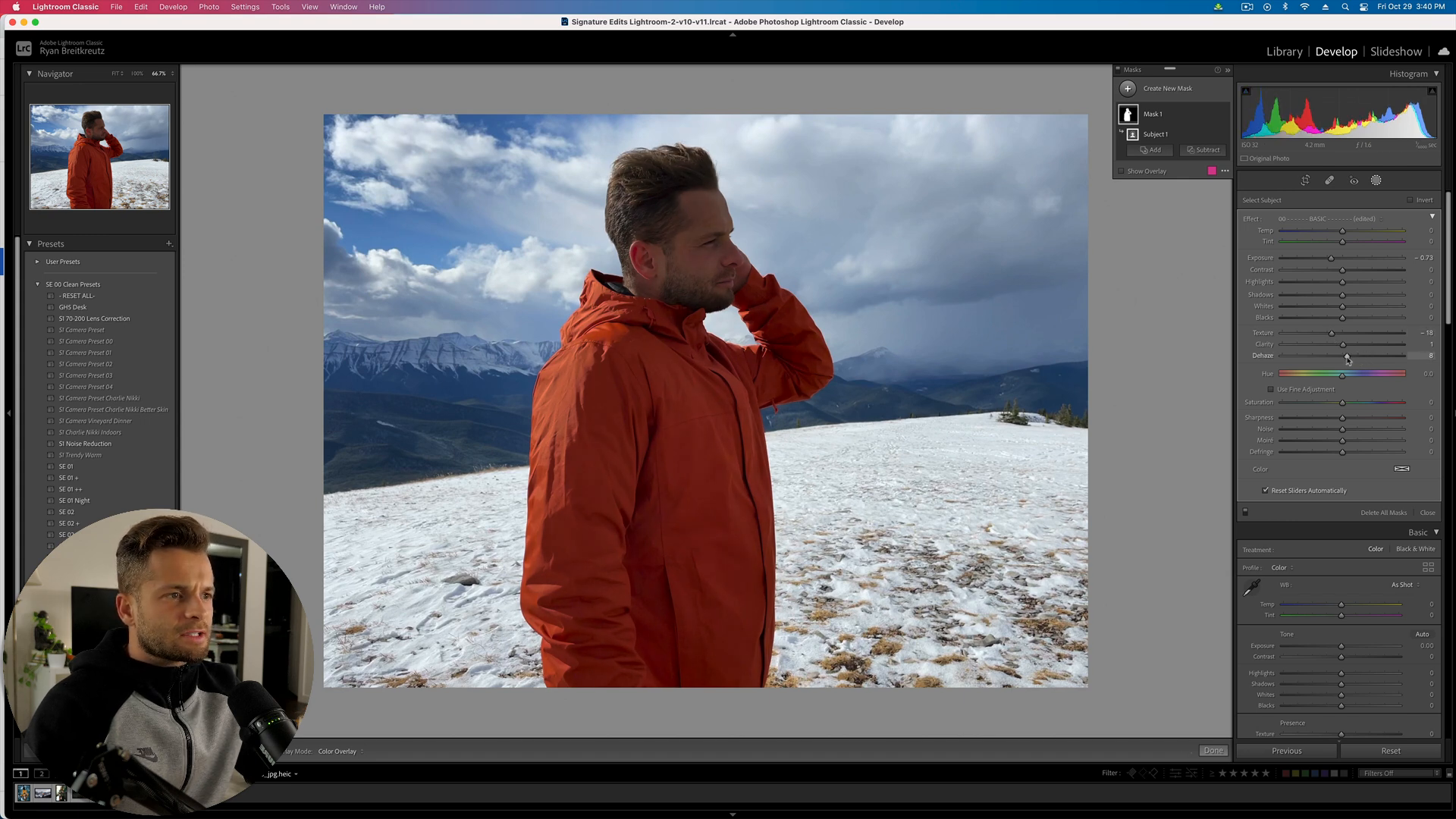
pyautogui.moveTo(1342, 270)
pyautogui.mouseDown()
pyautogui.moveTo(1356, 271)
pyautogui.moveTo(1335, 262)
pyautogui.mouseUp()
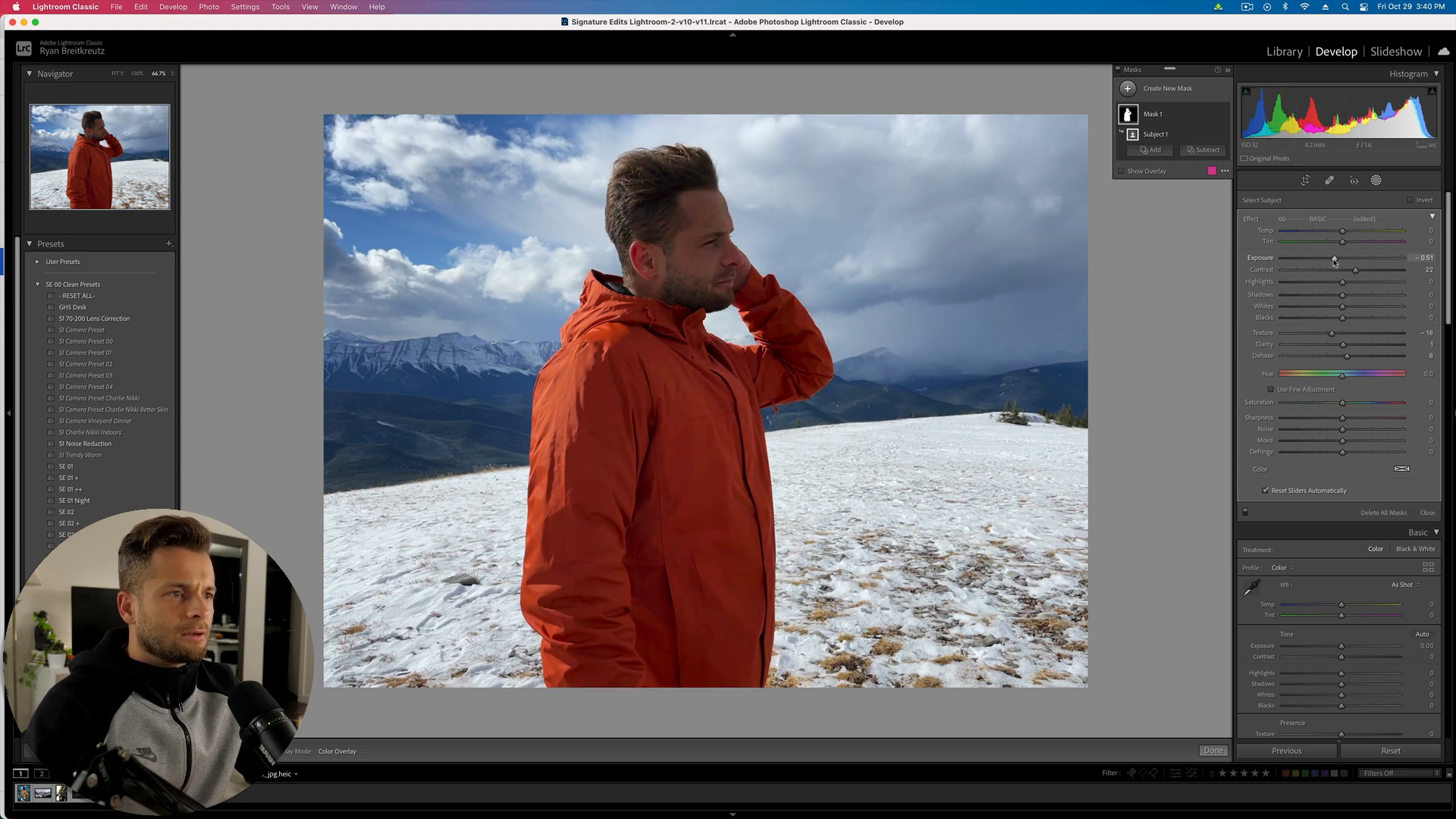
pyautogui.moveTo(1336, 262); pyautogui.dragTo(1335, 262)
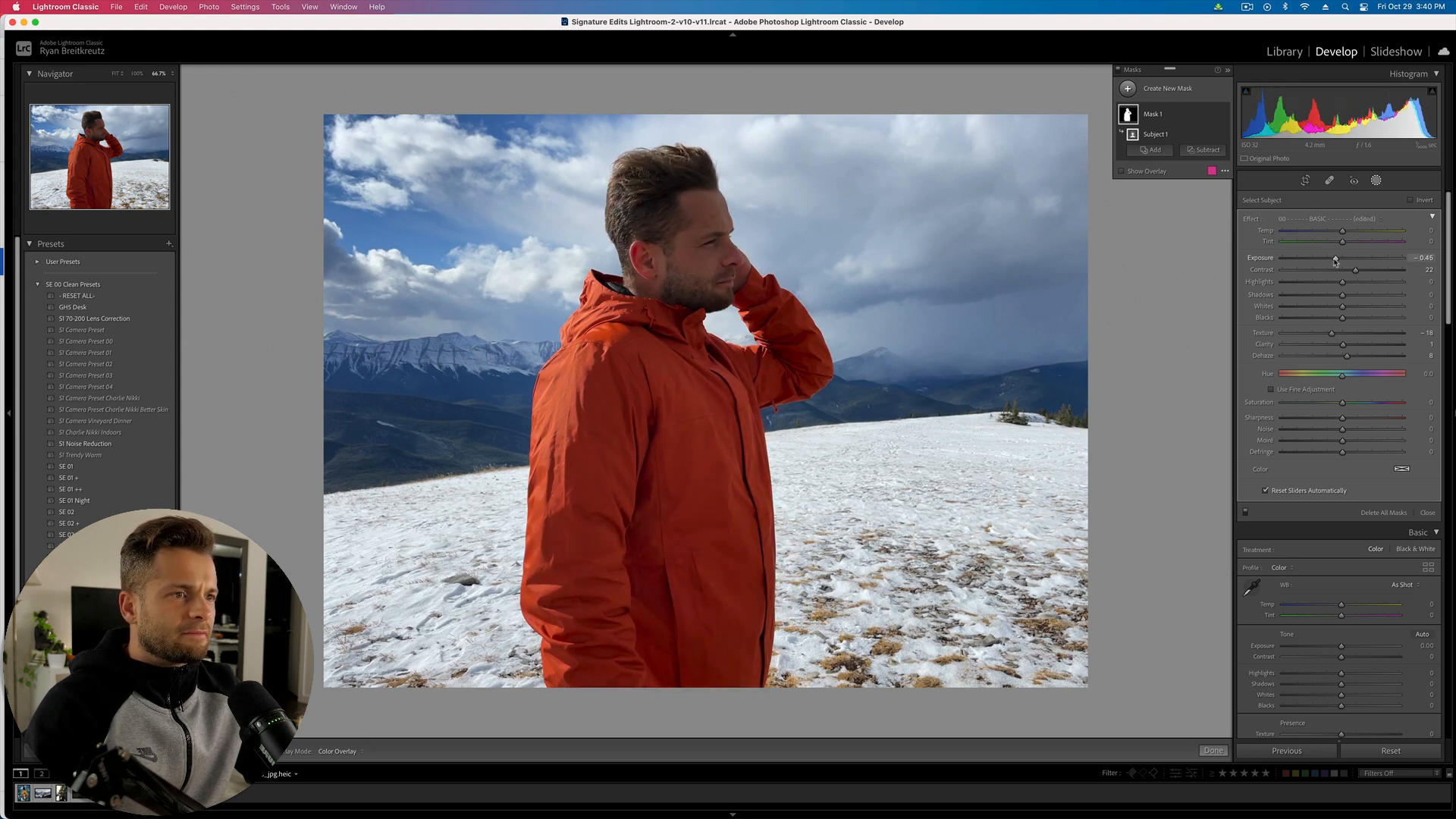
pyautogui.press('Delete')
pyautogui.press('super+z')
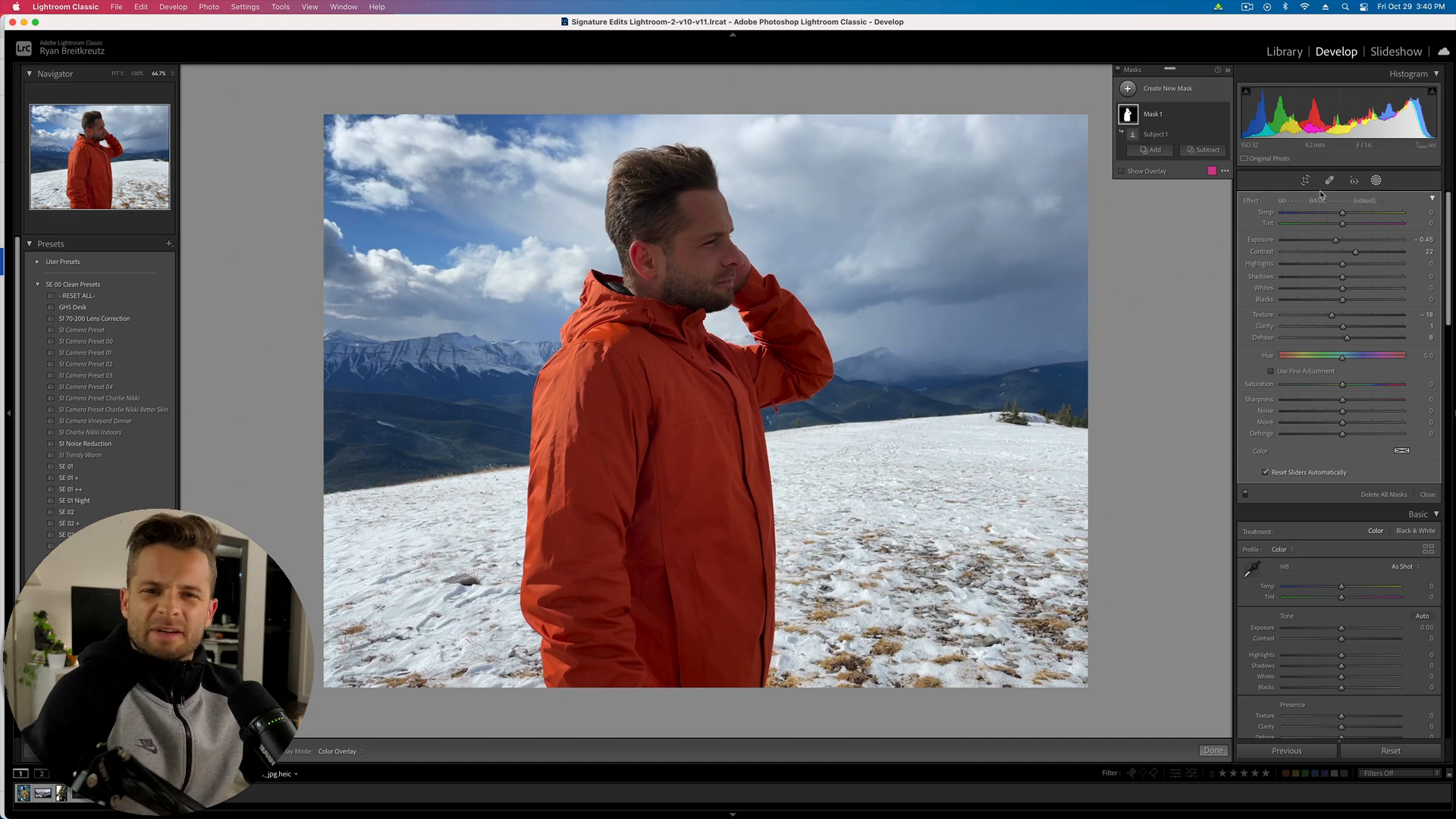
# - Duplicate the subject mask and brush-subtract the jacket from the copy
pyautogui.click(1209, 116)
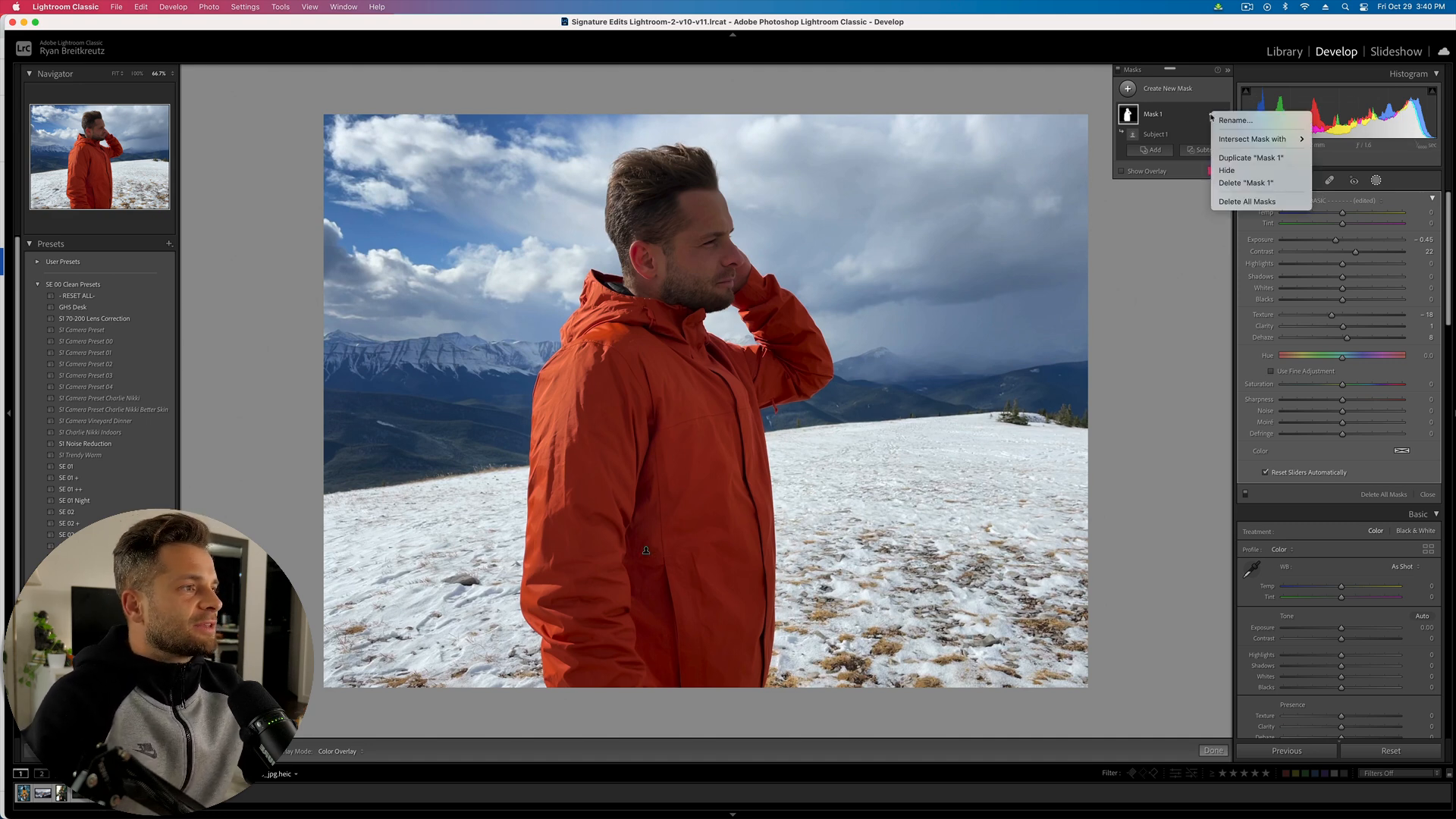
pyautogui.click(1253, 157)
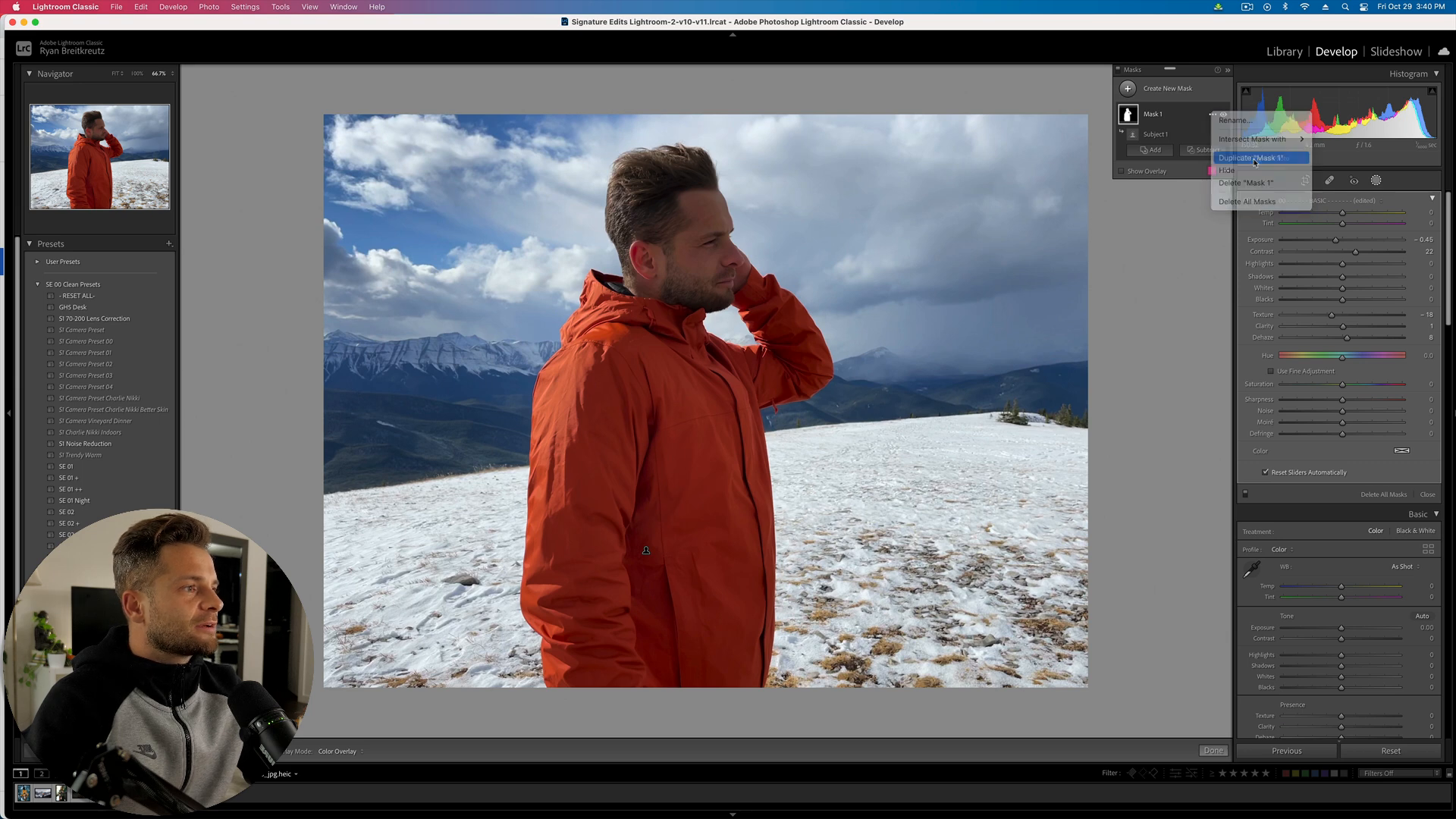
pyautogui.press('o')
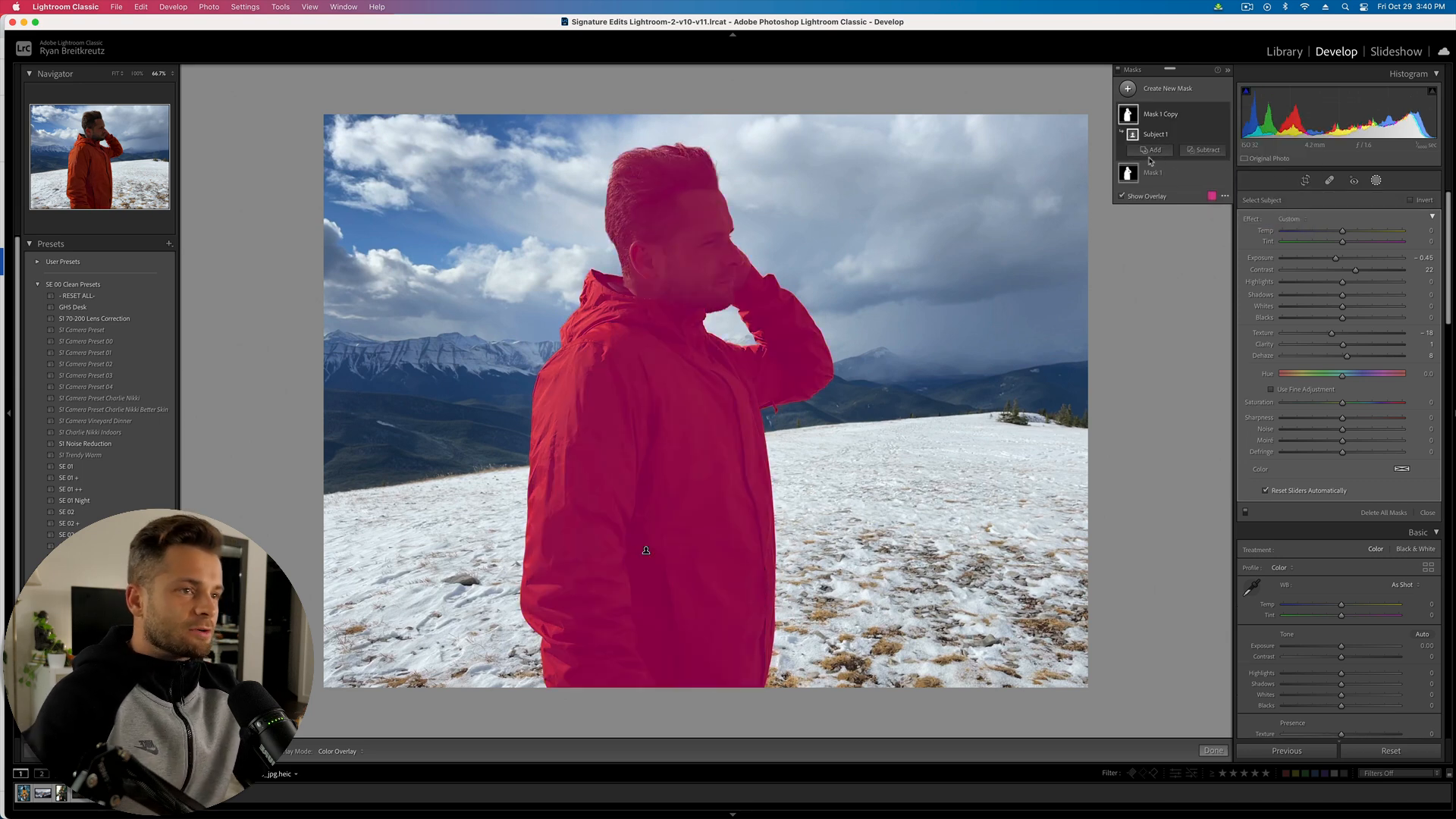
pyautogui.click(1201, 151)
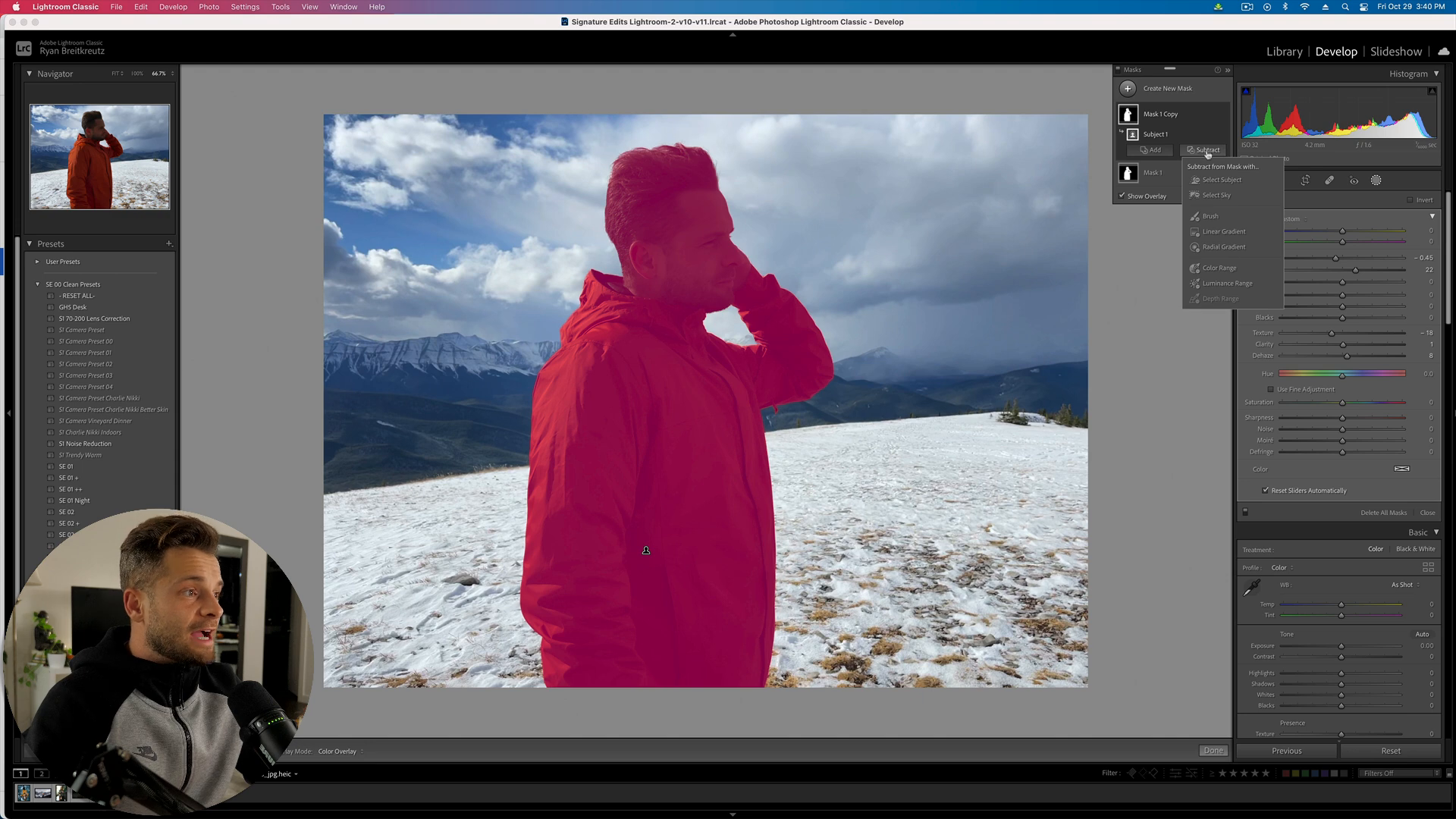
pyautogui.click(1210, 218)
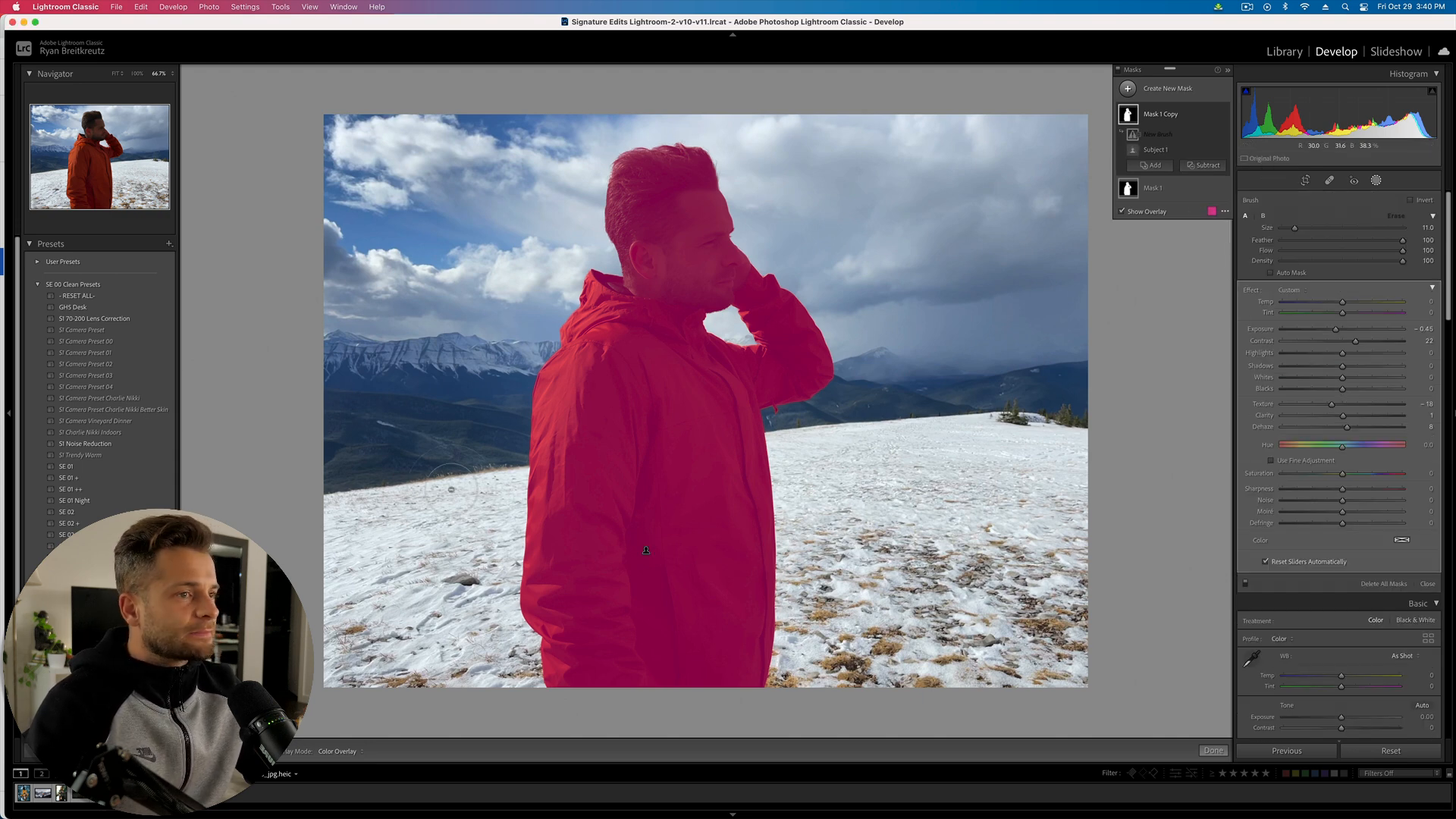
pyautogui.moveTo(602, 559)
pyautogui.mouseDown()
pyautogui.moveTo(565, 584)
pyautogui.moveTo(579, 668)
pyautogui.moveTo(649, 487)
pyautogui.moveTo(569, 459)
pyautogui.moveTo(588, 398)
pyautogui.mouseUp()
pyautogui.scroll(-7, 595, 379)
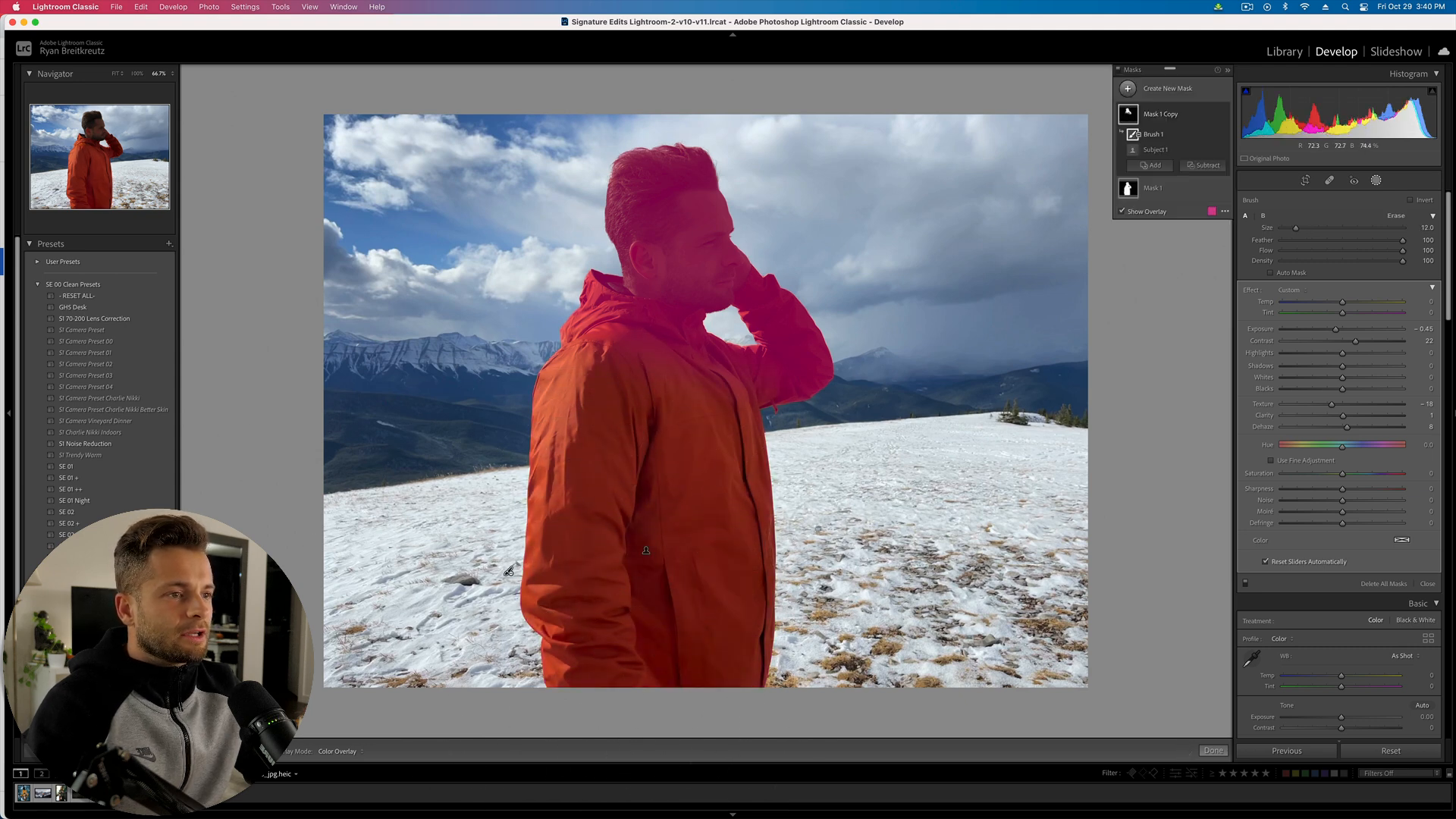
pyautogui.moveTo(590, 334)
pyautogui.mouseDown()
pyautogui.moveTo(791, 403)
pyautogui.moveTo(750, 388)
pyautogui.moveTo(781, 373)
pyautogui.moveTo(787, 337)
pyautogui.mouseUp()
pyautogui.scroll(-2, 786, 326)
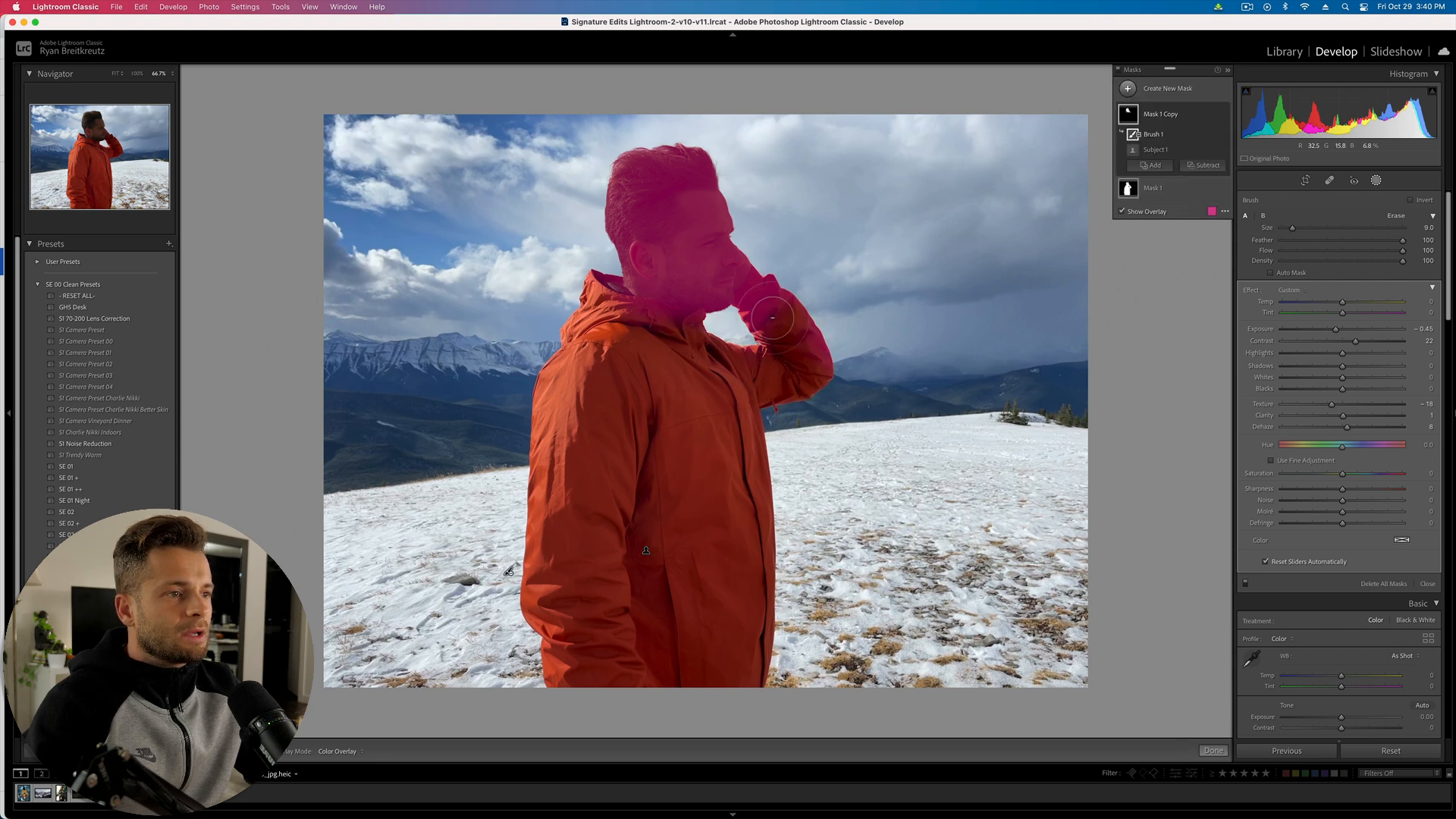
# - Subtract the hand by colour range and brighten the copied mask to exposure 0.23
pyautogui.click(1205, 166)
pyautogui.click(1219, 284)
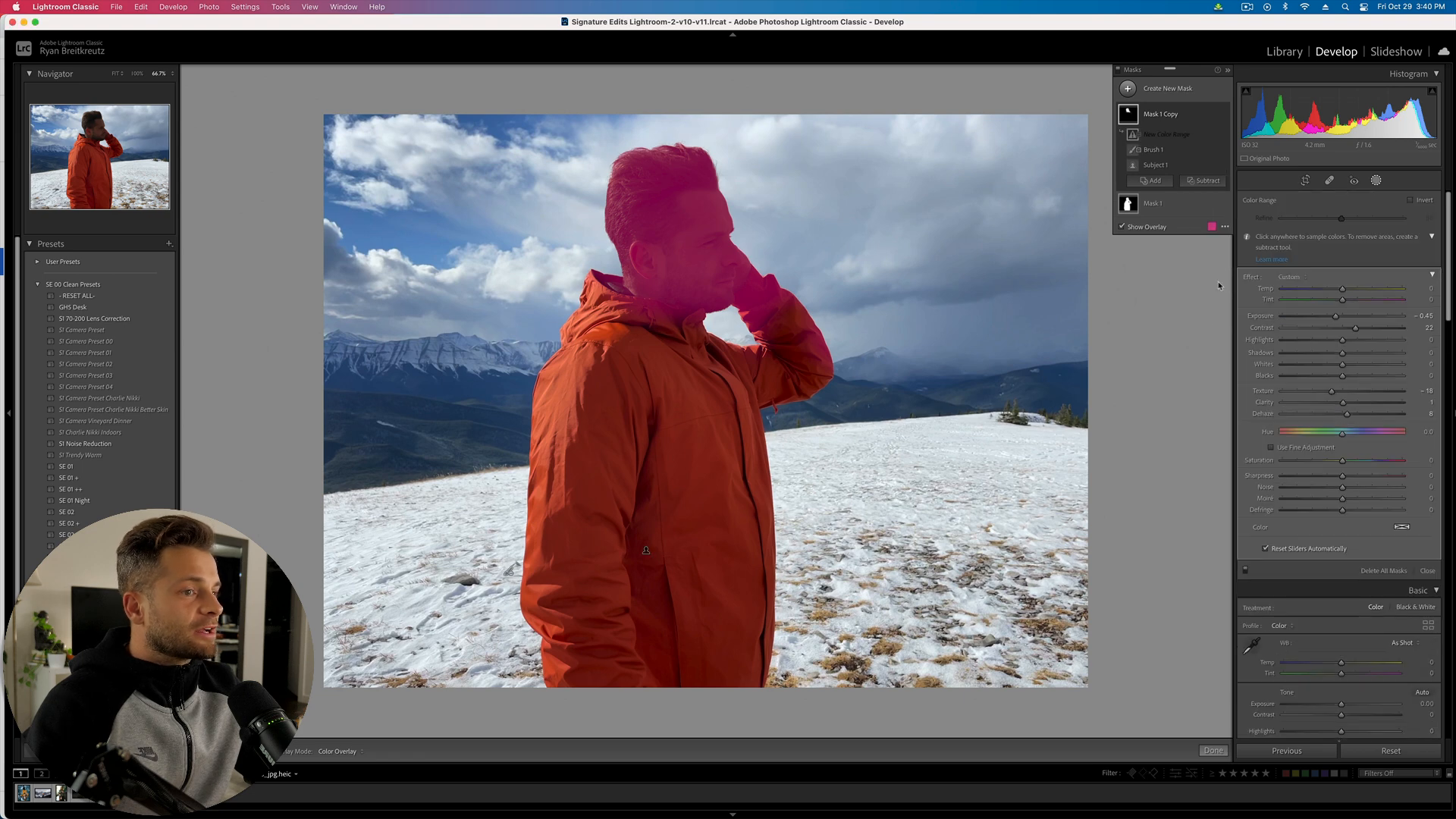
pyautogui.click(772, 304)
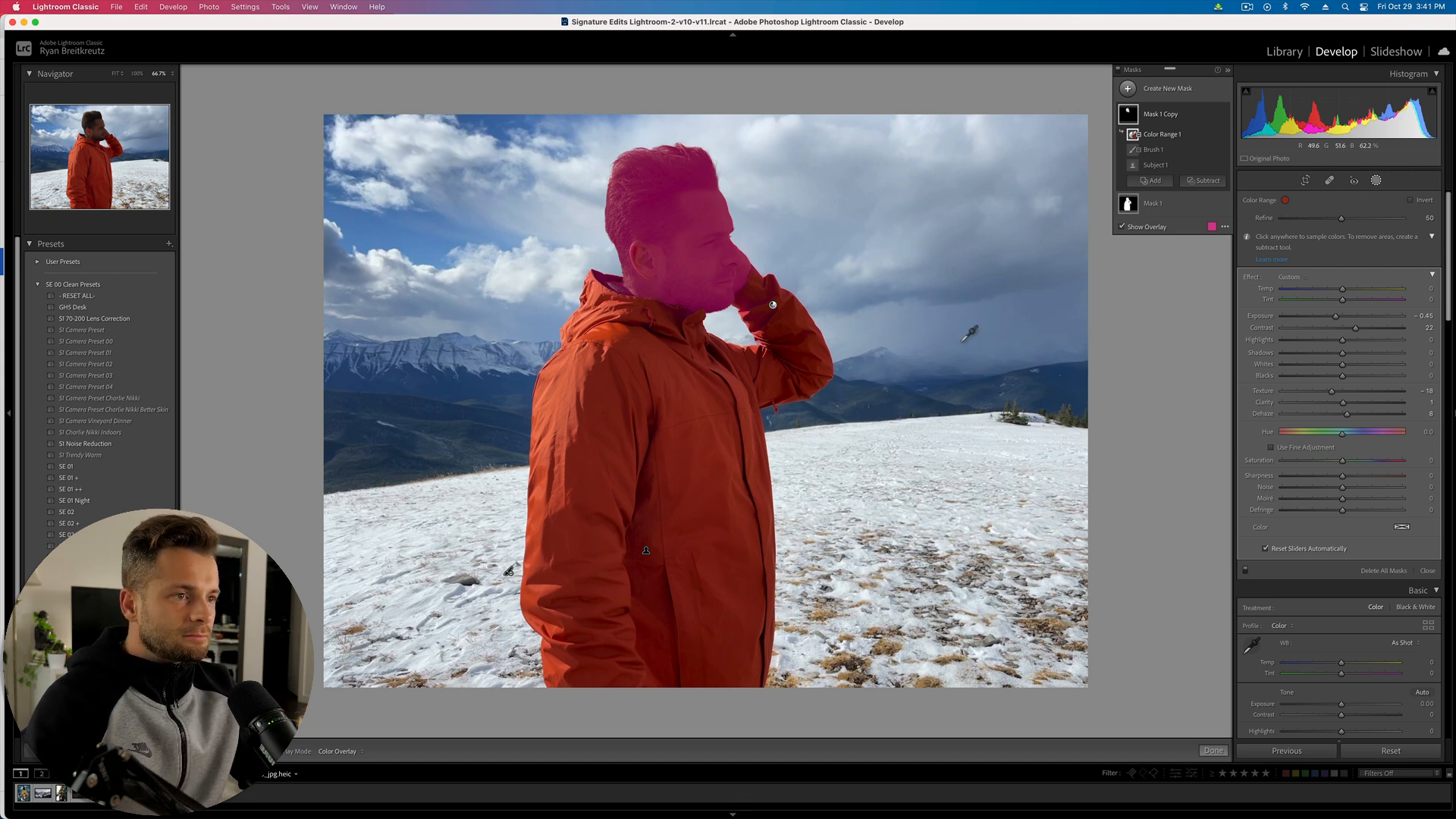
pyautogui.hotkey('shift', 'w')
pyautogui.click(1373, 180)
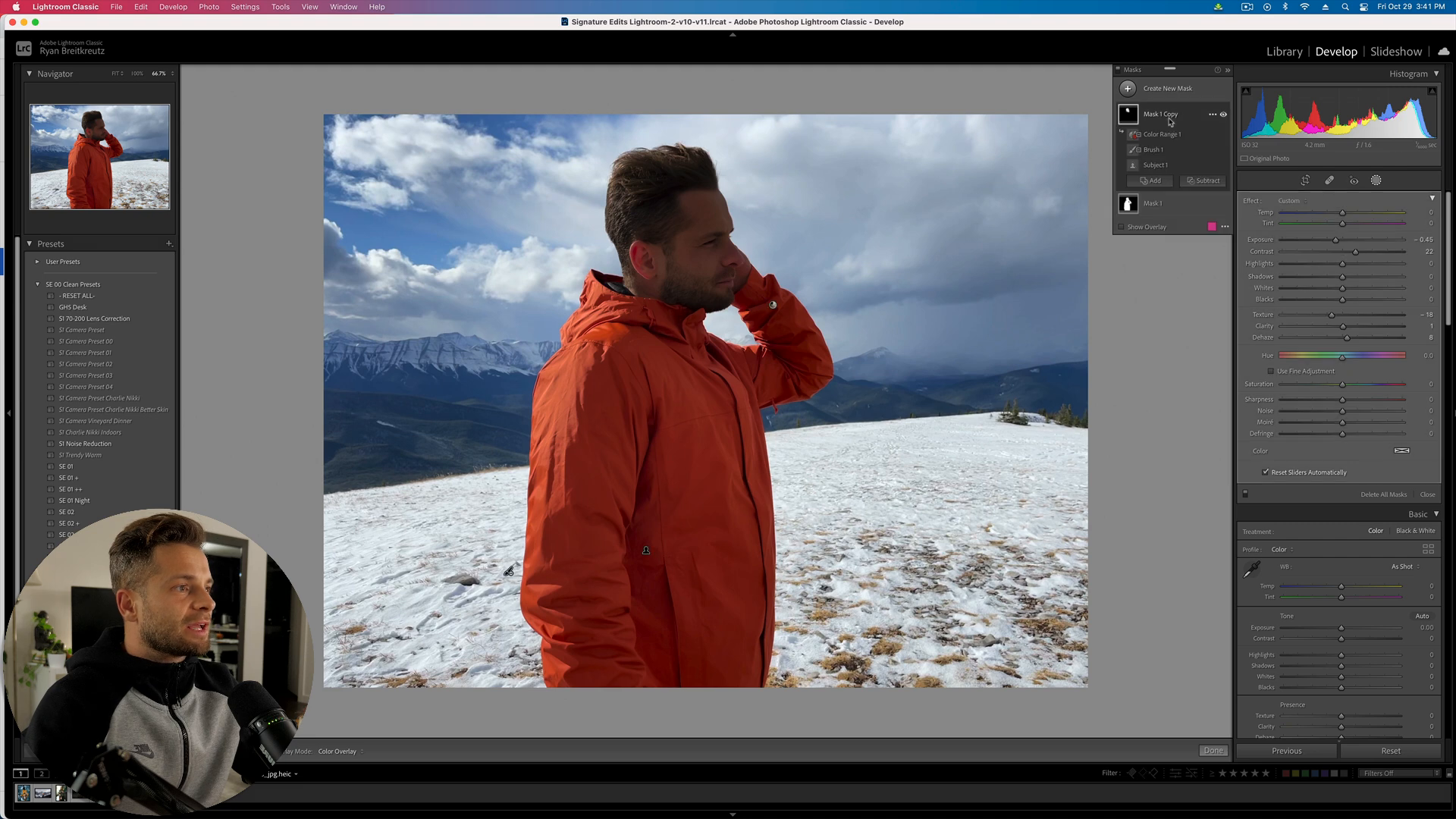
pyautogui.click(1349, 241)
pyautogui.moveTo(1350, 247); pyautogui.dragTo(1346, 251)
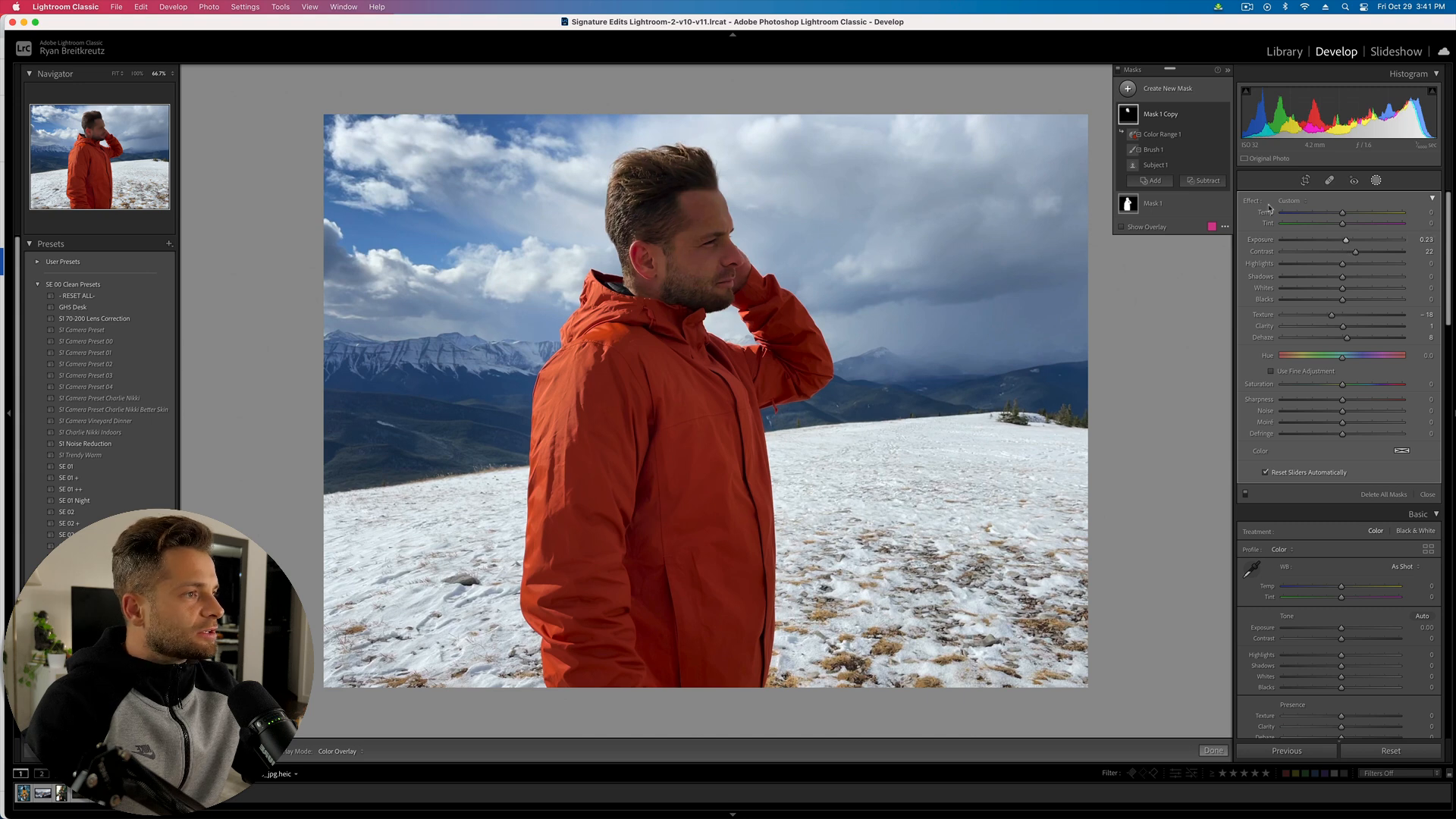
# - Rename Mask 1 Copy to 'FACE' and Mask 1 to 'SUBJECT'
pyautogui.doubleClick(1162, 116)
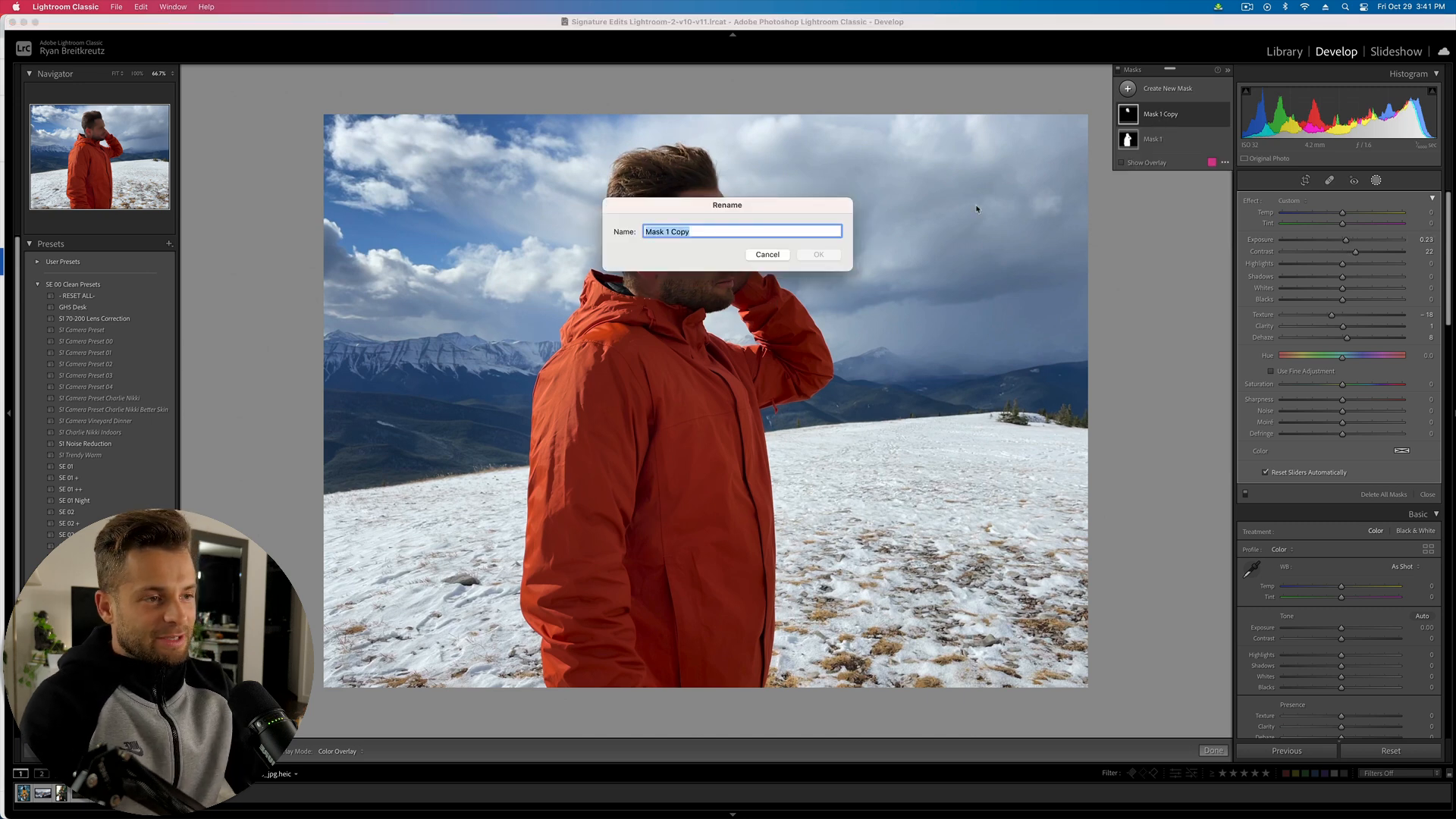
pyautogui.write('FACE')
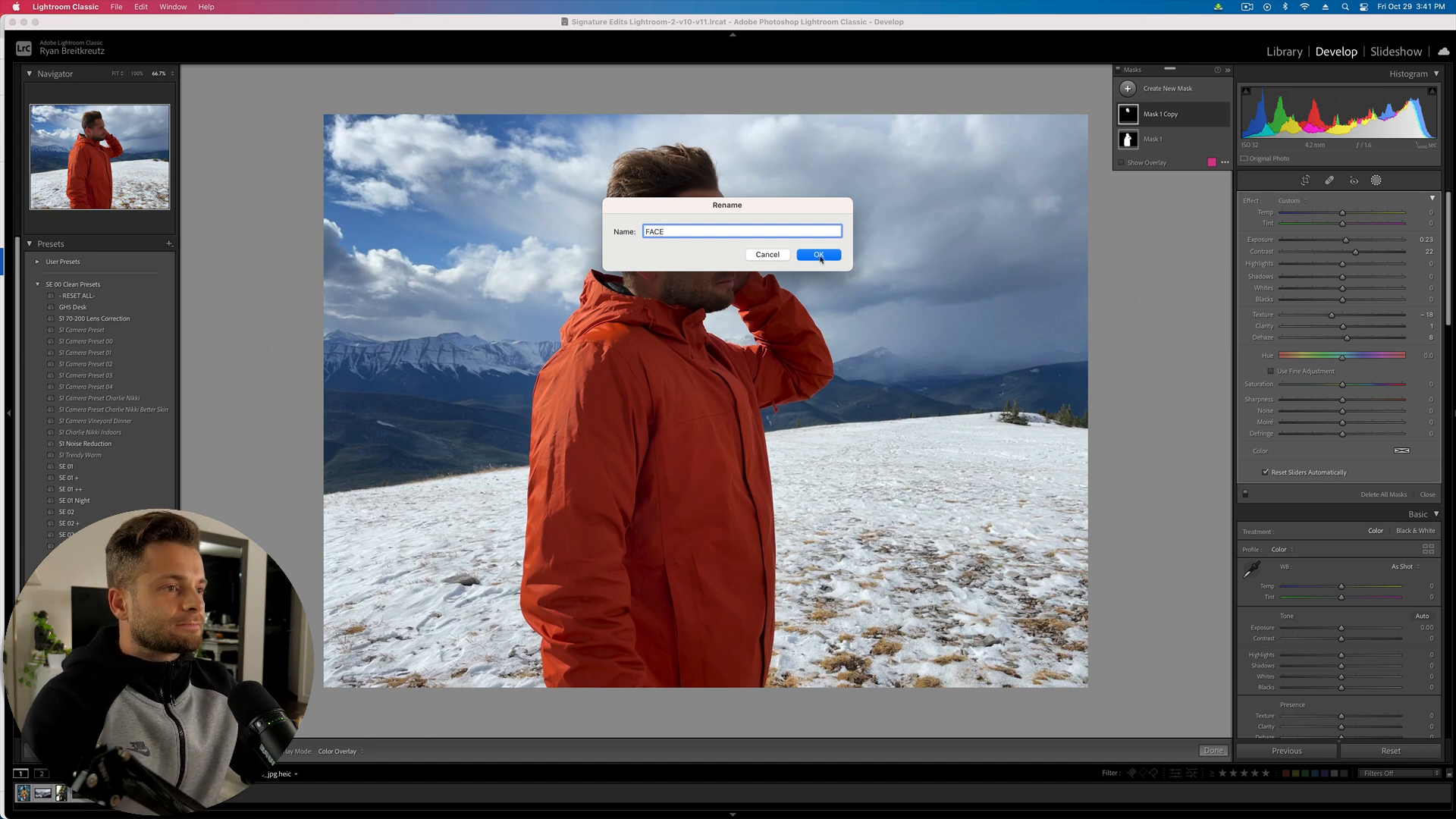
pyautogui.click(819, 256)
pyautogui.doubleClick(1158, 141)
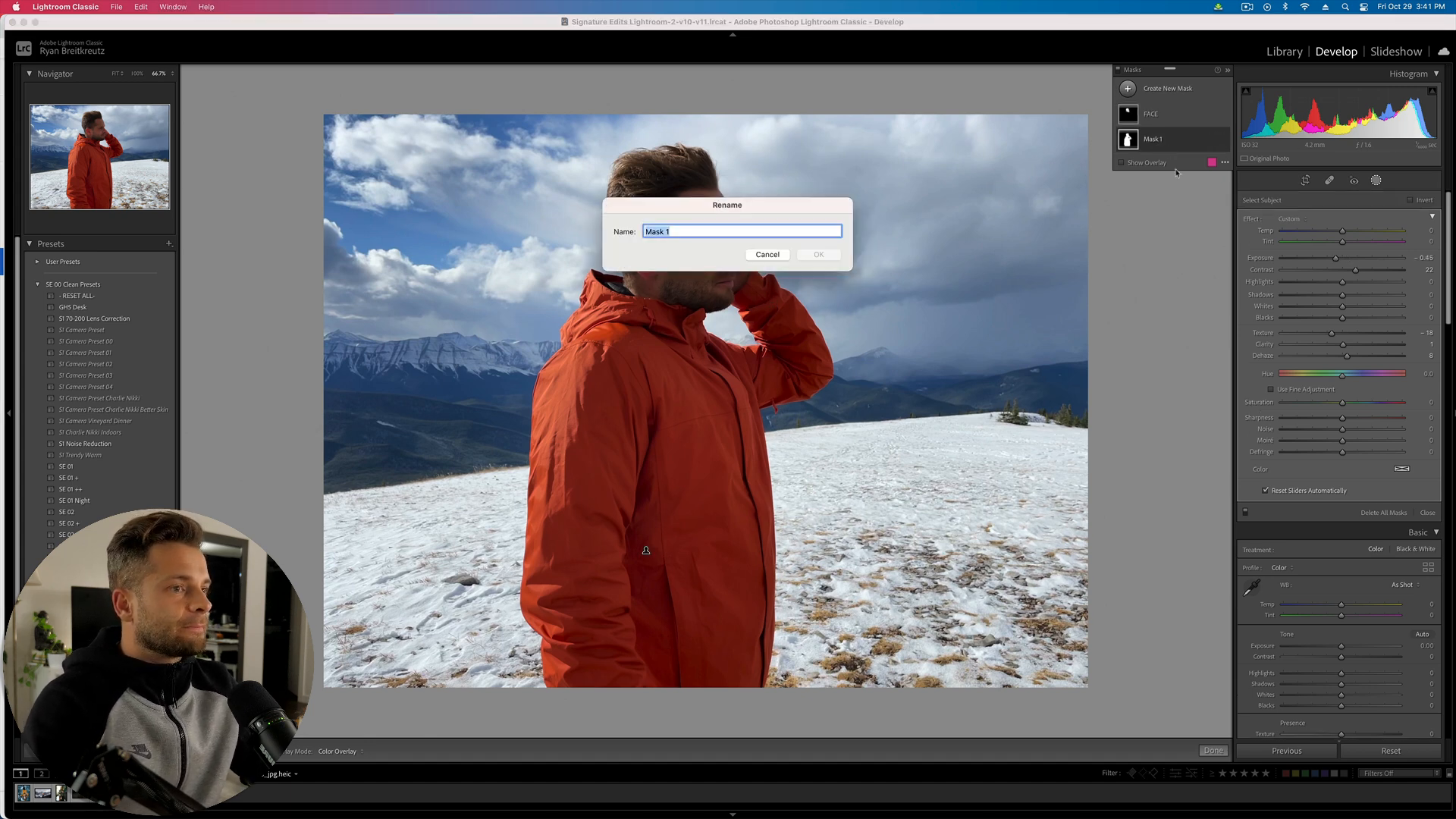
pyautogui.write('SUBJE')
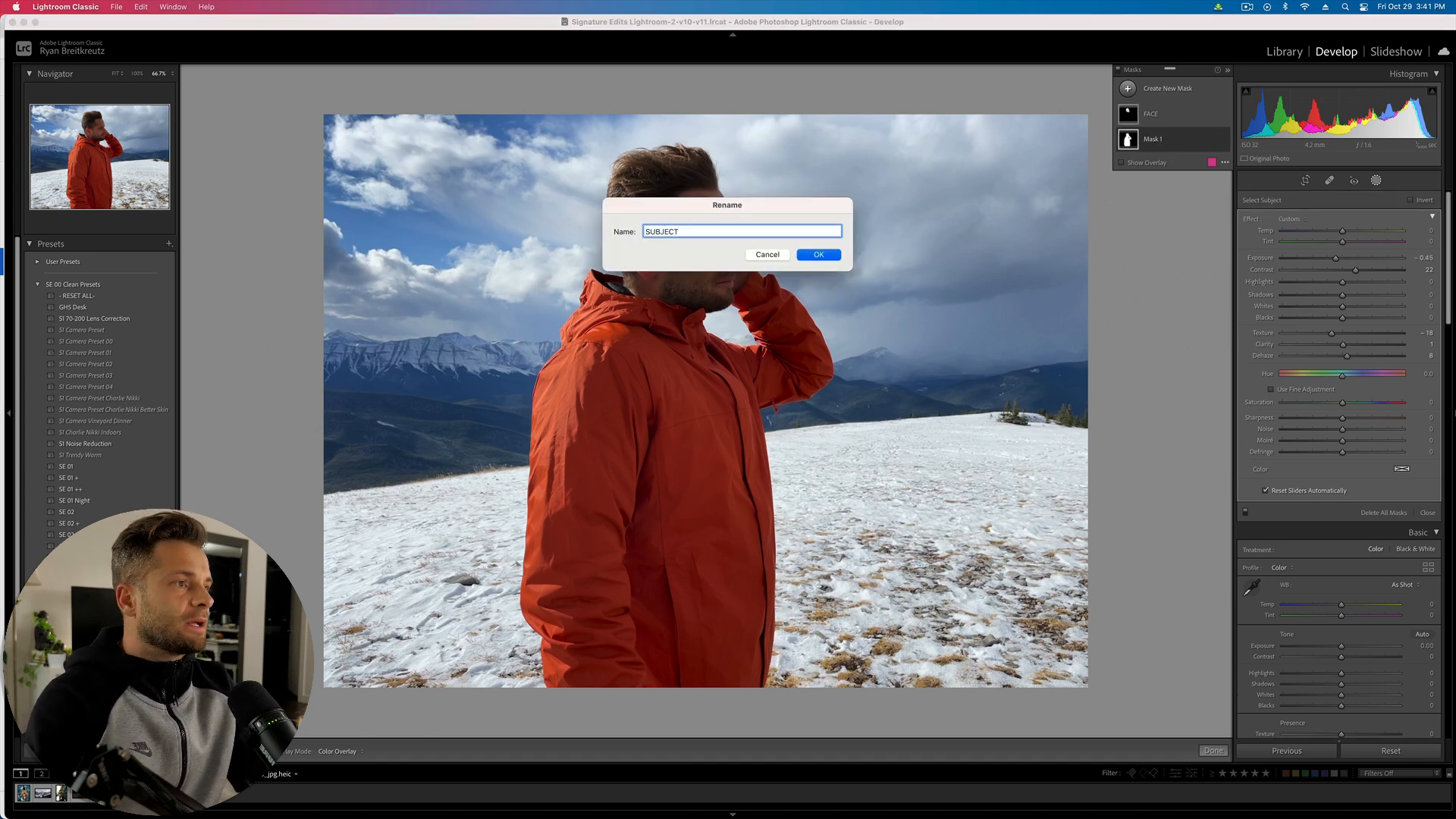
pyautogui.write('CT')
pyautogui.press('Return')
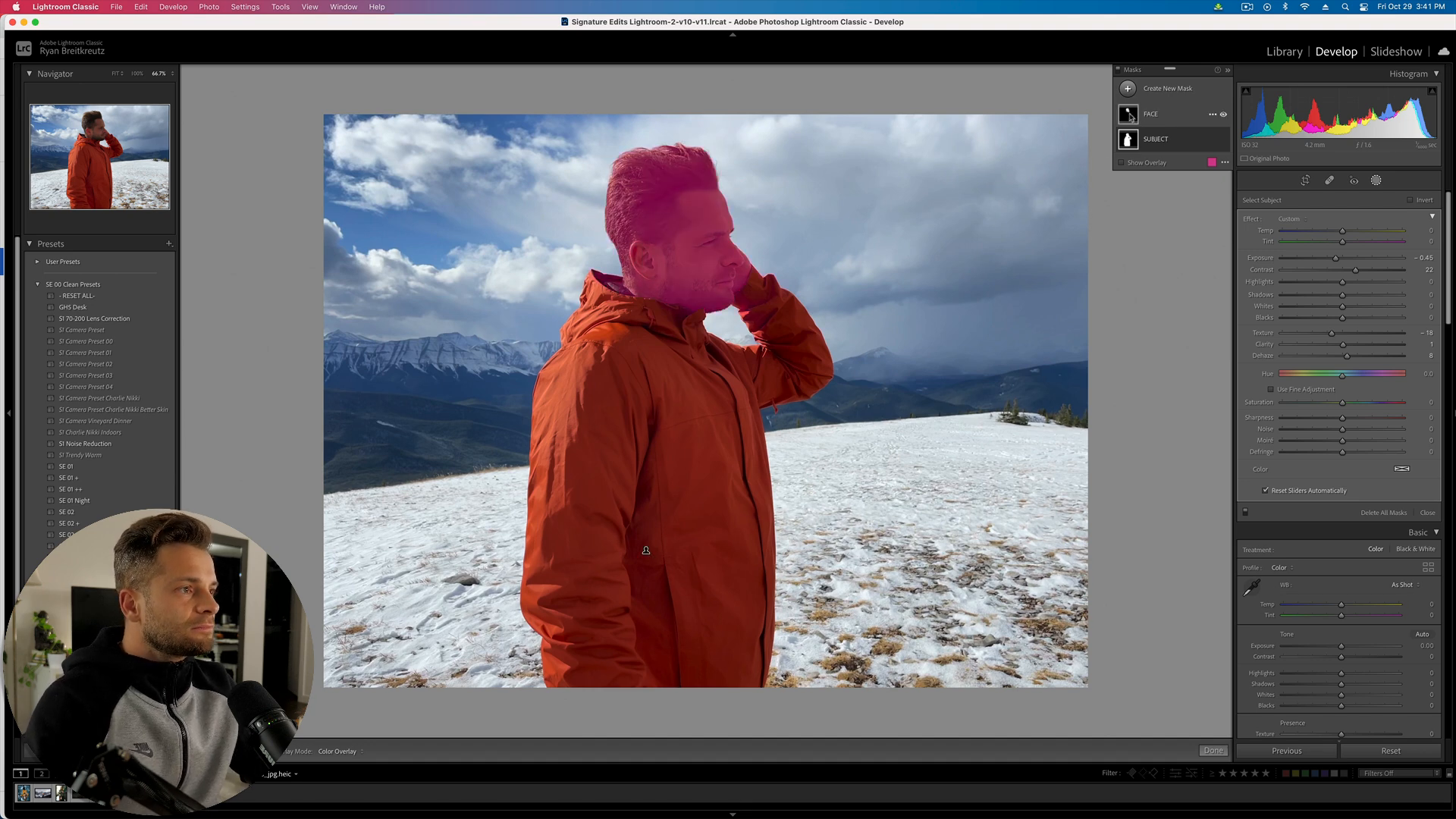
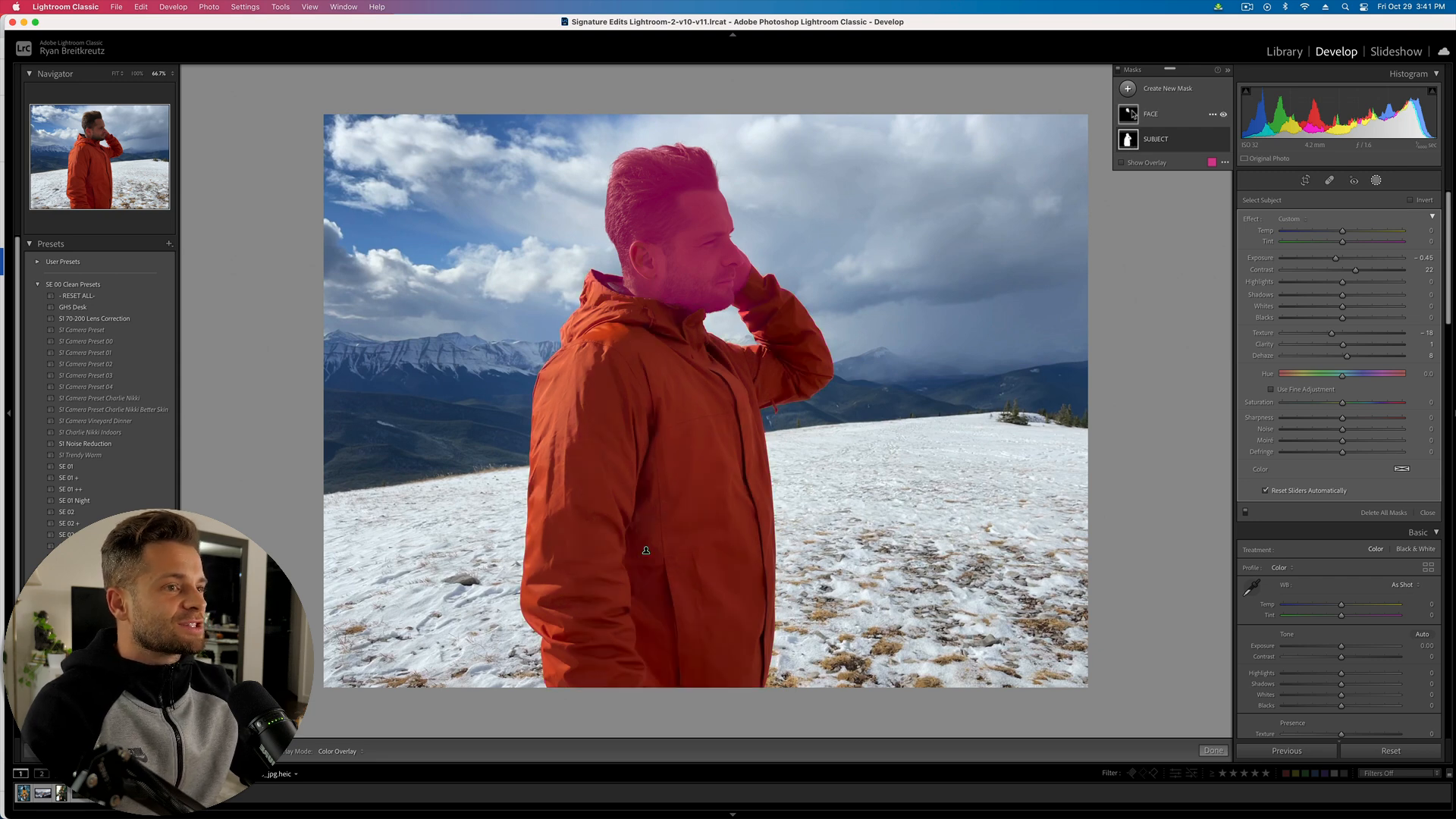
# - Duplicate the FACE mask as JACKET, then delete that JACKET mask
pyautogui.click(1212, 115)
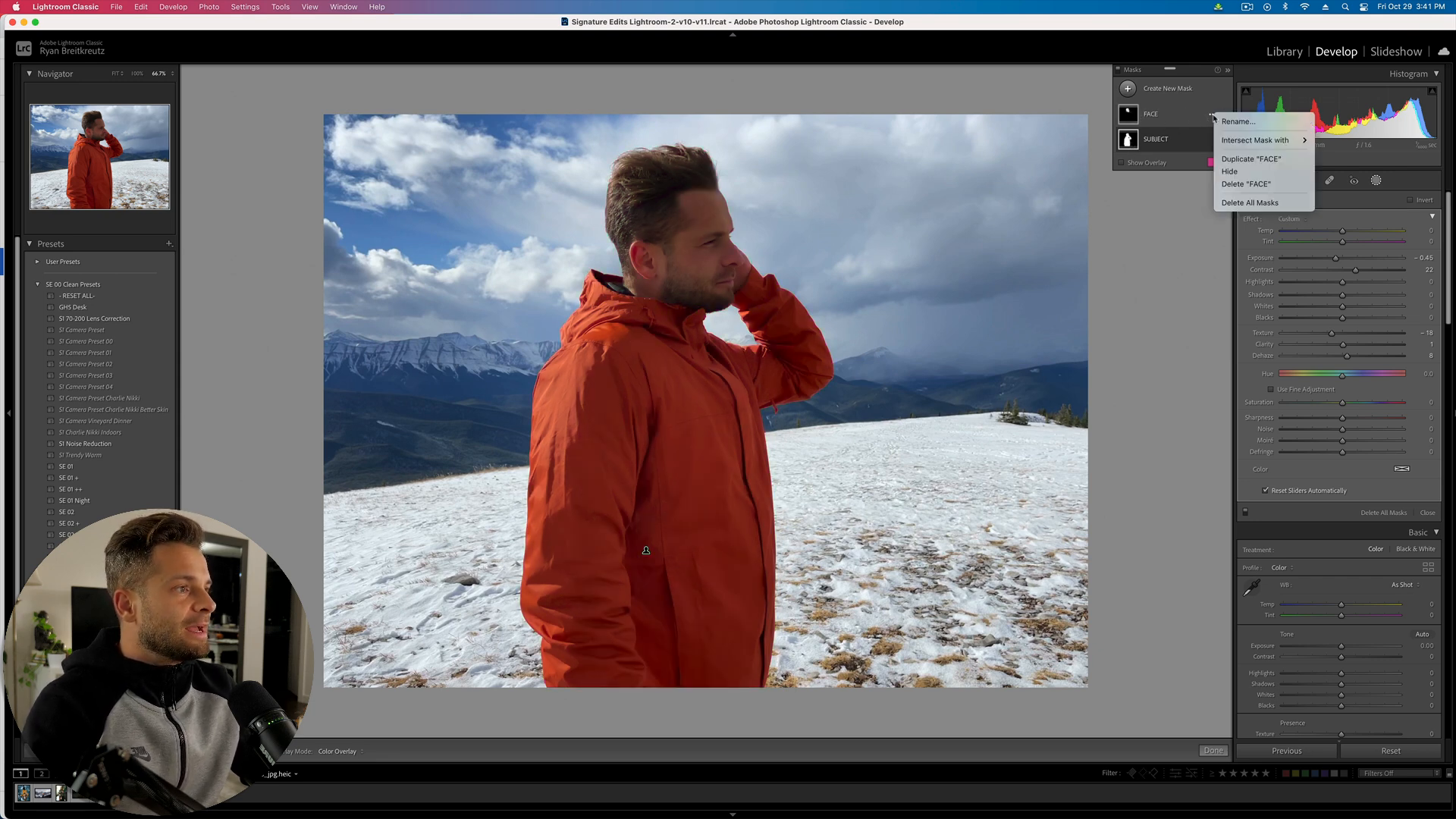
pyautogui.click(1246, 159)
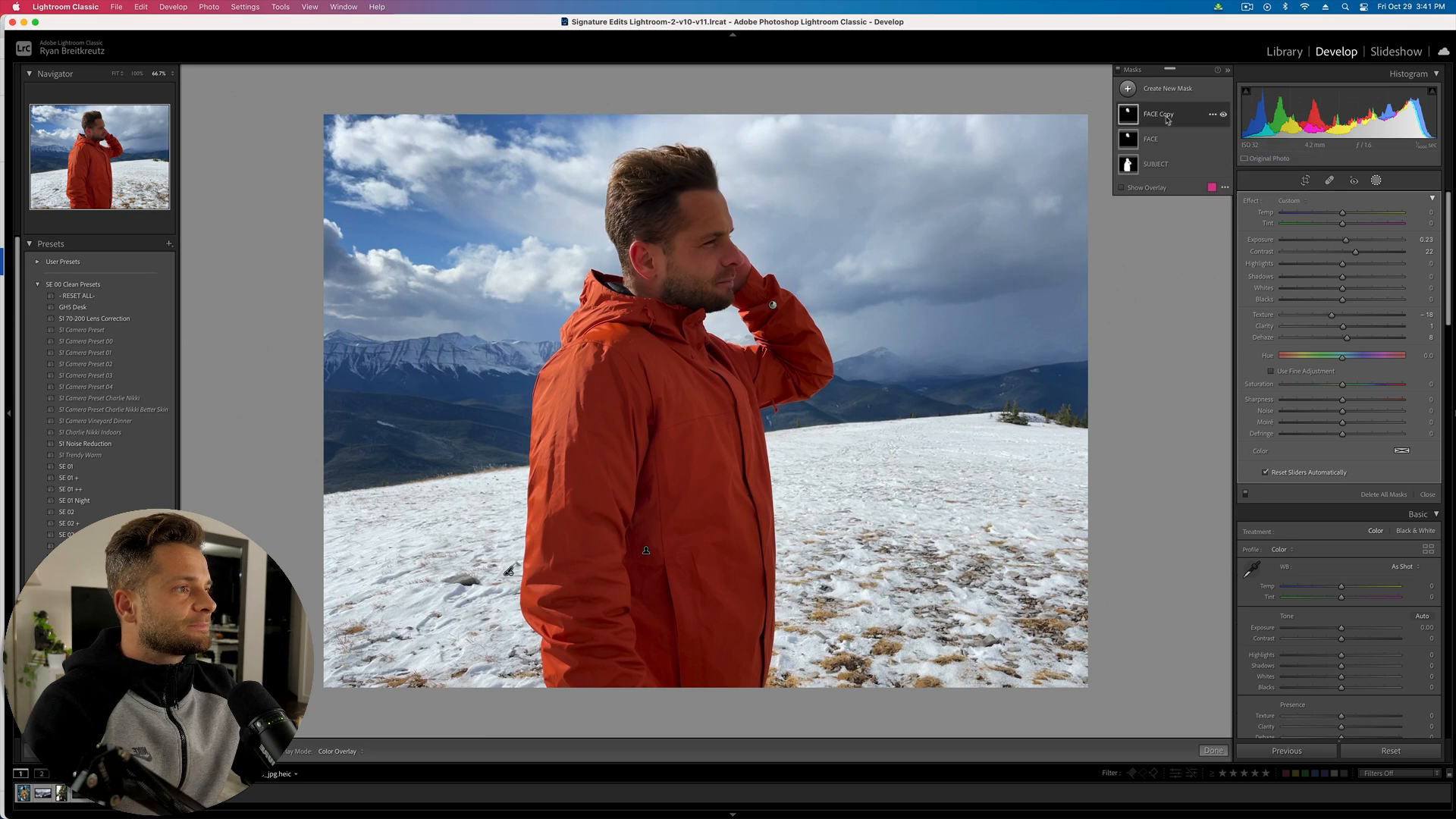
pyautogui.doubleClick(1159, 116)
pyautogui.write('JACKET')
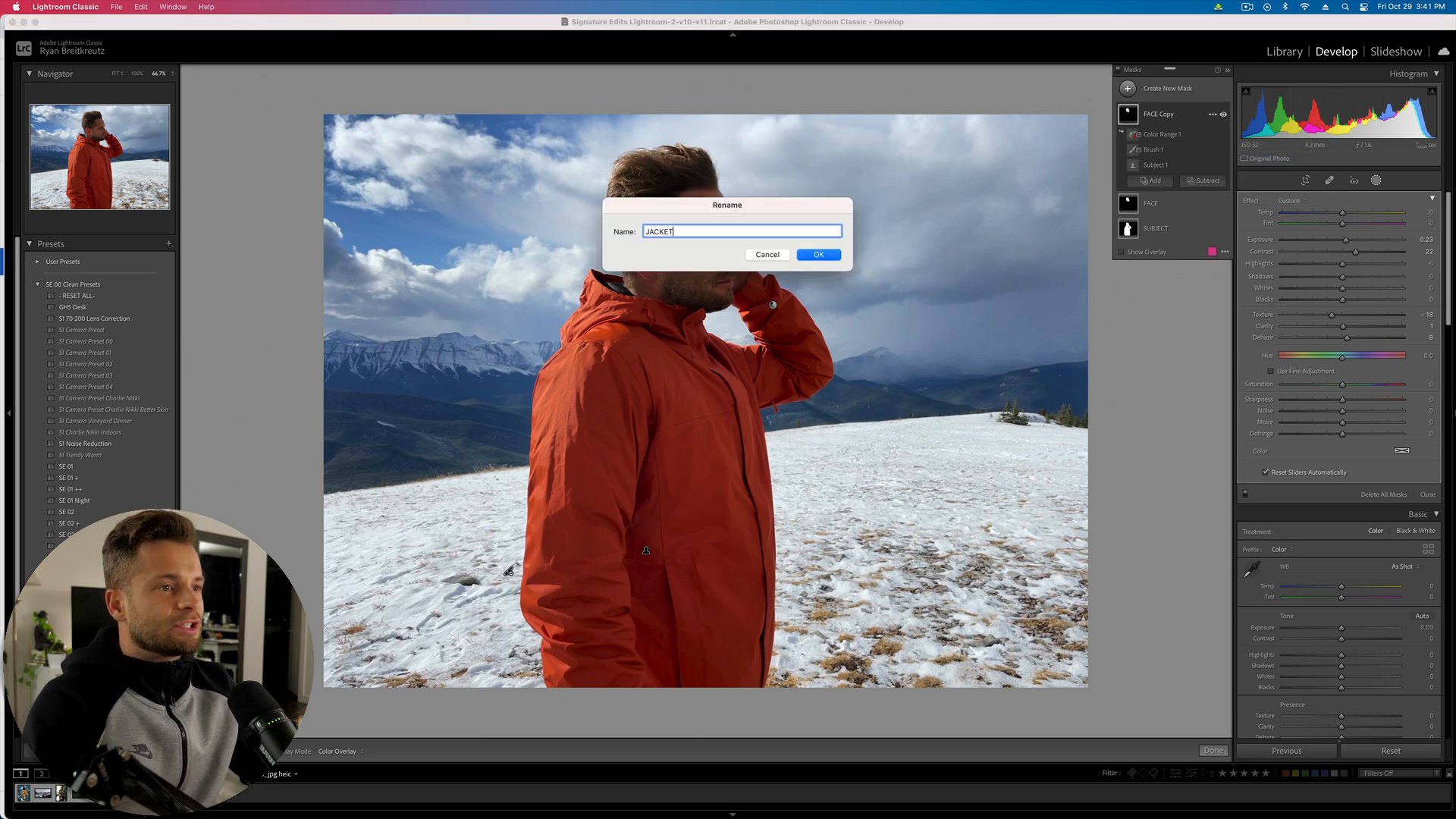
pyautogui.press('Return')
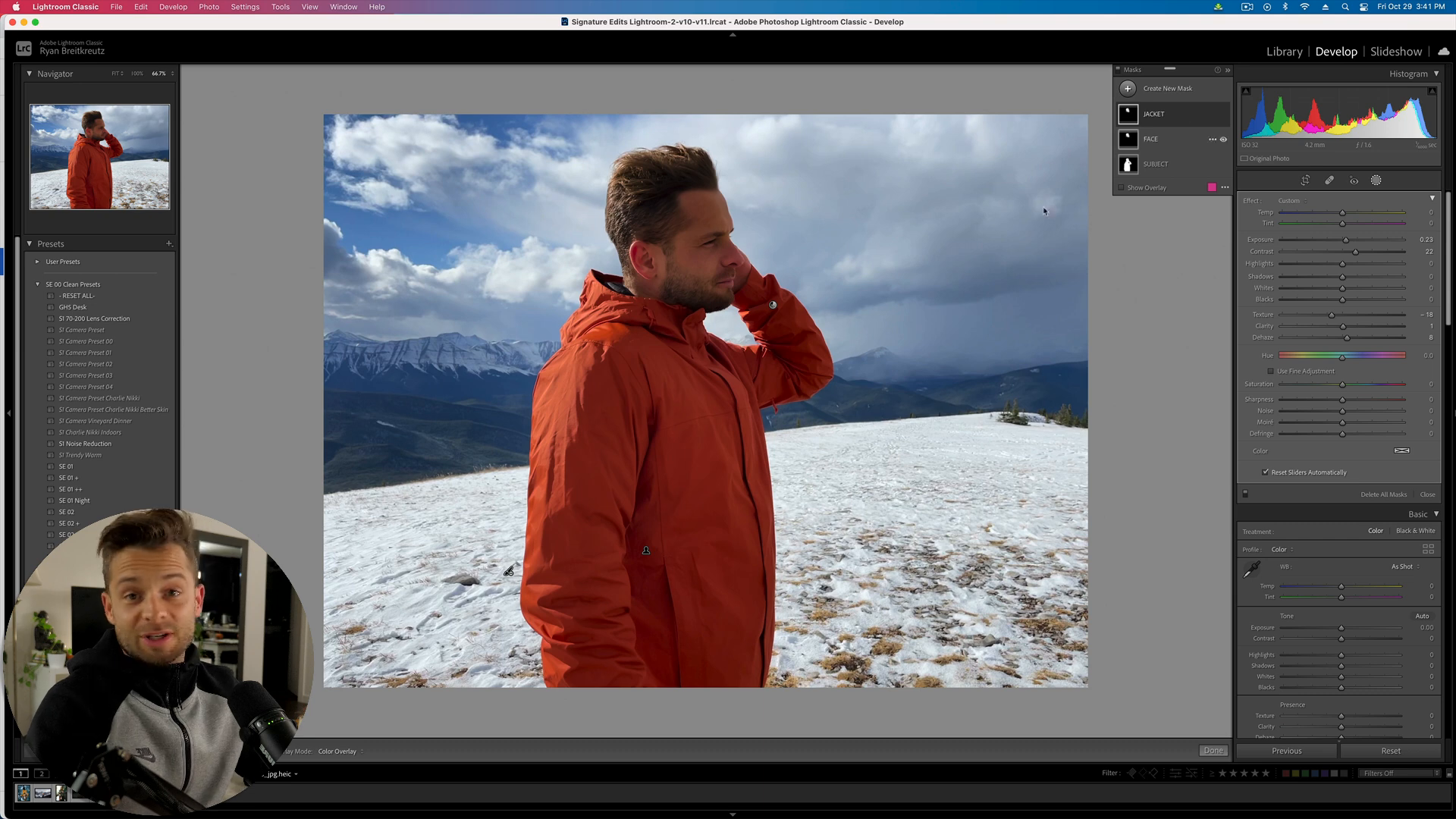
pyautogui.click(1186, 120)
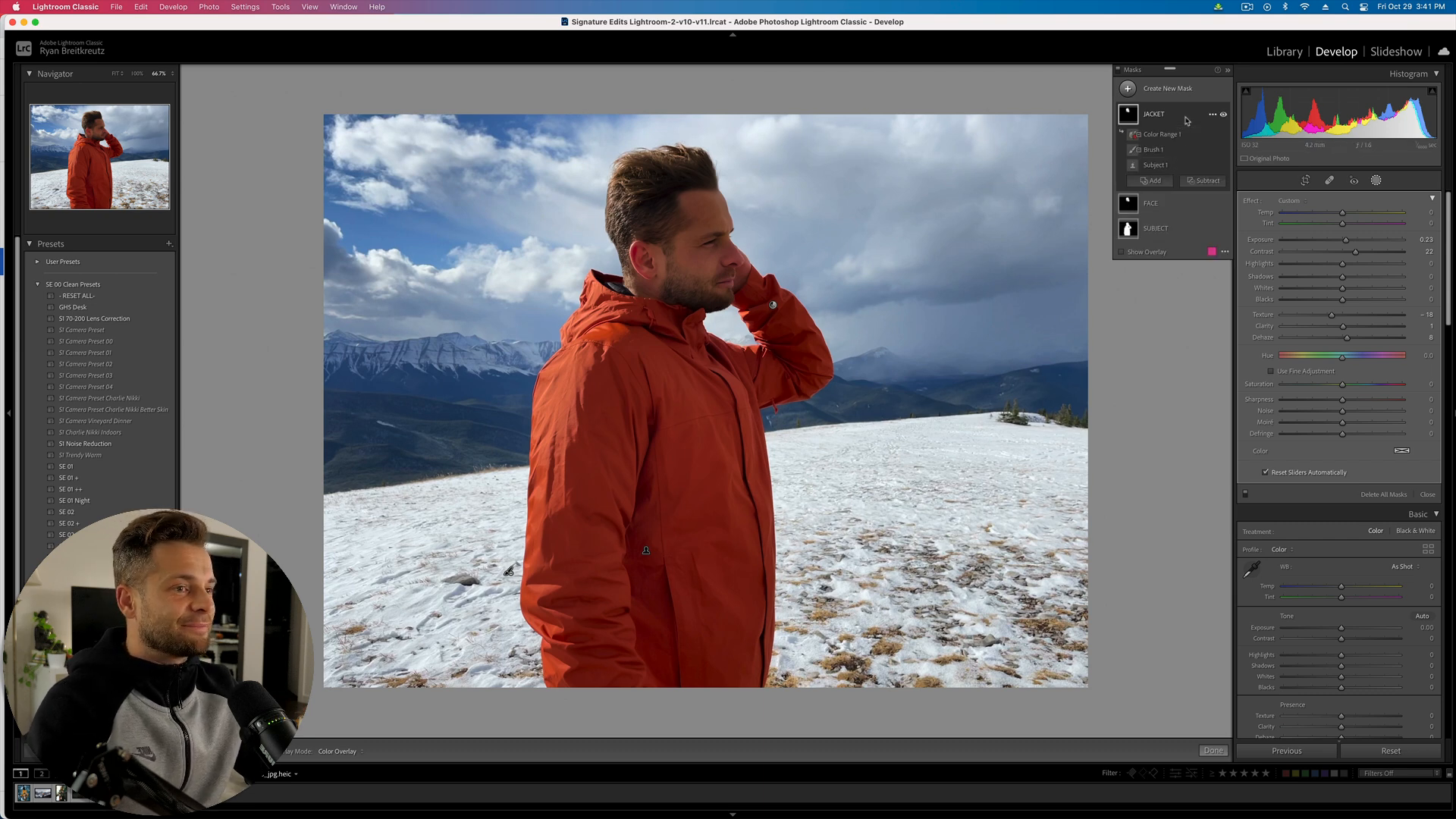
pyautogui.click(1212, 115)
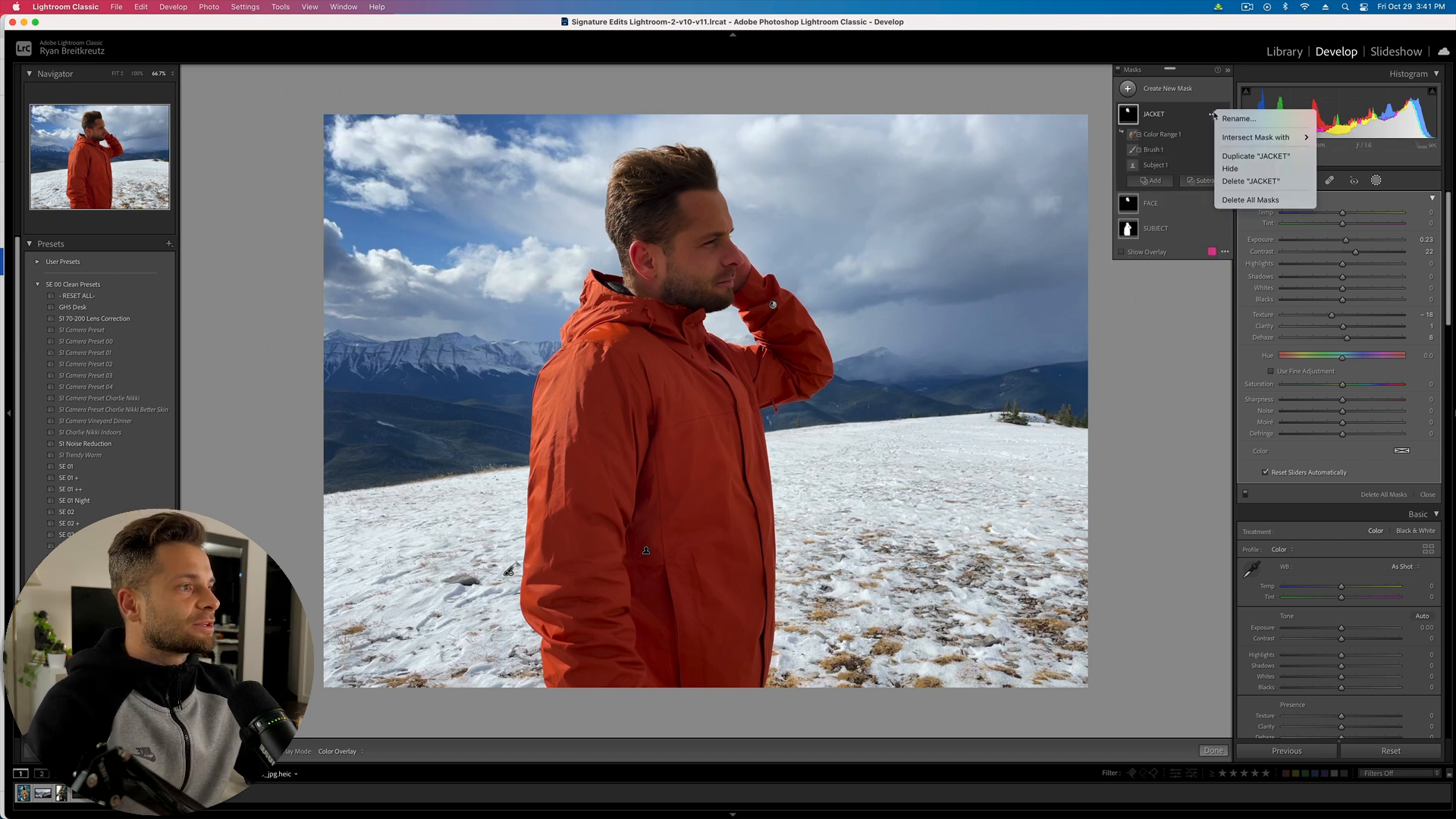
pyautogui.click(1252, 185)
# - Duplicate the SUBJECT mask and brush-subtract the head from the copy
pyautogui.click(1210, 139)
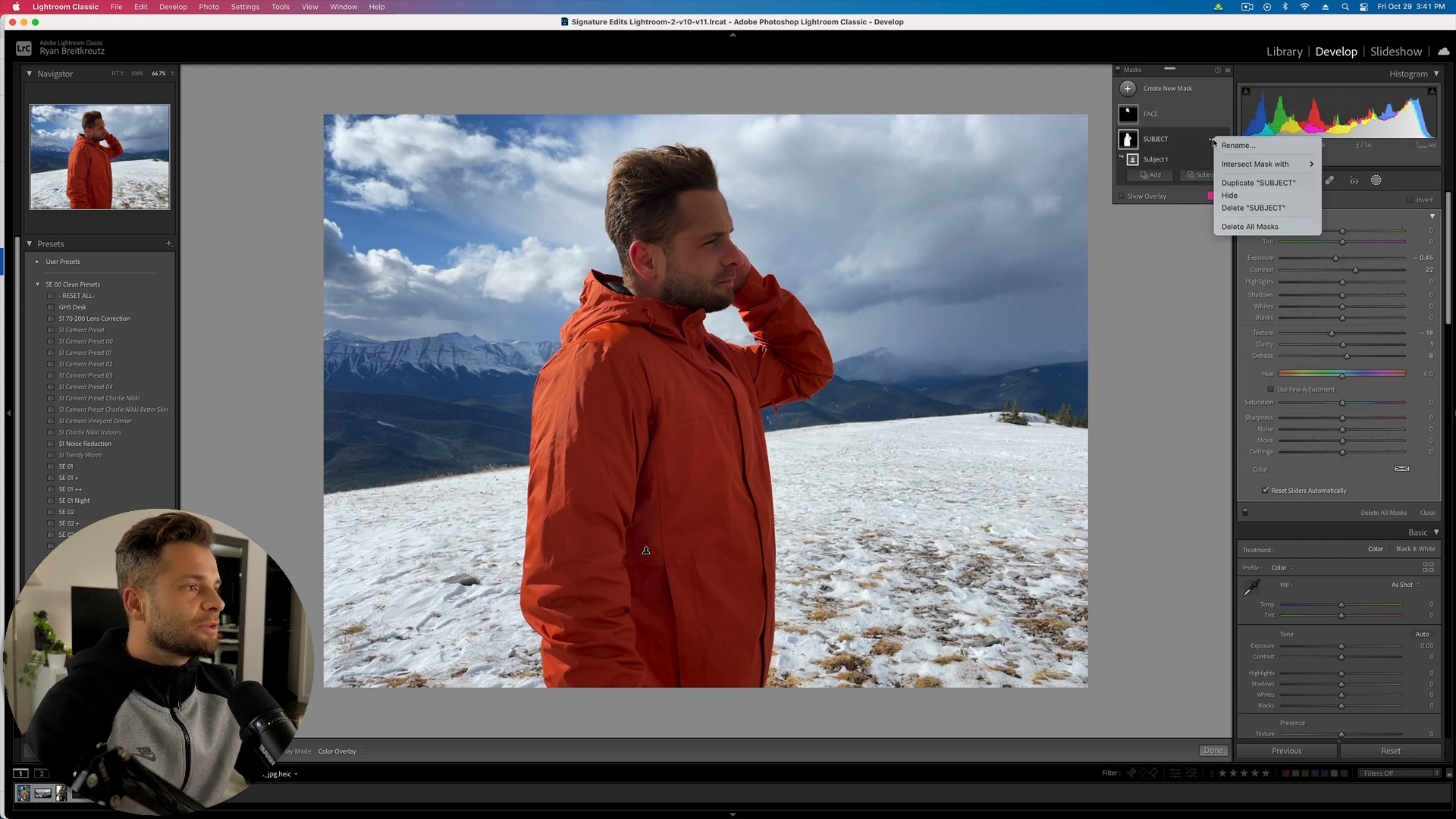
pyautogui.click(1245, 188)
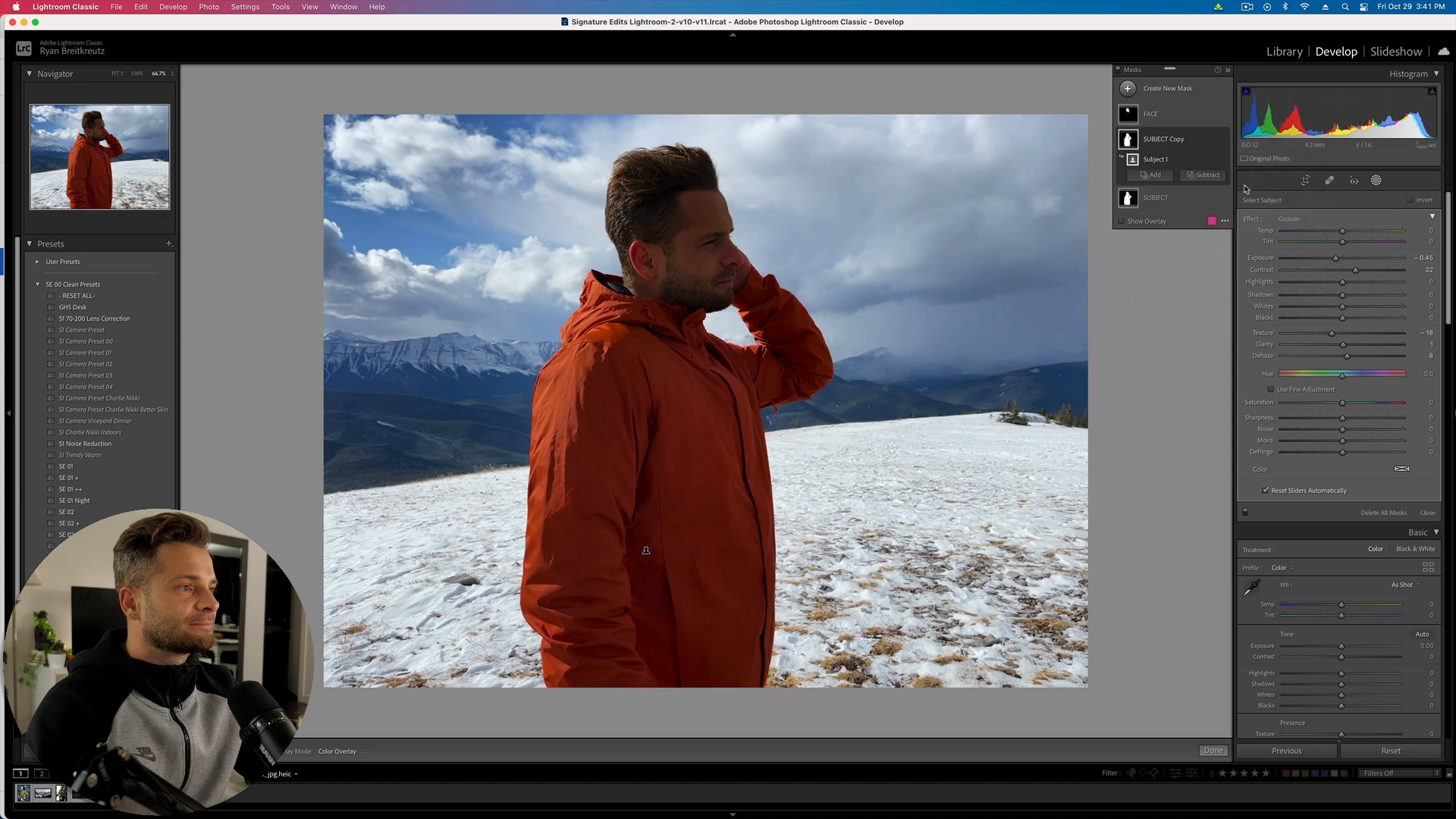
pyautogui.click(1203, 176)
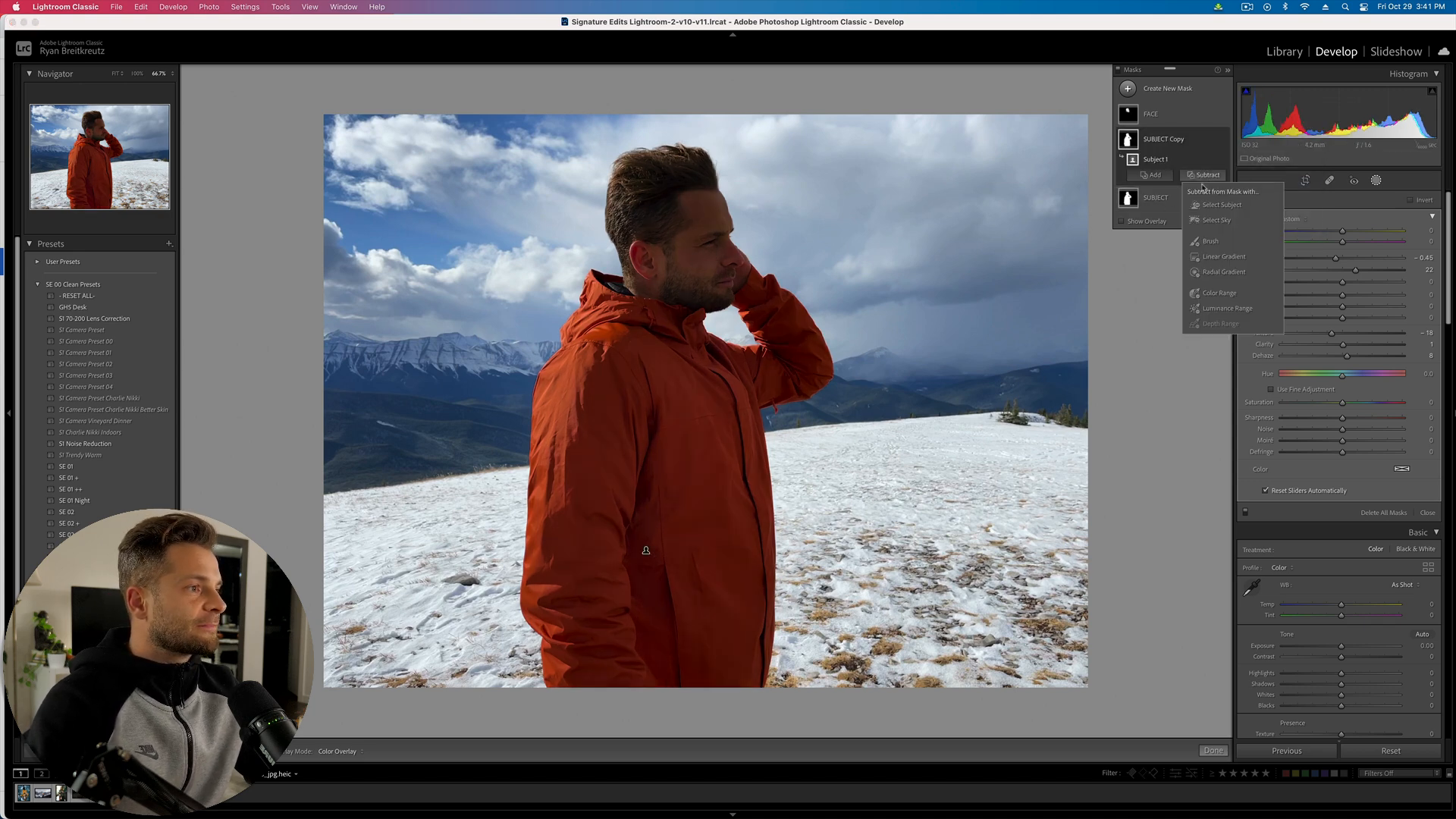
pyautogui.click(1210, 241)
pyautogui.moveTo(664, 178)
pyautogui.mouseDown()
pyautogui.moveTo(640, 176)
pyautogui.moveTo(689, 246)
pyautogui.moveTo(666, 271)
pyautogui.moveTo(727, 249)
pyautogui.moveTo(714, 274)
pyautogui.moveTo(672, 272)
pyautogui.moveTo(705, 243)
pyautogui.moveTo(637, 182)
pyautogui.mouseUp()
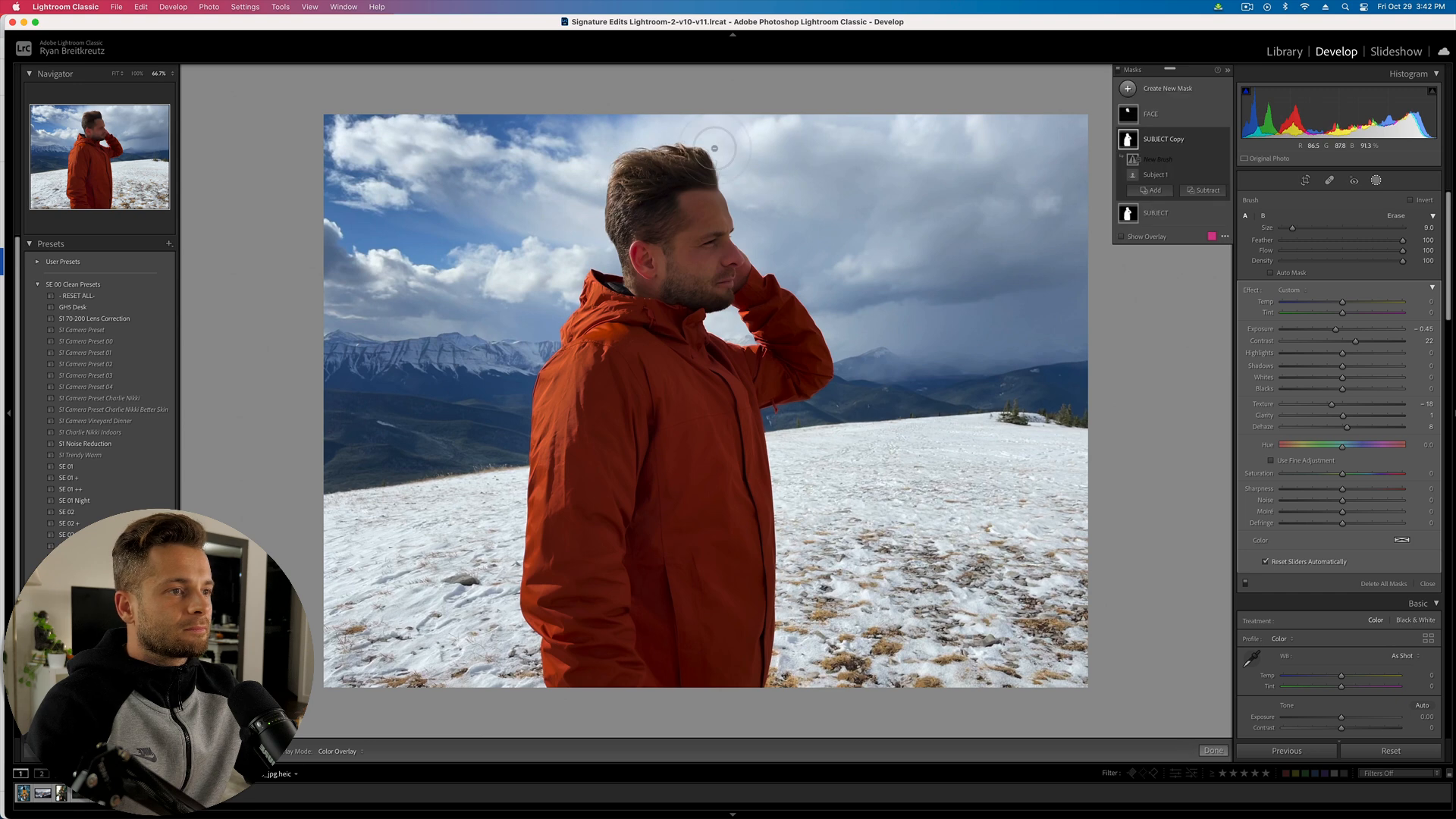
# - Warm the jacket: Temp 37, Saturation 14, Highlights 100, Tint 34
pyautogui.moveTo(1342, 301); pyautogui.dragTo(1363, 307)
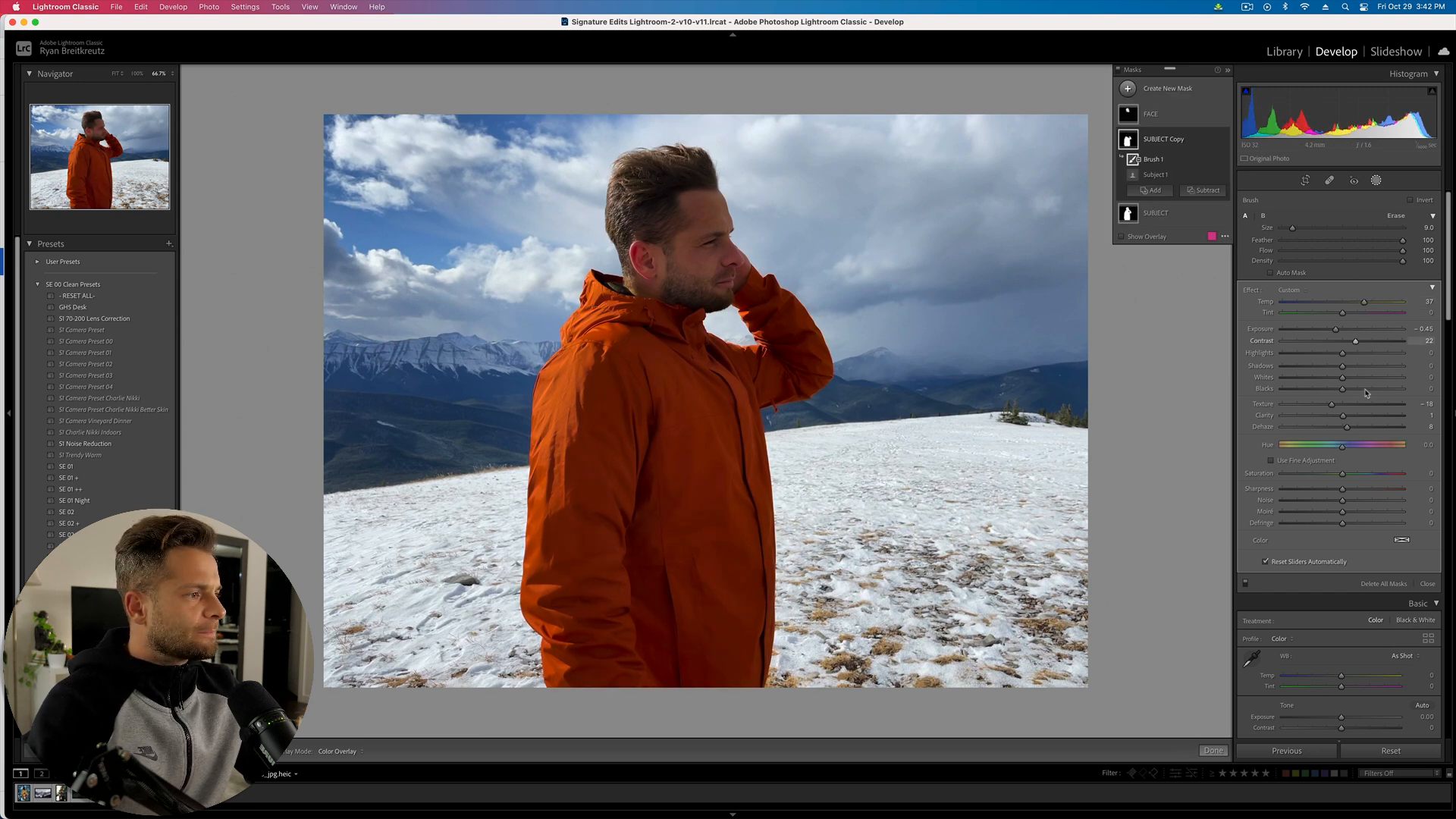
pyautogui.click(1358, 474)
pyautogui.moveTo(1354, 476); pyautogui.dragTo(1347, 476)
pyautogui.moveTo(1342, 353); pyautogui.dragTo(1369, 380)
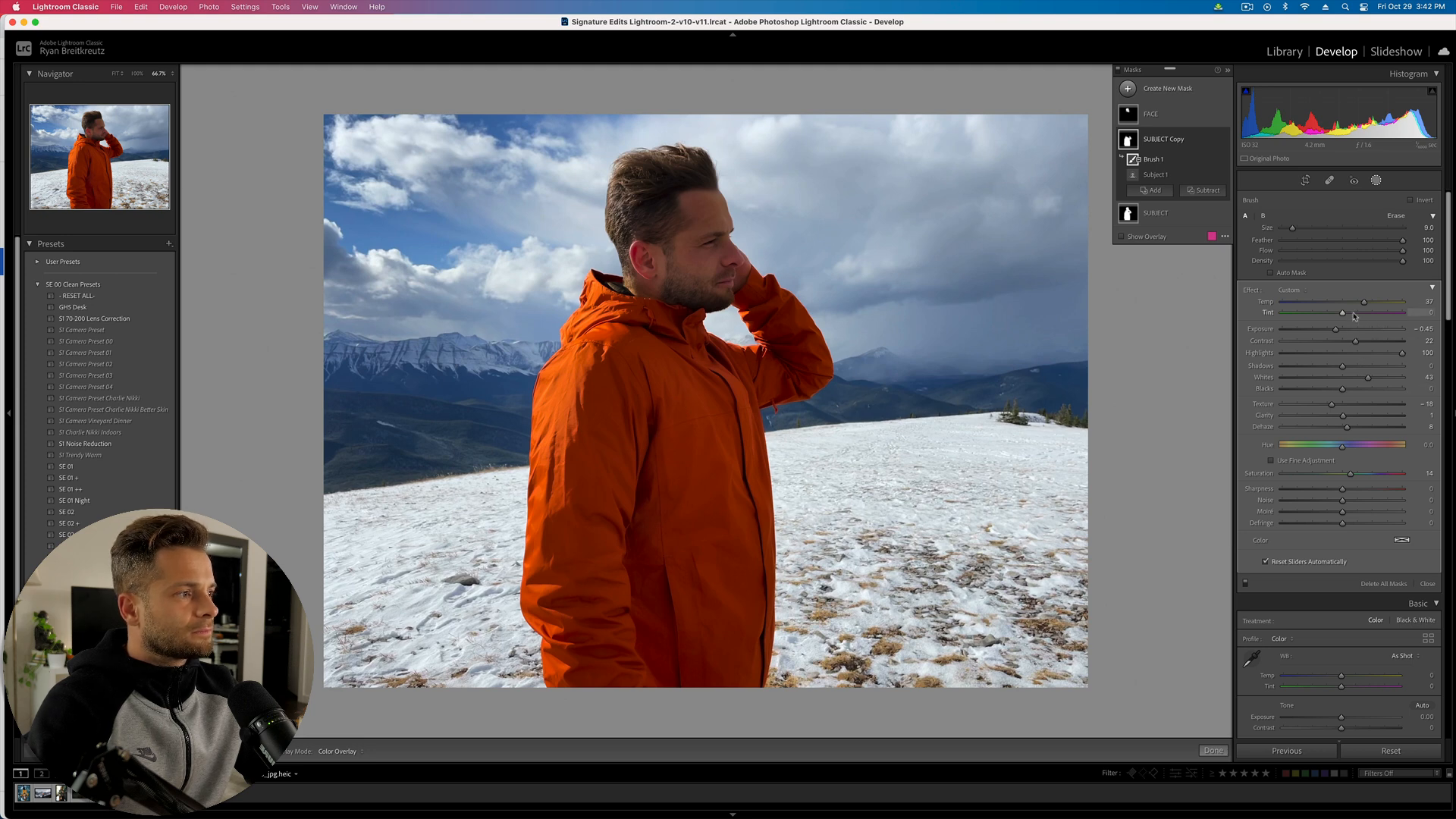
pyautogui.moveTo(1386, 320); pyautogui.dragTo(1363, 317)
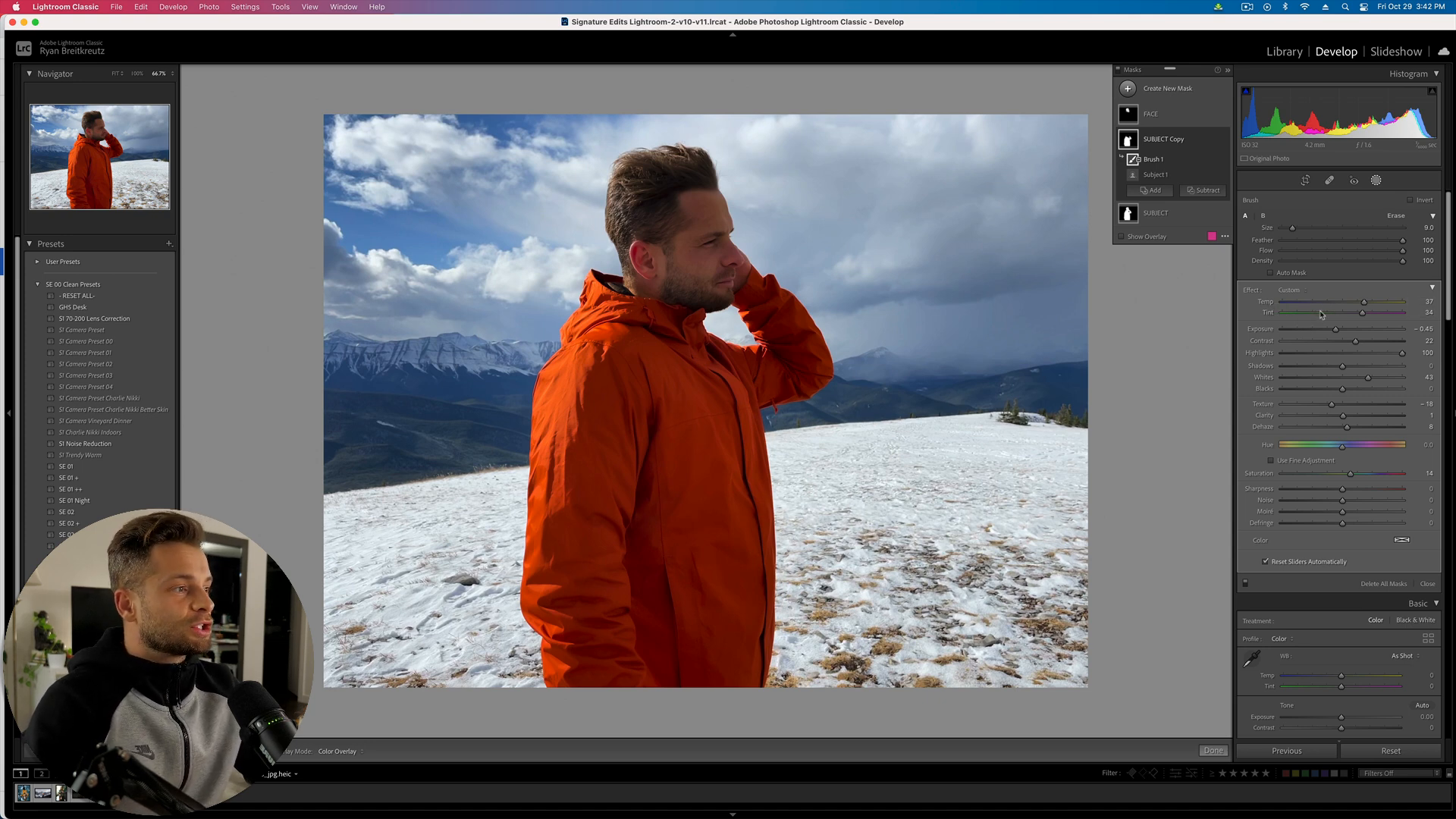
# - Reset the SUBJECT Copy adjustments, check the overlay, then undo the reset
pyautogui.press('alt')
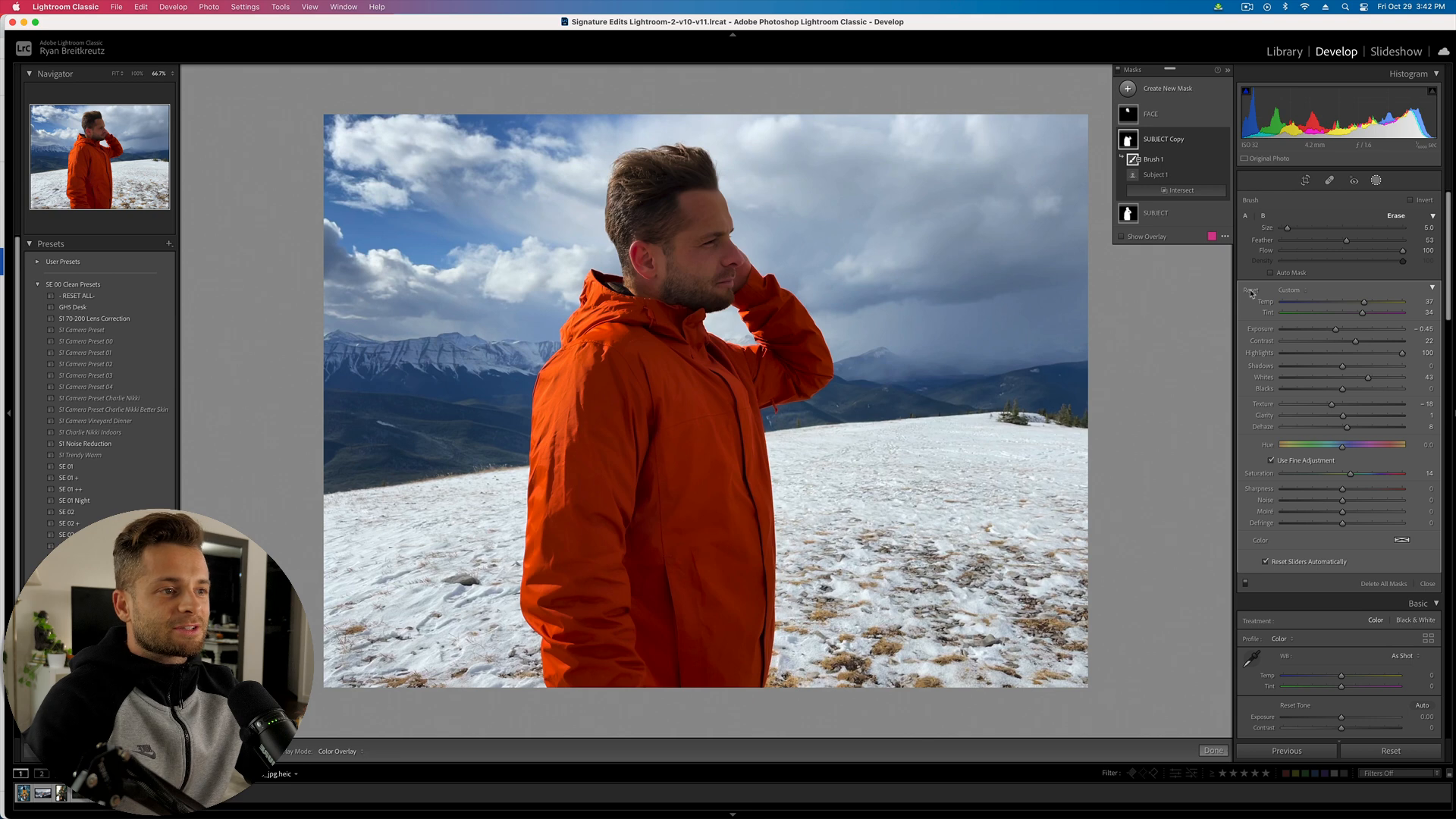
pyautogui.keyDown('alt'); pyautogui.click(1251, 293); pyautogui.keyUp('alt')
pyautogui.press('o')
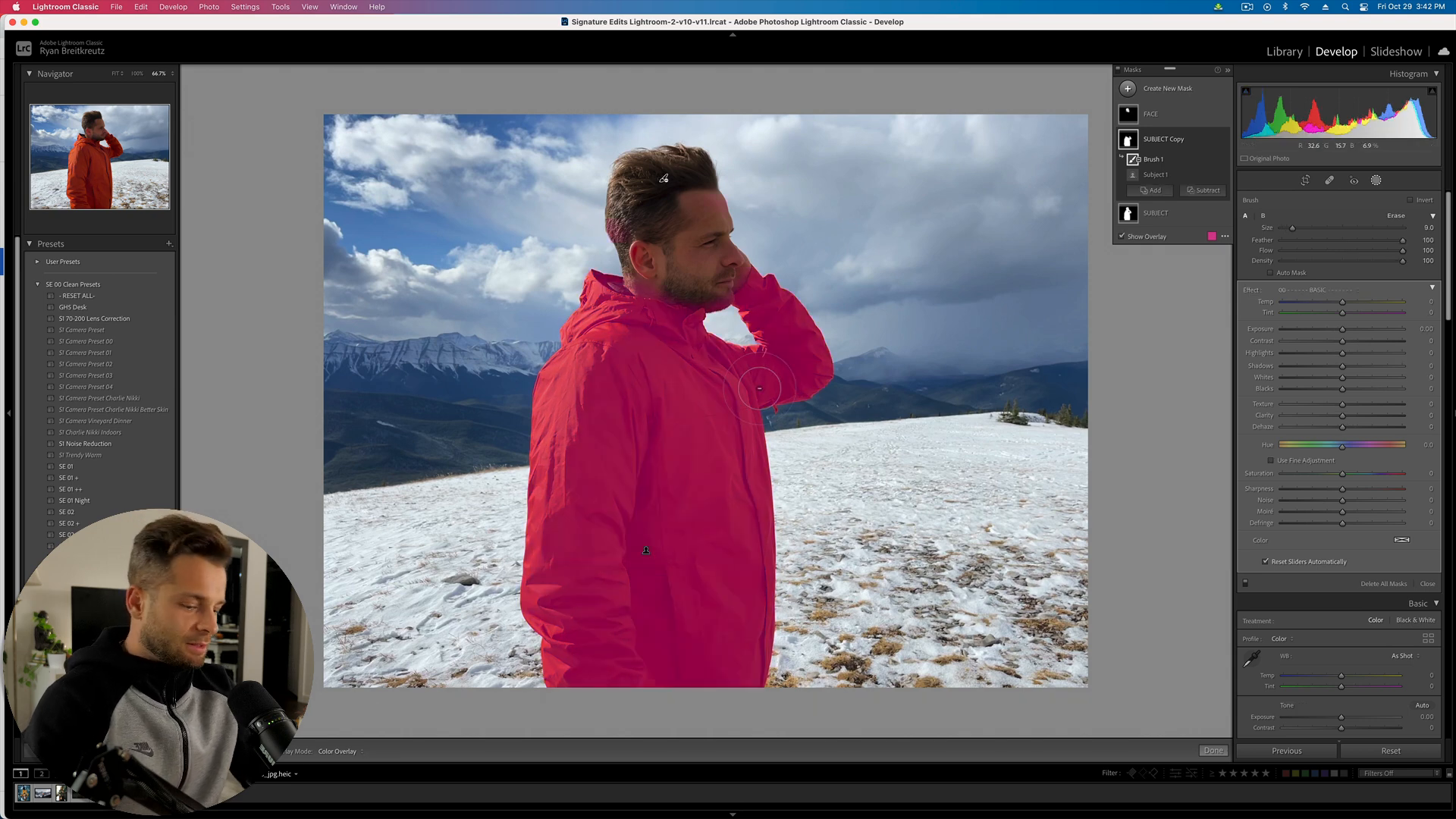
pyautogui.press('o')
pyautogui.press('super+z')
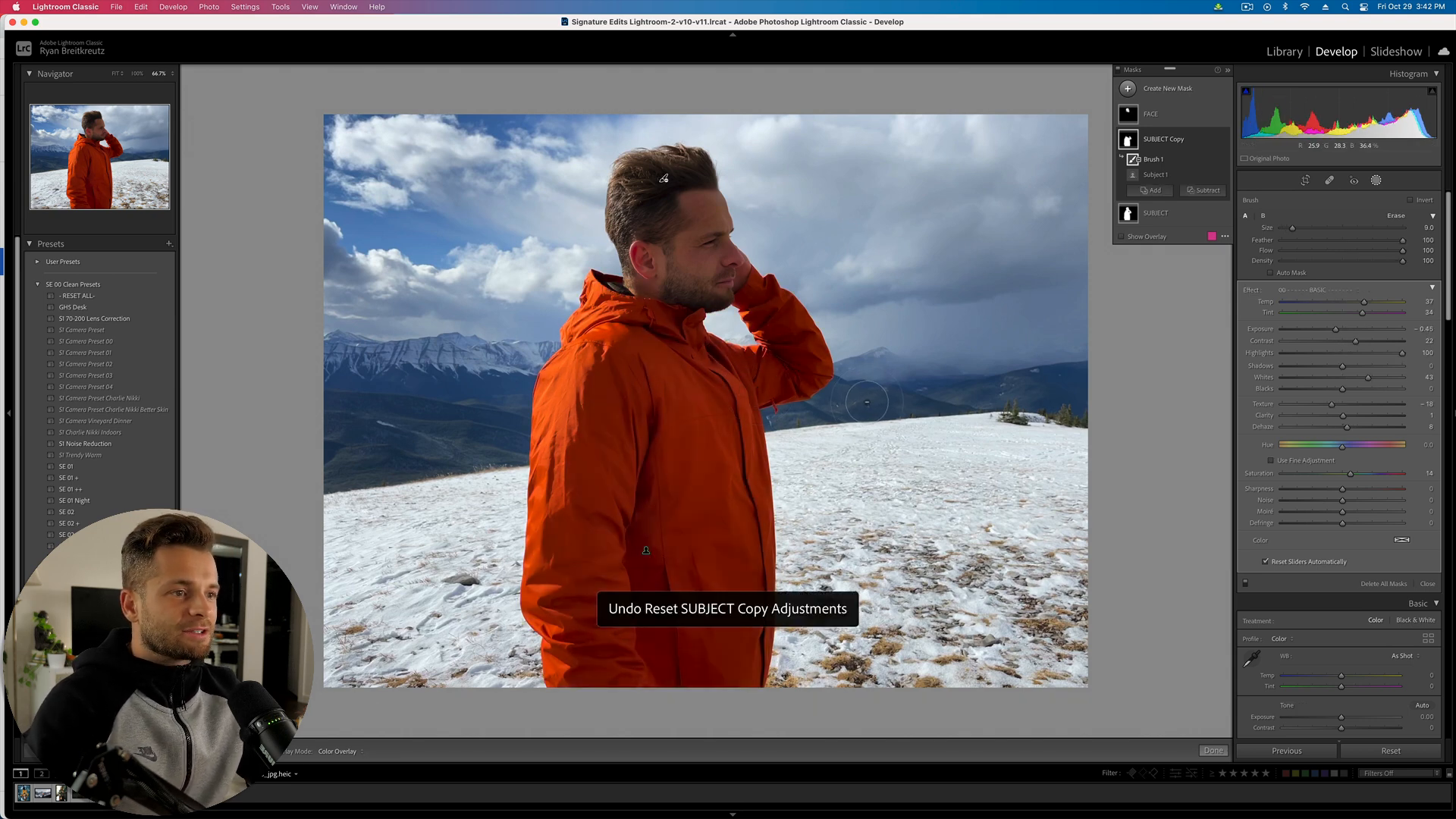
# - Give the jacket a pinkish colour tint, Exposure -0.20 and Tint 23, and close masking
pyautogui.click(1405, 541)
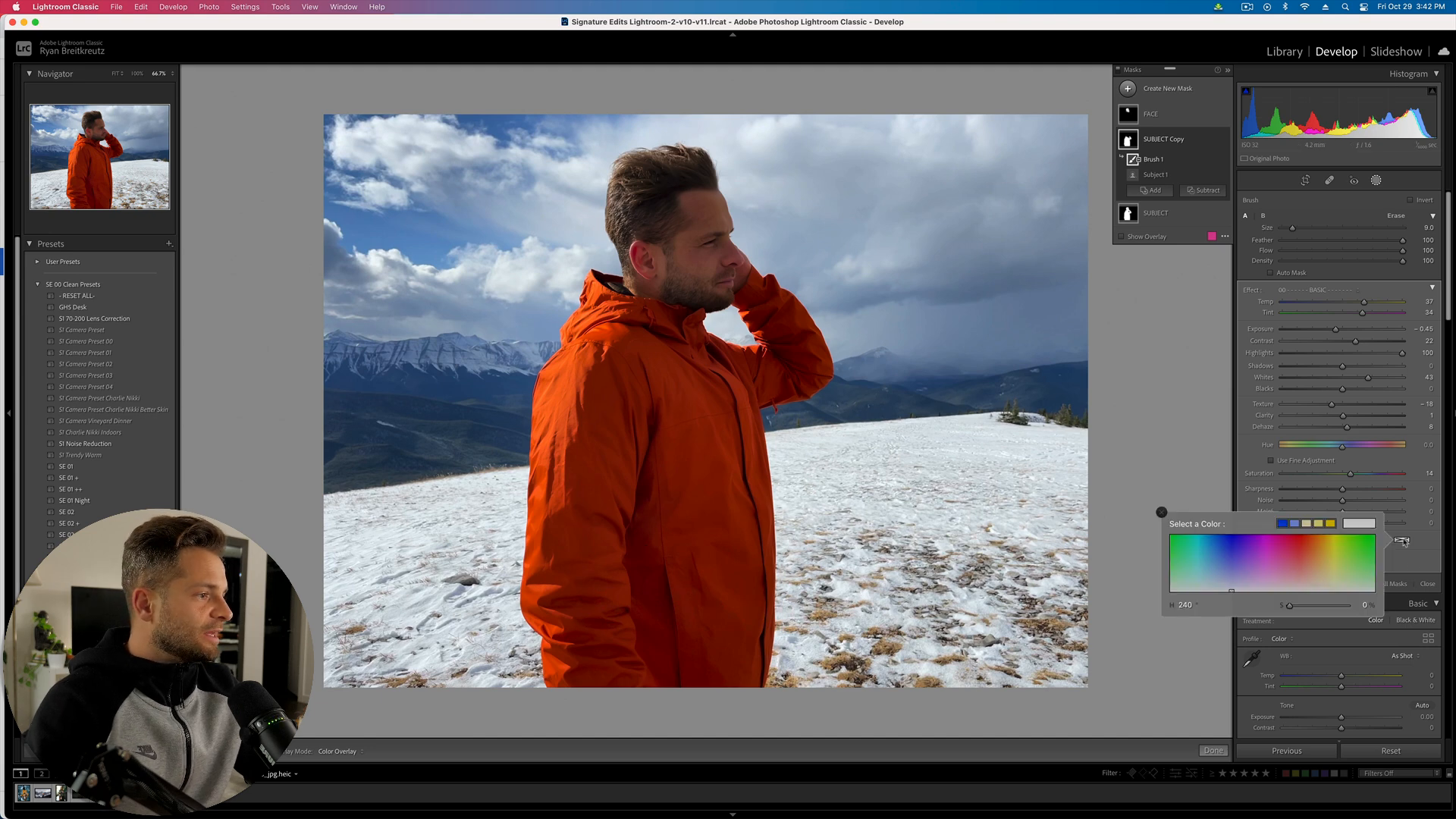
pyautogui.moveTo(1241, 553)
pyautogui.mouseDown()
pyautogui.moveTo(1297, 559)
pyautogui.moveTo(1251, 563)
pyautogui.moveTo(1313, 538)
pyautogui.moveTo(1285, 534)
pyautogui.moveTo(1266, 564)
pyautogui.mouseUp()
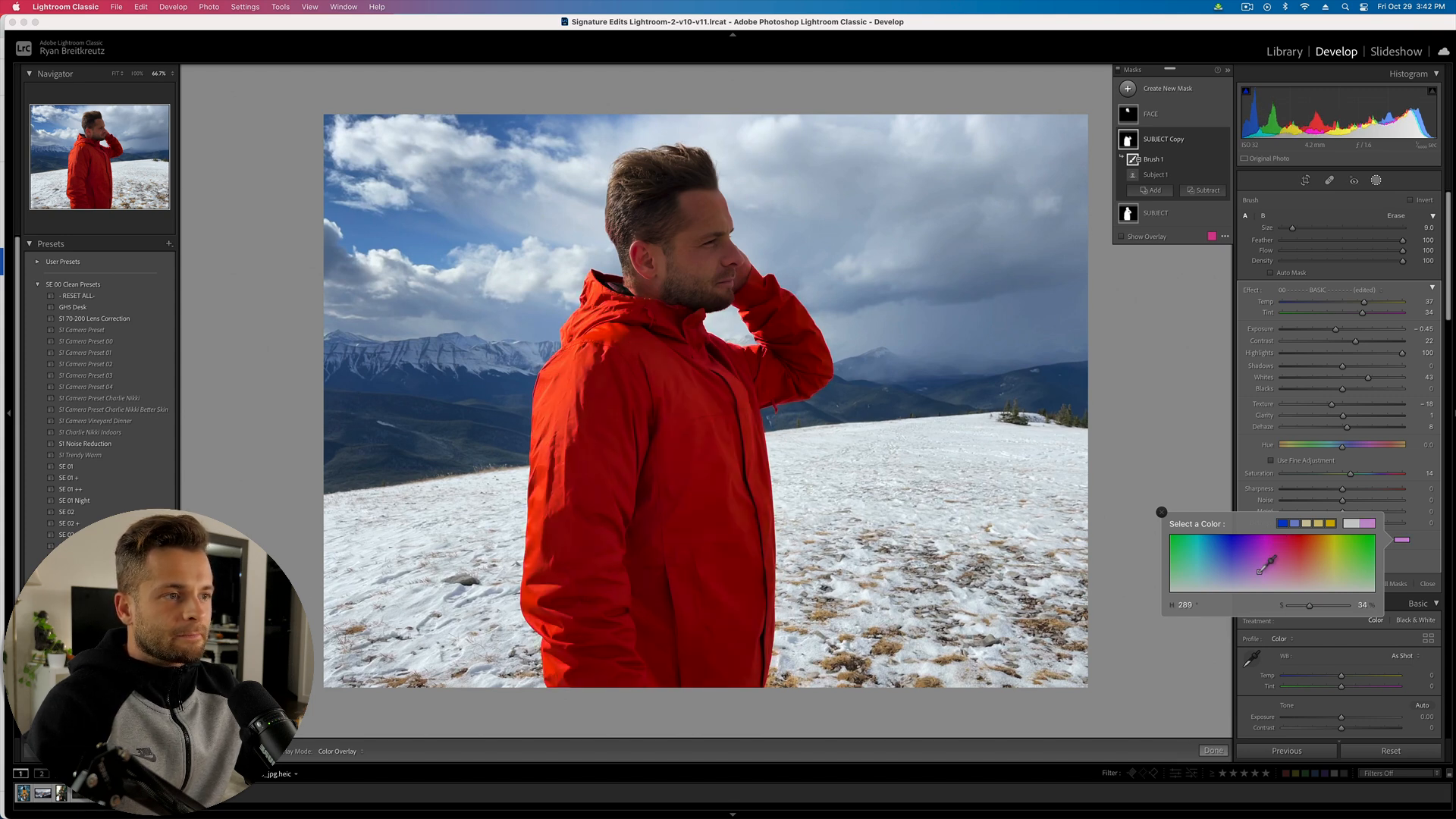
pyautogui.press('Return')
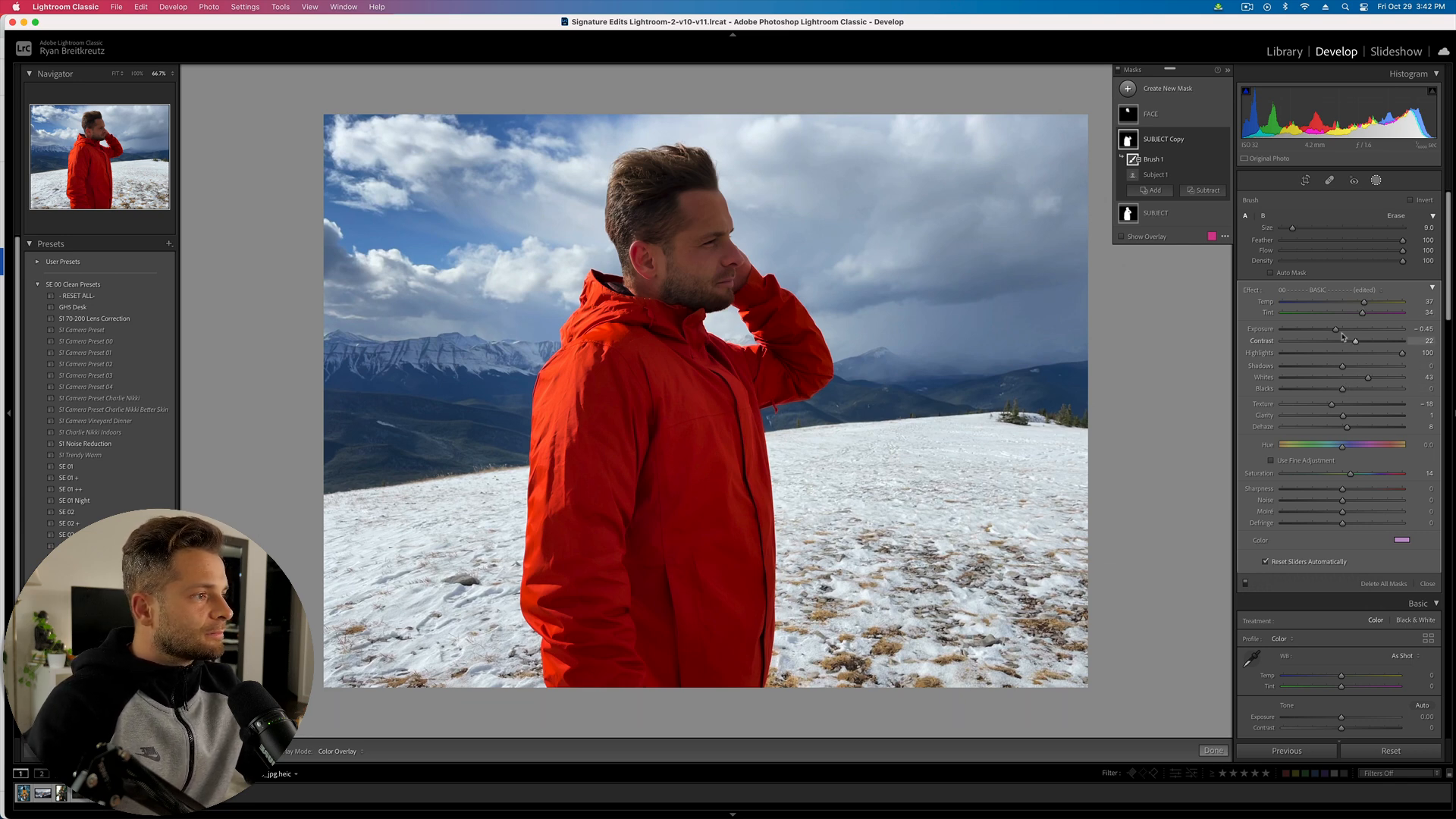
pyautogui.moveTo(1336, 329); pyautogui.dragTo(1340, 330)
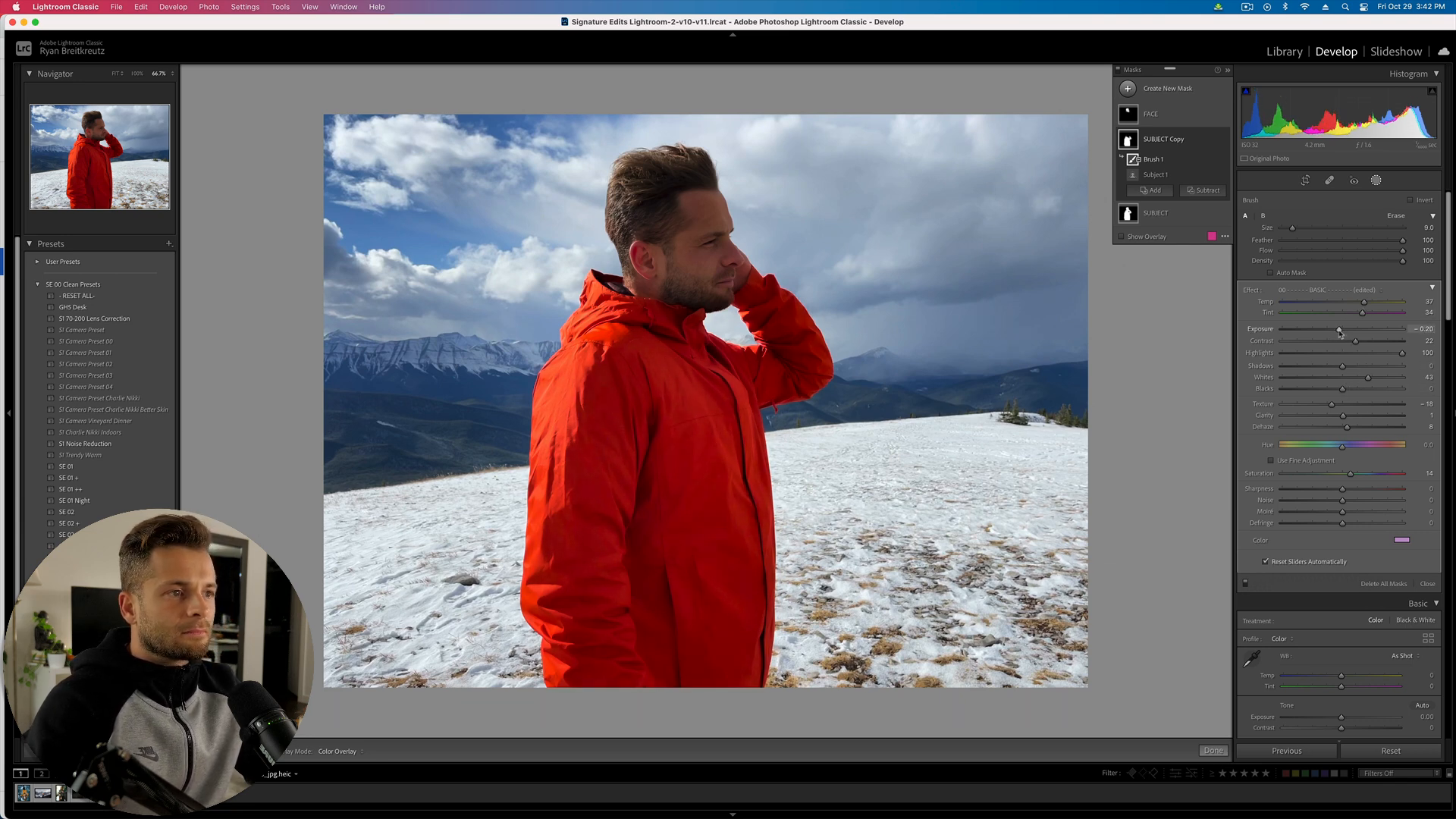
pyautogui.moveTo(1358, 315); pyautogui.dragTo(1357, 315)
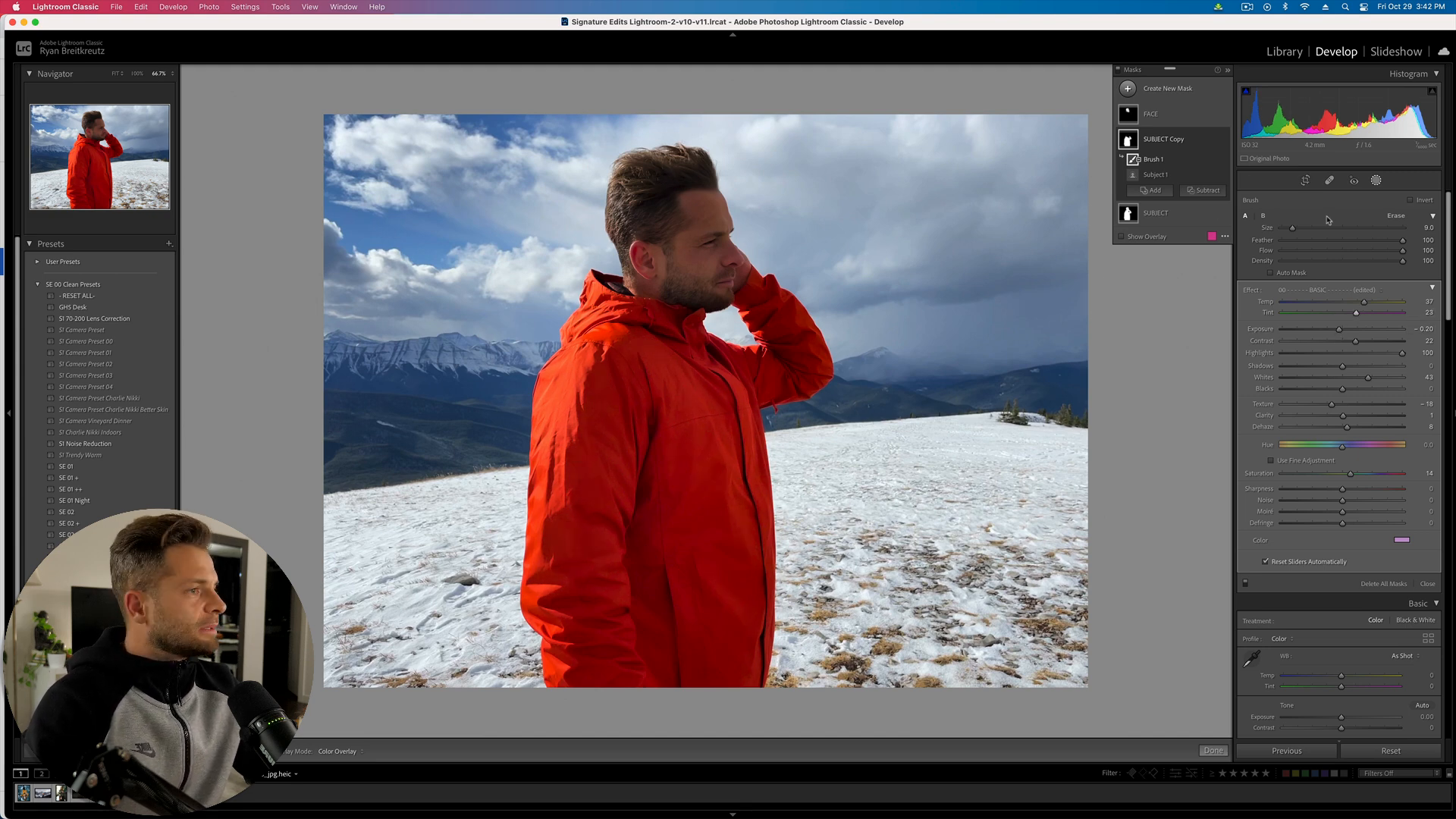
pyautogui.click(1376, 181)
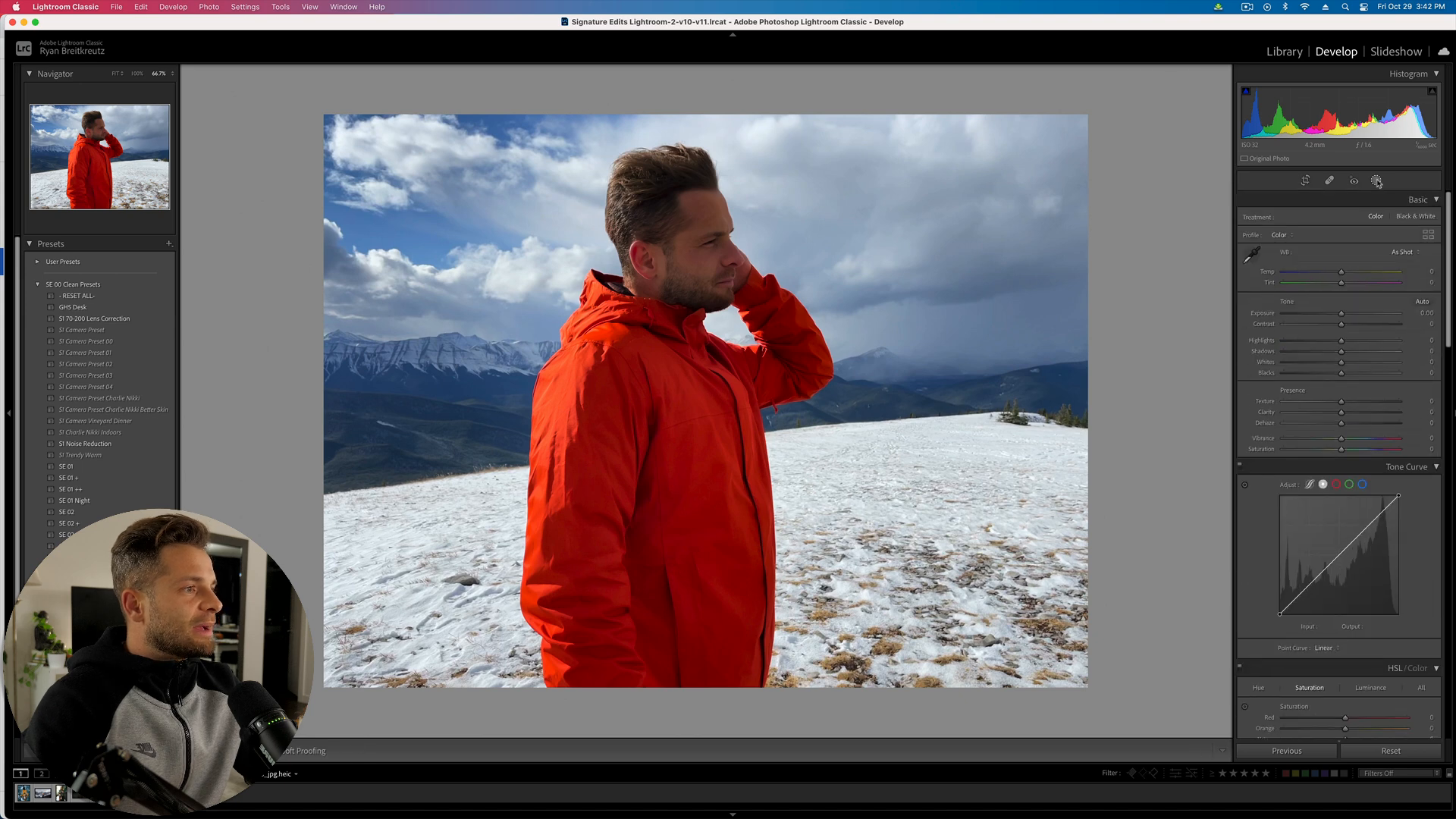
# - Create a new Select Sky mask, cooling Temp and raising the clouds' Highlights
pyautogui.click(1377, 184)
pyautogui.click(1162, 92)
pyautogui.click(1198, 126)
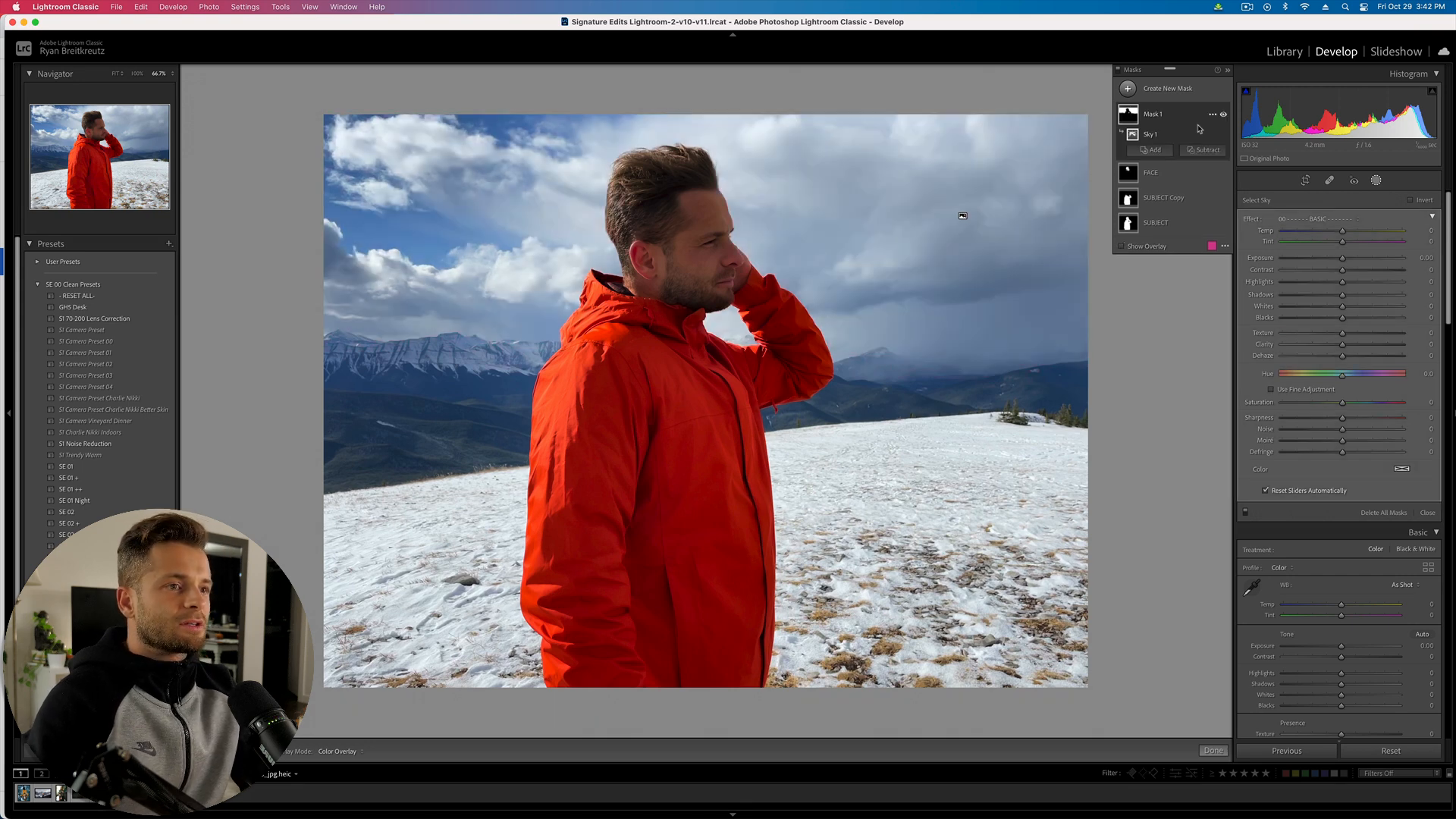
pyautogui.moveTo(1342, 230); pyautogui.dragTo(1332, 232)
pyautogui.moveTo(1342, 282); pyautogui.dragTo(1340, 325)
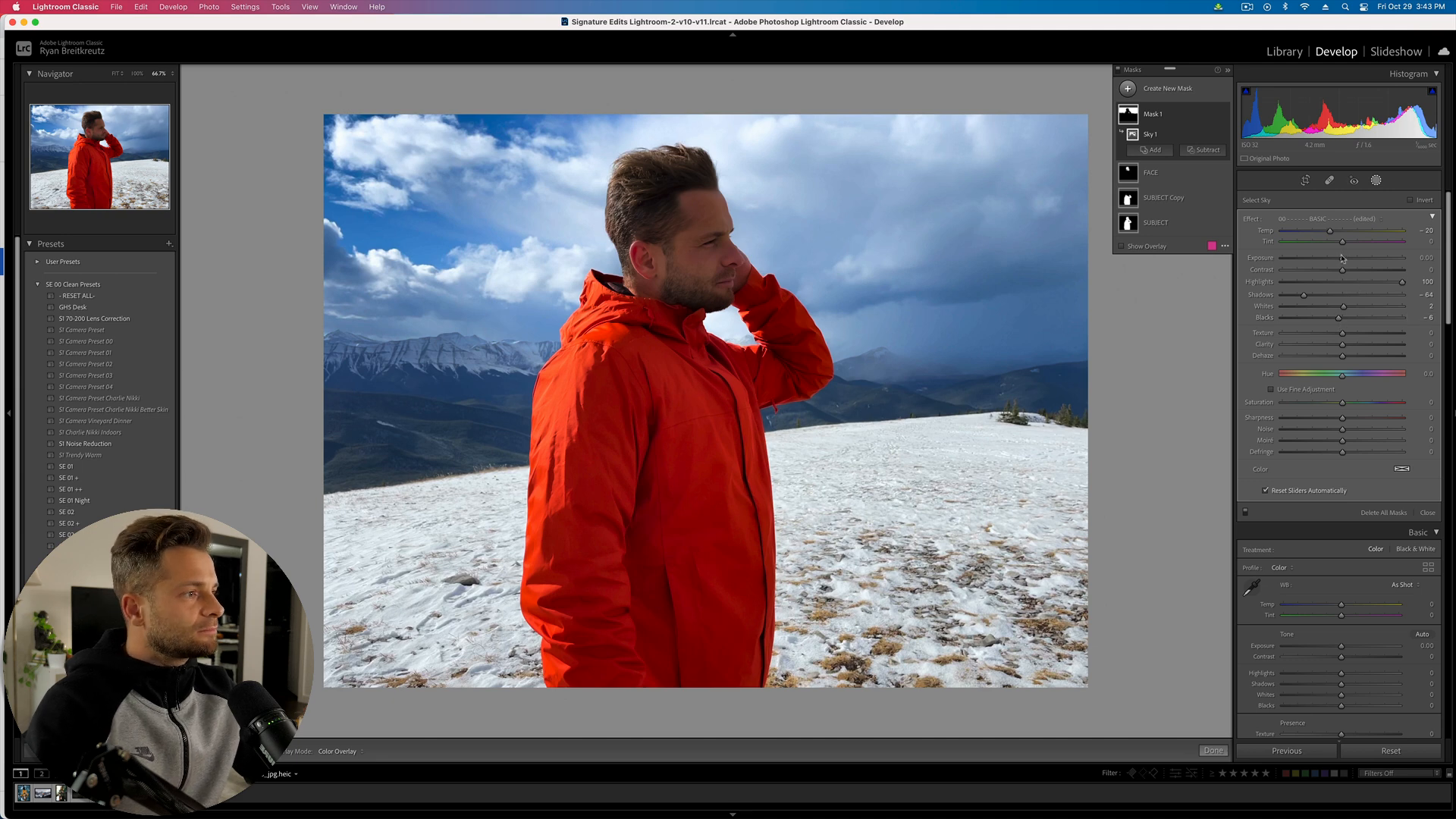
# - Add contrast and dehaze to the sky, and lower Clarity to -23
pyautogui.moveTo(1342, 270); pyautogui.dragTo(1349, 271)
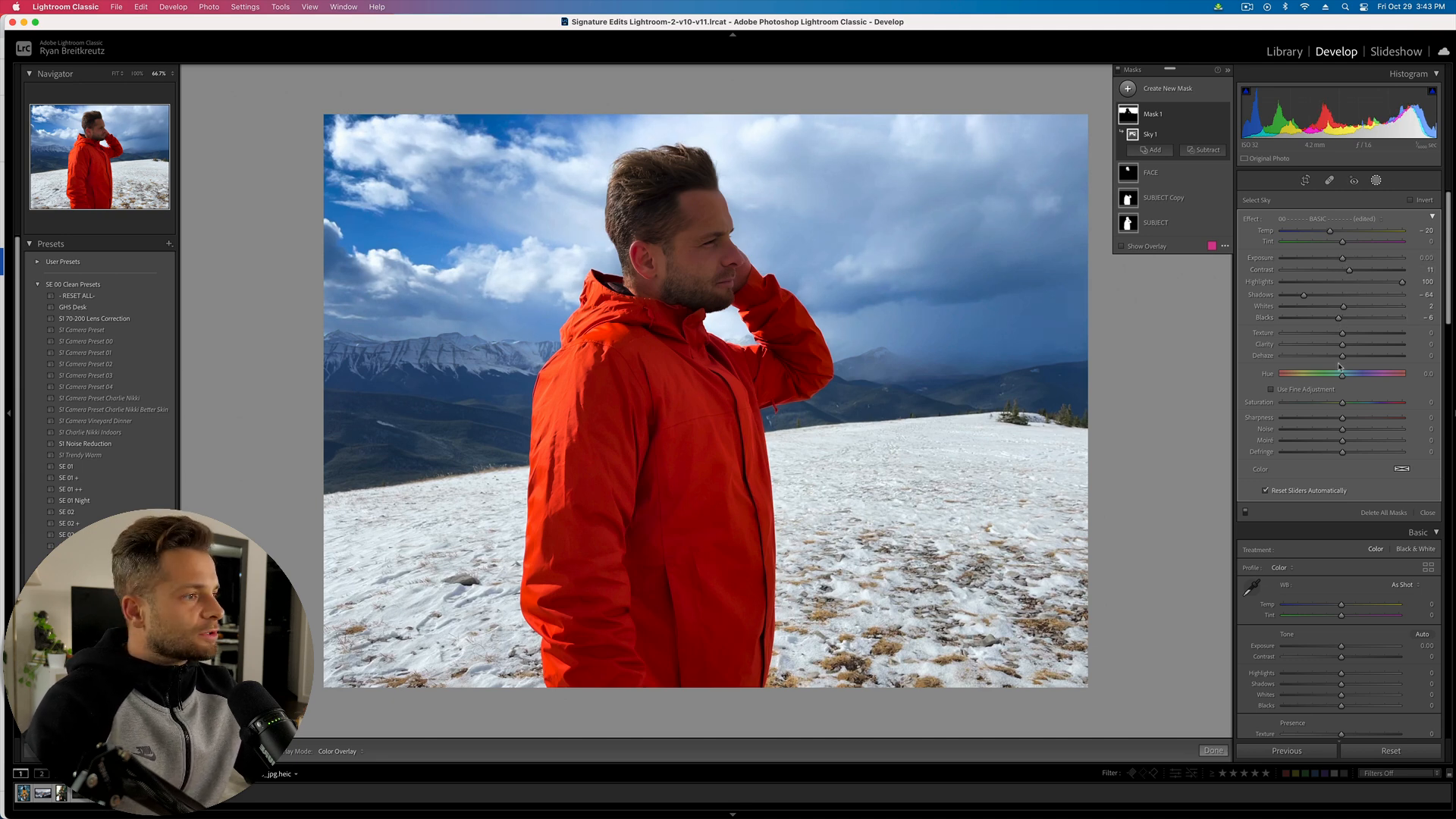
pyautogui.moveTo(1343, 356); pyautogui.dragTo(1351, 359)
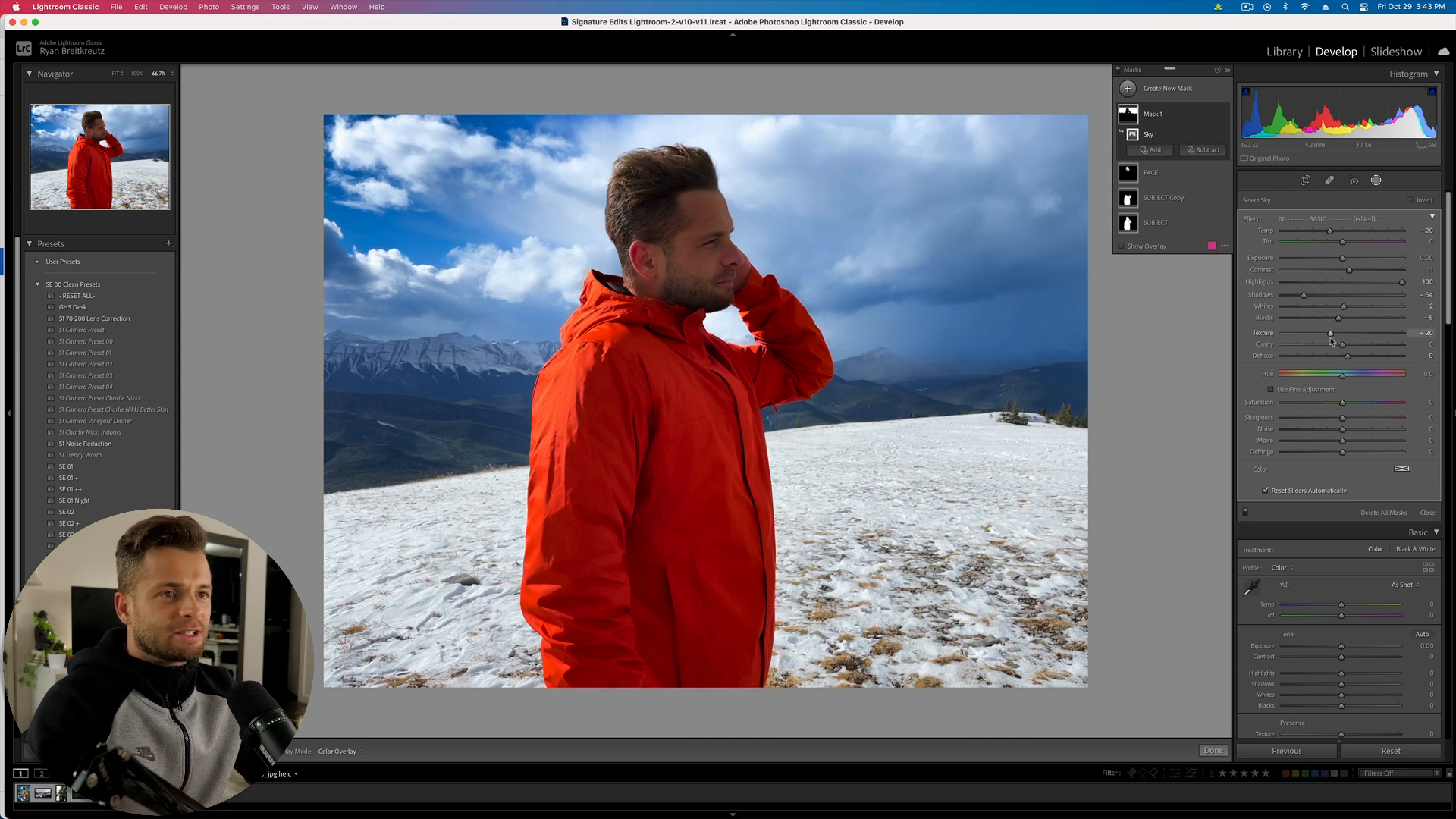
pyautogui.moveTo(1342, 344); pyautogui.dragTo(1328, 347)
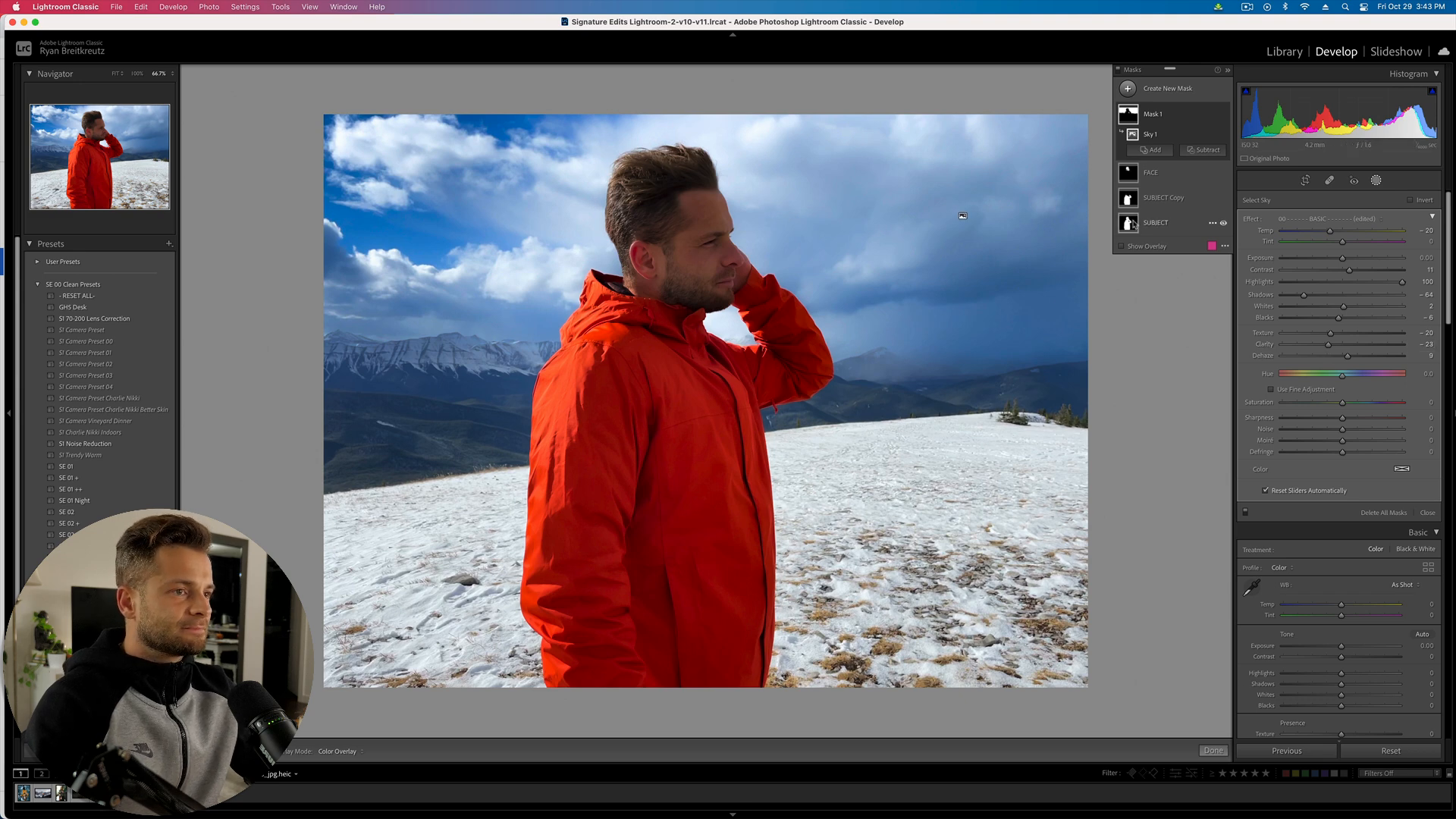
pyautogui.press('Delete')
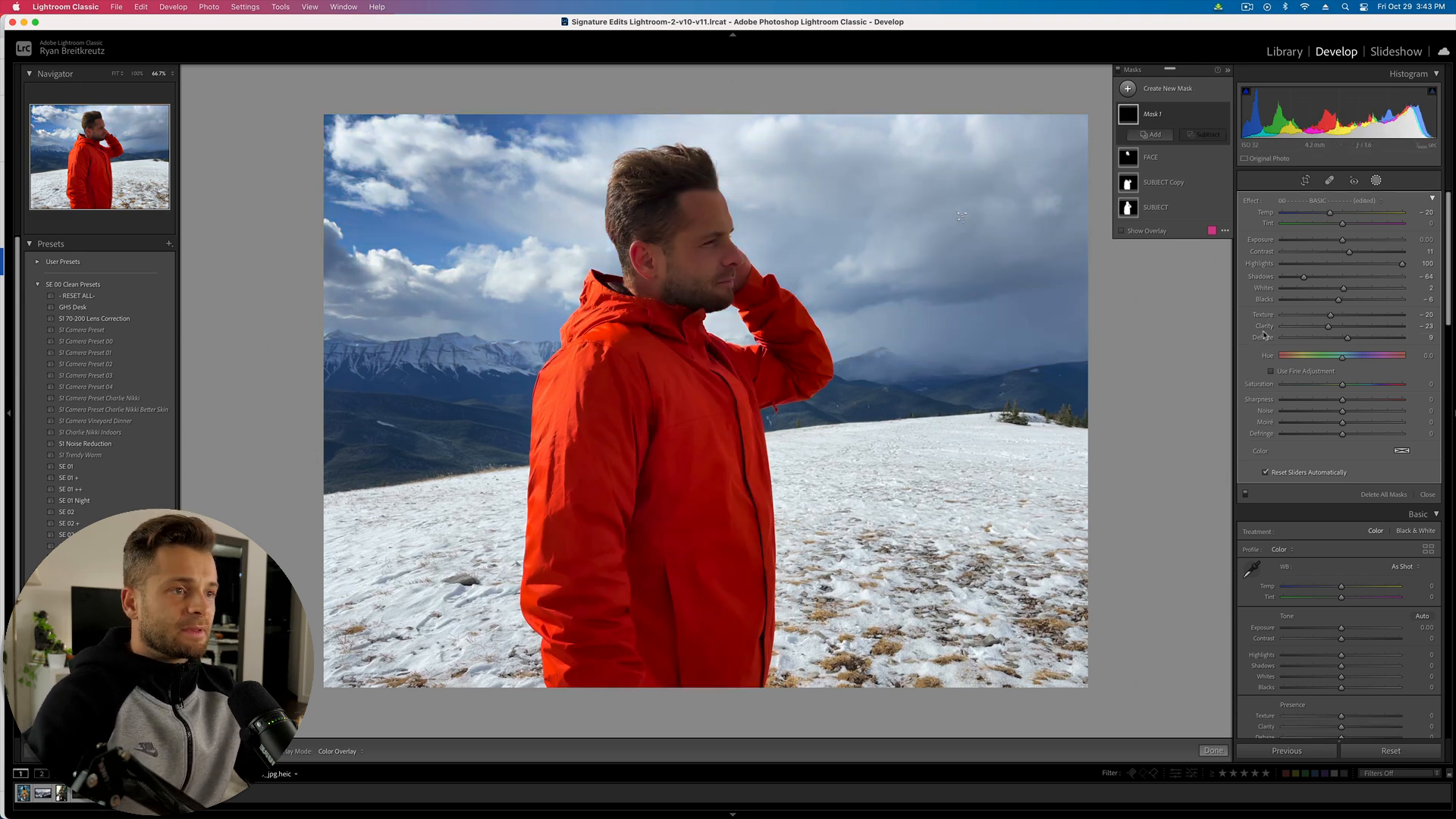
pyautogui.press('super+z')
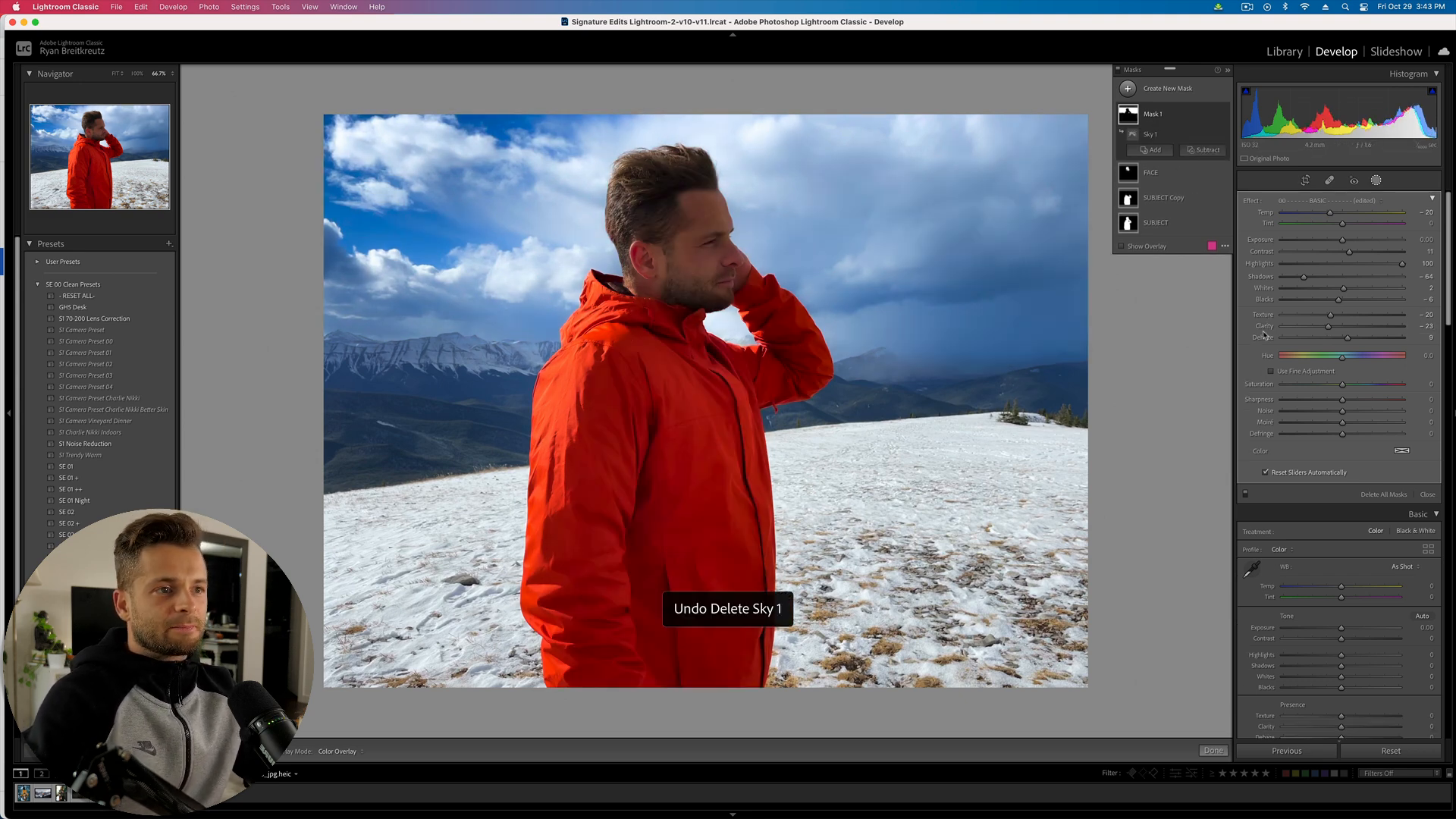
# - Rename the sky mask 'Mask 1' to SKY
pyautogui.click(1390, 751)
pyautogui.press('super+z')
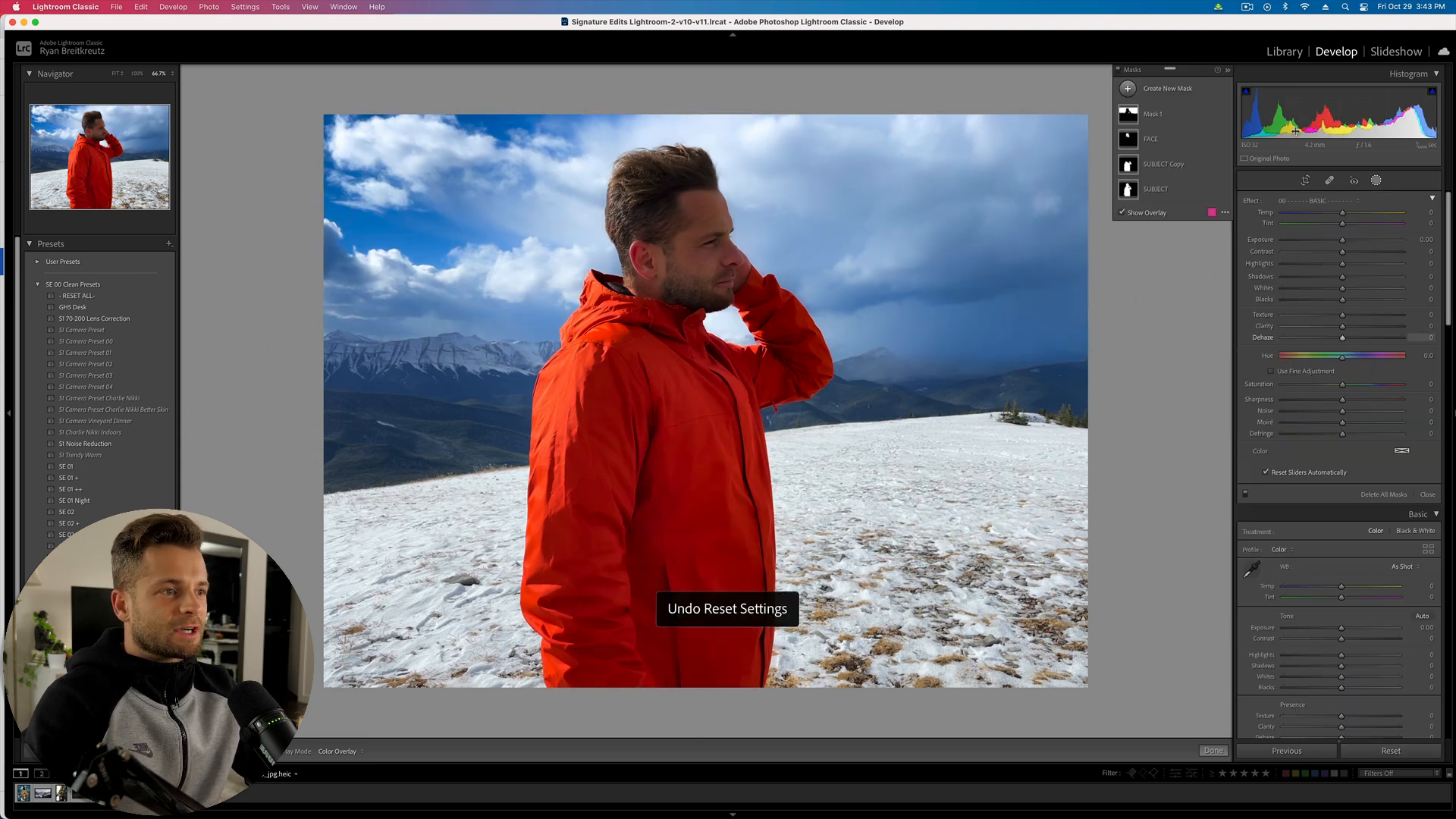
pyautogui.click(1157, 142)
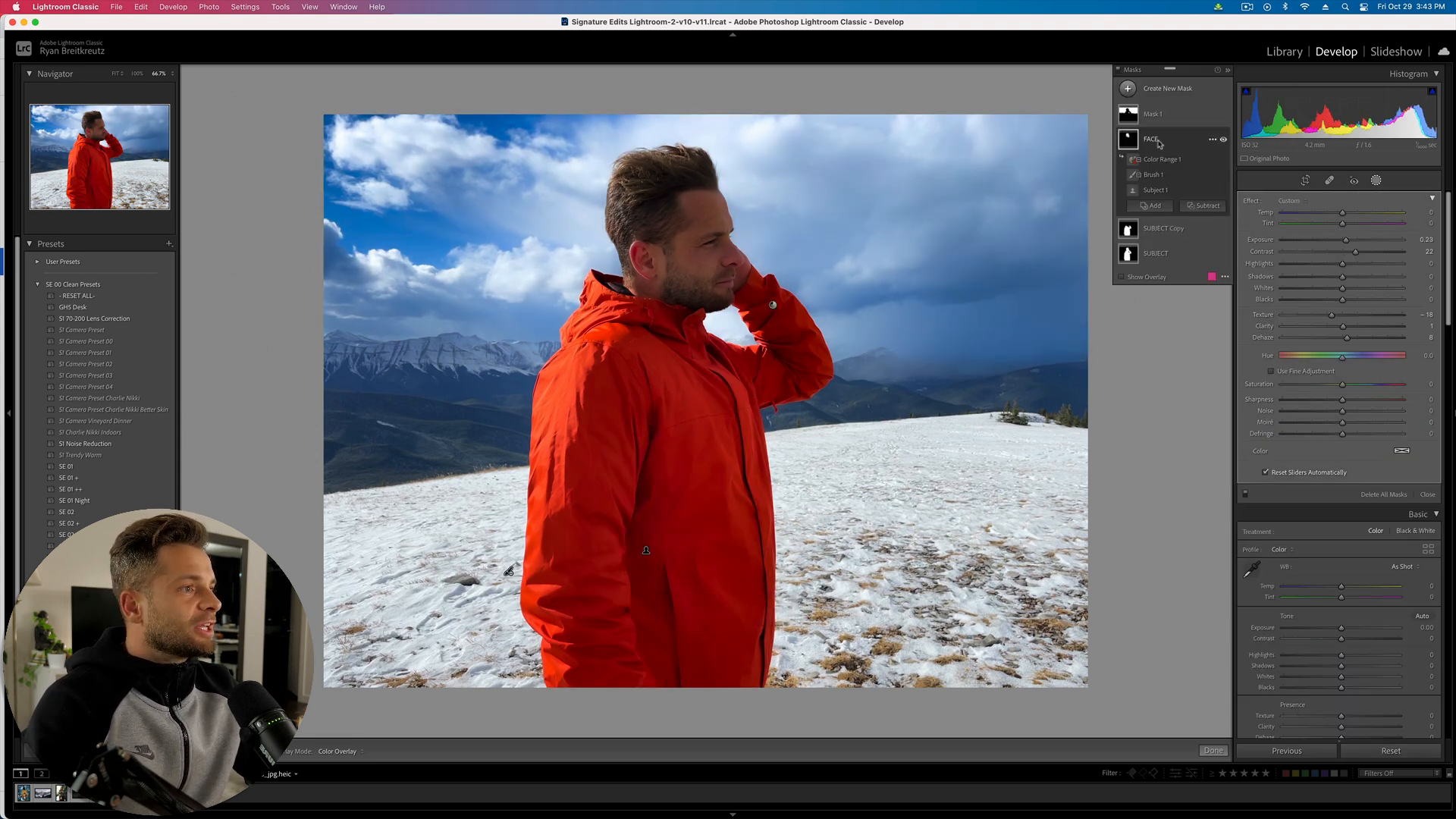
pyautogui.doubleClick(1160, 115)
pyautogui.write('SKY')
pyautogui.press('Return')
# - Raise the FACE mask's Exposure to 0.24 and brighten its Whites
pyautogui.click(1158, 178)
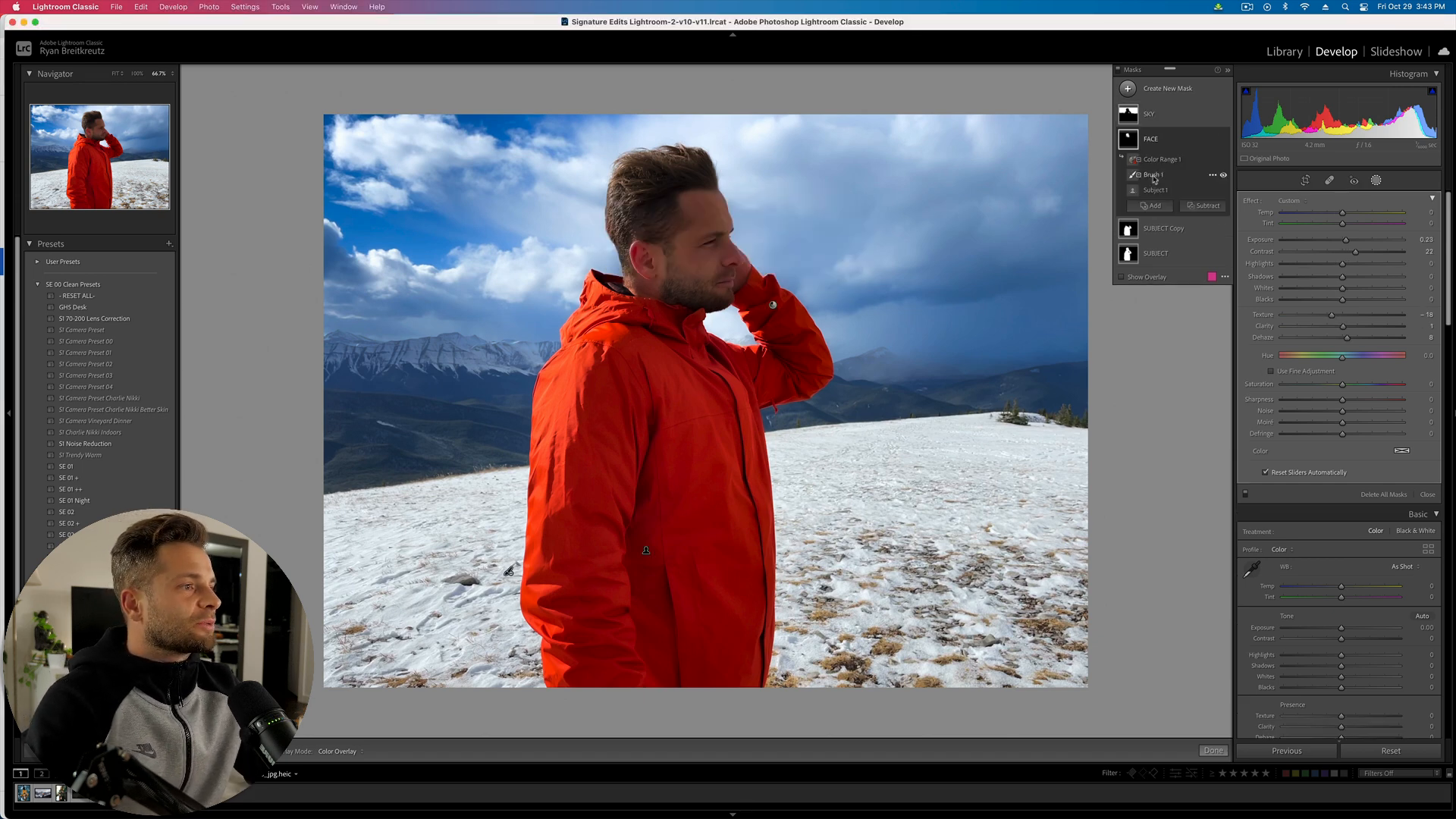
pyautogui.moveTo(1346, 241); pyautogui.dragTo(1350, 241)
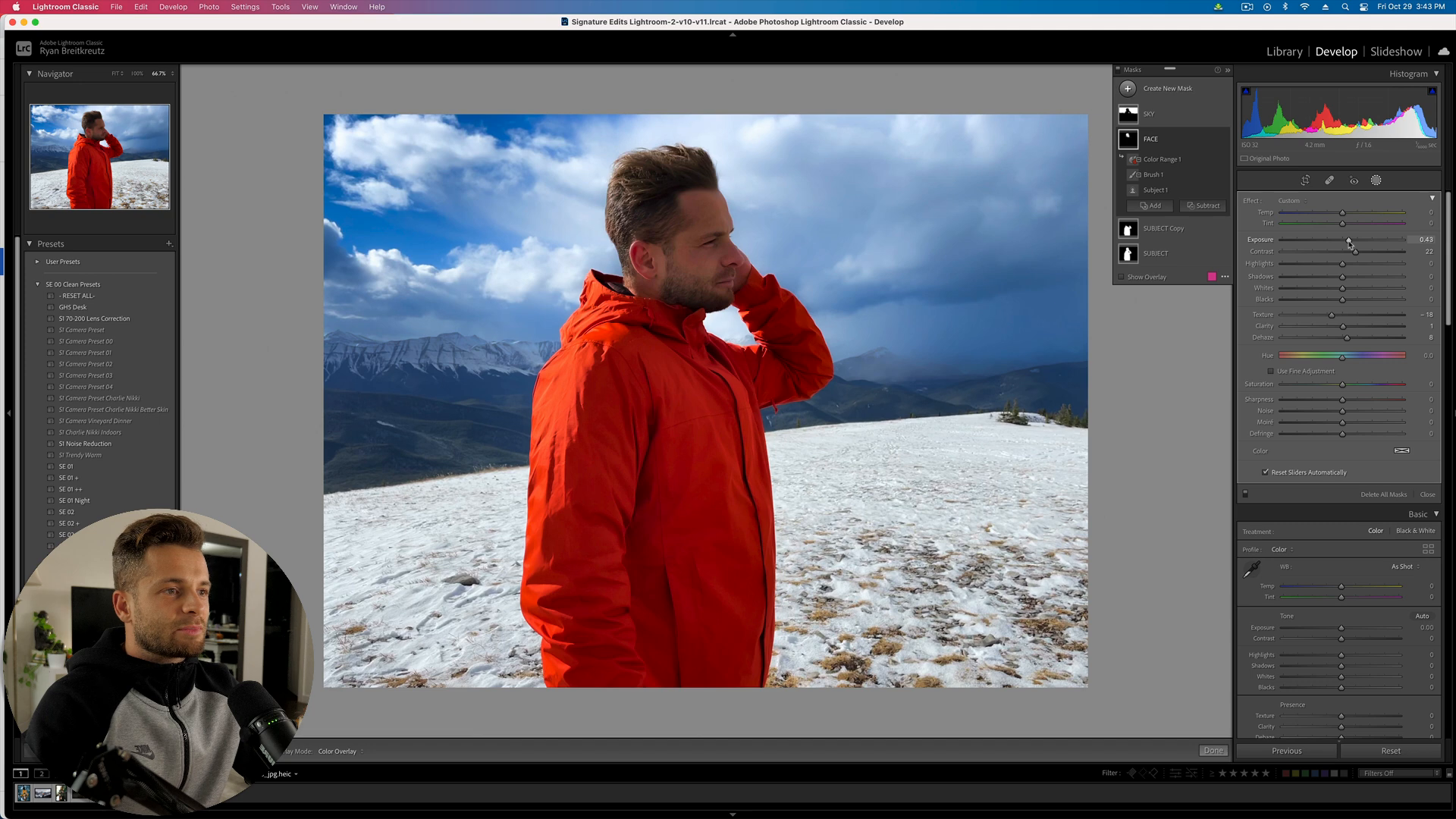
pyautogui.moveTo(1342, 288)
pyautogui.mouseDown()
pyautogui.moveTo(1356, 289)
pyautogui.moveTo(1346, 242)
pyautogui.moveTo(1376, 289)
pyautogui.moveTo(1397, 289)
pyautogui.moveTo(1370, 289)
pyautogui.mouseUp()
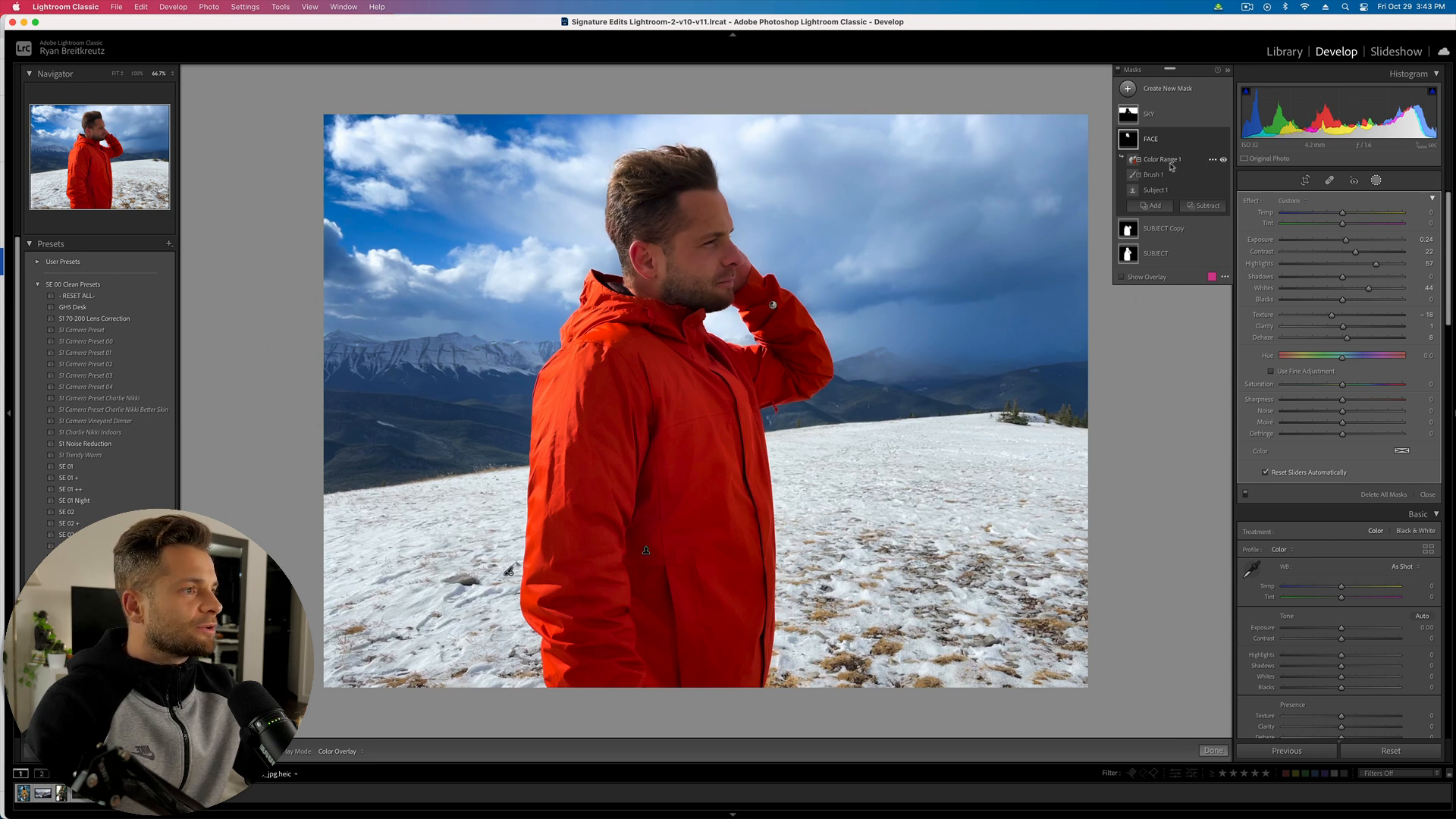
# - Set SUBJECT Copy Saturation to -100 and add a Color Range sampled at the jacket collar
pyautogui.click(1164, 230)
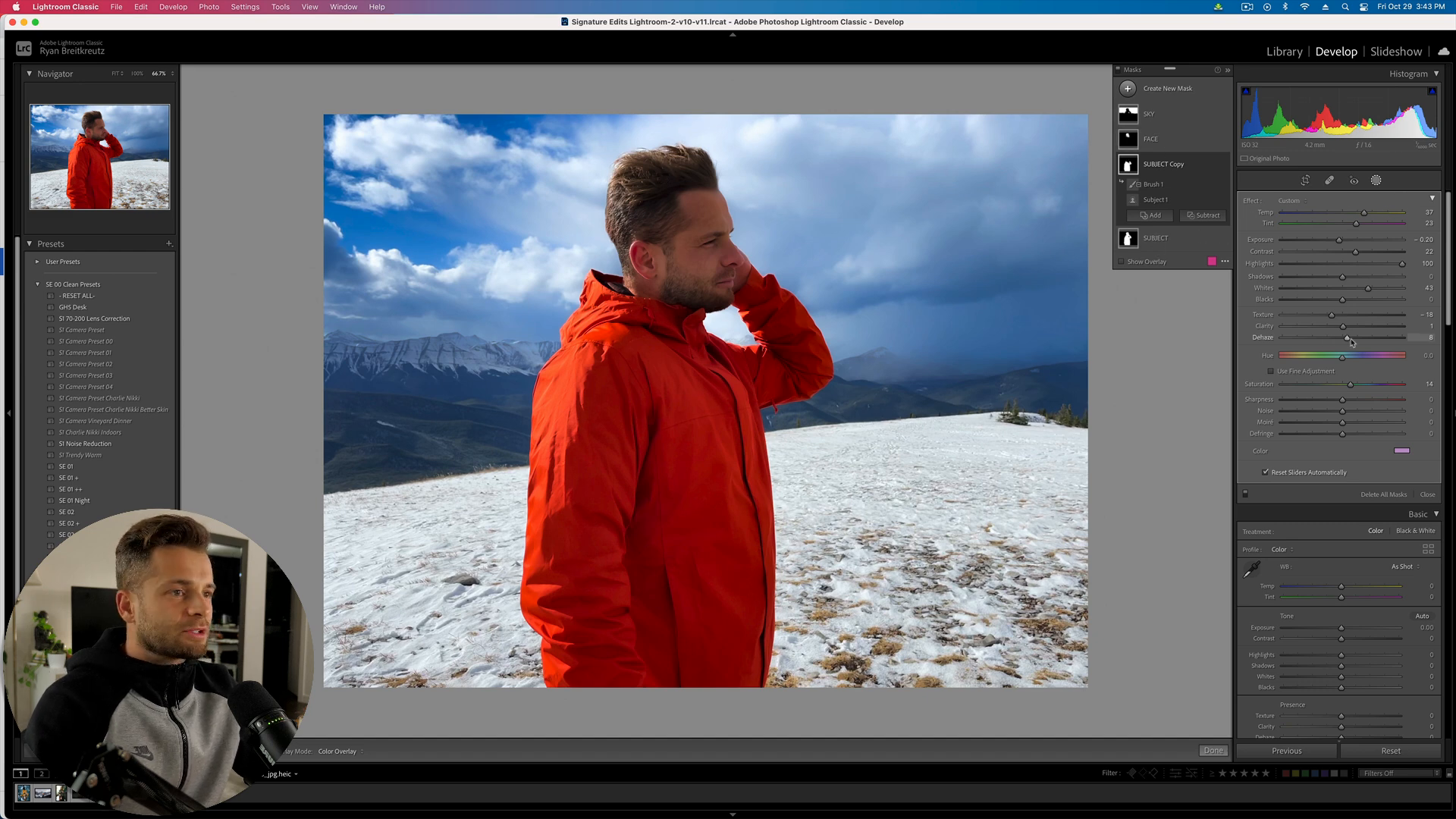
pyautogui.moveTo(1350, 385); pyautogui.dragTo(1230, 388)
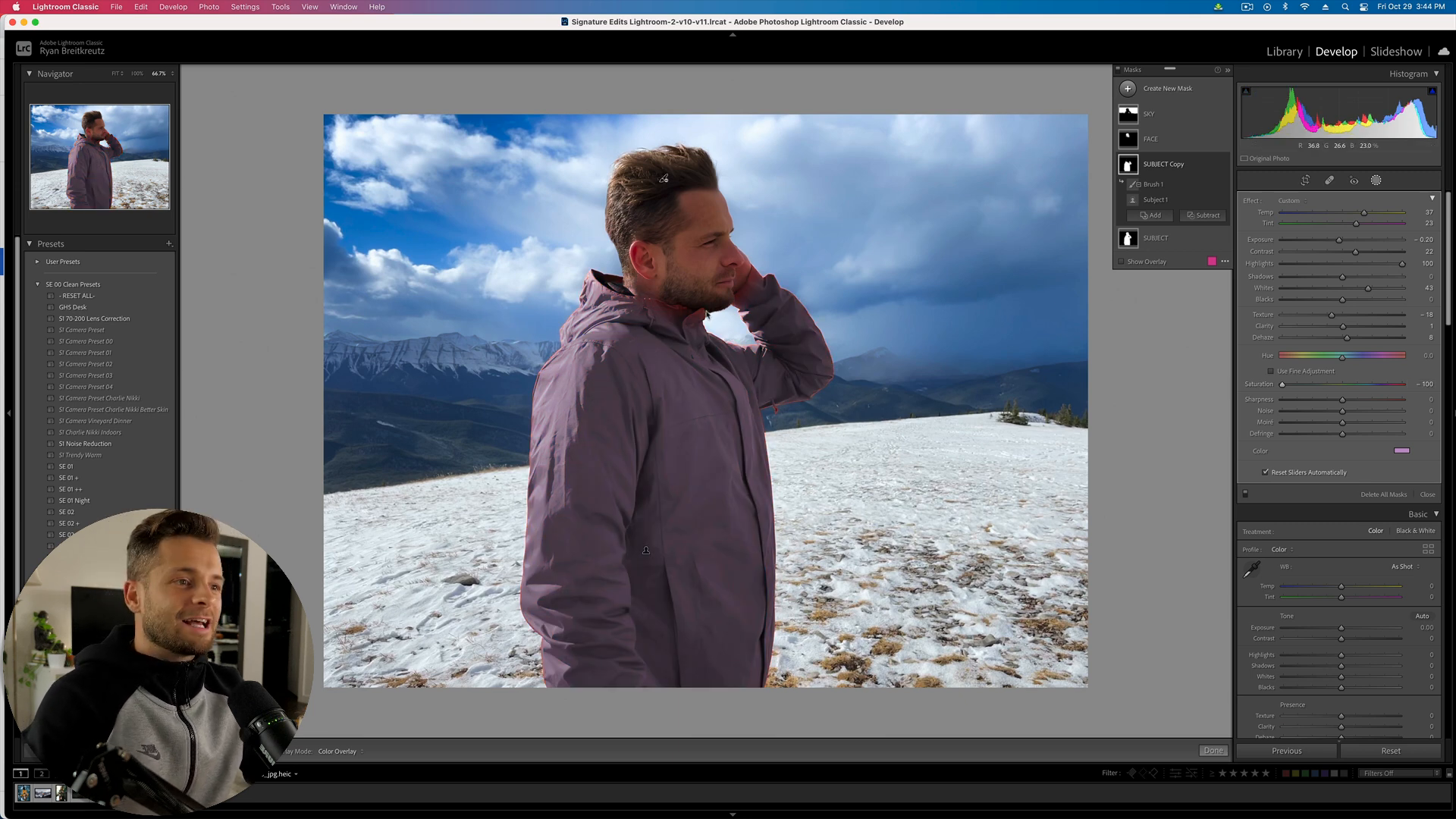
pyautogui.click(1156, 217)
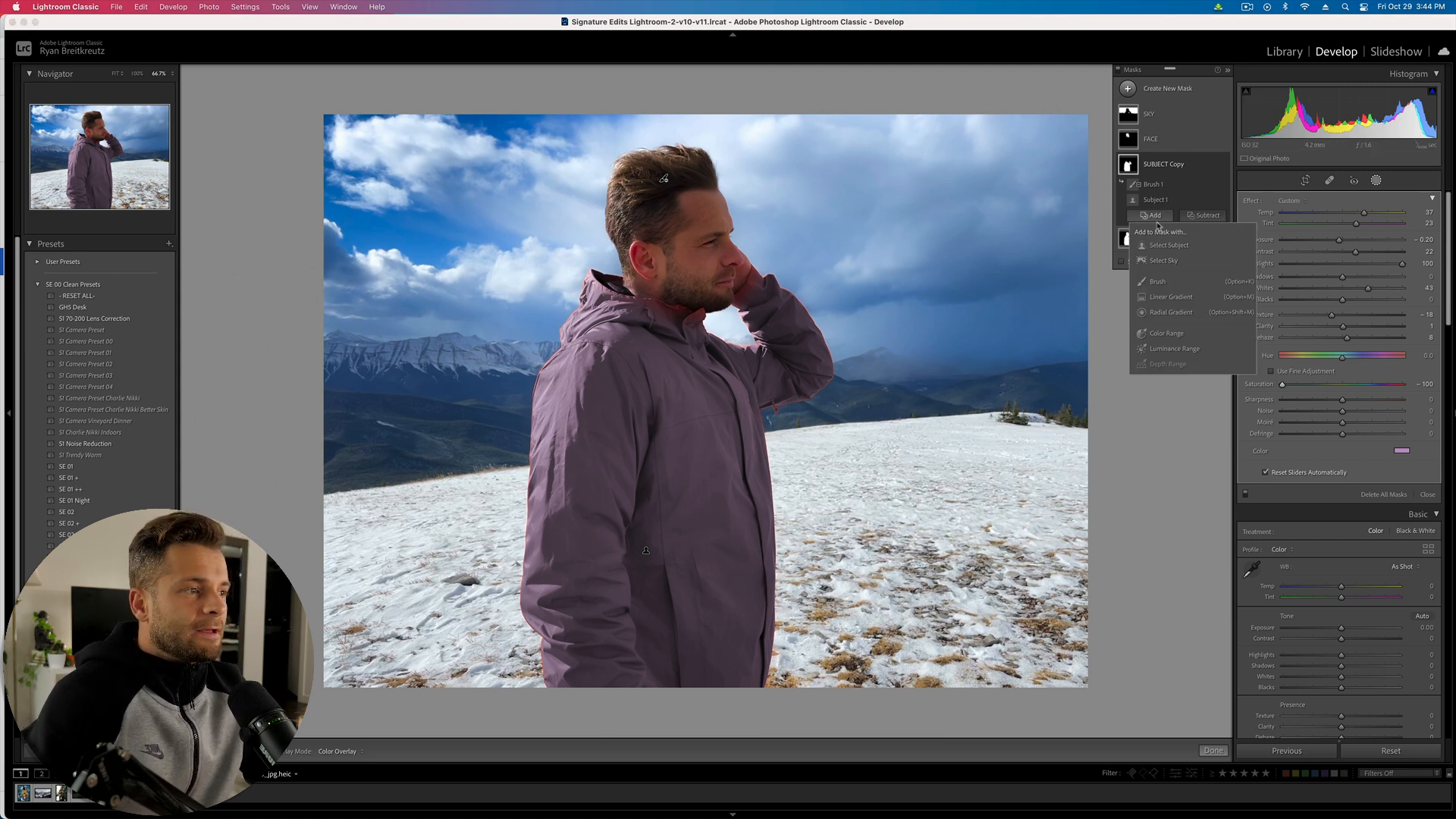
pyautogui.click(1168, 333)
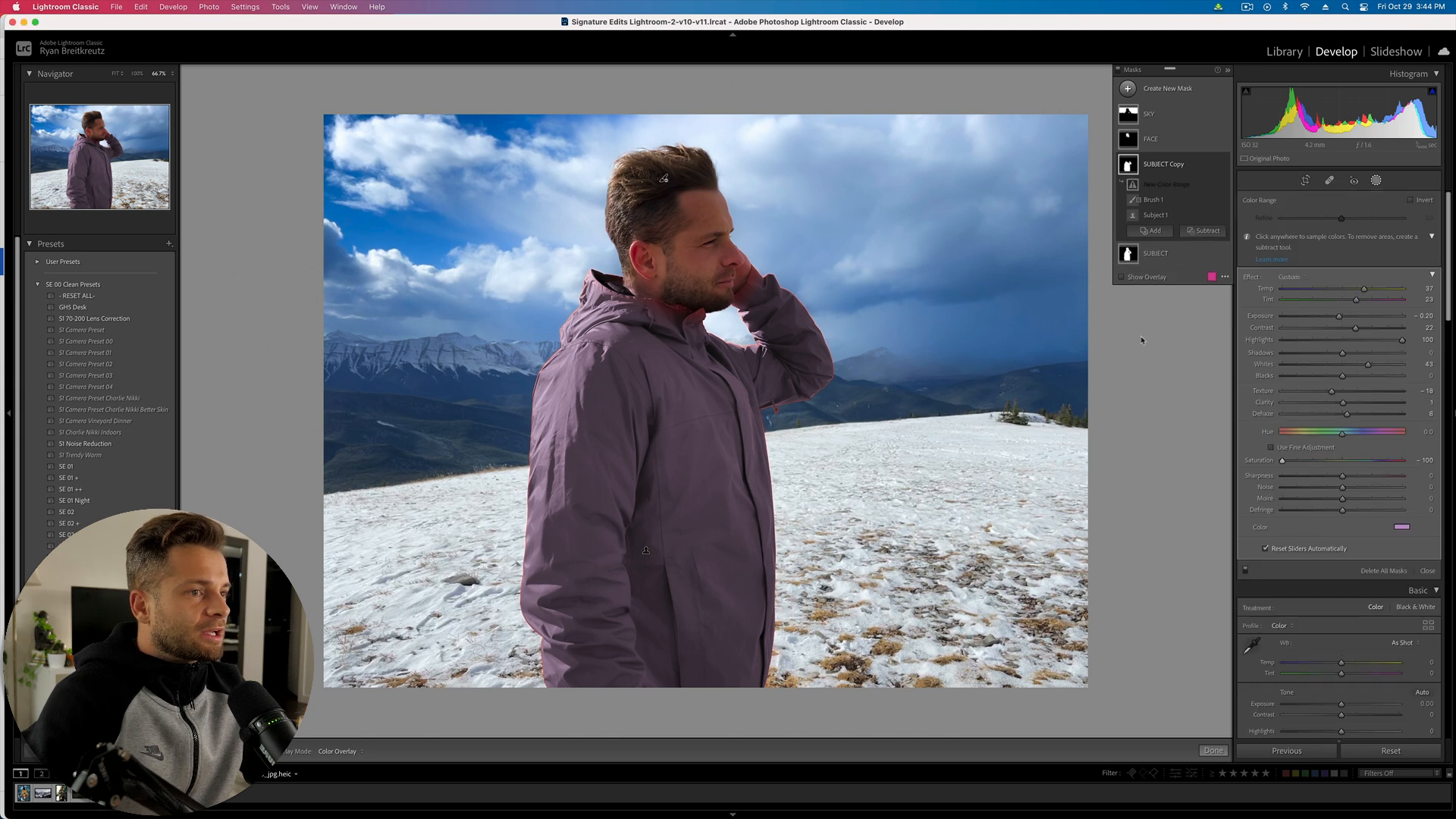
pyautogui.click(683, 313)
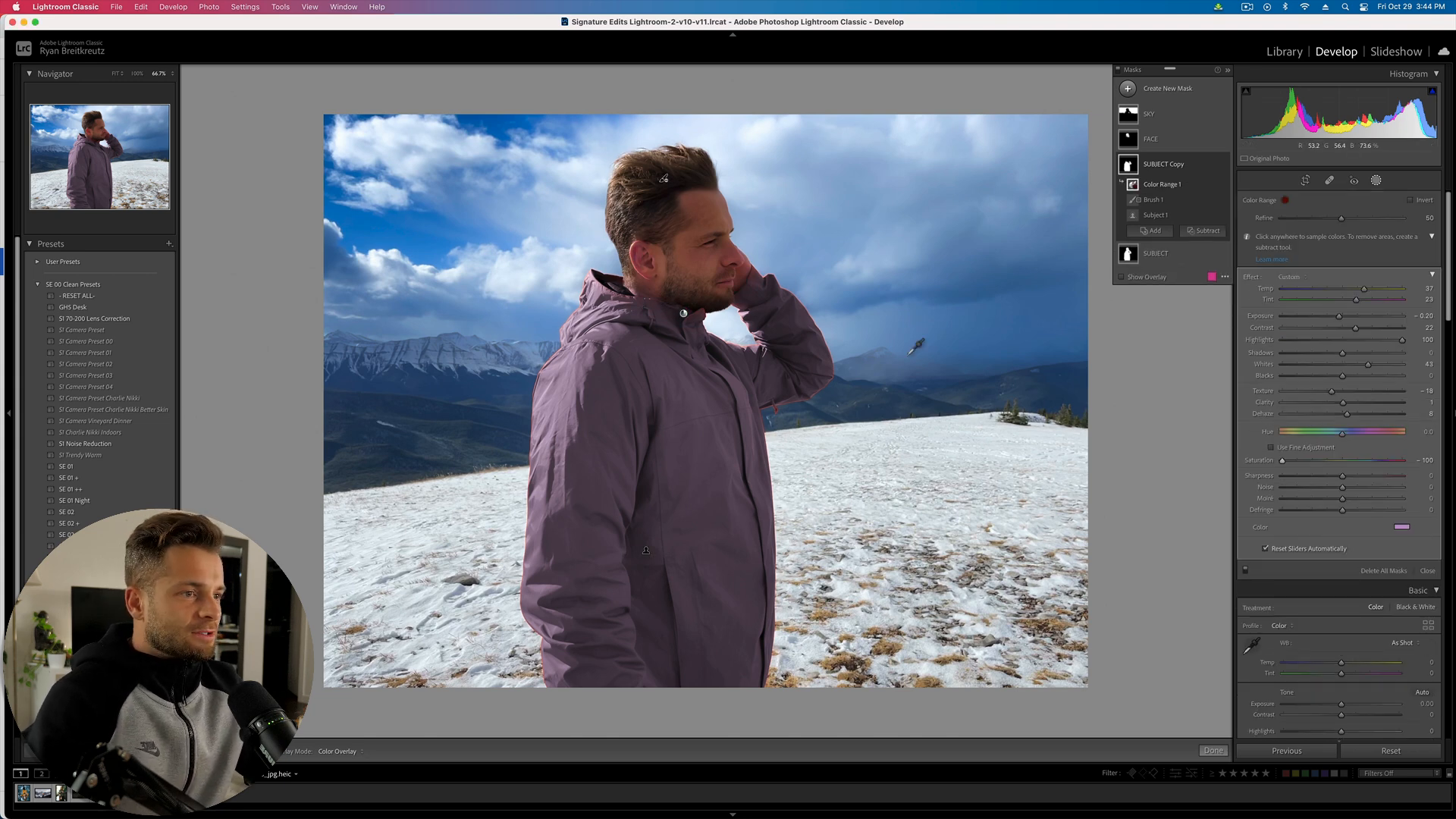
# - Resample the colour range at the jacket's hood edge, discarding the sleeve sample
pyautogui.press('super+equal')
pyautogui.press('super+equal')
pyautogui.press('super+equal')
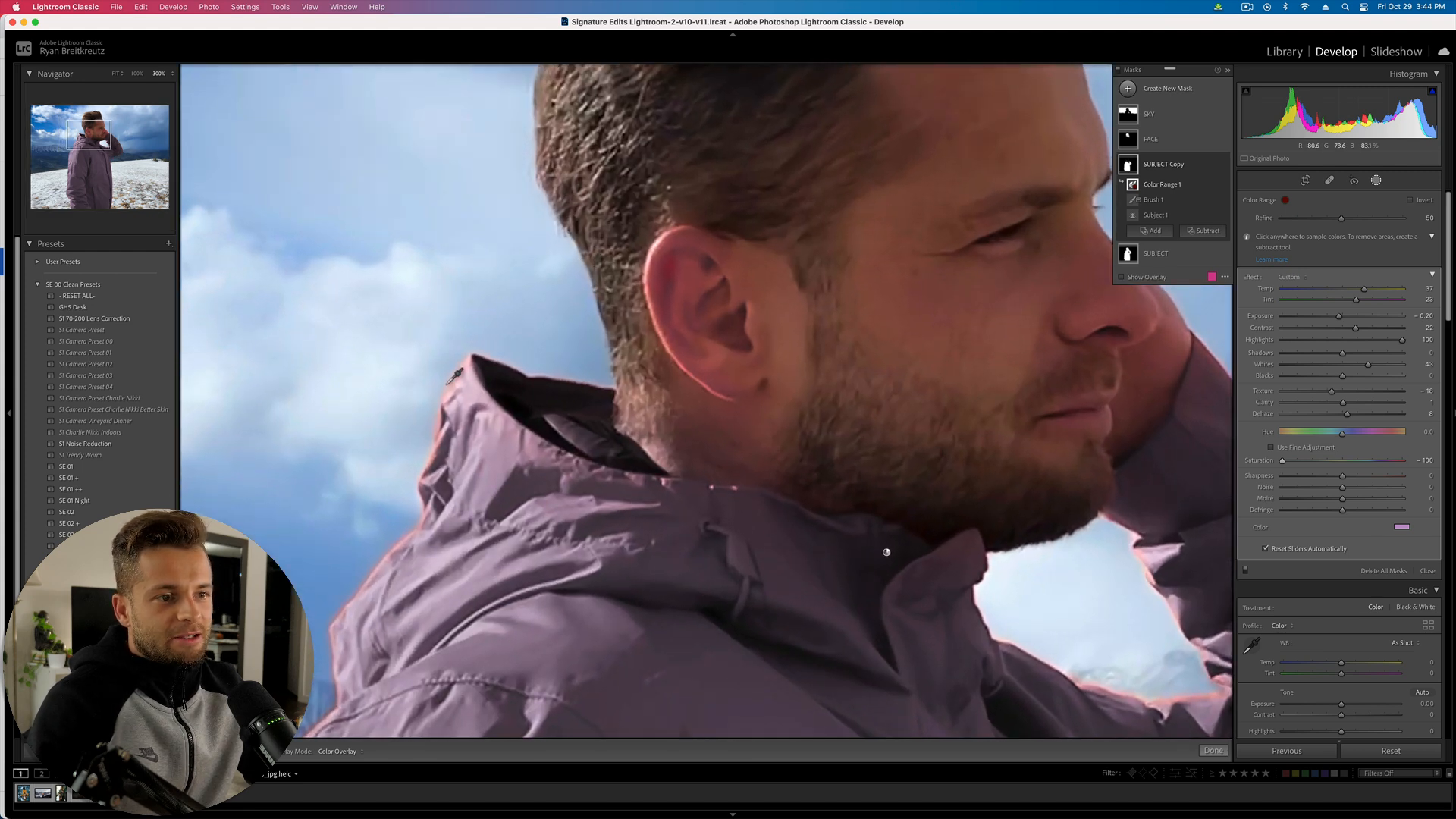
pyautogui.click(448, 390)
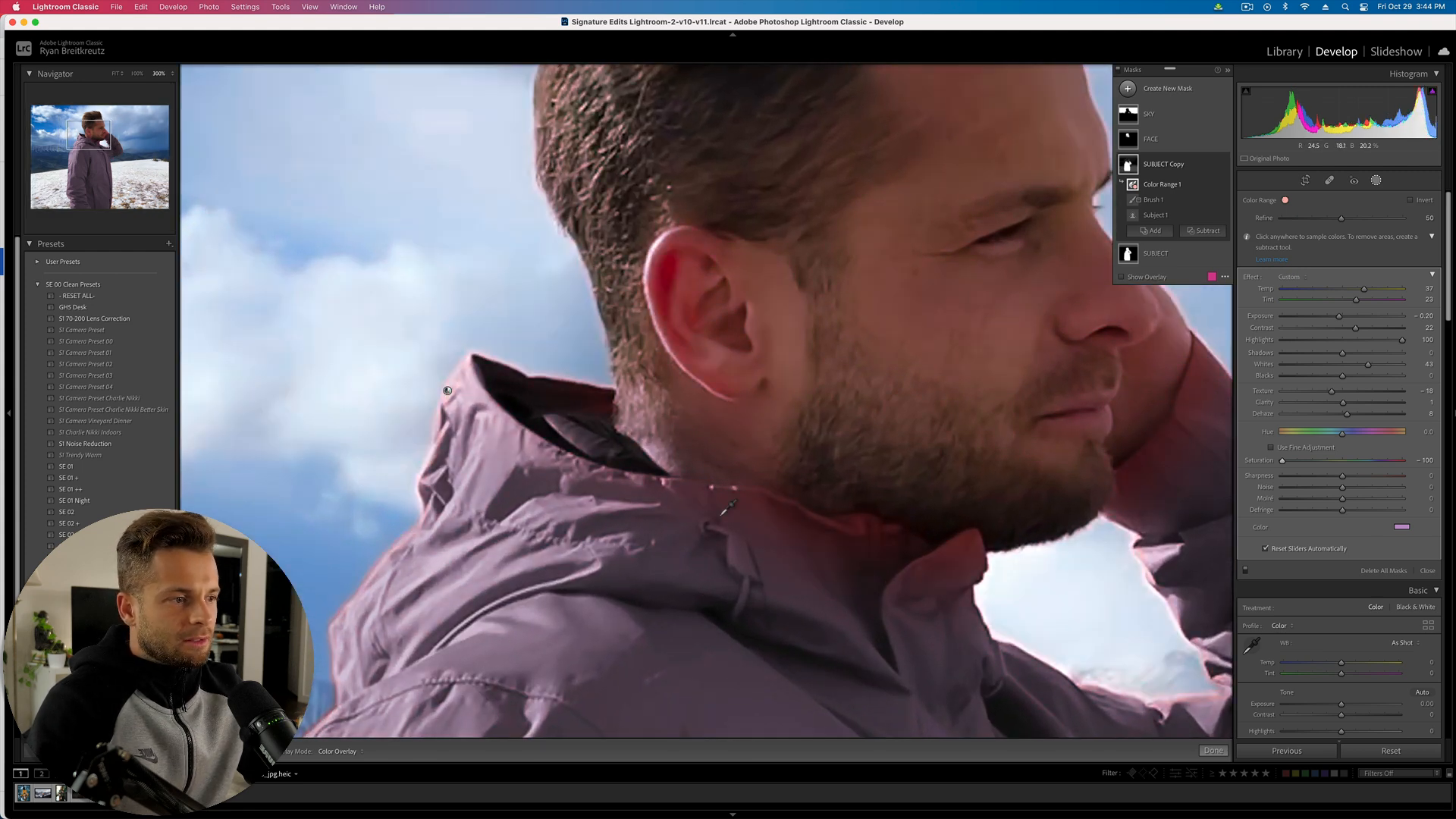
pyautogui.press('super+z')
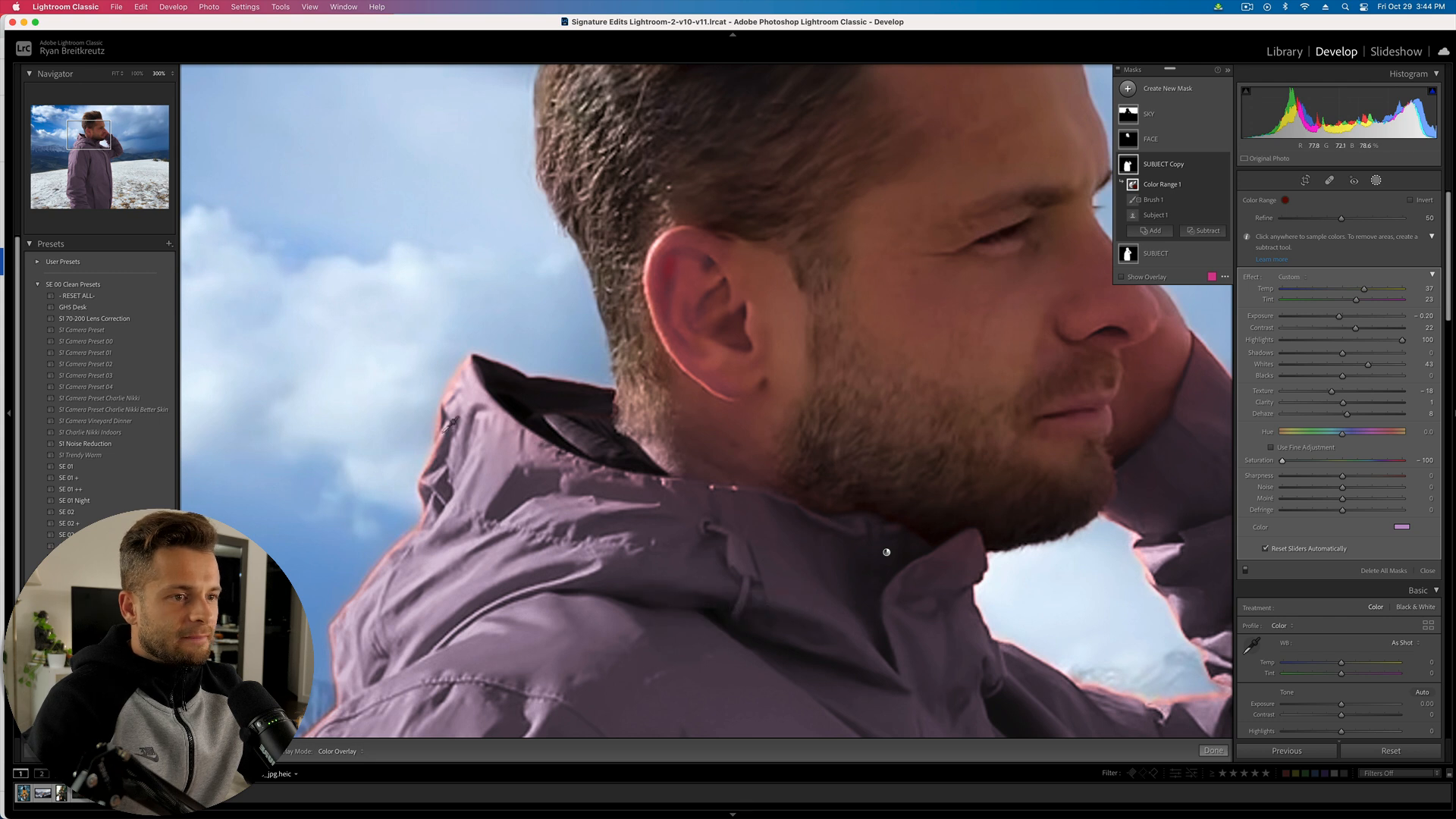
pyautogui.click(458, 377)
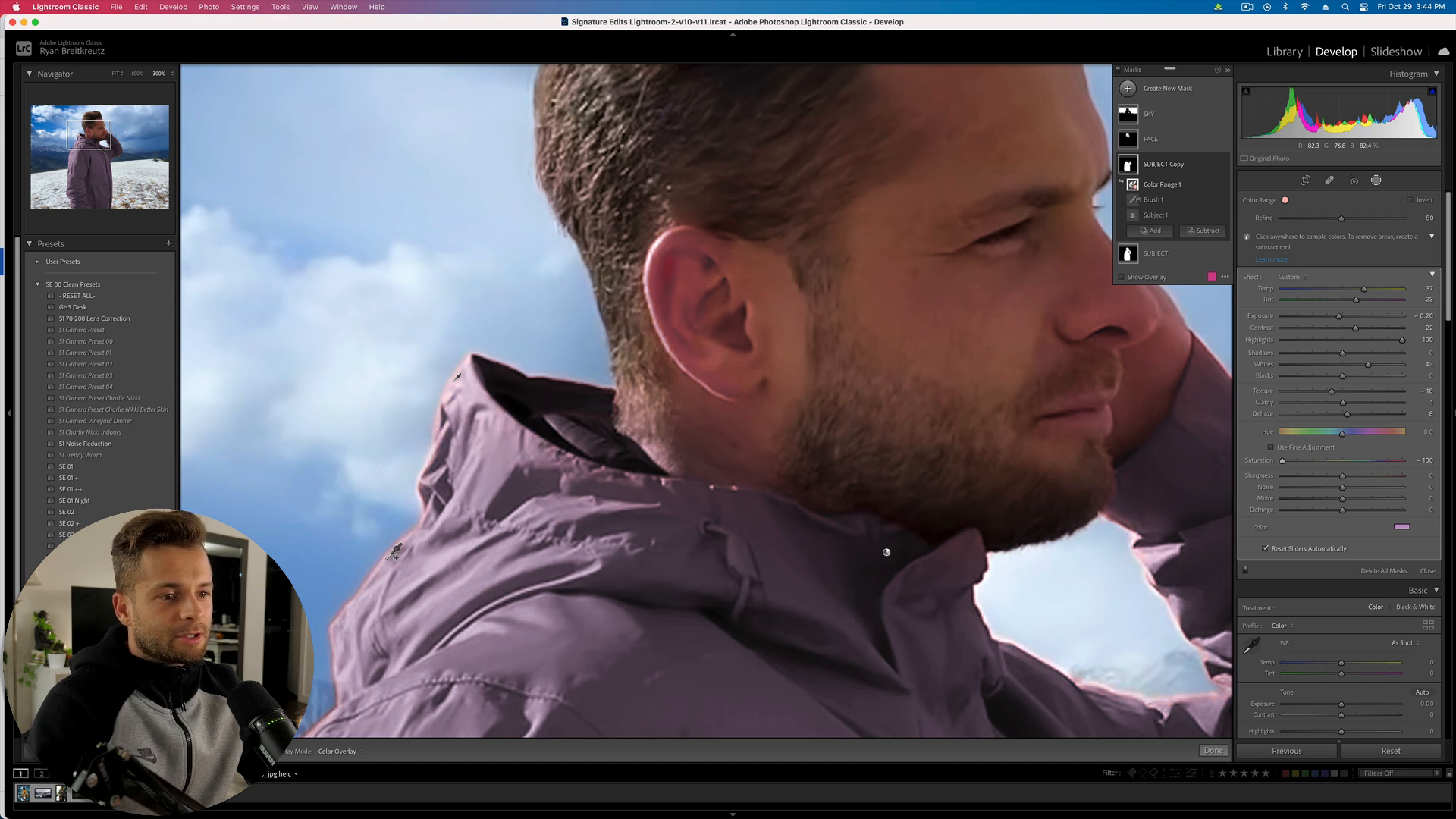
pyautogui.press('super+minus')
pyautogui.press('super+minus')
pyautogui.press('super+equal')
pyautogui.press('super+equal')
pyautogui.press('super+equal')
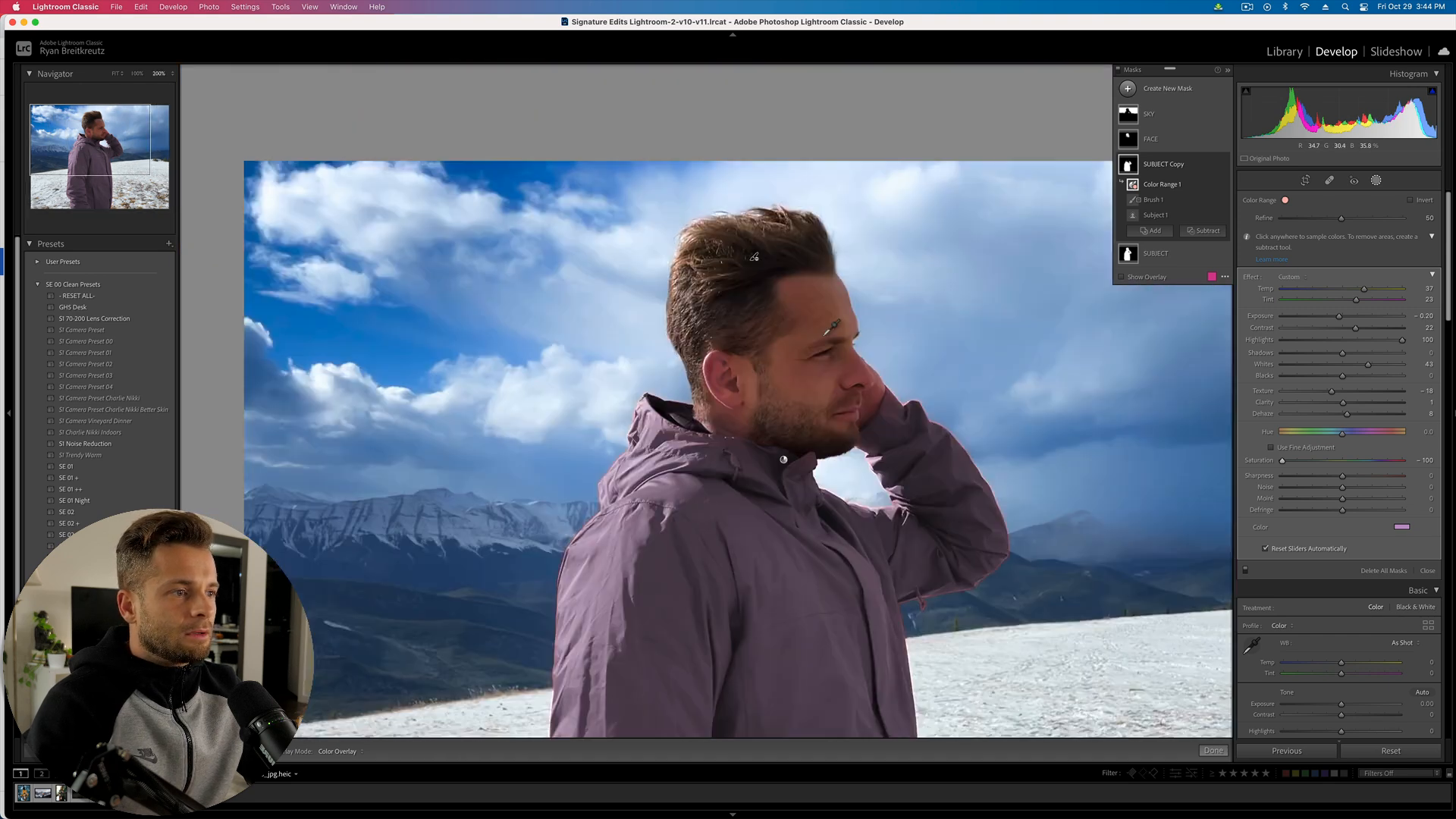
pyautogui.hscroll(10, 825, 335)
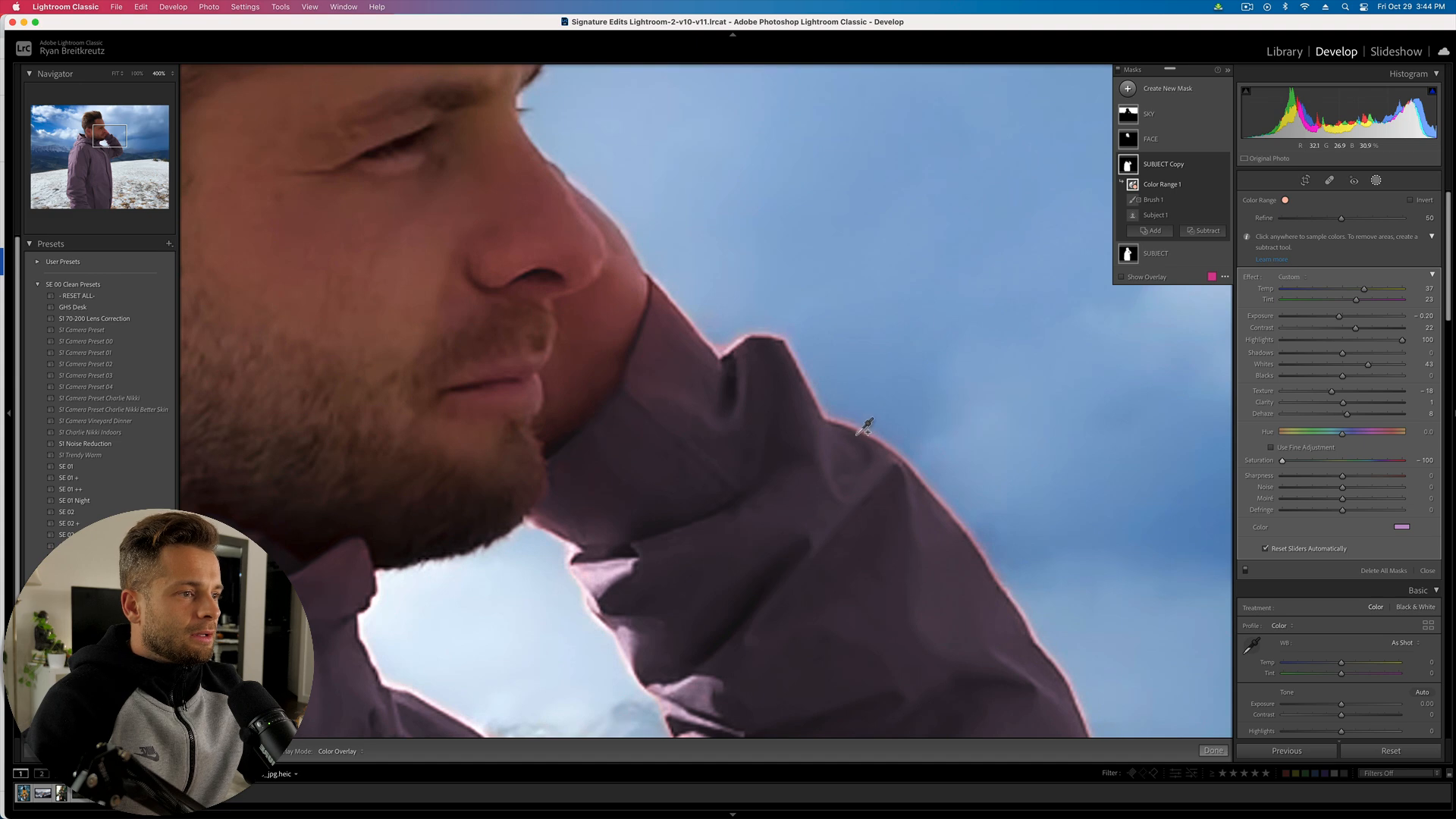
pyautogui.click(859, 432)
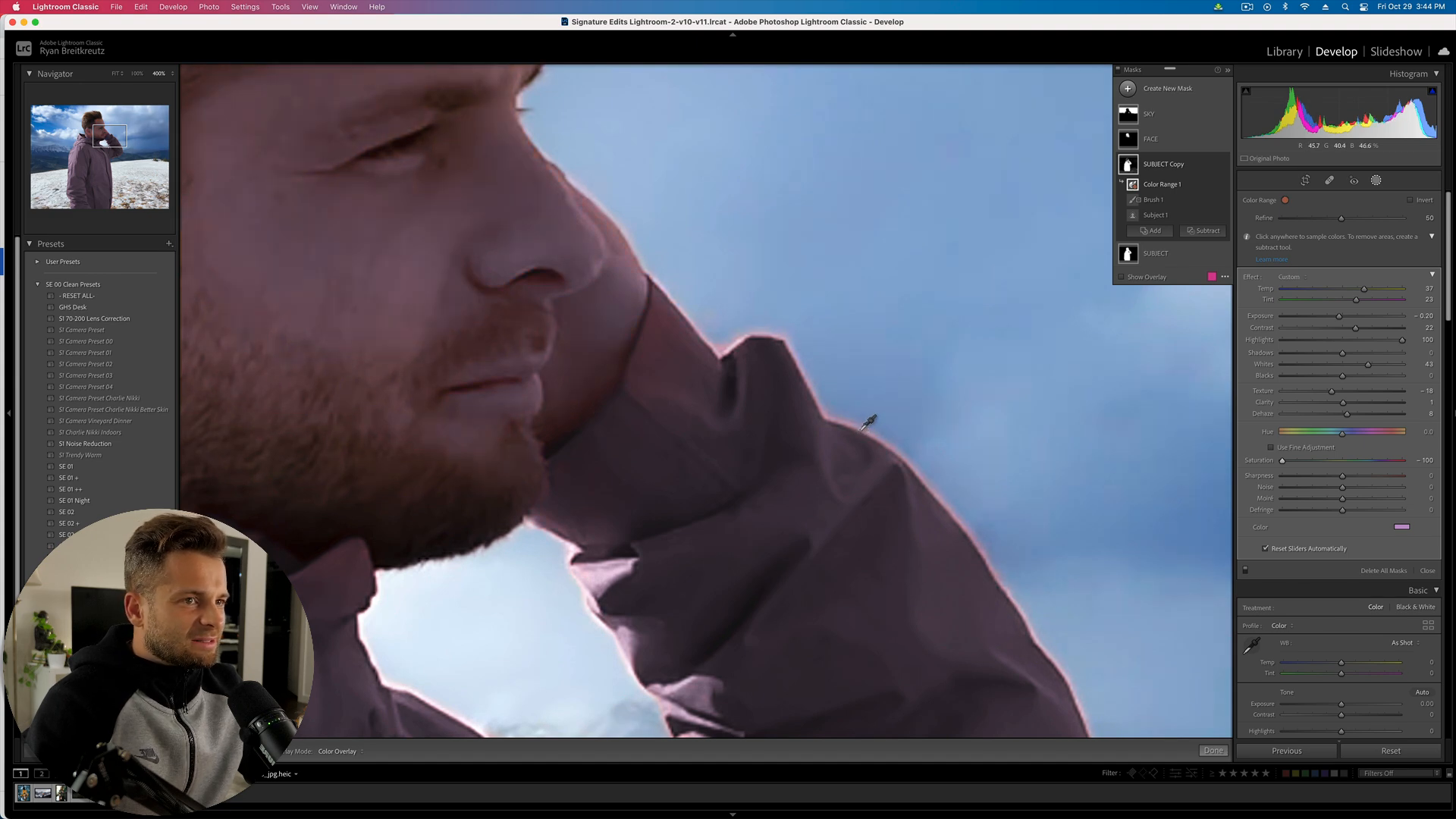
pyautogui.press('super+z')
pyautogui.press('super+minus')
pyautogui.press('super+minus')
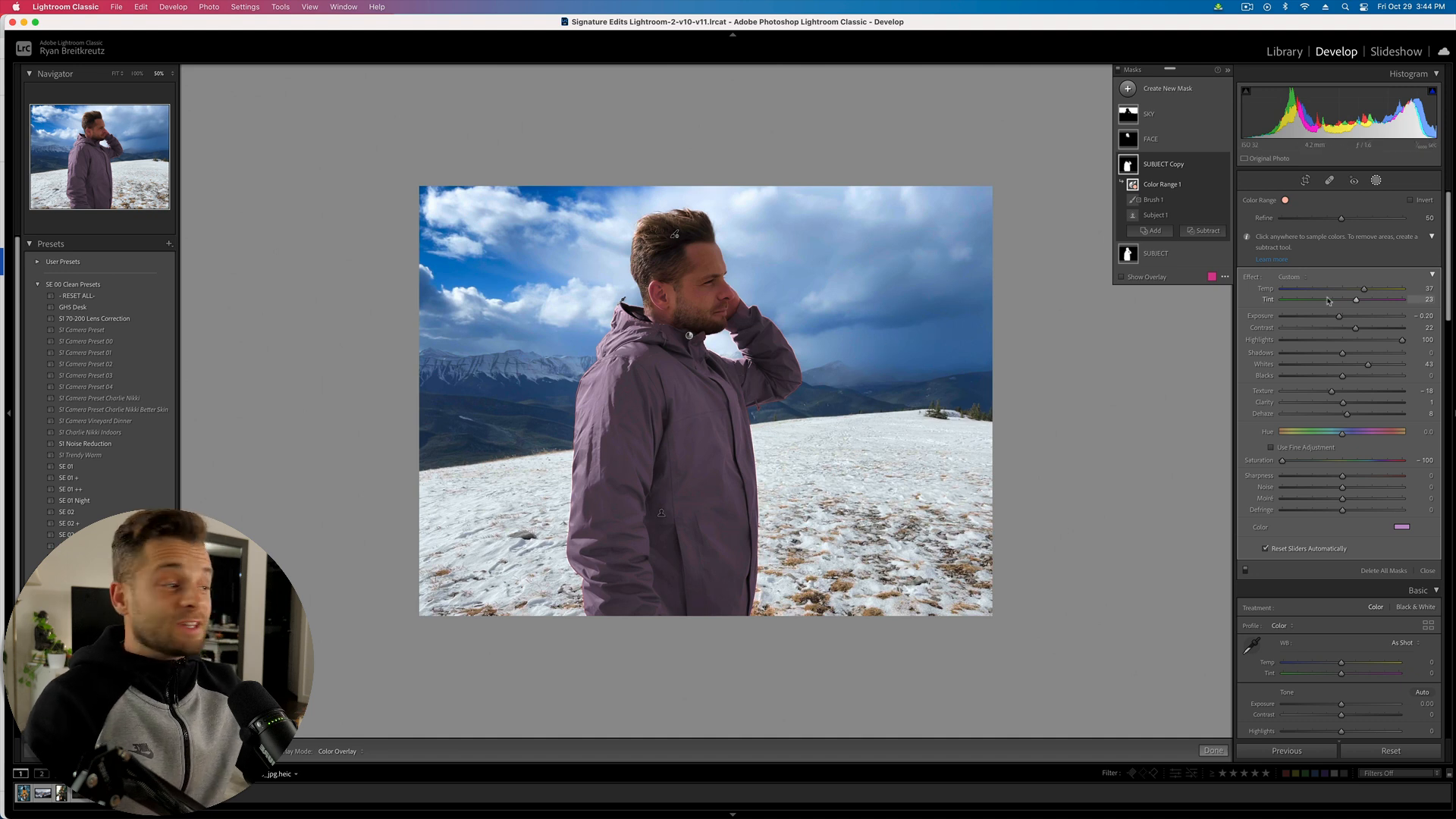
# - Cool the jacket's temperature and give it a teal colour tint
pyautogui.moveTo(1336, 293)
pyautogui.mouseDown()
pyautogui.moveTo(1313, 291)
pyautogui.moveTo(1331, 303)
pyautogui.mouseUp()
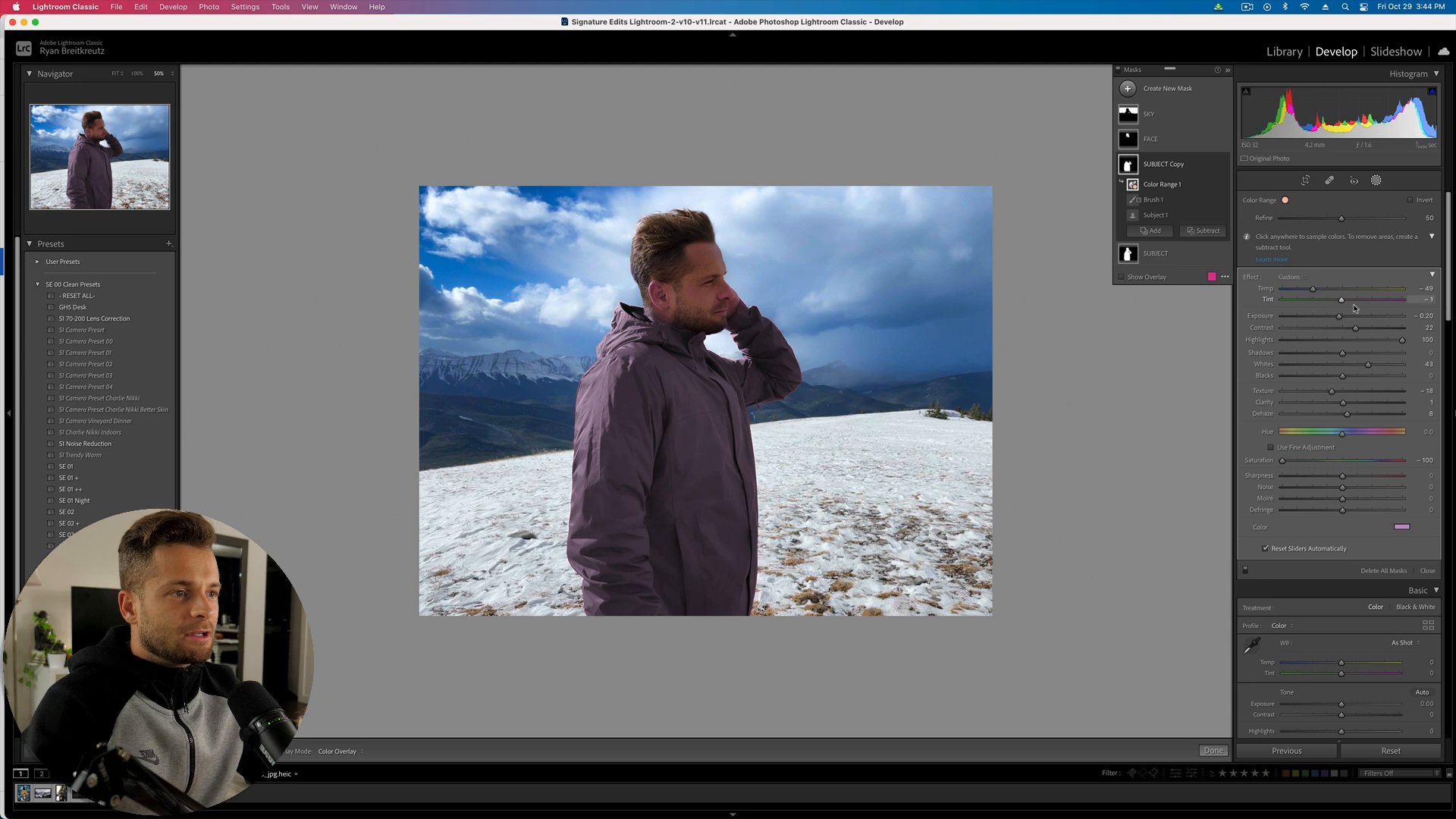
pyautogui.click(1401, 526)
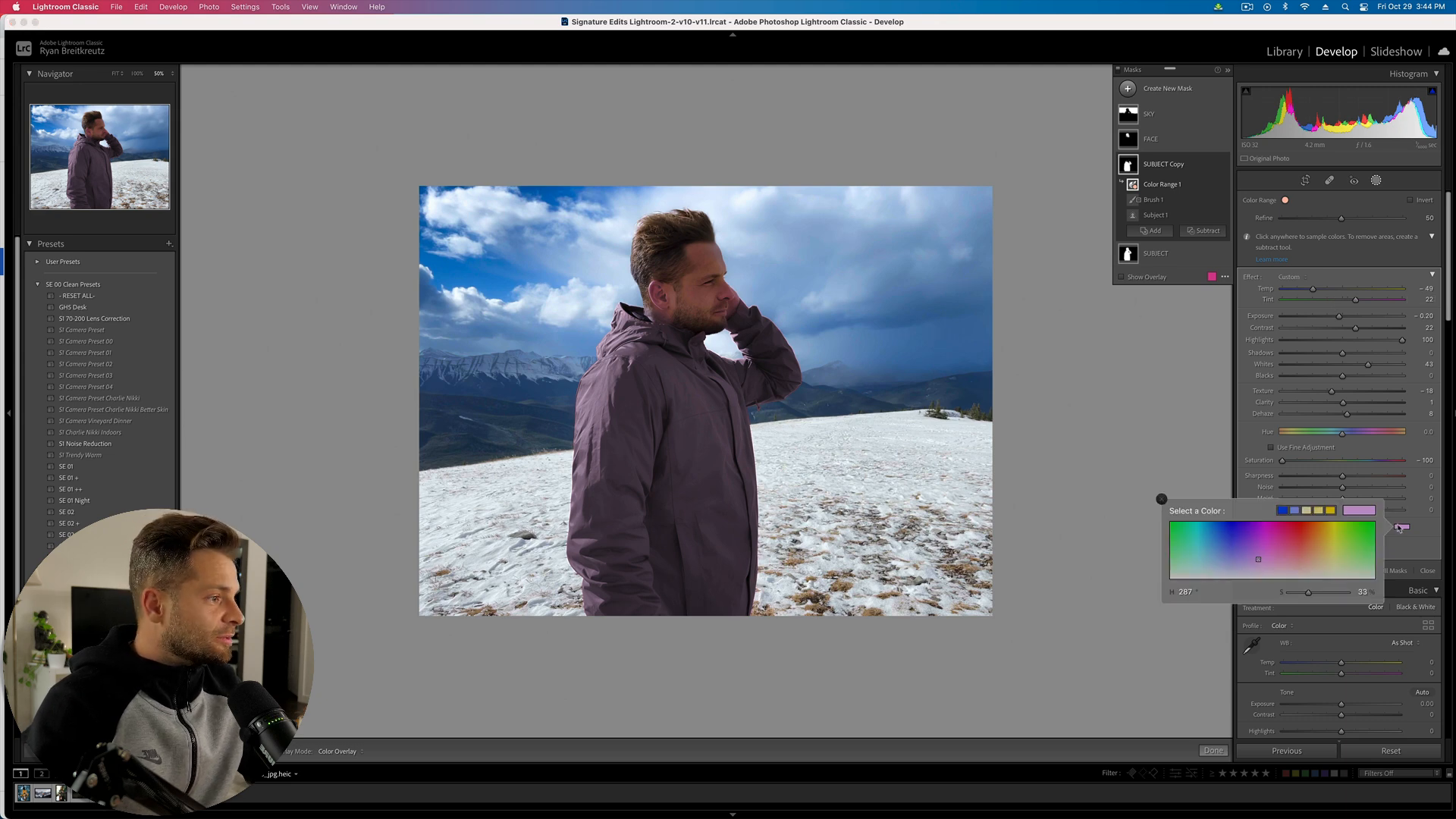
pyautogui.click(1203, 541)
pyautogui.moveTo(1203, 542)
pyautogui.mouseDown()
pyautogui.moveTo(1199, 528)
pyautogui.moveTo(1199, 546)
pyautogui.mouseUp()
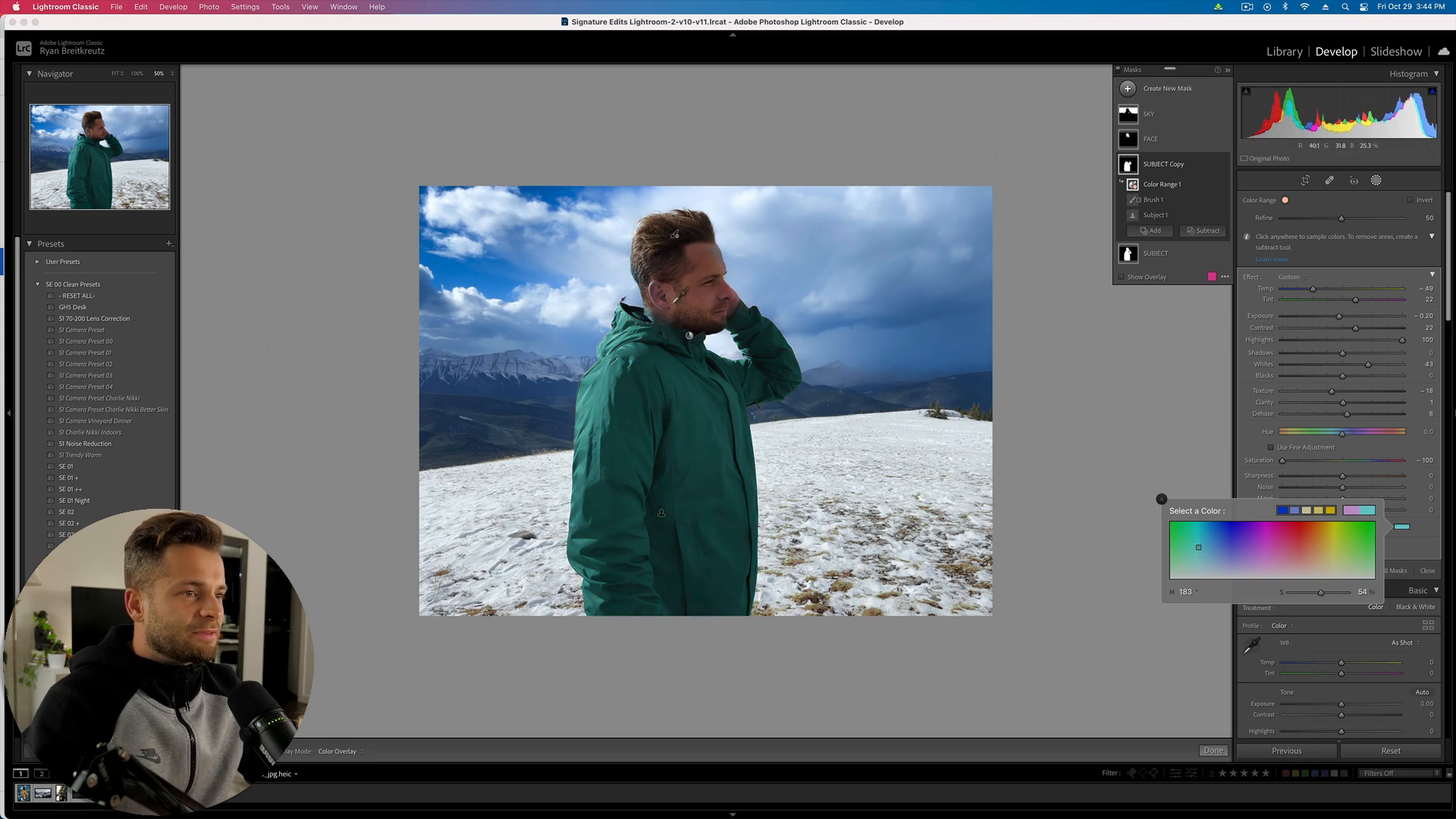
# - Subtract a second Color Range at the hair edge, undoing the ear sample
pyautogui.press('z')
pyautogui.press('super+equal')
pyautogui.moveTo(249, 221); pyautogui.dragTo(715, 292)
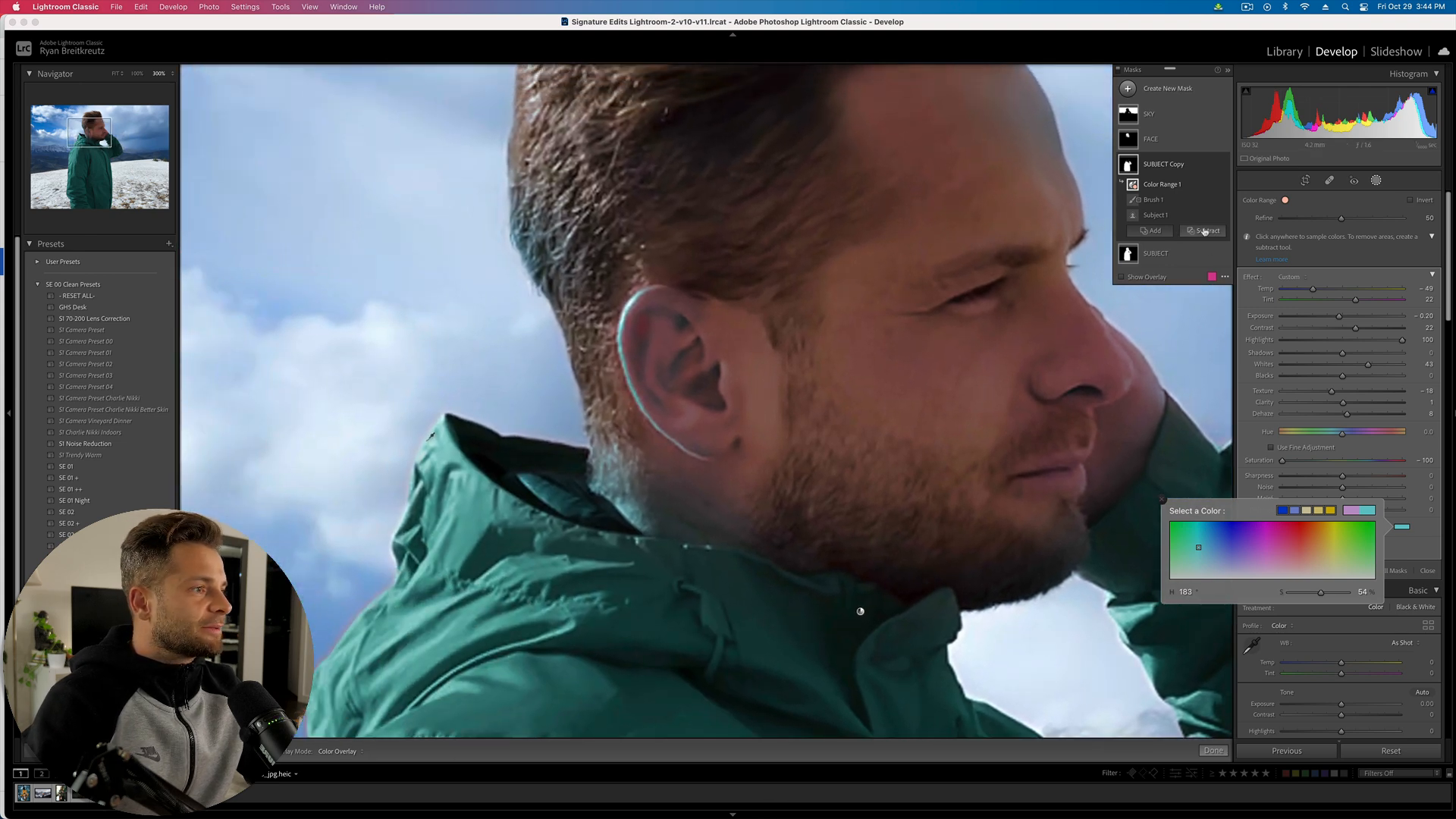
pyautogui.click(1204, 230)
pyautogui.click(1219, 349)
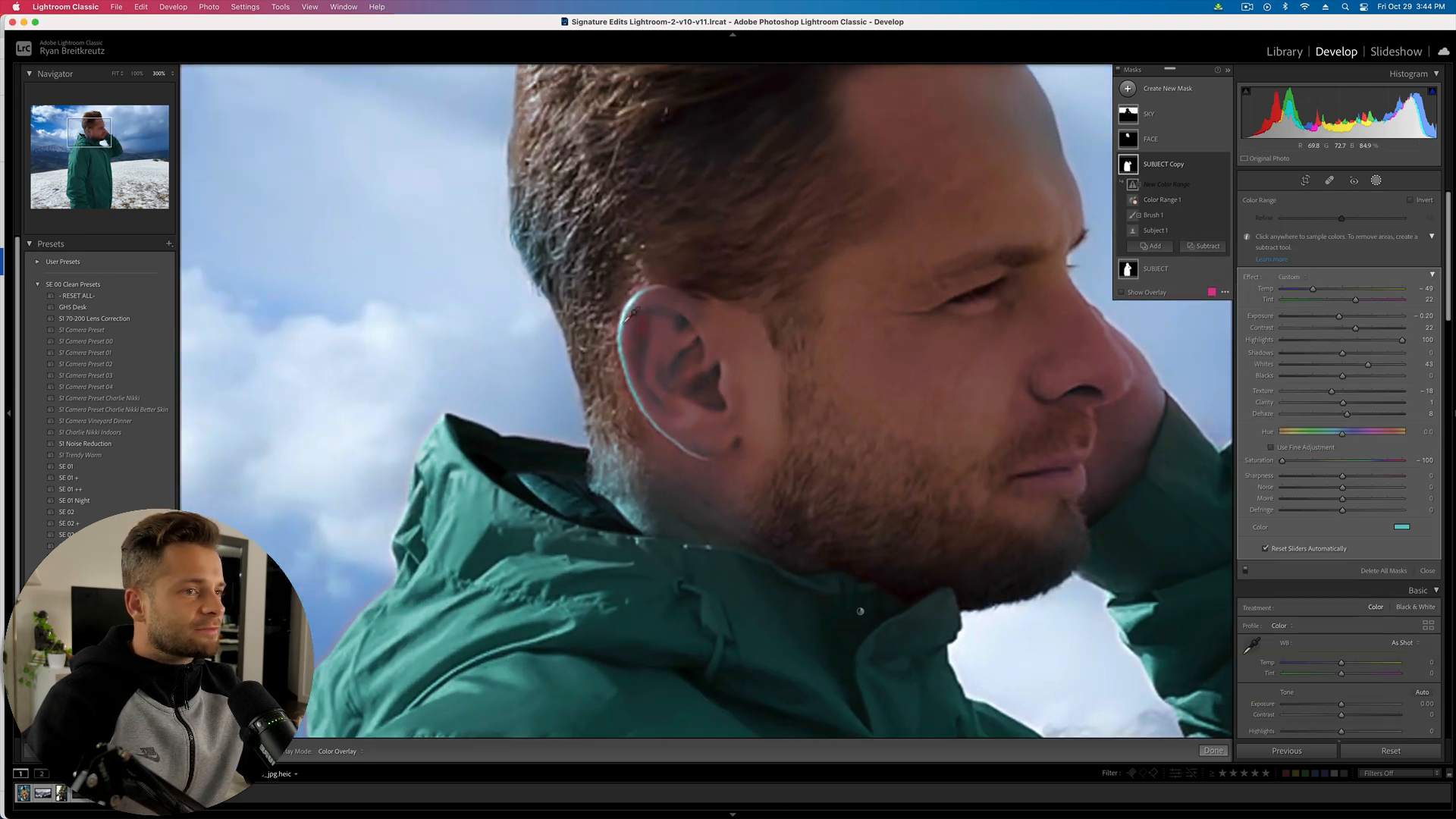
pyautogui.click(532, 265)
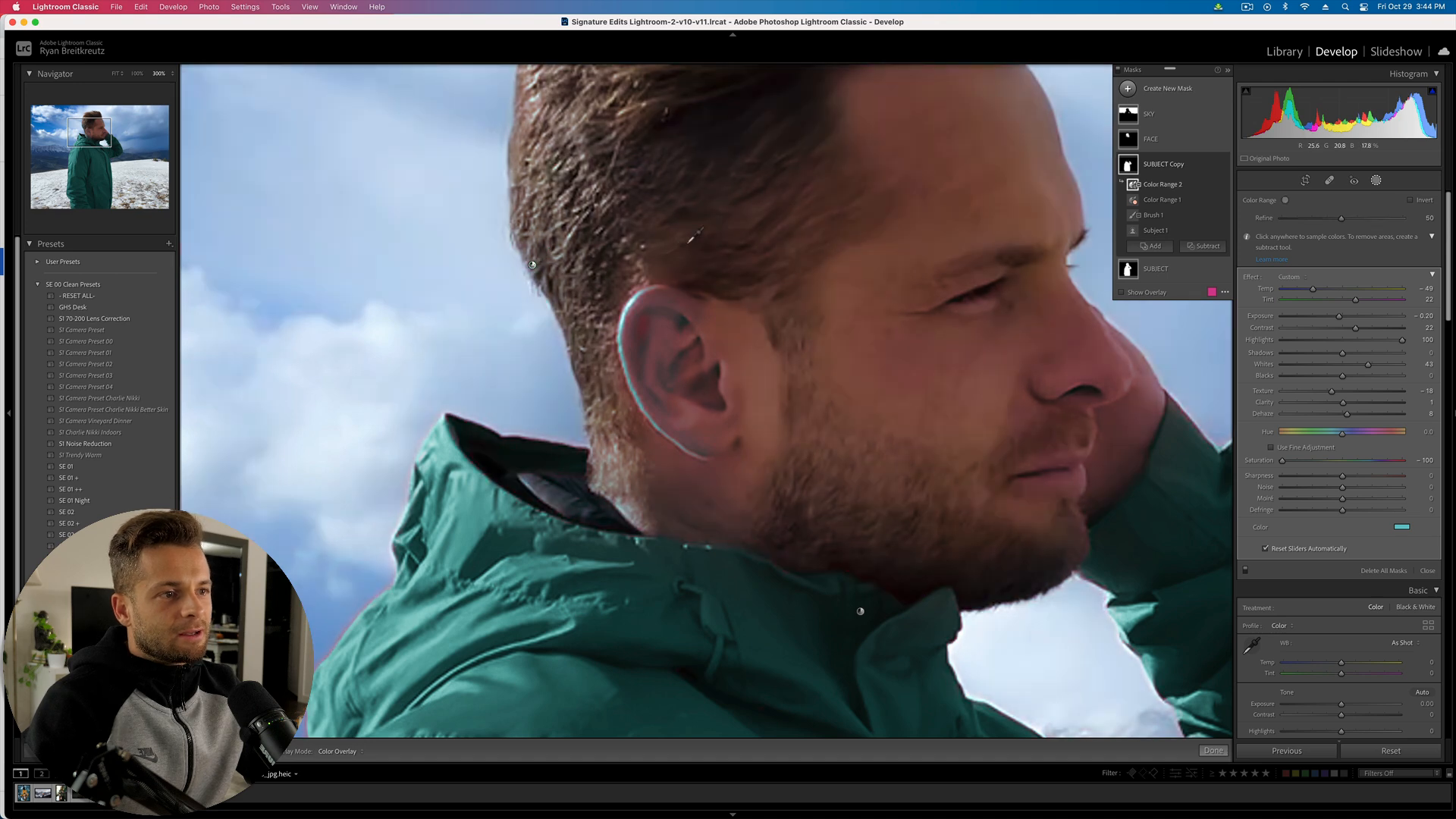
pyautogui.click(679, 321)
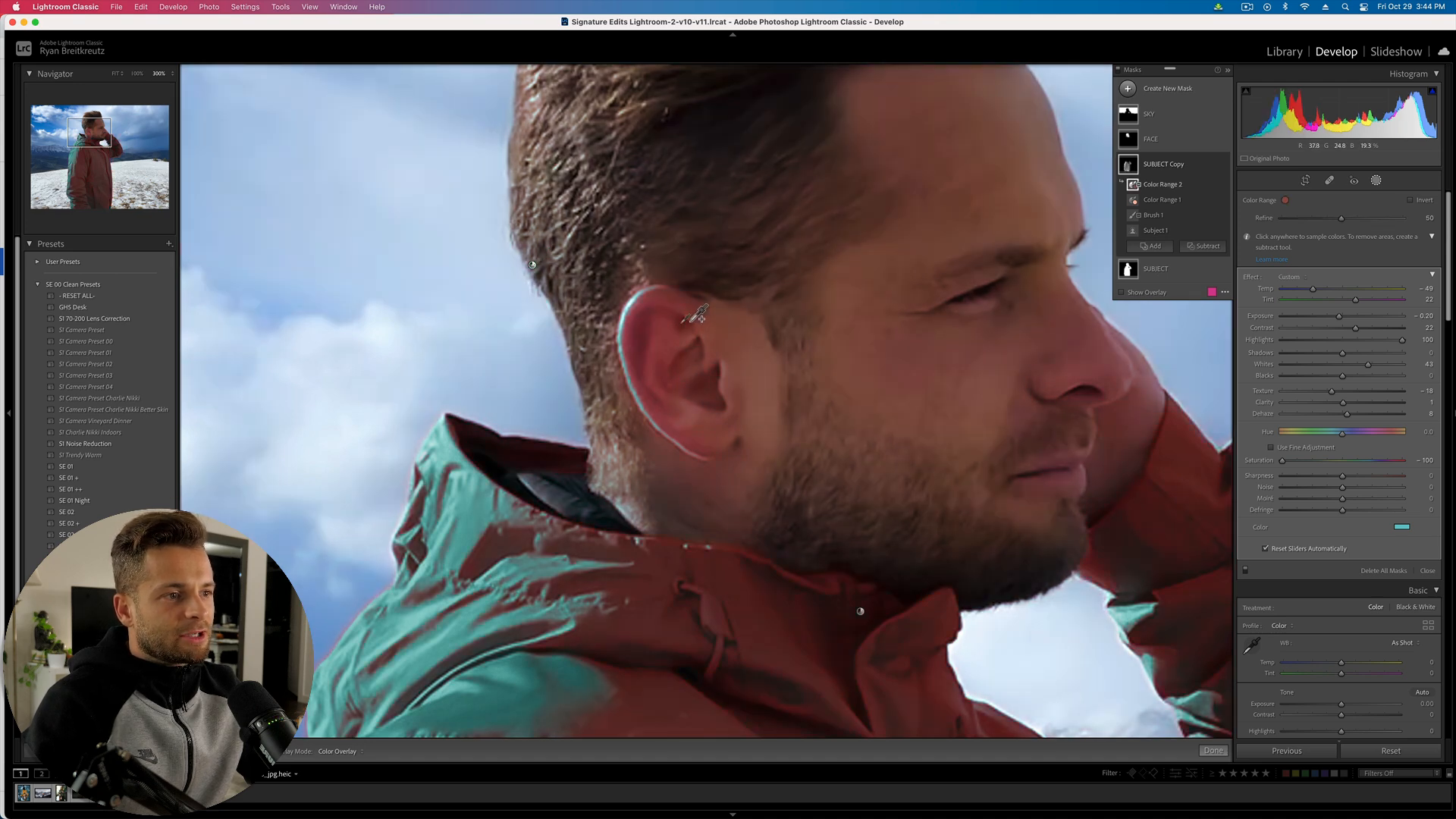
pyautogui.press('super+minus')
pyautogui.press('super+minus')
pyautogui.press('super+minus')
pyautogui.press('super+minus')
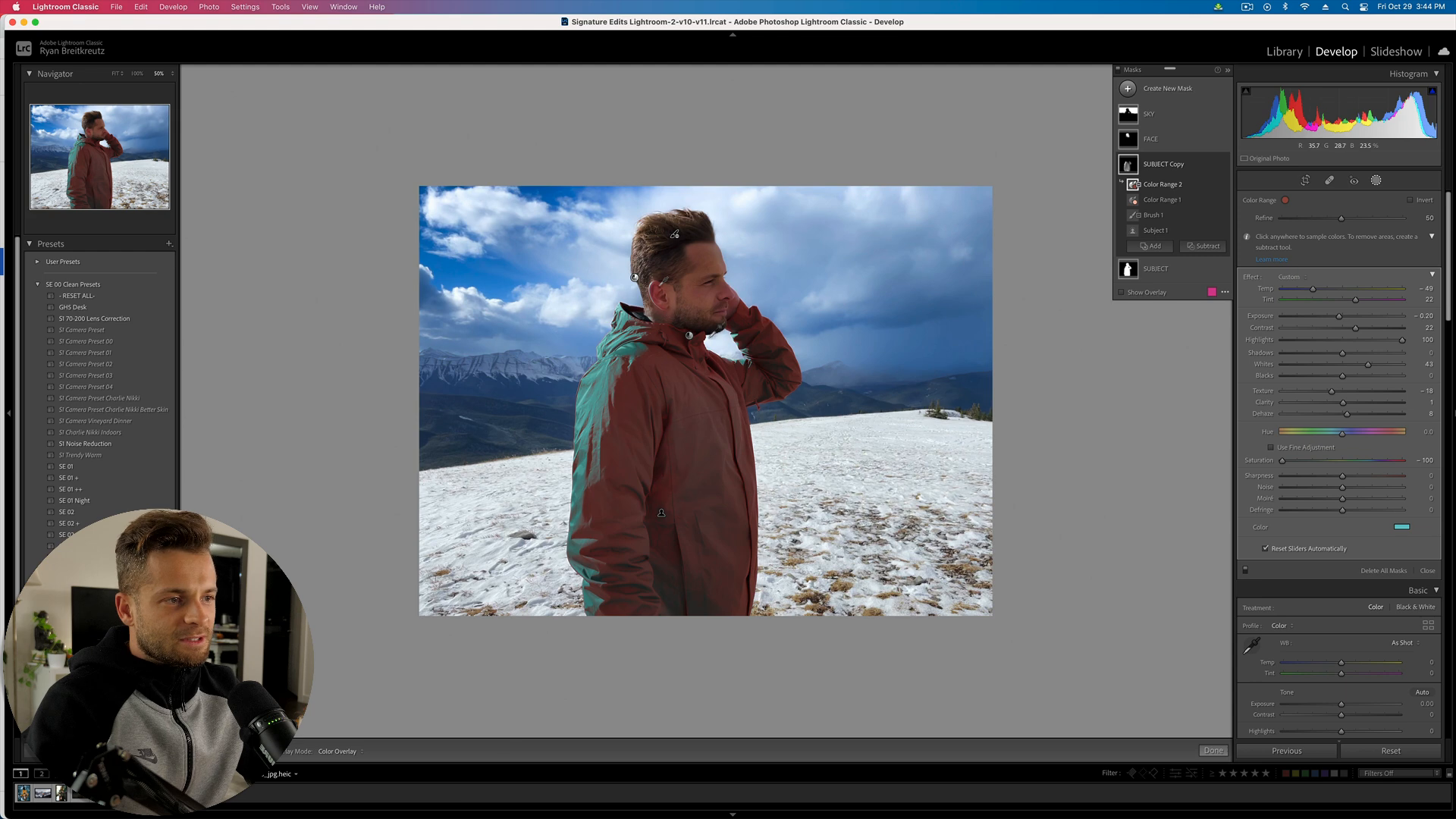
pyautogui.press('super+z')
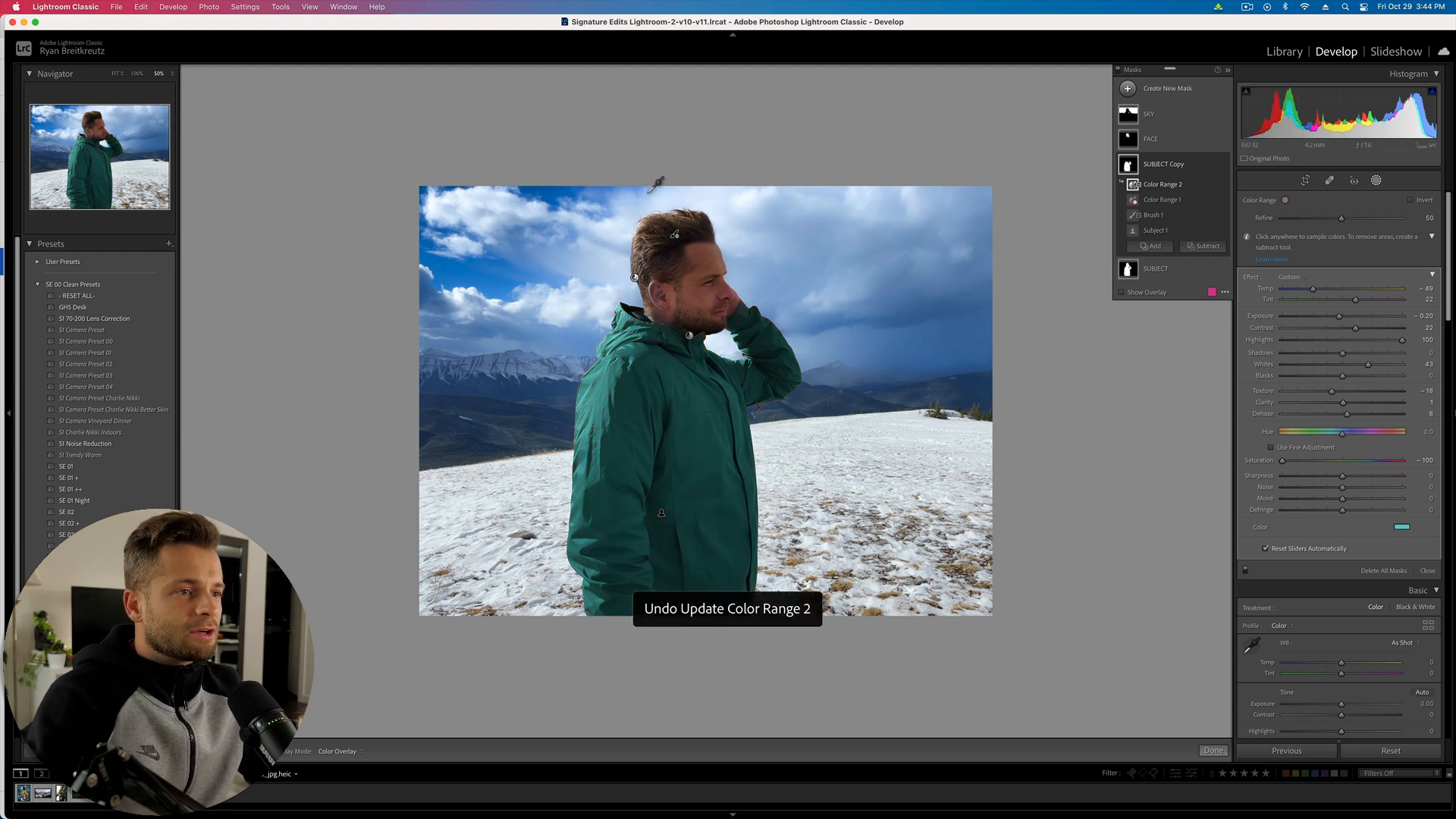
pyautogui.press('super+equal')
pyautogui.press('super+equal')
pyautogui.press('super+equal')
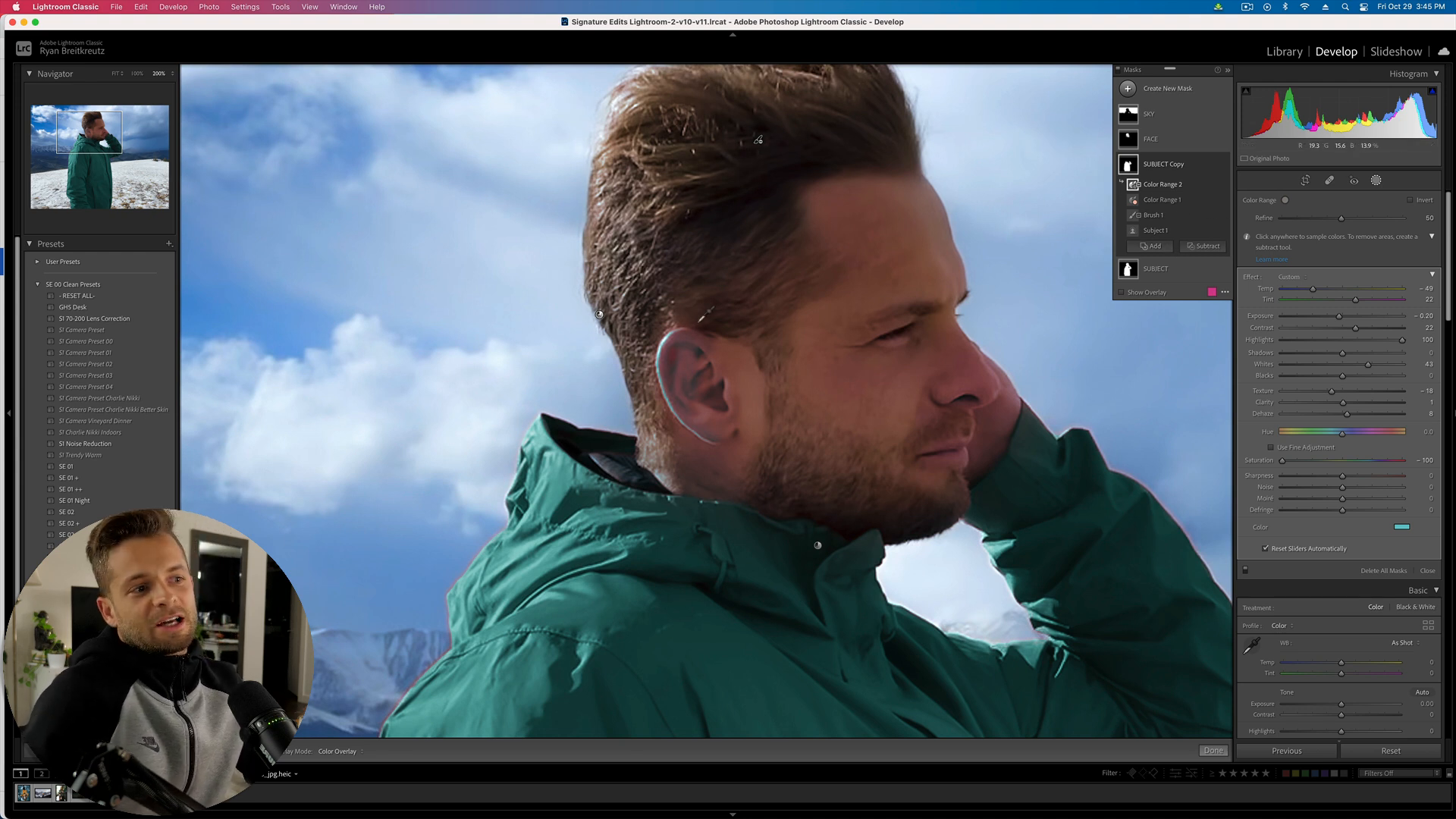
# - Brush-subtract the face, ear and hair from the SUBJECT Copy mask
pyautogui.click(1202, 247)
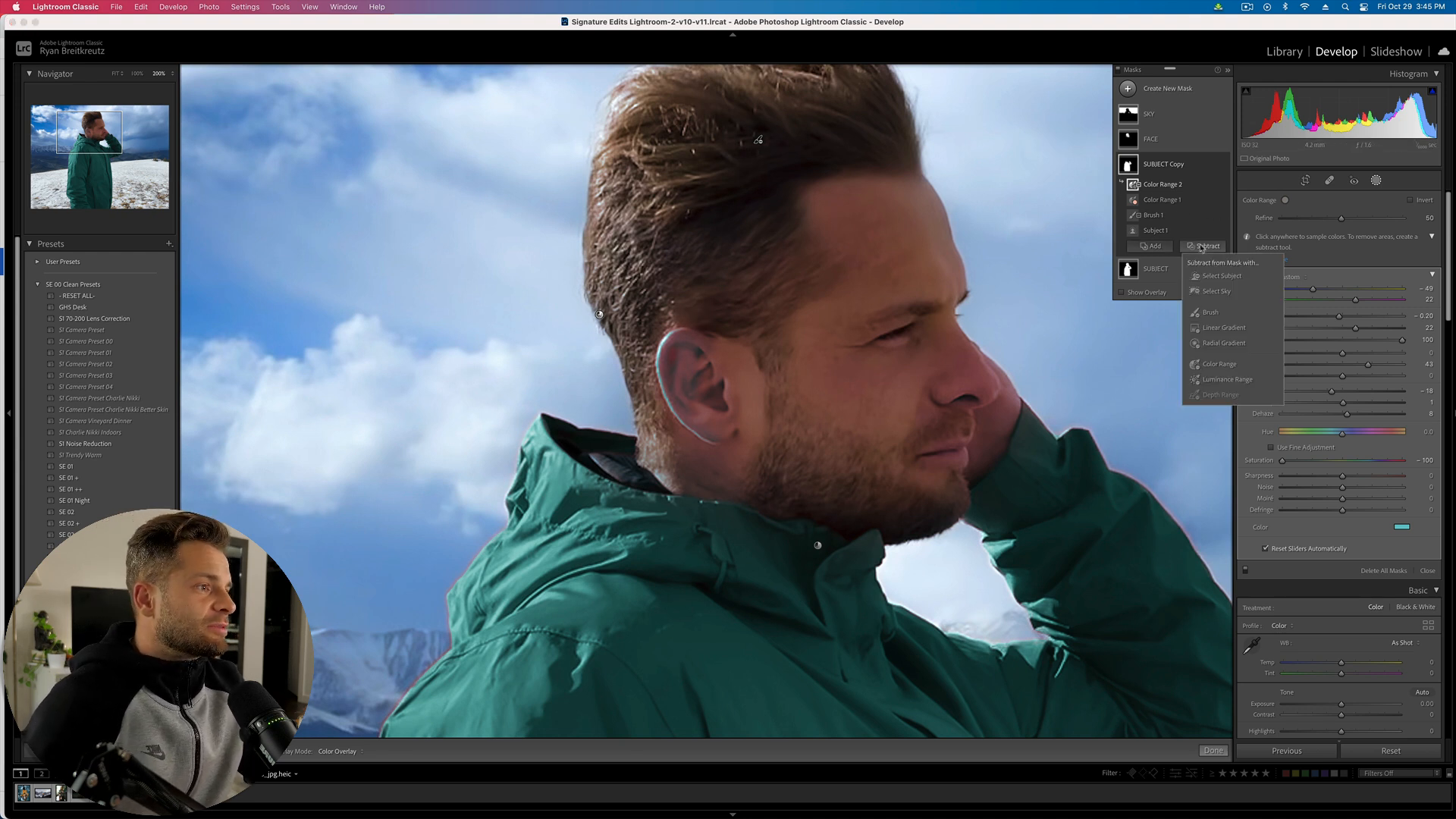
pyautogui.click(1210, 313)
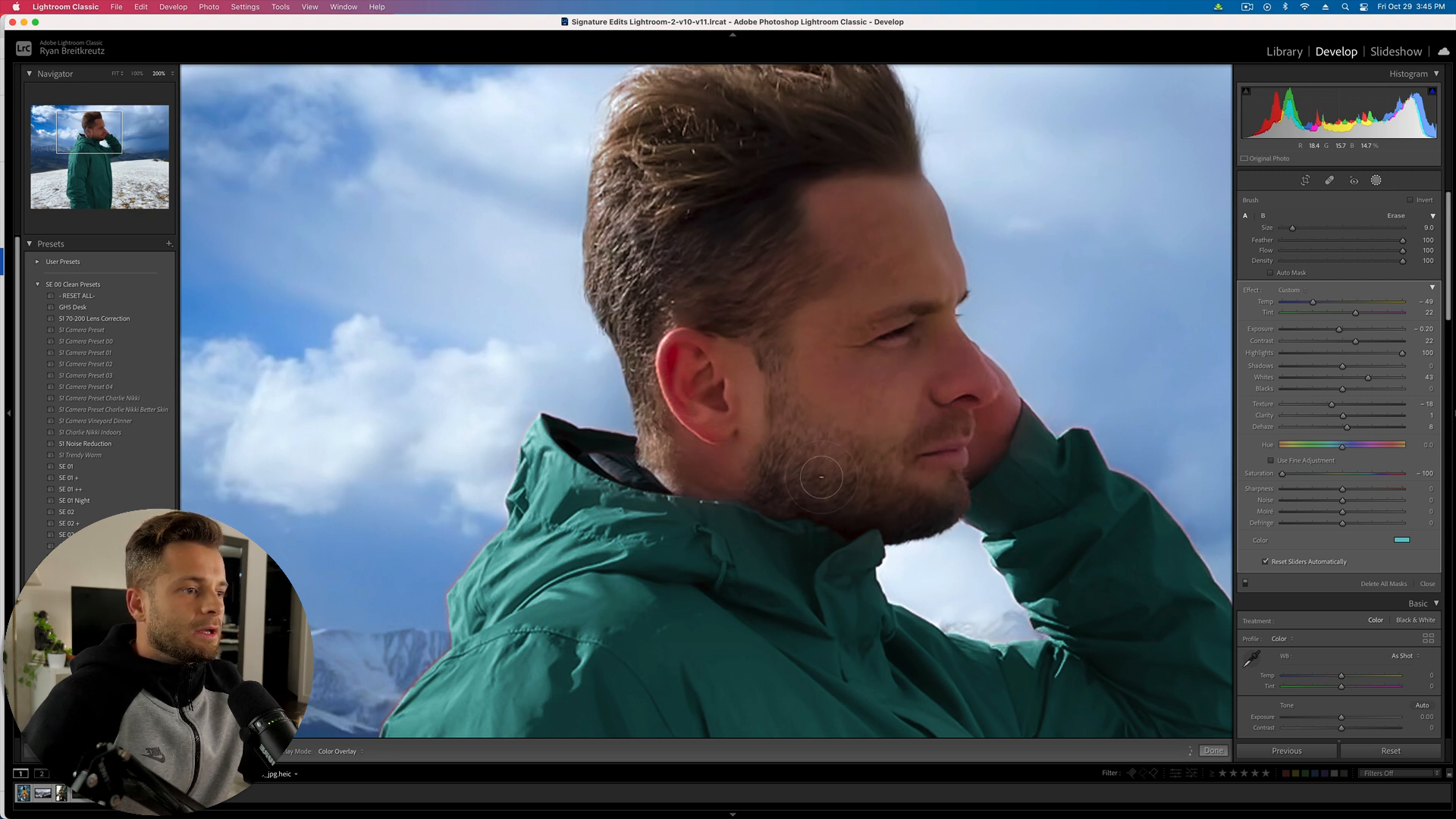
pyautogui.moveTo(866, 486)
pyautogui.mouseDown()
pyautogui.moveTo(872, 214)
pyautogui.moveTo(841, 167)
pyautogui.moveTo(665, 260)
pyautogui.moveTo(641, 252)
pyautogui.moveTo(735, 159)
pyautogui.mouseUp()
# - Exit masking and compare the edited photo with the Before view
pyautogui.press('super+minus')
pyautogui.press('super+minus')
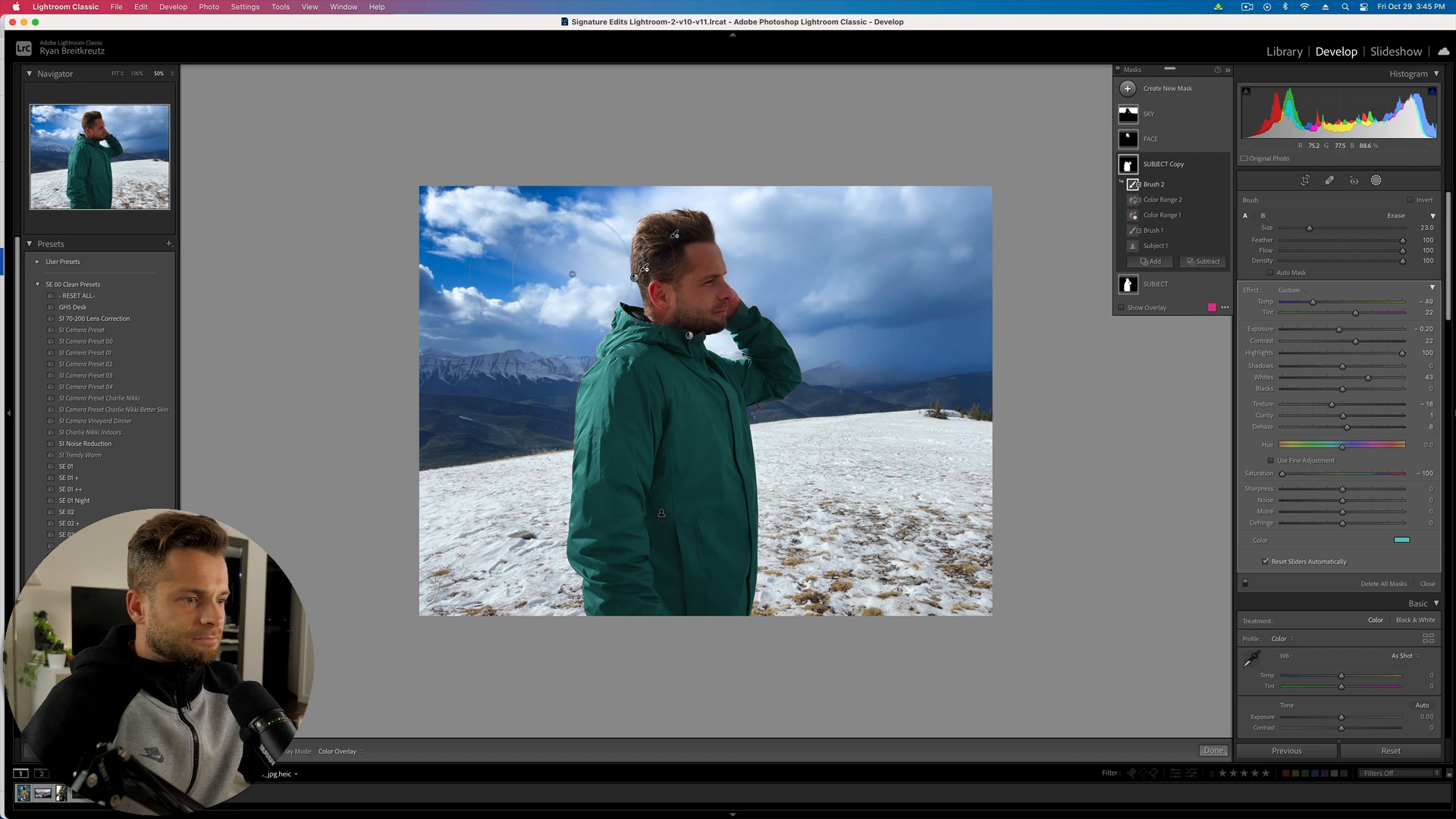
pyautogui.press('Escape')
pyautogui.hotkey('shift', 'w')
pyautogui.press('\\')
pyautogui.press('\\')
pyautogui.press('\\')
pyautogui.press('\\')
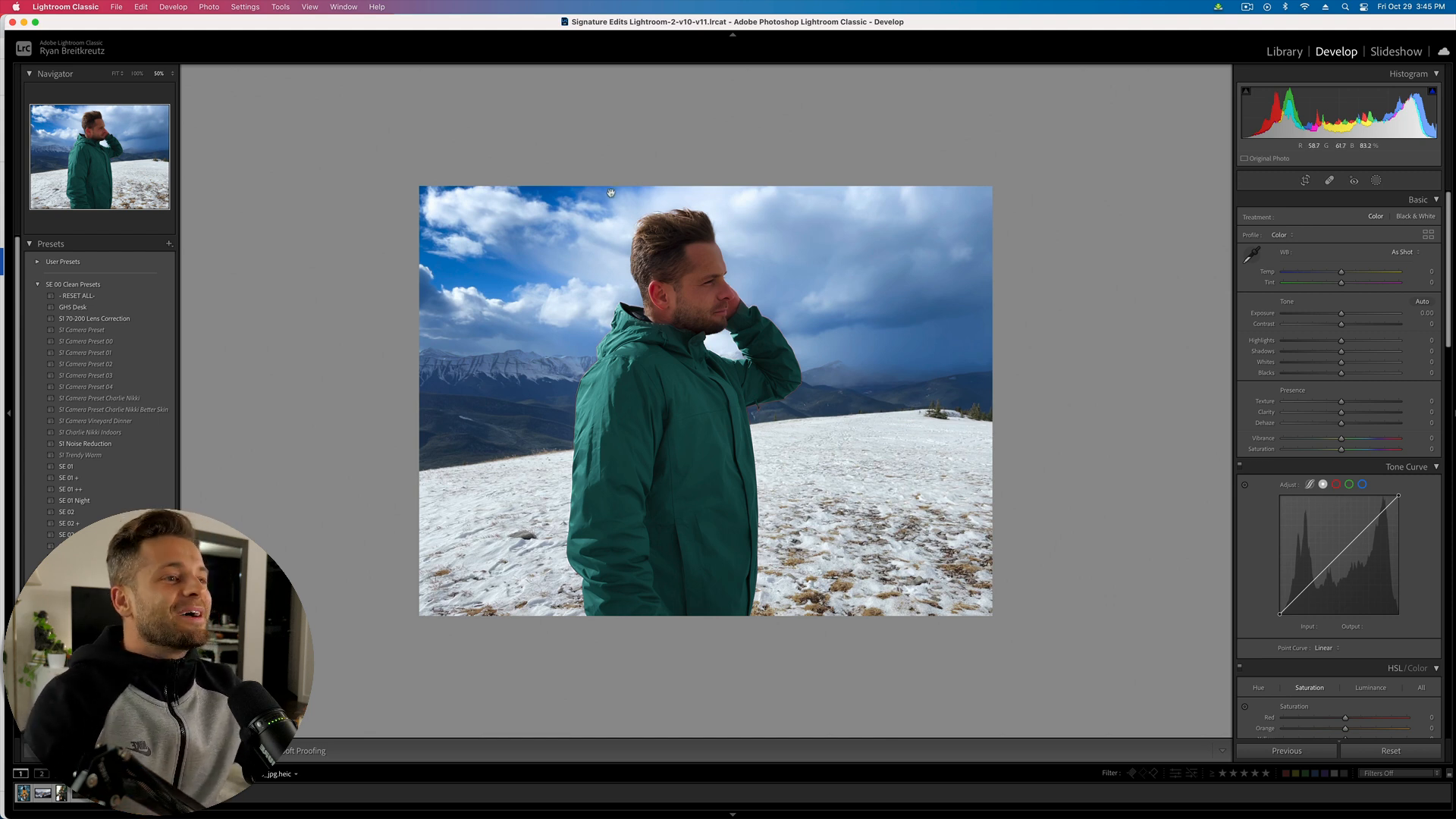
# - Intersect the SUBJECT Copy mask with a Select Subject selection, Subject 2
pyautogui.click(1376, 180)
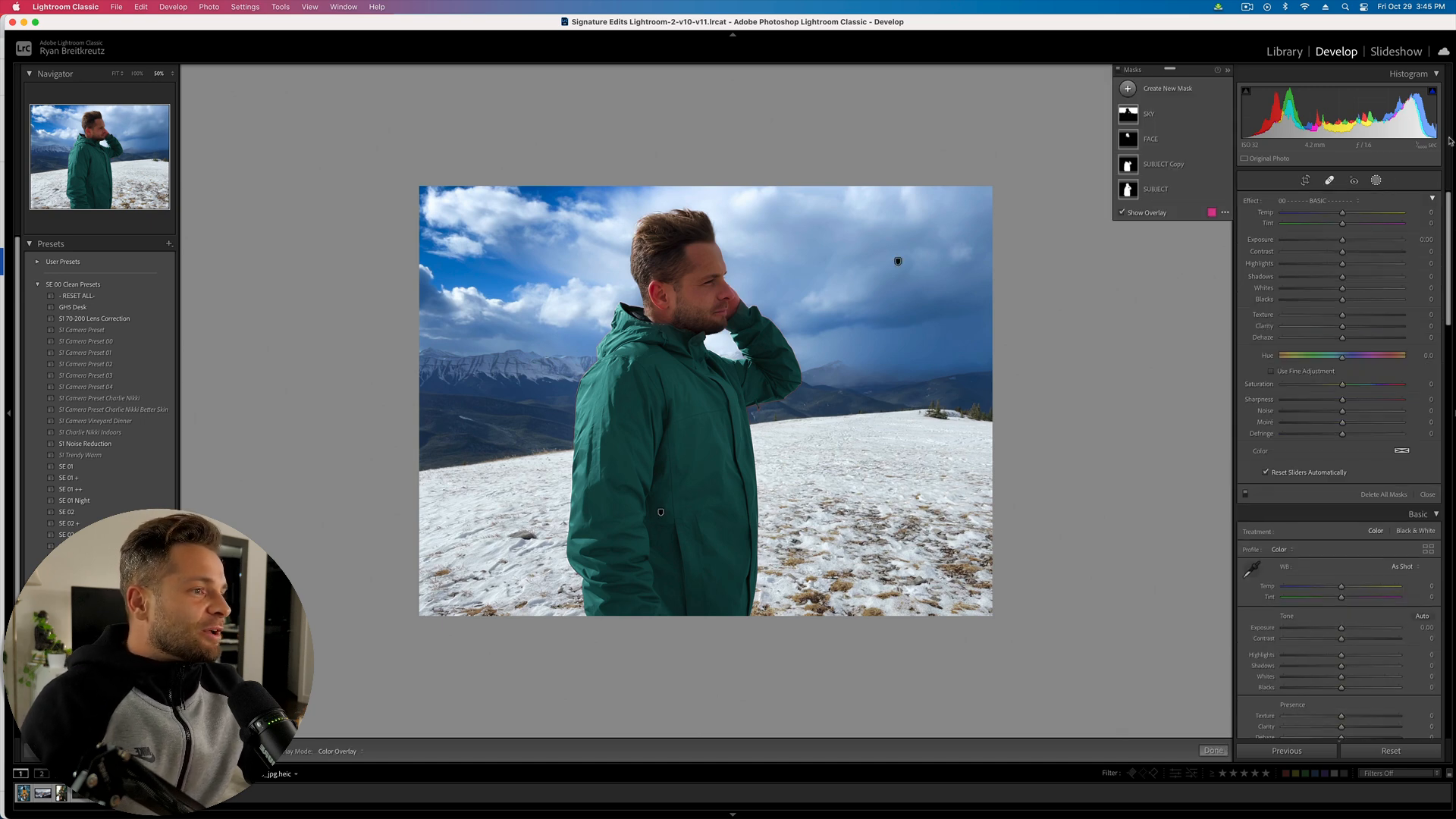
pyautogui.click(1161, 165)
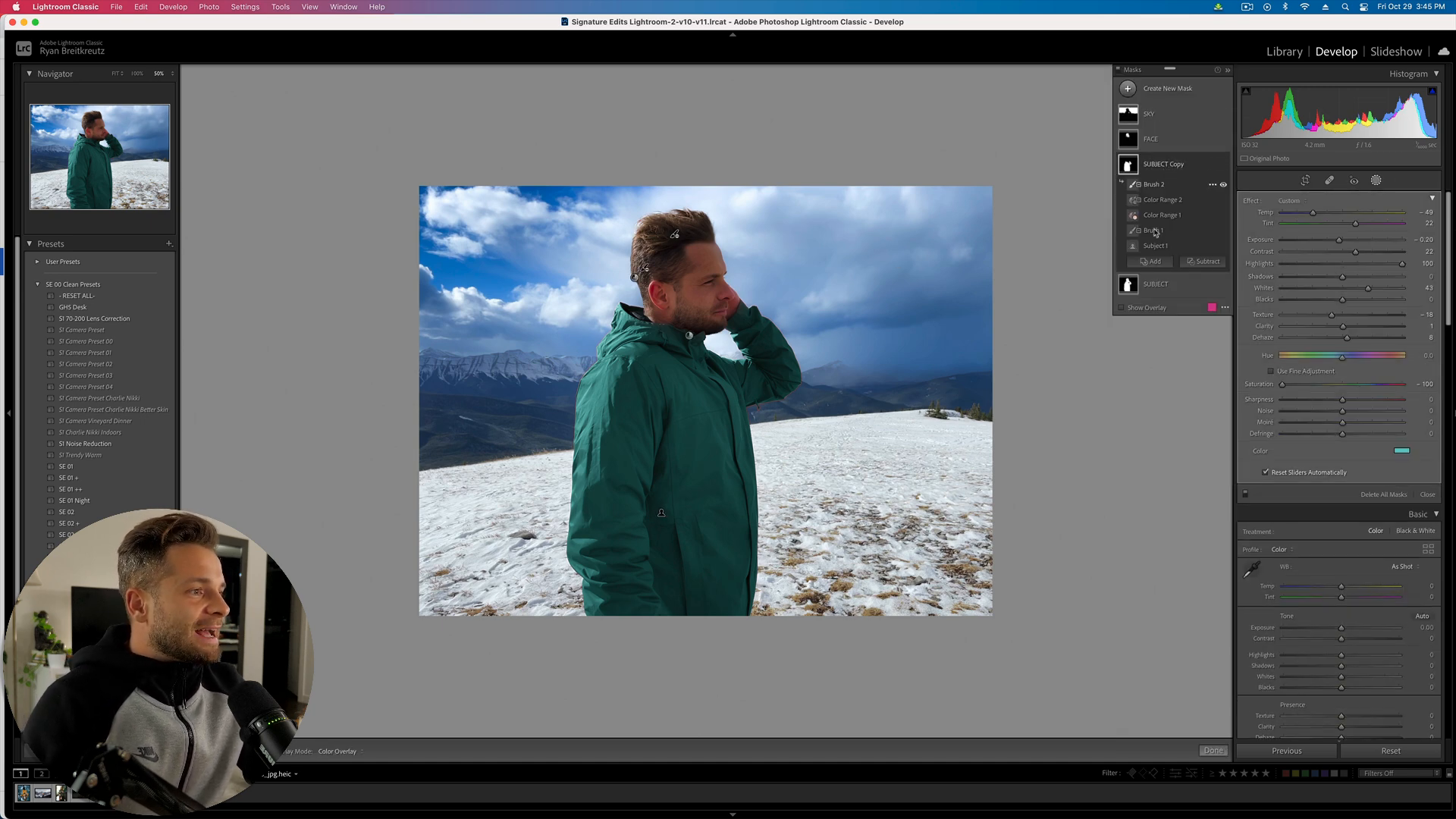
pyautogui.click(1159, 261)
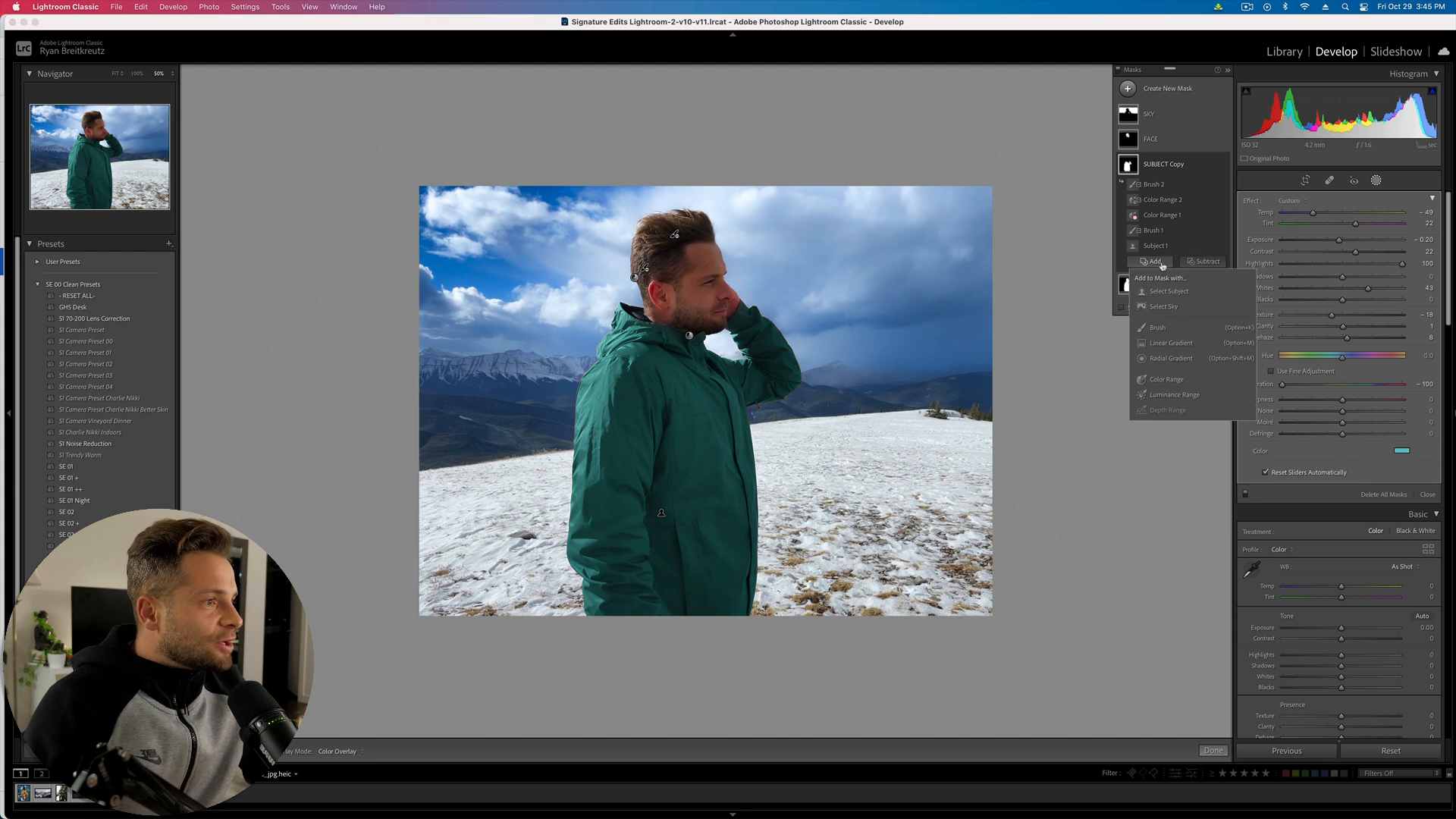
pyautogui.click(1158, 215)
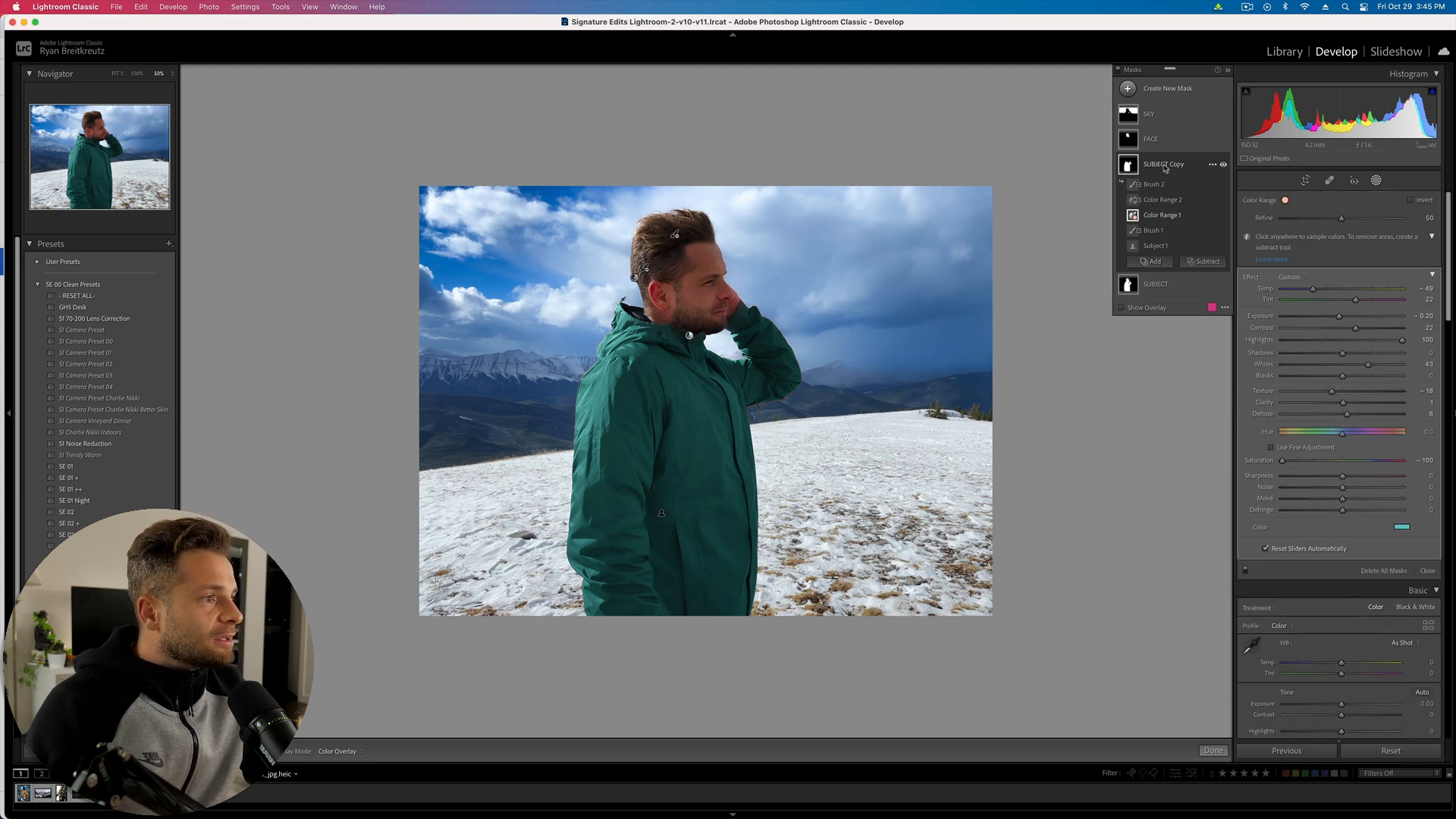
pyautogui.click(1213, 165)
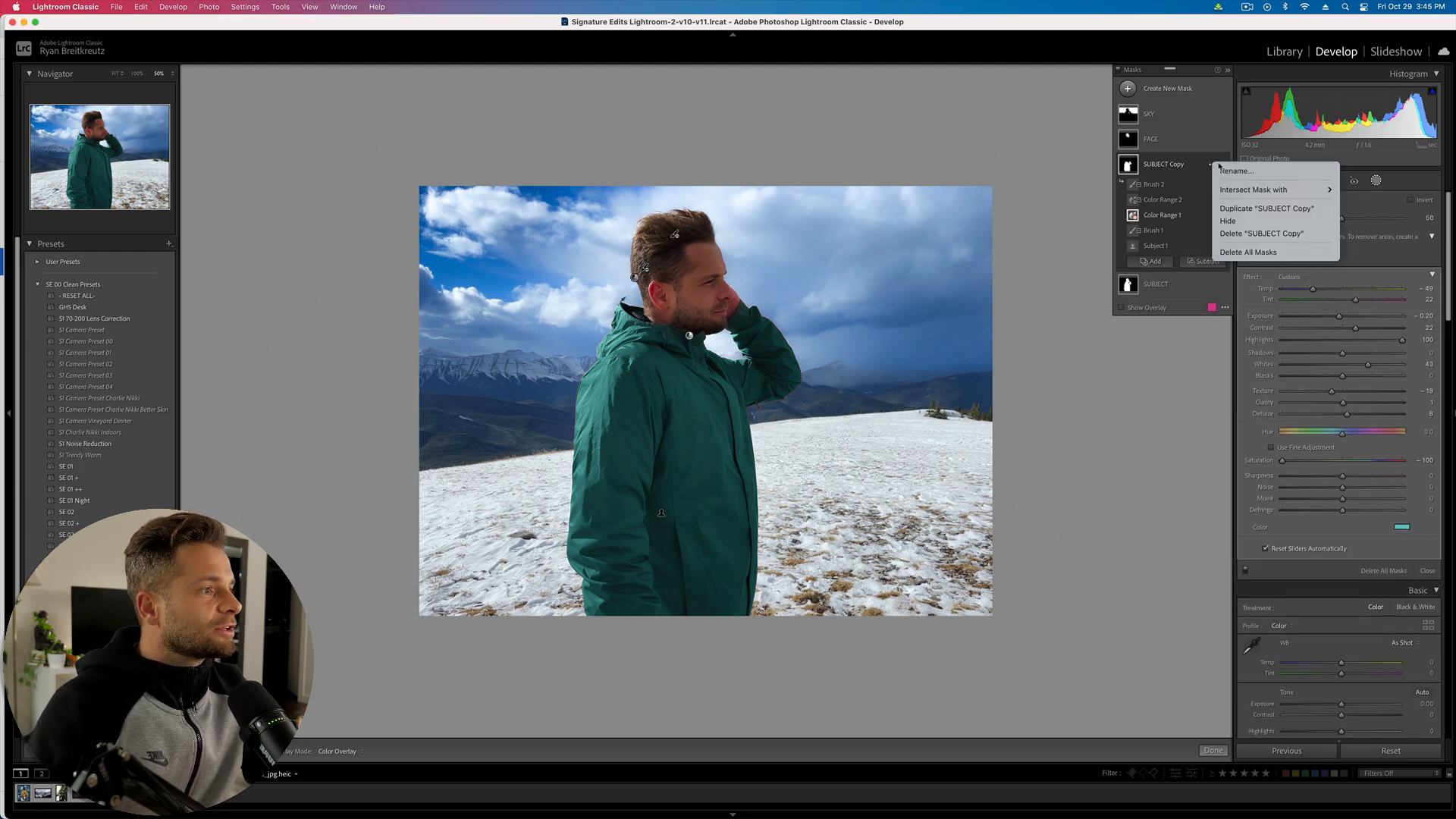
pyautogui.moveTo(1261, 190)
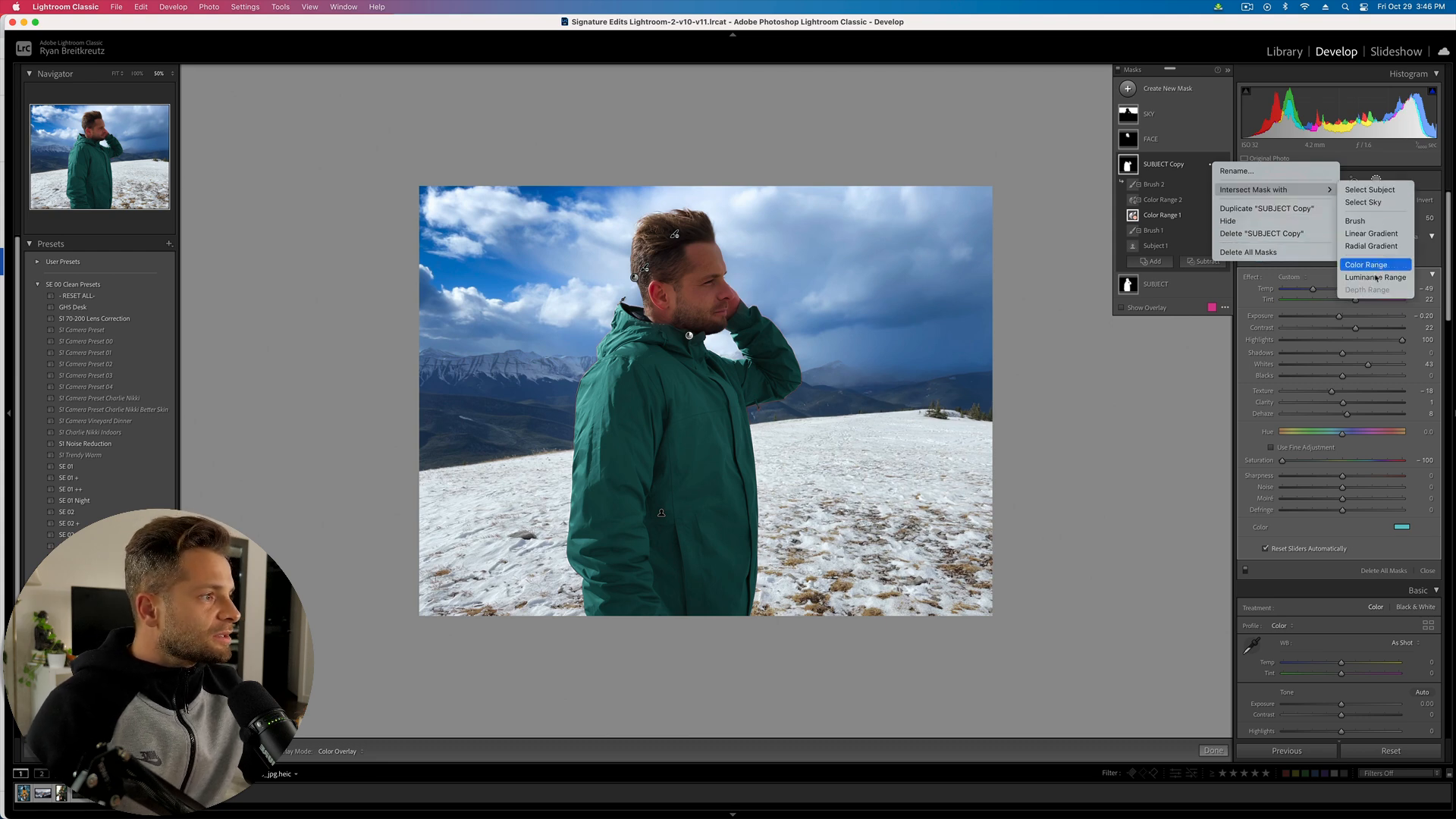
pyautogui.click(1376, 191)
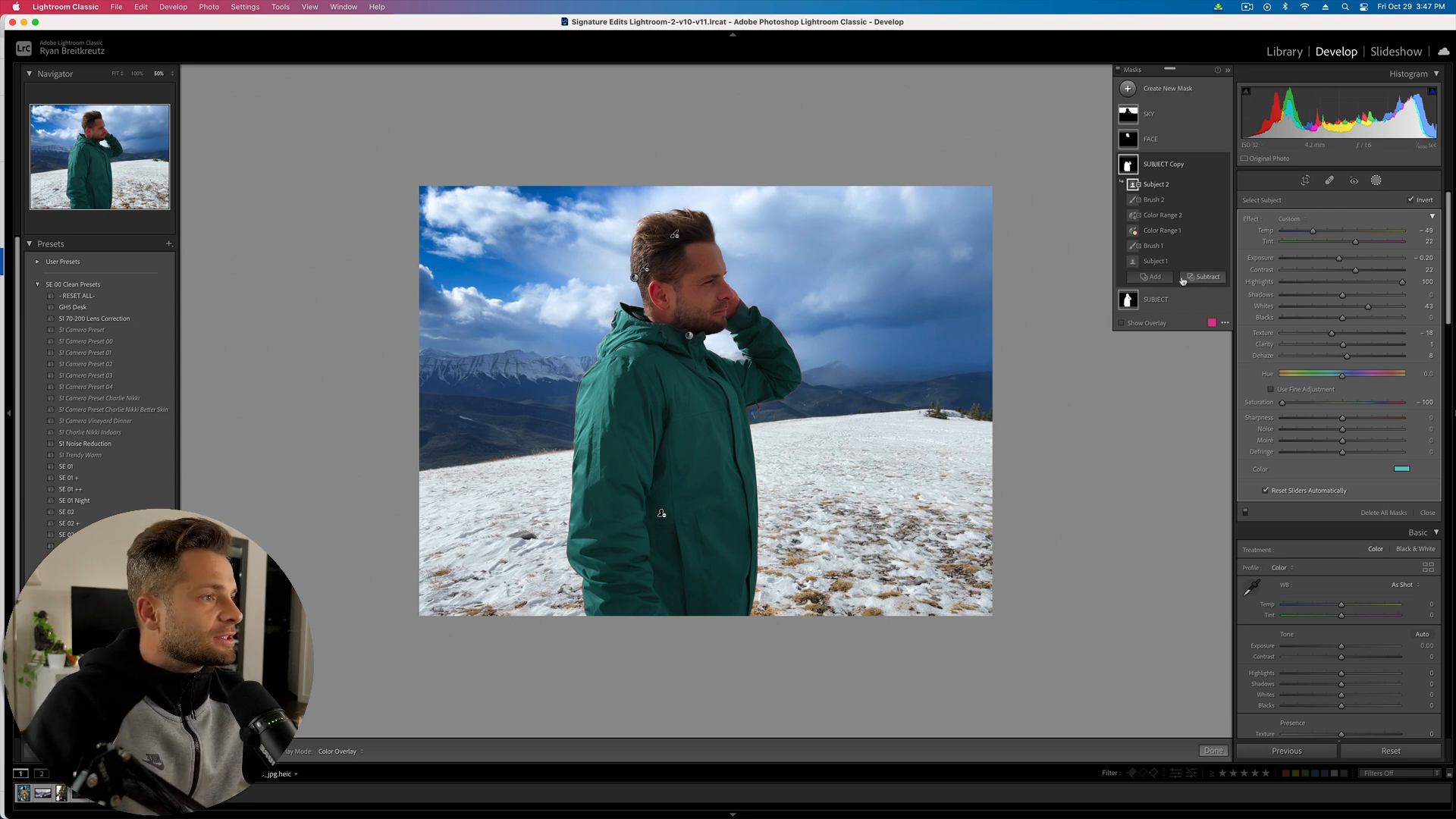
# - Create a Select Subject mask and subtract a linear gradient diagonally across the torso
pyautogui.click(1172, 87)
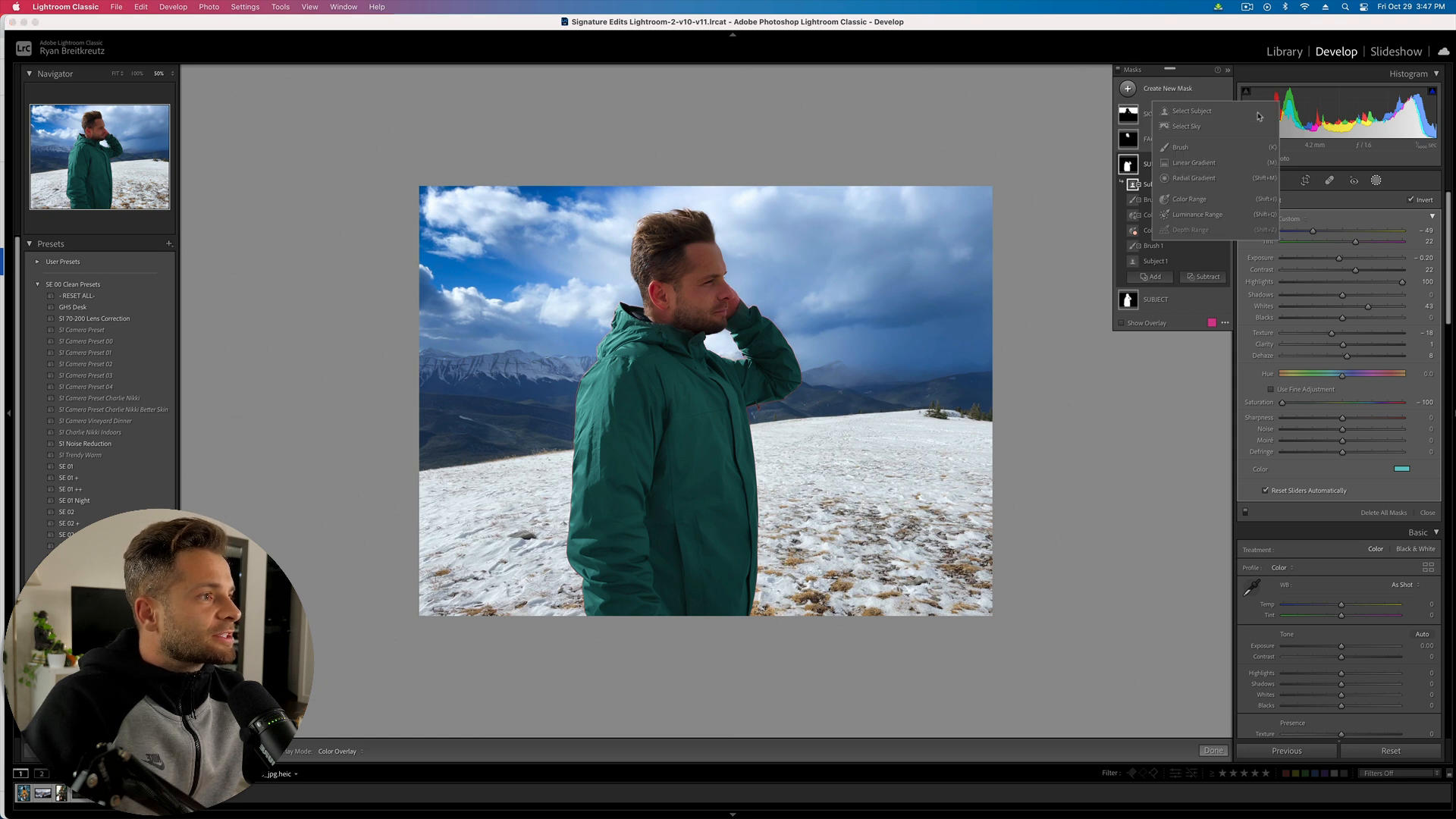
pyautogui.click(1191, 110)
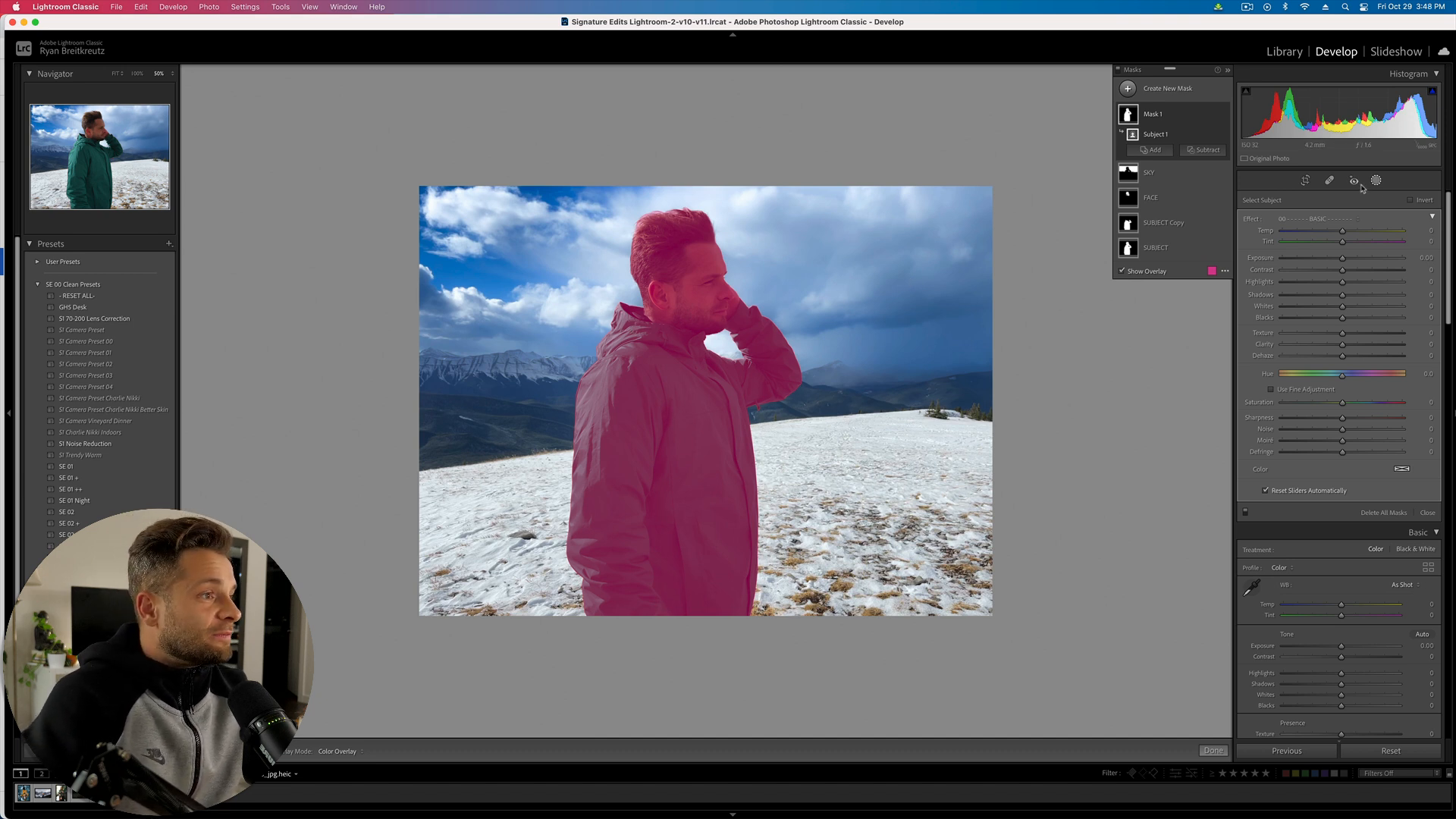
pyautogui.click(1203, 150)
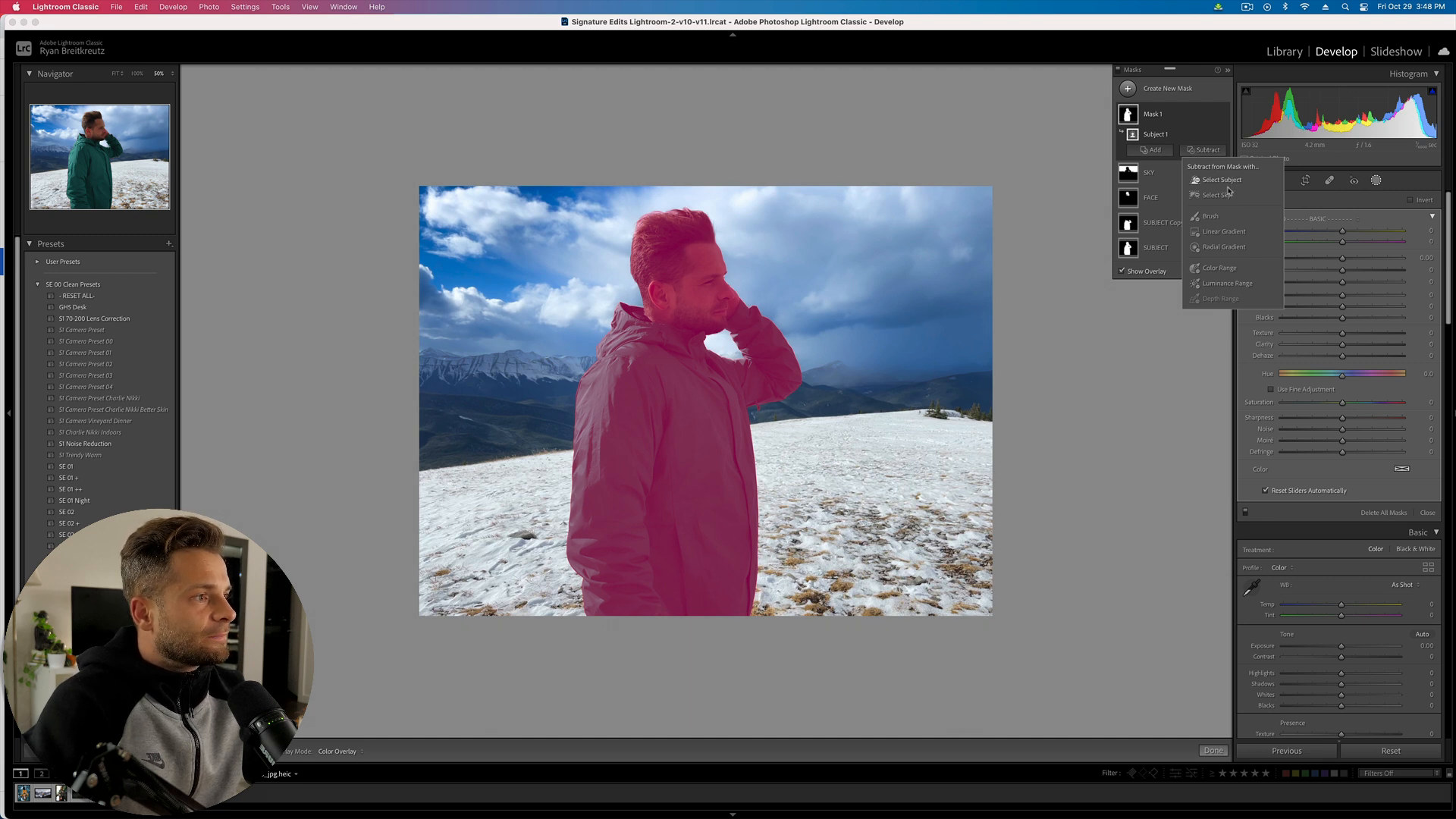
pyautogui.click(1231, 234)
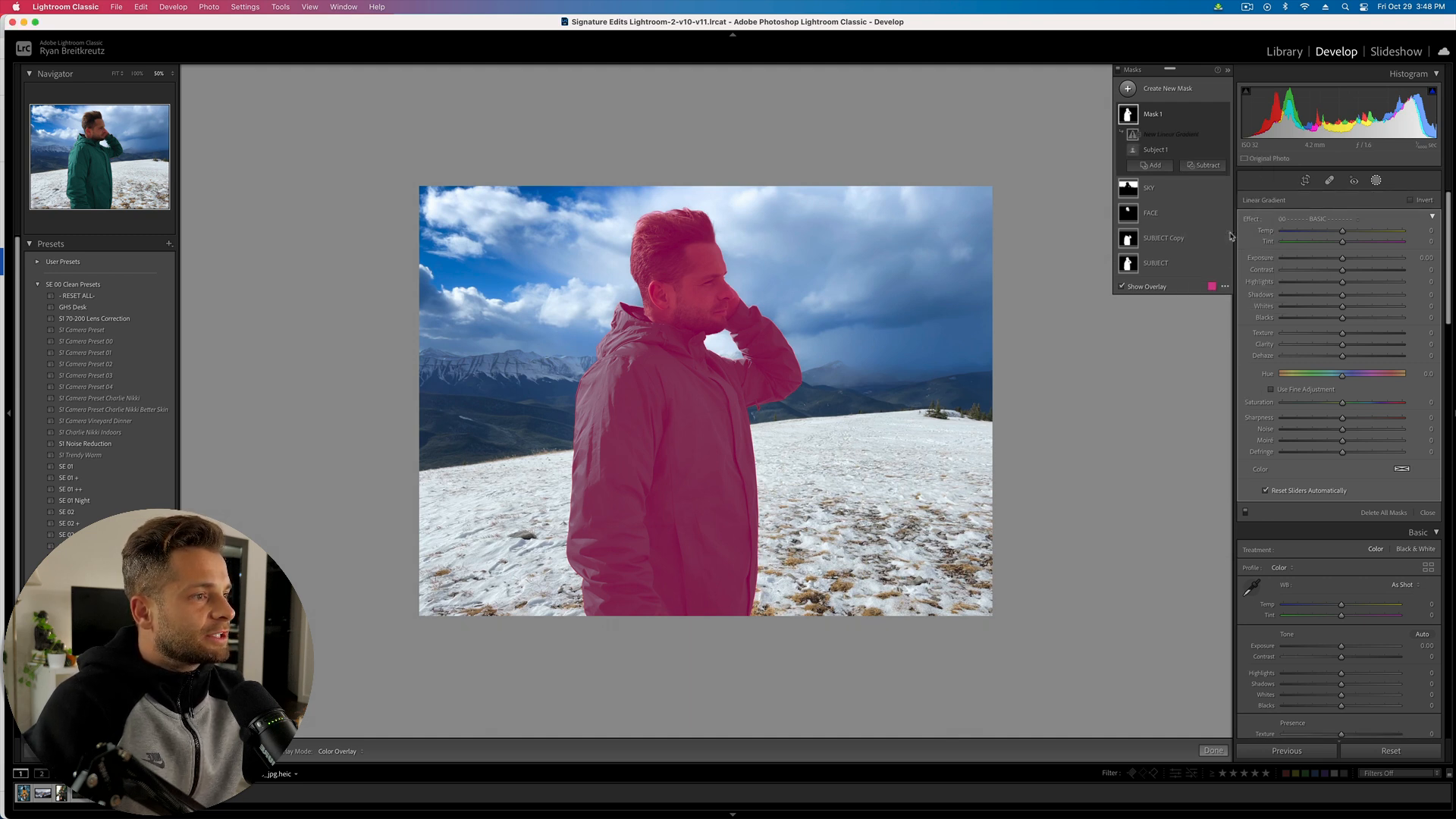
pyautogui.moveTo(289, 360); pyautogui.dragTo(947, 473)
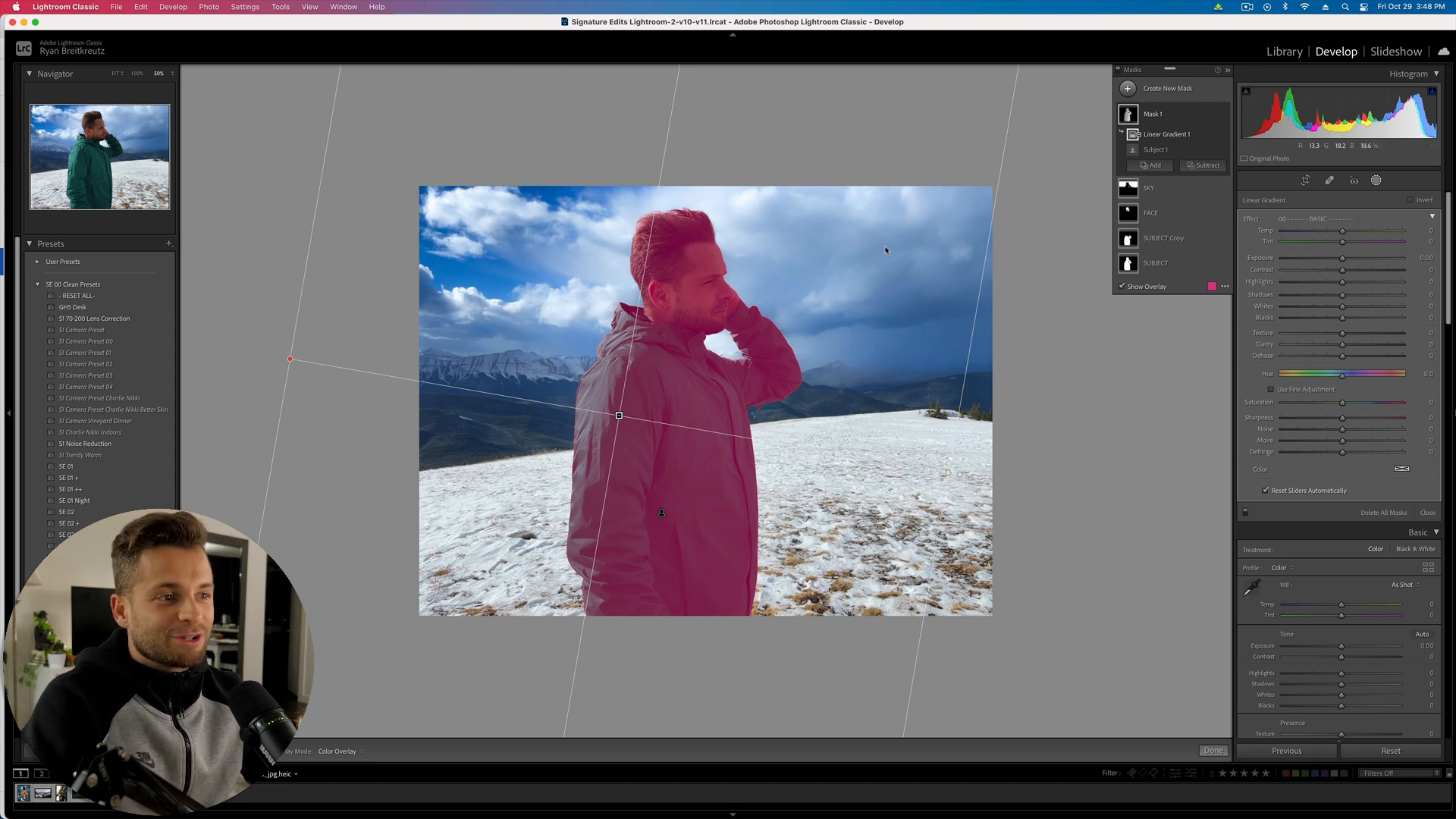
# - Rename the new mask to MAIN MASK
pyautogui.click(1158, 150)
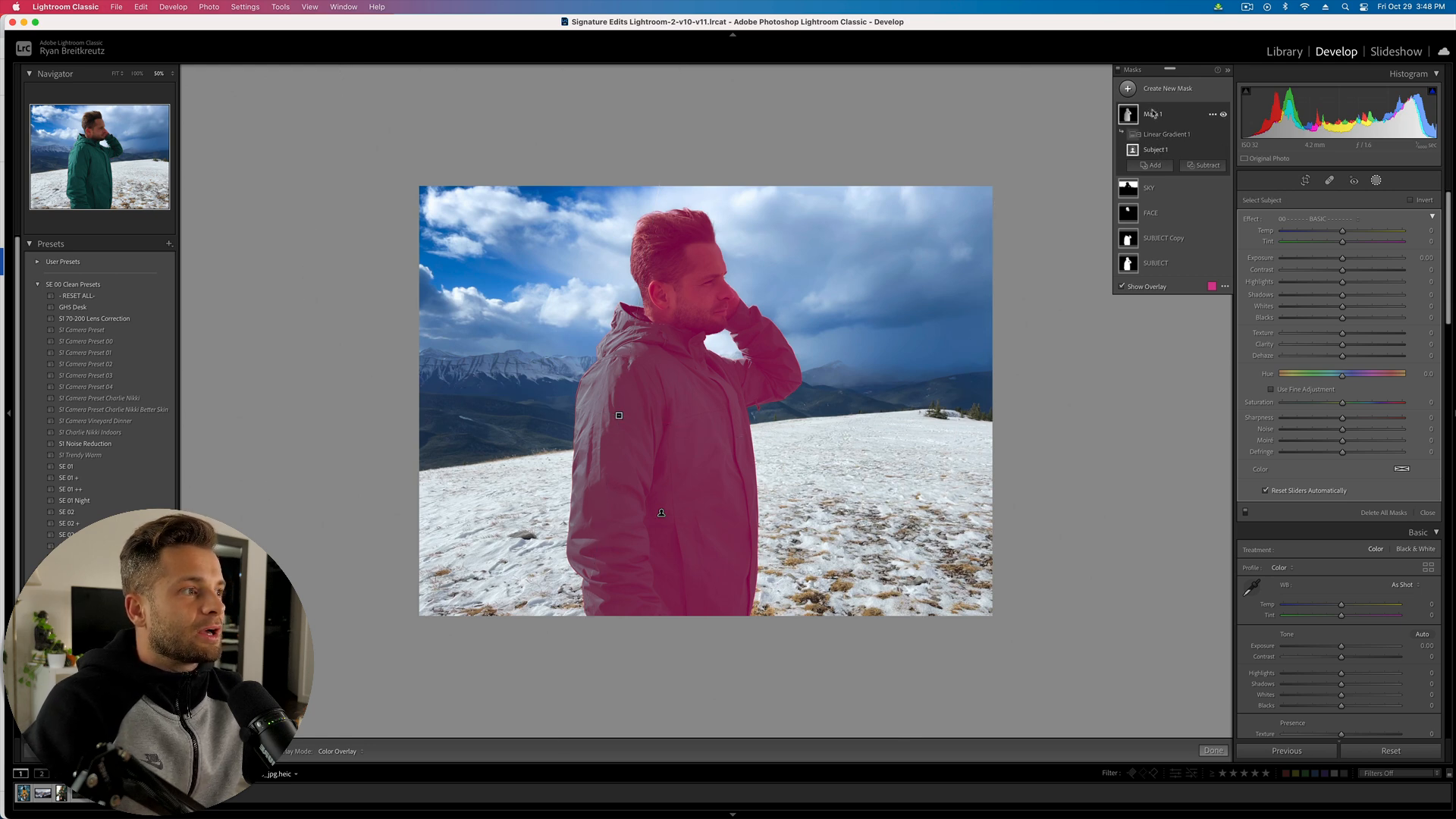
pyautogui.doubleClick(1154, 114)
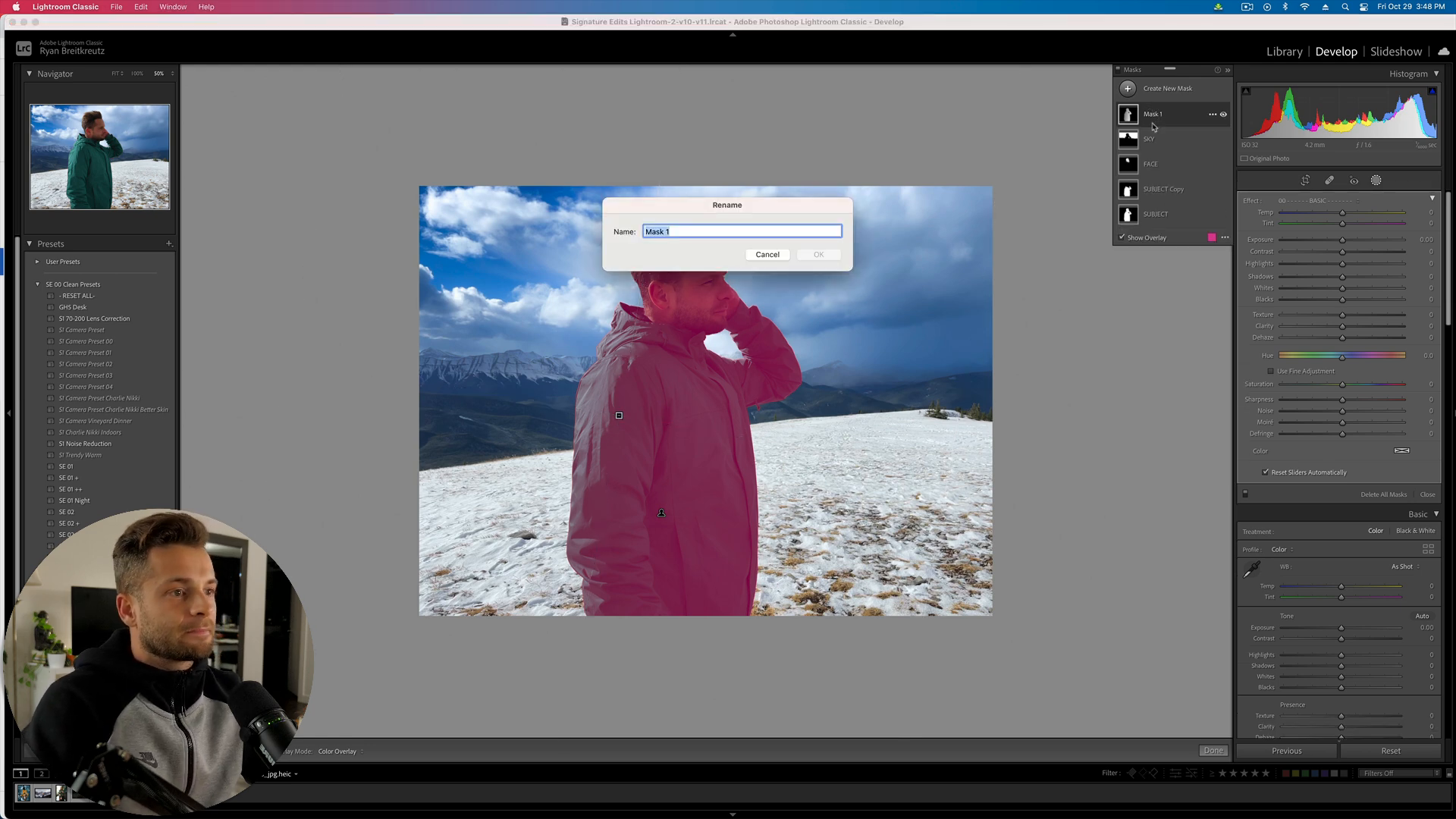
pyautogui.write('MAIN MASK')
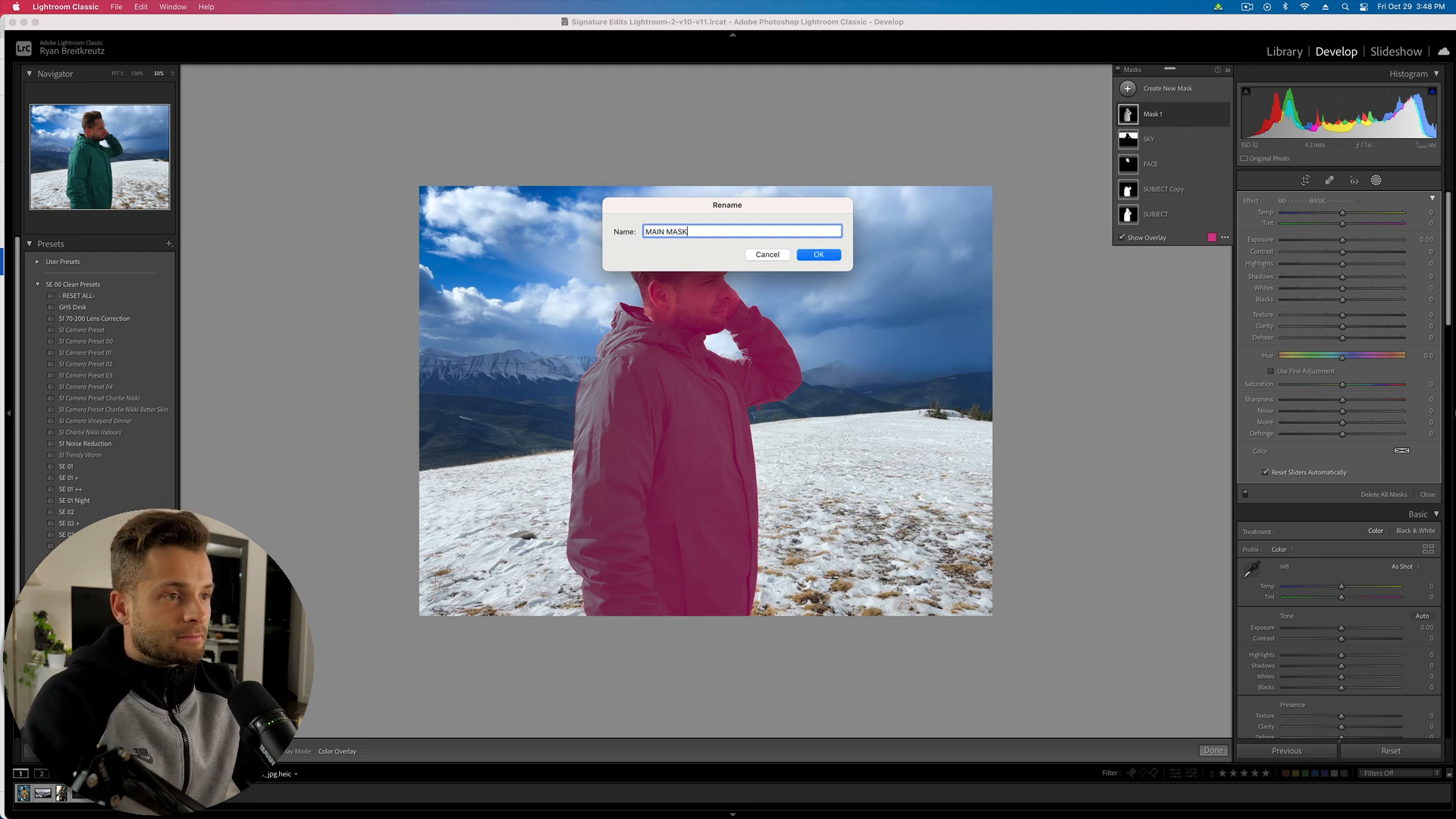
pyautogui.press('Return')
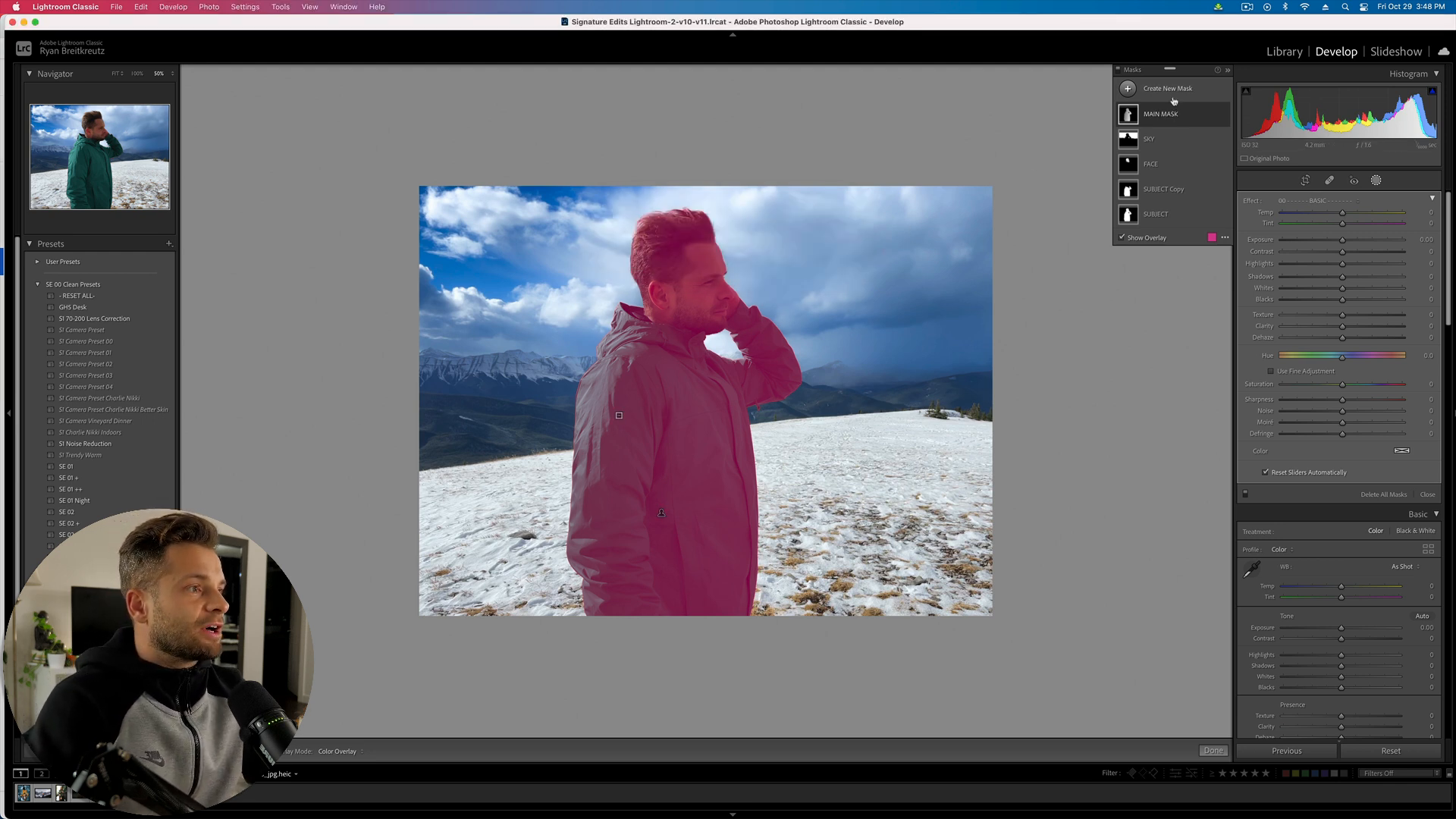